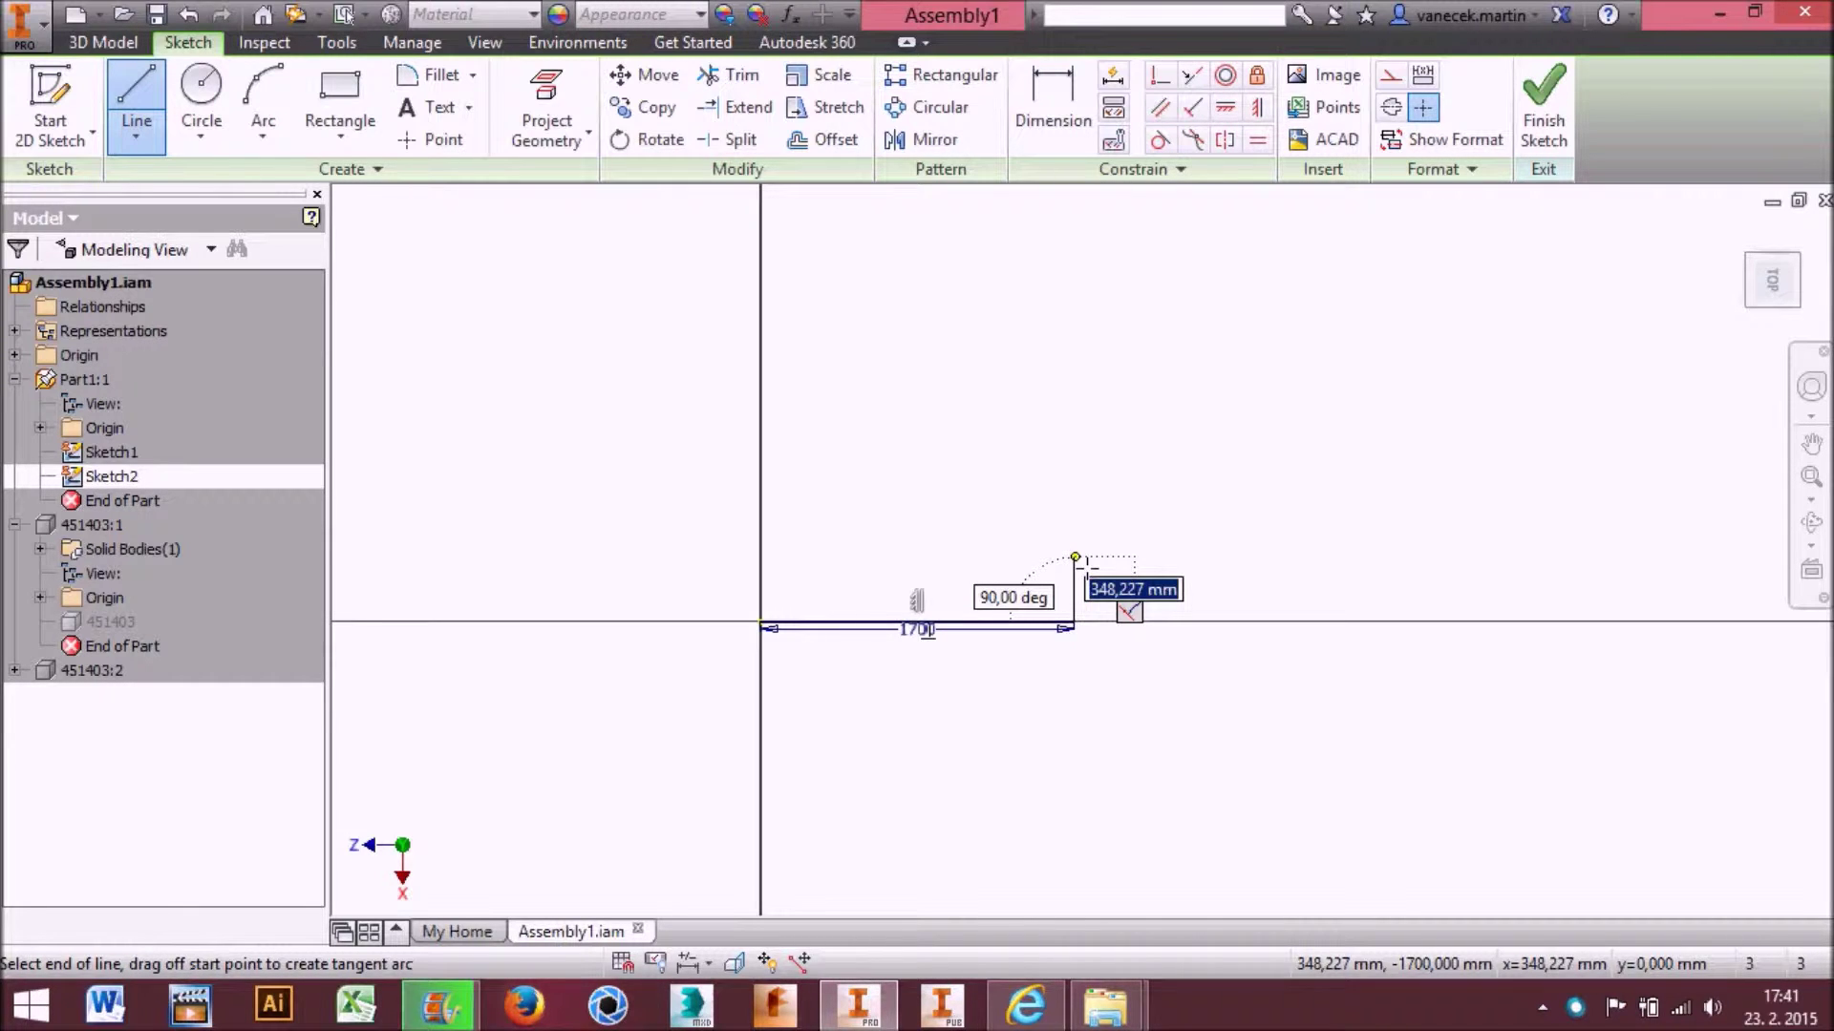
# Draw the 118 mm short side and a parallel line back to the vertical axis, completing the open path sketch
pyautogui.press('Return')
pyautogui.click(762, 602)
pyautogui.scroll(-4, 1112, 667)
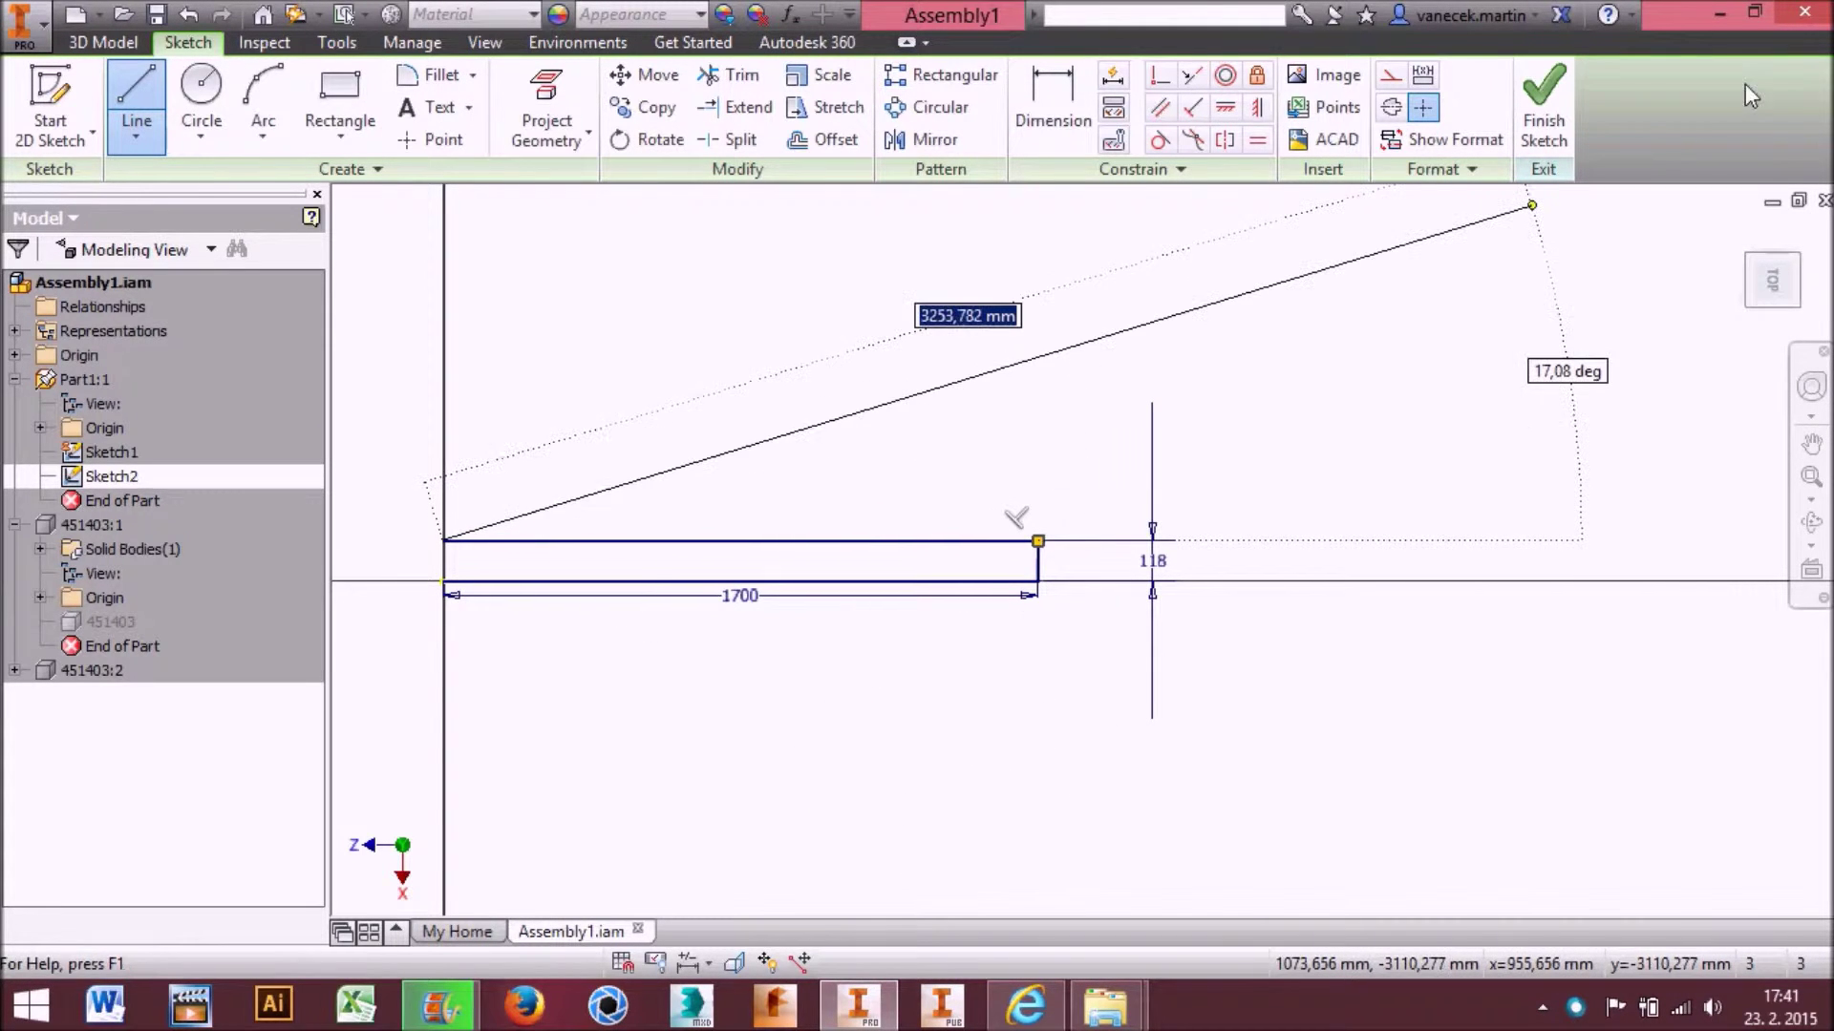
pyautogui.click(1543, 105)
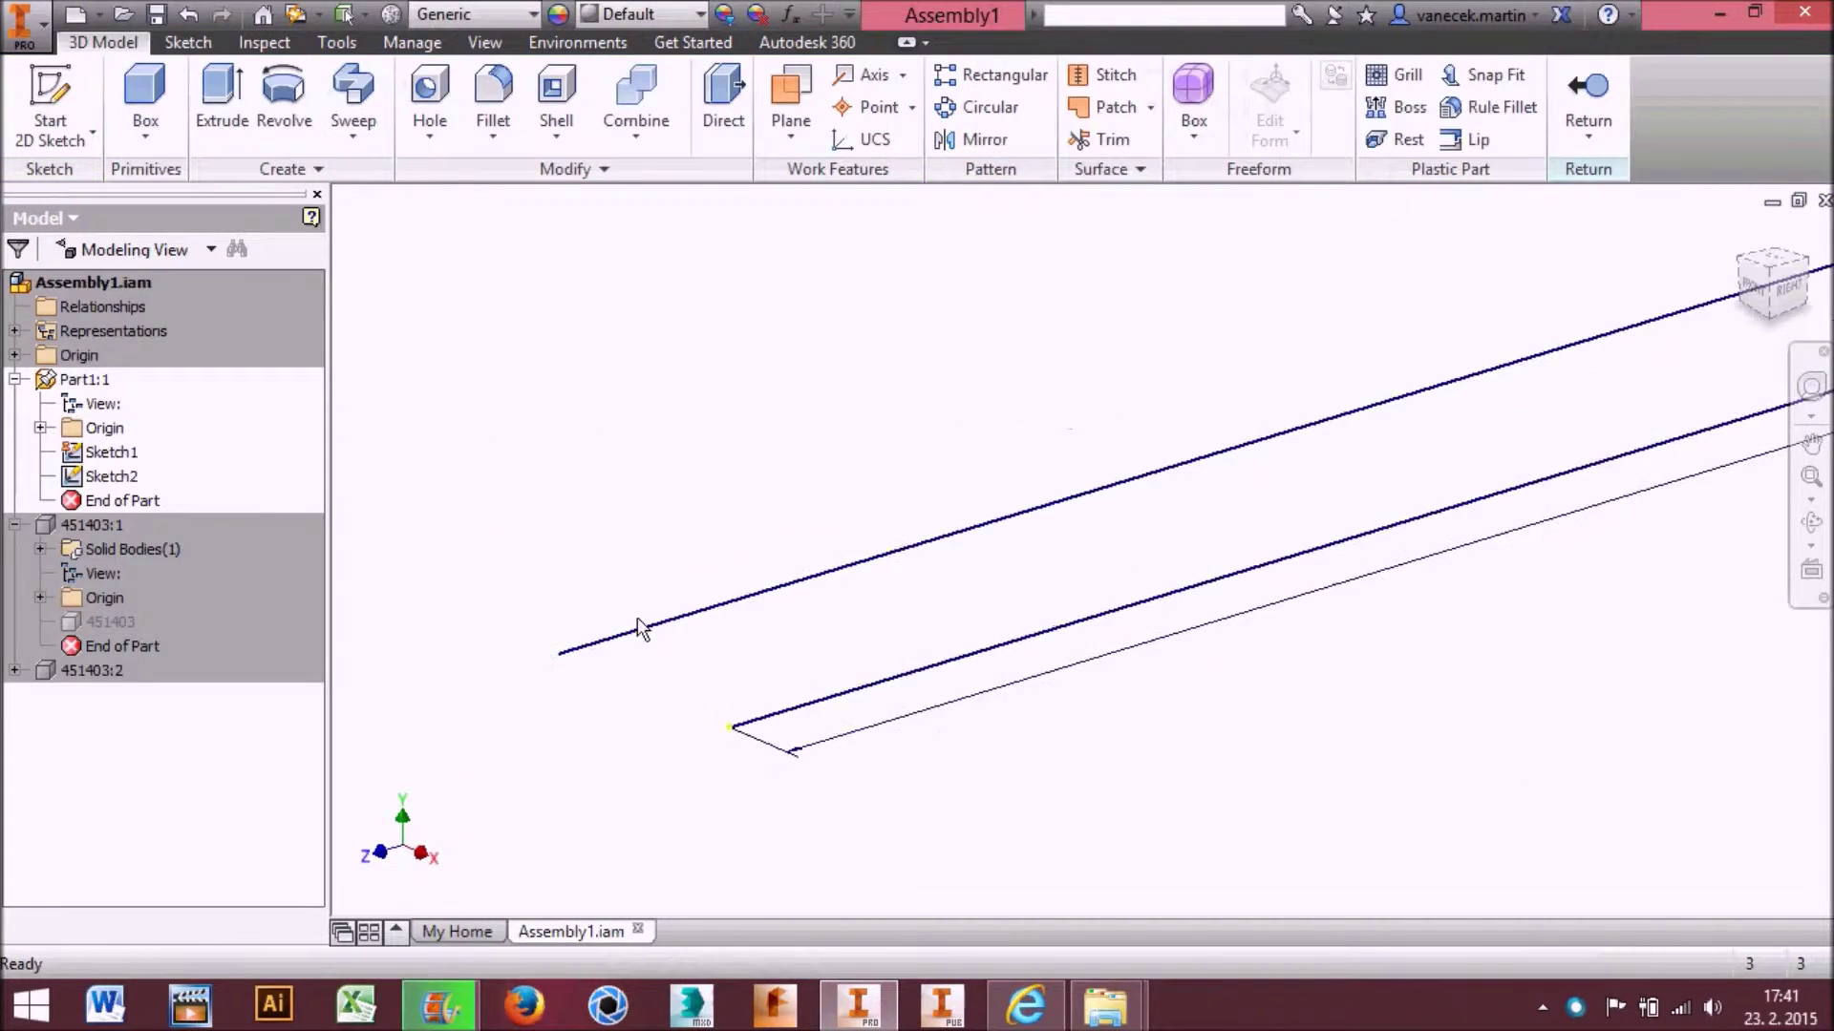
# Reopen Sketch2, fillet both corners at the closed end with a radius of 118/2, and finish the sketch
pyautogui.click(110, 476)
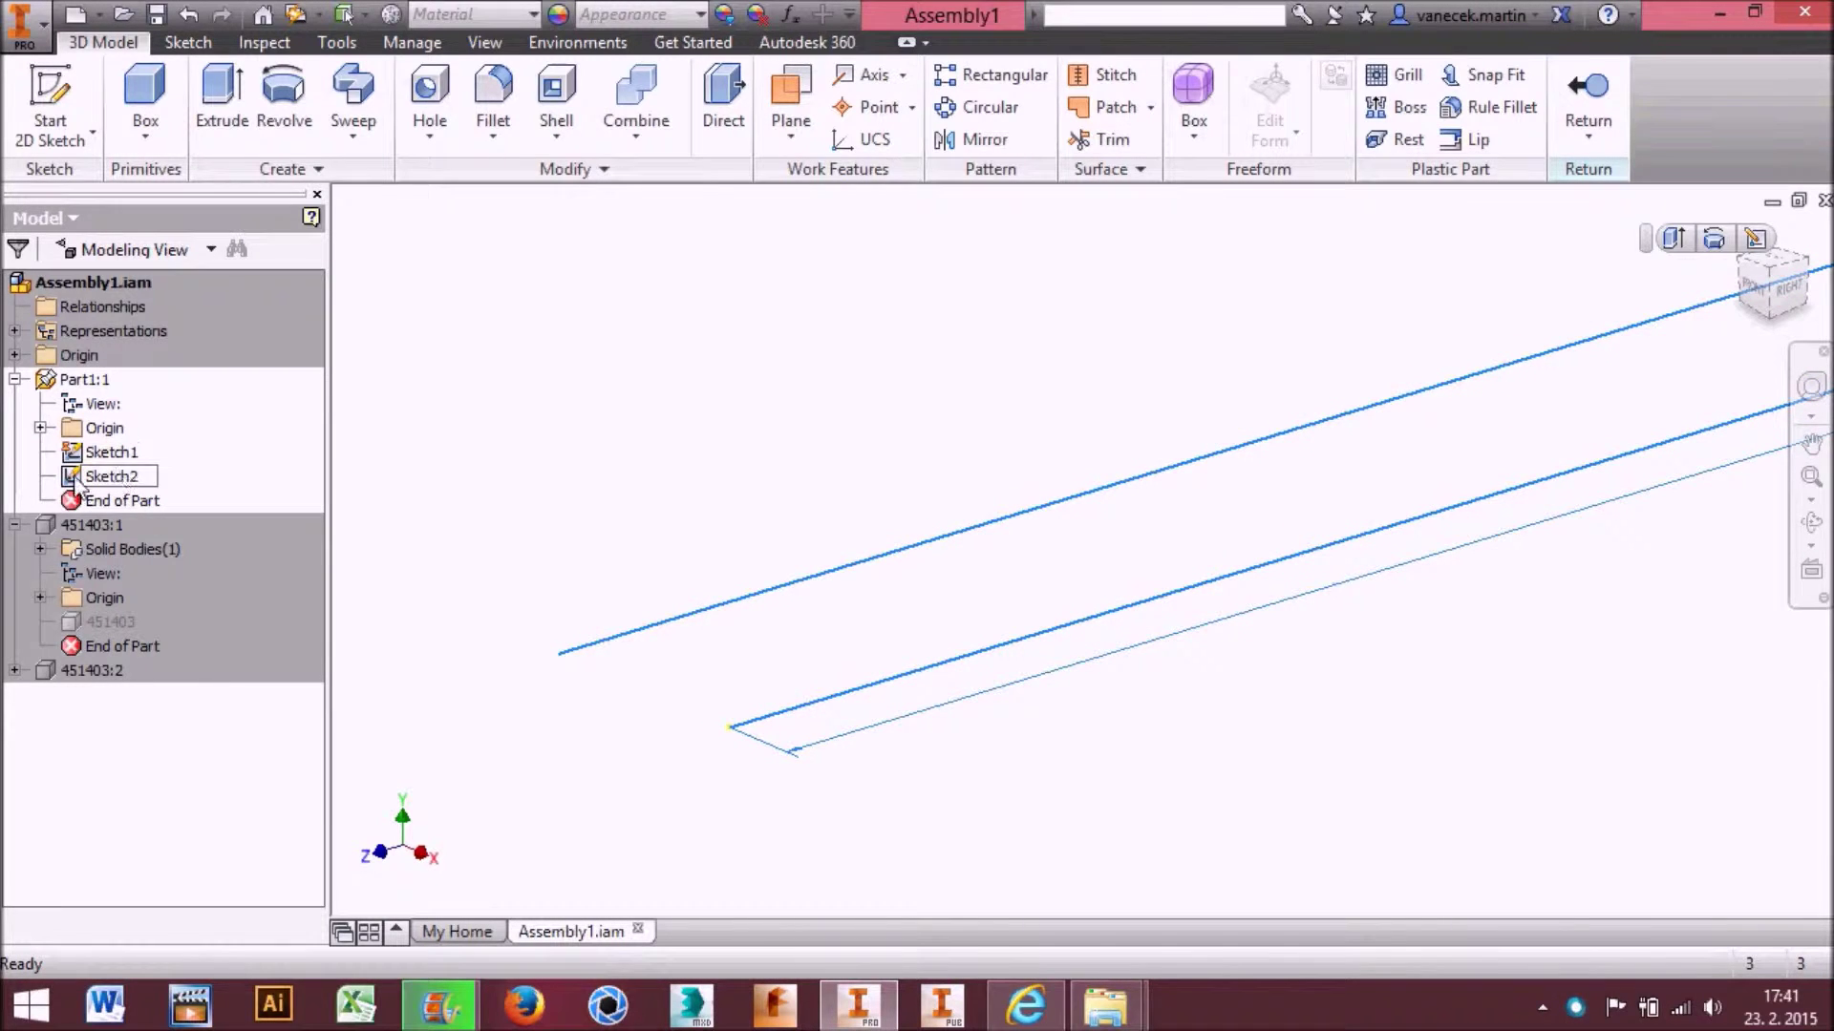
pyautogui.doubleClick(76, 478)
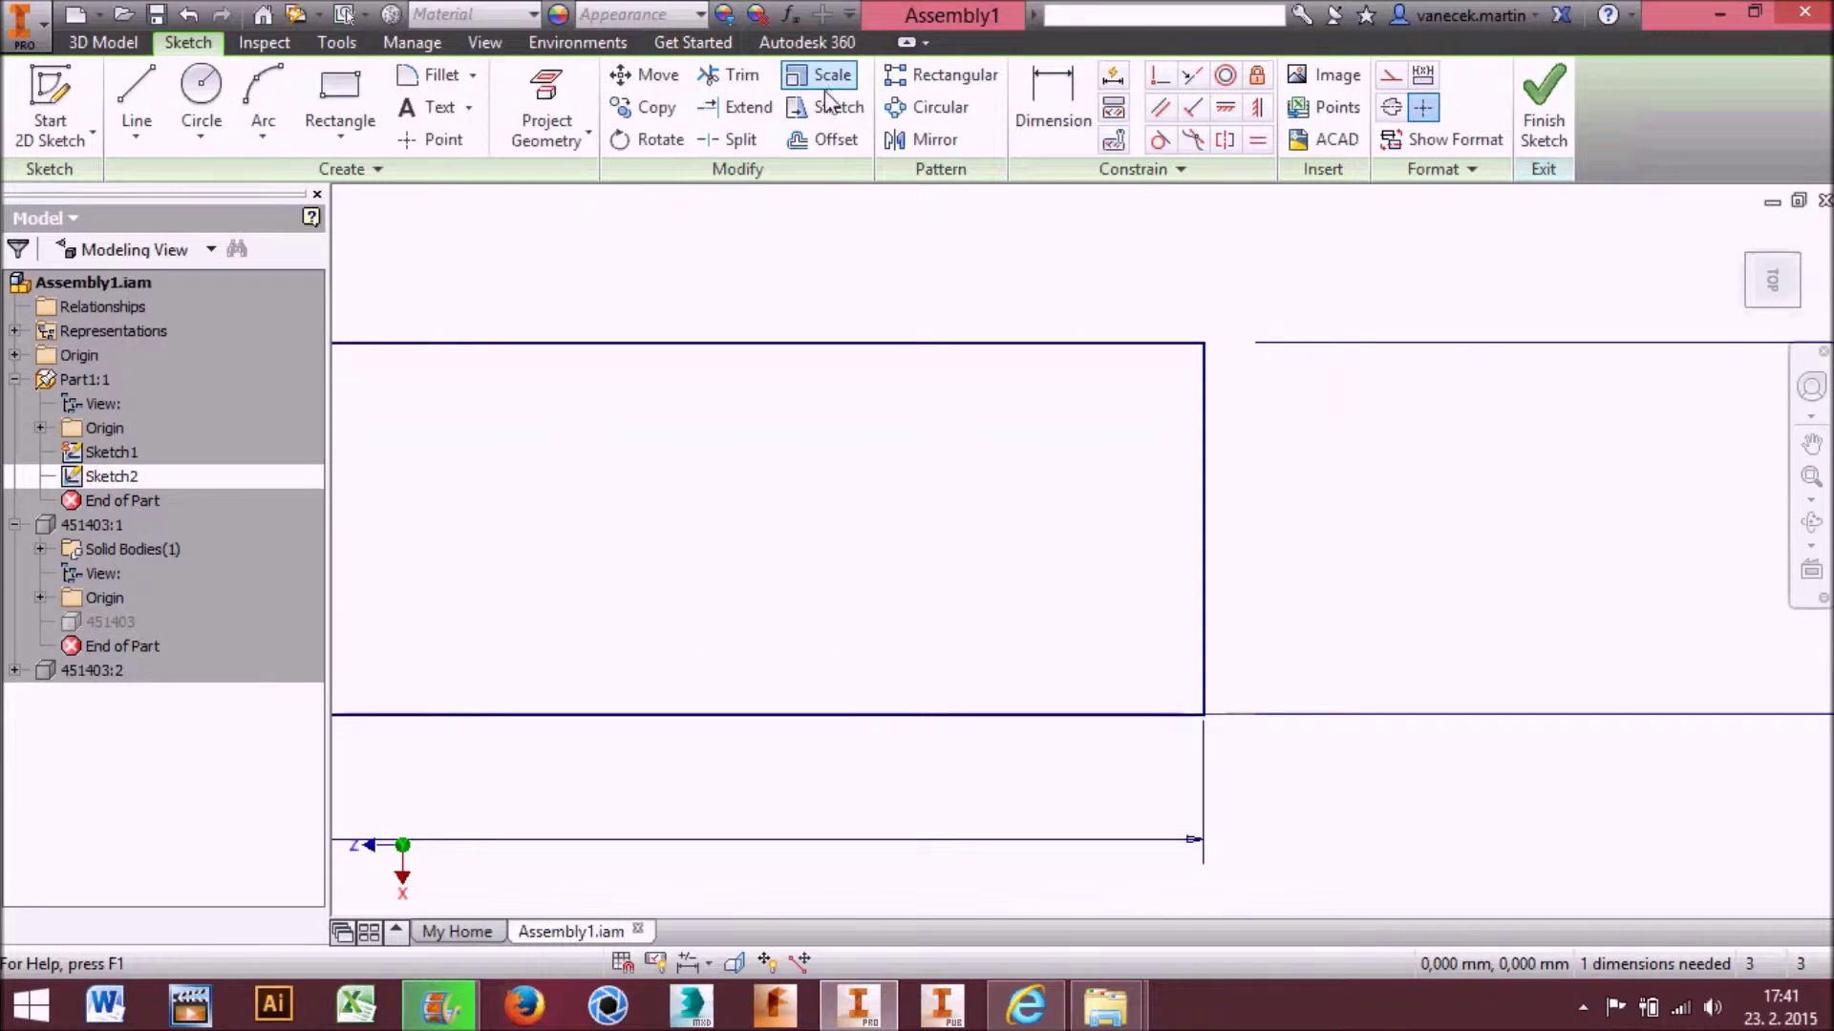
pyautogui.click(457, 80)
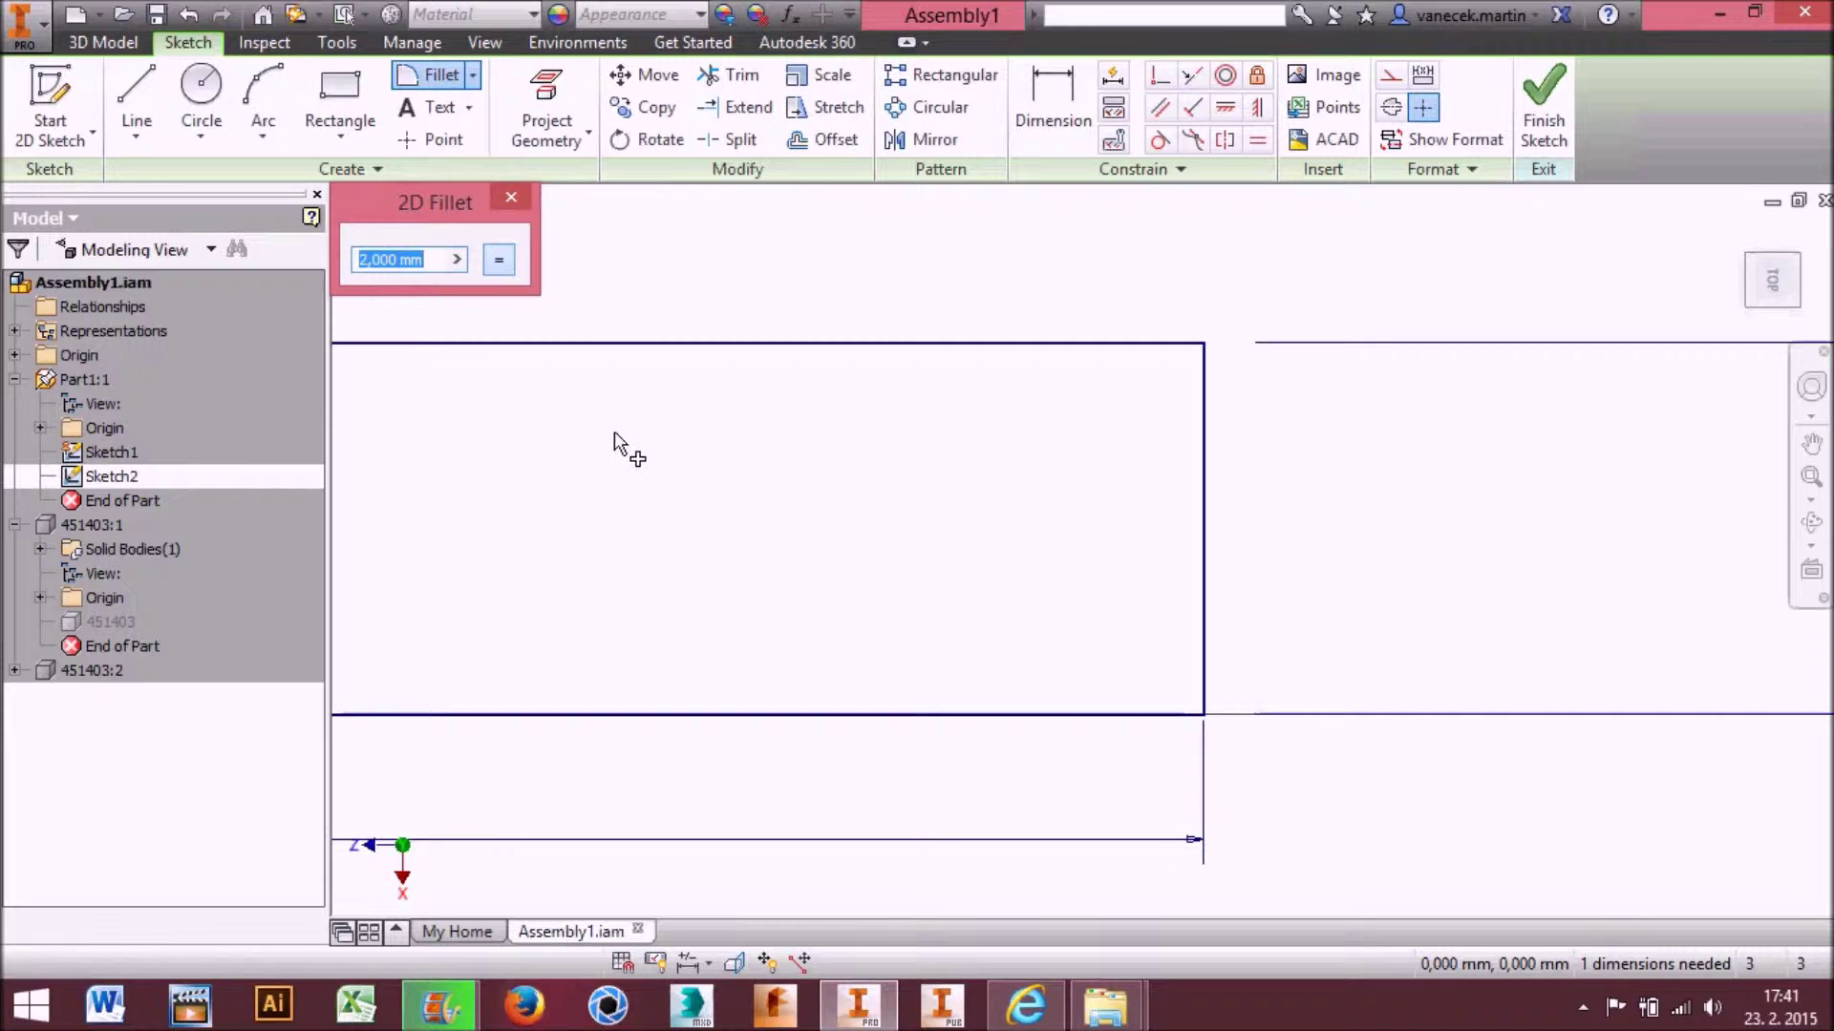
pyautogui.scroll(4, 614, 434)
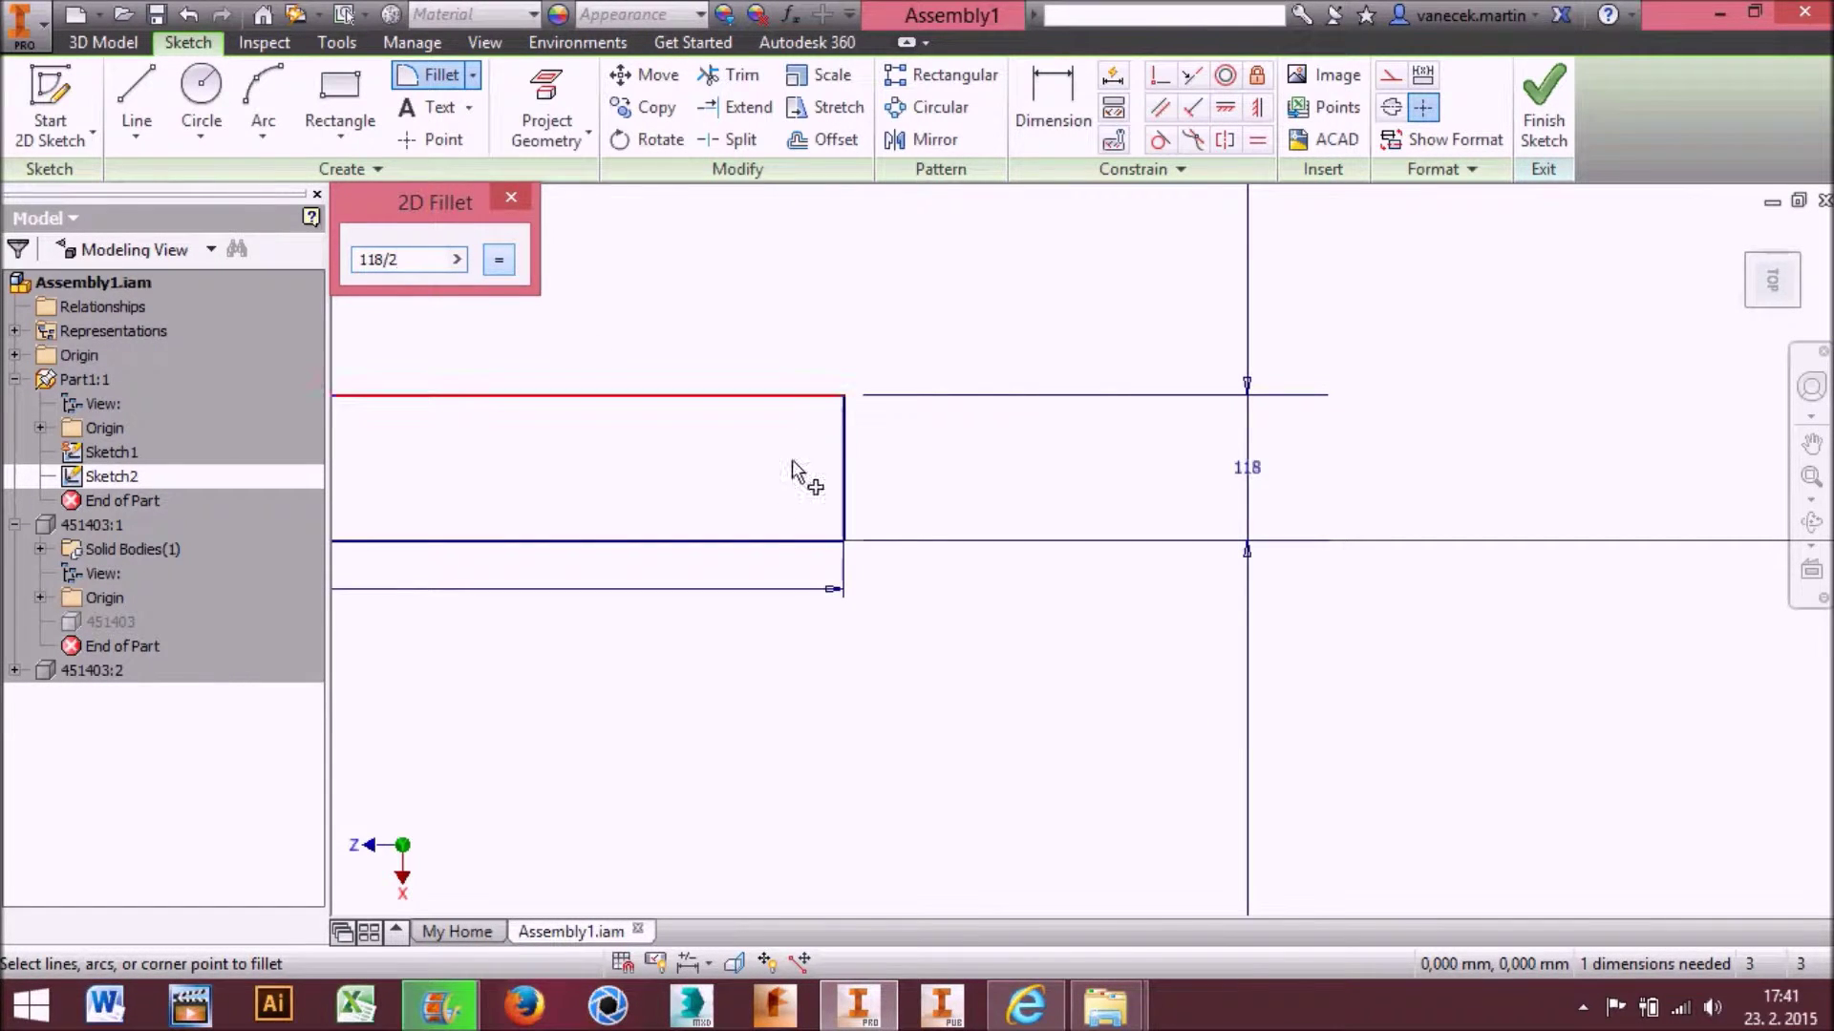
pyautogui.click(845, 463)
pyautogui.click(800, 396)
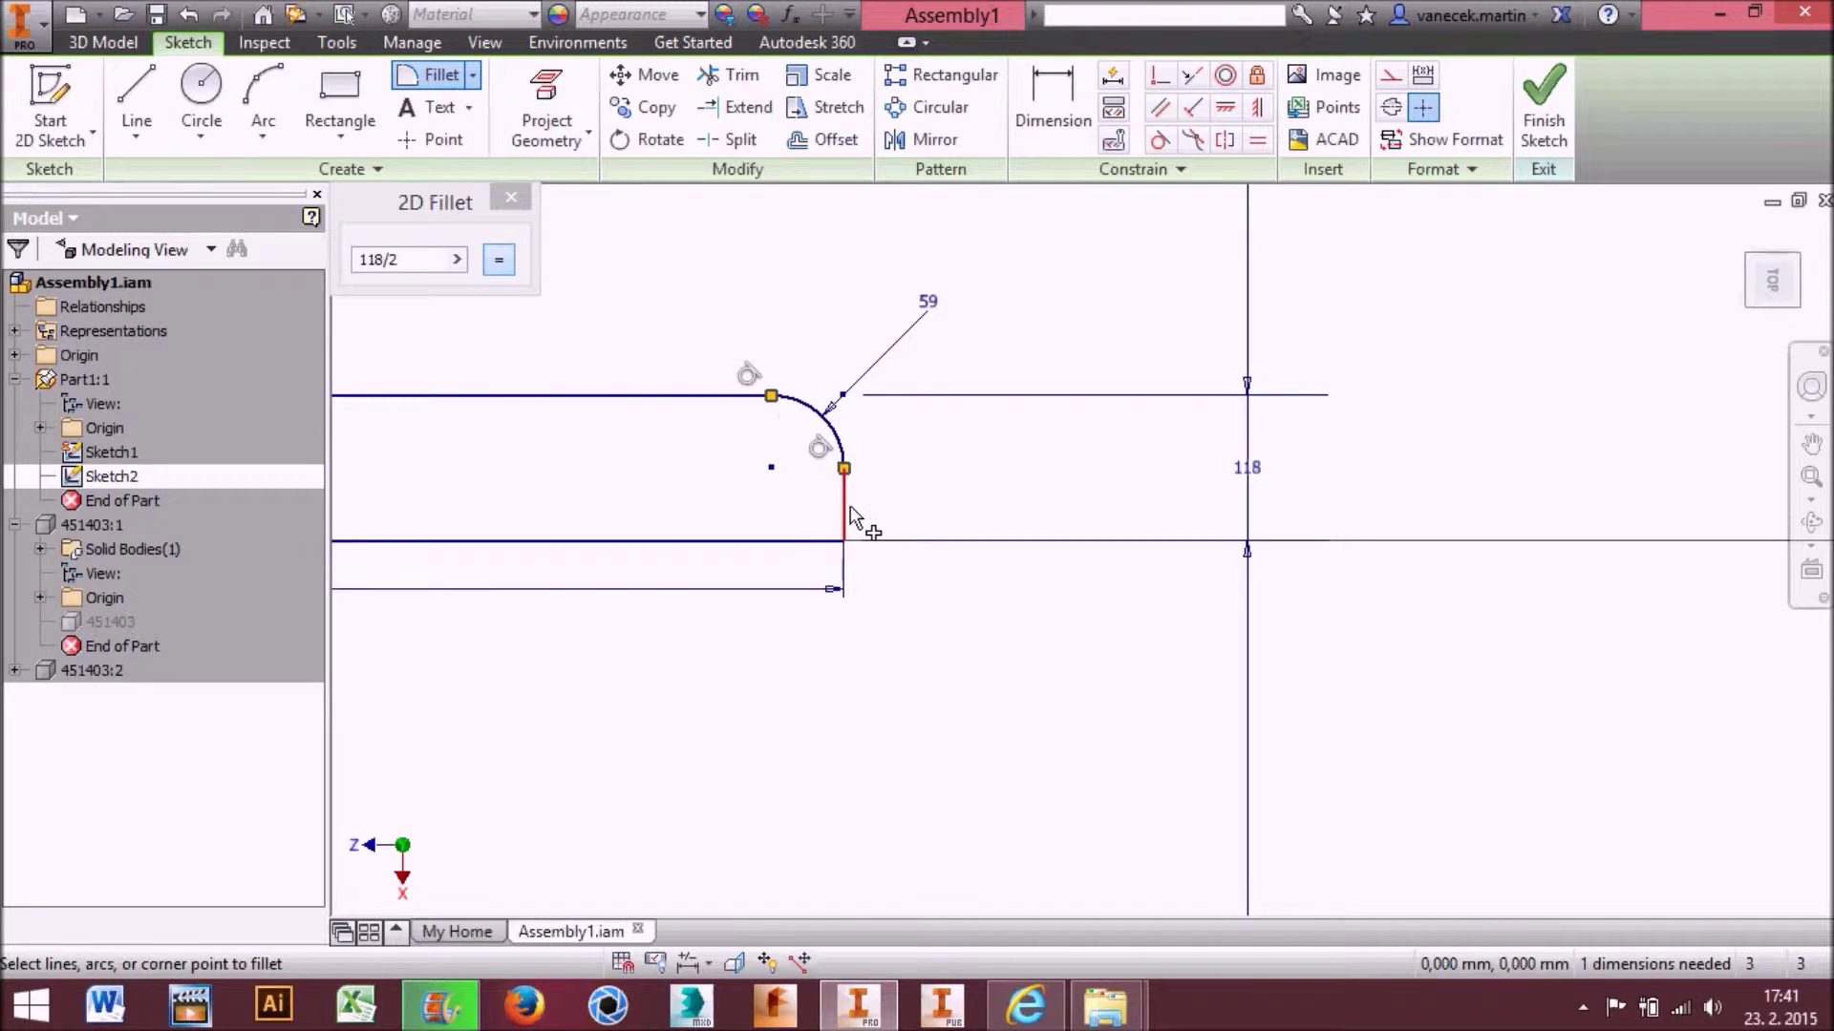
pyautogui.click(793, 545)
pyautogui.click(511, 221)
pyautogui.click(1552, 95)
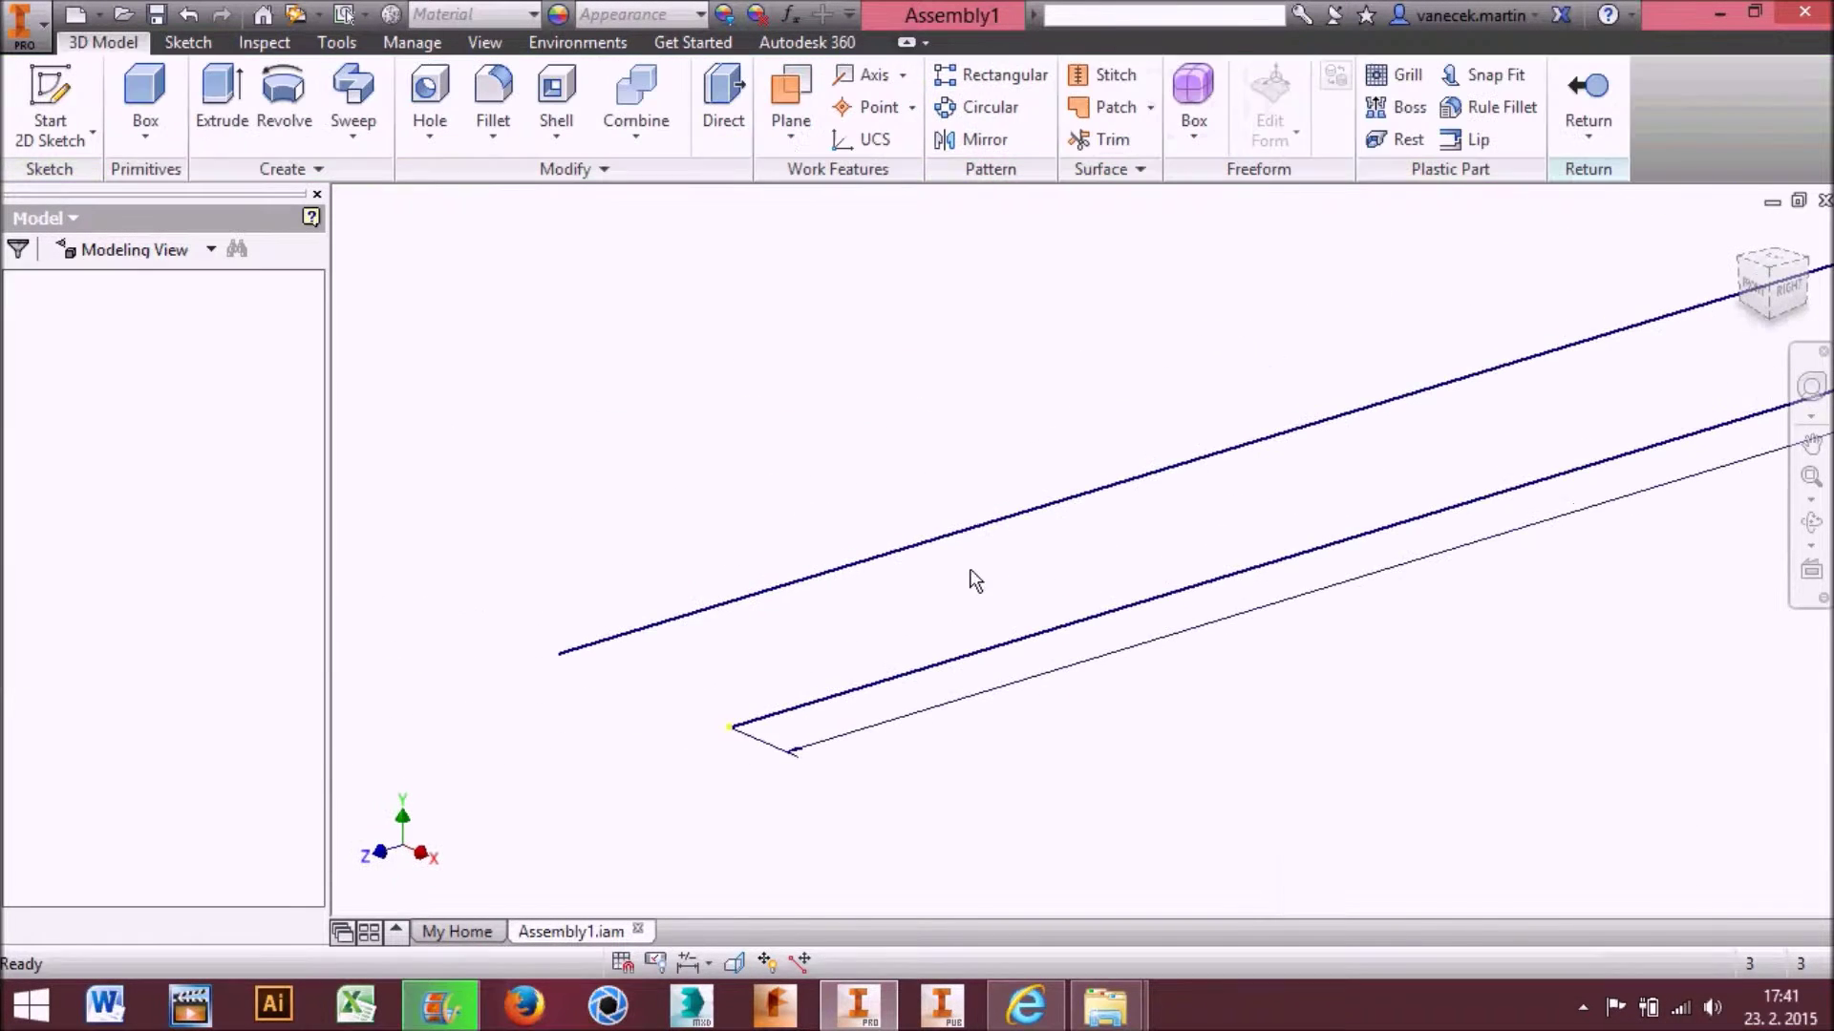
# Sketch an 18 mm diameter circle centred on the origin on the part's XY Plane and finish the sketch
pyautogui.click(40, 428)
pyautogui.click(133, 497)
pyautogui.click(49, 105)
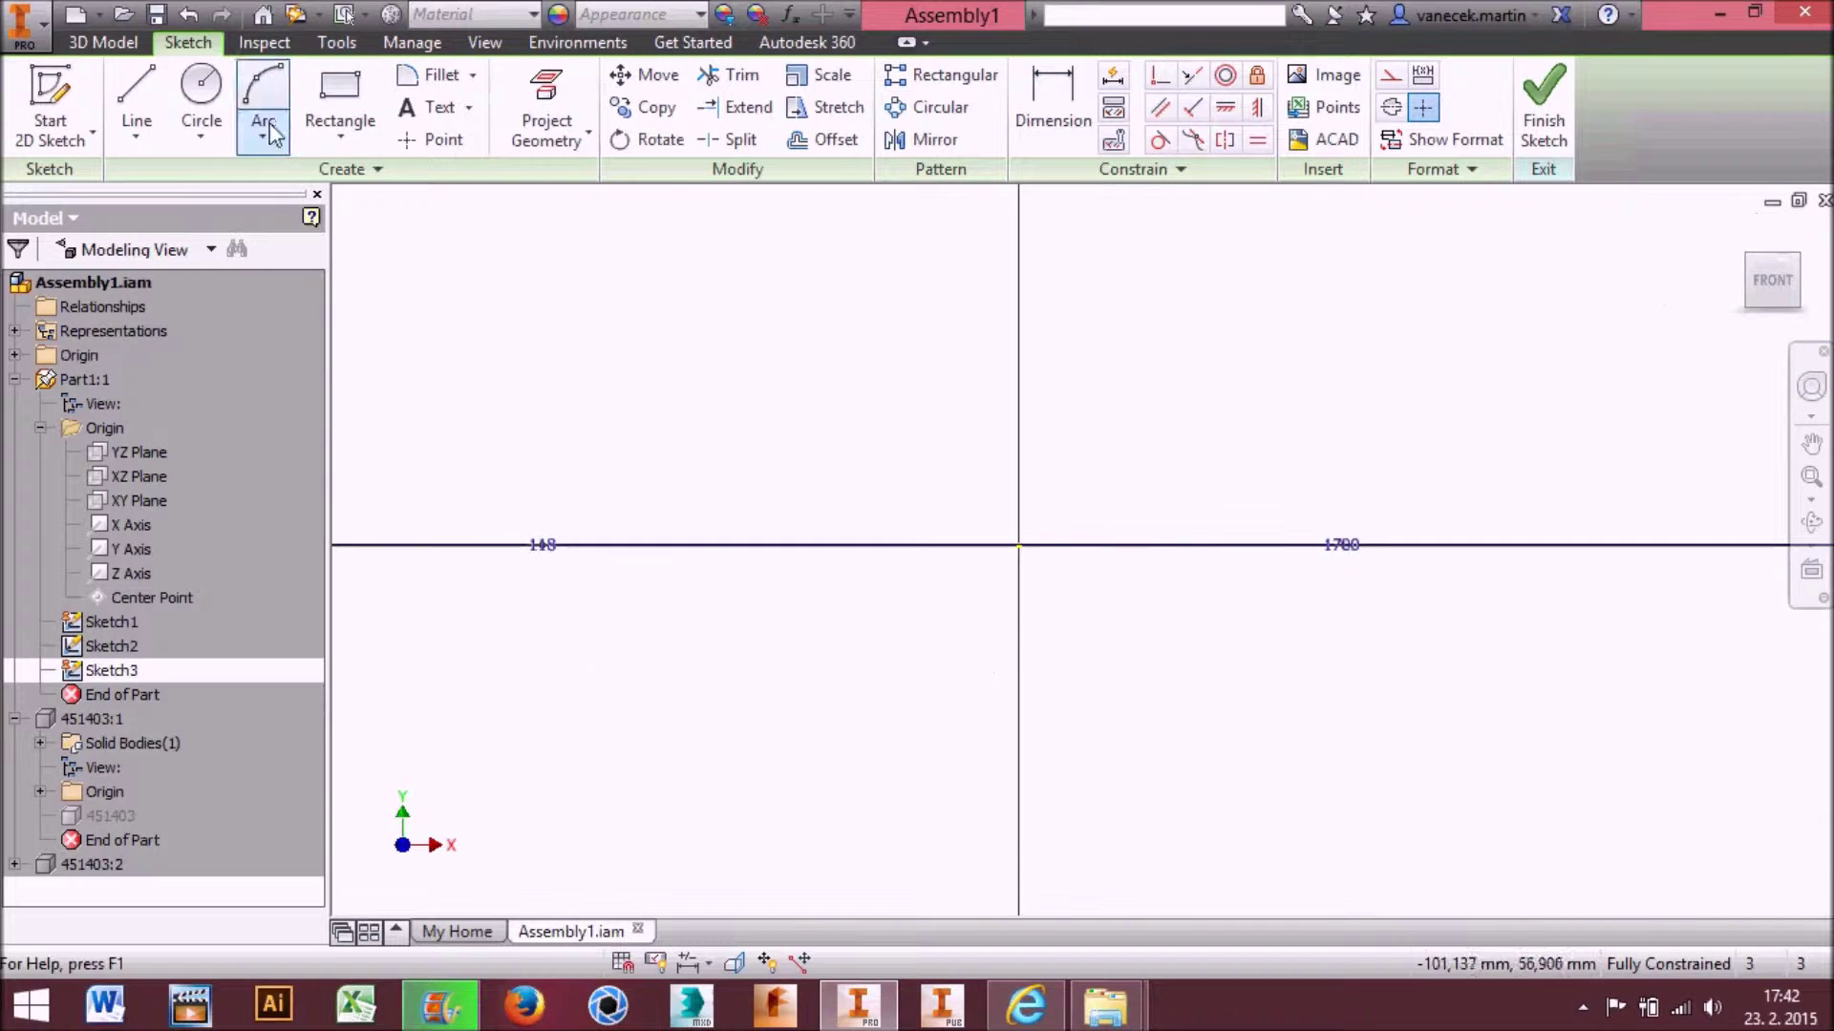
pyautogui.click(202, 95)
pyautogui.click(1020, 546)
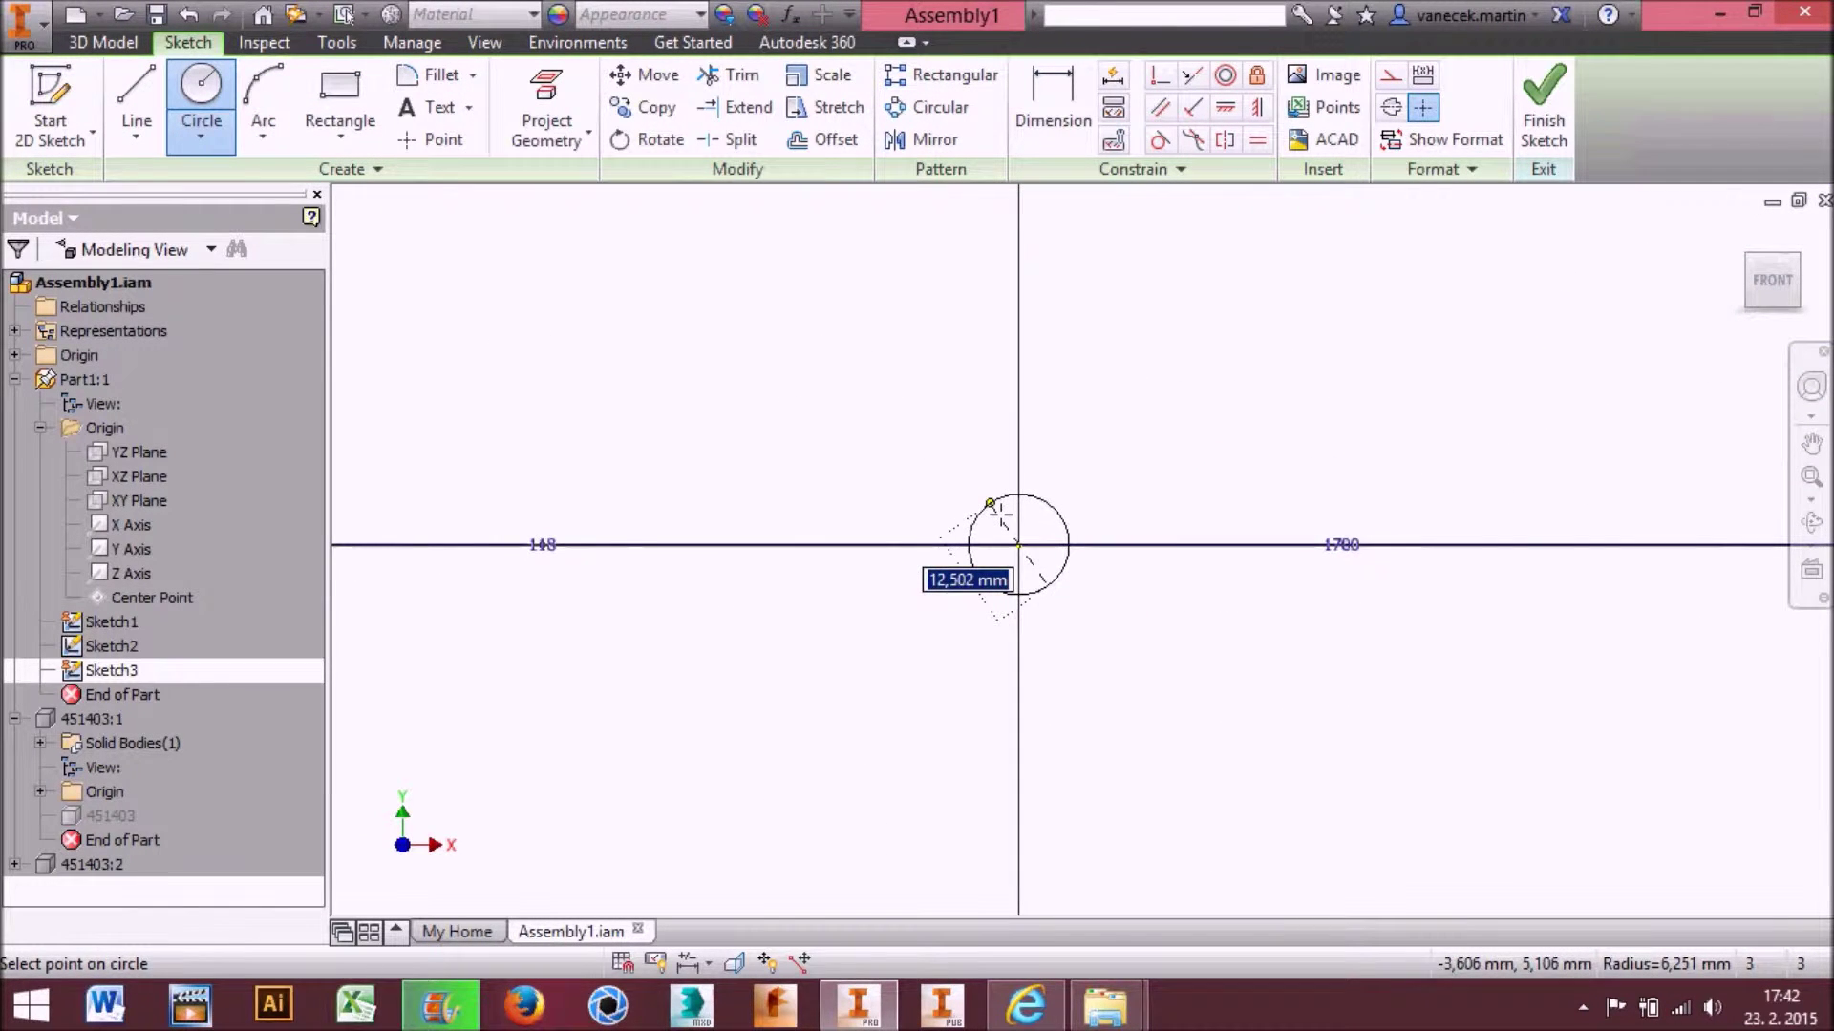
pyautogui.click(1000, 516)
pyautogui.click(1543, 103)
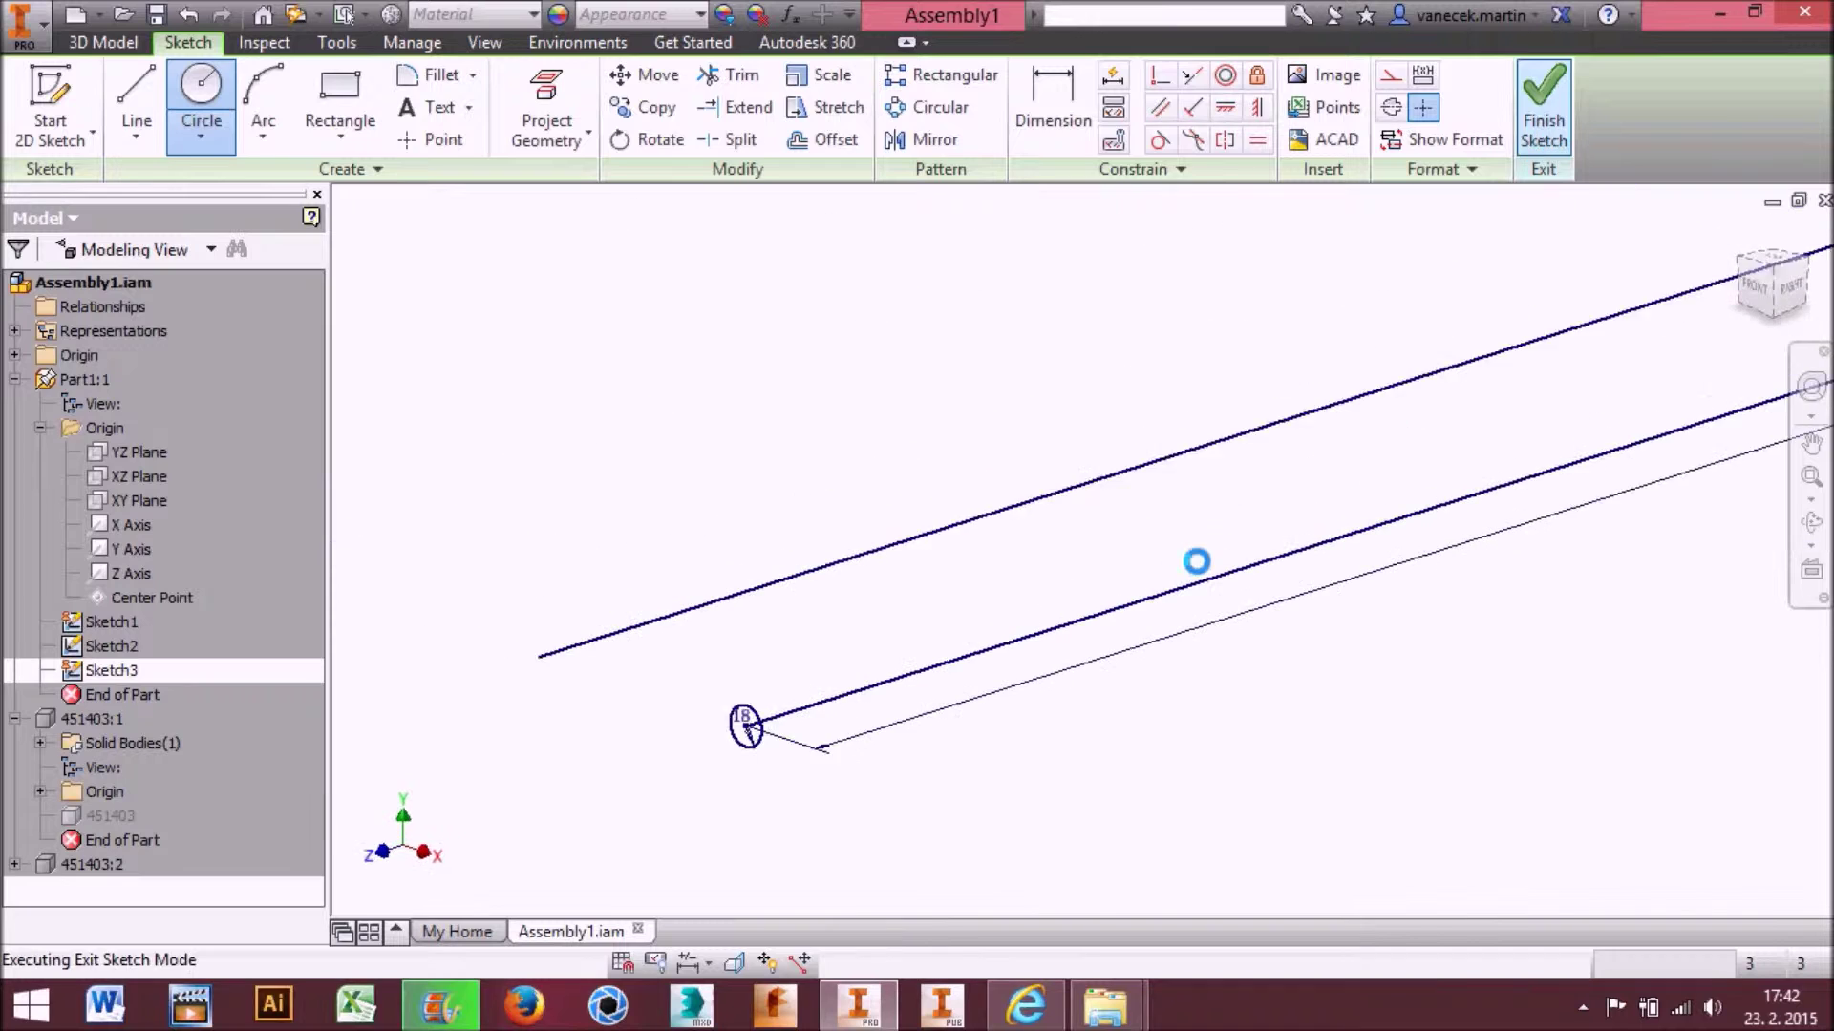
# Try to sweep the 18 mm circle along the U-shaped path with Path orientation
pyautogui.click(353, 112)
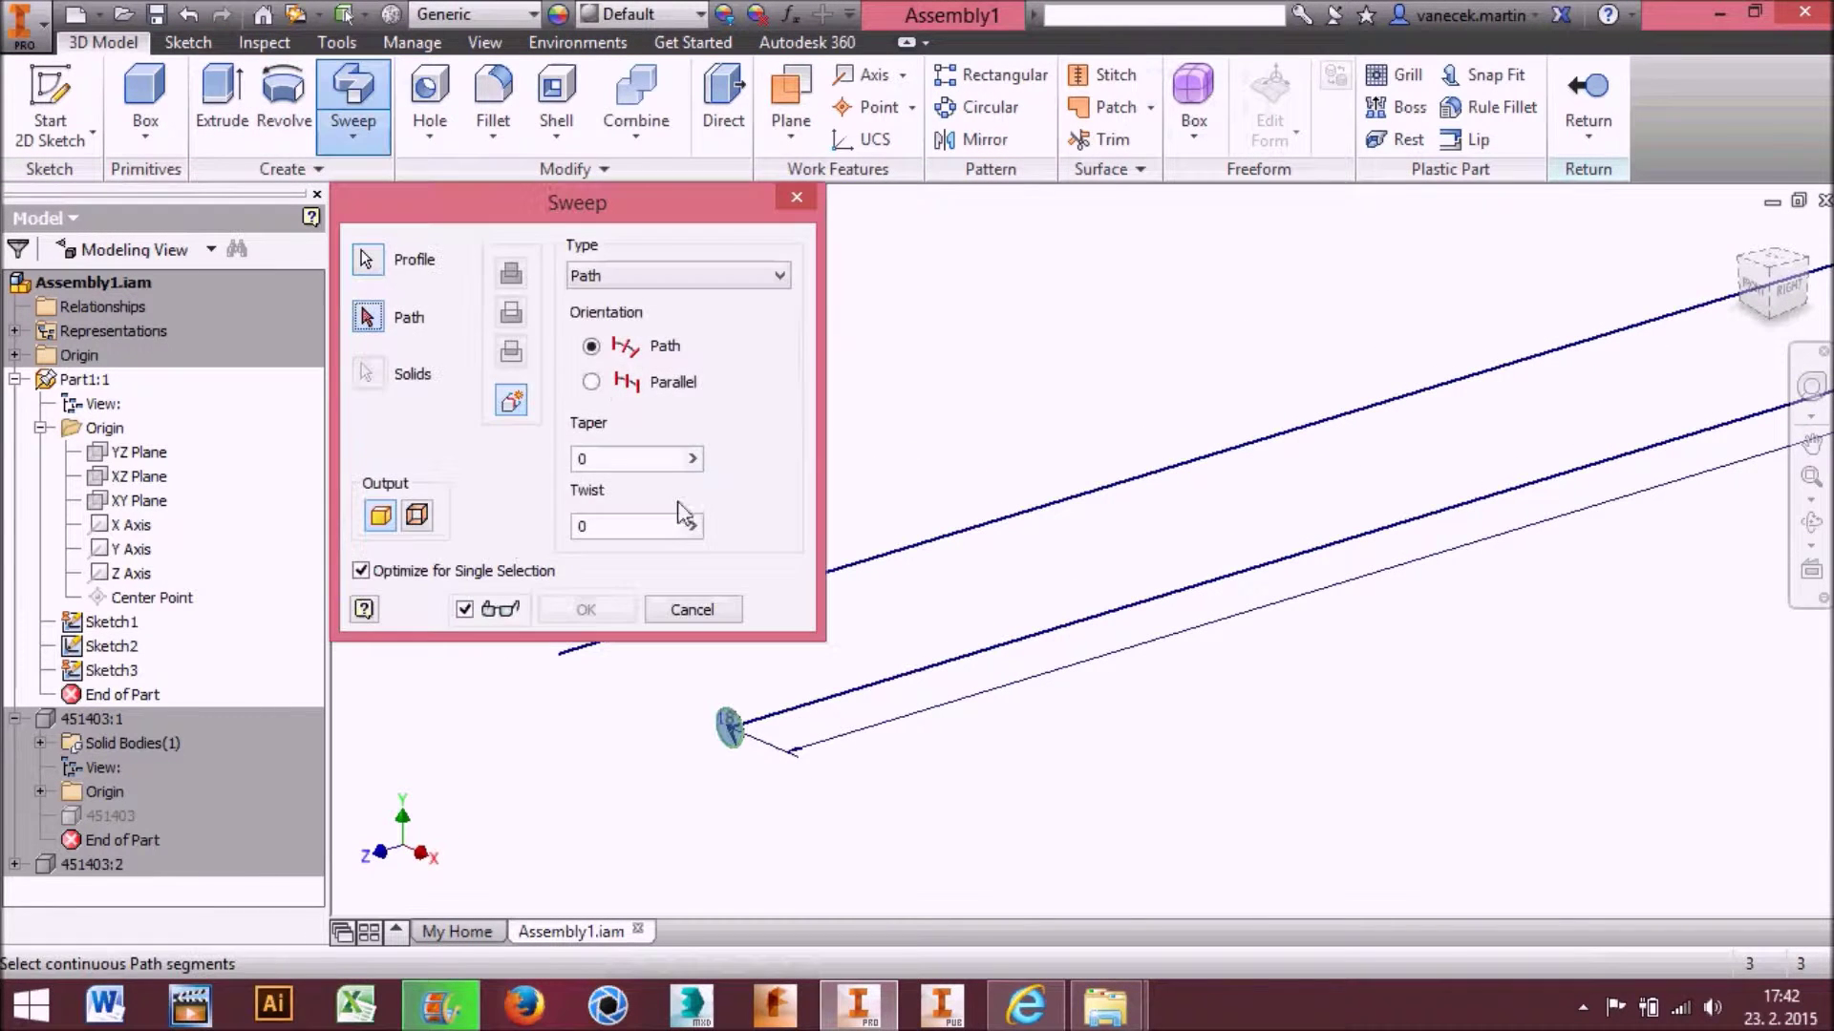
pyautogui.click(846, 694)
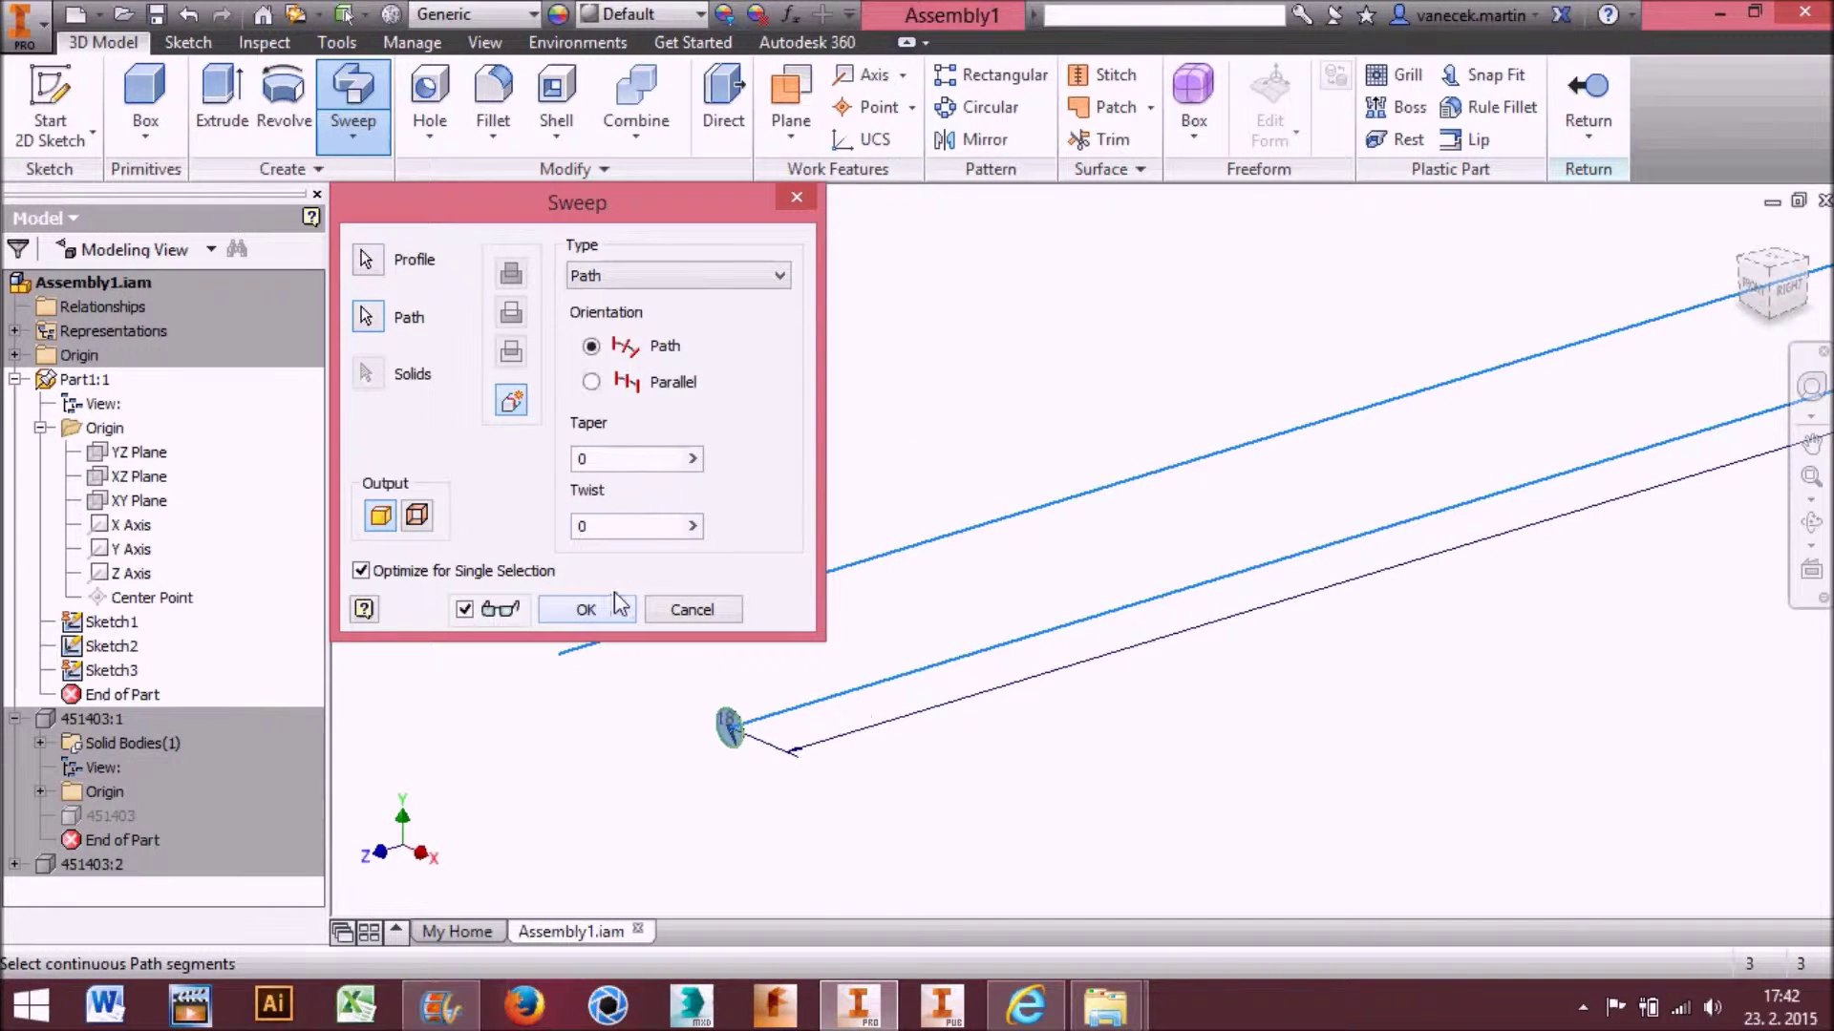
pyautogui.click(586, 610)
pyautogui.click(509, 245)
pyautogui.click(367, 317)
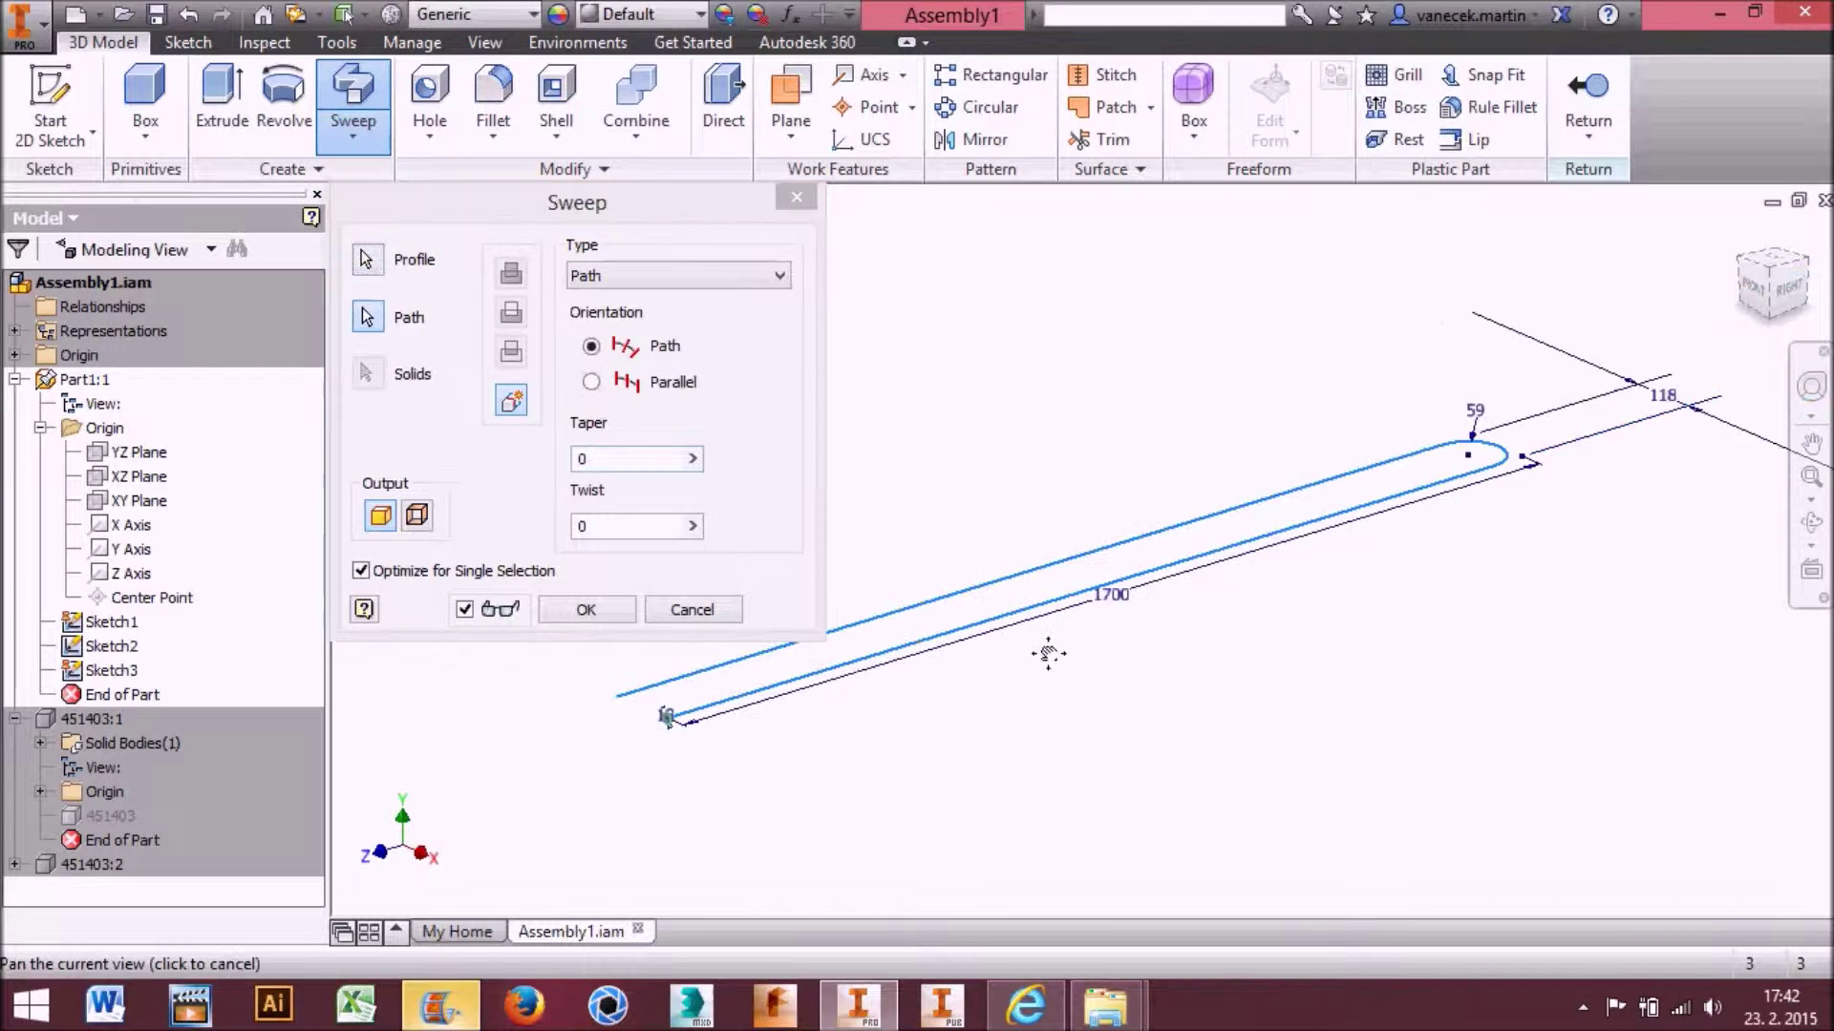
pyautogui.click(367, 259)
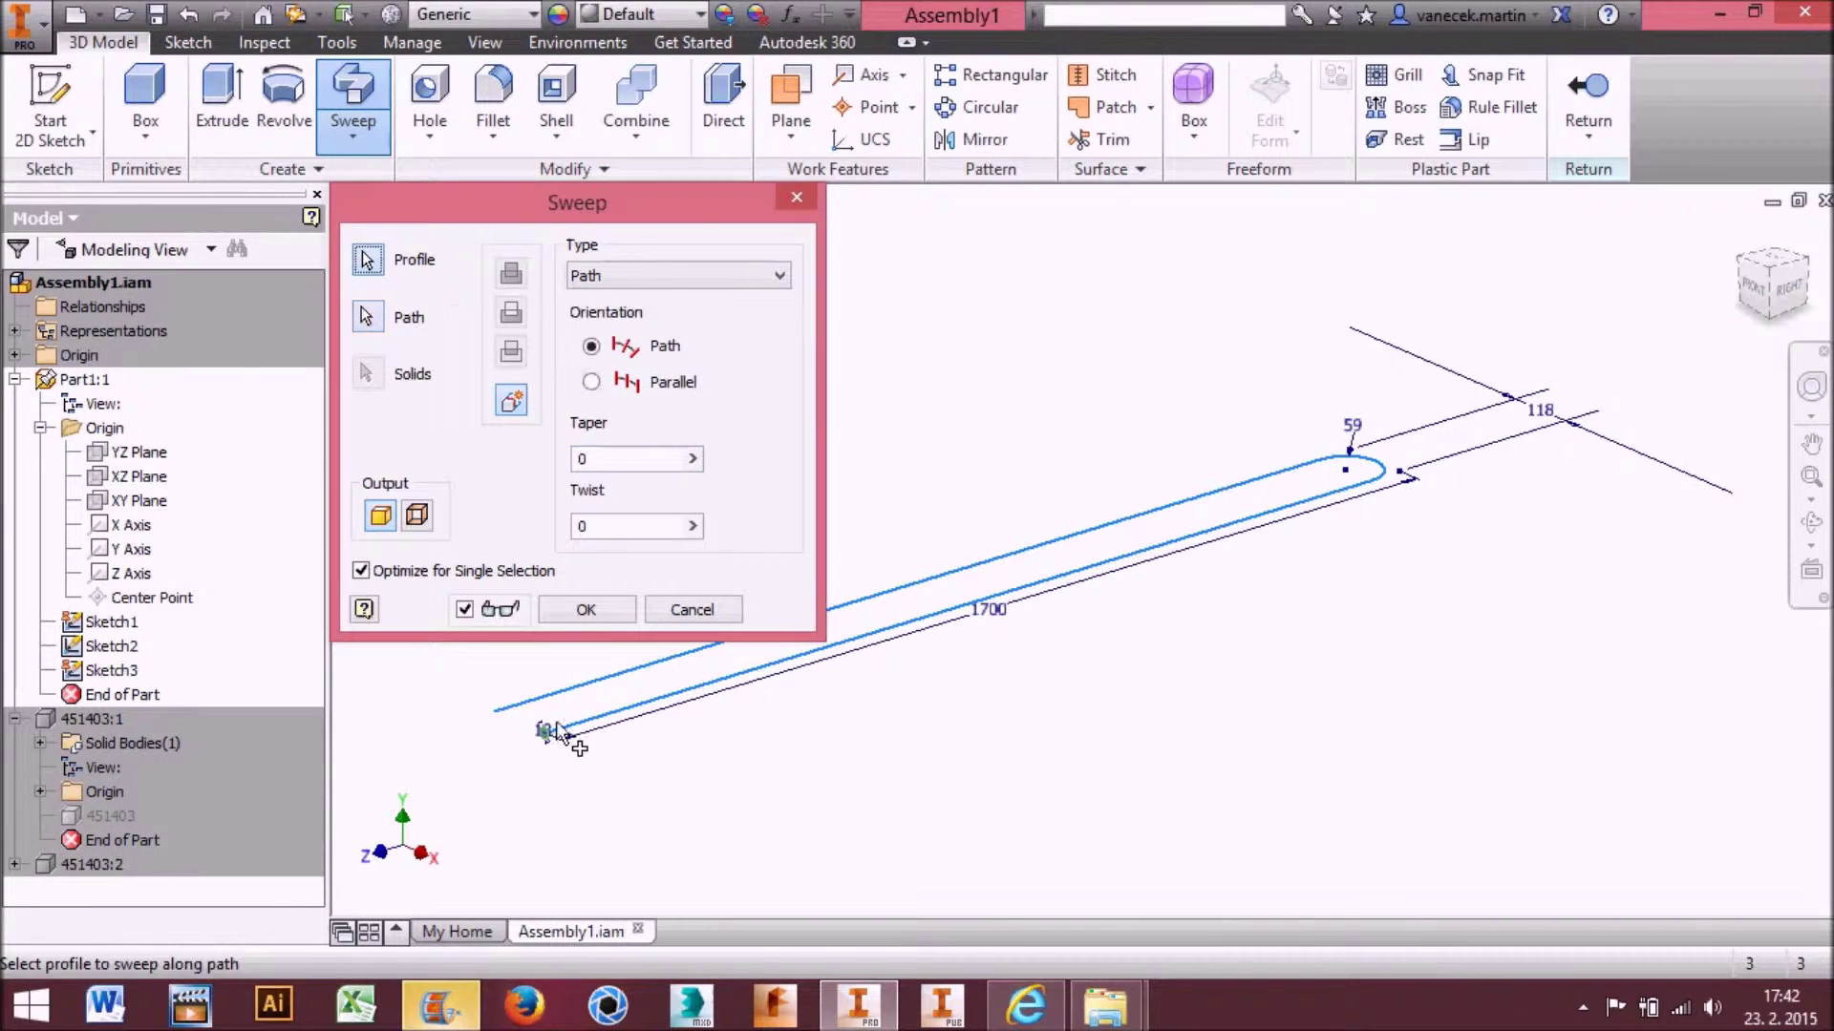
pyautogui.scroll(5, 552, 735)
pyautogui.click(586, 610)
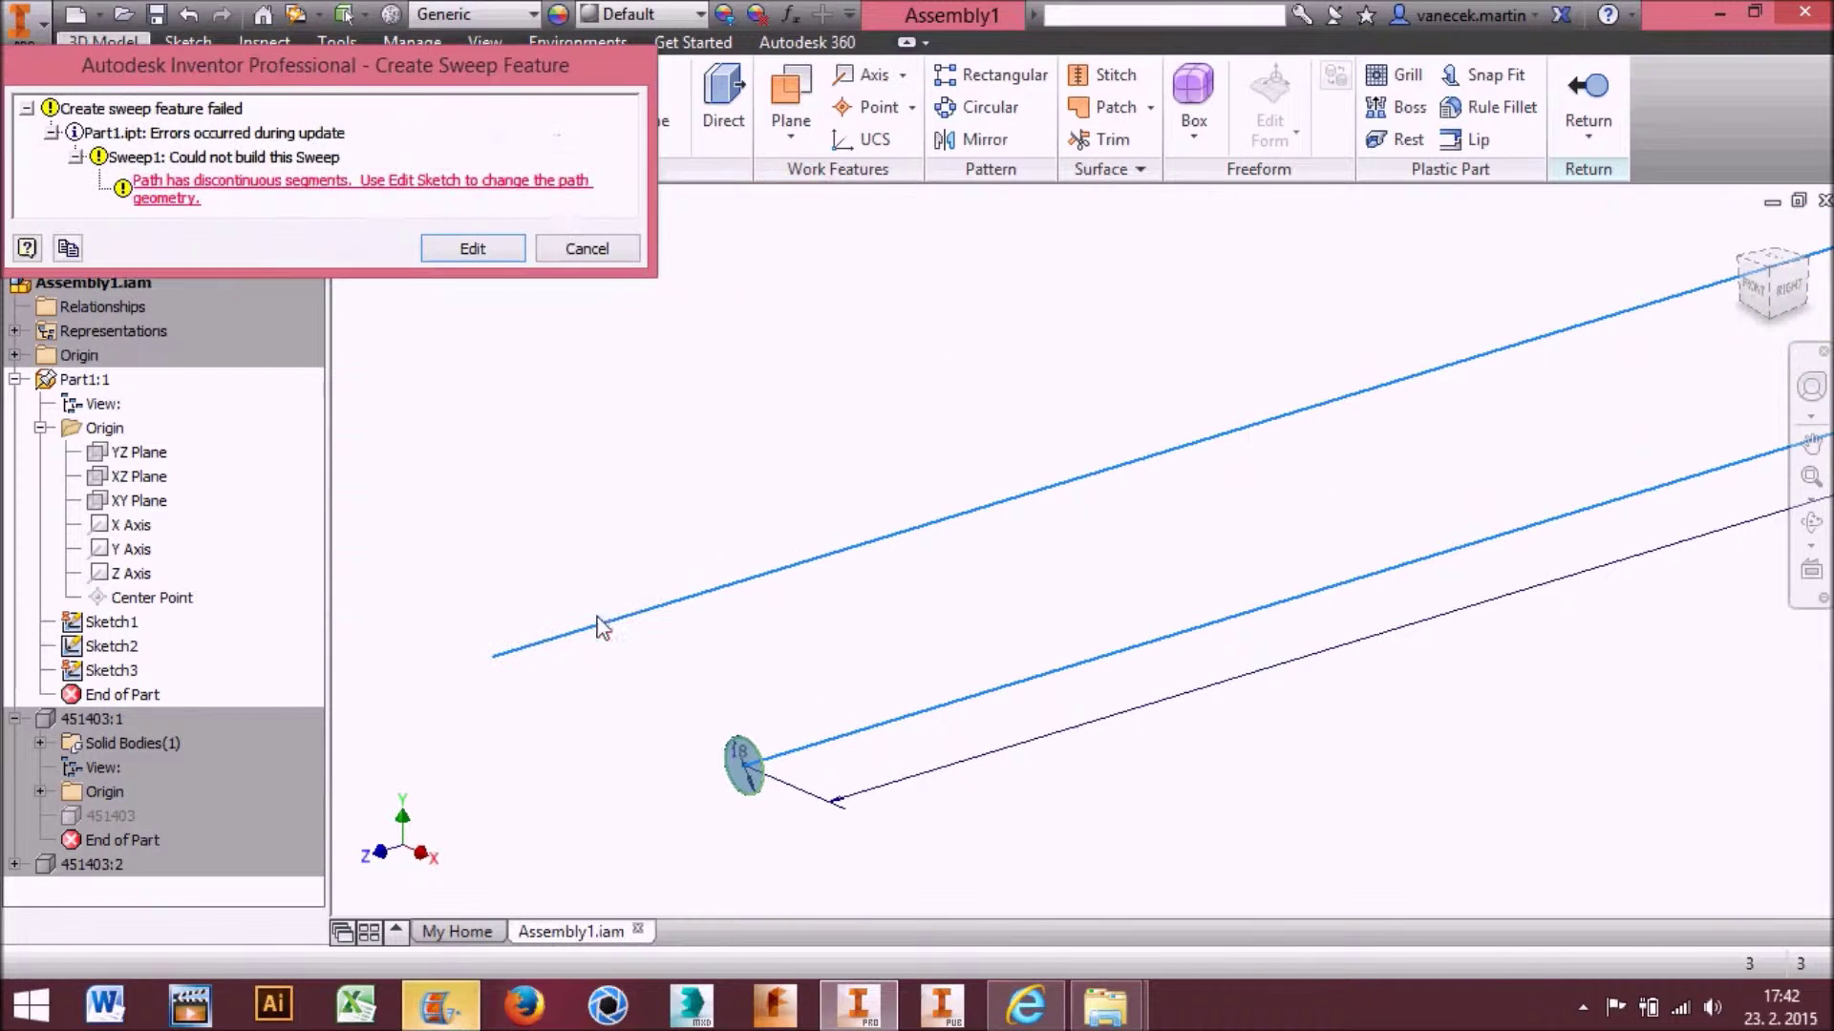
pyautogui.click(470, 250)
# Try the sweep with Parallel orientation and again with the path reselected, and cancel the command
pyautogui.click(591, 382)
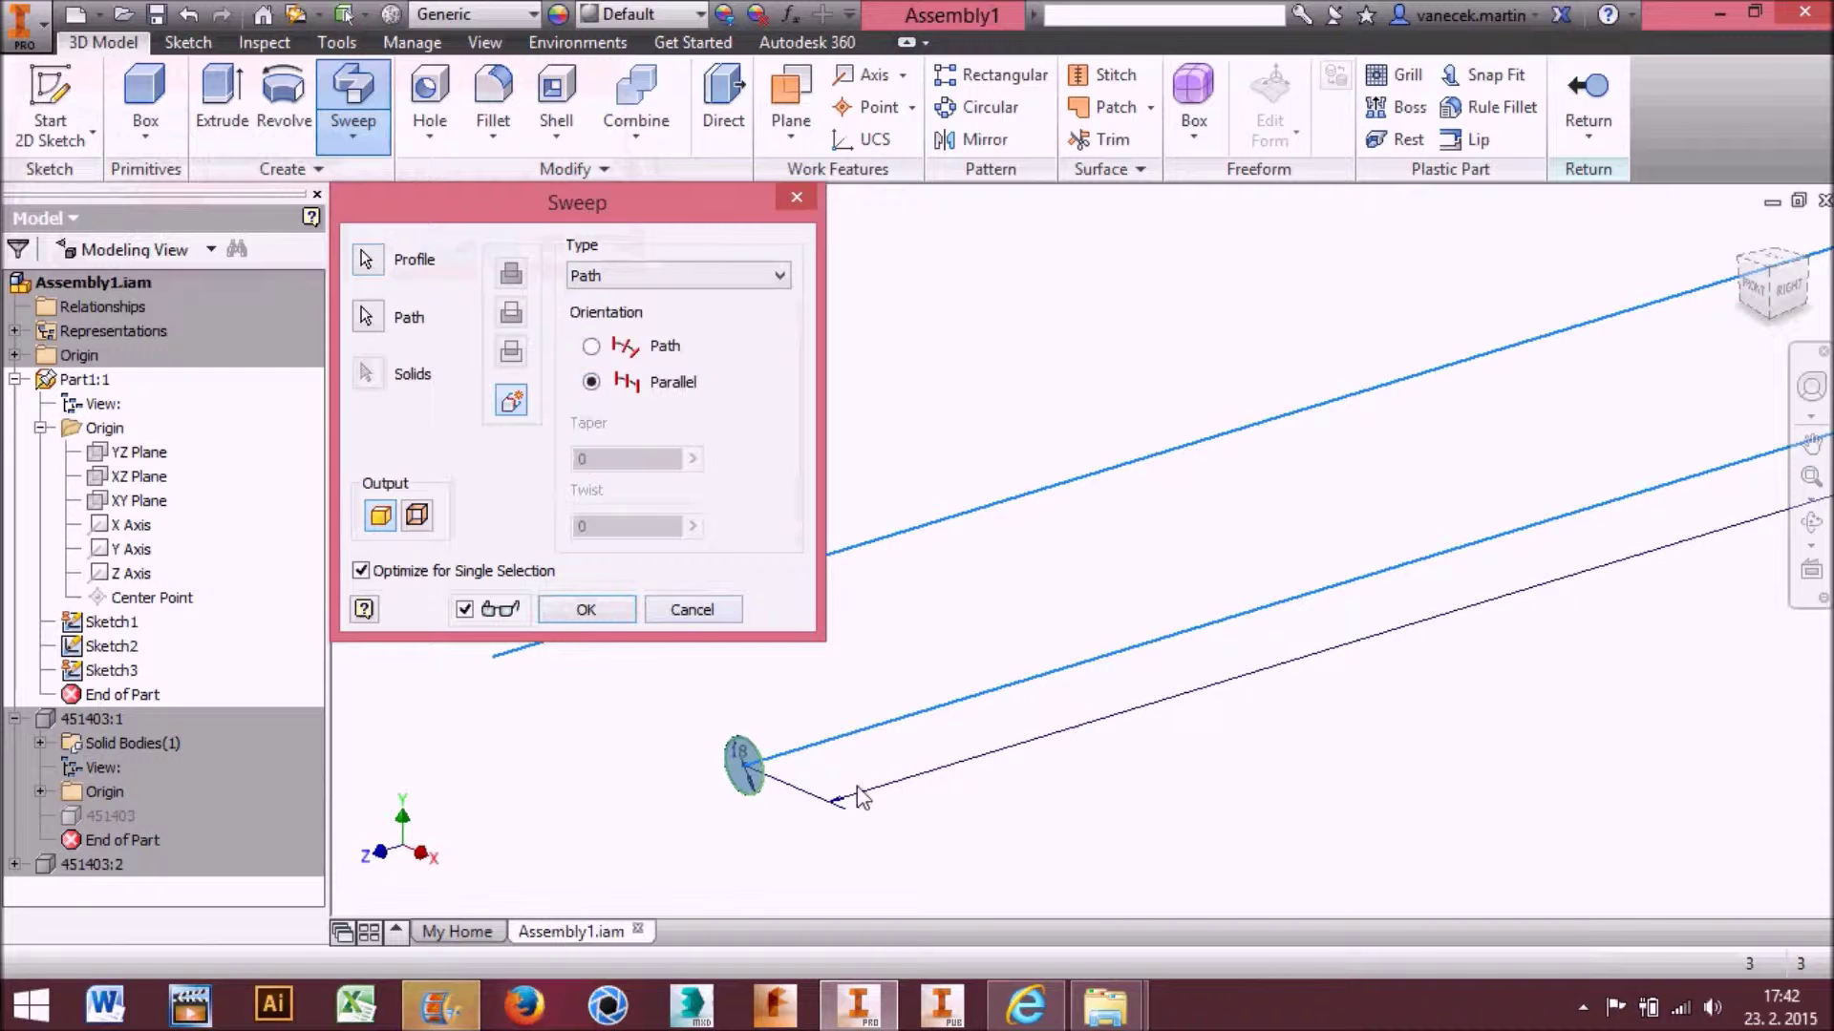
pyautogui.click(586, 610)
pyautogui.click(351, 105)
pyautogui.click(367, 317)
pyautogui.click(845, 735)
pyautogui.click(575, 610)
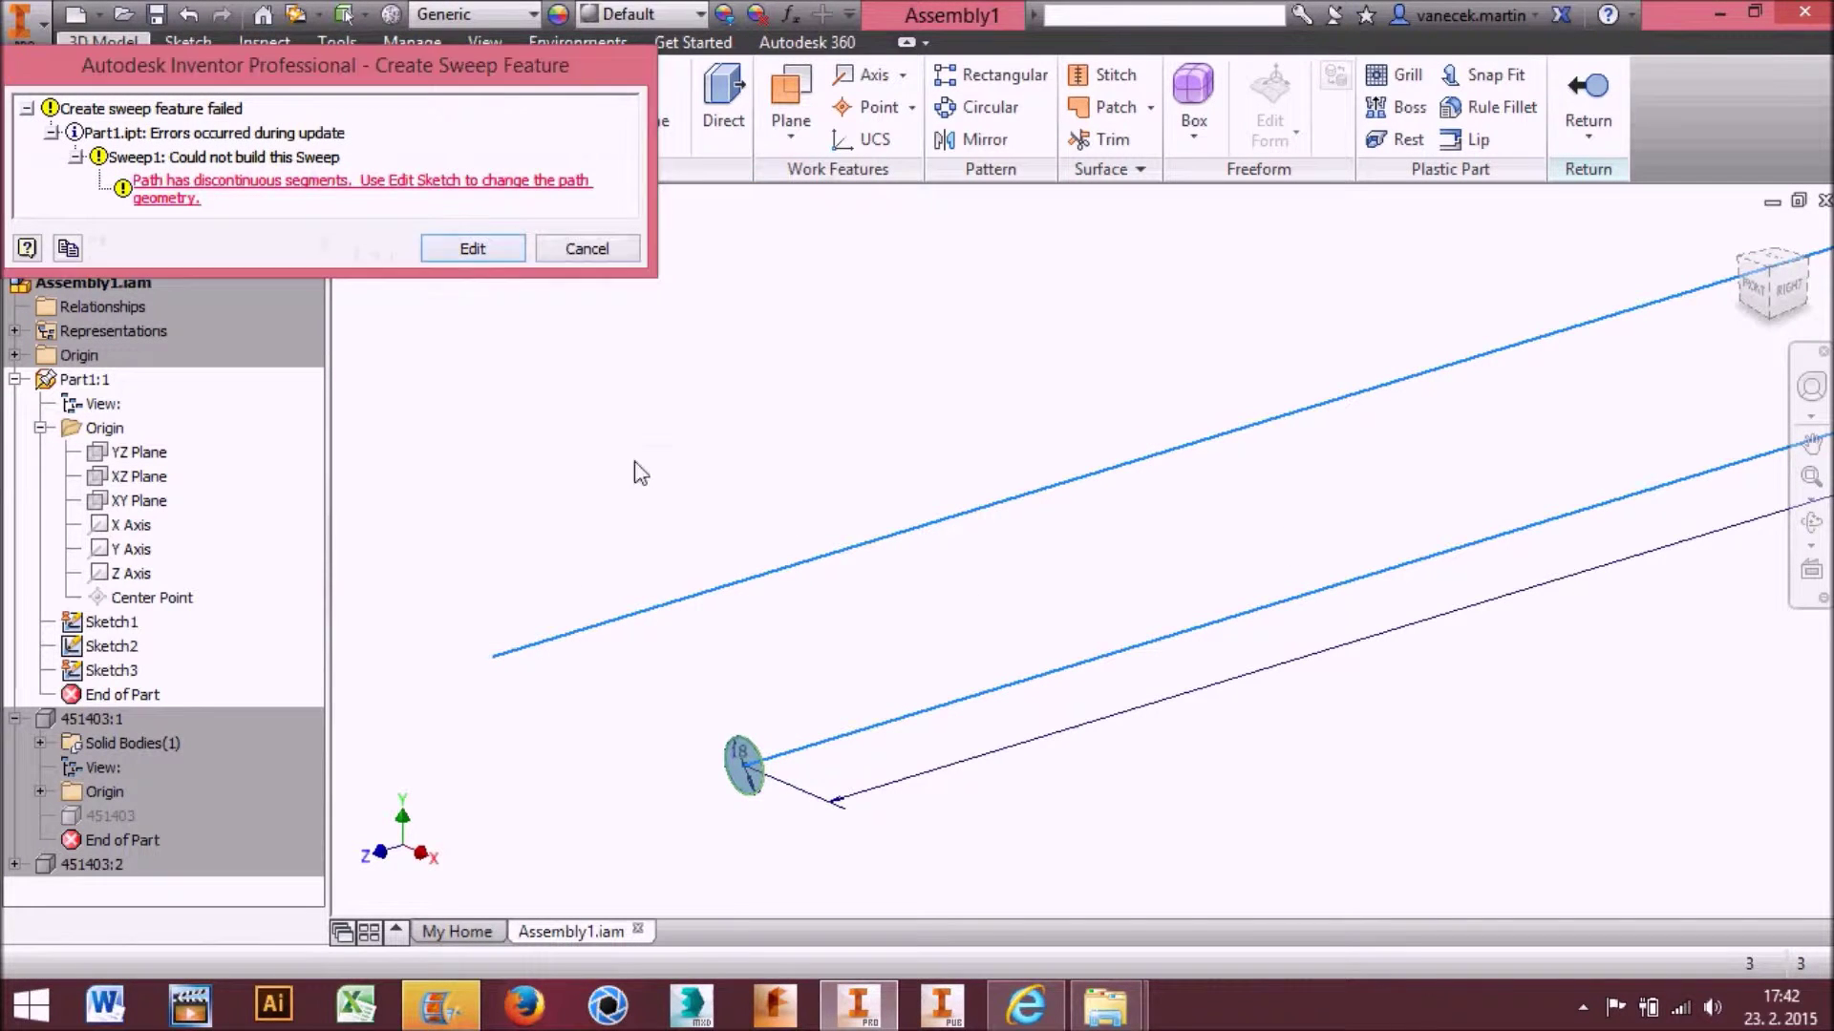
pyautogui.click(468, 250)
pyautogui.scroll(5, 1376, 506)
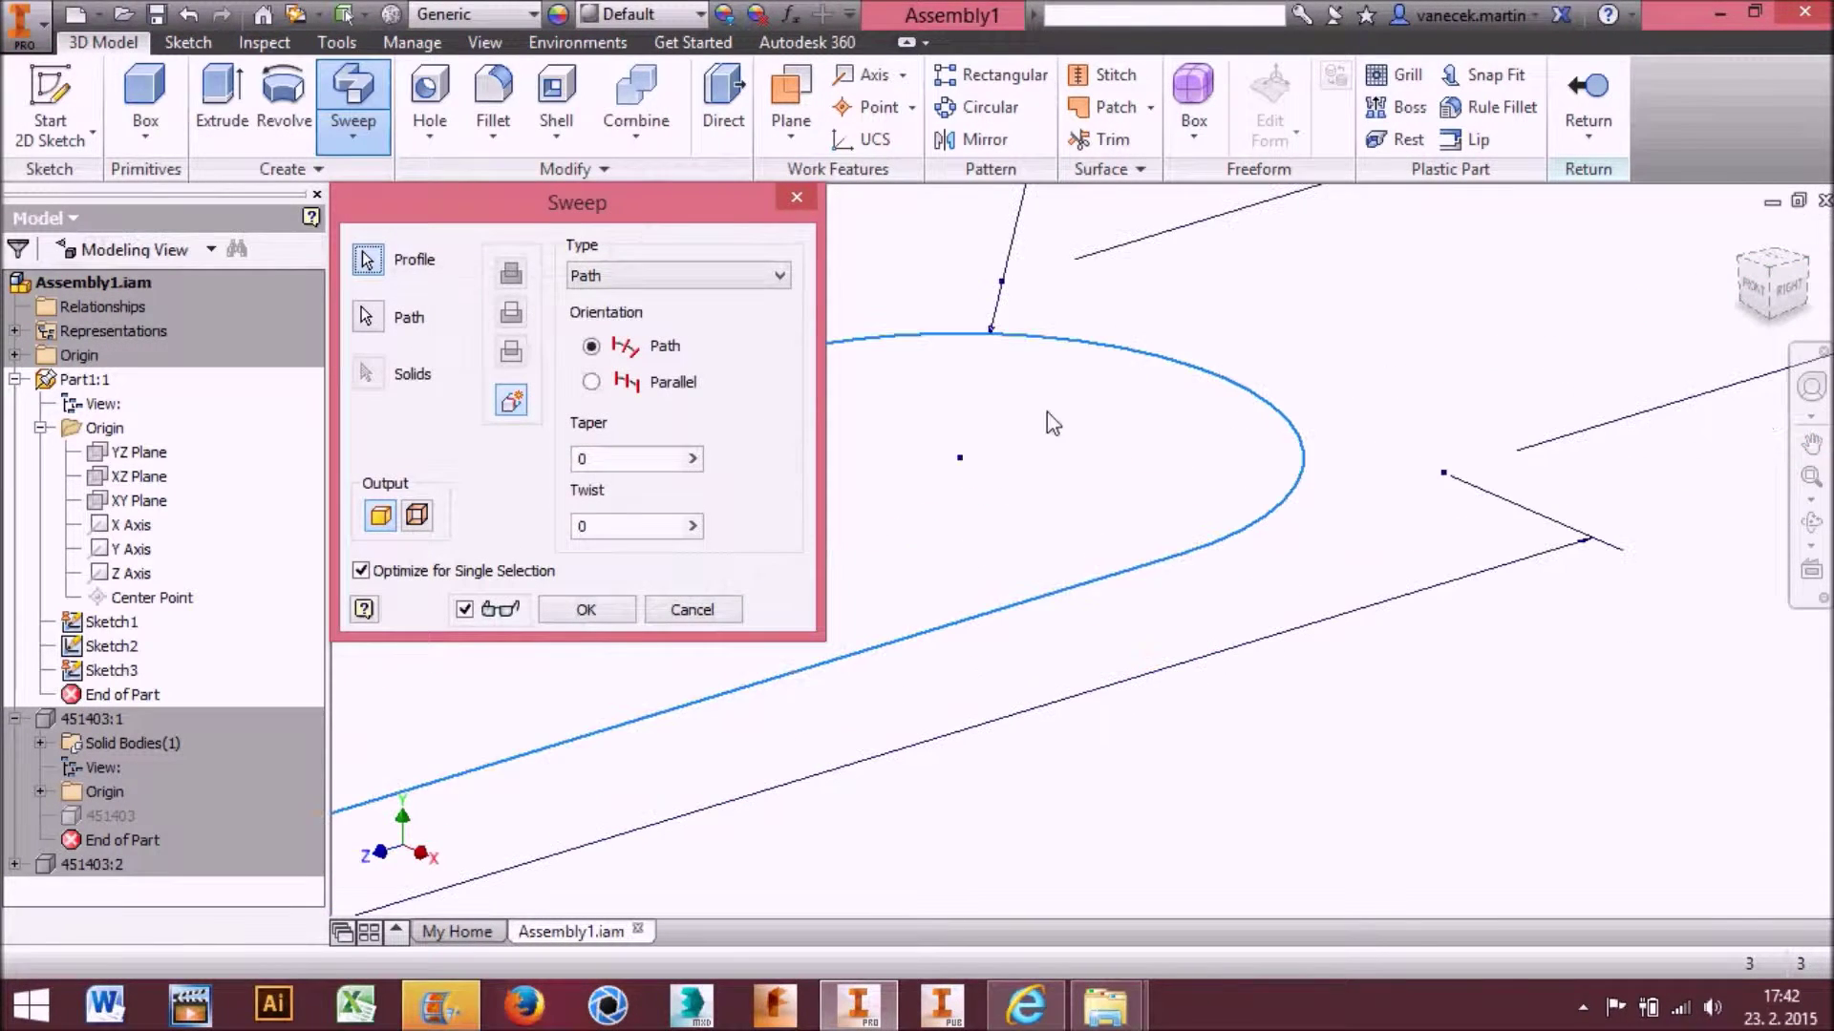
pyautogui.click(689, 610)
# Delete Sketch1 from the part
pyautogui.scroll(-5, 1282, 495)
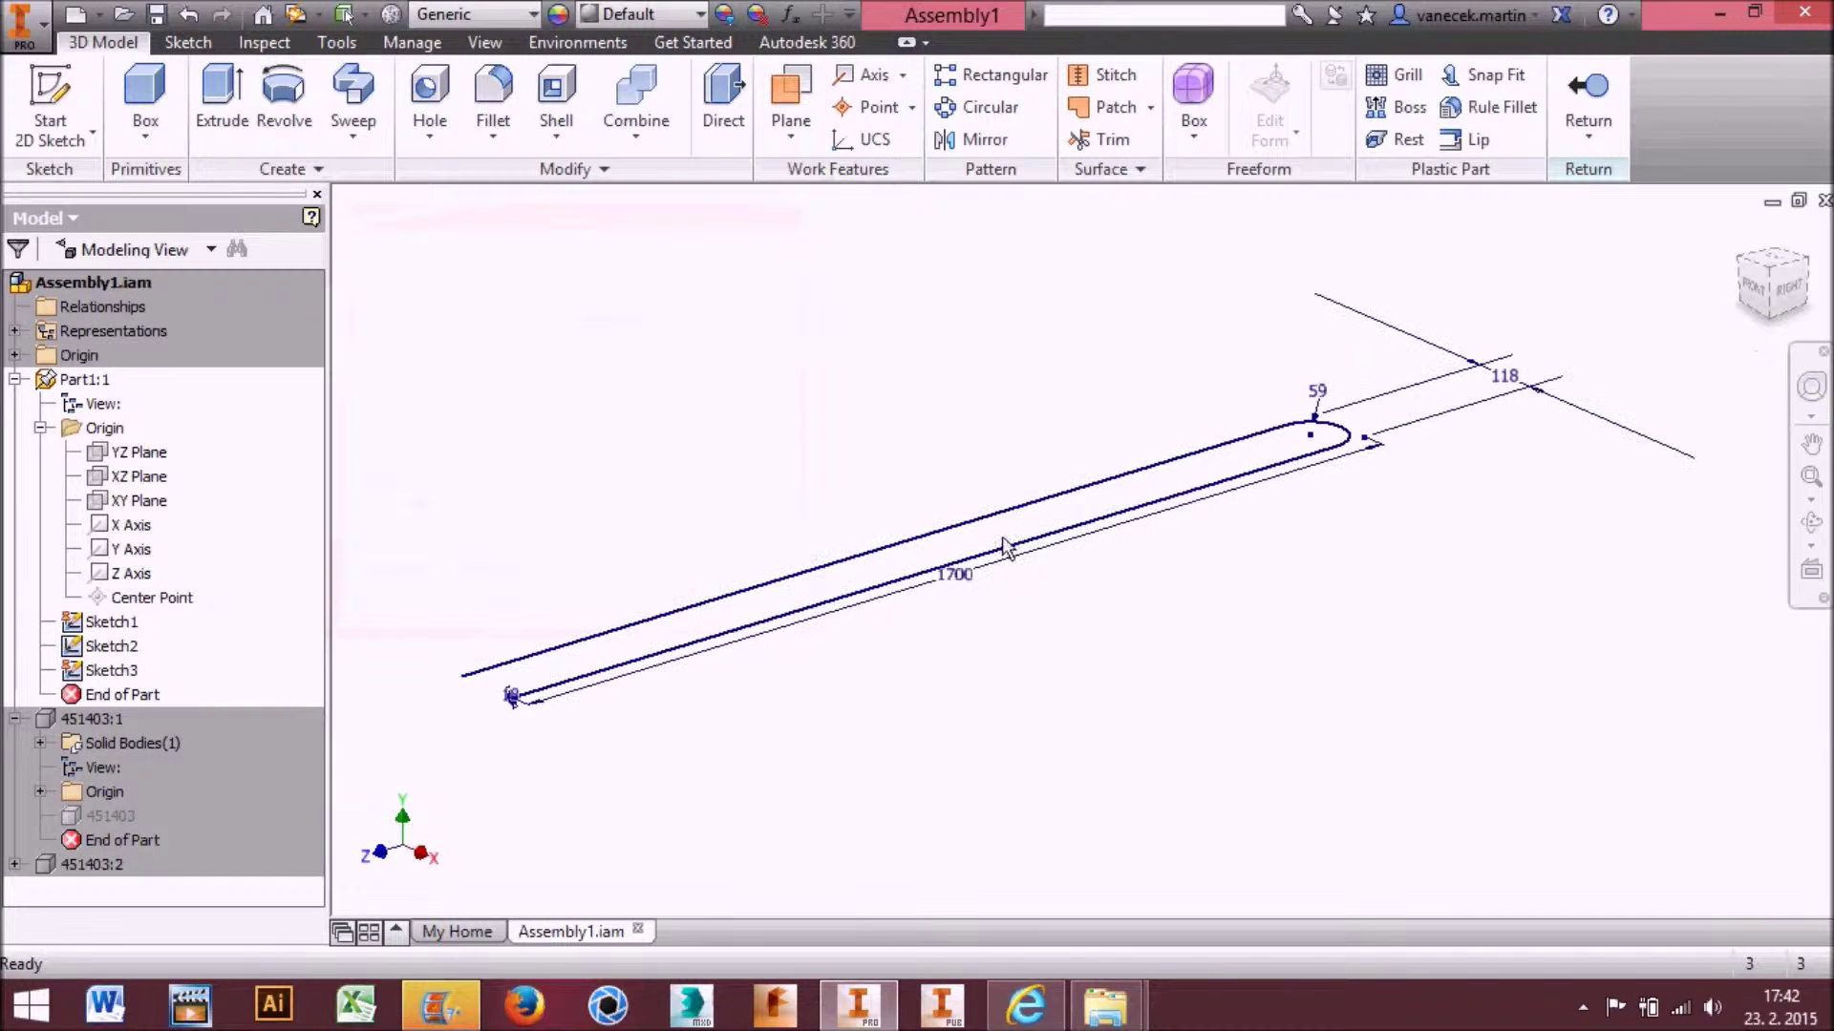
pyautogui.rightClick(106, 632)
pyautogui.click(143, 652)
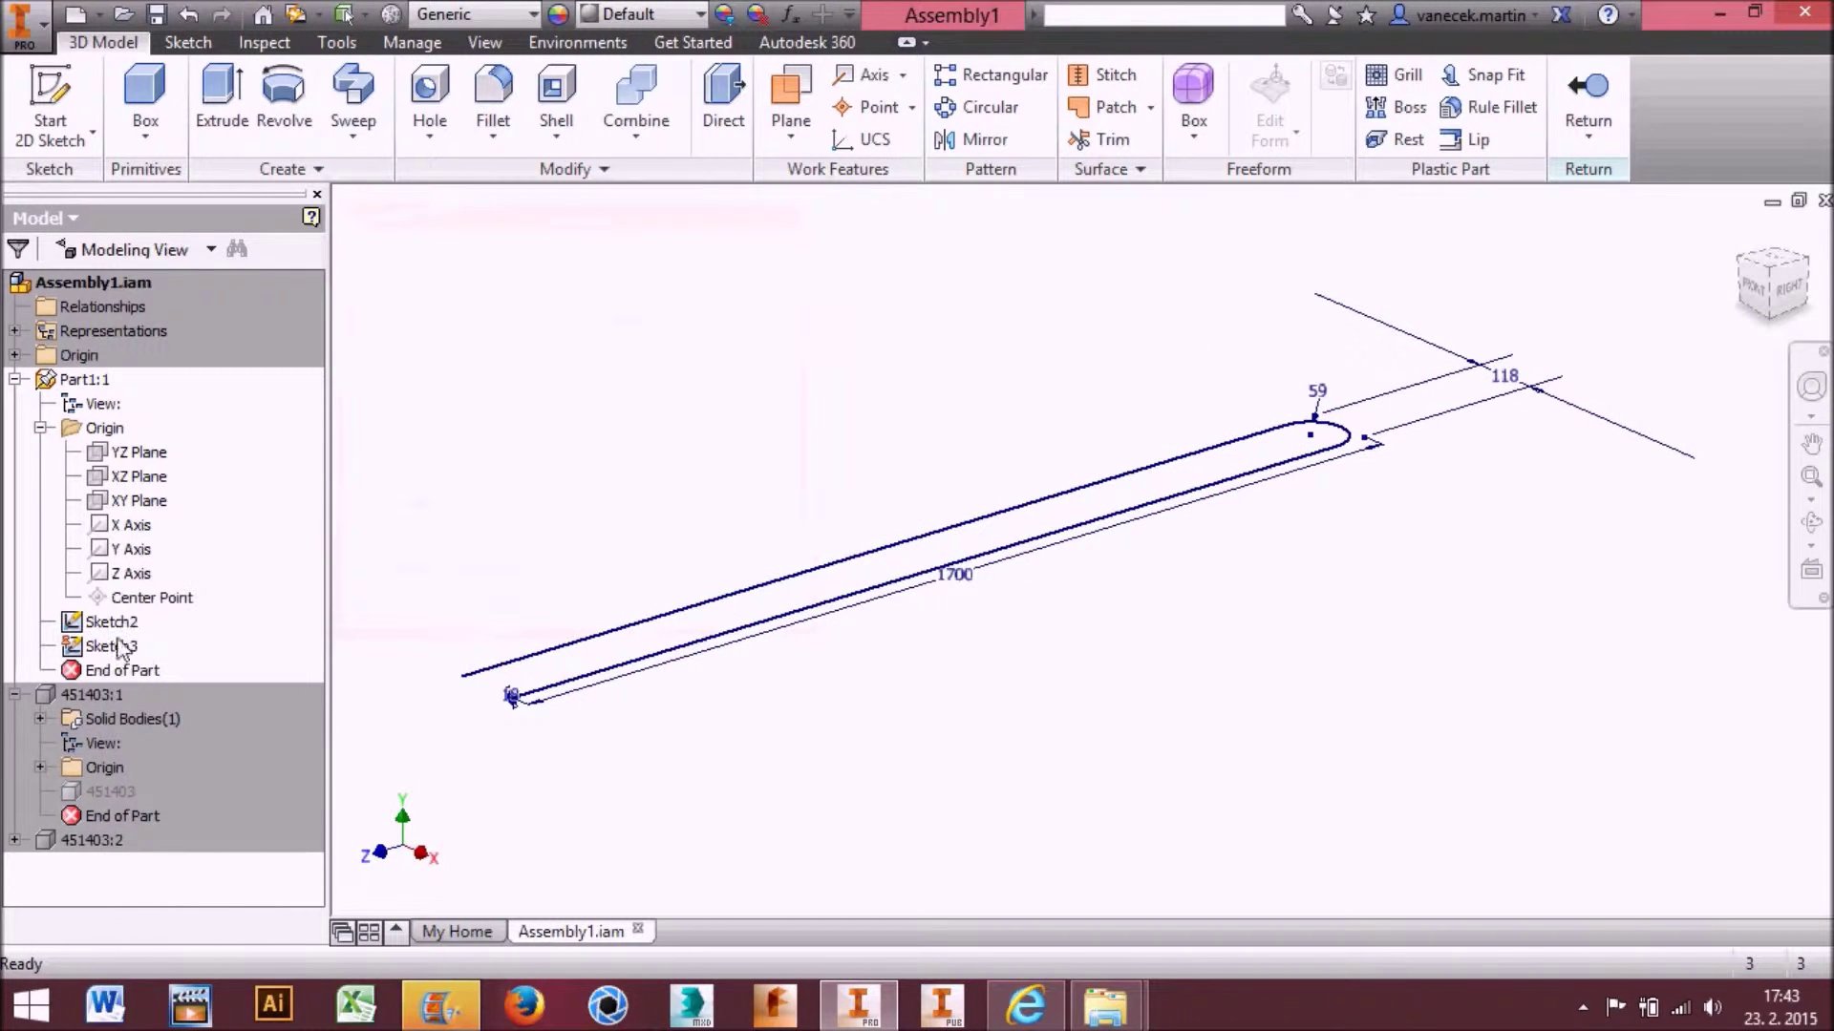
# Try to add coincident constraints at the joints between the two fillet arcs and the straight lines in Sketch2
pyautogui.scroll(3, 1138, 525)
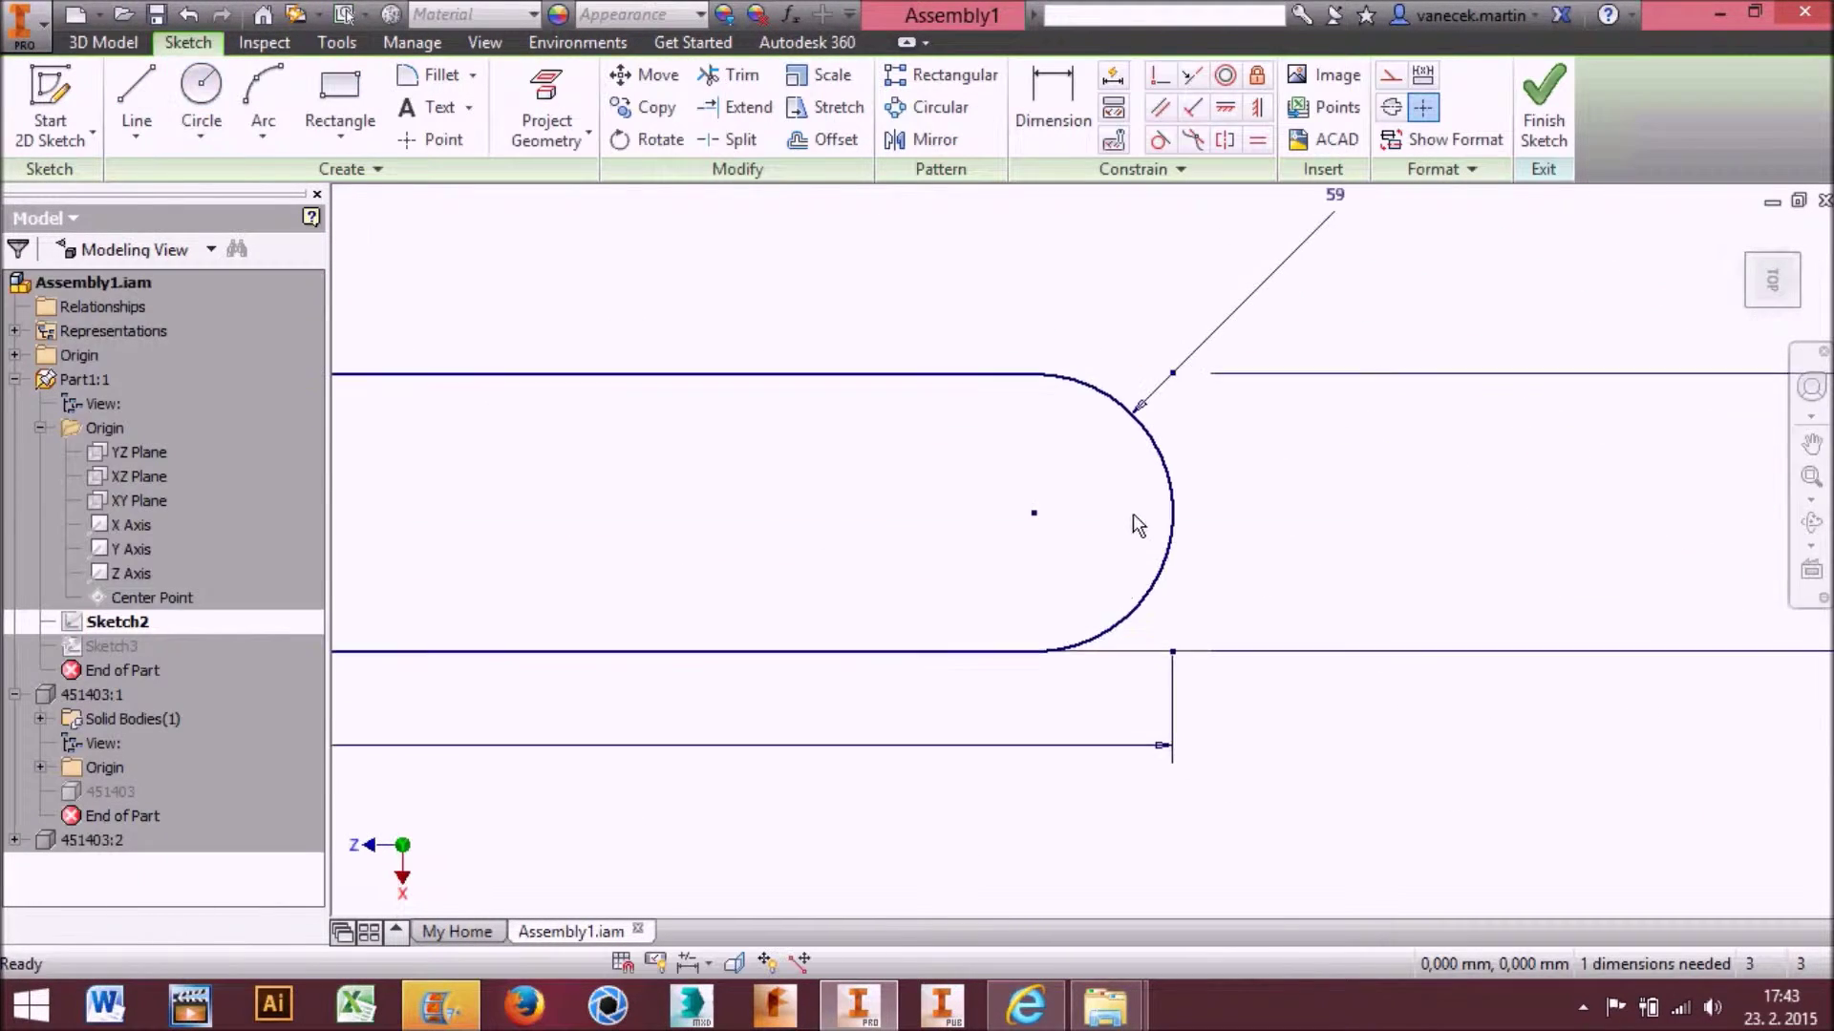
pyautogui.click(1177, 540)
pyautogui.click(1159, 77)
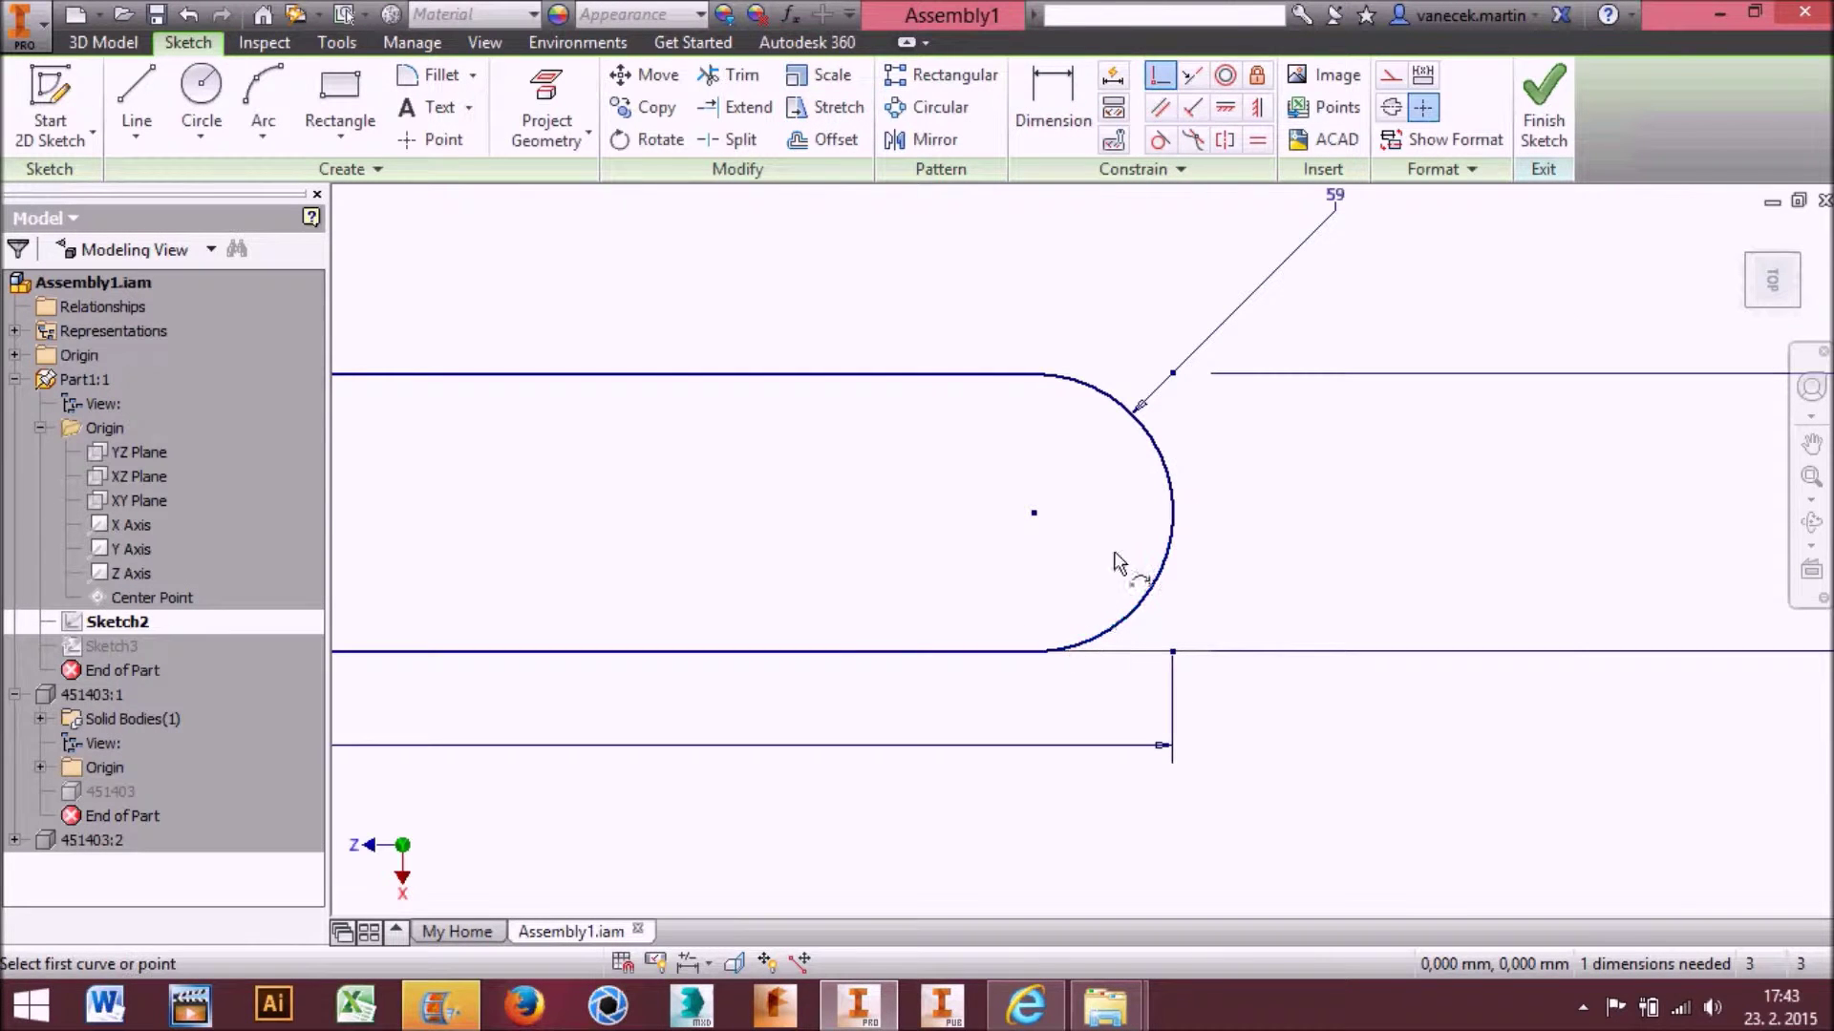
pyautogui.click(1035, 653)
pyautogui.click(494, 260)
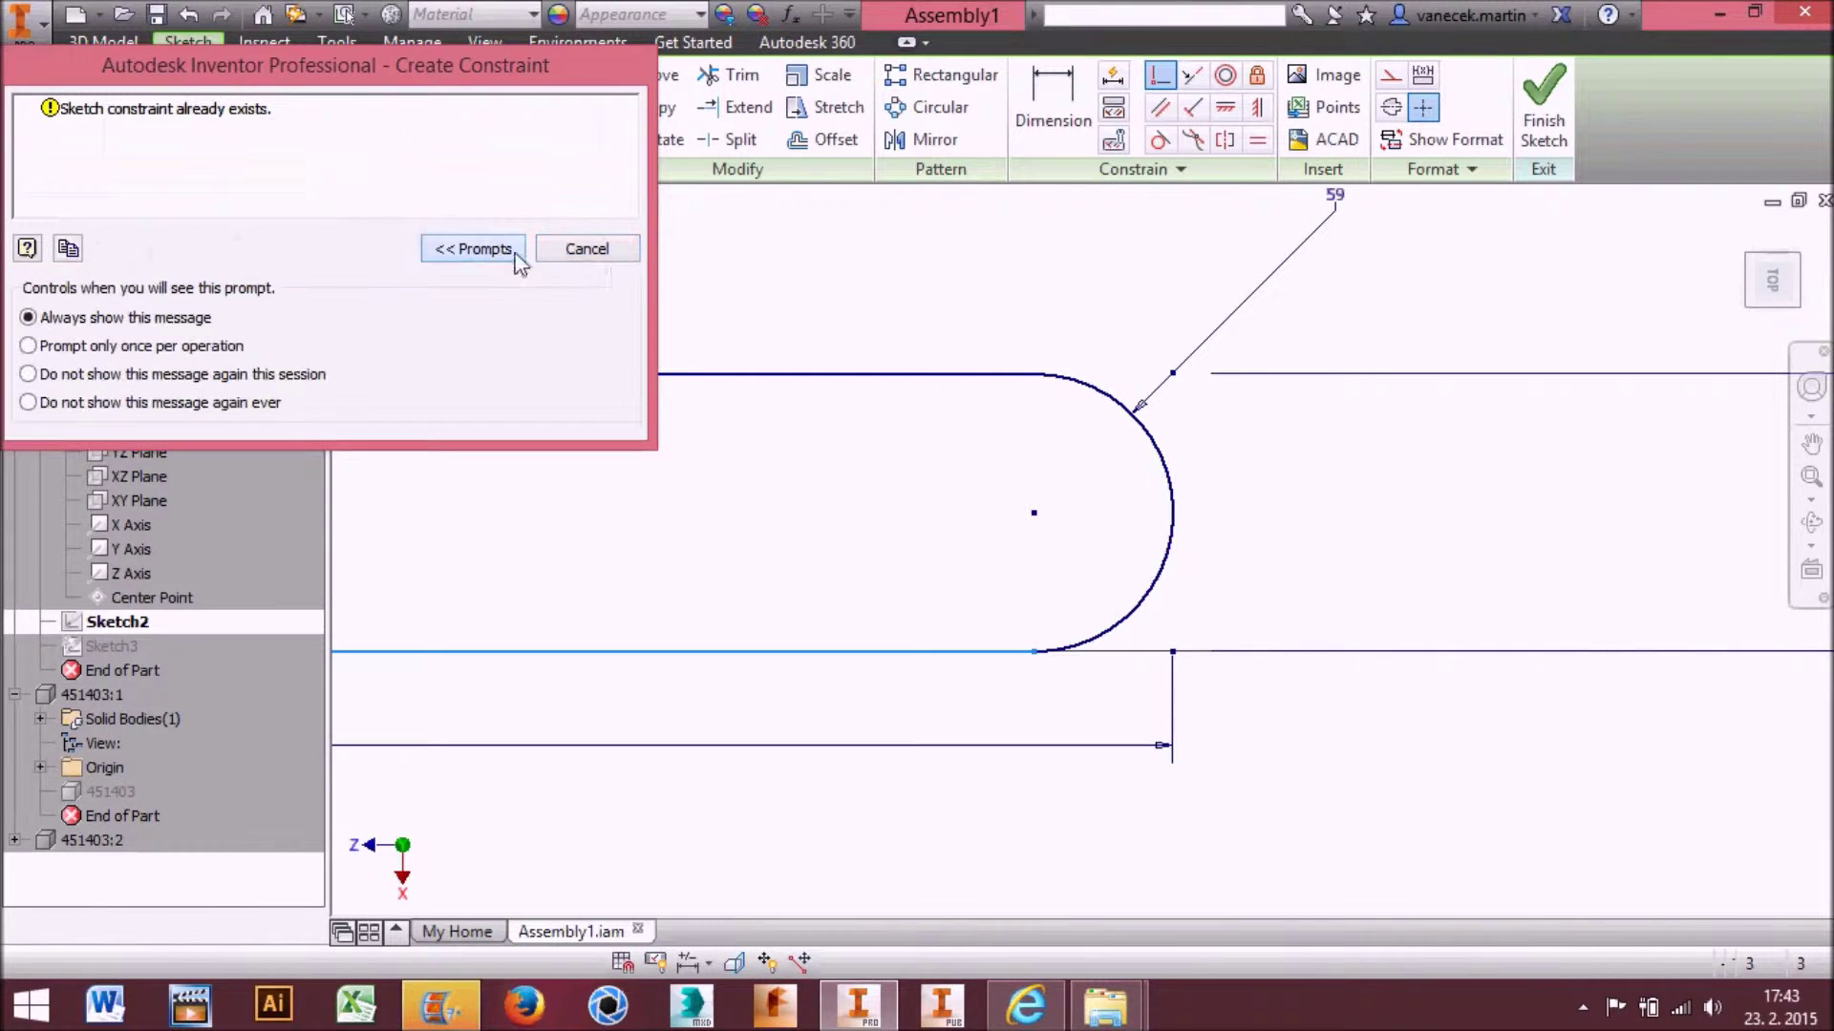
pyautogui.click(612, 260)
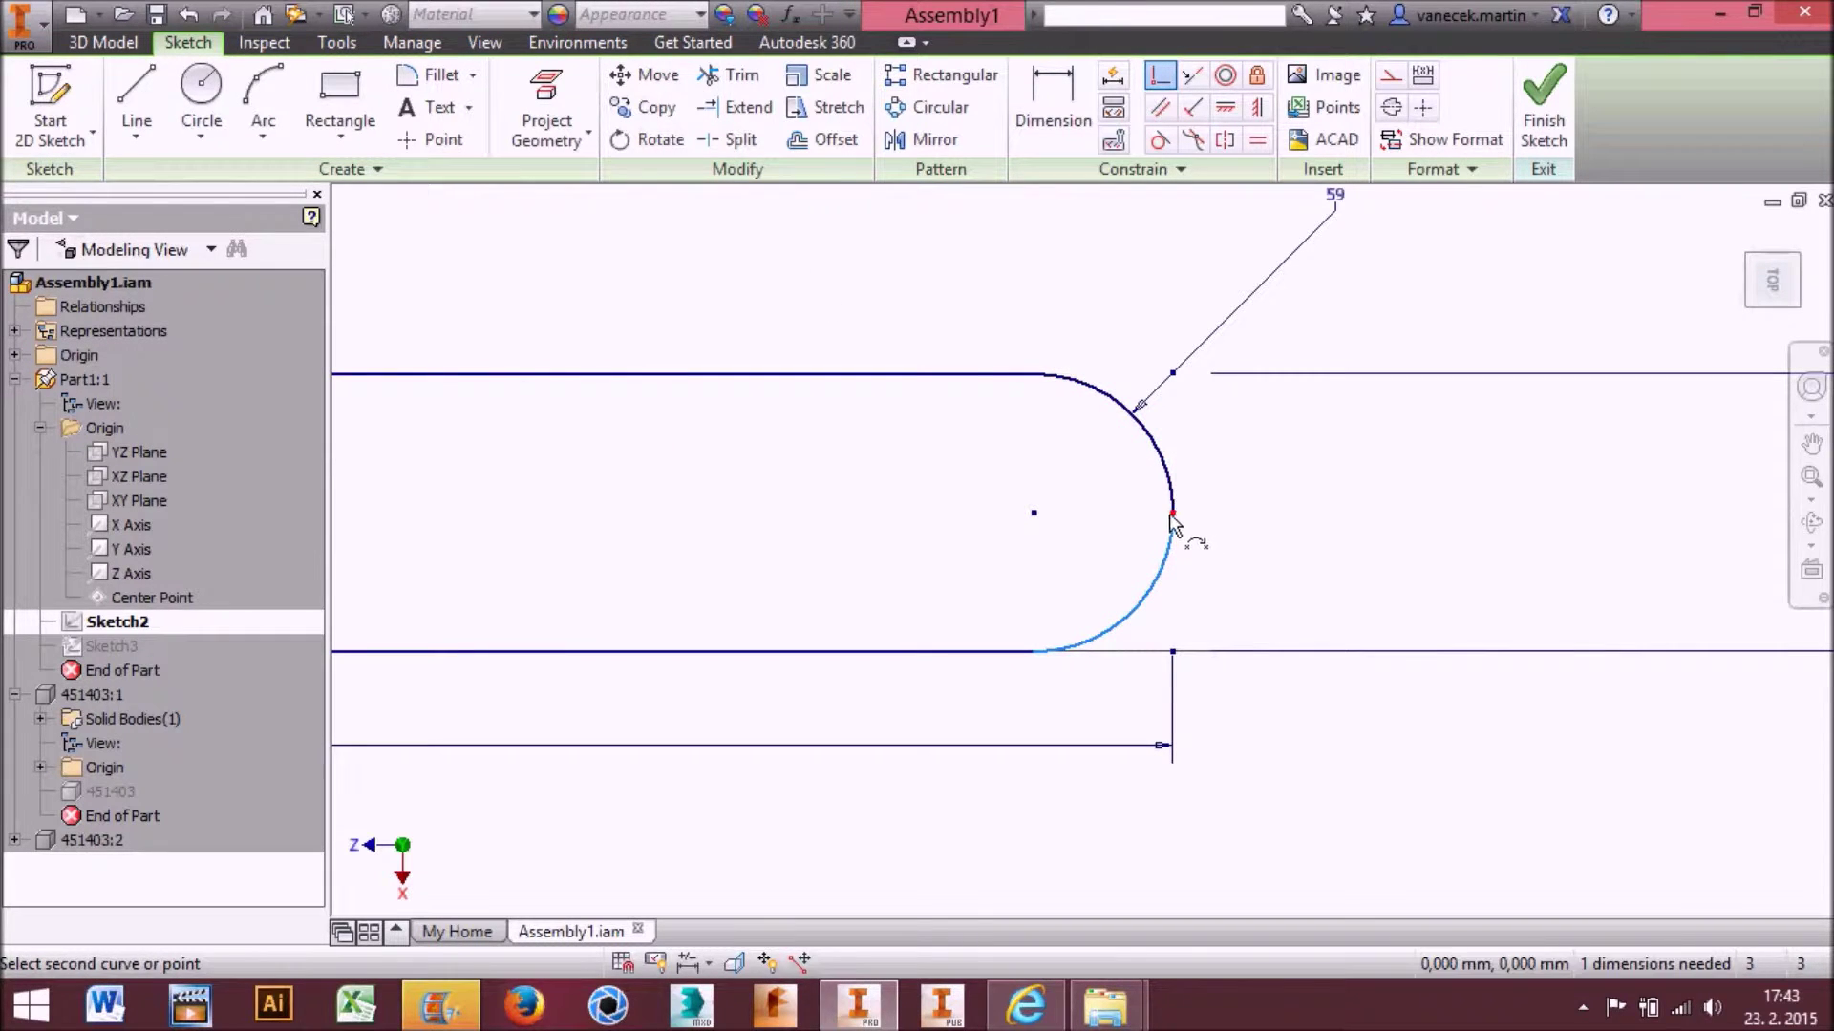
pyautogui.click(1172, 517)
pyautogui.click(587, 250)
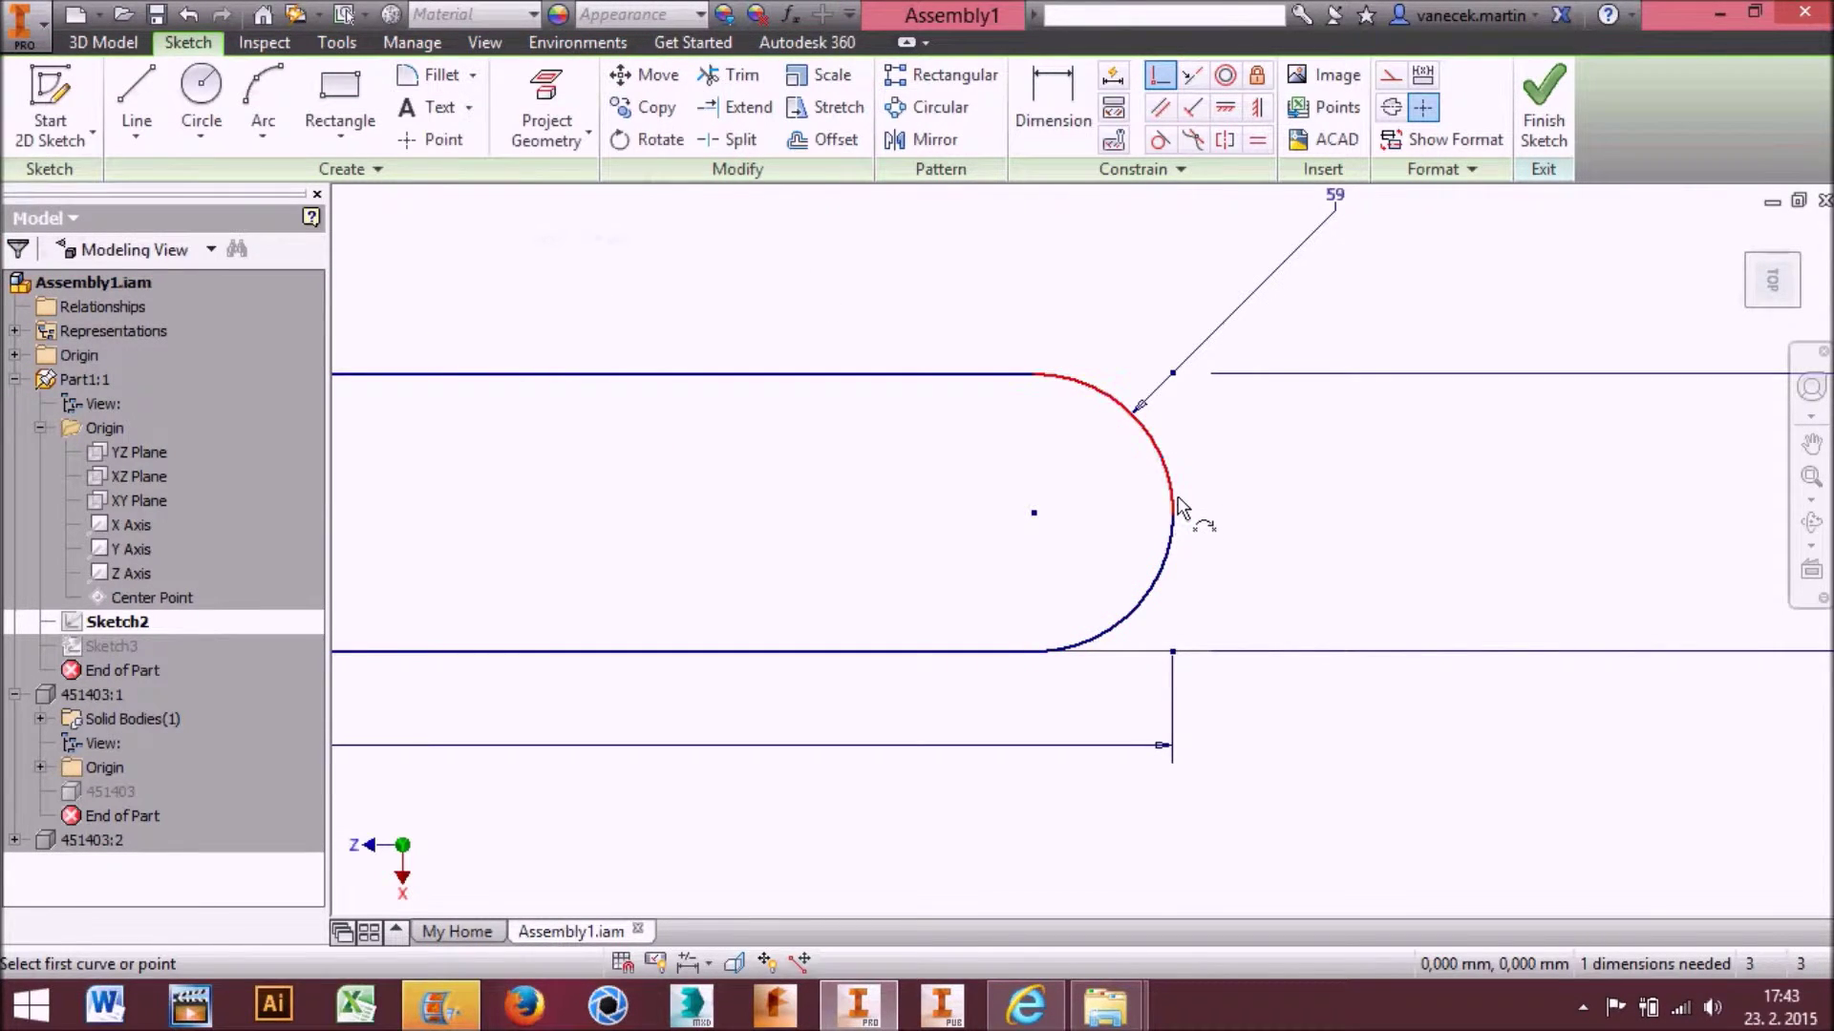
pyautogui.click(1174, 527)
pyautogui.click(573, 256)
pyautogui.click(1038, 380)
pyautogui.click(582, 250)
# Draw a 59 mm diameter circle centred on the centre point of the fillet arcs
pyautogui.scroll(-3, 1200, 429)
pyautogui.scroll(3, 375, 440)
pyautogui.scroll(-5, 375, 452)
pyautogui.scroll(4, 1334, 478)
pyautogui.scroll(2, 1167, 430)
pyautogui.moveTo(1165, 426)
pyautogui.mouseDown(button='middle')
pyautogui.moveTo(1158, 393)
pyautogui.moveTo(1429, 378)
pyautogui.mouseUp(button='middle')
pyautogui.scroll(2, 1232, 382)
pyautogui.scroll(-3, 1503, 471)
pyautogui.scroll(3, 1453, 422)
pyautogui.click(201, 96)
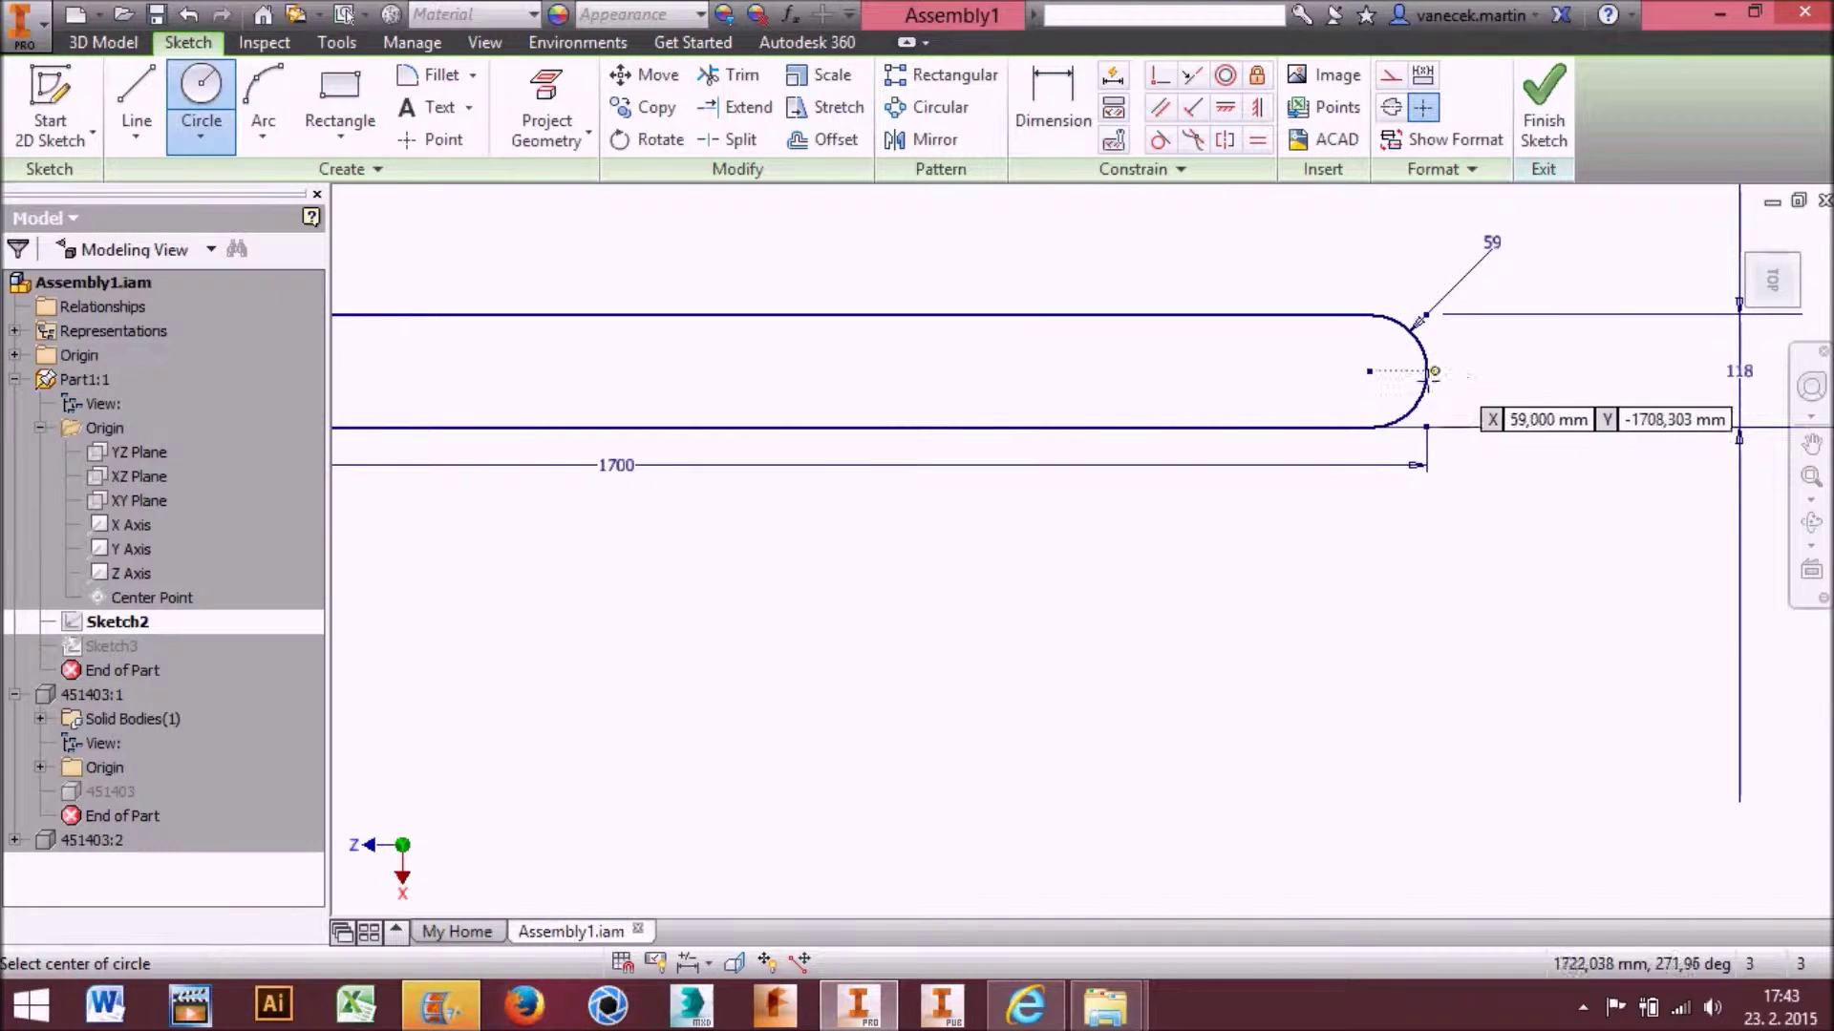
pyautogui.click(1370, 371)
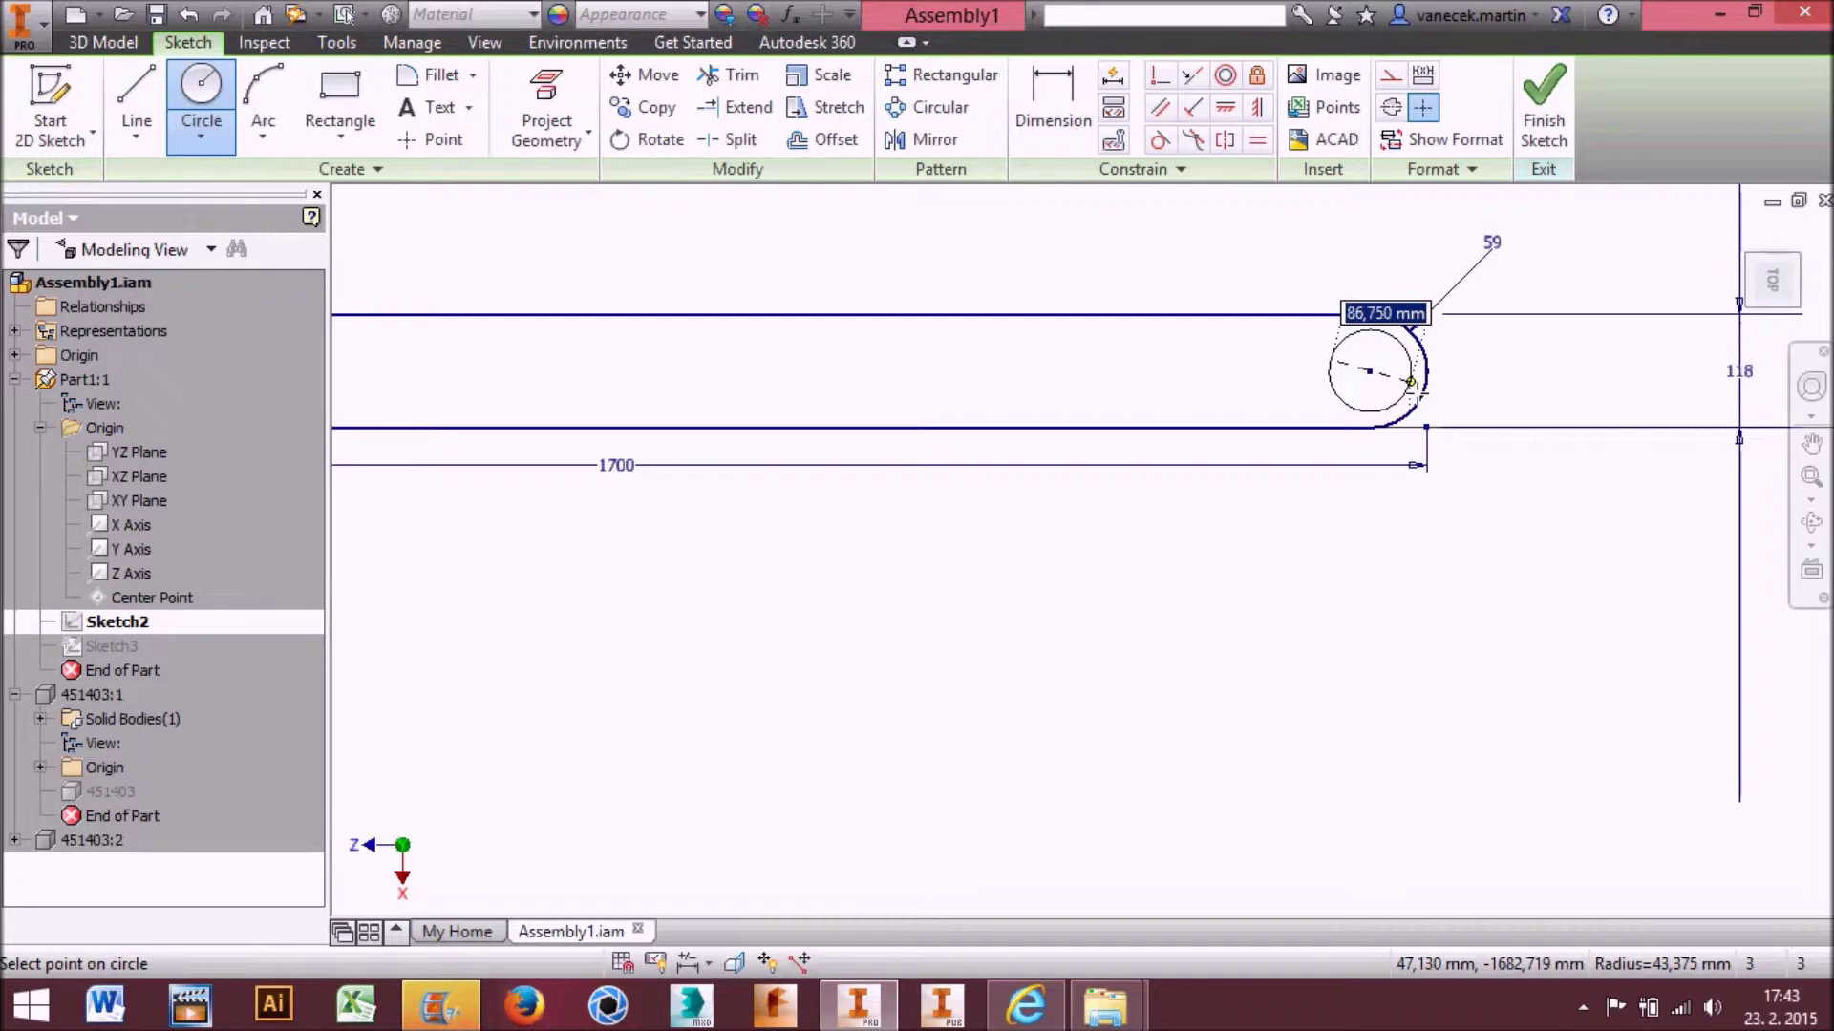
pyautogui.write('59')
pyautogui.press('Return')
pyautogui.press('Escape')
pyautogui.scroll(2, 1392, 477)
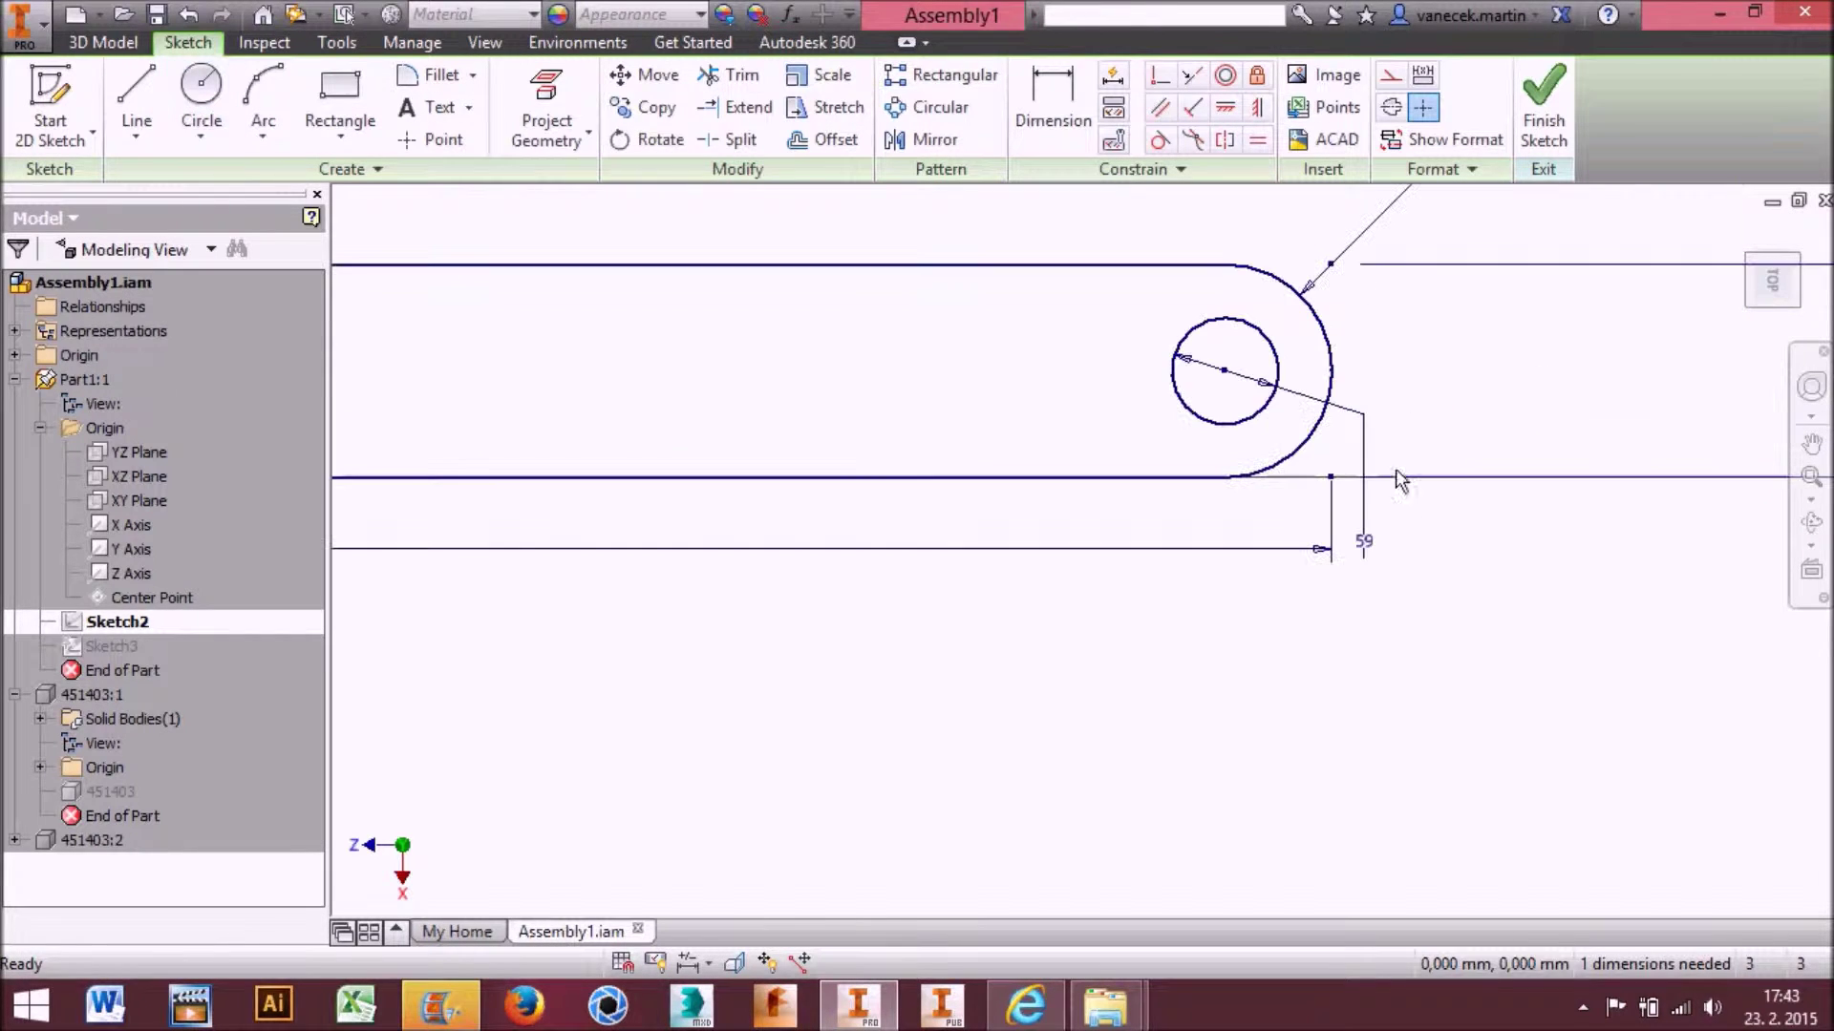
# Set the diameter of the circle at the rounded end to 118 mm
pyautogui.doubleClick(1364, 542)
pyautogui.write('118')
pyautogui.press('Return')
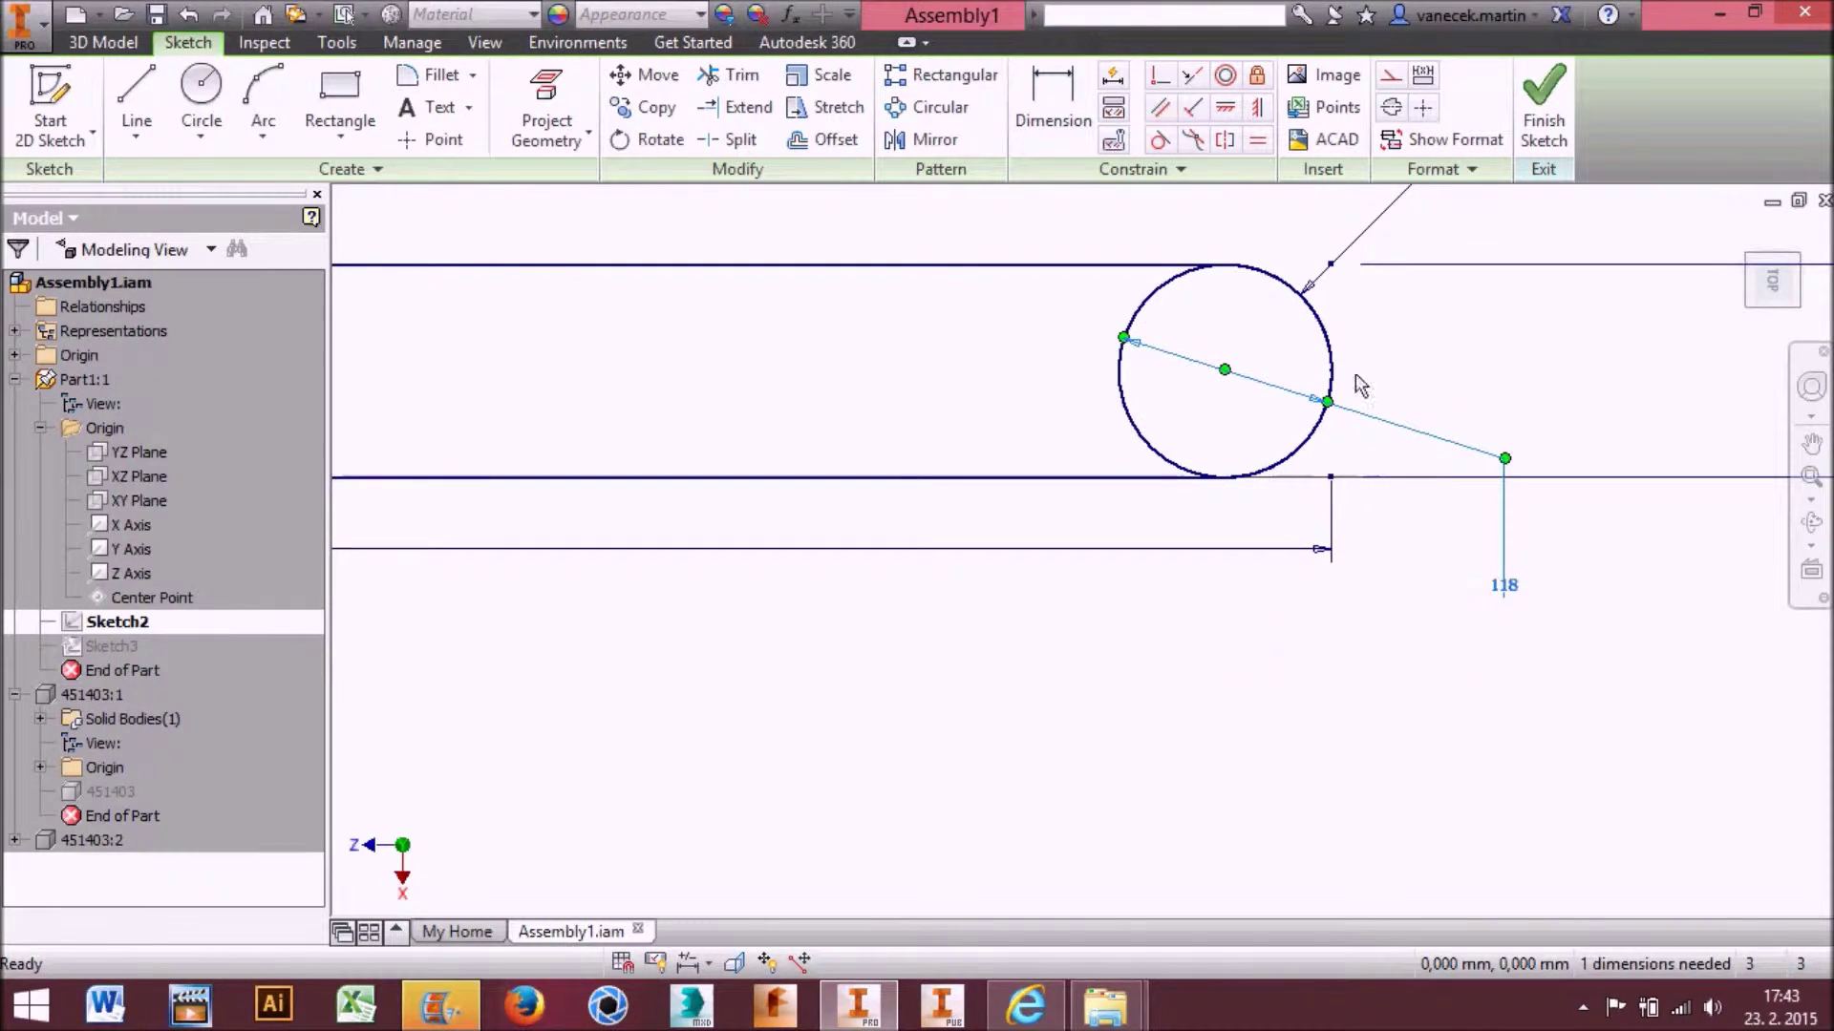
# Replace the fillet arcs by deleting them and trimming the 118 mm circle to its outer half, and finish the sketch
pyautogui.click(1255, 286)
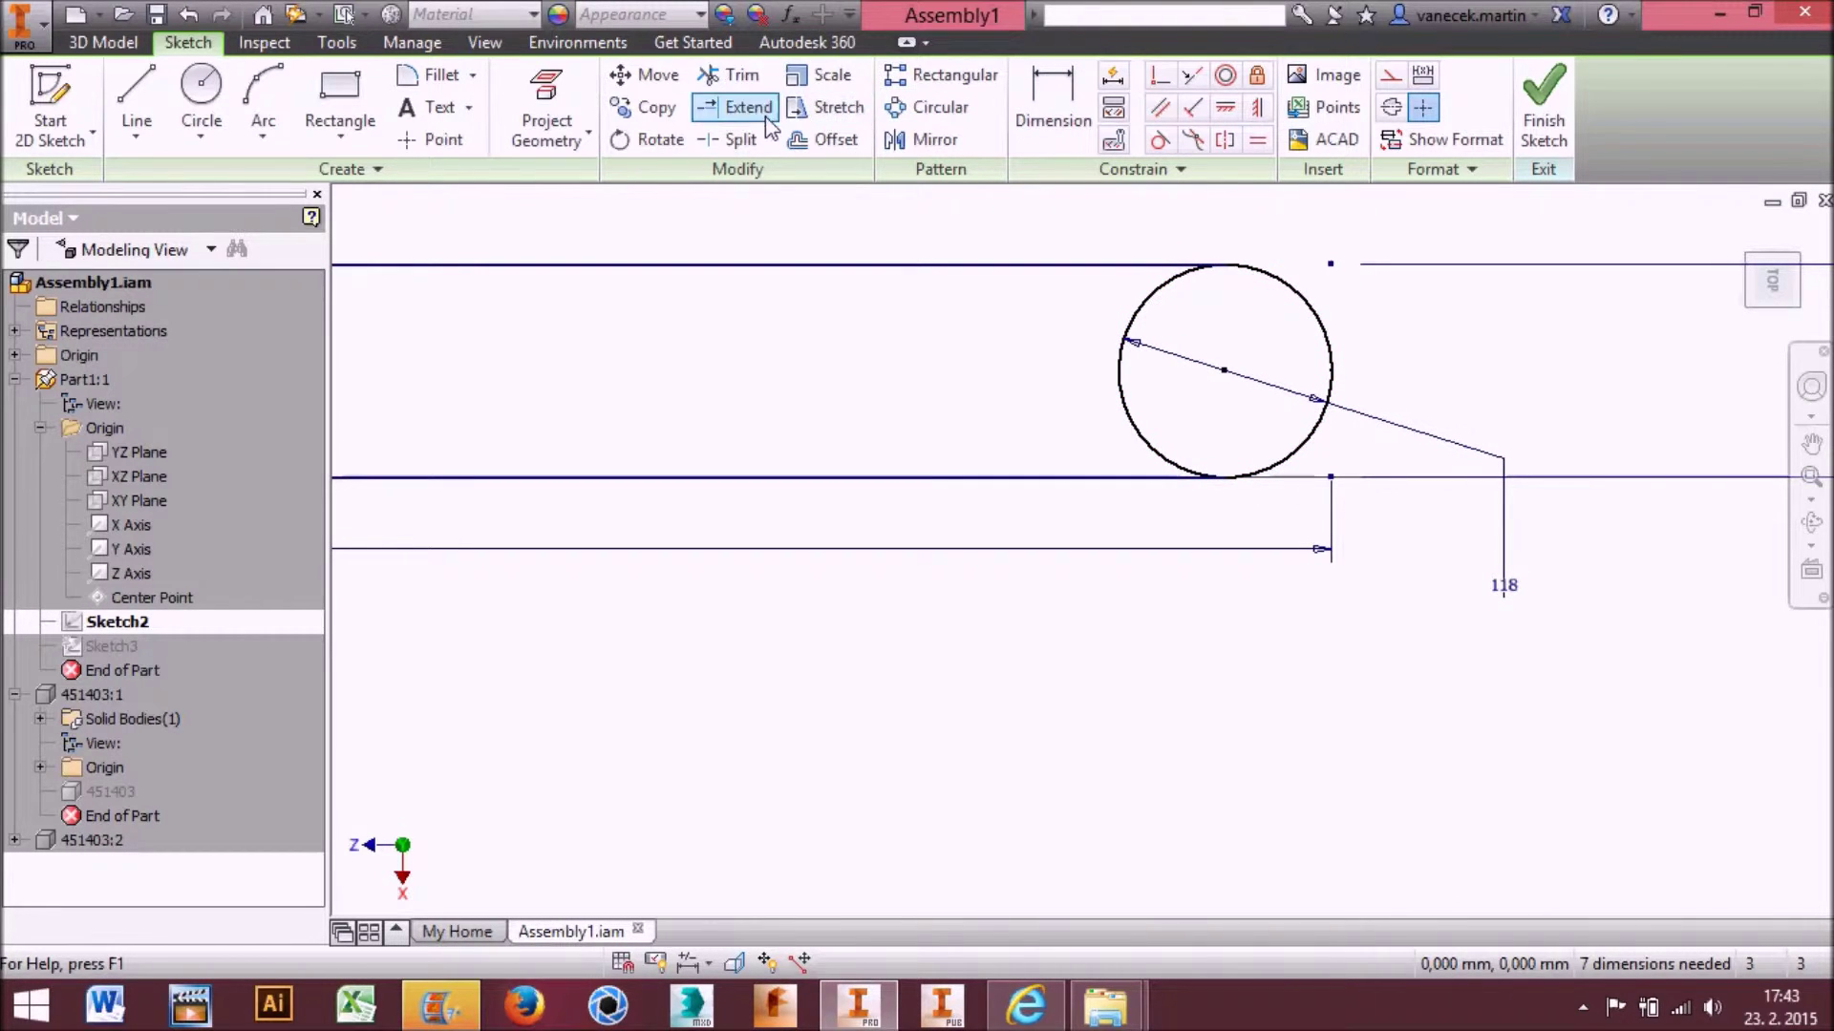
pyautogui.click(730, 74)
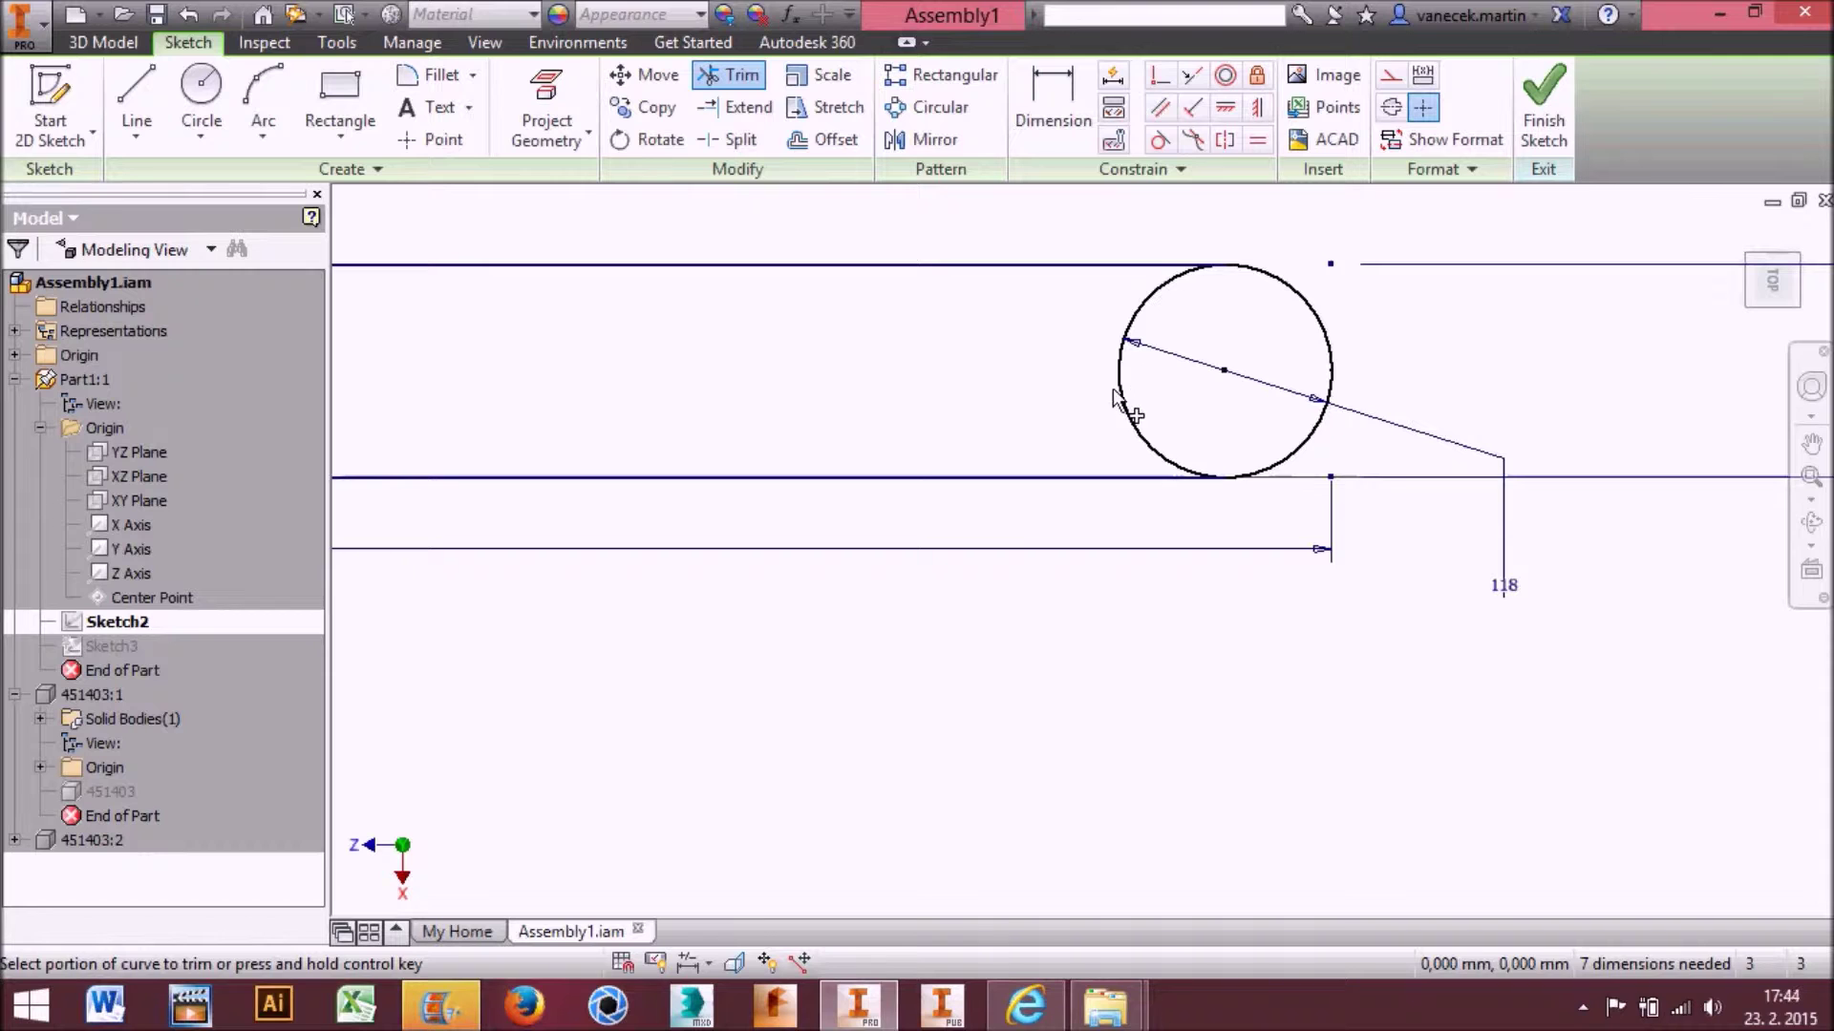
pyautogui.click(1544, 101)
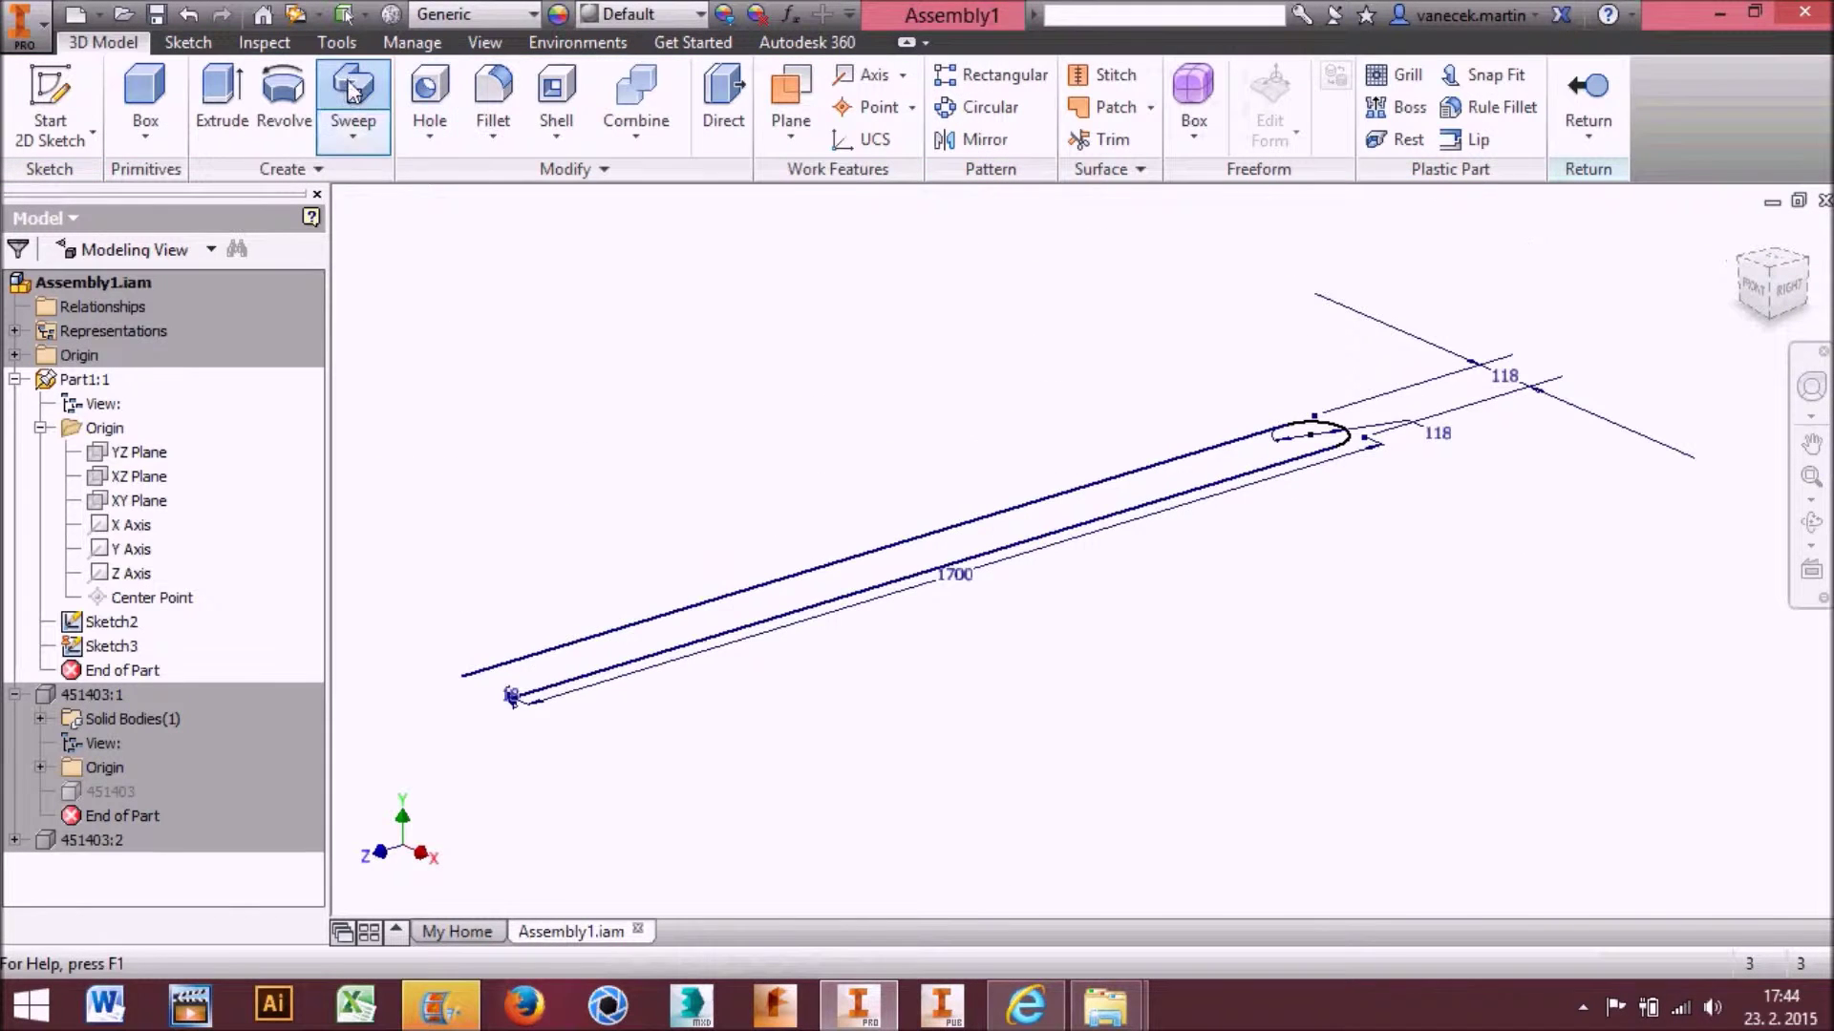
# Sweep the 18 mm circle along the U-shaped path as a solid
pyautogui.click(353, 101)
pyautogui.click(1092, 527)
pyautogui.click(616, 614)
# Start a new sketch on the part's YZ plane, at the open end of the U-shaped bar
pyautogui.moveTo(935, 606); pyautogui.dragTo(1184, 466, button='middle')
pyautogui.keyDown('shift'); pyautogui.moveTo(1234, 581); pyautogui.dragTo(1230, 638, button='middle'); pyautogui.keyUp('shift')
pyautogui.scroll(-3, 997, 432)
pyautogui.scroll(2, 997, 432)
pyautogui.moveTo(965, 587); pyautogui.dragTo(955, 700, button='middle')
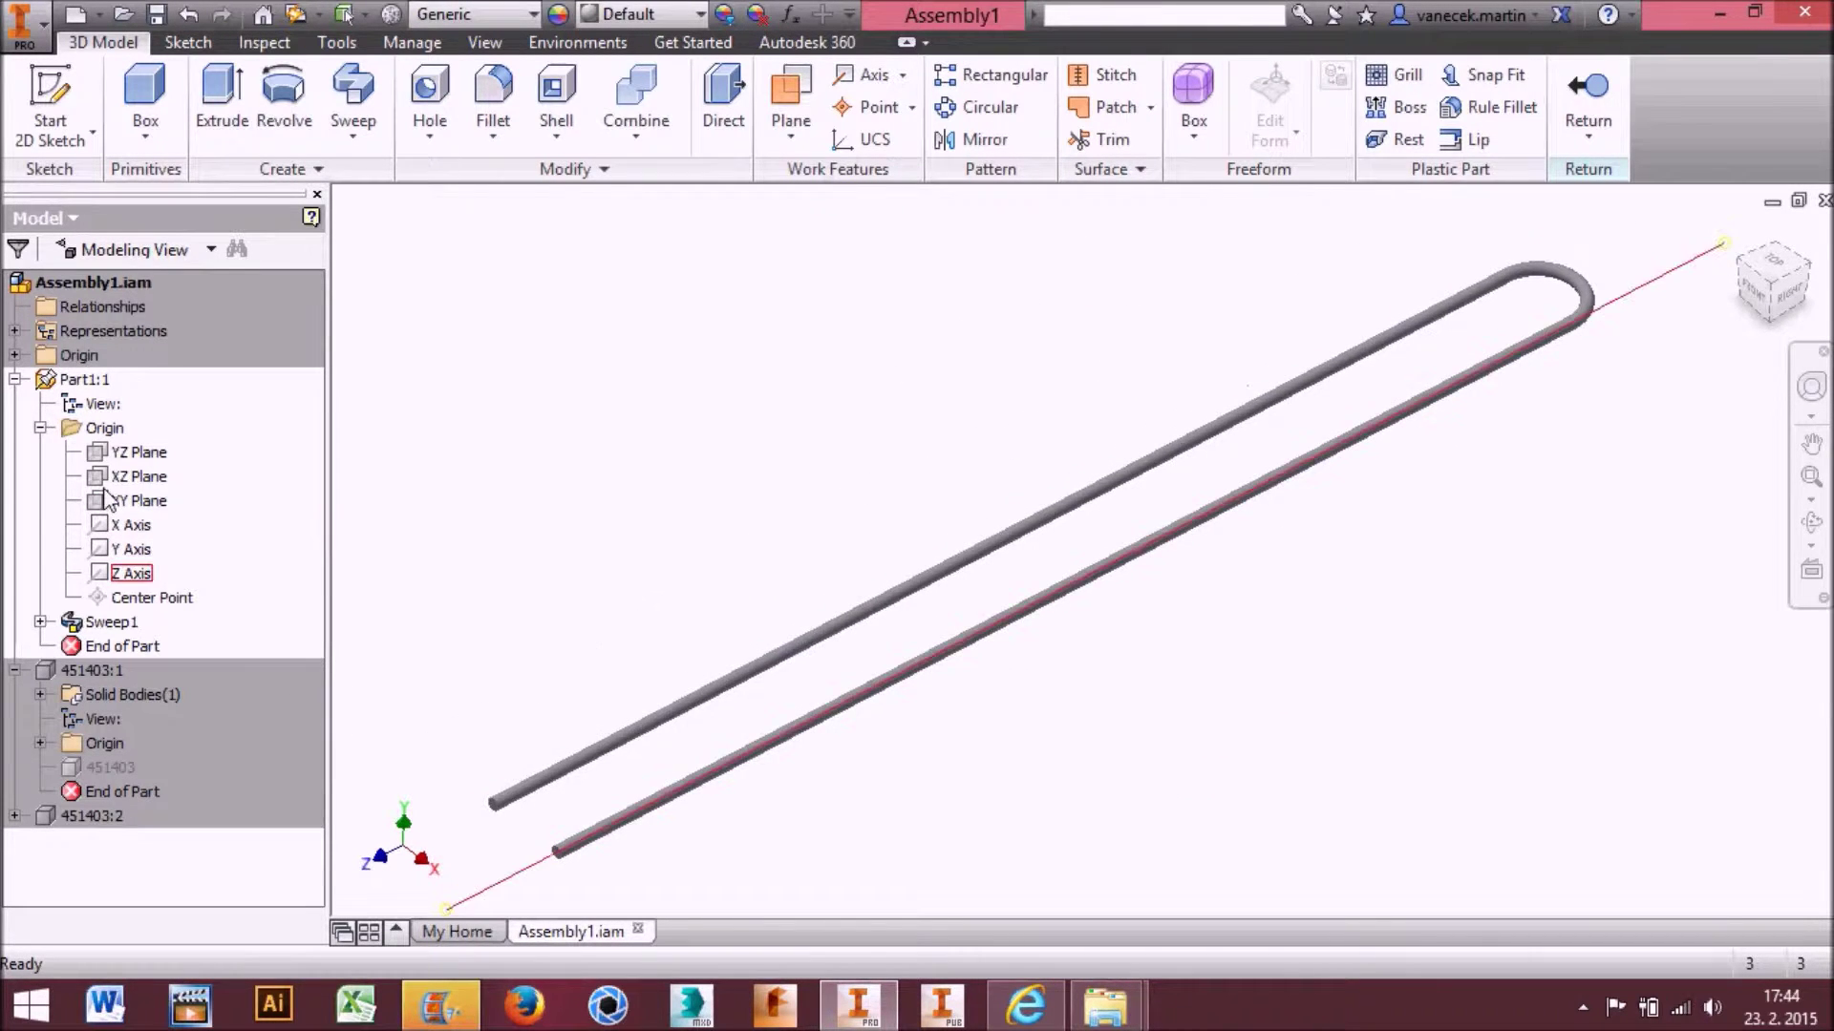
pyautogui.click(138, 451)
pyautogui.scroll(5, 612, 759)
pyautogui.scroll(-2, 612, 759)
pyautogui.scroll(-4, 461, 721)
pyautogui.scroll(7, 936, 650)
pyautogui.moveTo(1024, 595); pyautogui.dragTo(683, 743, button='middle')
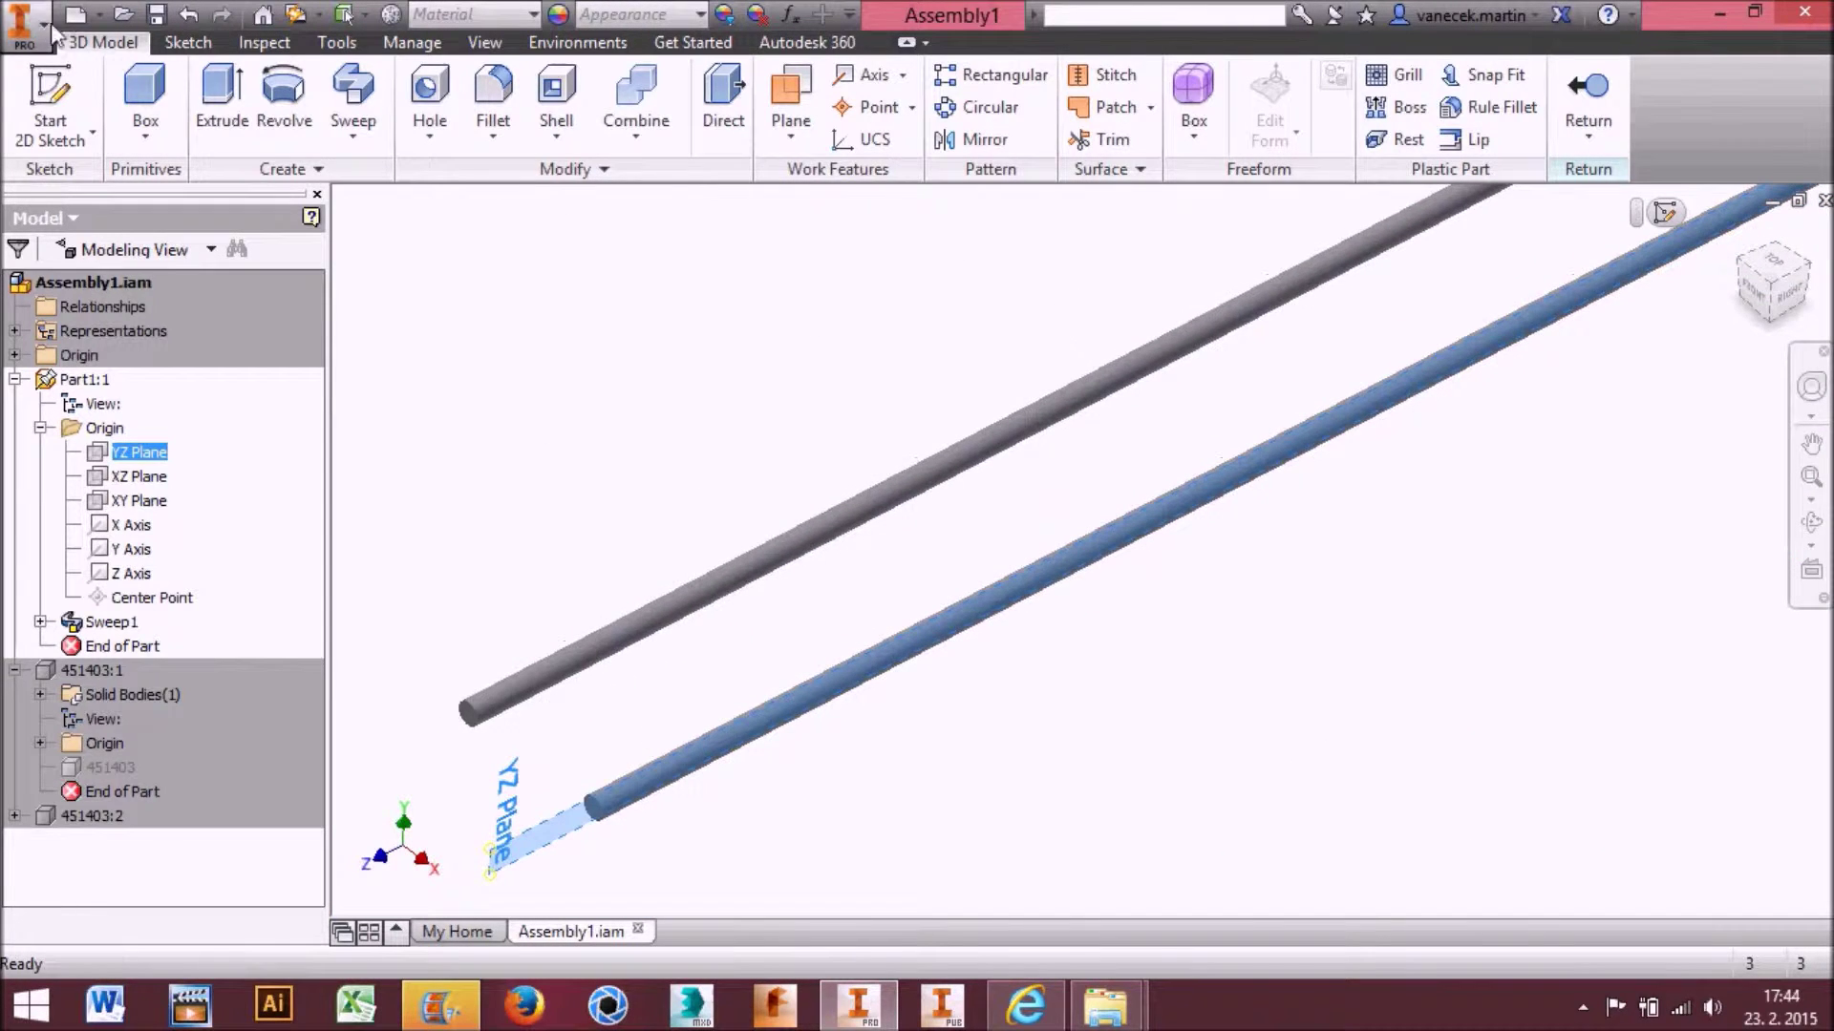
pyautogui.click(50, 105)
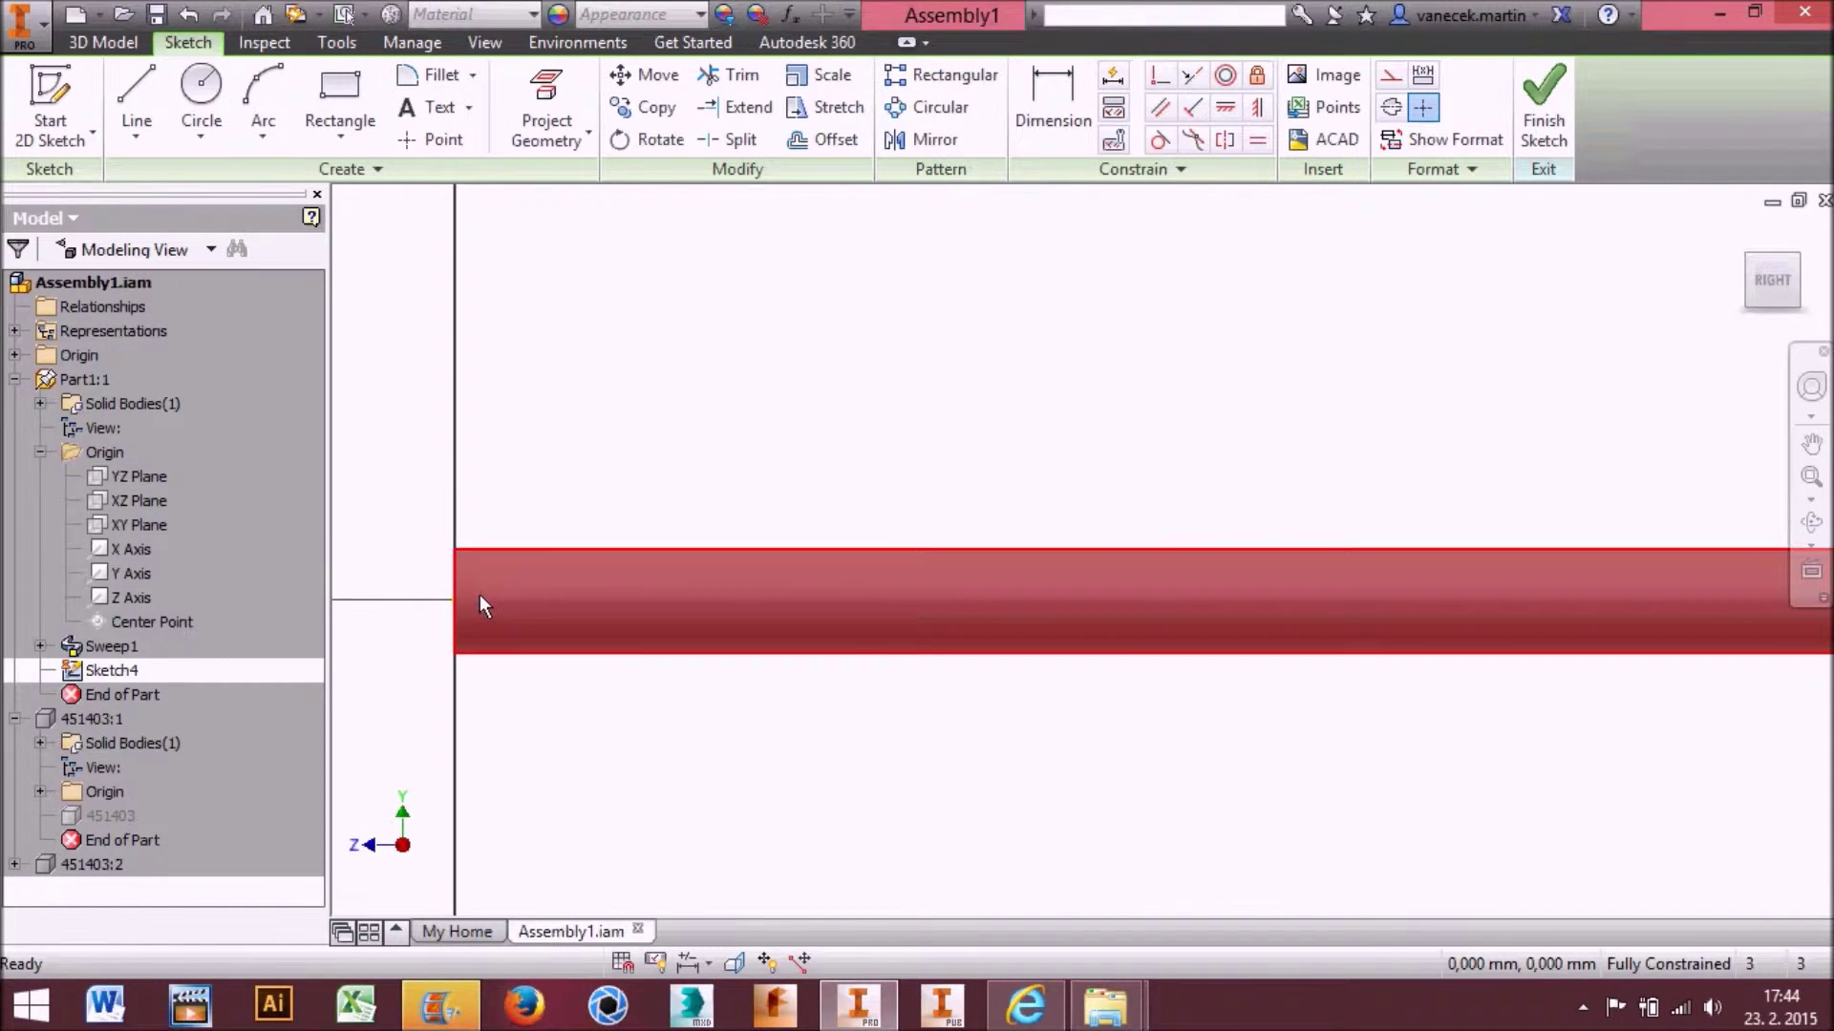
# Project the bar's end geometry into the sketch and slice the graphics at the sketch plane
pyautogui.click(569, 93)
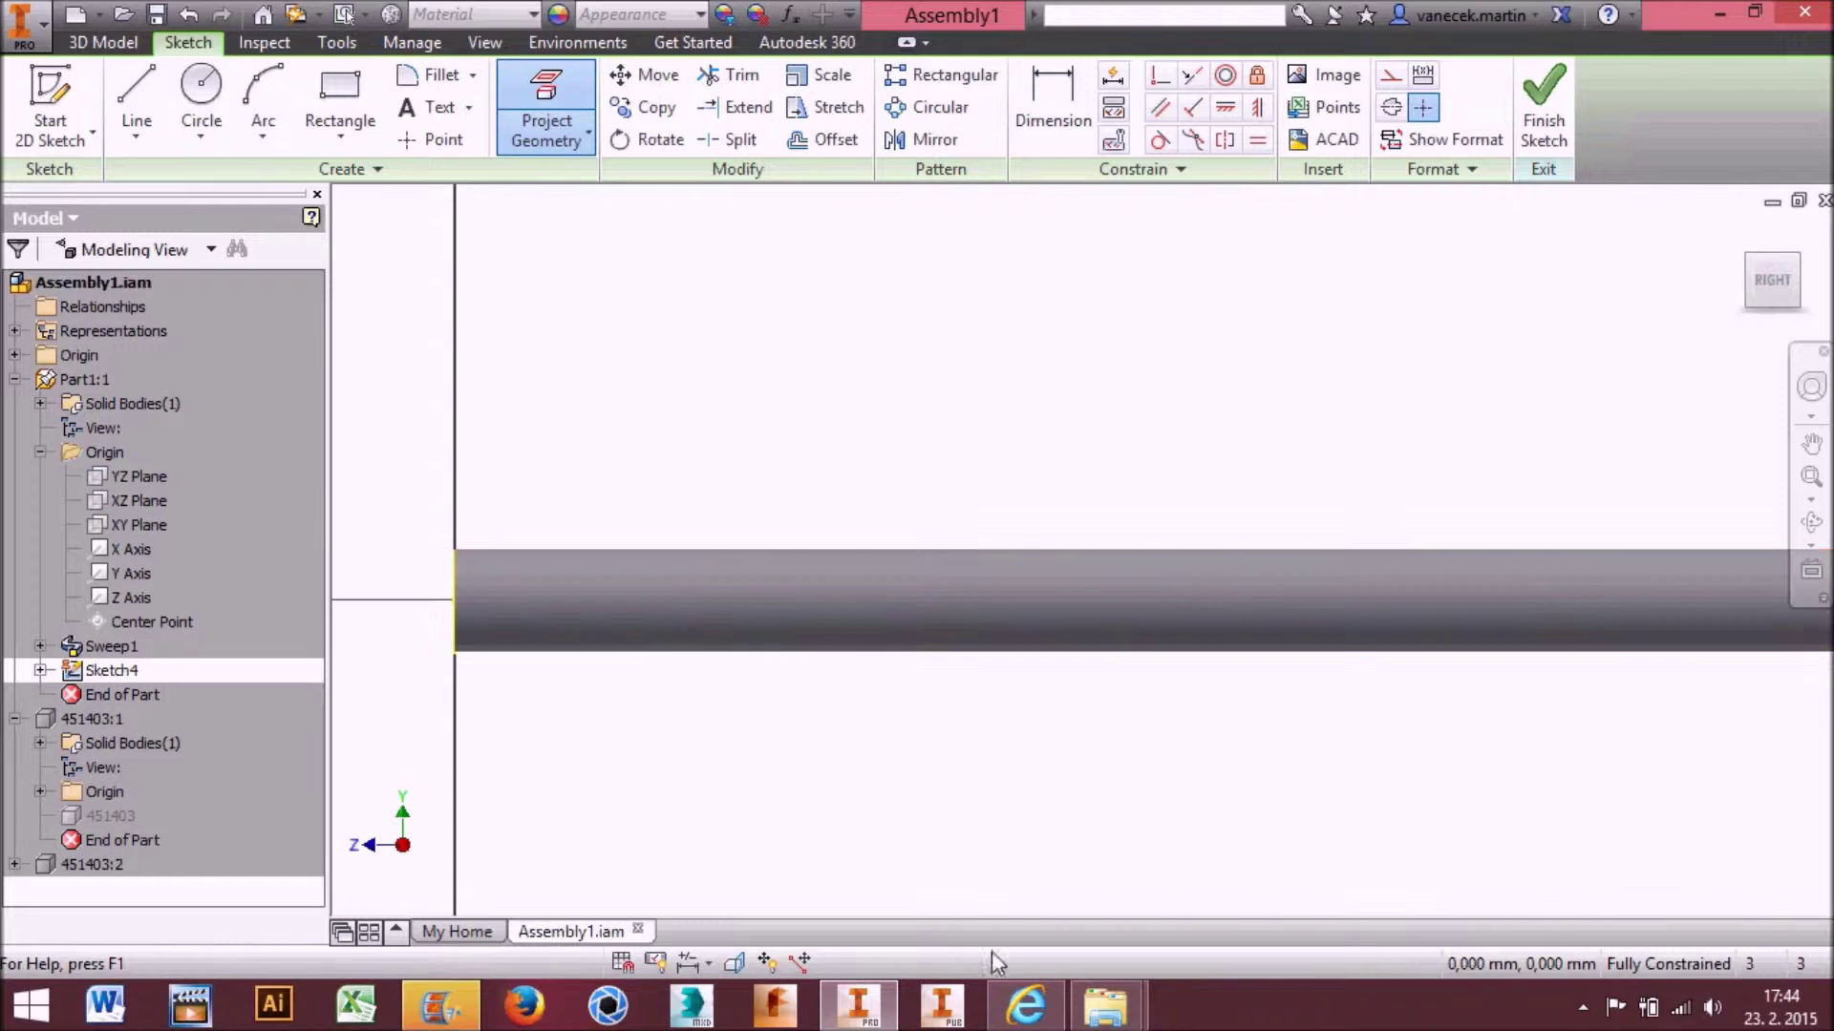
pyautogui.rightClick(877, 413)
pyautogui.press('Escape')
pyautogui.press('Escape')
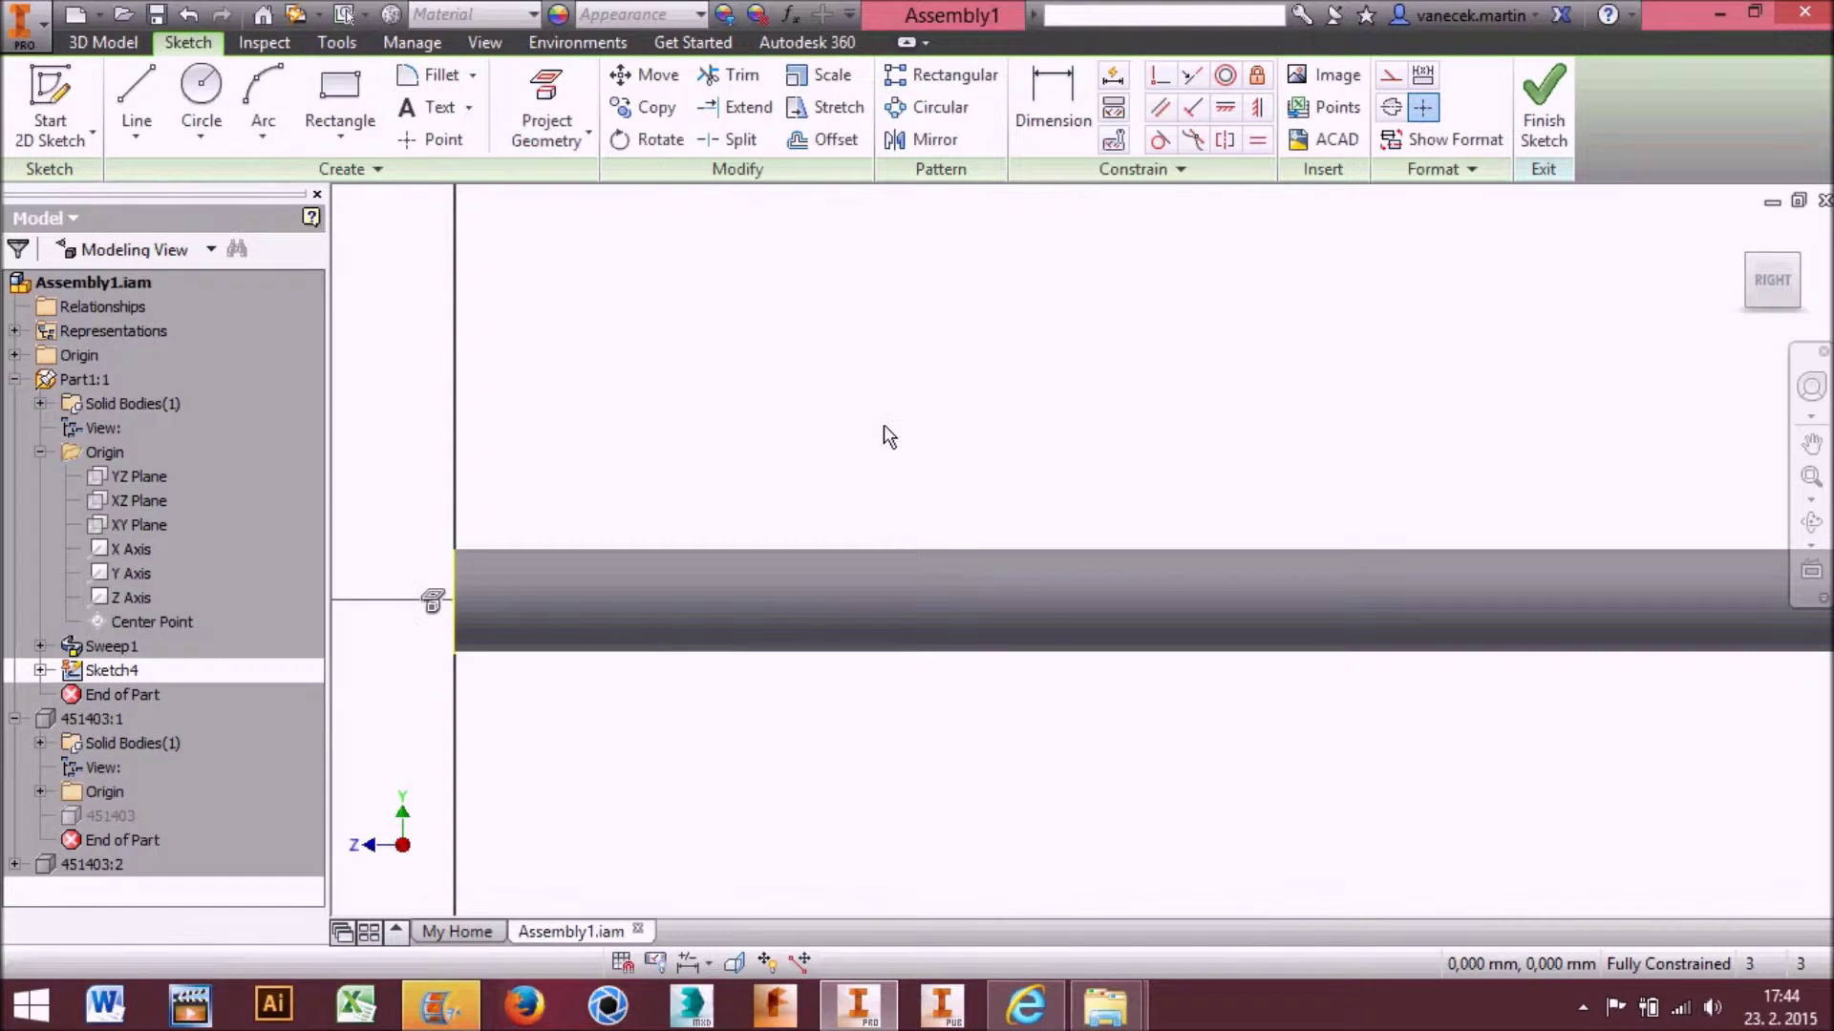
pyautogui.press('F7')
# Try to project the bar's sectioned face into the sketch
pyautogui.click(561, 103)
pyautogui.click(994, 632)
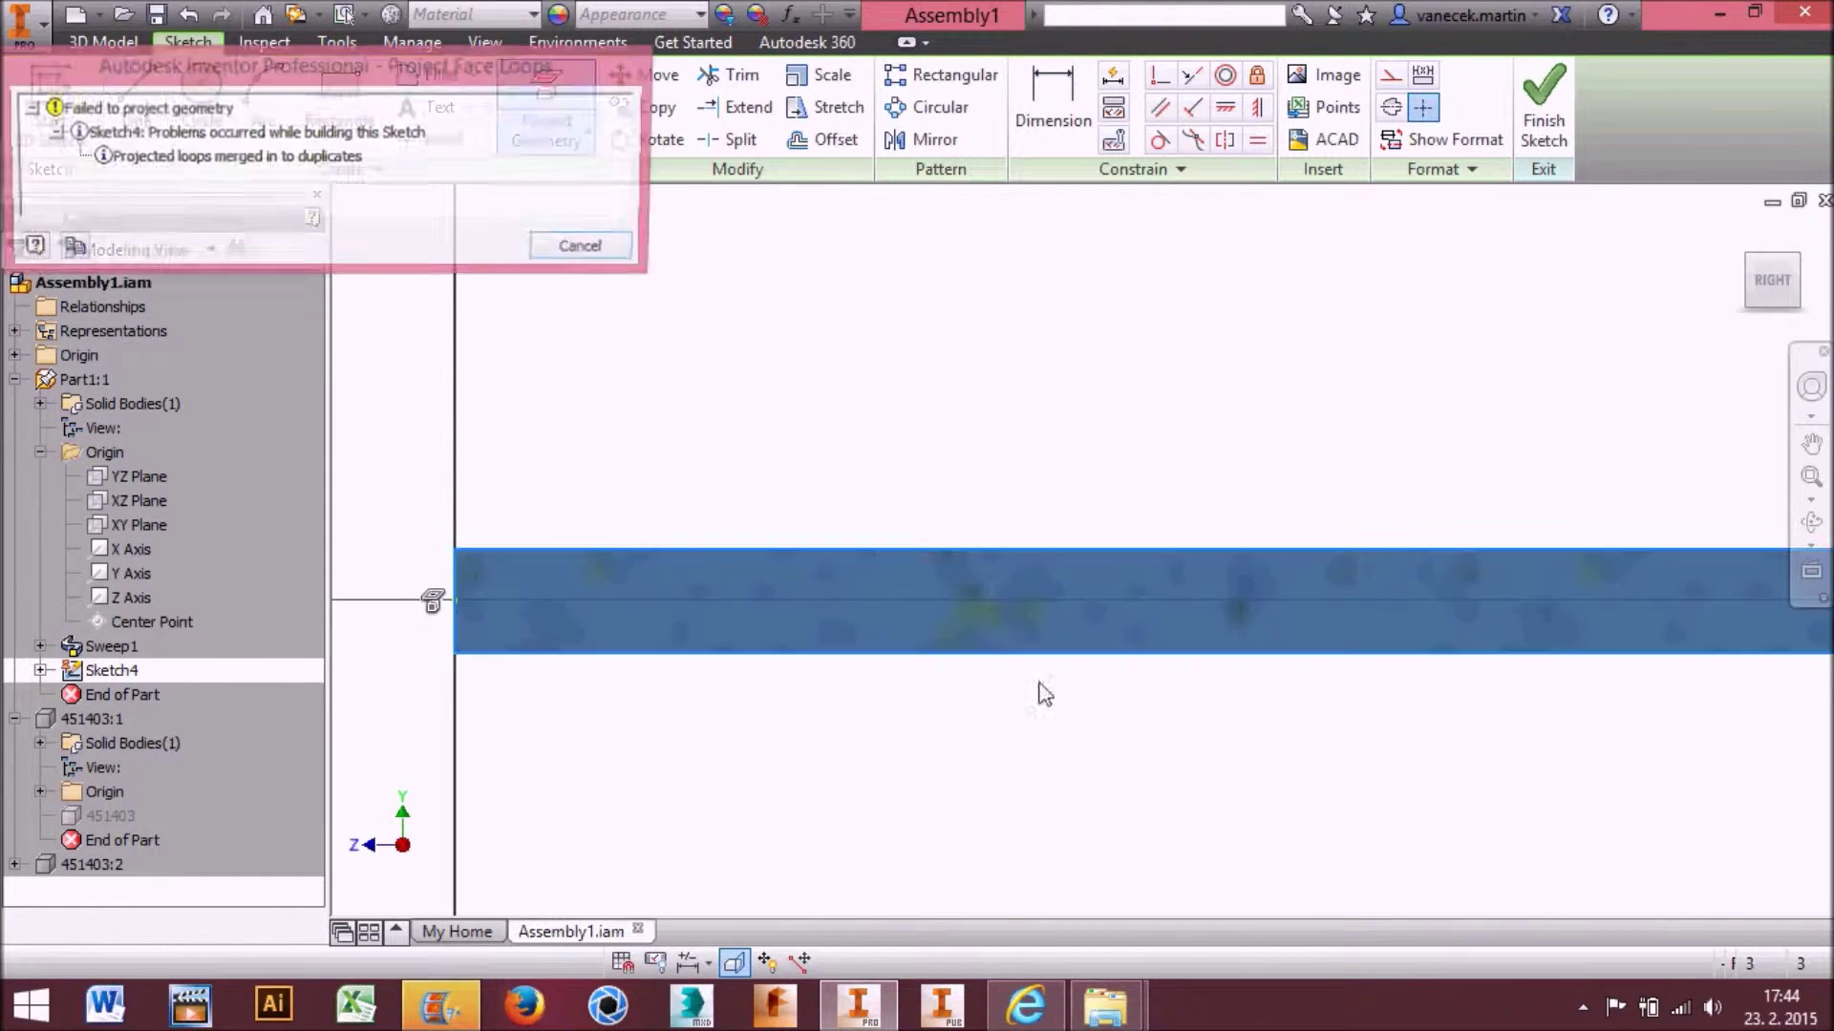
pyautogui.click(604, 245)
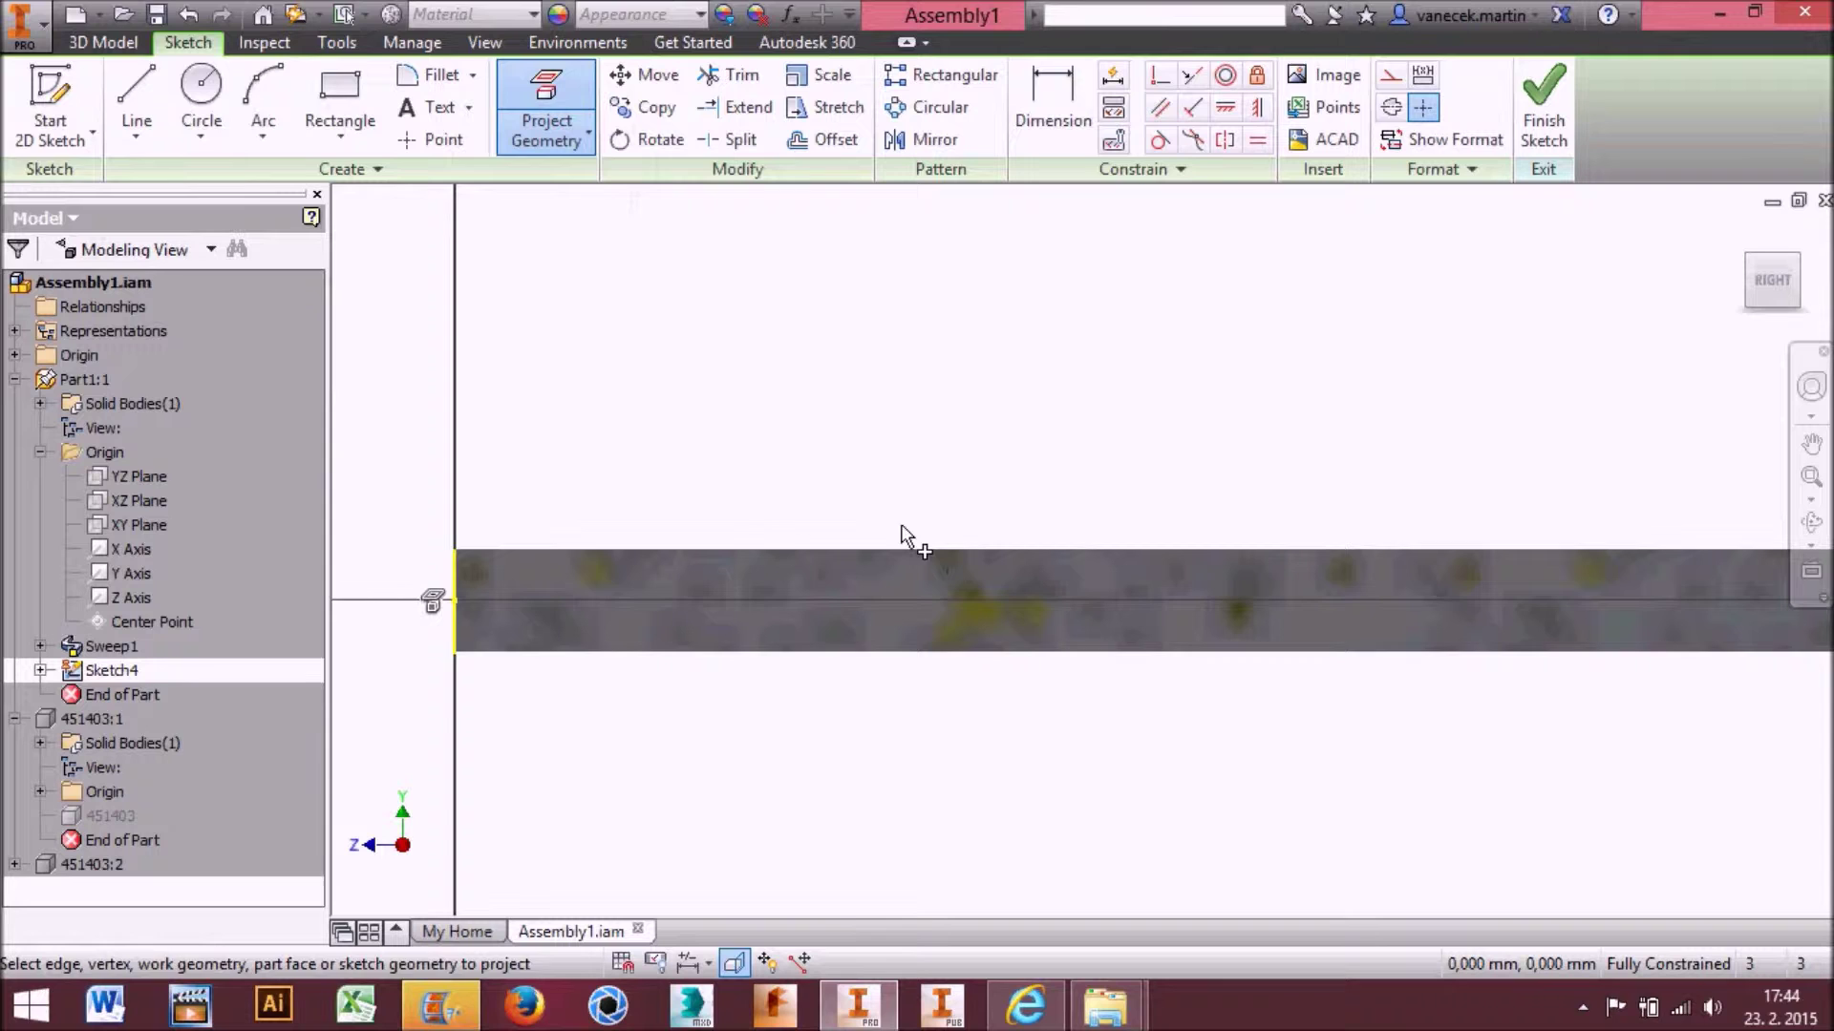
# Draw a rectangle about 96 by 7.4 mm starting at the bar's end edge, and a second narrow rectangle further along the bar
pyautogui.click(339, 100)
pyautogui.click(468, 631)
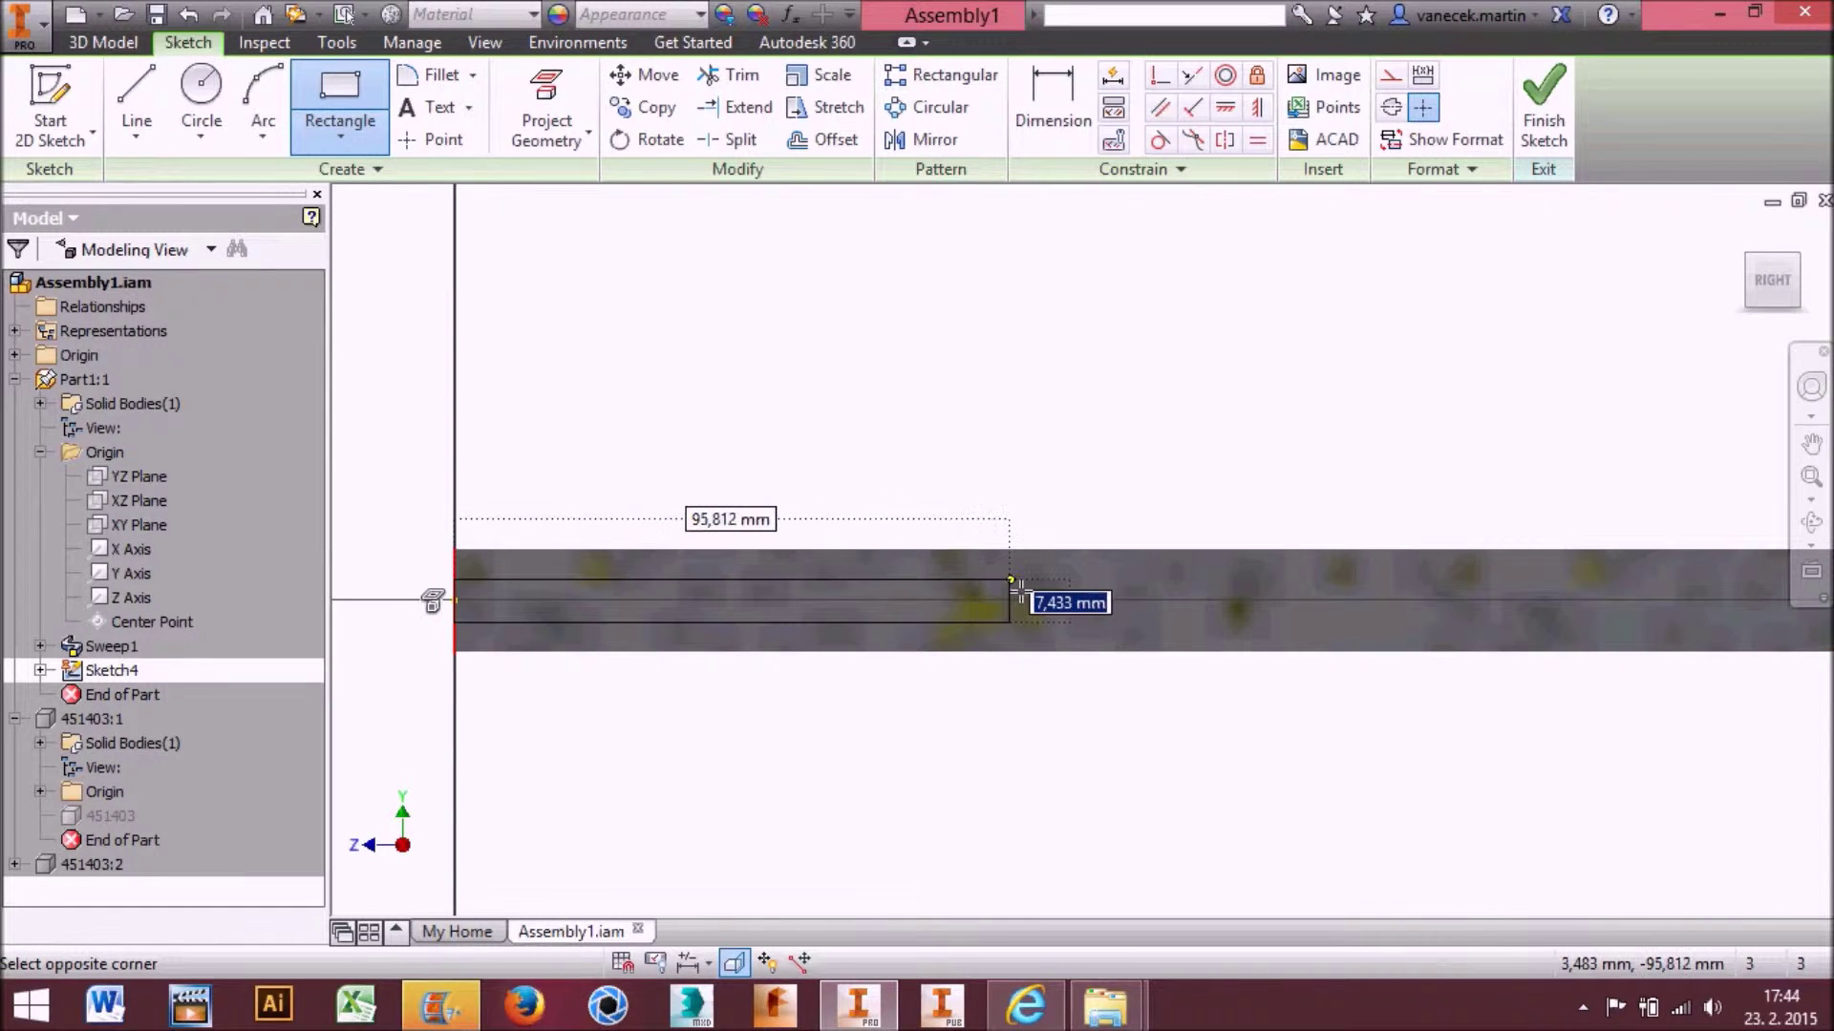
pyautogui.click(1021, 592)
pyautogui.scroll(-5, 1018, 592)
pyautogui.moveTo(1657, 596); pyautogui.dragTo(810, 541, button='middle')
pyautogui.scroll(6, 814, 541)
pyautogui.click(716, 592)
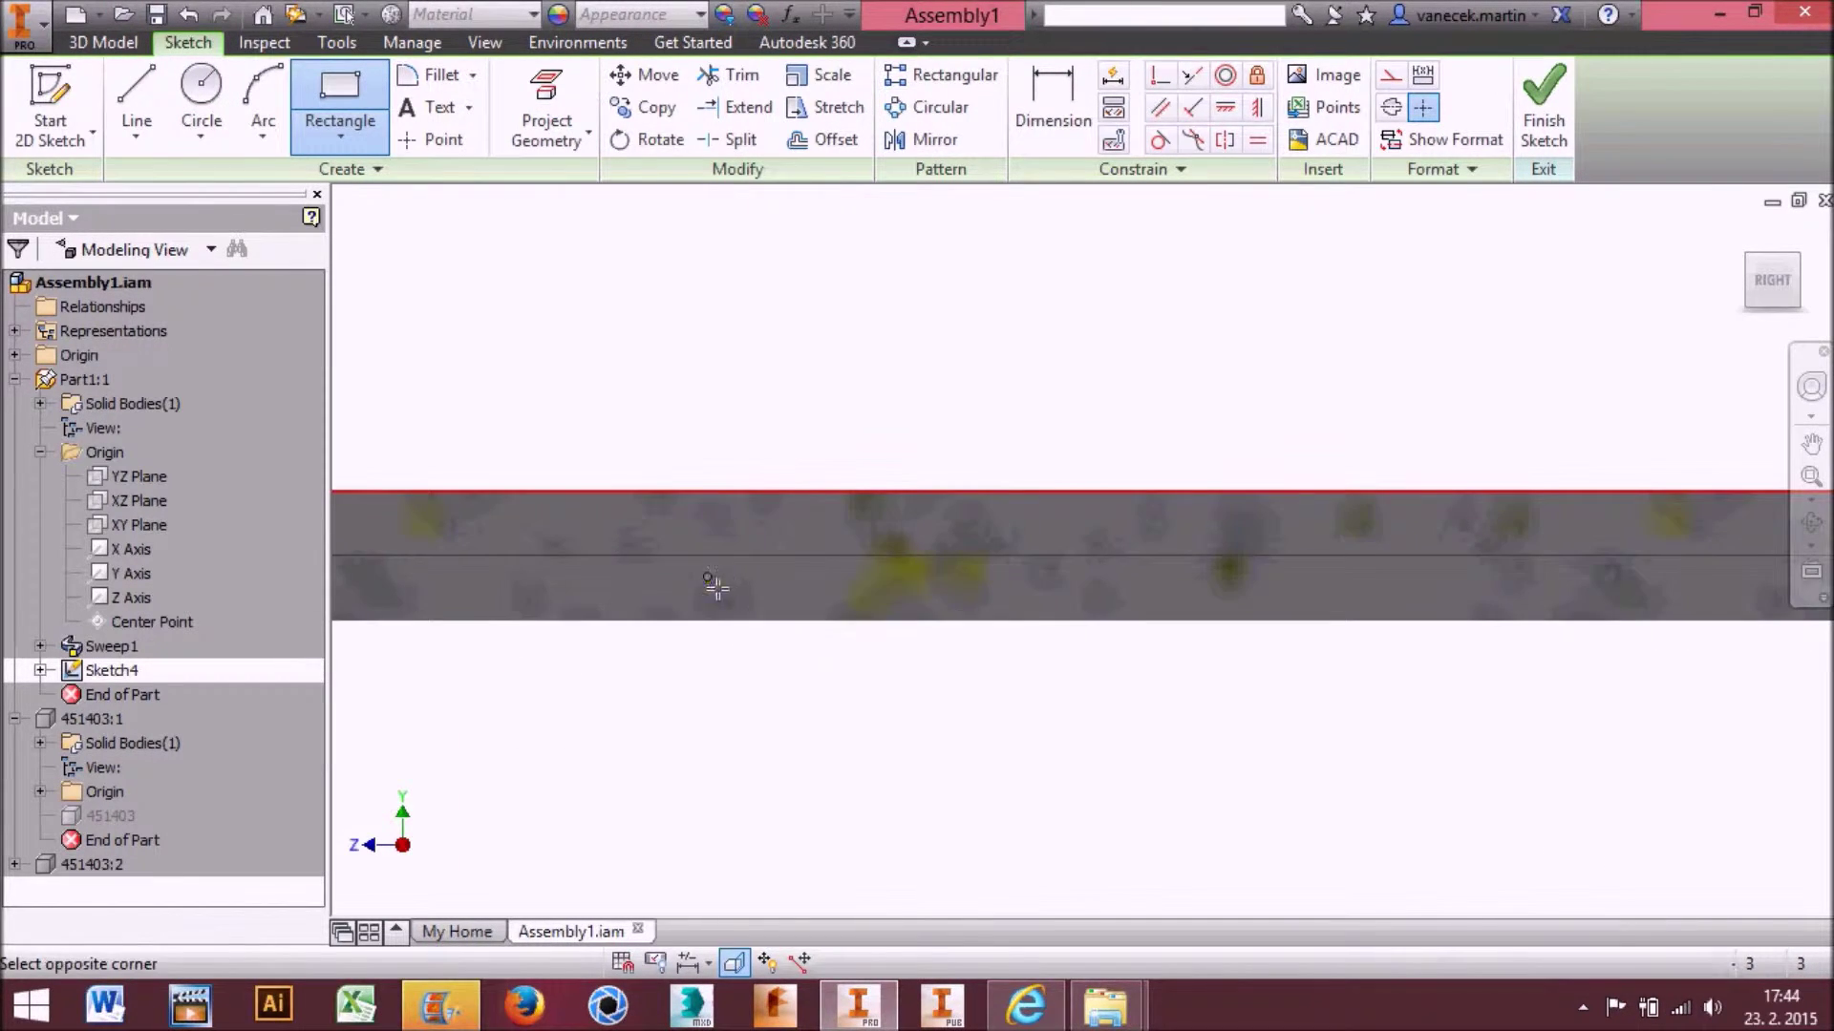
pyautogui.click(1236, 533)
# Draw two more narrow rectangles within the bar's section, spaced out towards its rounded end
pyautogui.scroll(-3, 741, 618)
pyautogui.scroll(3, 965, 626)
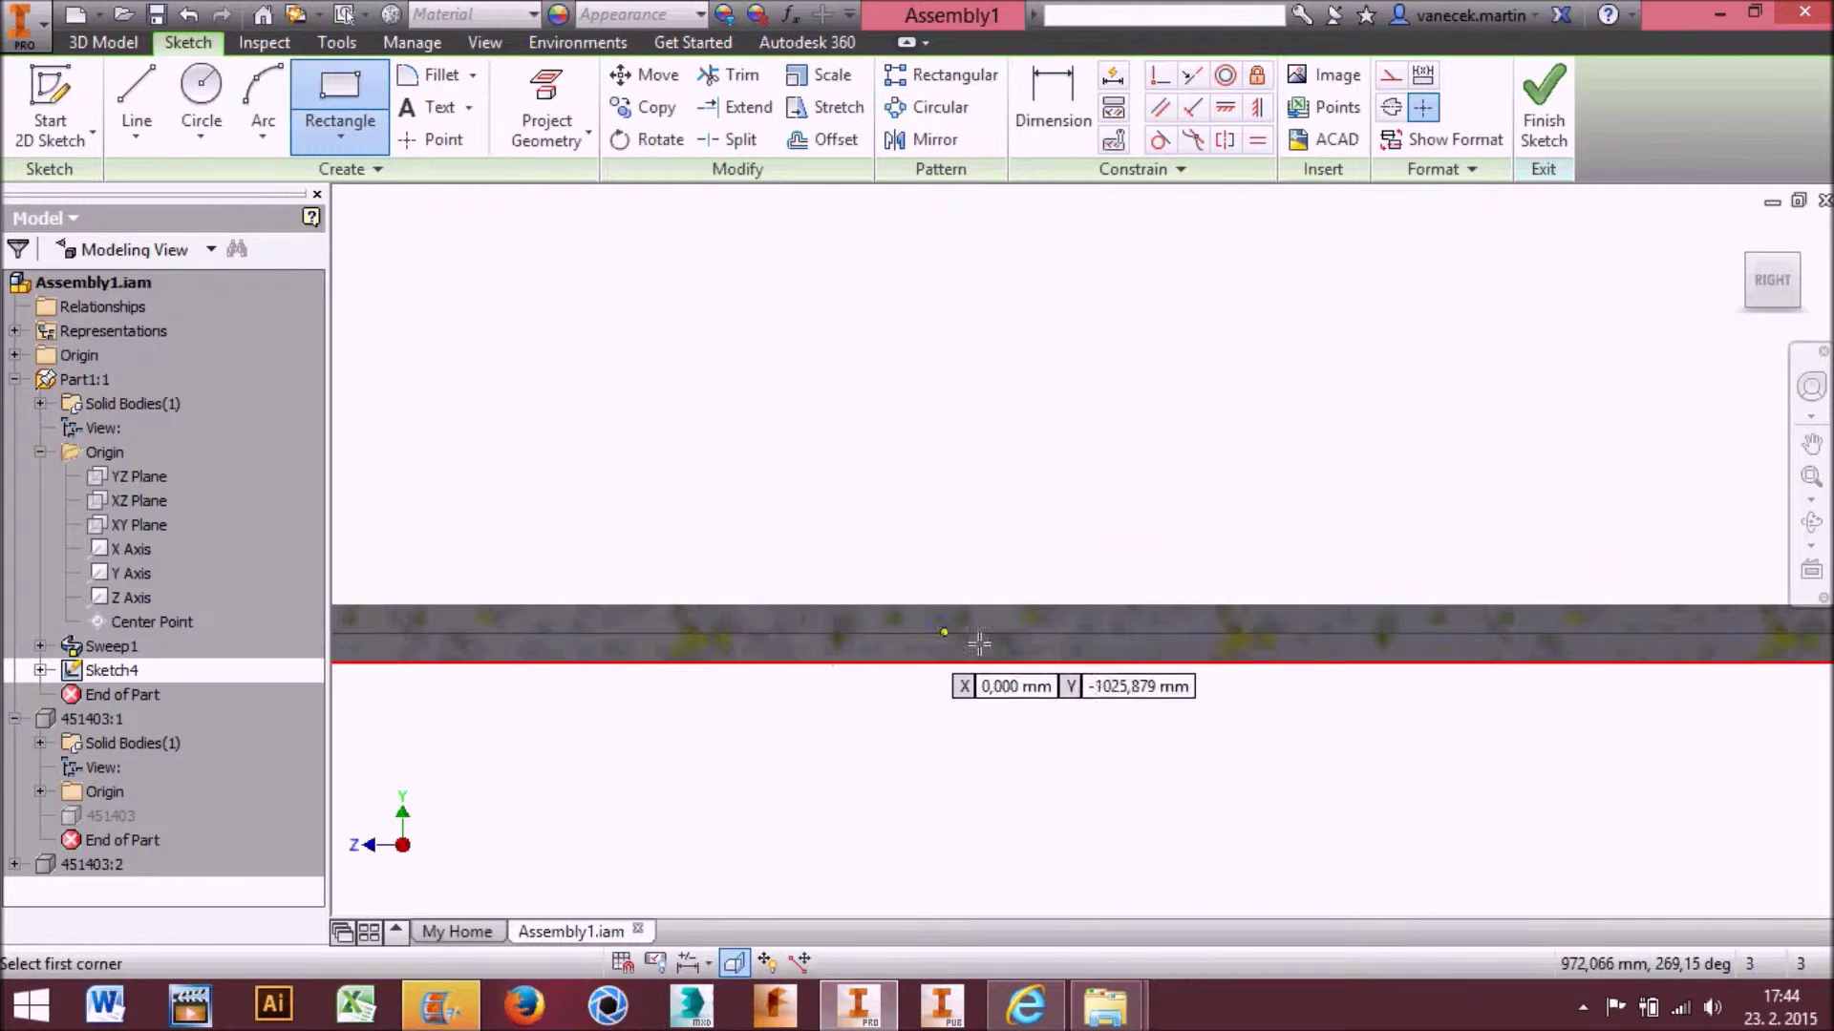
pyautogui.click(1167, 628)
pyautogui.moveTo(1444, 593); pyautogui.dragTo(512, 598, button='middle')
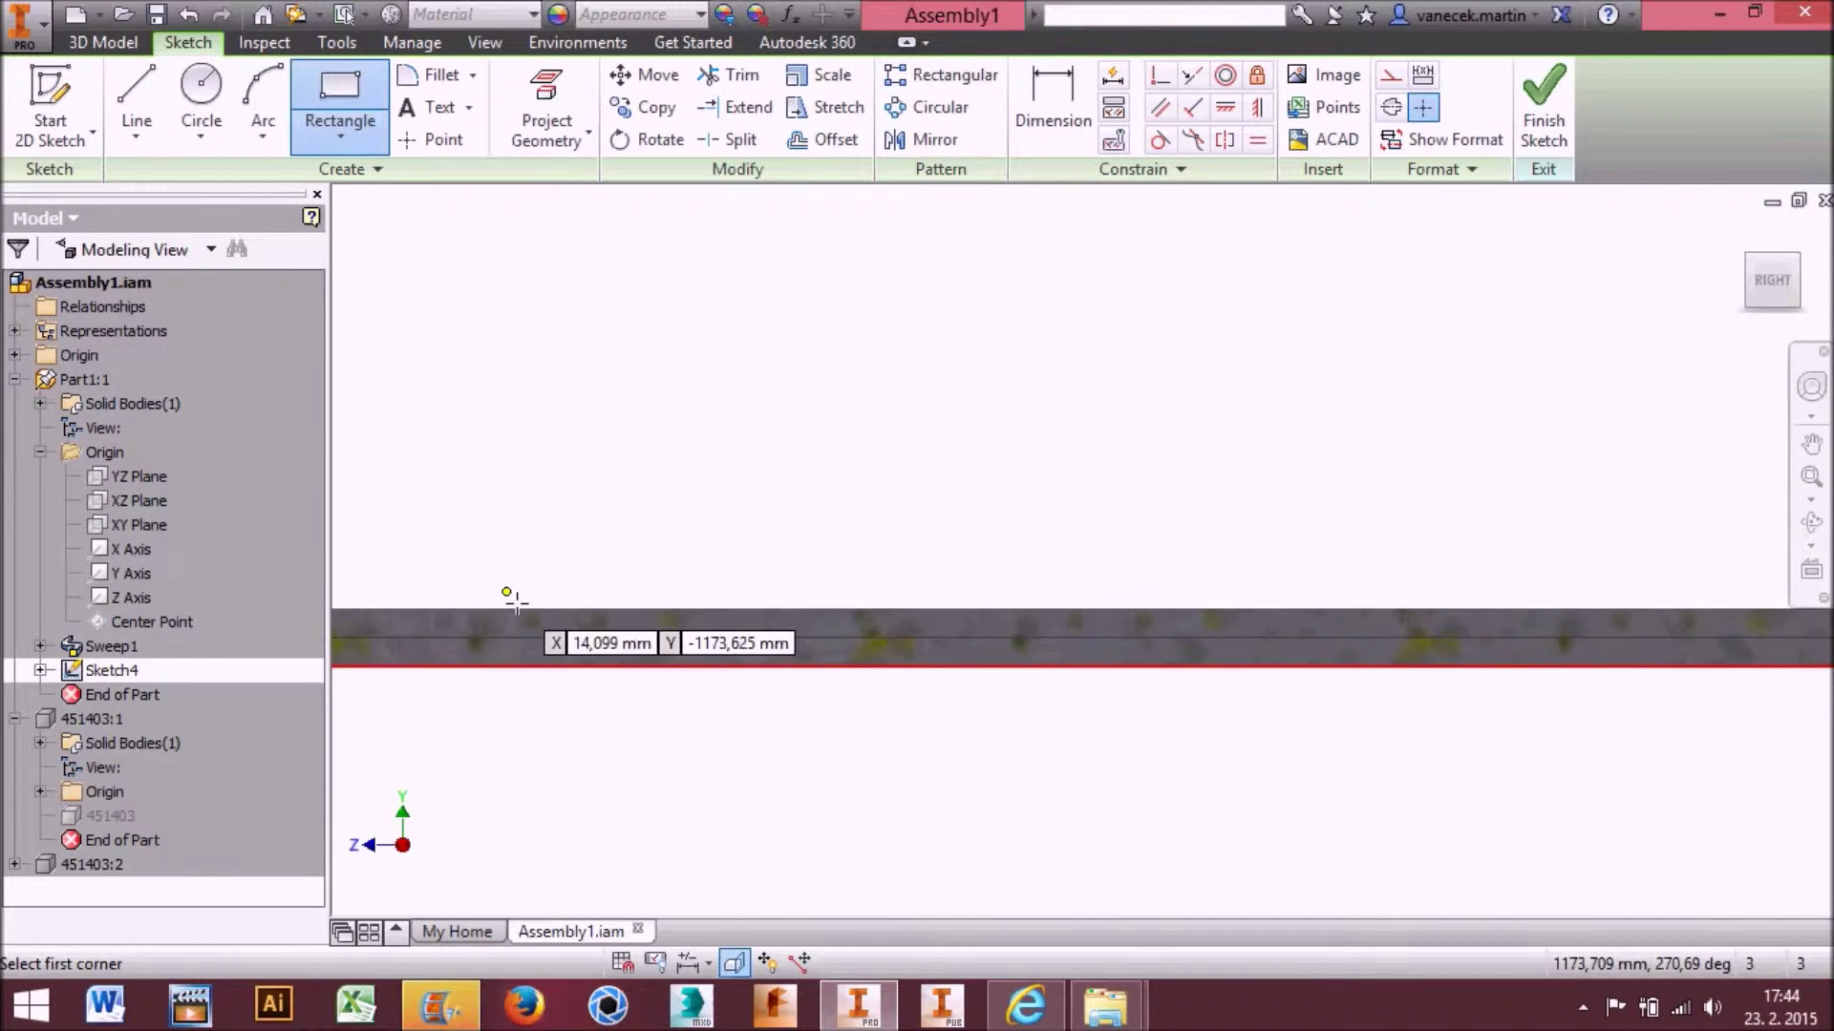
pyautogui.click(1075, 662)
pyautogui.click(1350, 632)
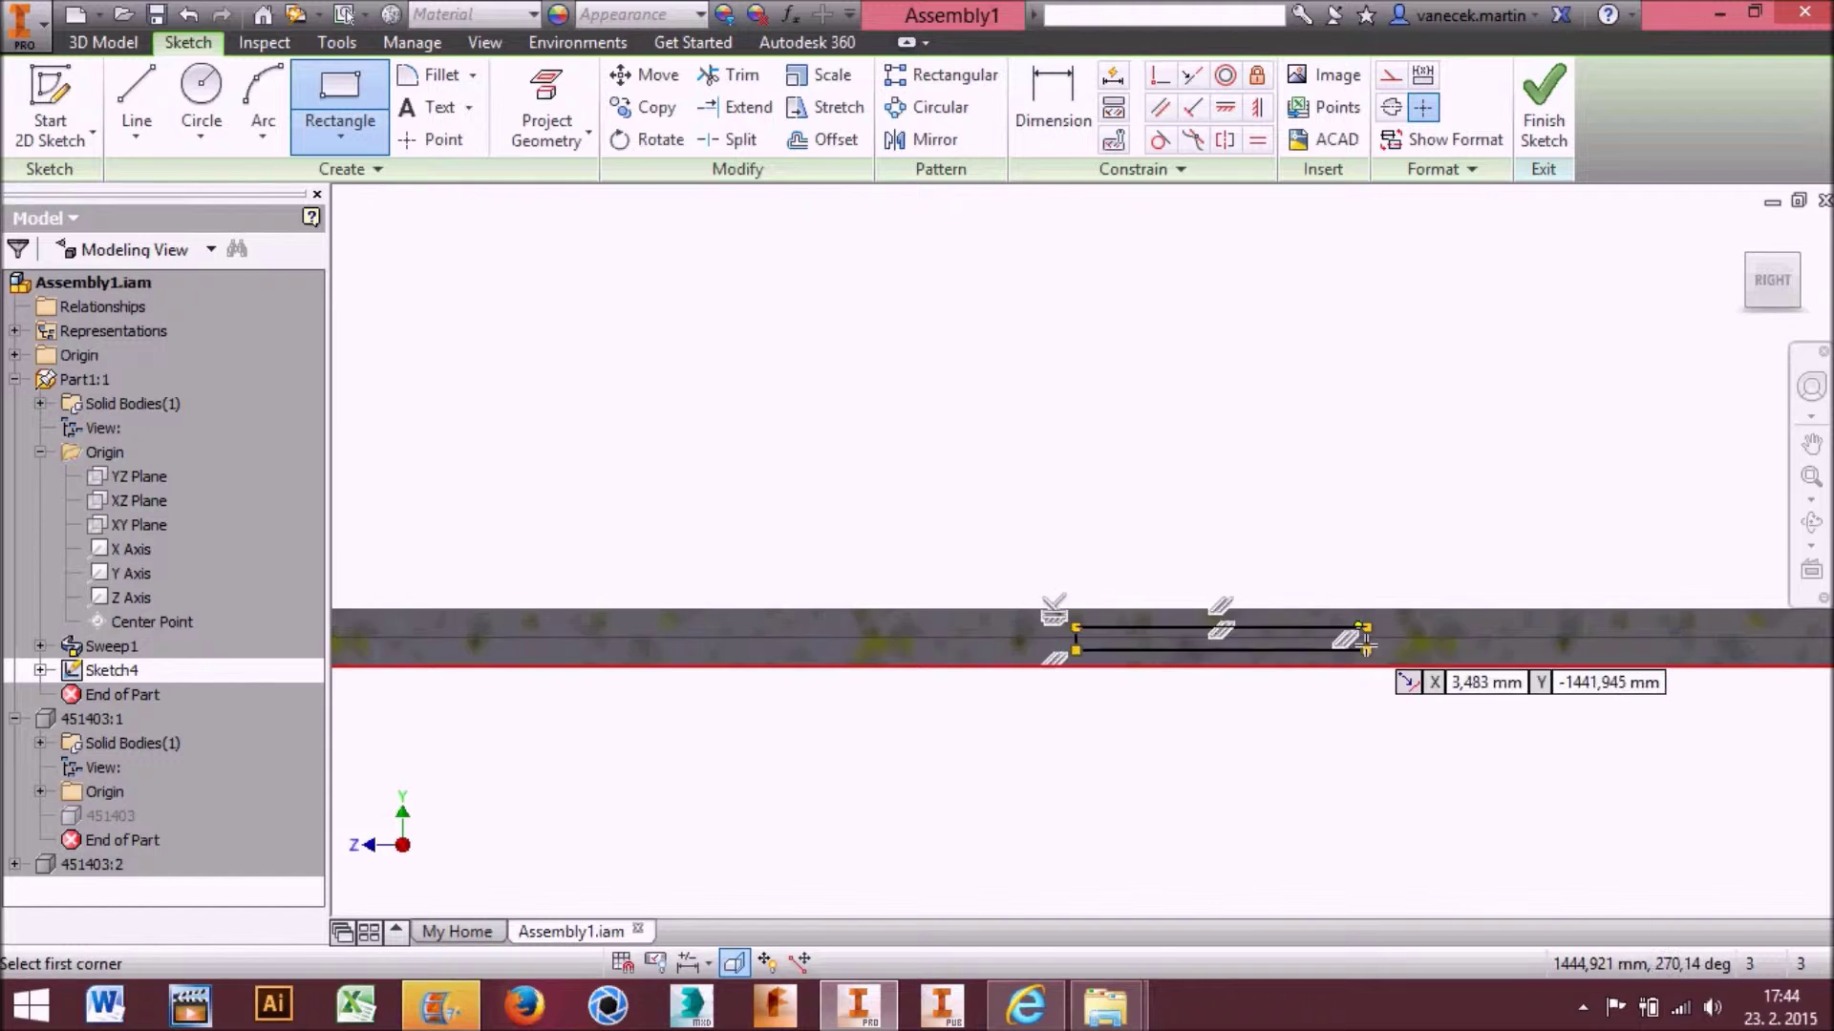
# Dimension the first rectangle's lower edge 1.5 mm from the bar's centre line
pyautogui.scroll(-2, 883, 650)
pyautogui.scroll(4, 882, 651)
pyautogui.click(1050, 105)
pyautogui.click(657, 545)
pyautogui.click(516, 506)
pyautogui.click(380, 533)
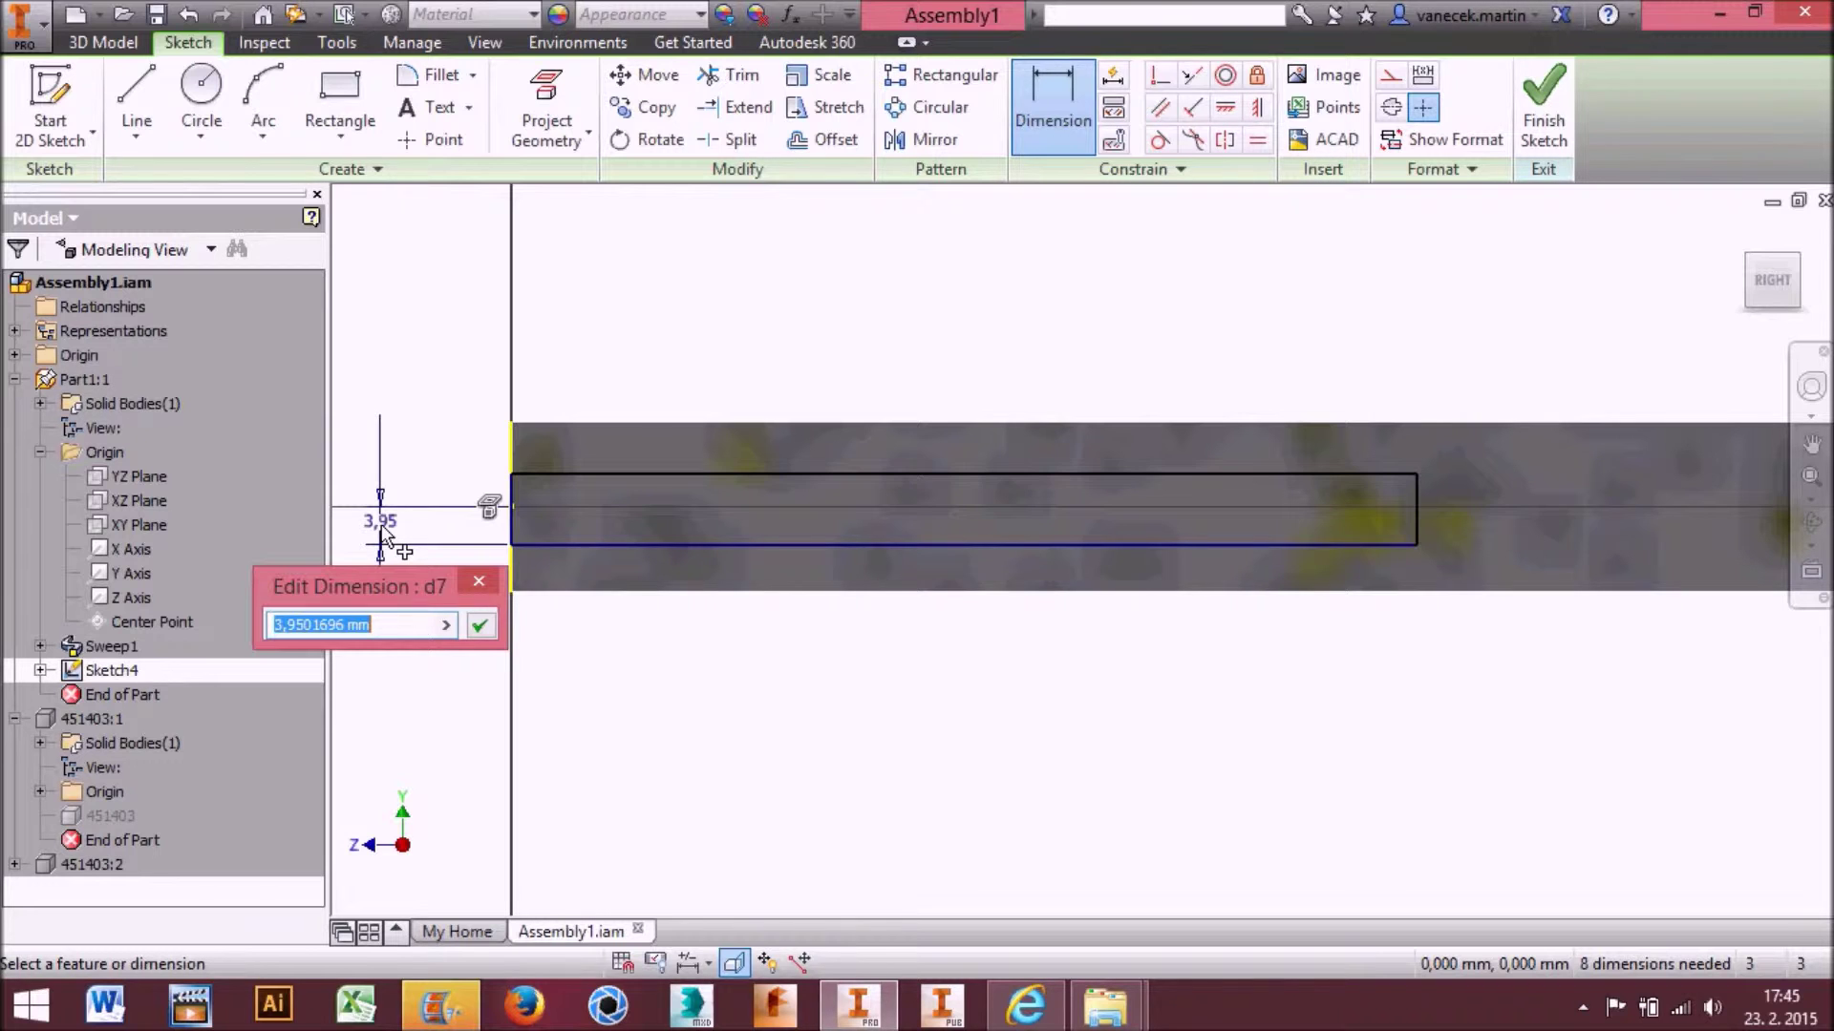
pyautogui.write('1,5')
pyautogui.press('Return')
# Set the height of the first rectangle to 3 mm
pyautogui.click(600, 449)
pyautogui.click(577, 517)
pyautogui.click(439, 482)
pyautogui.write('3')
pyautogui.press('Return')
pyautogui.scroll(-2, 945, 538)
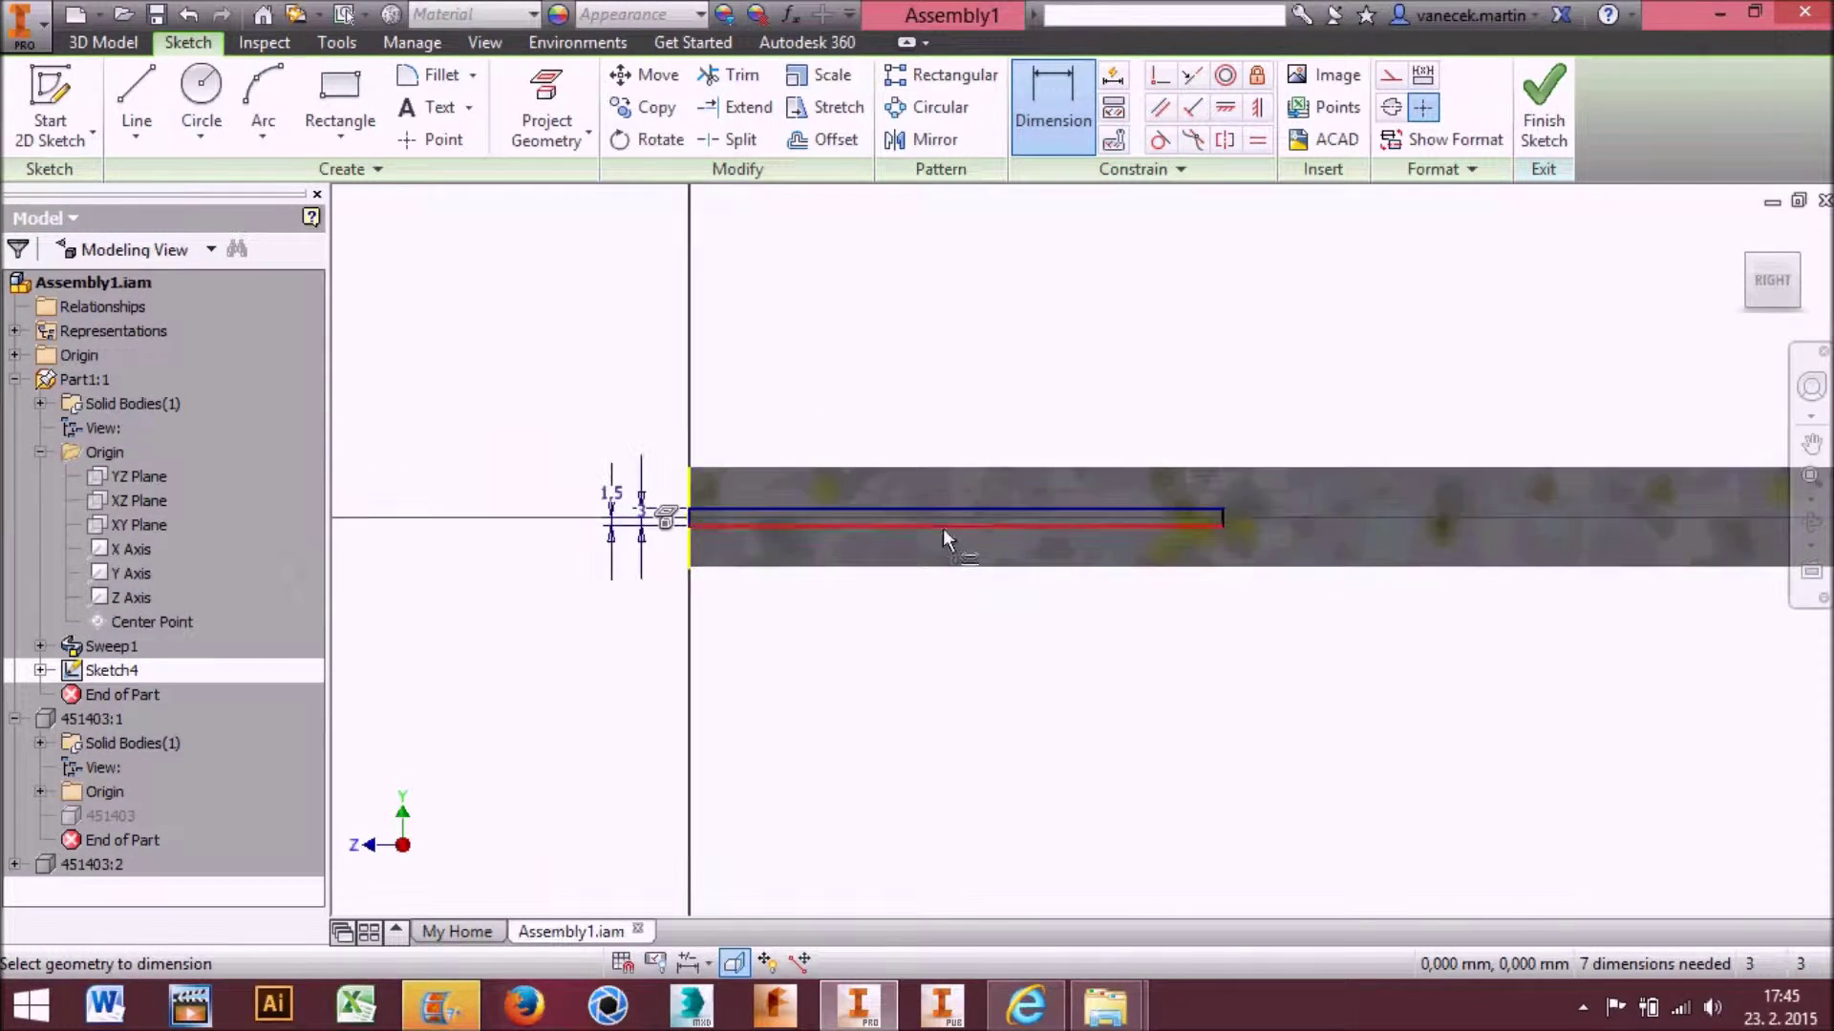
# Try to add a horizontal constraint to the first rectangle's upper edge
pyautogui.moveTo(1327, 529); pyautogui.dragTo(996, 575, button='middle')
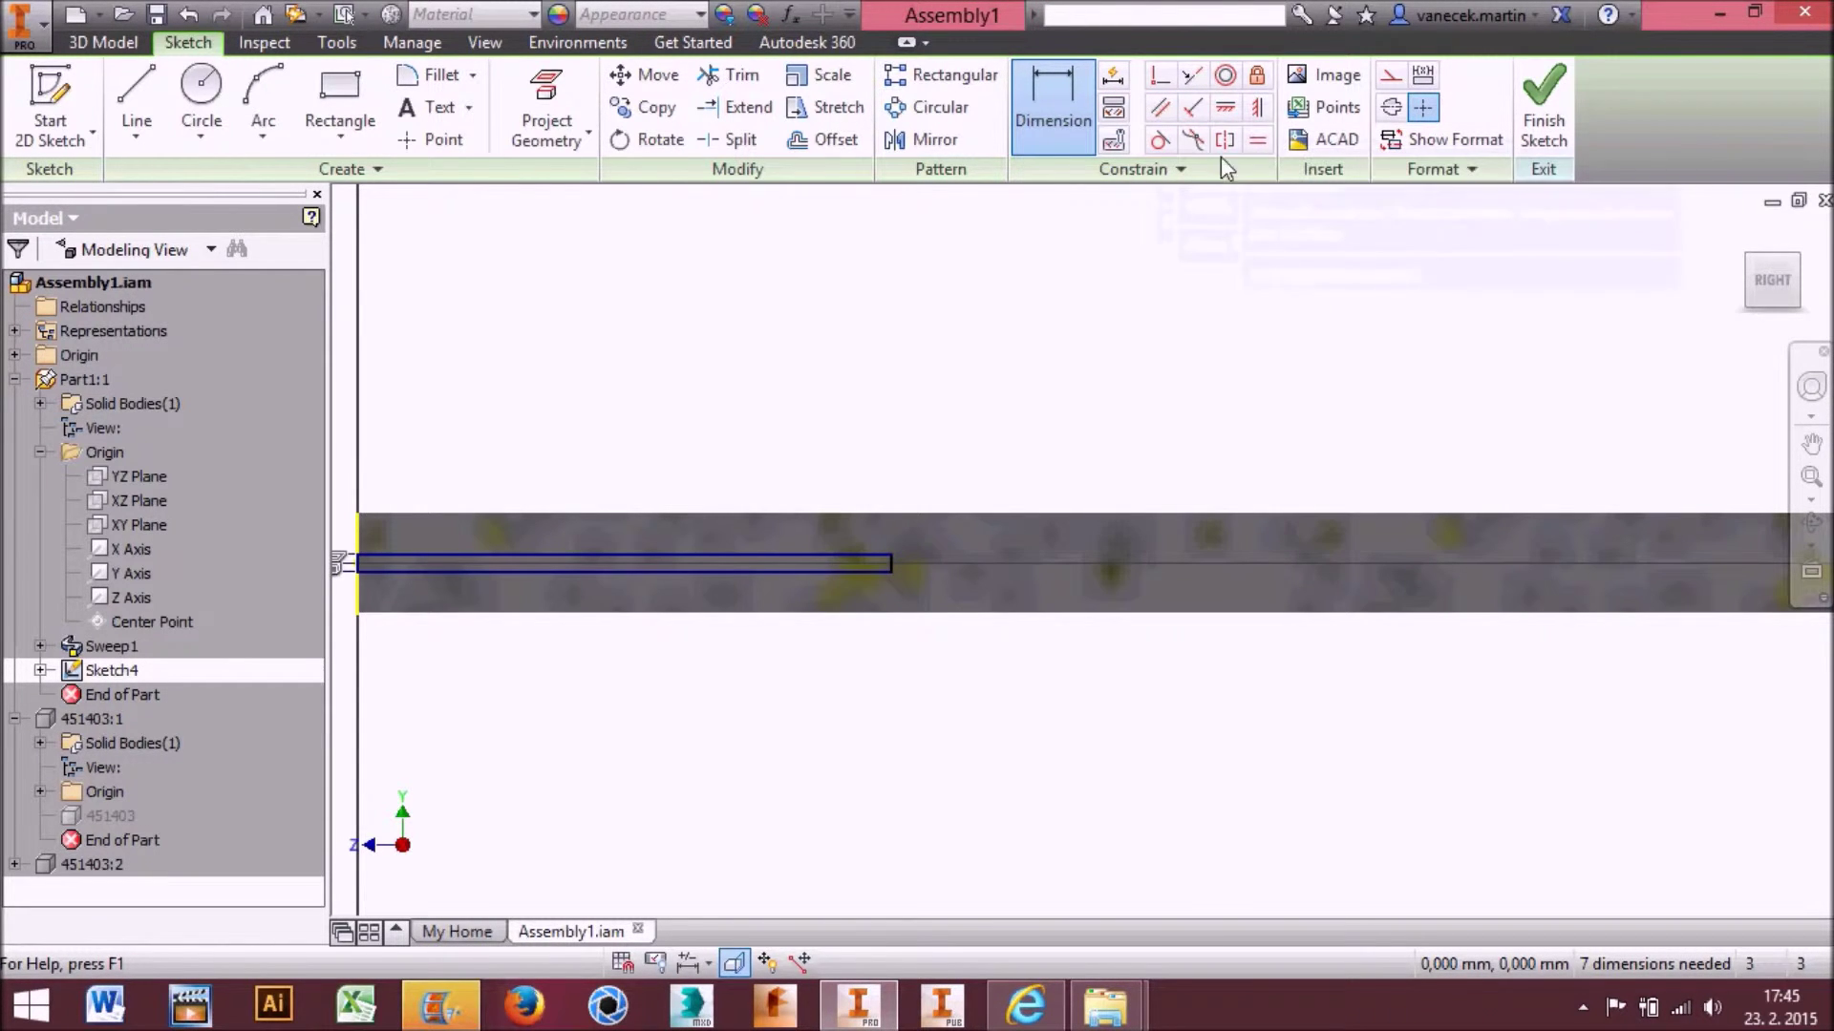
pyautogui.click(1227, 108)
pyautogui.click(846, 555)
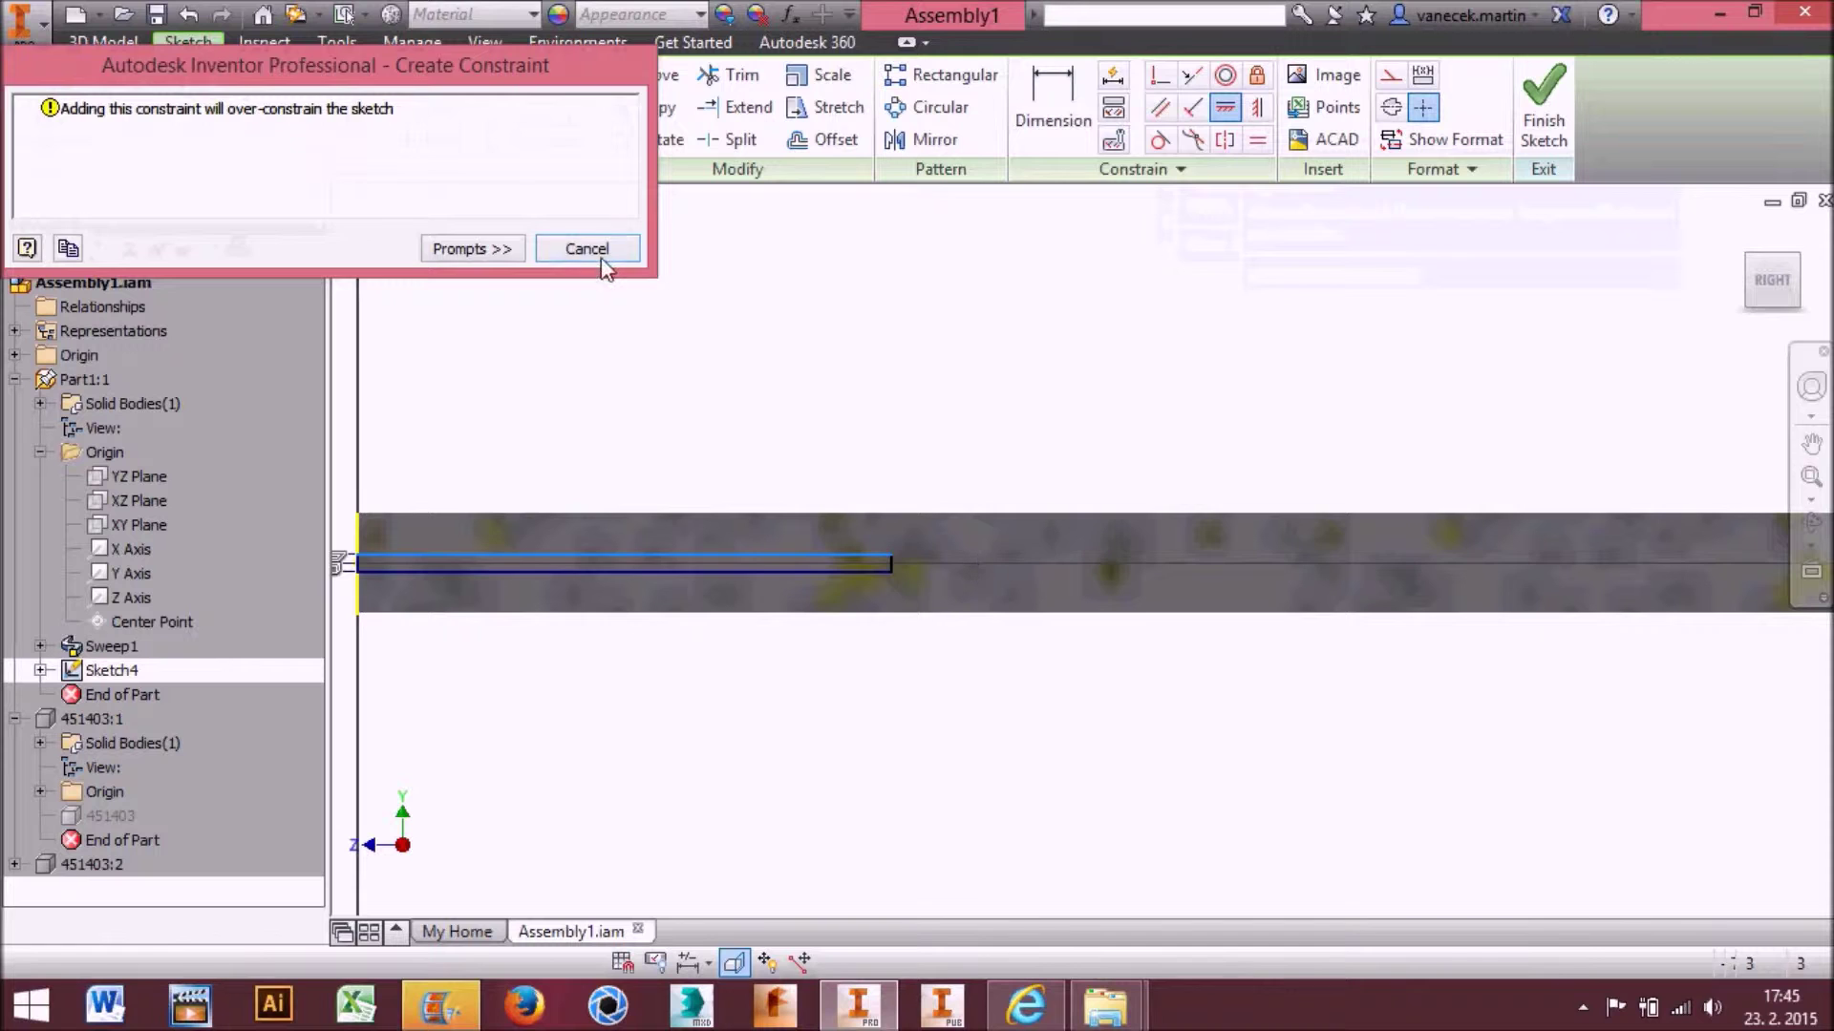
pyautogui.click(585, 250)
pyautogui.click(888, 556)
pyautogui.click(591, 247)
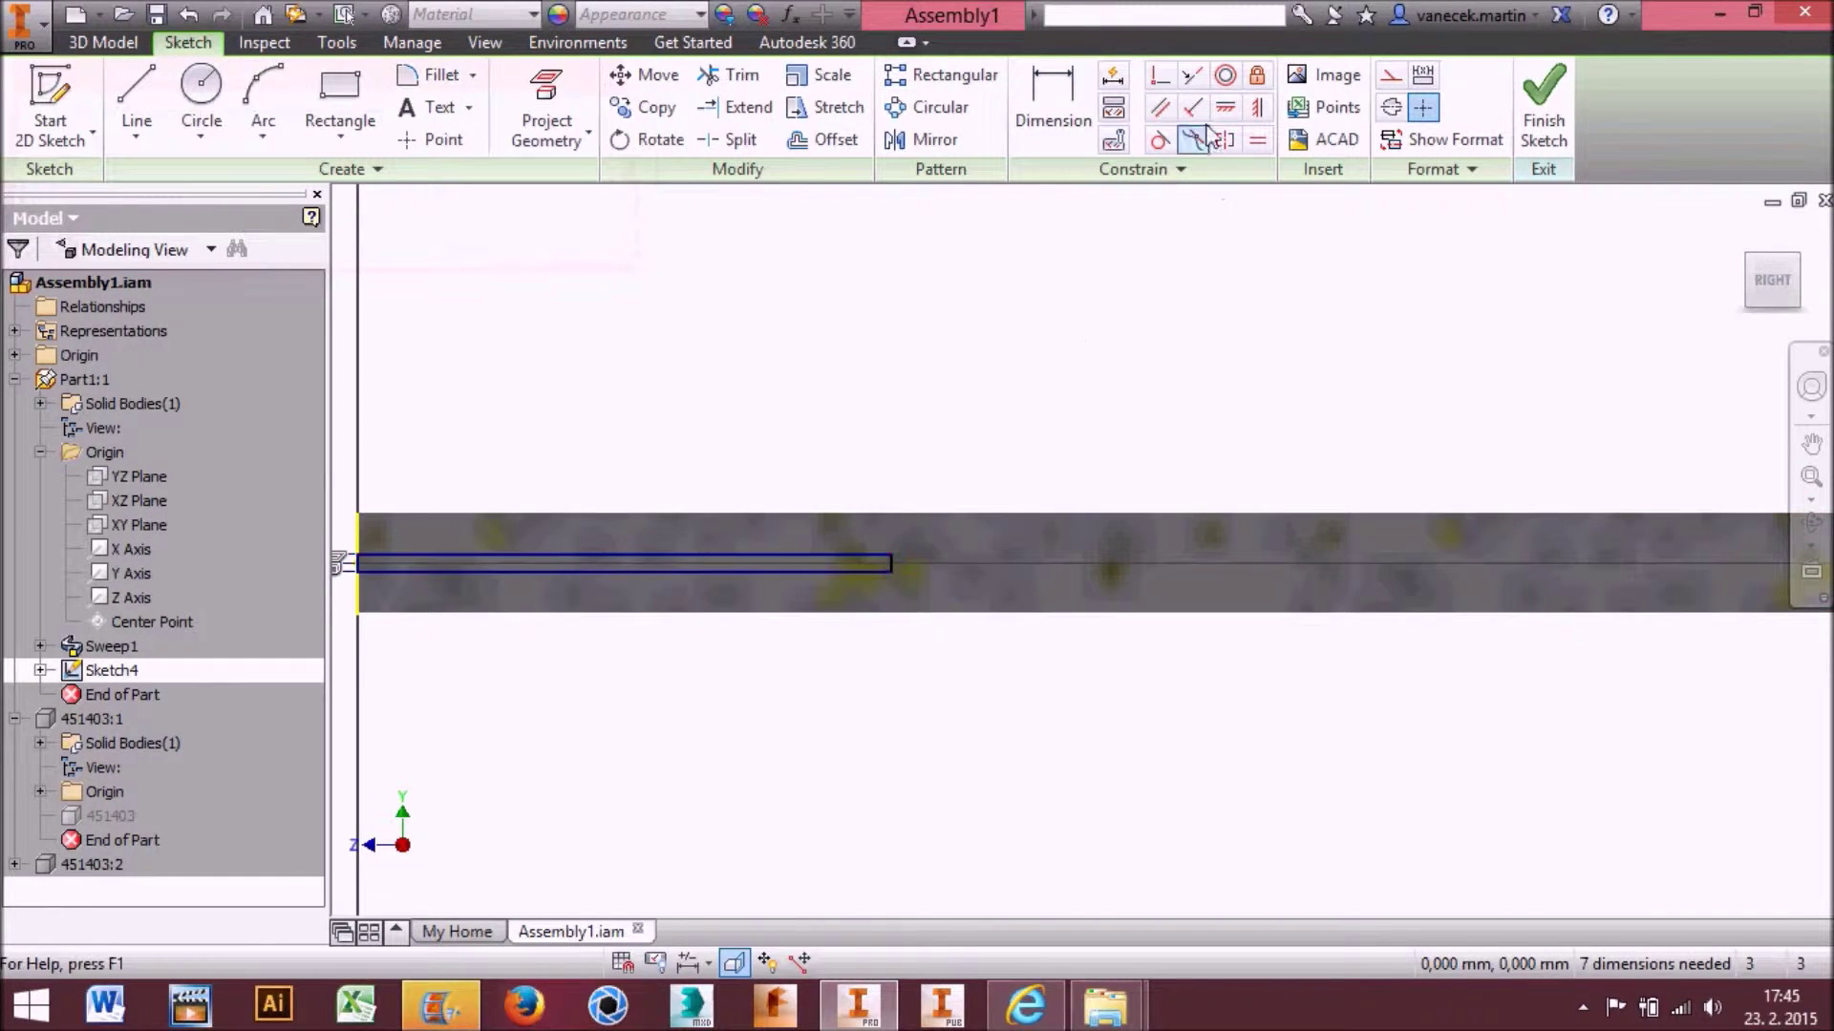
pyautogui.click(587, 555)
pyautogui.click(586, 247)
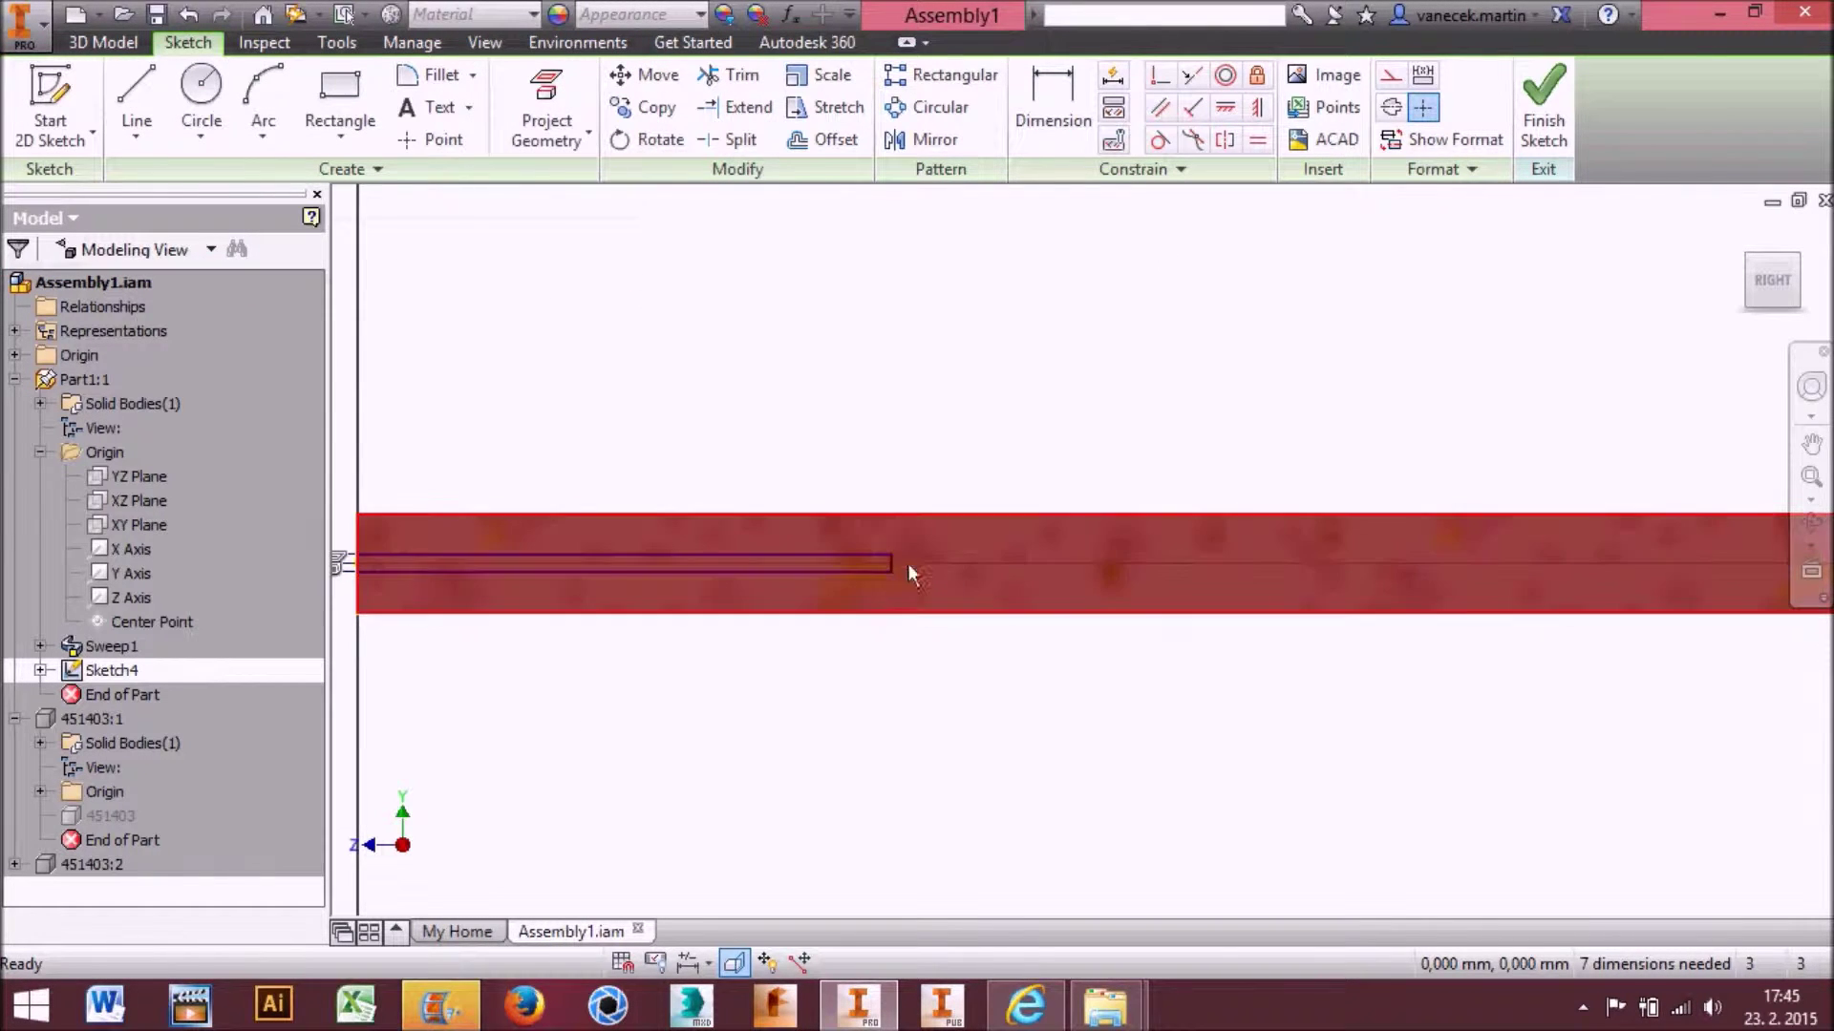
# Stretch the first rectangle to about 214 mm long by moving its far end edge towards the bar's rounded end
pyautogui.moveTo(890, 564); pyautogui.dragTo(1550, 563)
pyautogui.scroll(-1, 1496, 468)
pyautogui.moveTo(1497, 468); pyautogui.dragTo(784, 483, button='middle')
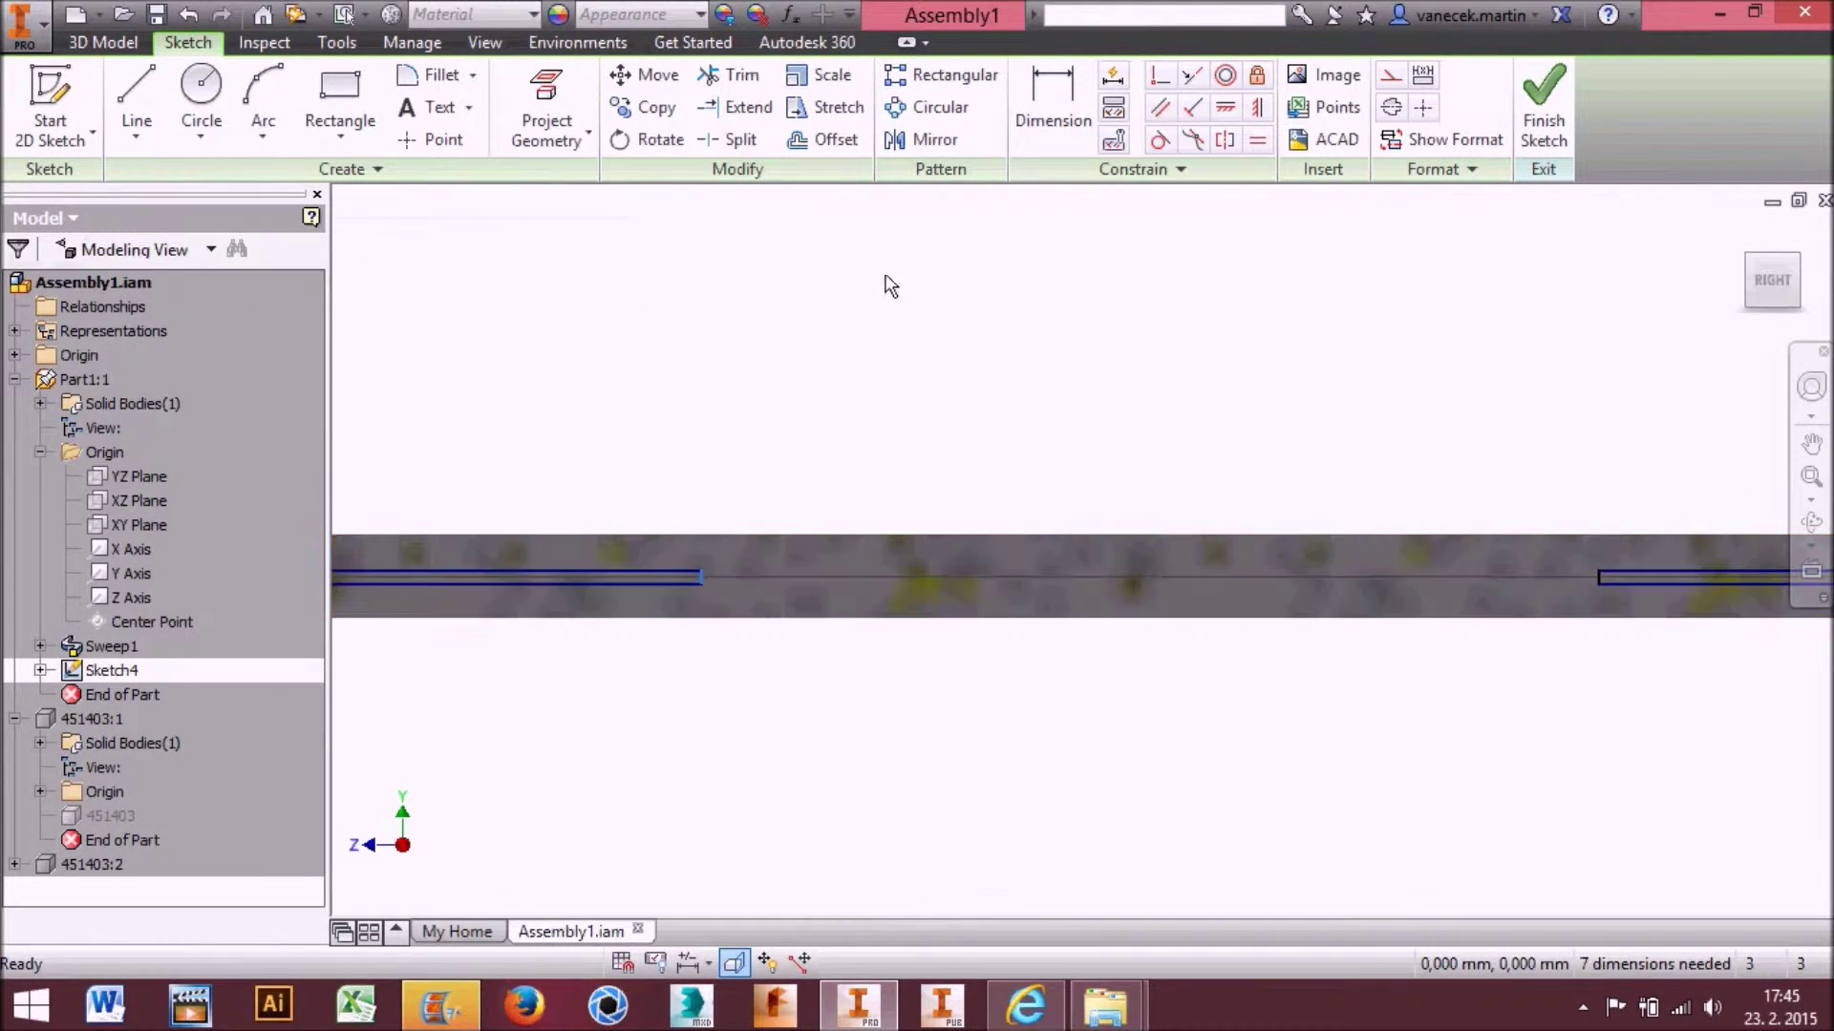
pyautogui.press('d')
pyautogui.click(1694, 575)
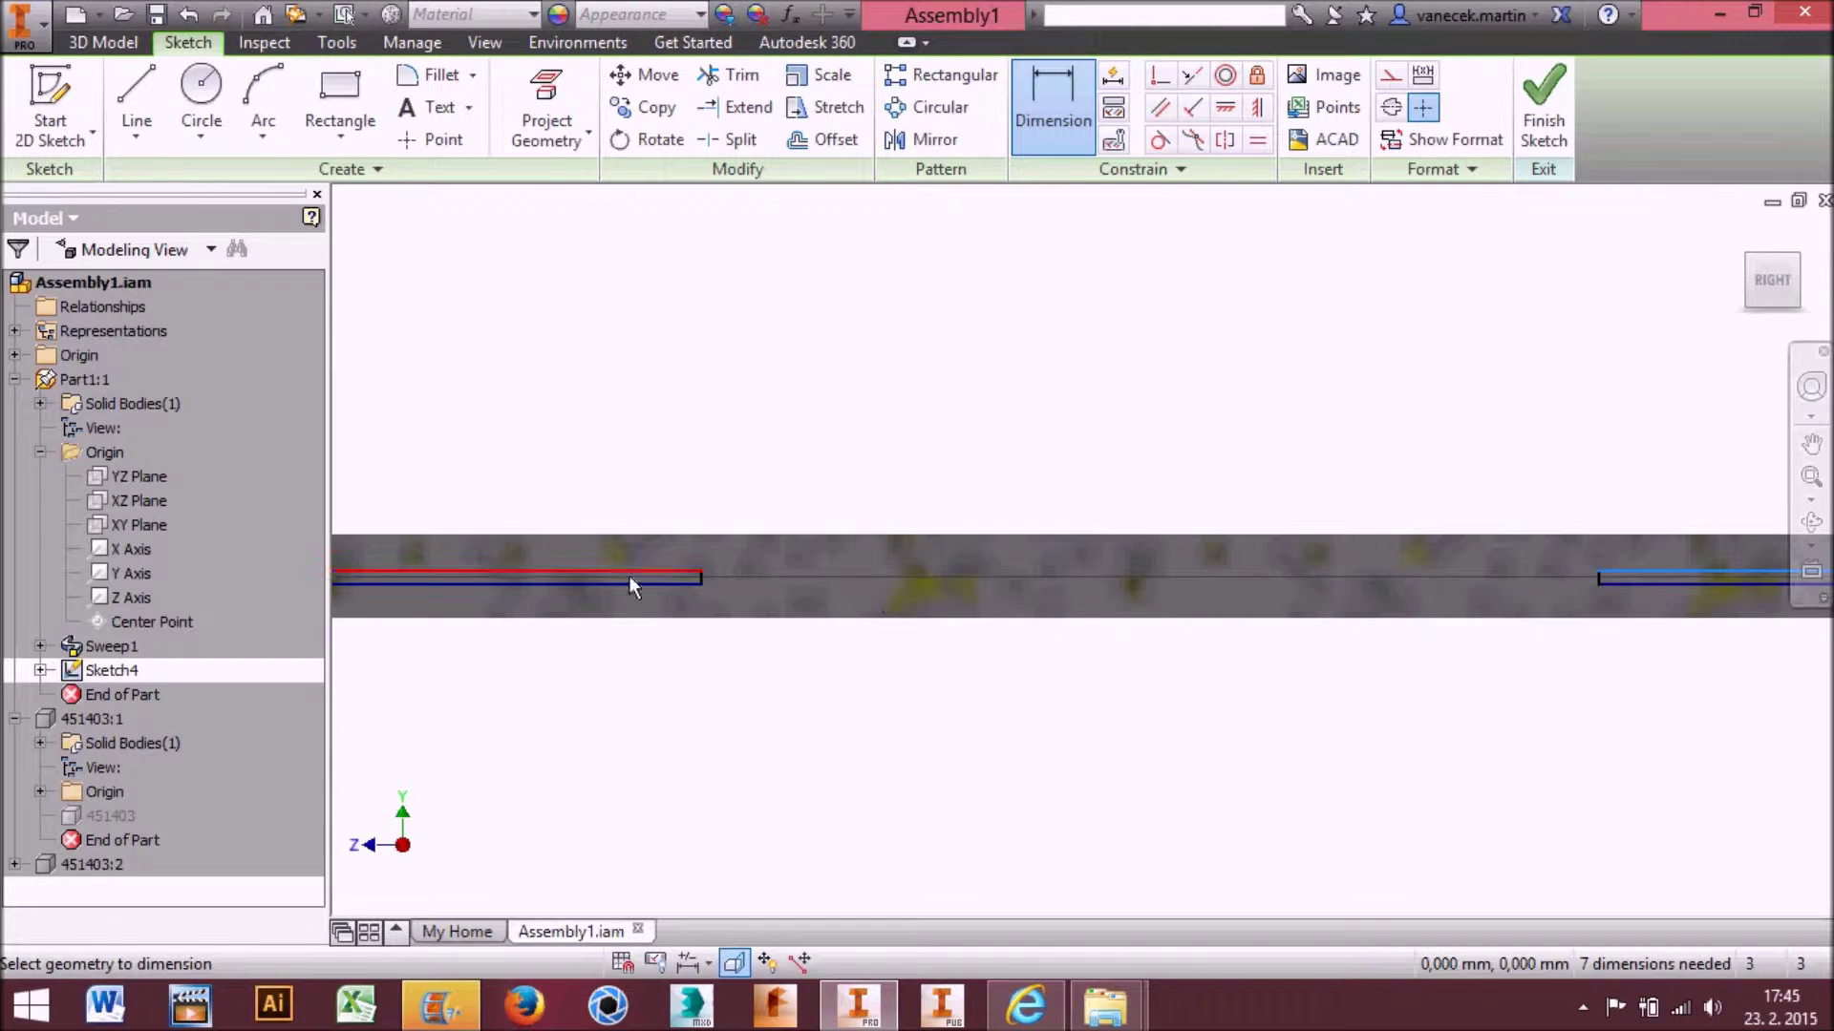
pyautogui.click(691, 582)
pyautogui.scroll(-2, 1262, 652)
pyautogui.moveTo(1776, 692); pyautogui.dragTo(1003, 698, button='middle')
pyautogui.moveTo(1370, 699); pyautogui.dragTo(452, 722, button='middle')
pyautogui.moveTo(1691, 722); pyautogui.dragTo(697, 723, button='middle')
pyautogui.moveTo(1552, 690); pyautogui.dragTo(925, 709, button='middle')
pyautogui.scroll(-2, 1041, 736)
pyautogui.moveTo(1042, 735); pyautogui.dragTo(1703, 679, button='middle')
pyautogui.moveTo(683, 695); pyautogui.dragTo(1027, 668, button='middle')
pyautogui.scroll(3, 1345, 665)
pyautogui.press('Escape')
# Lengthen the third rectangle by moving its near end edge towards the bar's open end
pyautogui.moveTo(1436, 558); pyautogui.dragTo(769, 621)
pyautogui.scroll(-3, 772, 628)
pyautogui.moveTo(776, 630); pyautogui.dragTo(1213, 641, button='middle')
pyautogui.moveTo(692, 717); pyautogui.dragTo(1191, 699, button='middle')
pyautogui.scroll(3, 834, 610)
pyautogui.moveTo(835, 609); pyautogui.dragTo(941, 624, button='middle')
# Dimension the first rectangle's length as 400 mm
pyautogui.click(1048, 111)
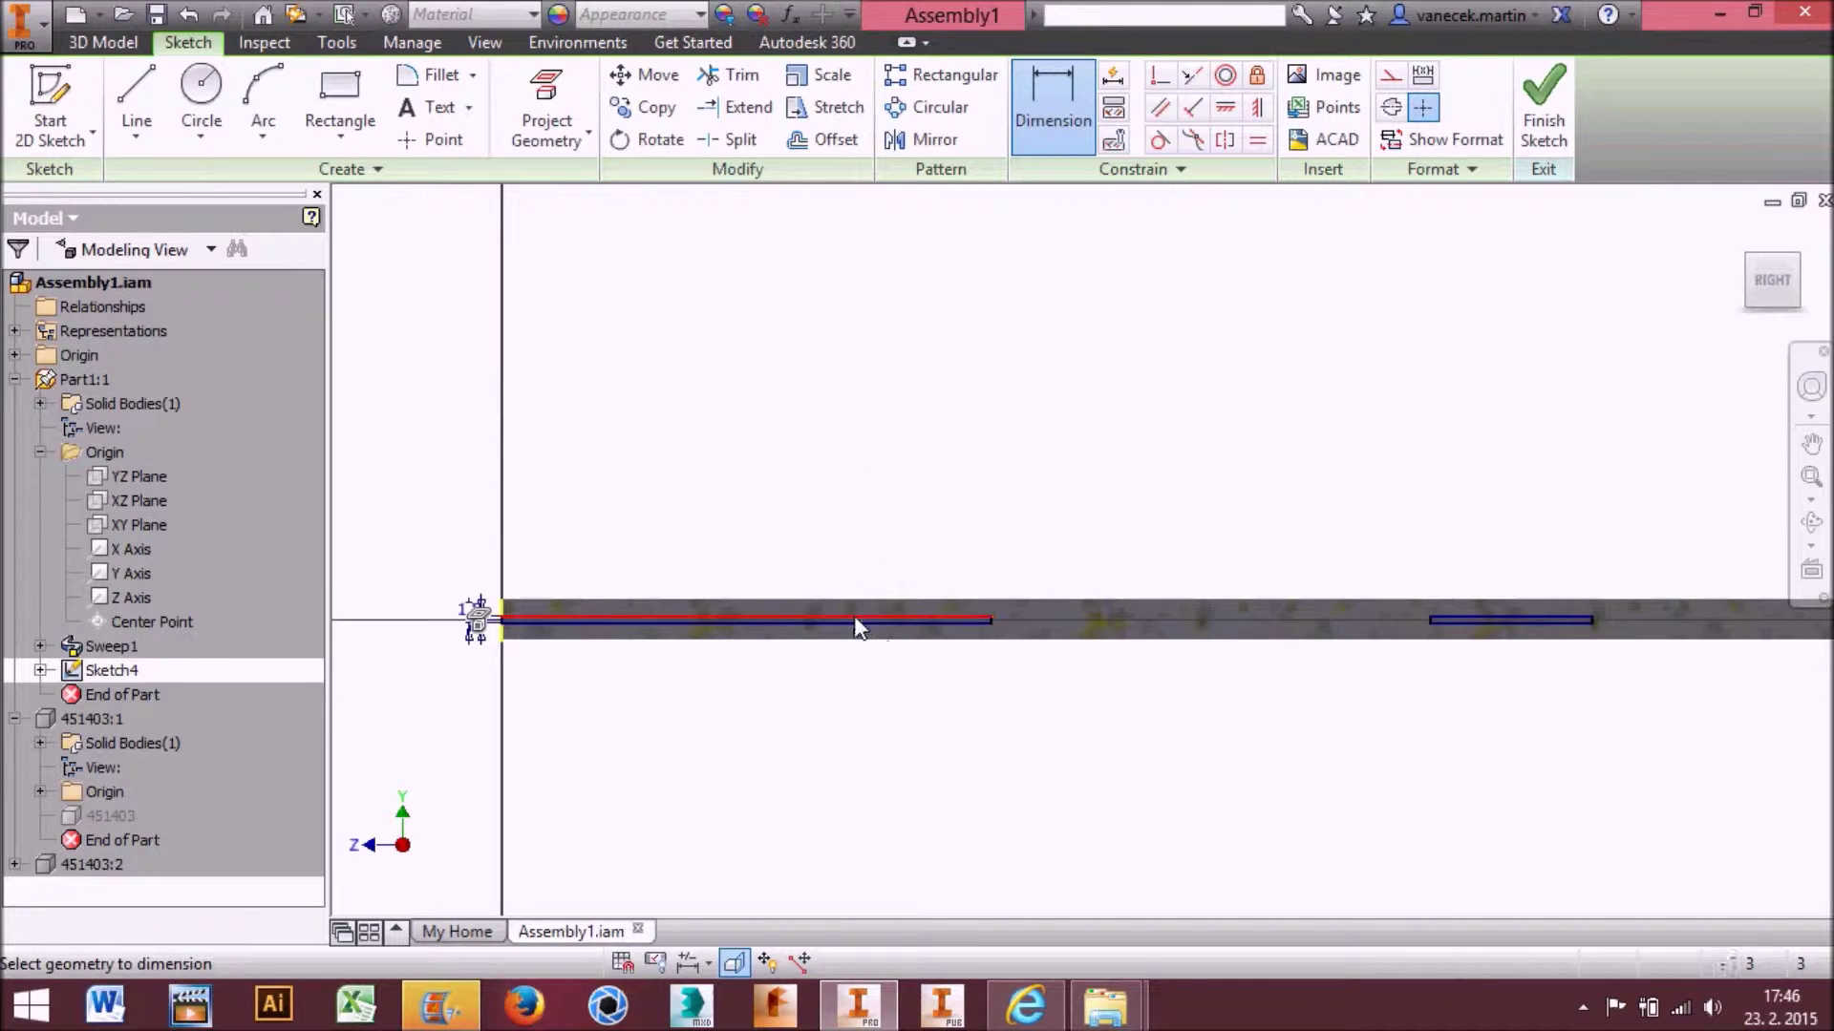
pyautogui.click(856, 623)
pyautogui.click(839, 483)
pyautogui.scroll(-2, 841, 485)
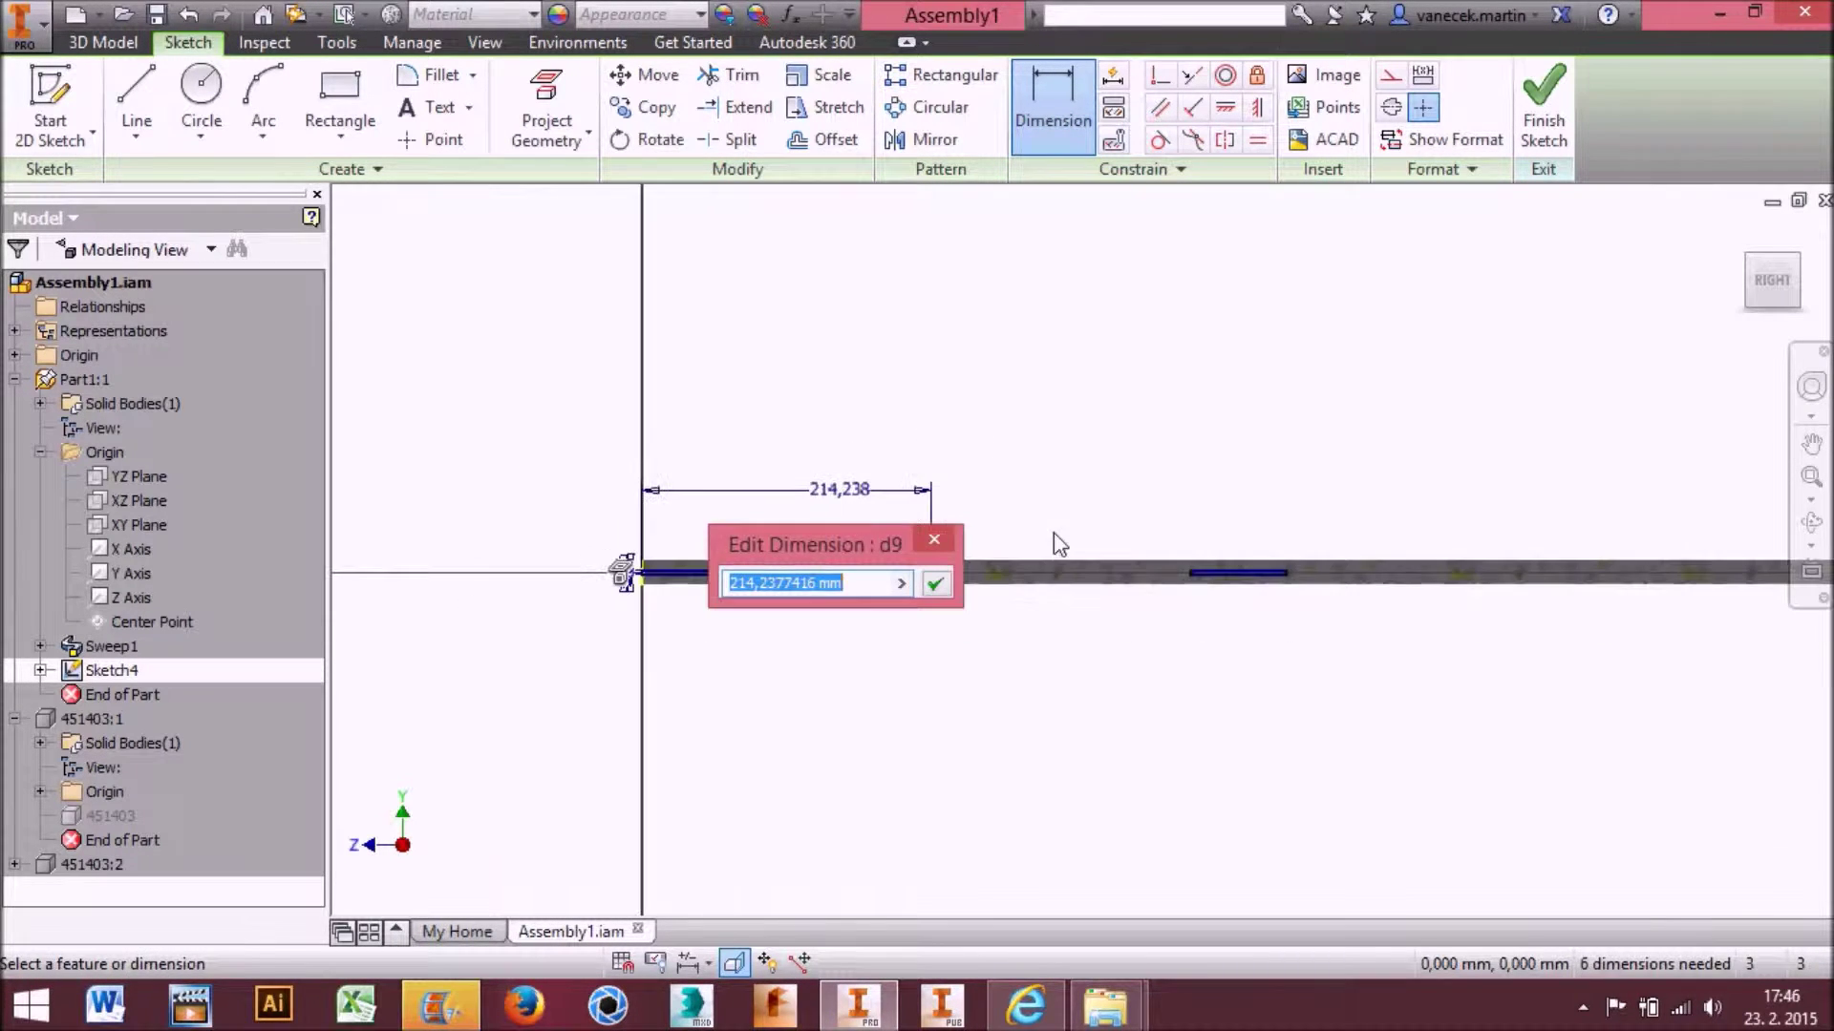
pyautogui.scroll(-3, 1053, 539)
pyautogui.moveTo(1055, 548); pyautogui.dragTo(834, 539, button='middle')
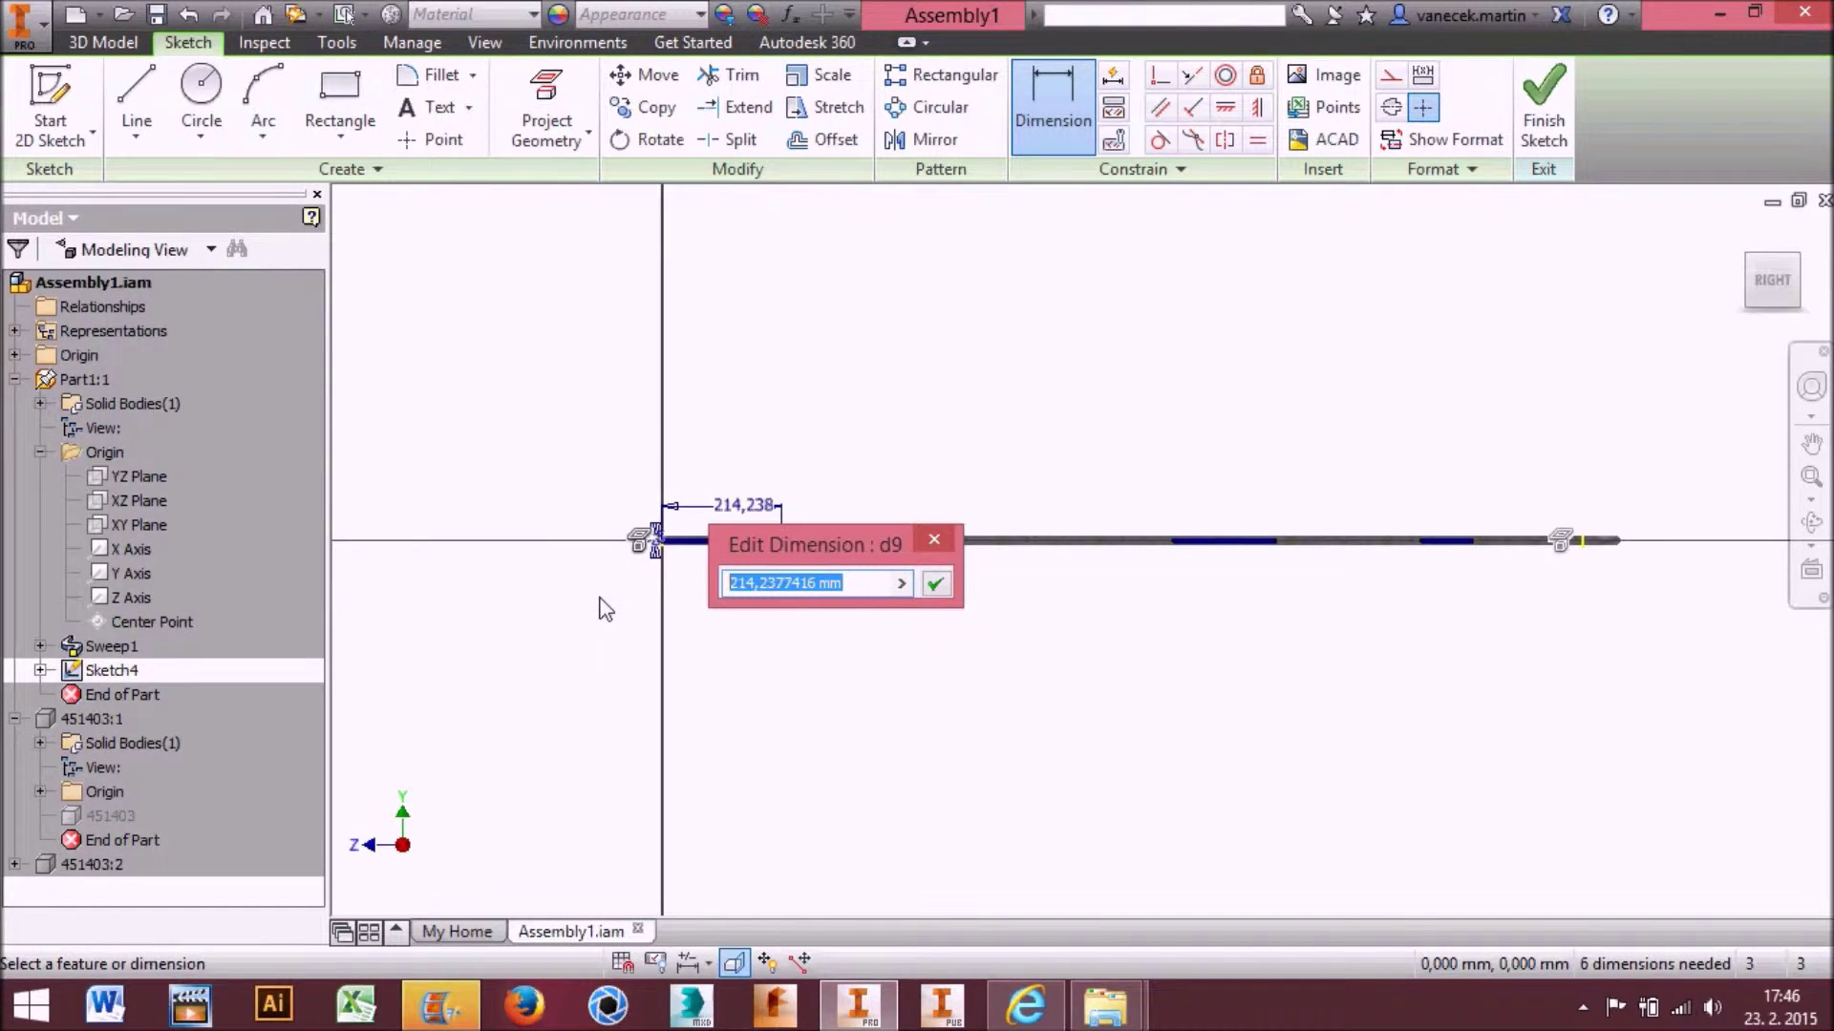
pyautogui.write('400')
pyautogui.press('Return')
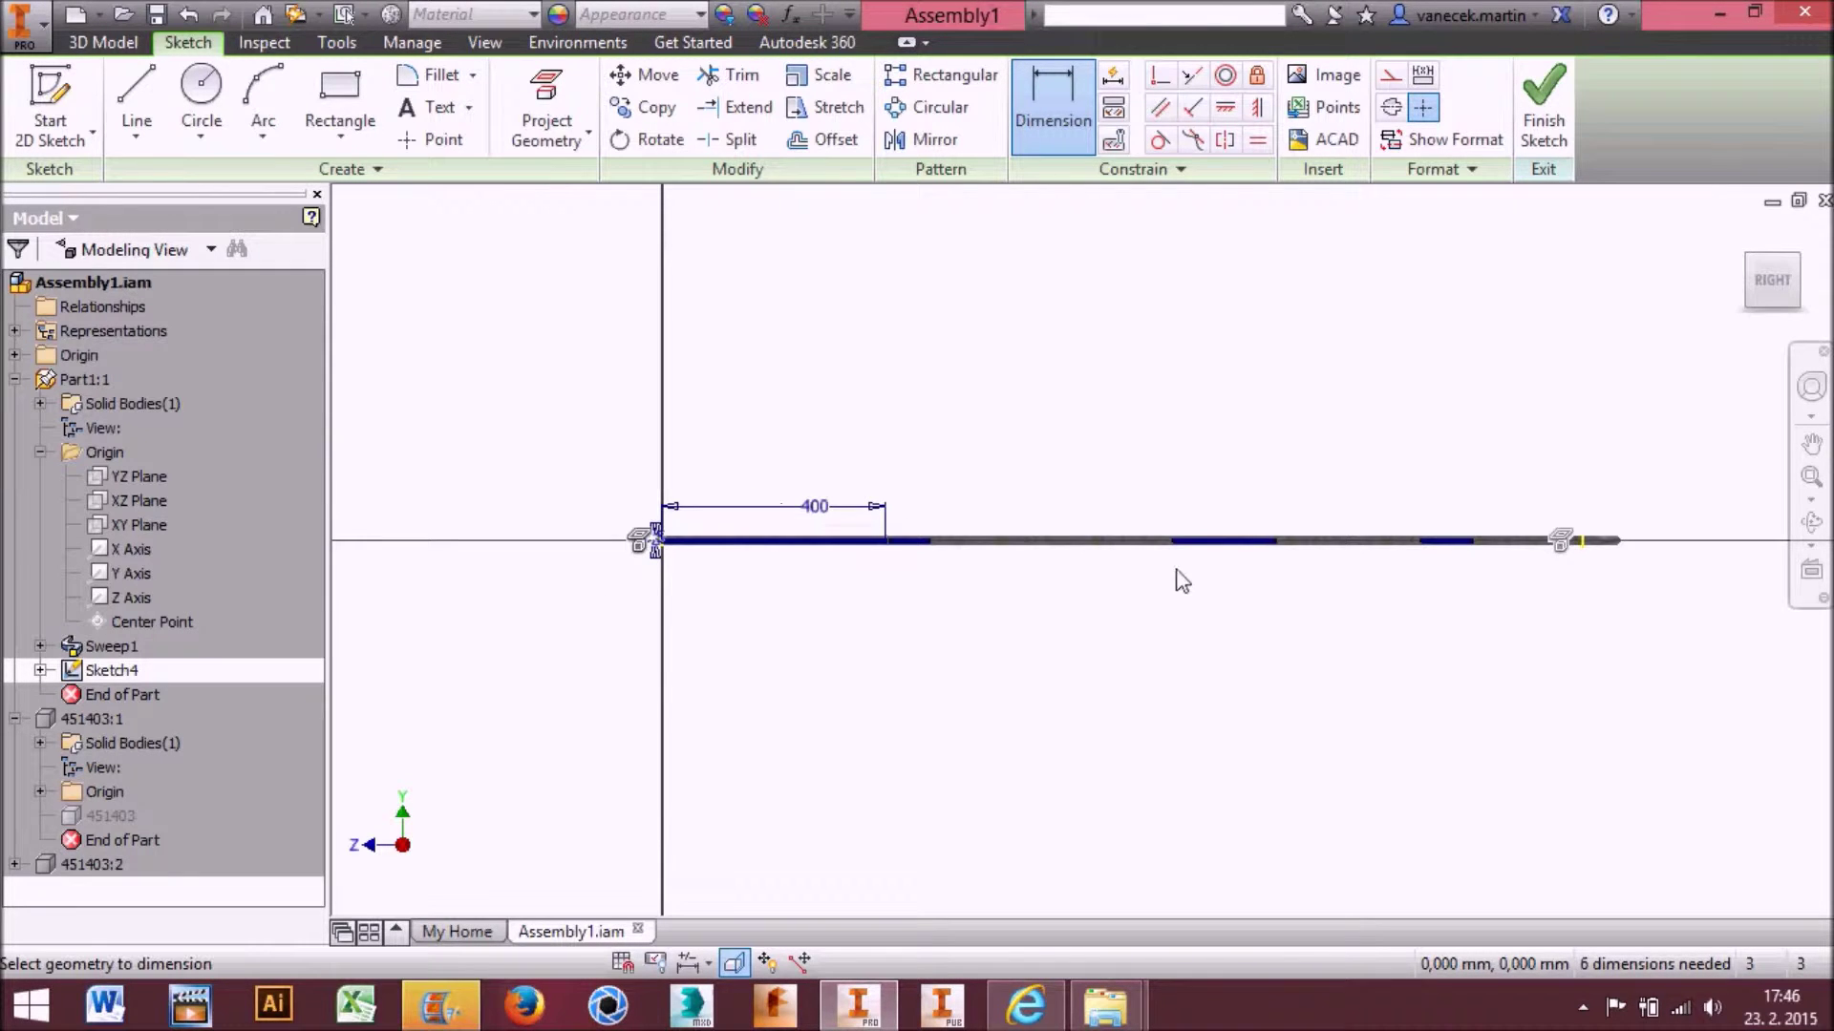
# Dimension the gap between the first and second rectangles as 200 mm
pyautogui.scroll(2, 1173, 585)
pyautogui.scroll(5, 752, 539)
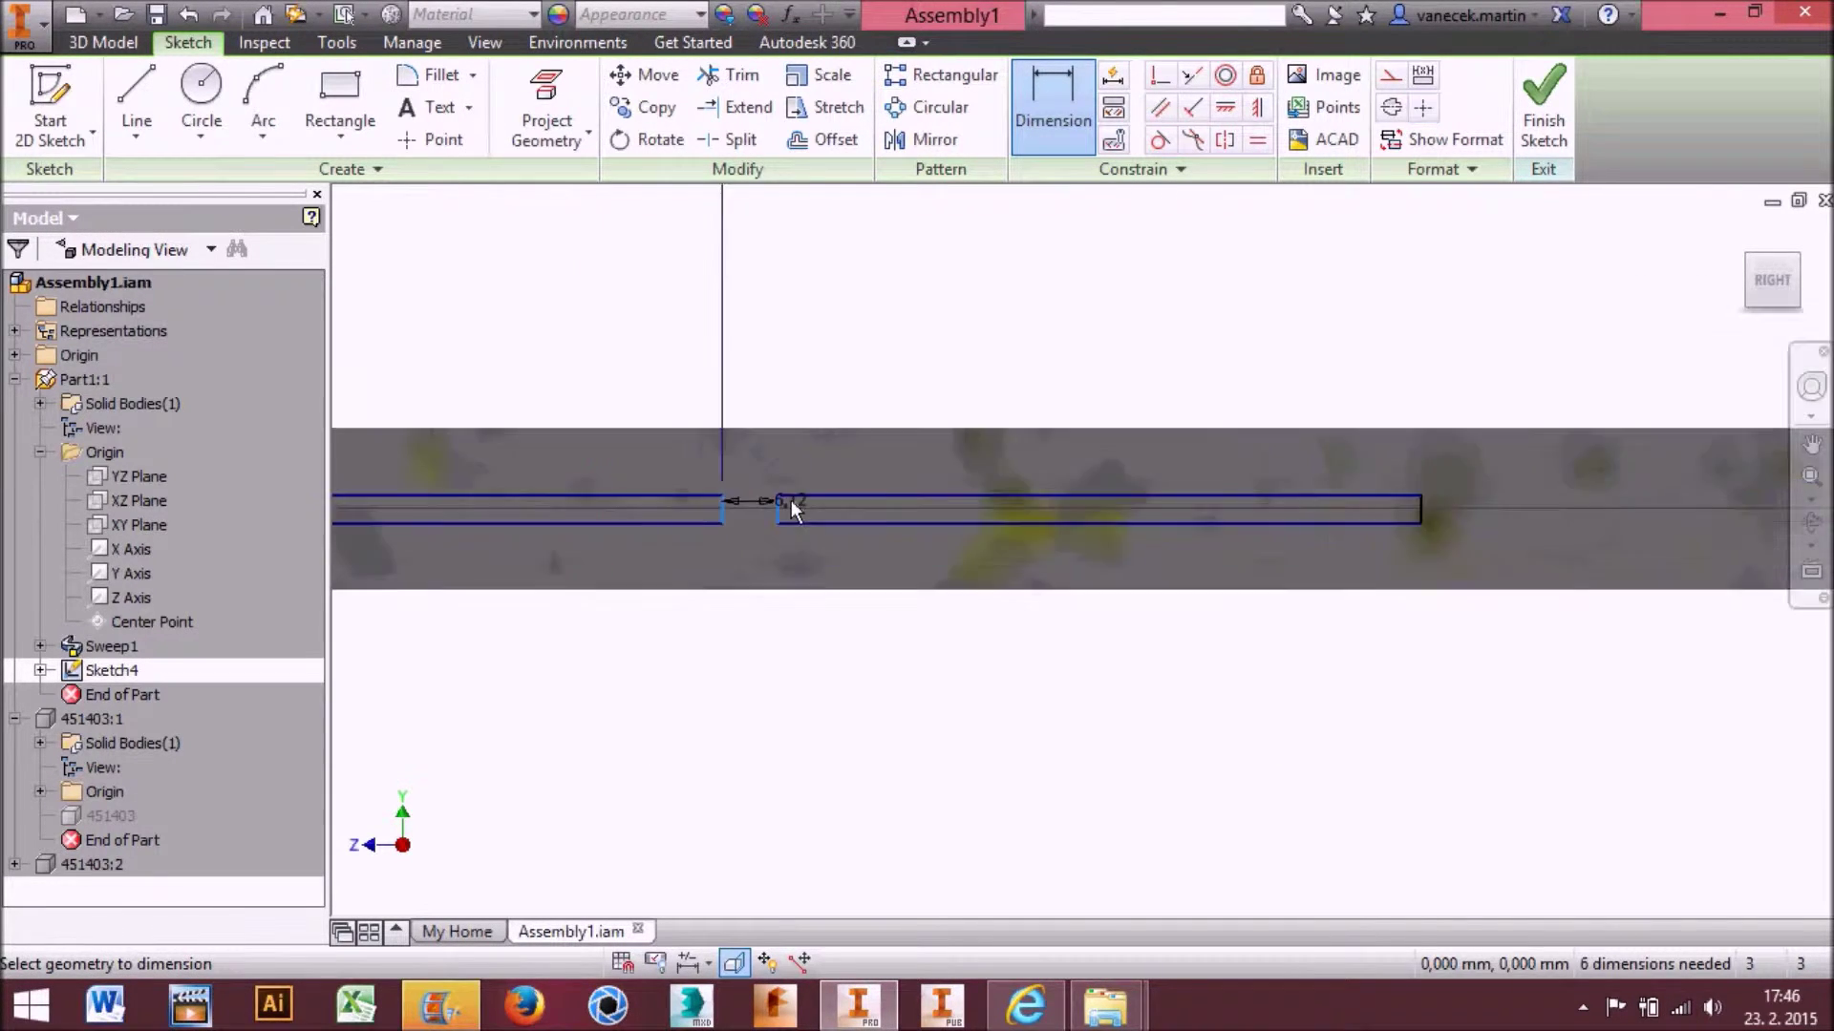
pyautogui.scroll(-3, 791, 500)
pyautogui.click(830, 508)
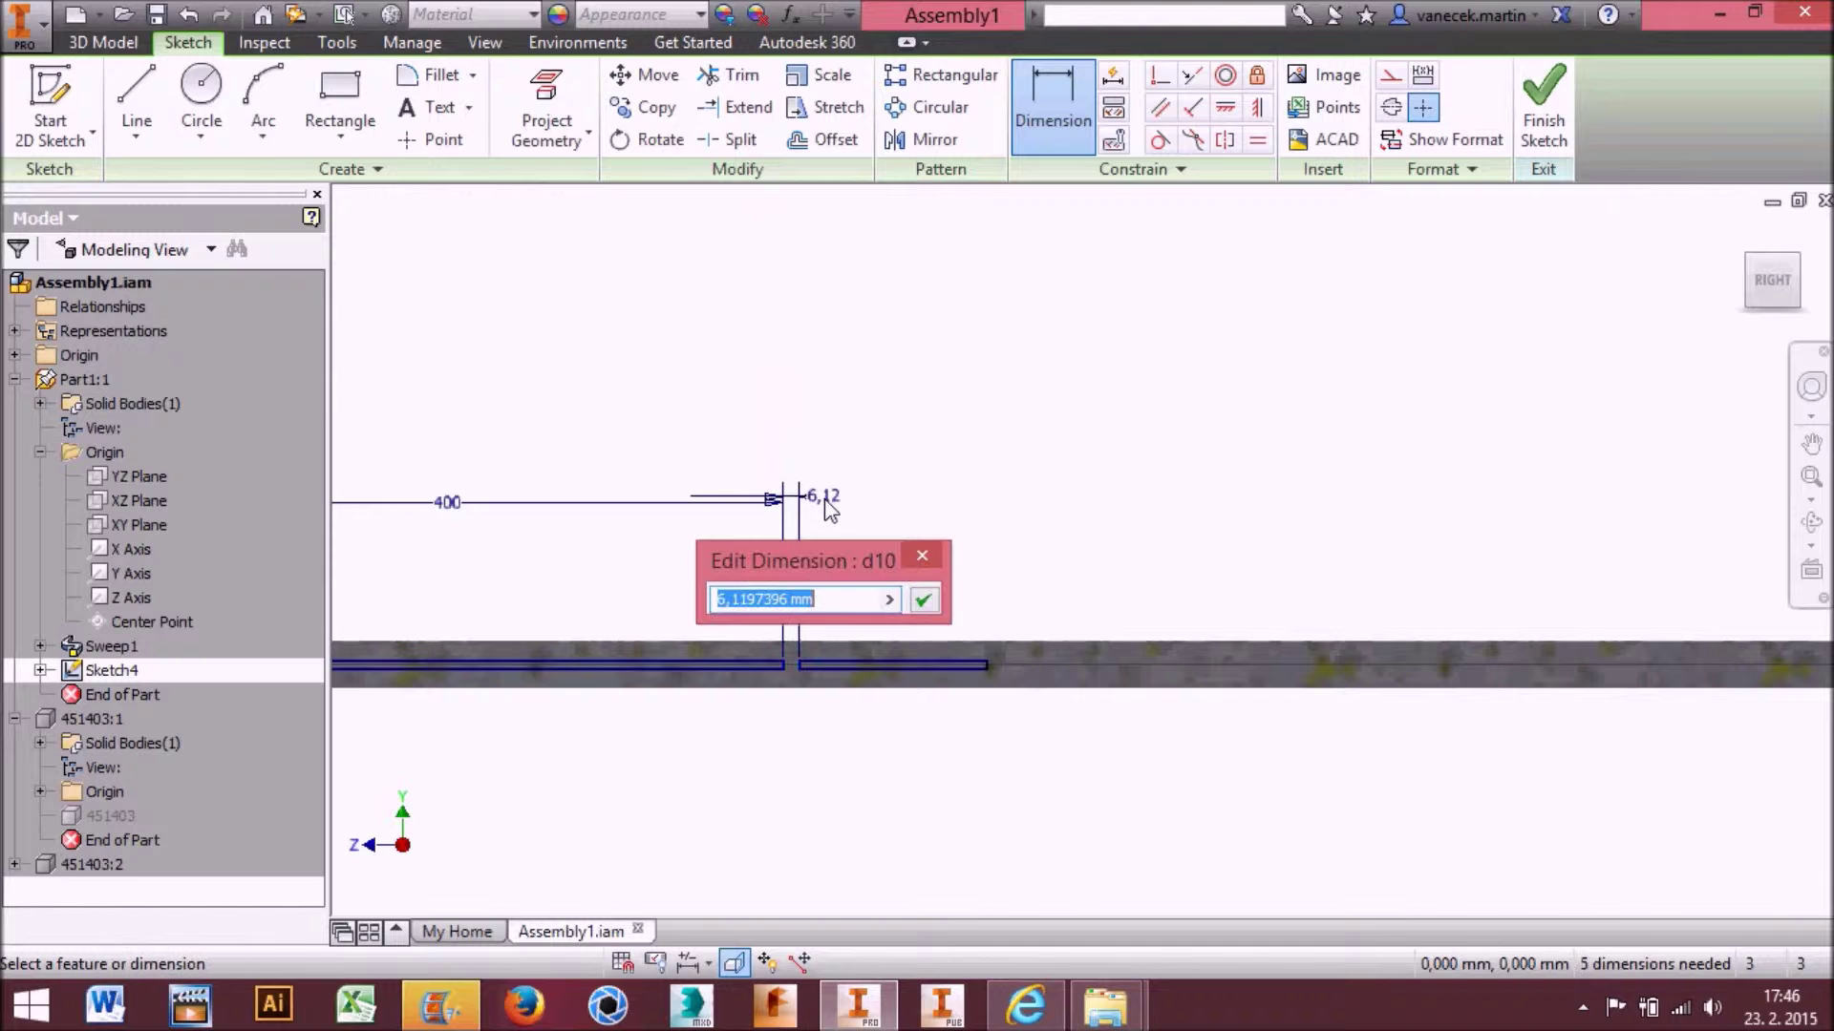
pyautogui.write('200')
pyautogui.press('Return')
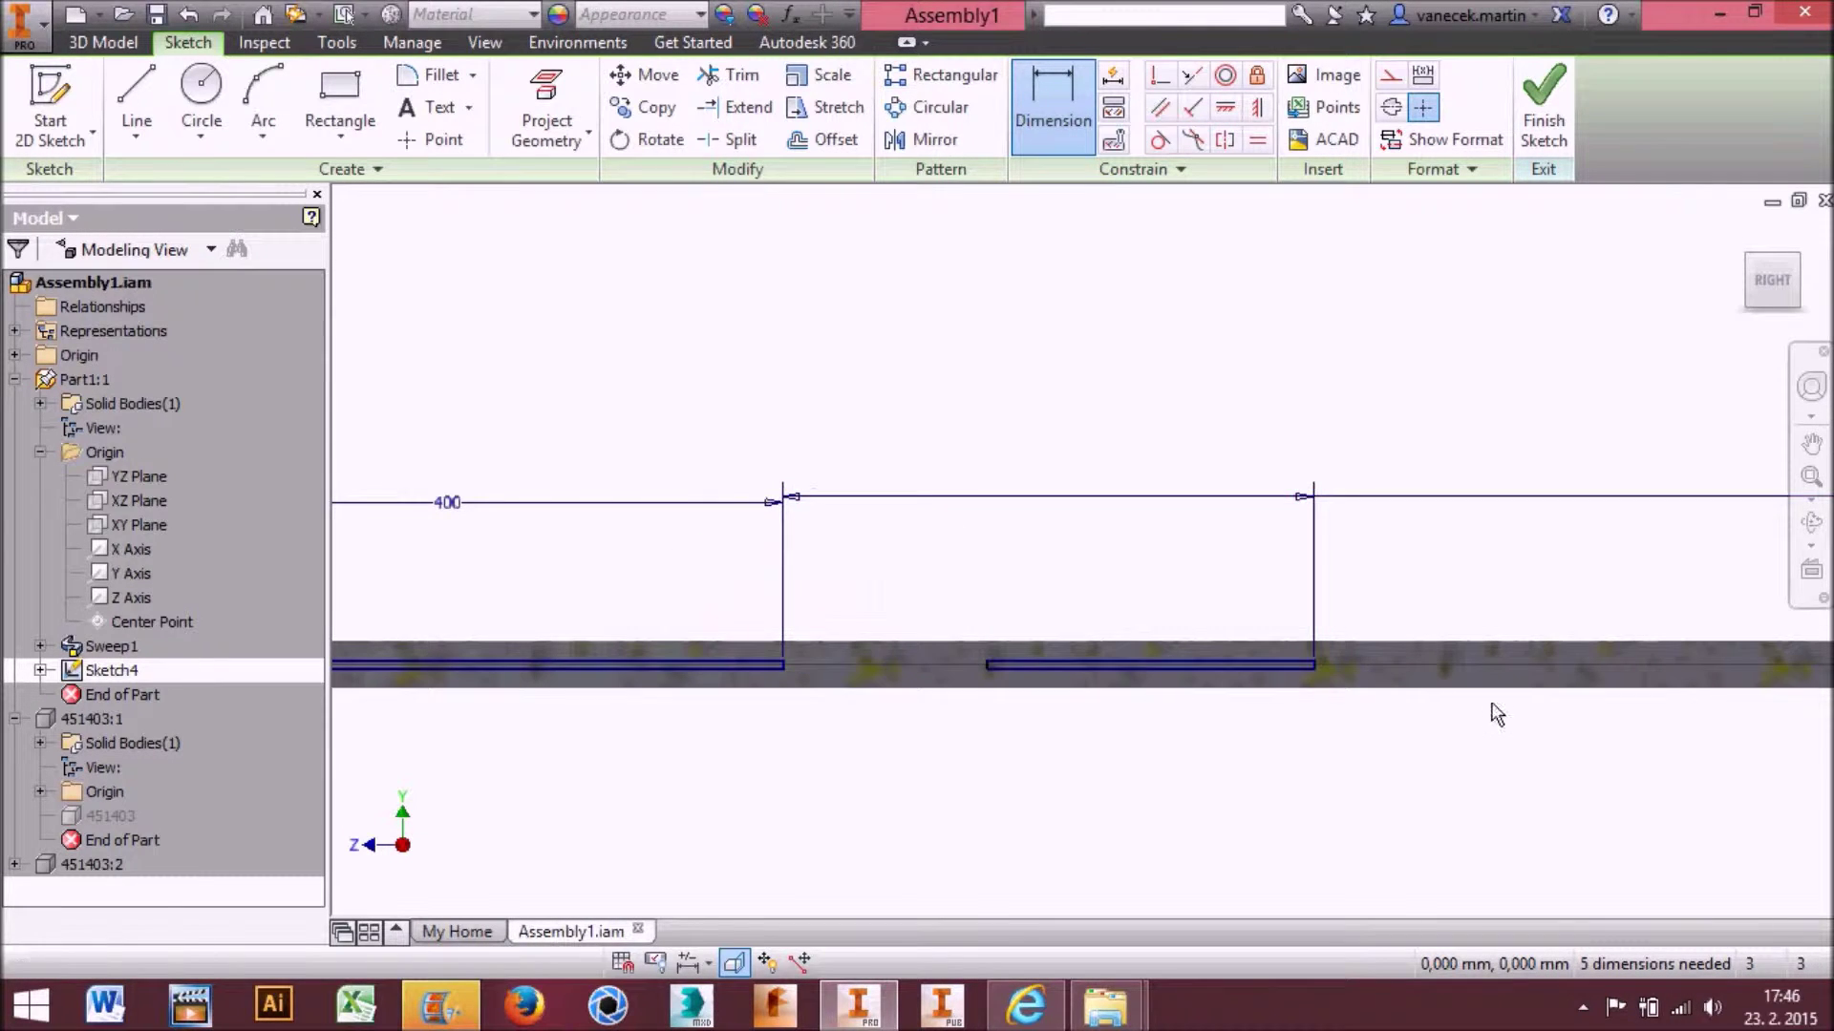
pyautogui.scroll(3, 932, 712)
pyautogui.click(934, 720)
pyautogui.scroll(-2, 890, 554)
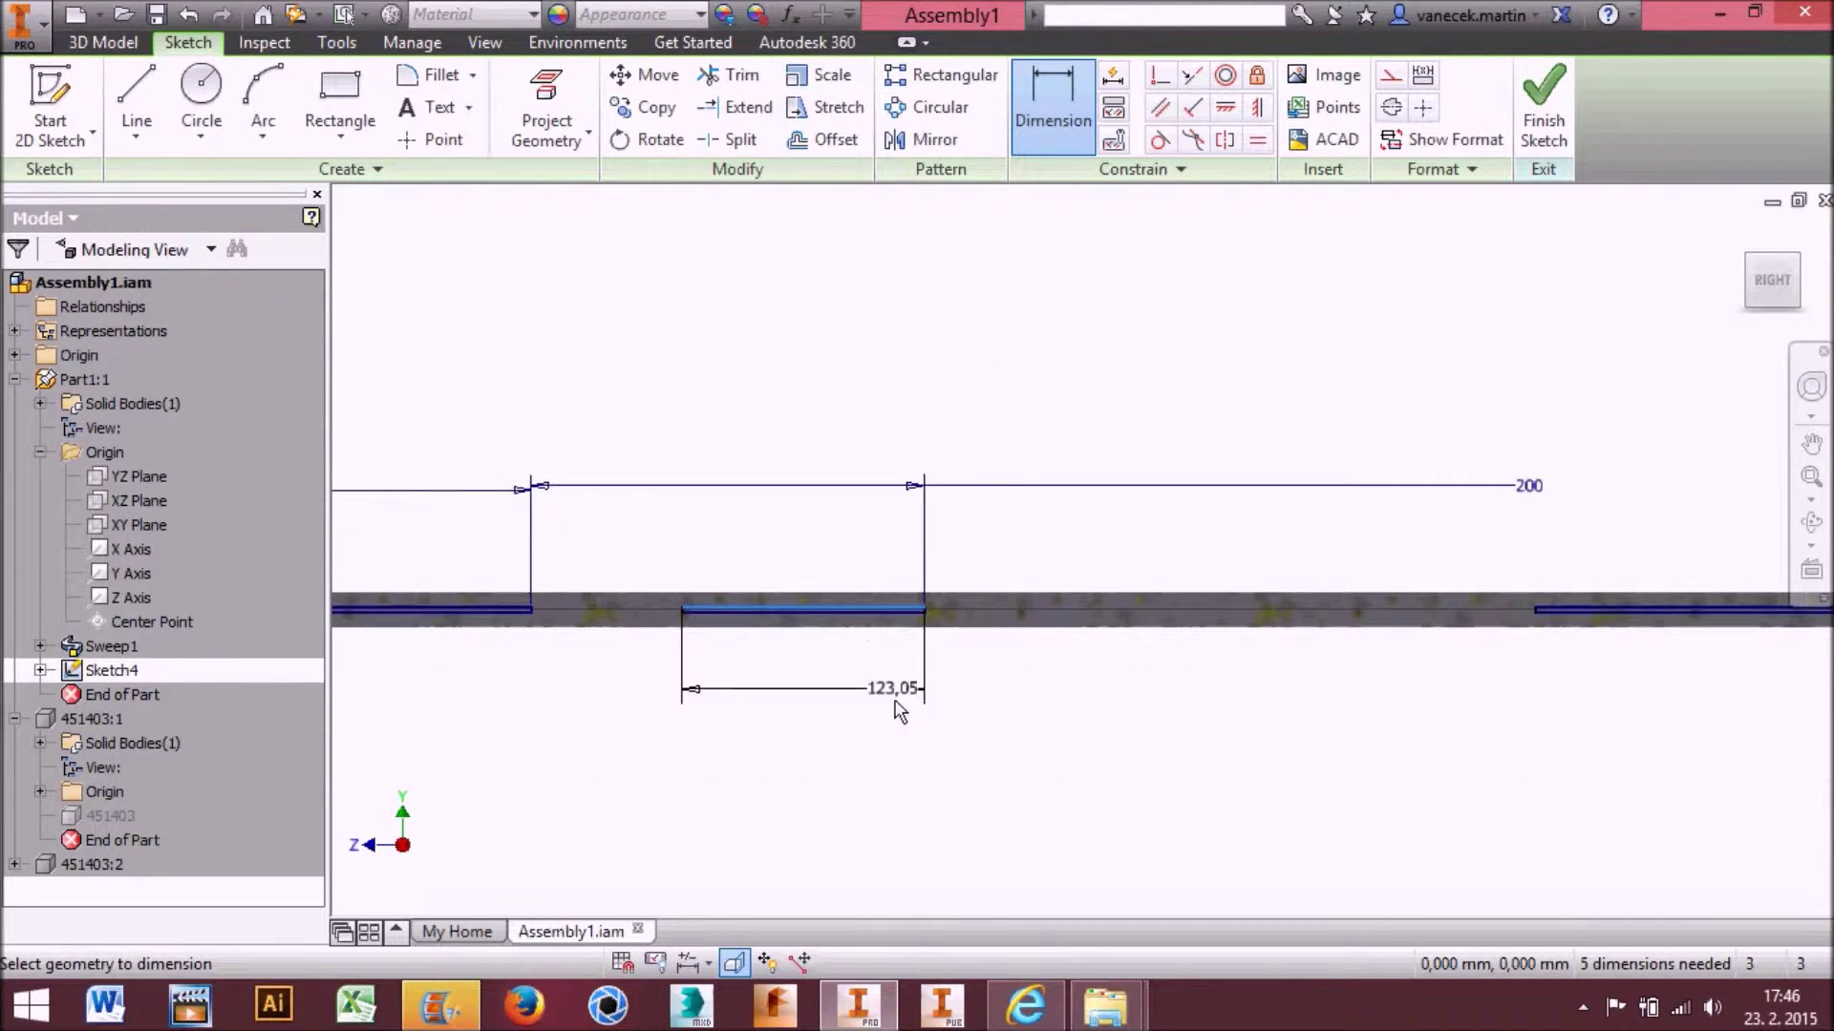
pyautogui.press('Escape')
# Move the second rectangle's free end edge past its dimensioned edge, towards the rounded end, making the rectangle about 37 mm long
pyautogui.scroll(5, 768, 663)
pyautogui.moveTo(633, 552); pyautogui.dragTo(1760, 528)
pyautogui.moveTo(1294, 595); pyautogui.dragTo(1014, 599, button='middle')
pyautogui.moveTo(1015, 598); pyautogui.dragTo(611, 521)
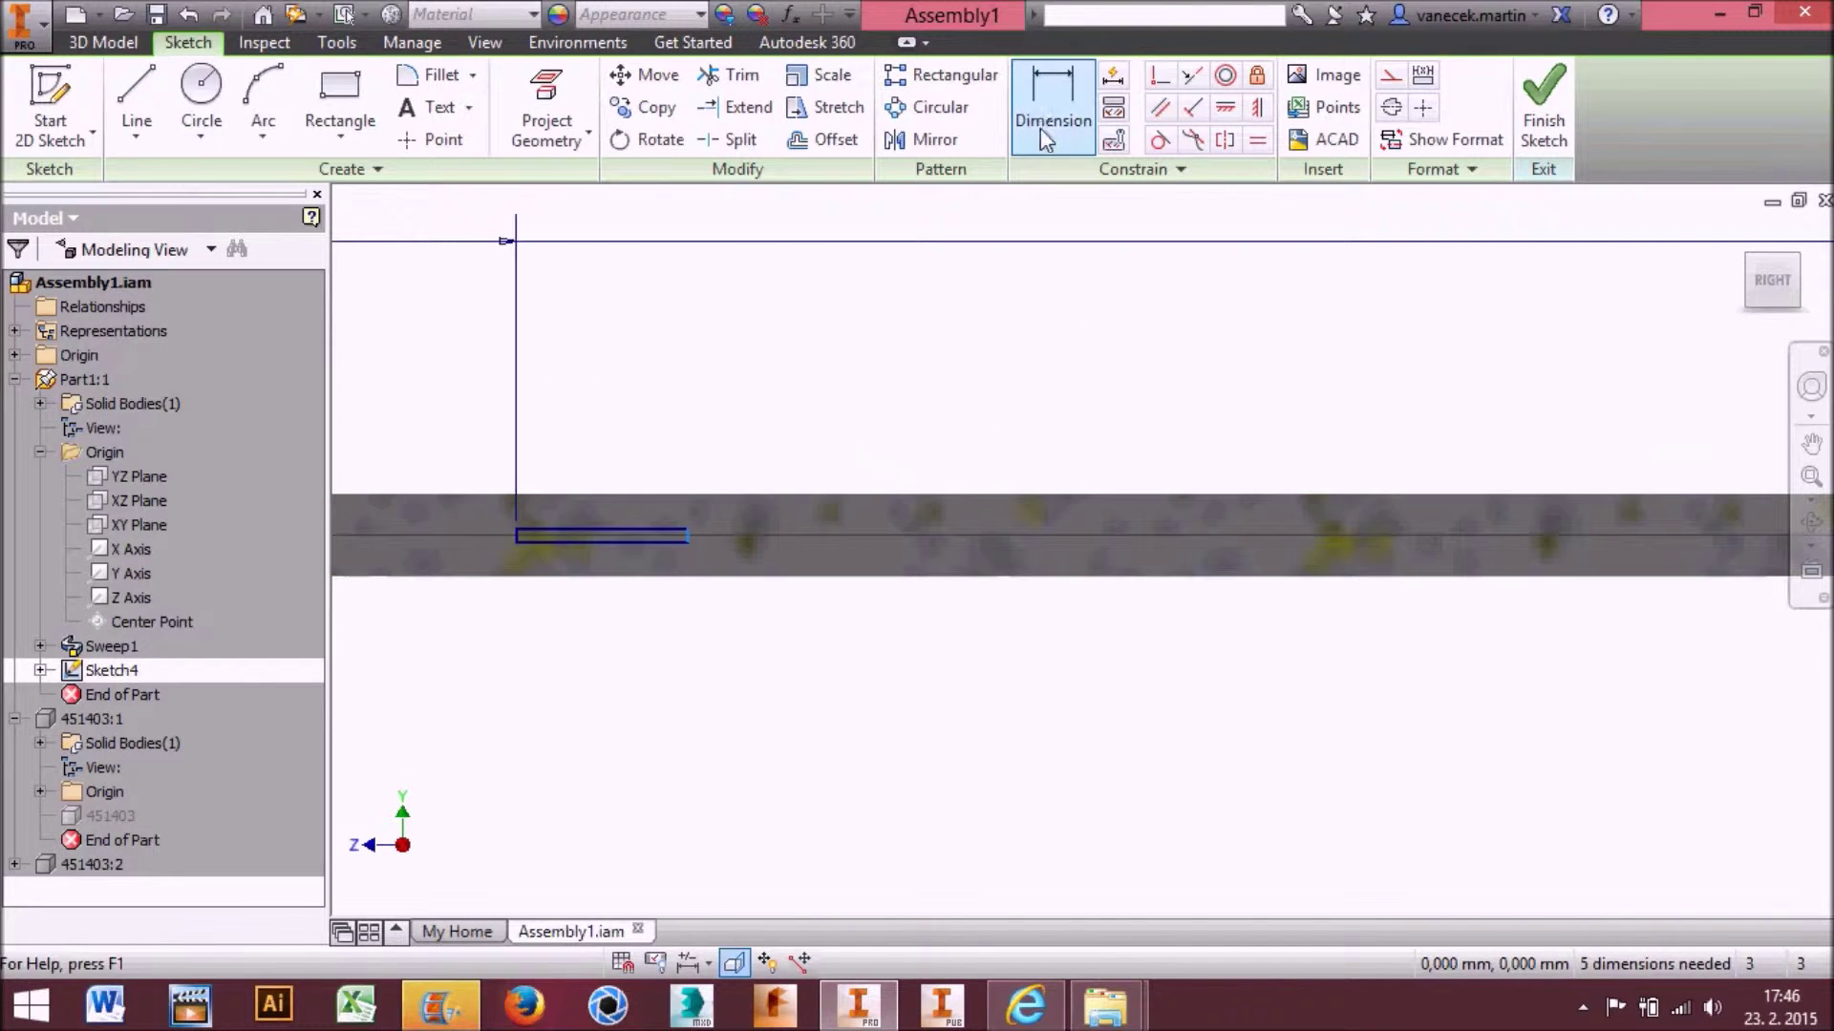
# Dimension the second rectangle's length as 150 mm
pyautogui.click(640, 546)
pyautogui.click(666, 678)
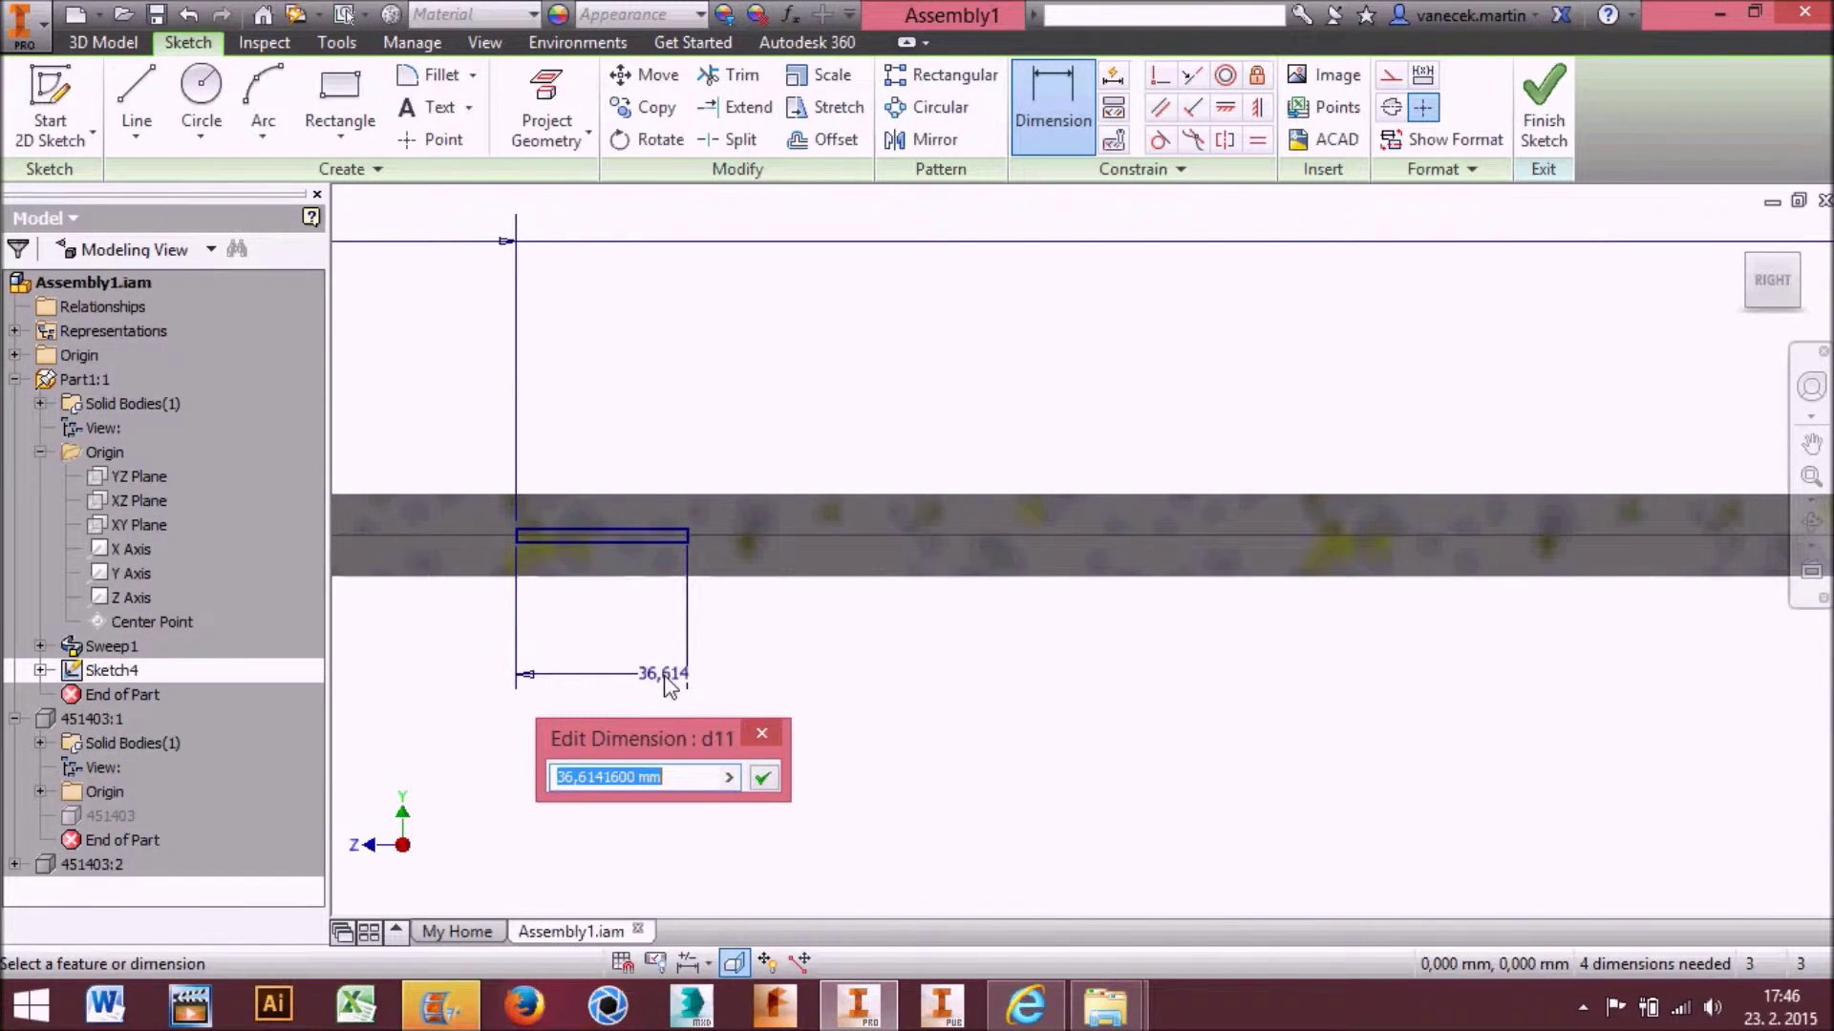
pyautogui.write('150')
pyautogui.press('Return')
# Dimension the gap between the second and third rectangles as 200 mm
pyautogui.scroll(-2, 793, 622)
pyautogui.scroll(5, 1281, 634)
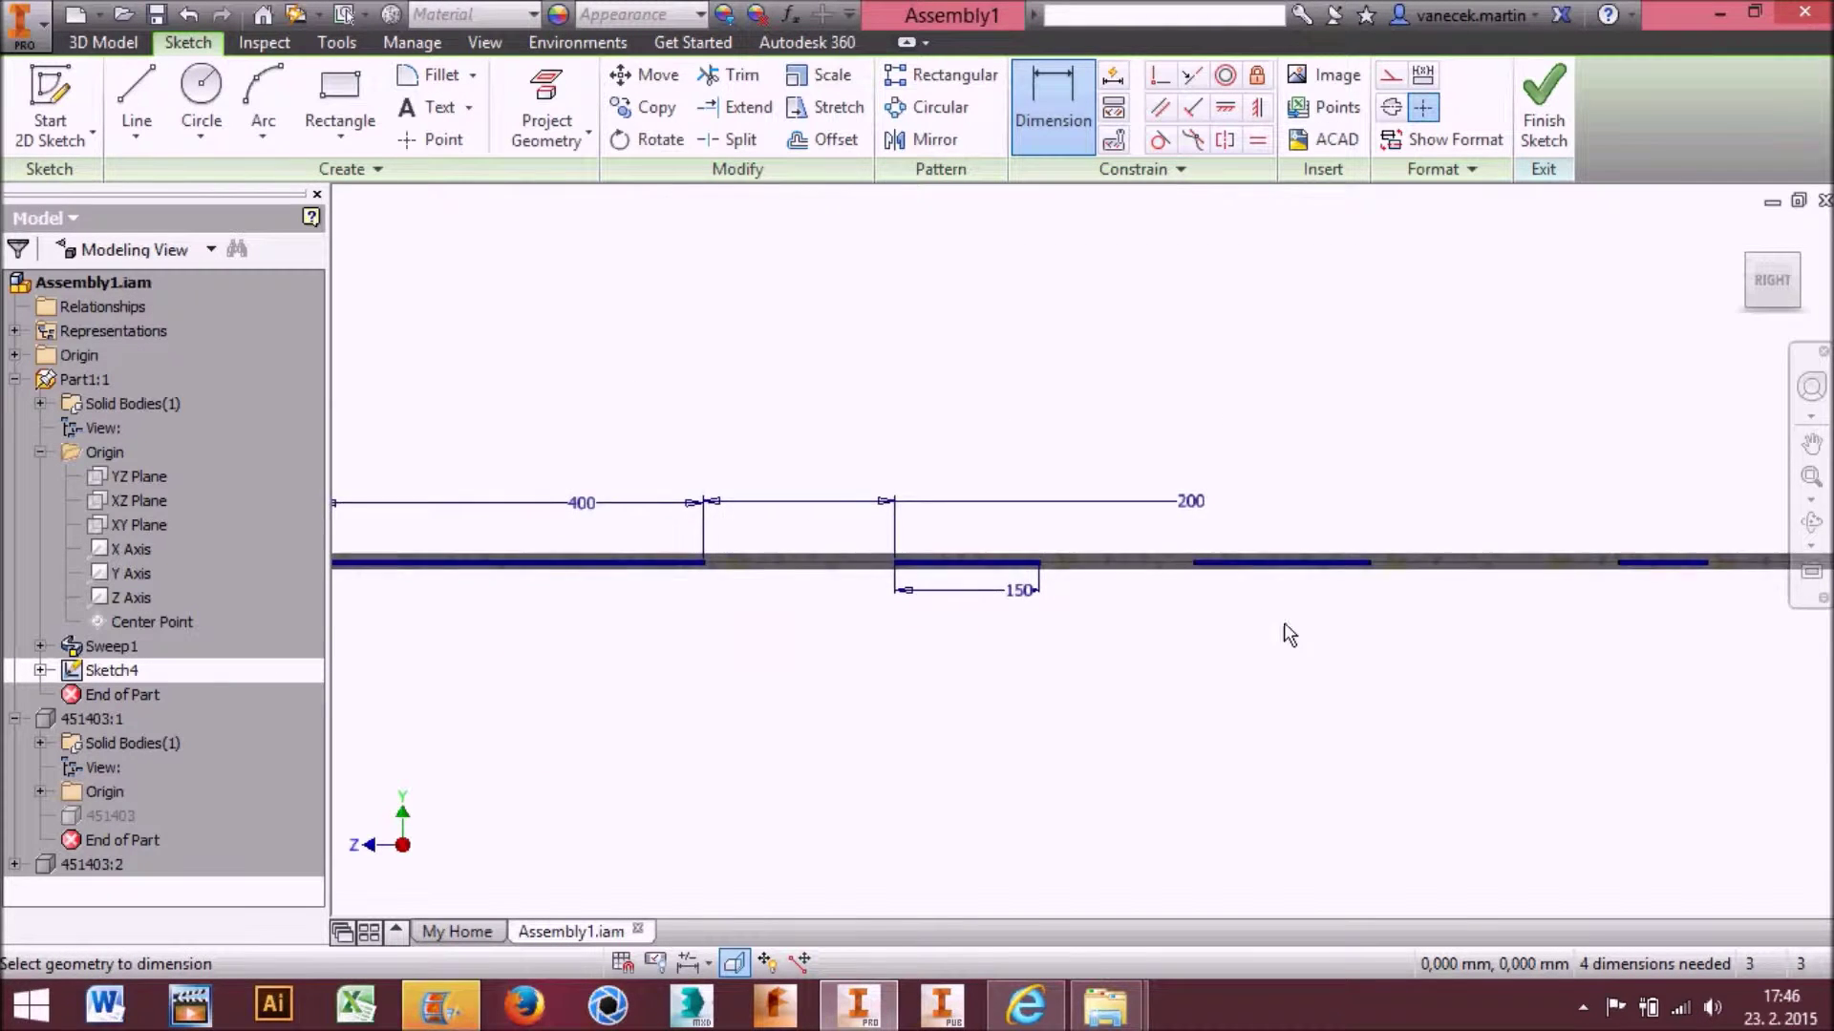
pyautogui.scroll(4, 964, 401)
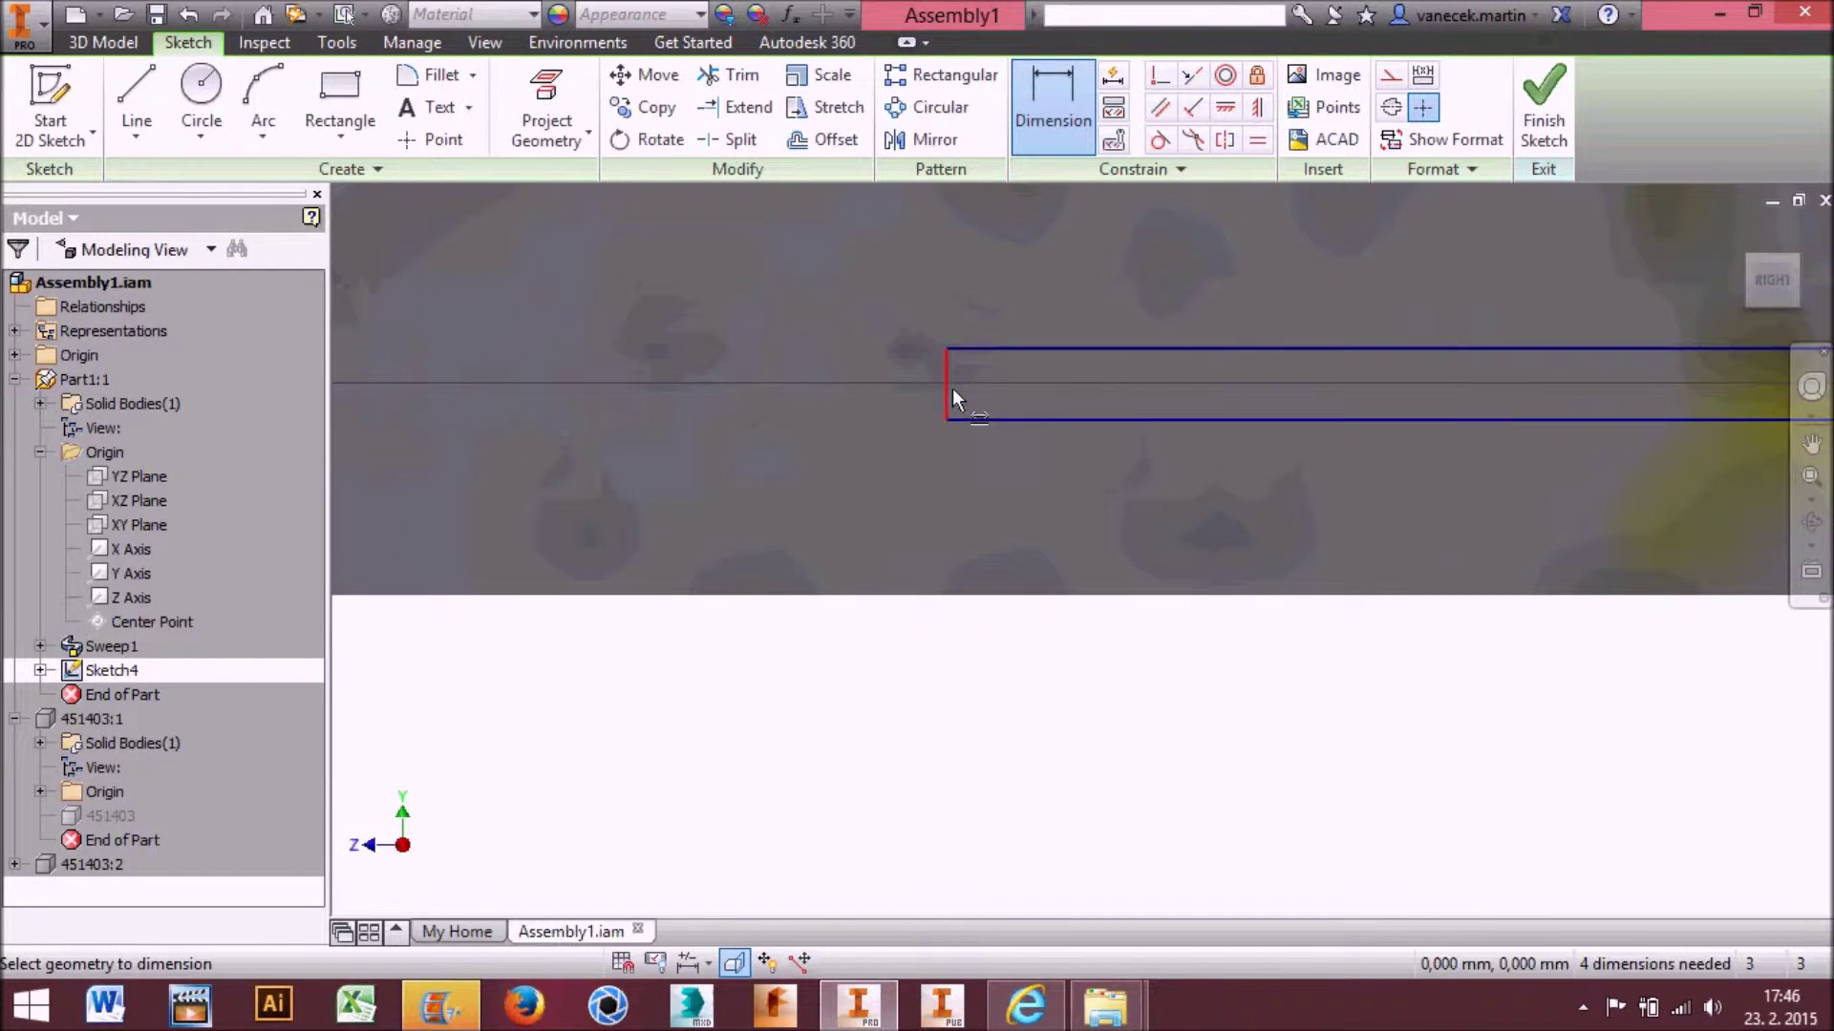
pyautogui.click(953, 388)
pyautogui.scroll(-3, 953, 388)
pyautogui.click(682, 305)
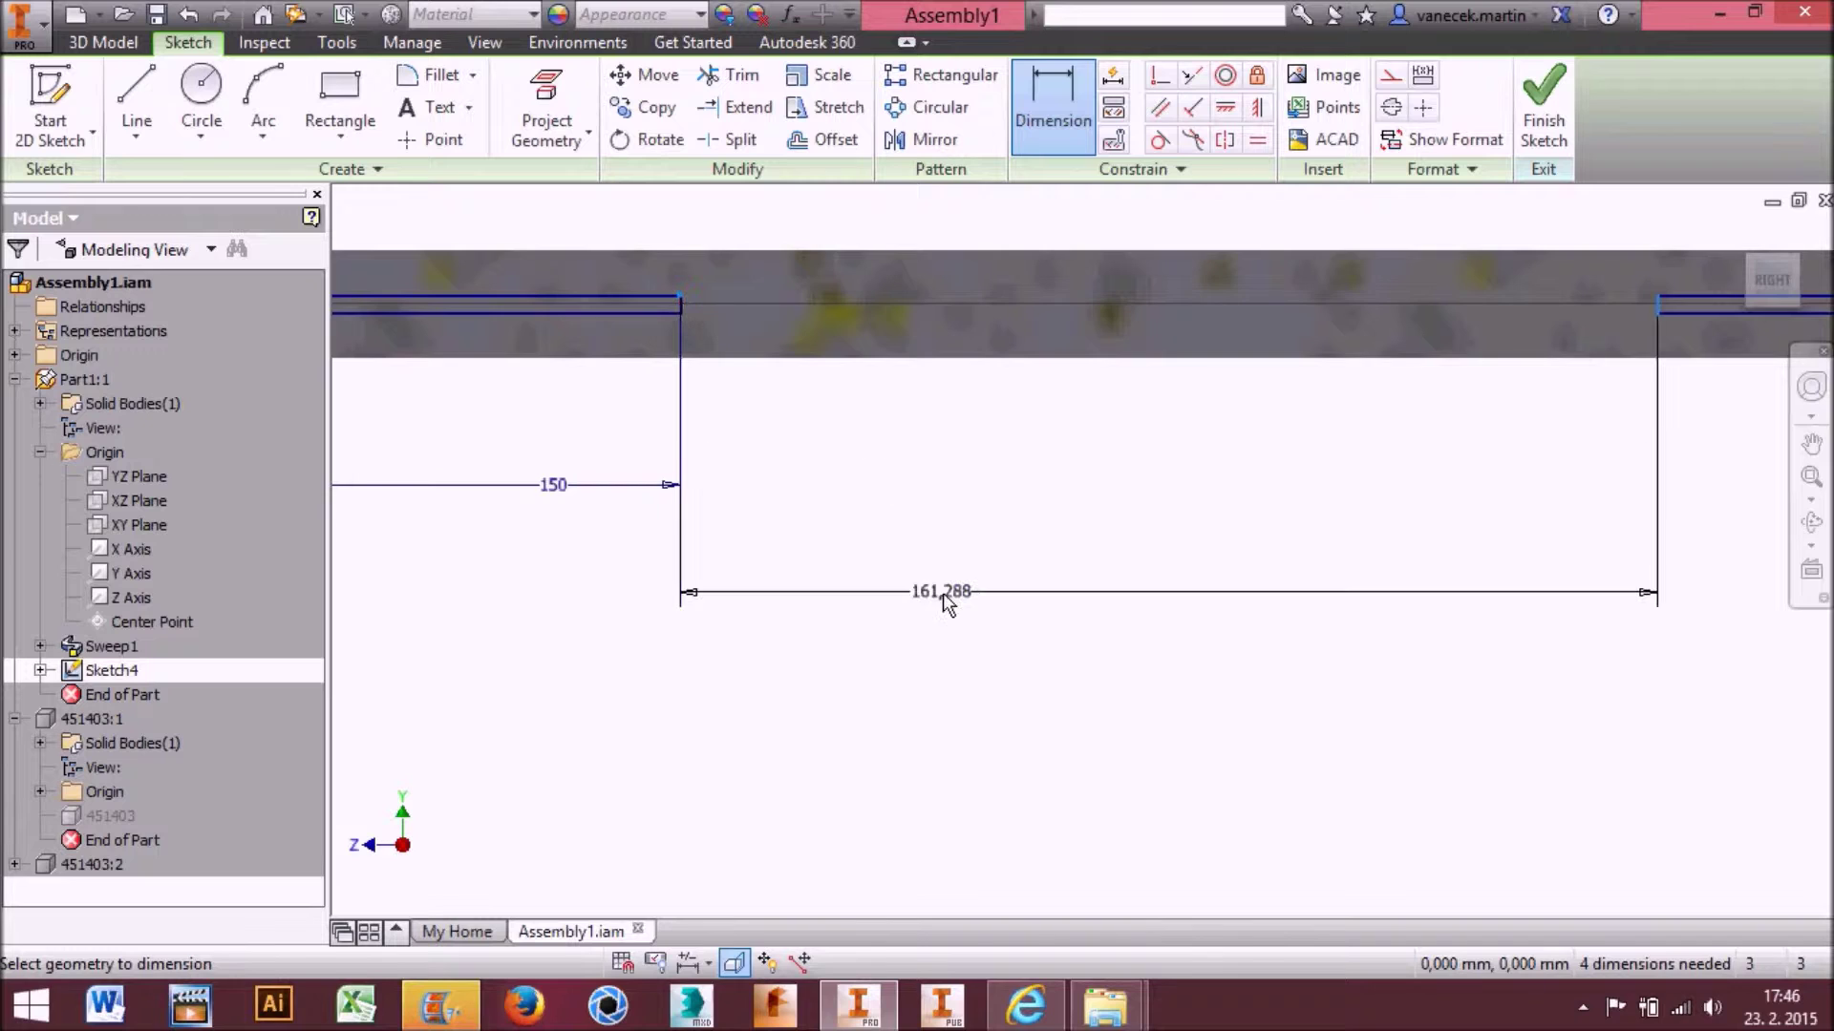
pyautogui.click(943, 593)
pyautogui.write('200')
pyautogui.press('Return')
pyautogui.scroll(-4, 1037, 582)
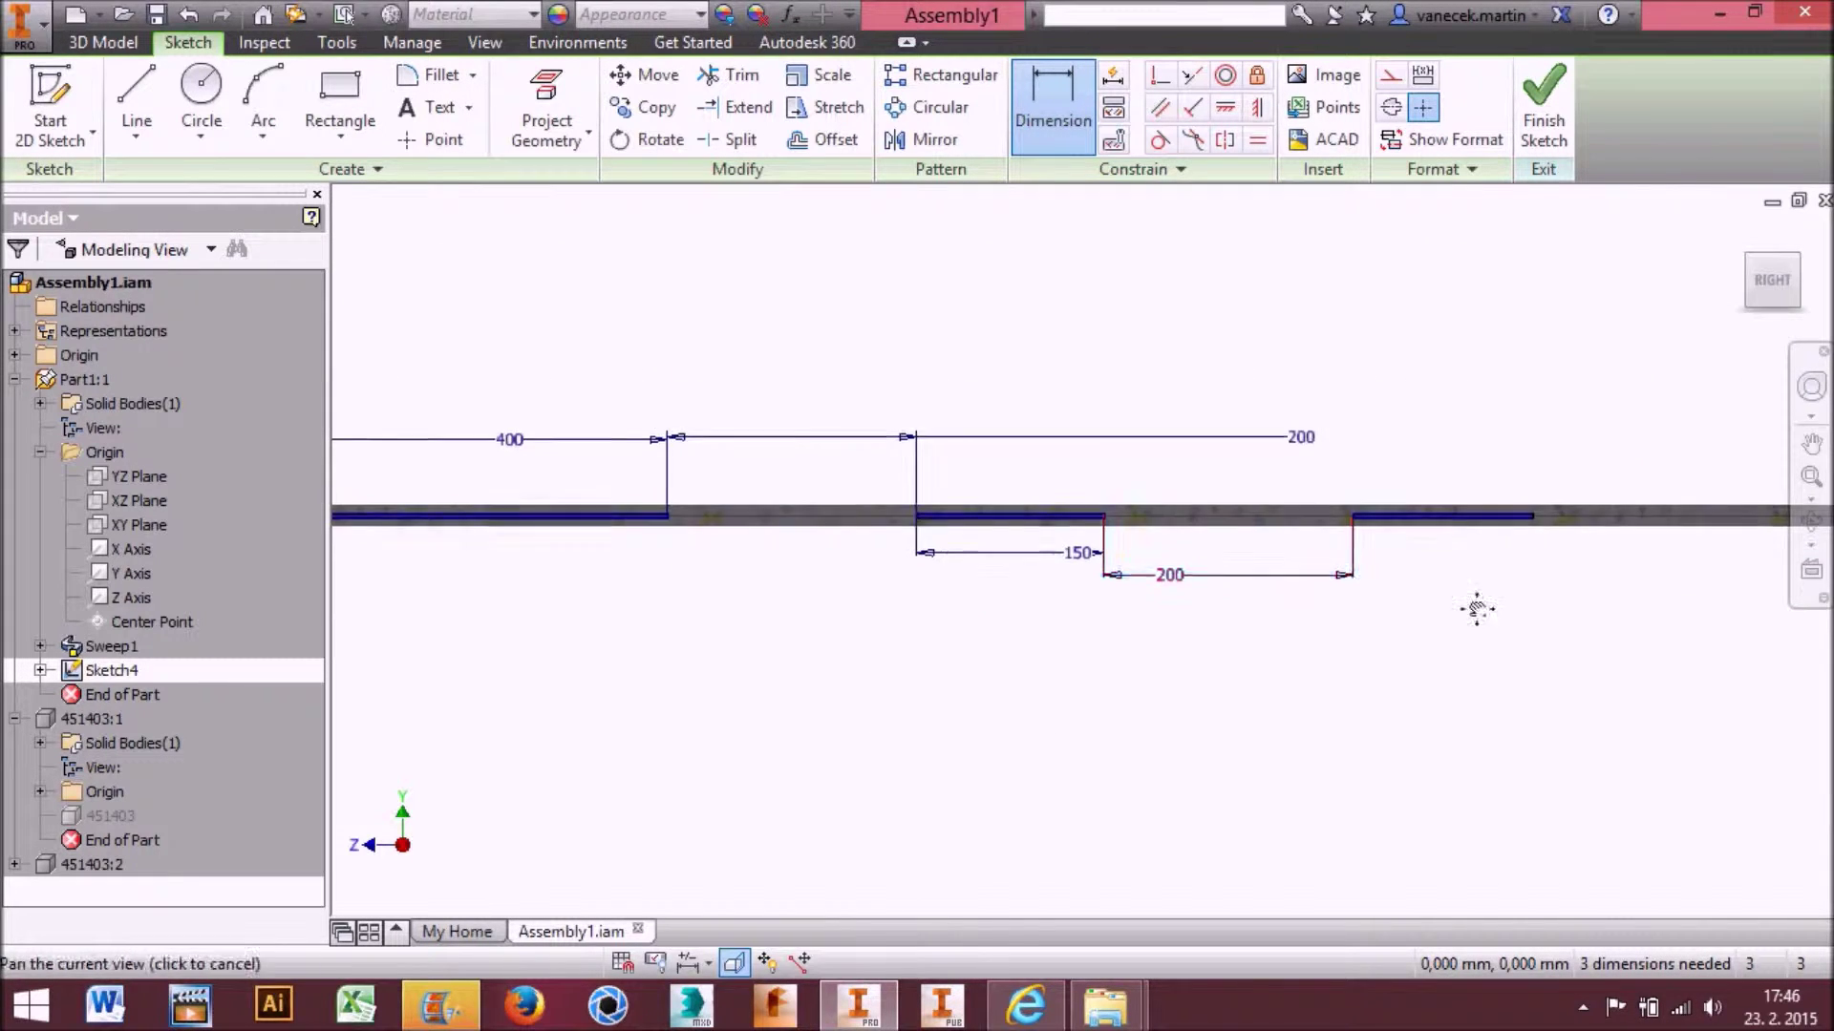
pyautogui.moveTo(1475, 607); pyautogui.dragTo(1091, 594, button='middle')
pyautogui.scroll(-3, 1304, 573)
pyautogui.scroll(7, 1304, 583)
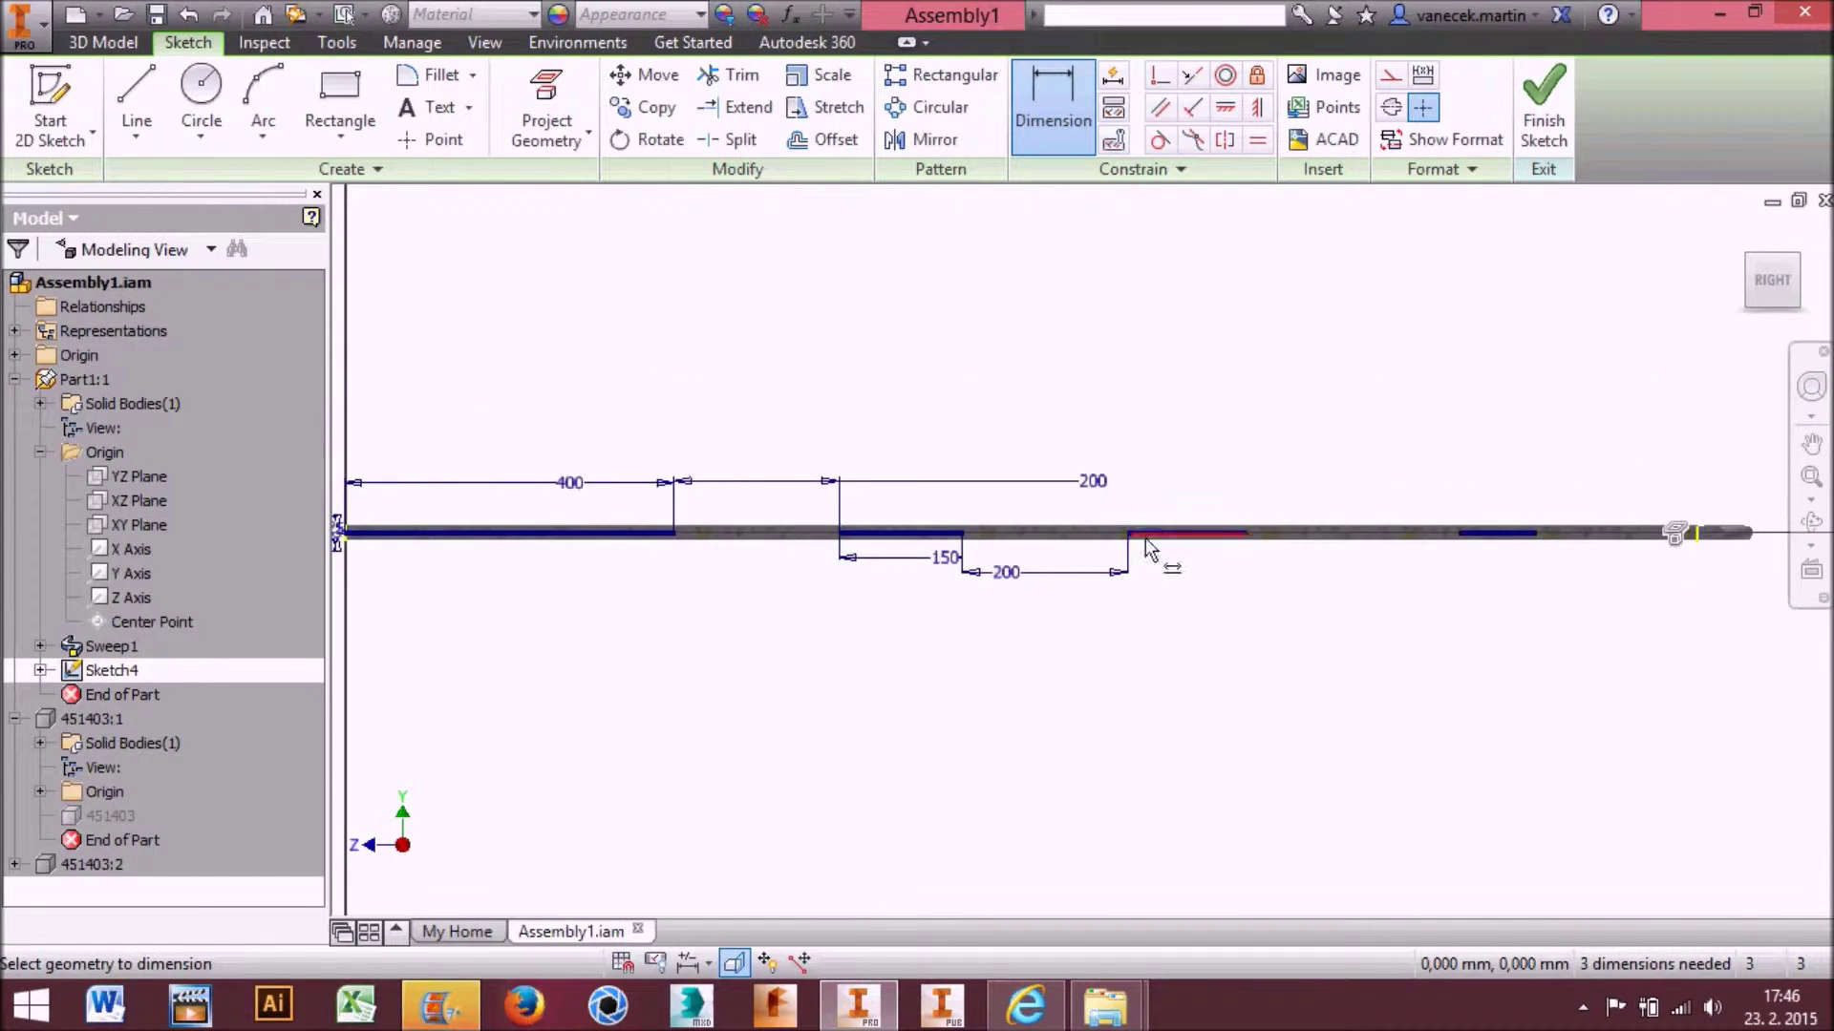
# Dimension the gap between the third and fourth rectangles as 200 mm
pyautogui.scroll(4, 669, 483)
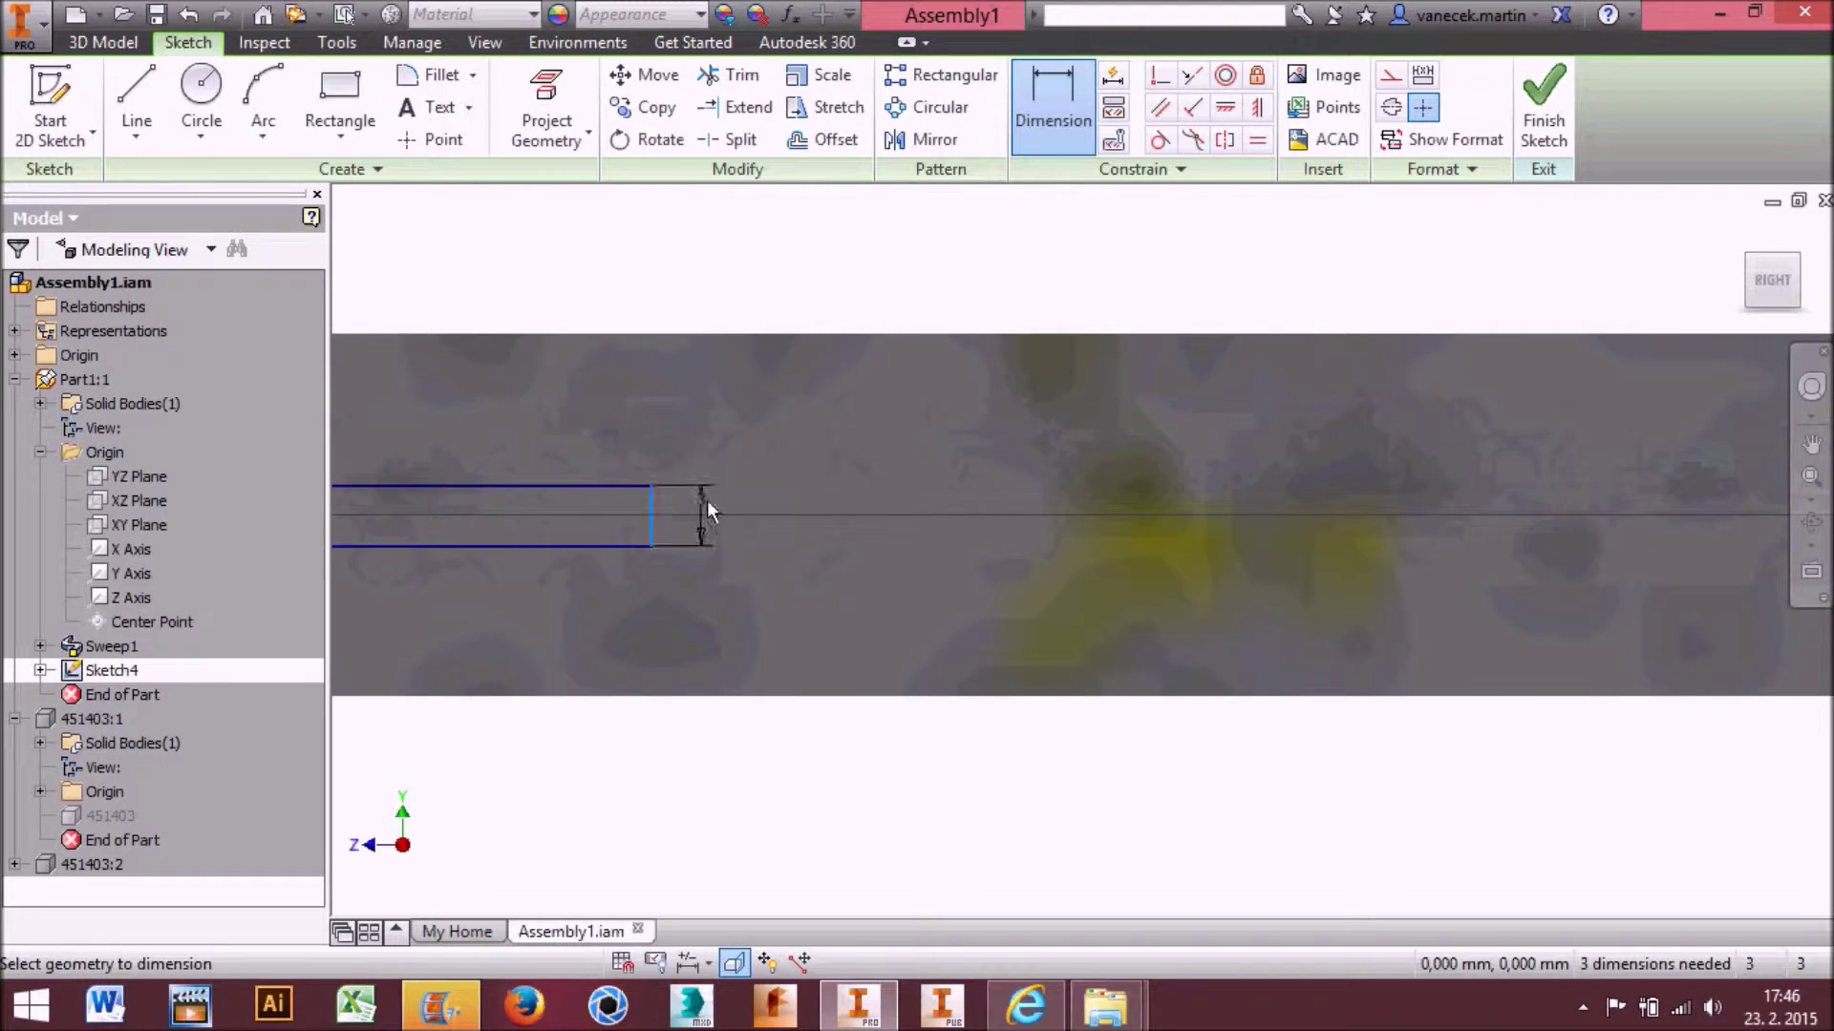
pyautogui.scroll(-4, 706, 502)
pyautogui.scroll(2, 1313, 573)
pyautogui.write('200')
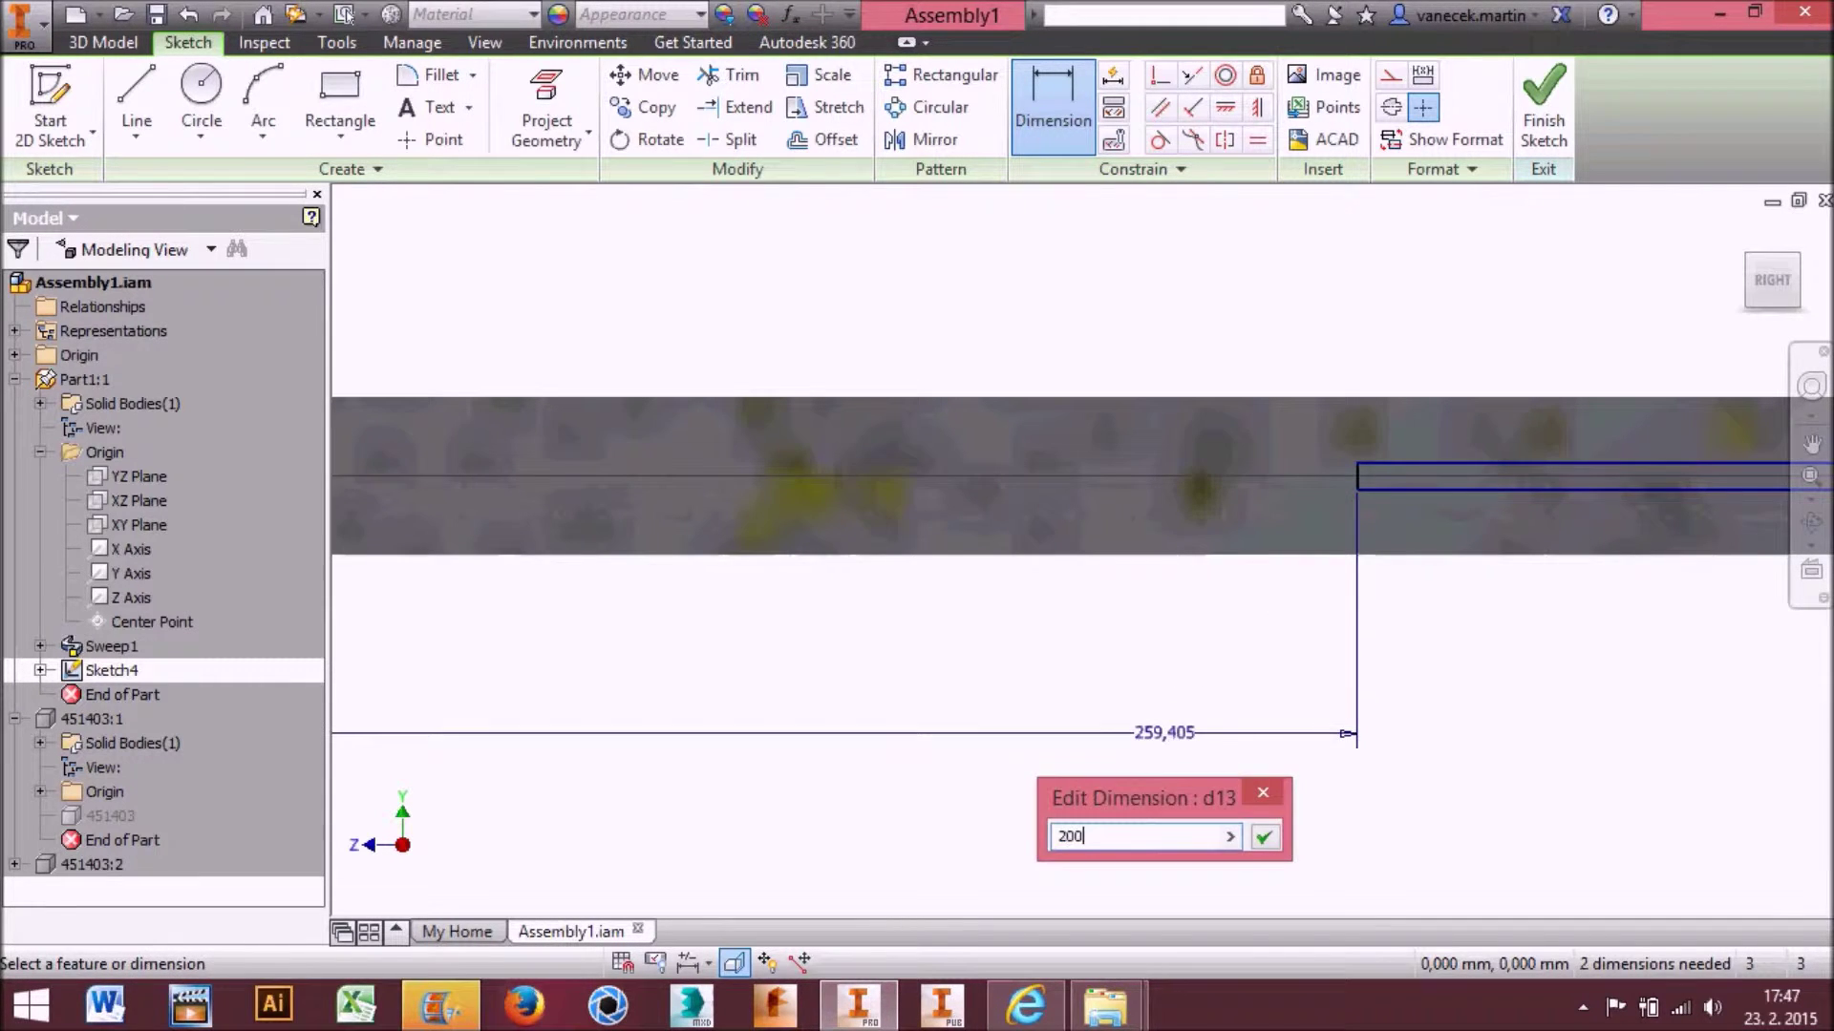
pyautogui.press('Return')
pyautogui.scroll(-2, 1137, 732)
# Dimension the third rectangle's length as 400 mm
pyautogui.click(825, 583)
pyautogui.click(871, 848)
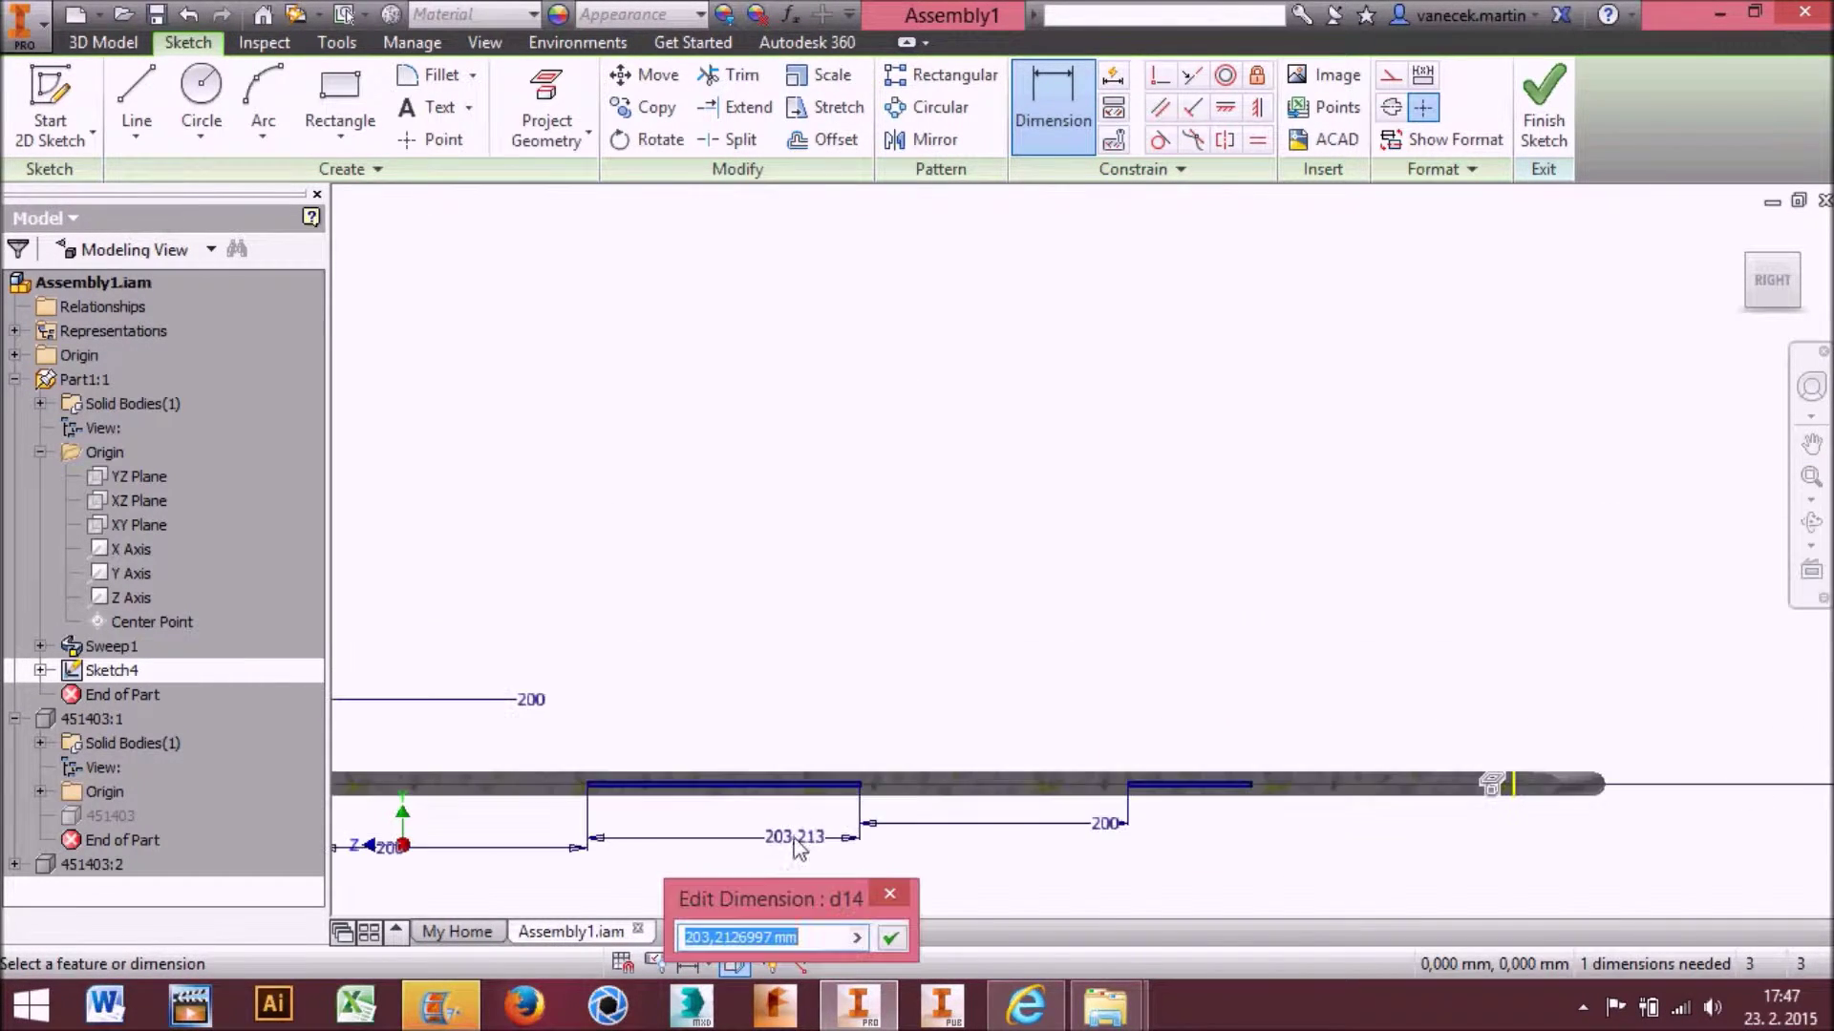
pyautogui.write('400')
pyautogui.press('Return')
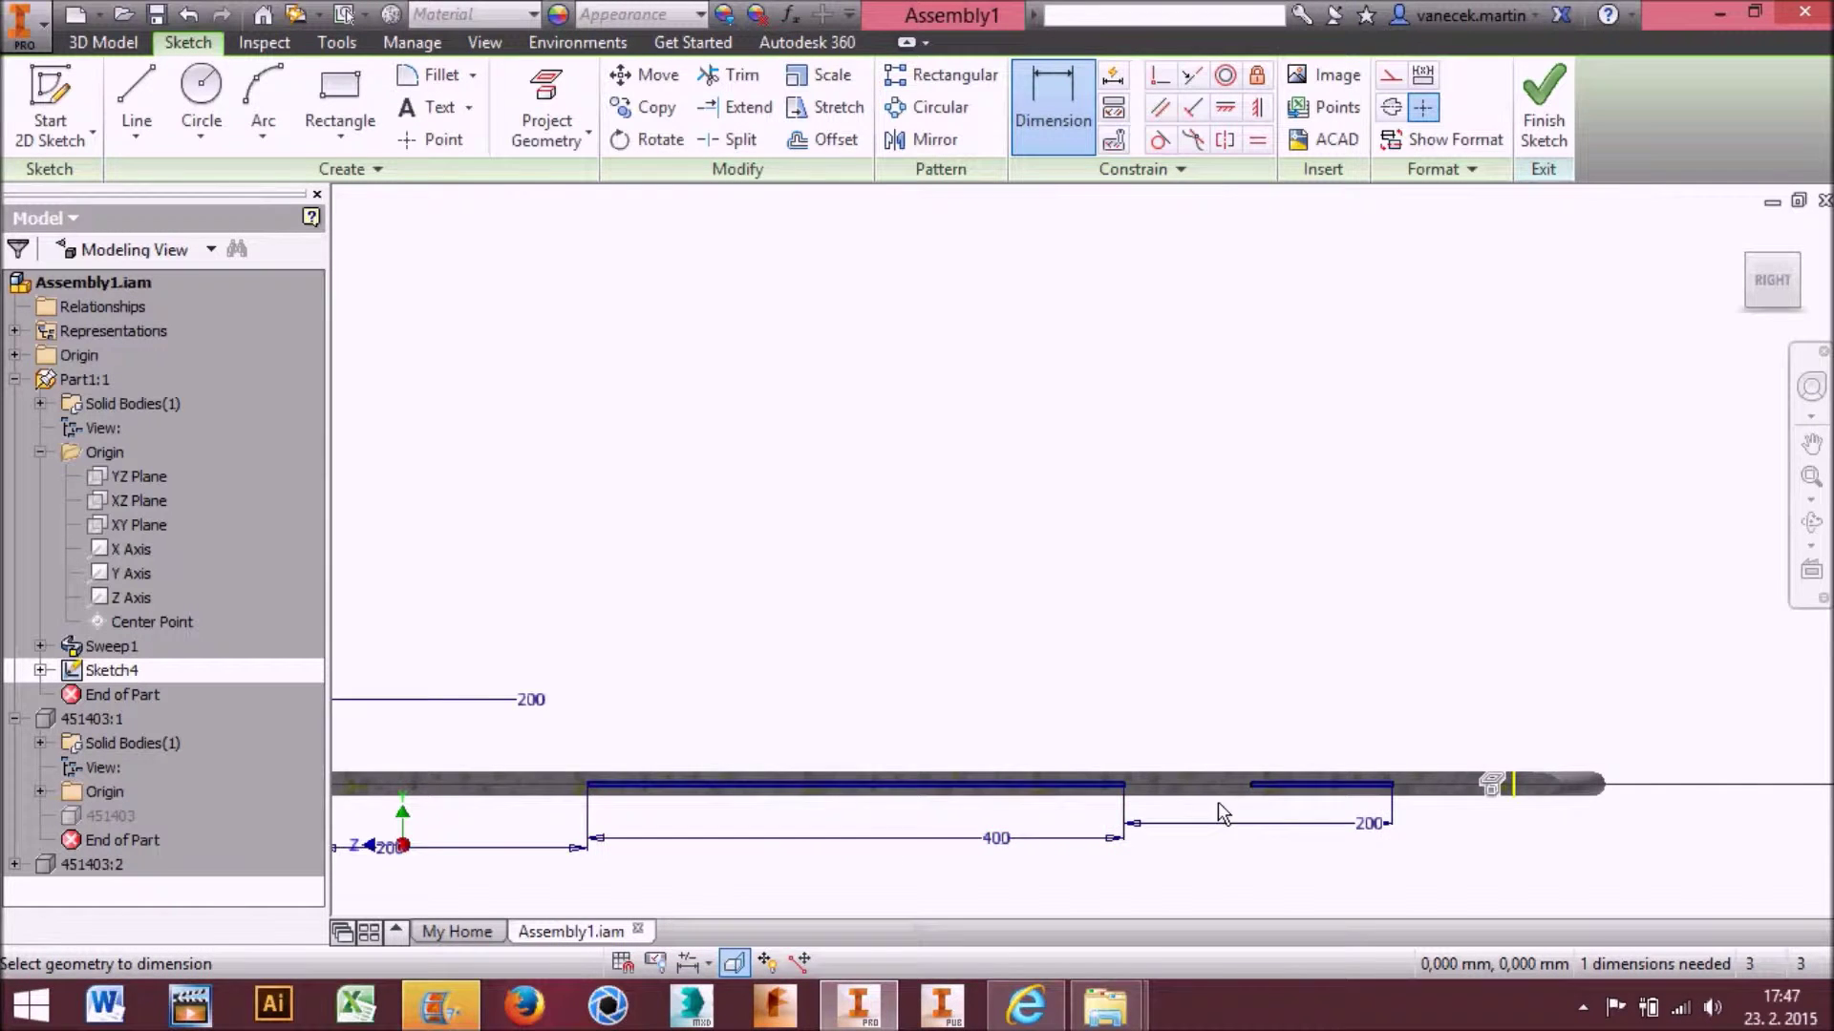
# Dimension the fourth rectangle's length as 300 mm
pyautogui.scroll(2, 1398, 777)
pyautogui.click(1279, 765)
pyautogui.click(1287, 642)
pyautogui.write('300')
pyautogui.press('Return')
# Set the third rectangle's length to 300 mm
pyautogui.scroll(-2, 1182, 743)
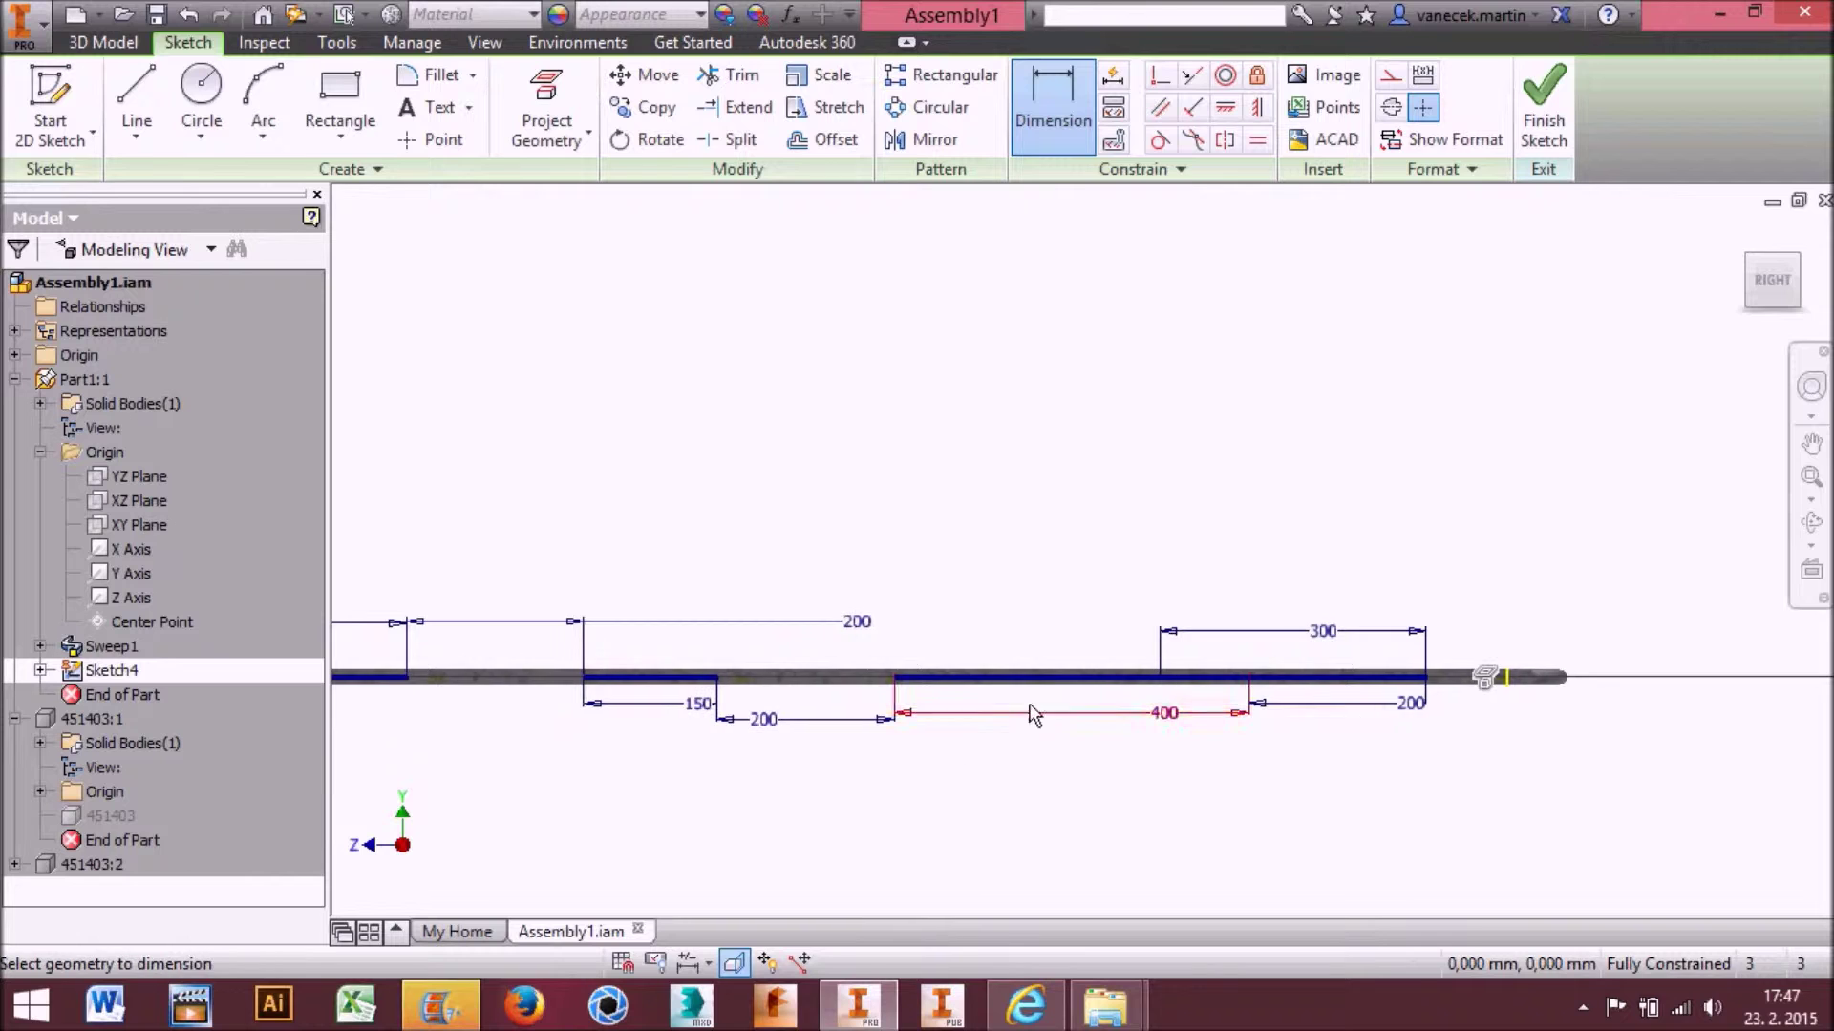
pyautogui.click(1164, 714)
pyautogui.write('300')
pyautogui.press('Return')
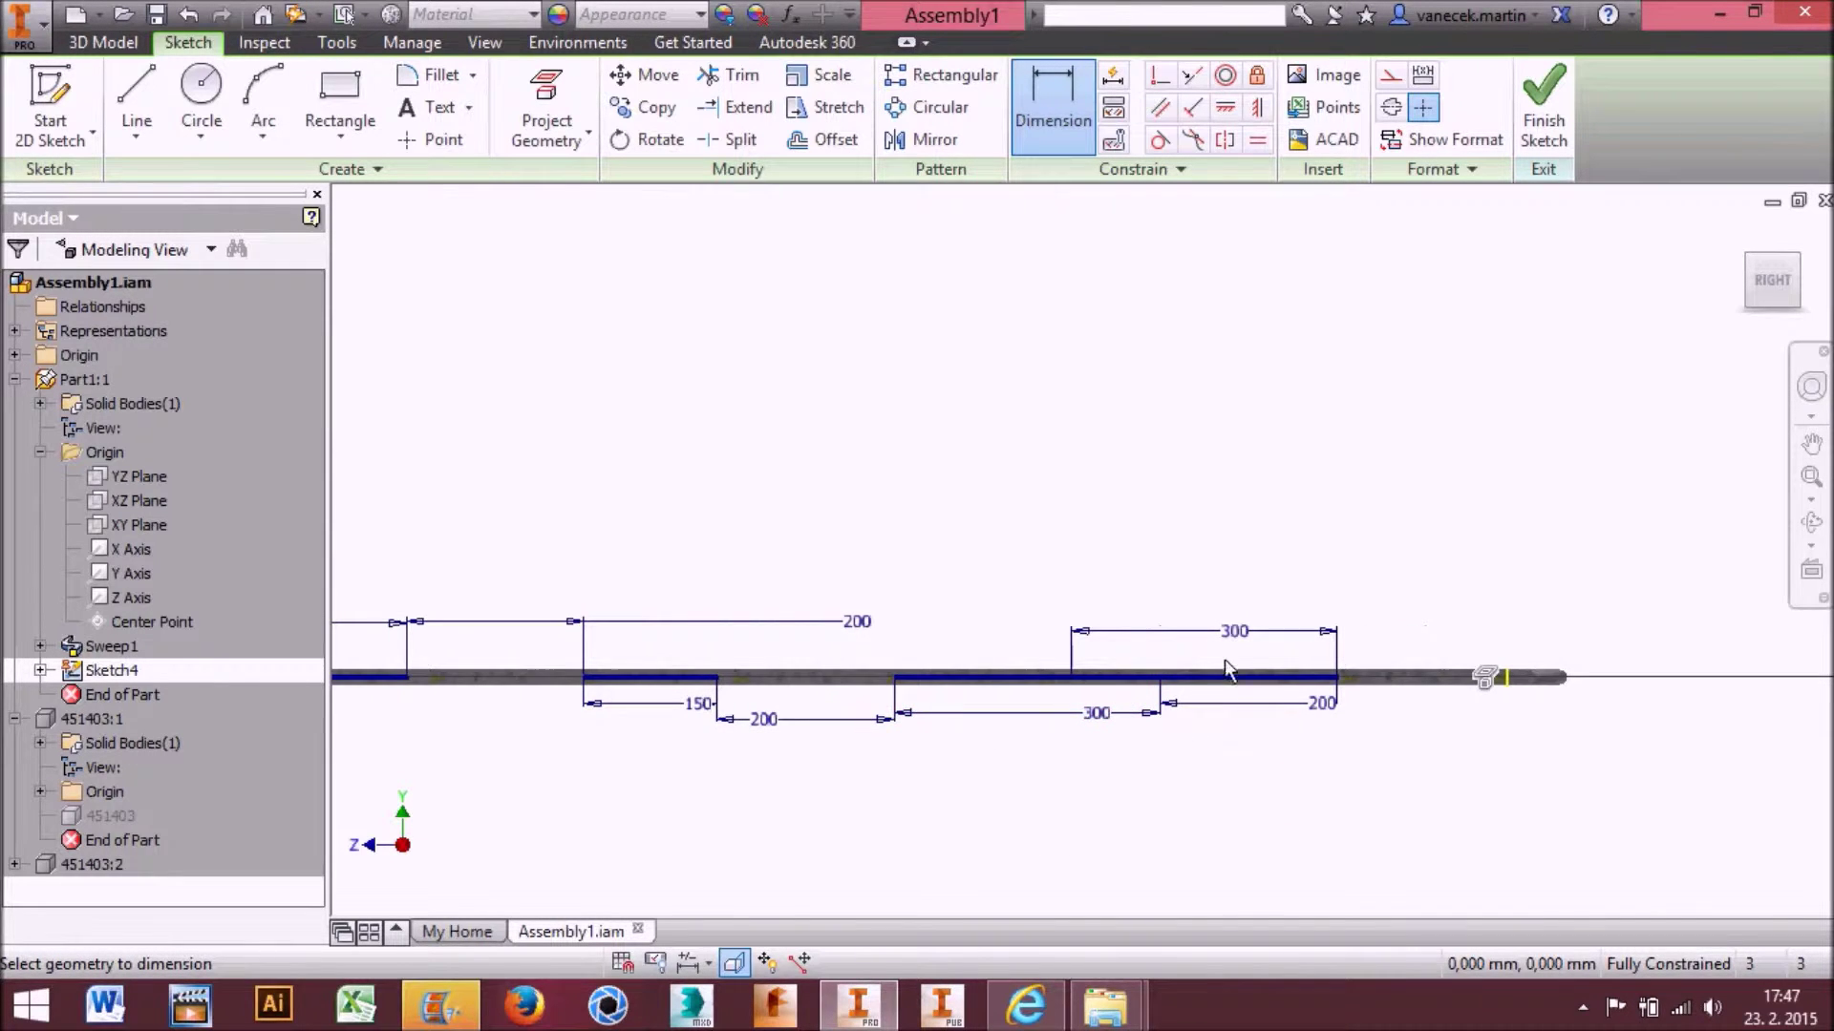
# Delete the fourth rectangle's 300 mm length dimension
pyautogui.scroll(5, 1158, 723)
pyautogui.scroll(-4, 1158, 705)
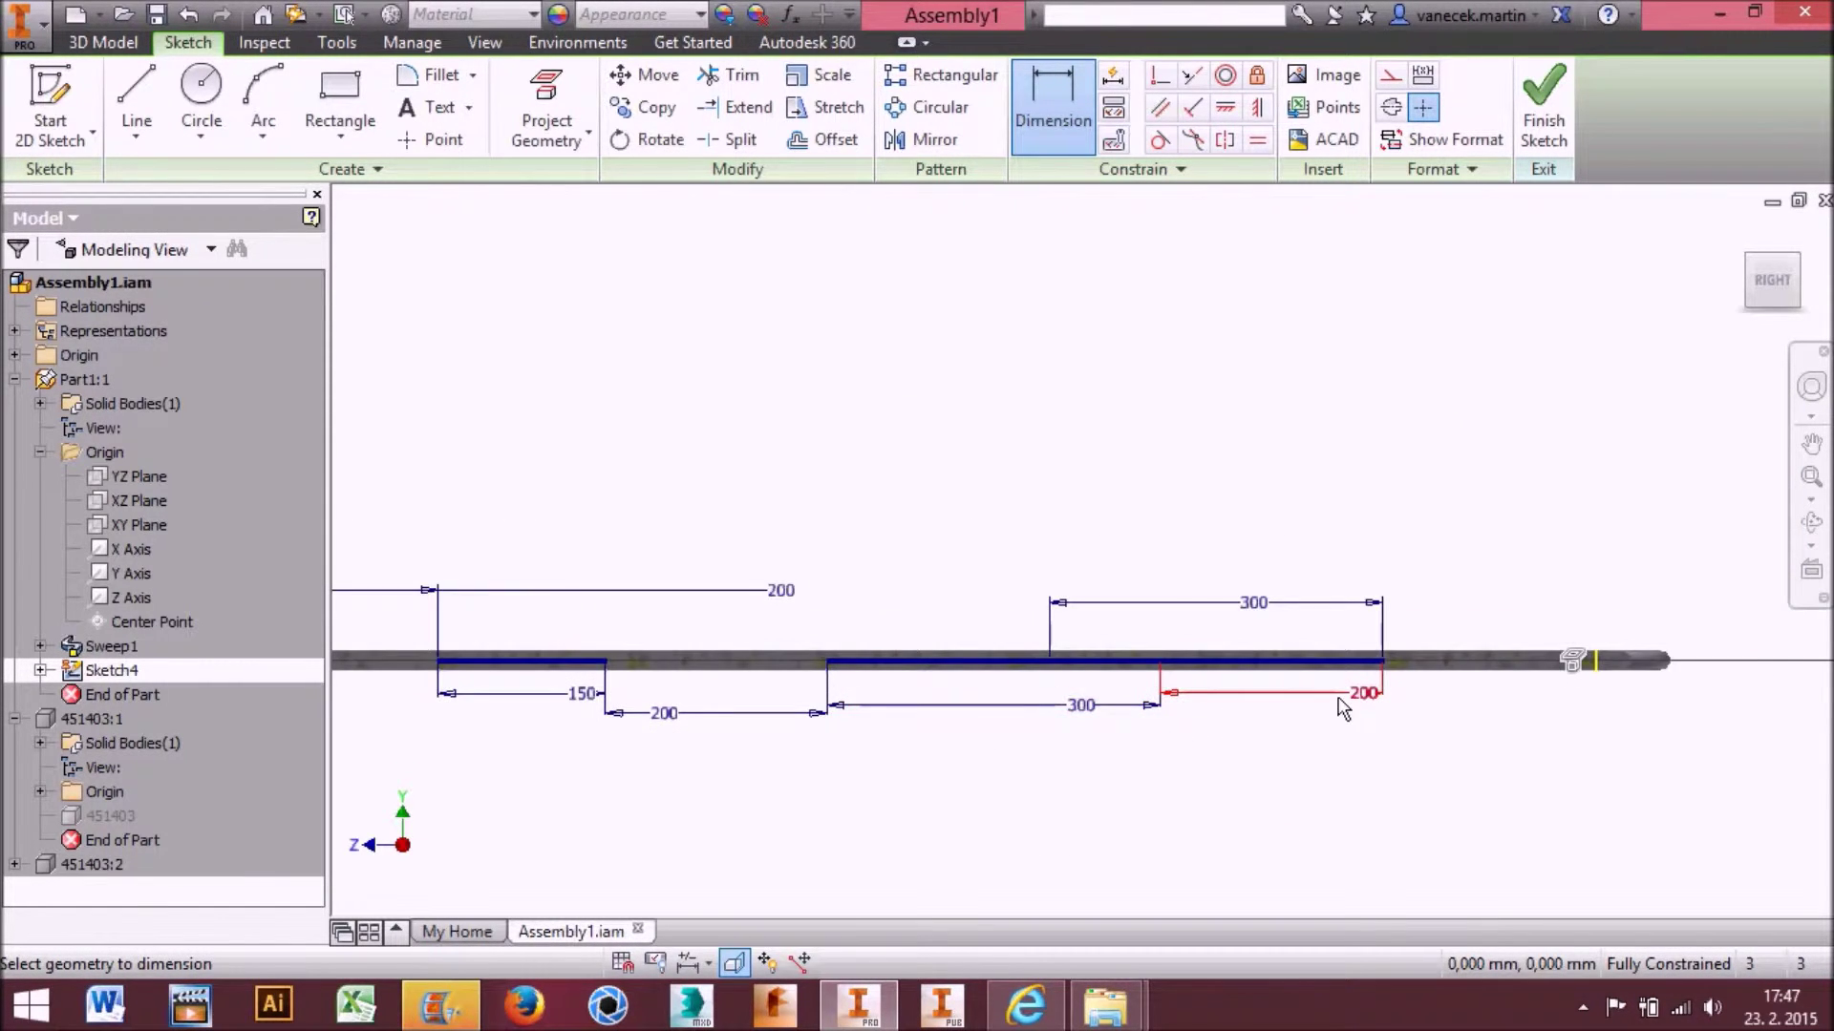
pyautogui.scroll(3, 1343, 709)
pyautogui.press('Escape')
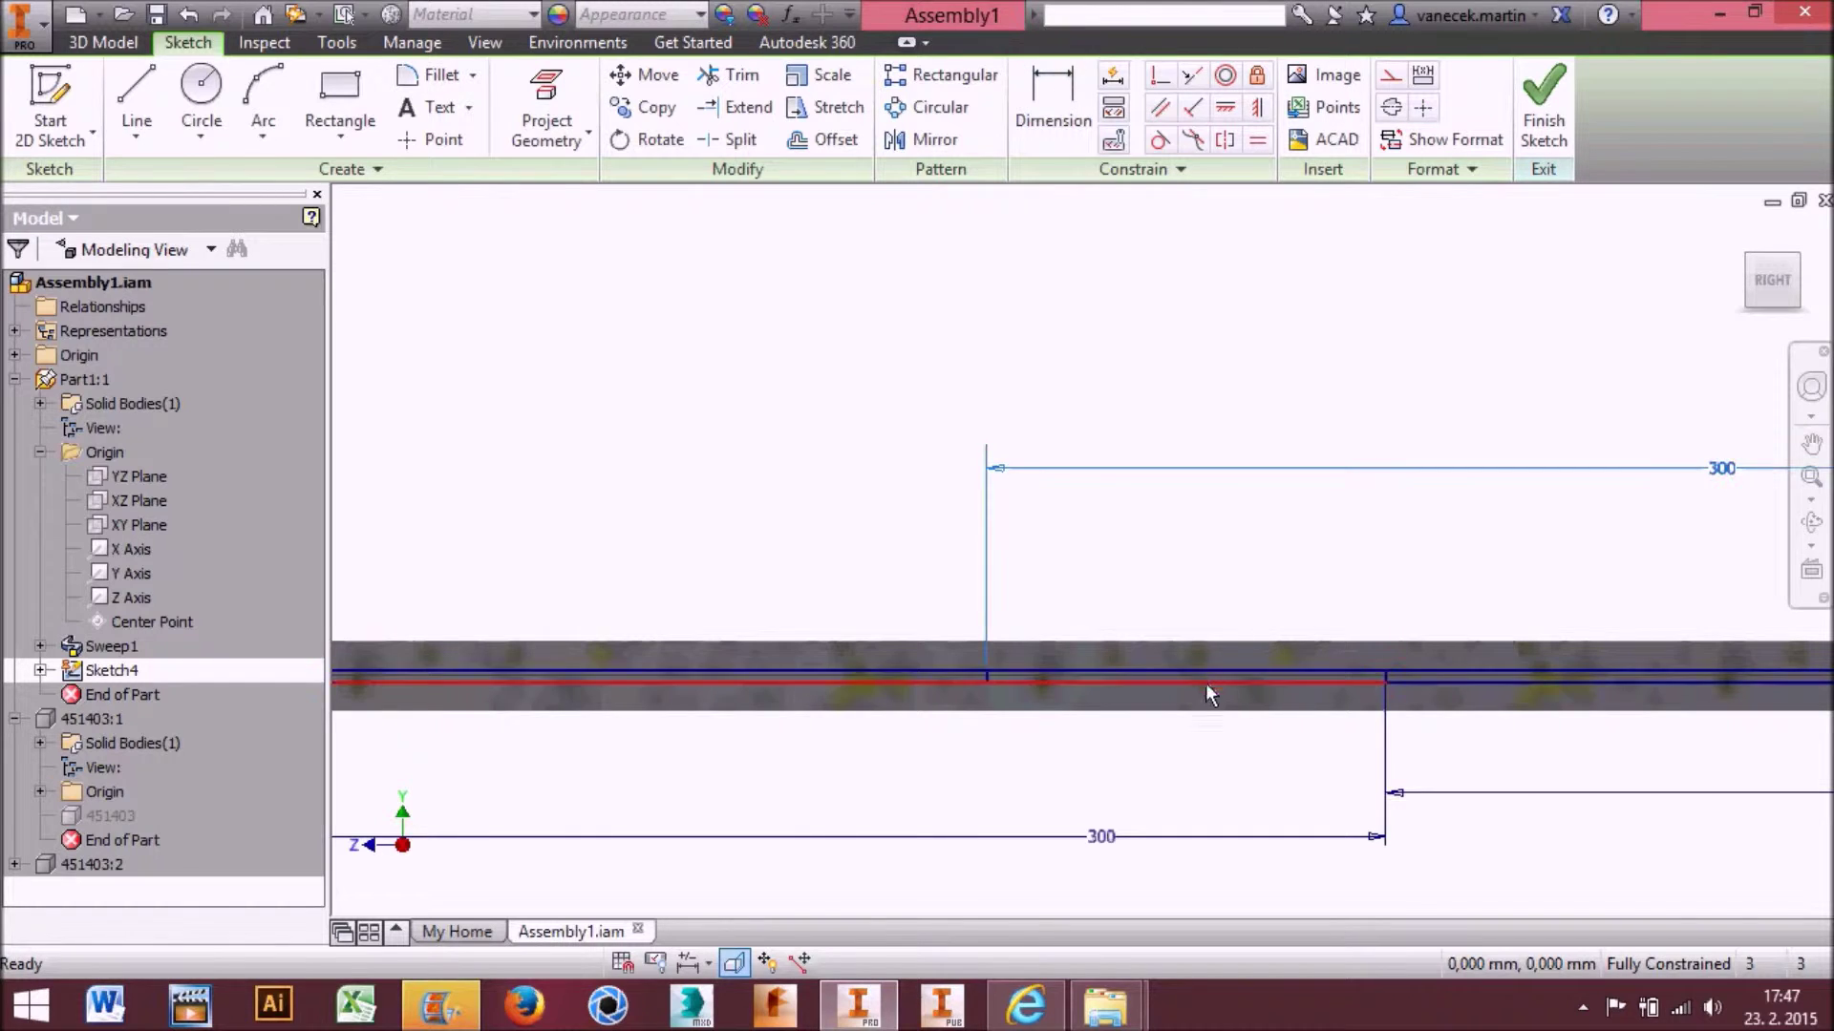
pyautogui.press('Delete')
# Move the fourth rectangle's free end edge past its dimensioned edge, towards the bar's rounded end
pyautogui.scroll(5, 988, 675)
pyautogui.moveTo(985, 676); pyautogui.dragTo(1784, 676)
pyautogui.moveTo(1717, 703); pyautogui.dragTo(273, 671, button='middle')
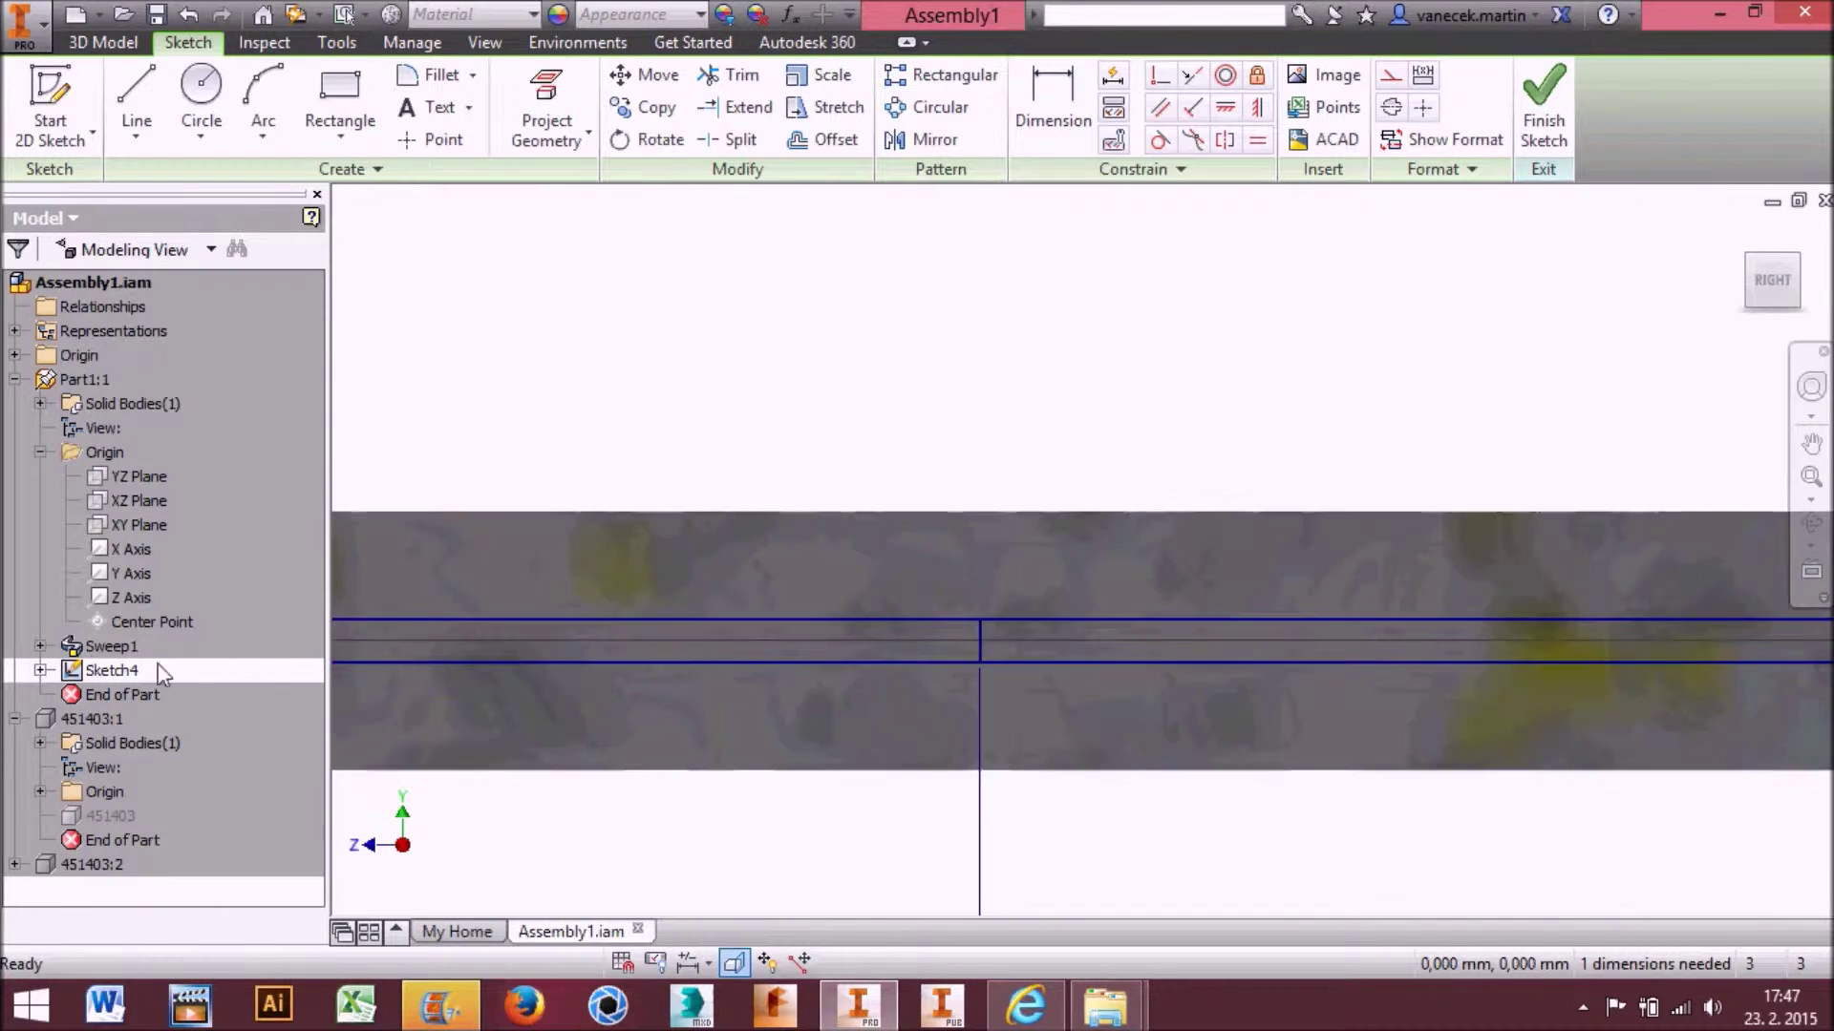
pyautogui.scroll(-3, 758, 630)
pyautogui.moveTo(758, 632); pyautogui.dragTo(1738, 626)
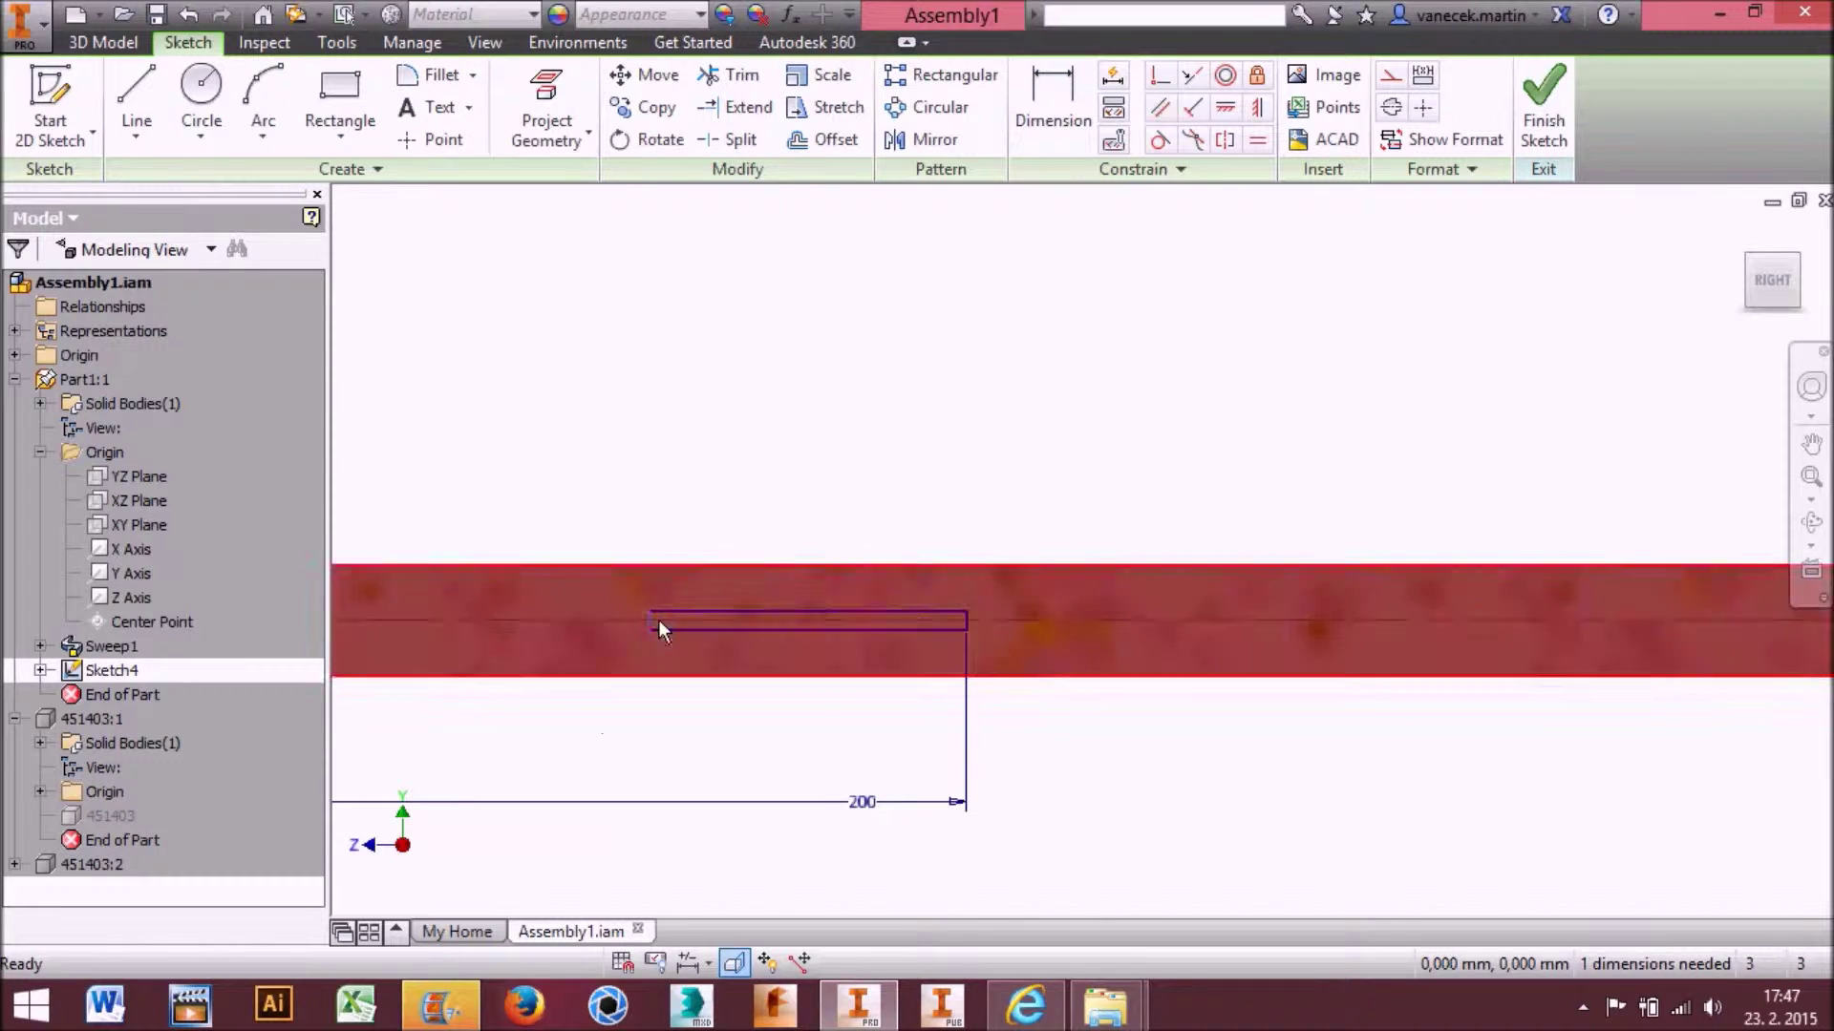
pyautogui.moveTo(657, 621); pyautogui.dragTo(1202, 625)
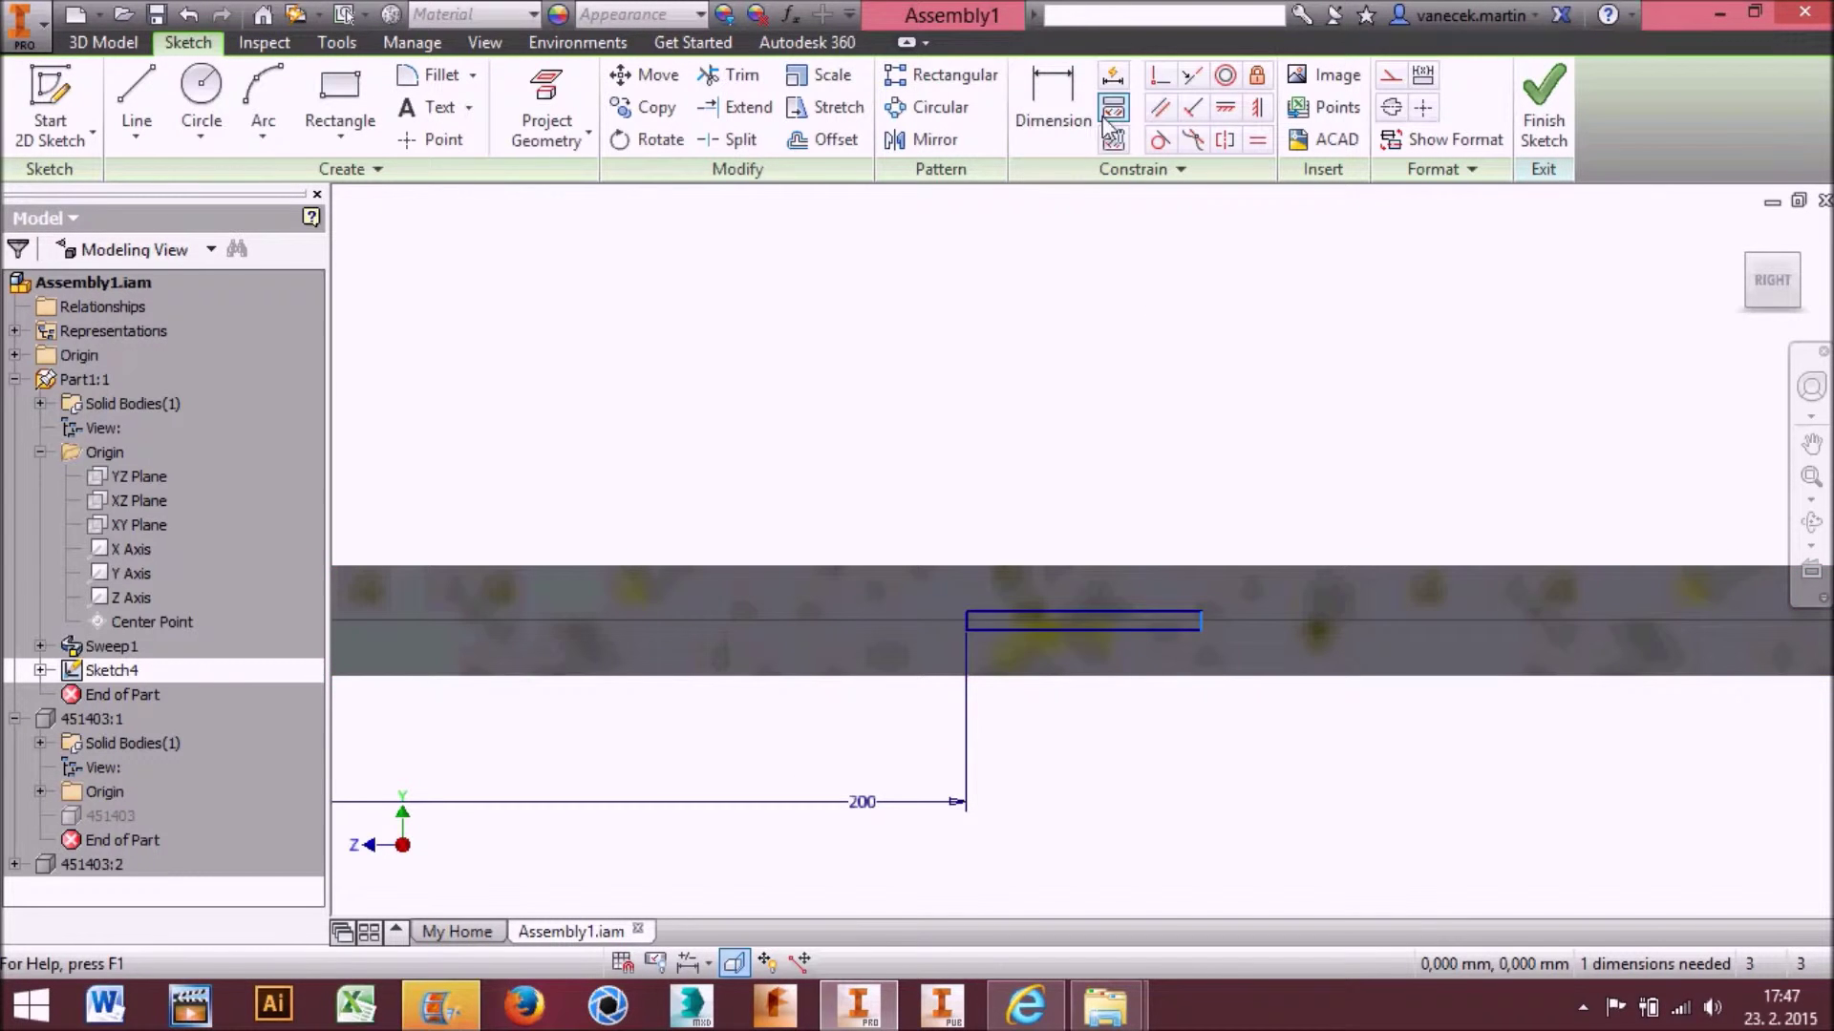
# Dimension the fourth rectangle's length as 200 mm
pyautogui.press('d')
pyautogui.click(1106, 629)
pyautogui.click(1127, 792)
pyautogui.write('200')
pyautogui.press('Return')
# Set the second rectangle's length to 100 mm
pyautogui.moveTo(528, 883)
pyautogui.mouseDown(button='middle')
pyautogui.moveTo(937, 741)
pyautogui.moveTo(1194, 753)
pyautogui.mouseUp(button='middle')
pyautogui.scroll(-3, 901, 762)
pyautogui.scroll(3, 873, 749)
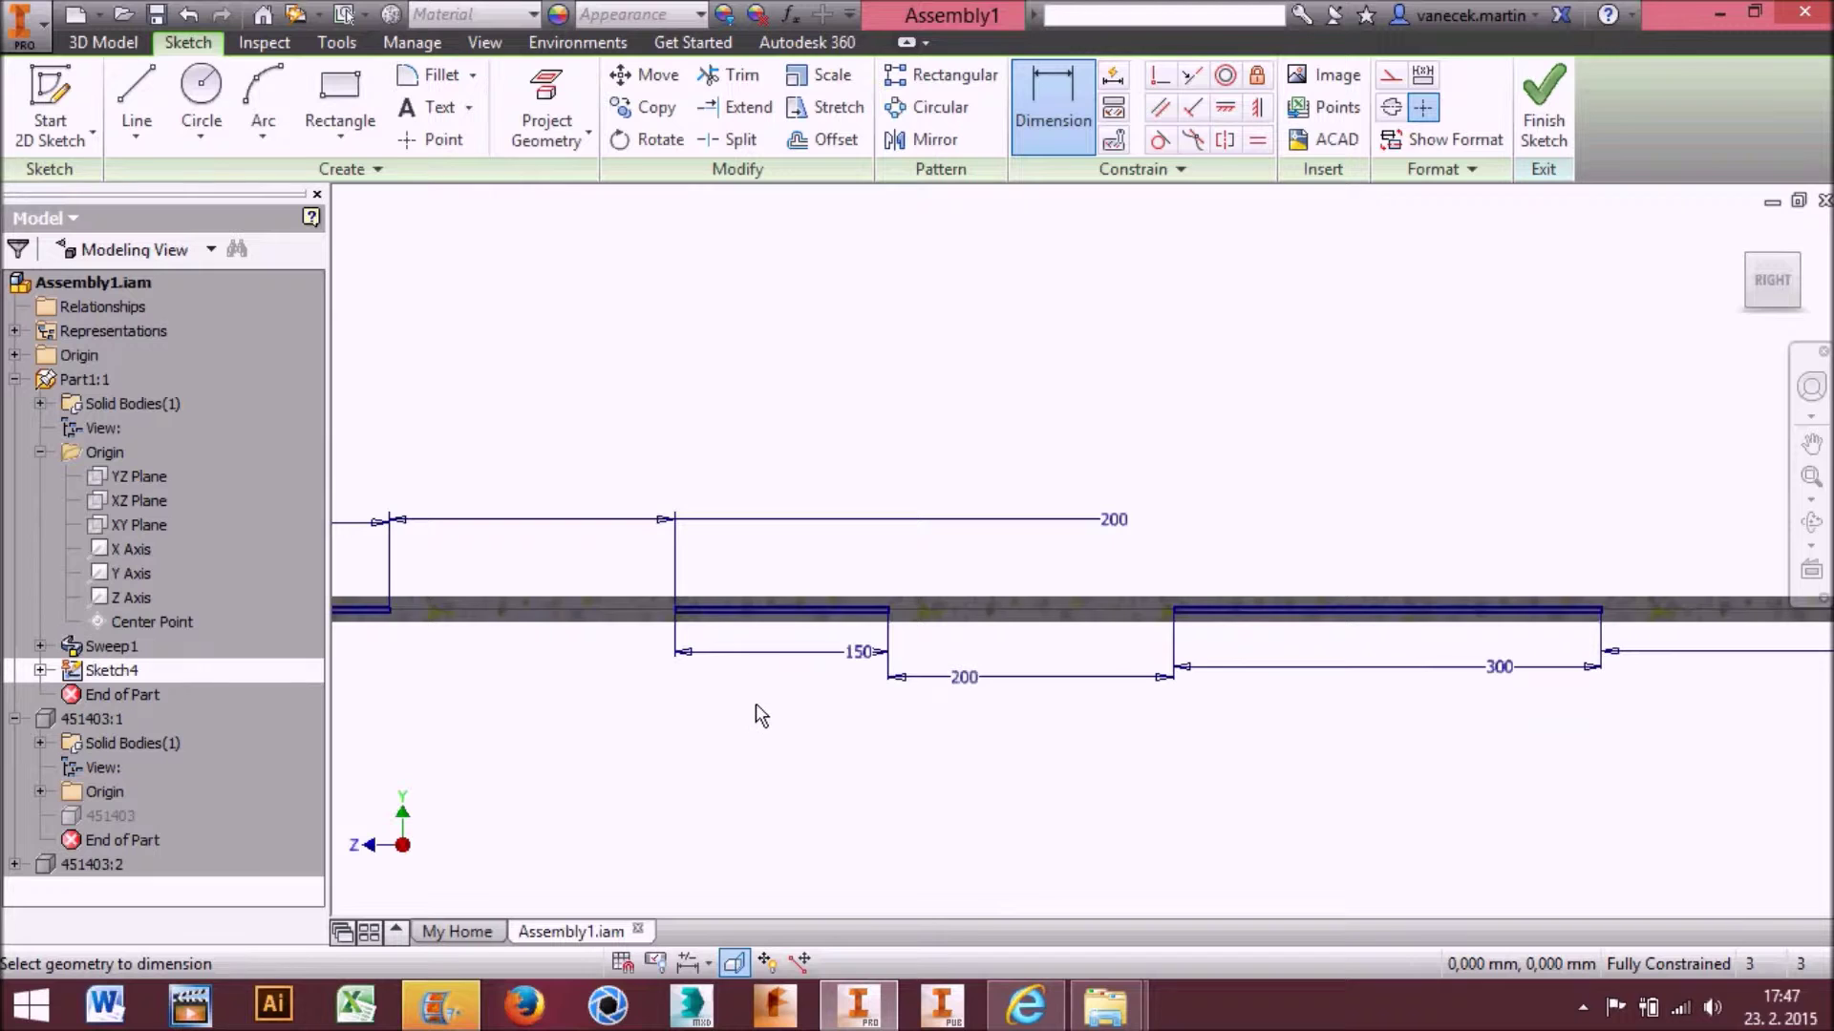
pyautogui.scroll(-2, 754, 704)
pyautogui.scroll(2, 776, 634)
pyautogui.doubleClick(787, 630)
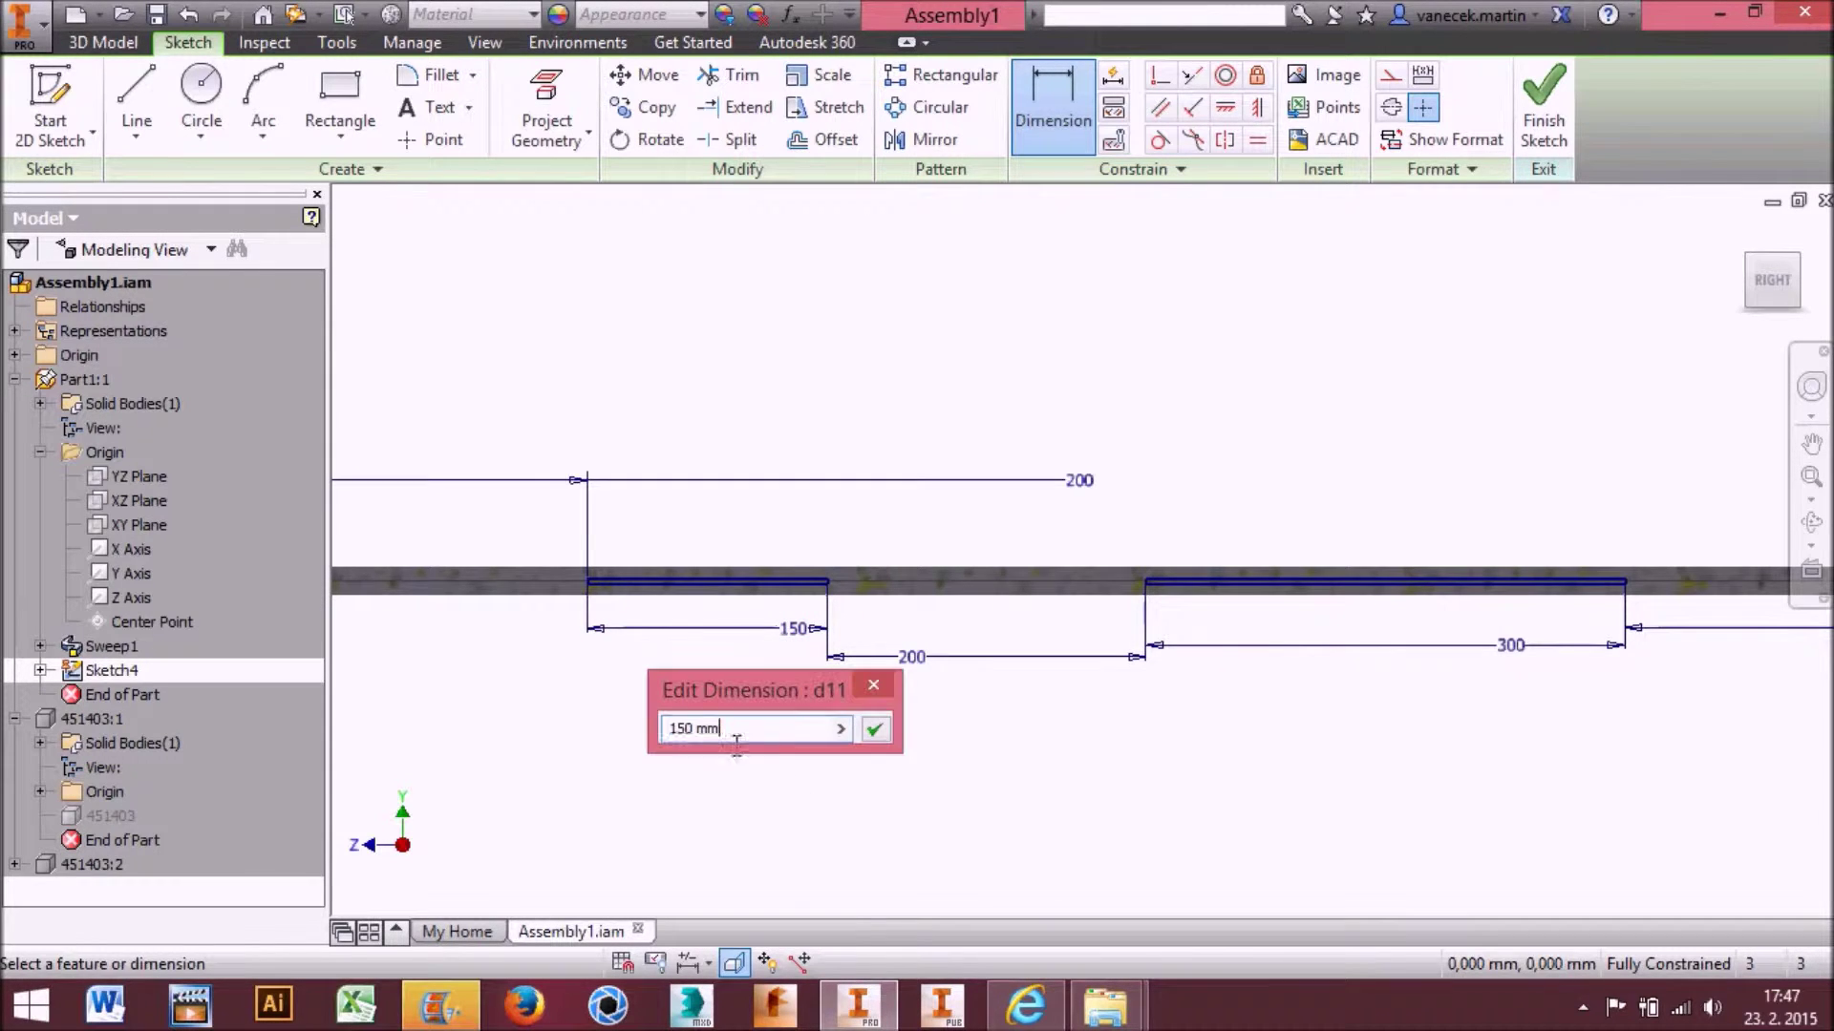
pyautogui.write('100')
pyautogui.press('Return')
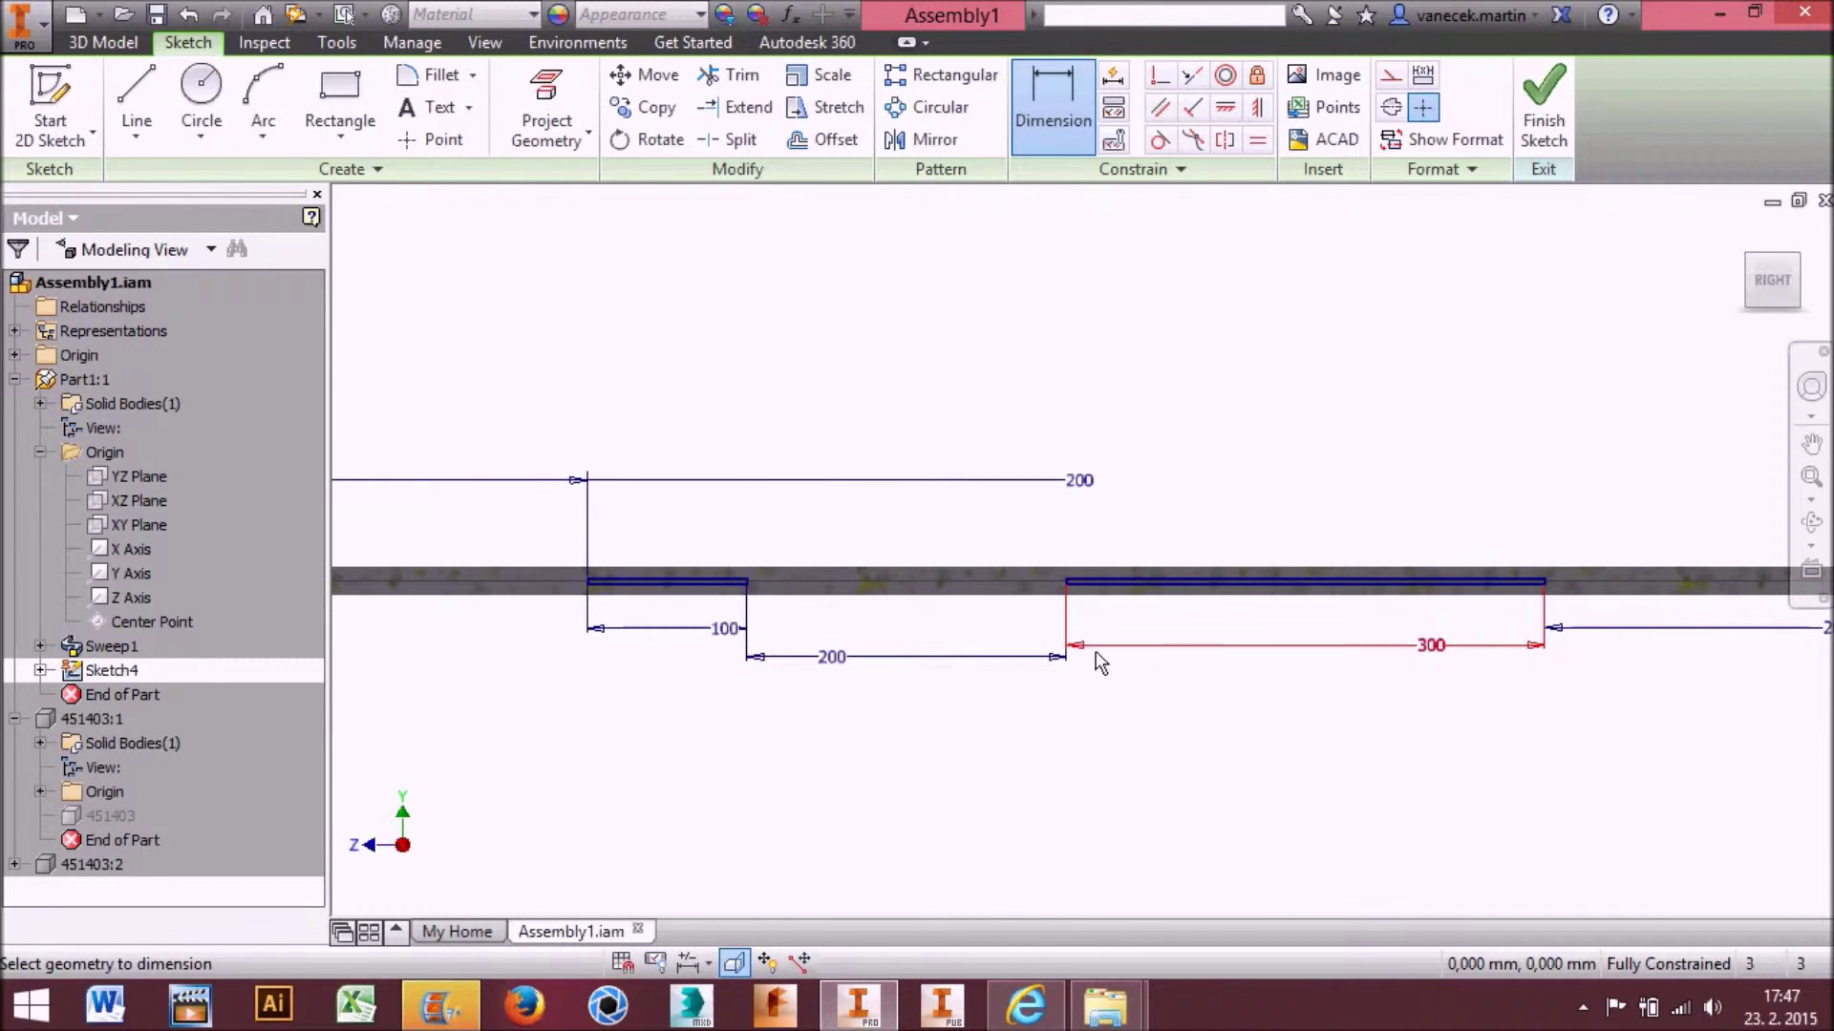
# Set the lengths of the third and fourth rectangles to 100 mm each
pyautogui.doubleClick(1174, 645)
pyautogui.write('1100')
pyautogui.press('Return')
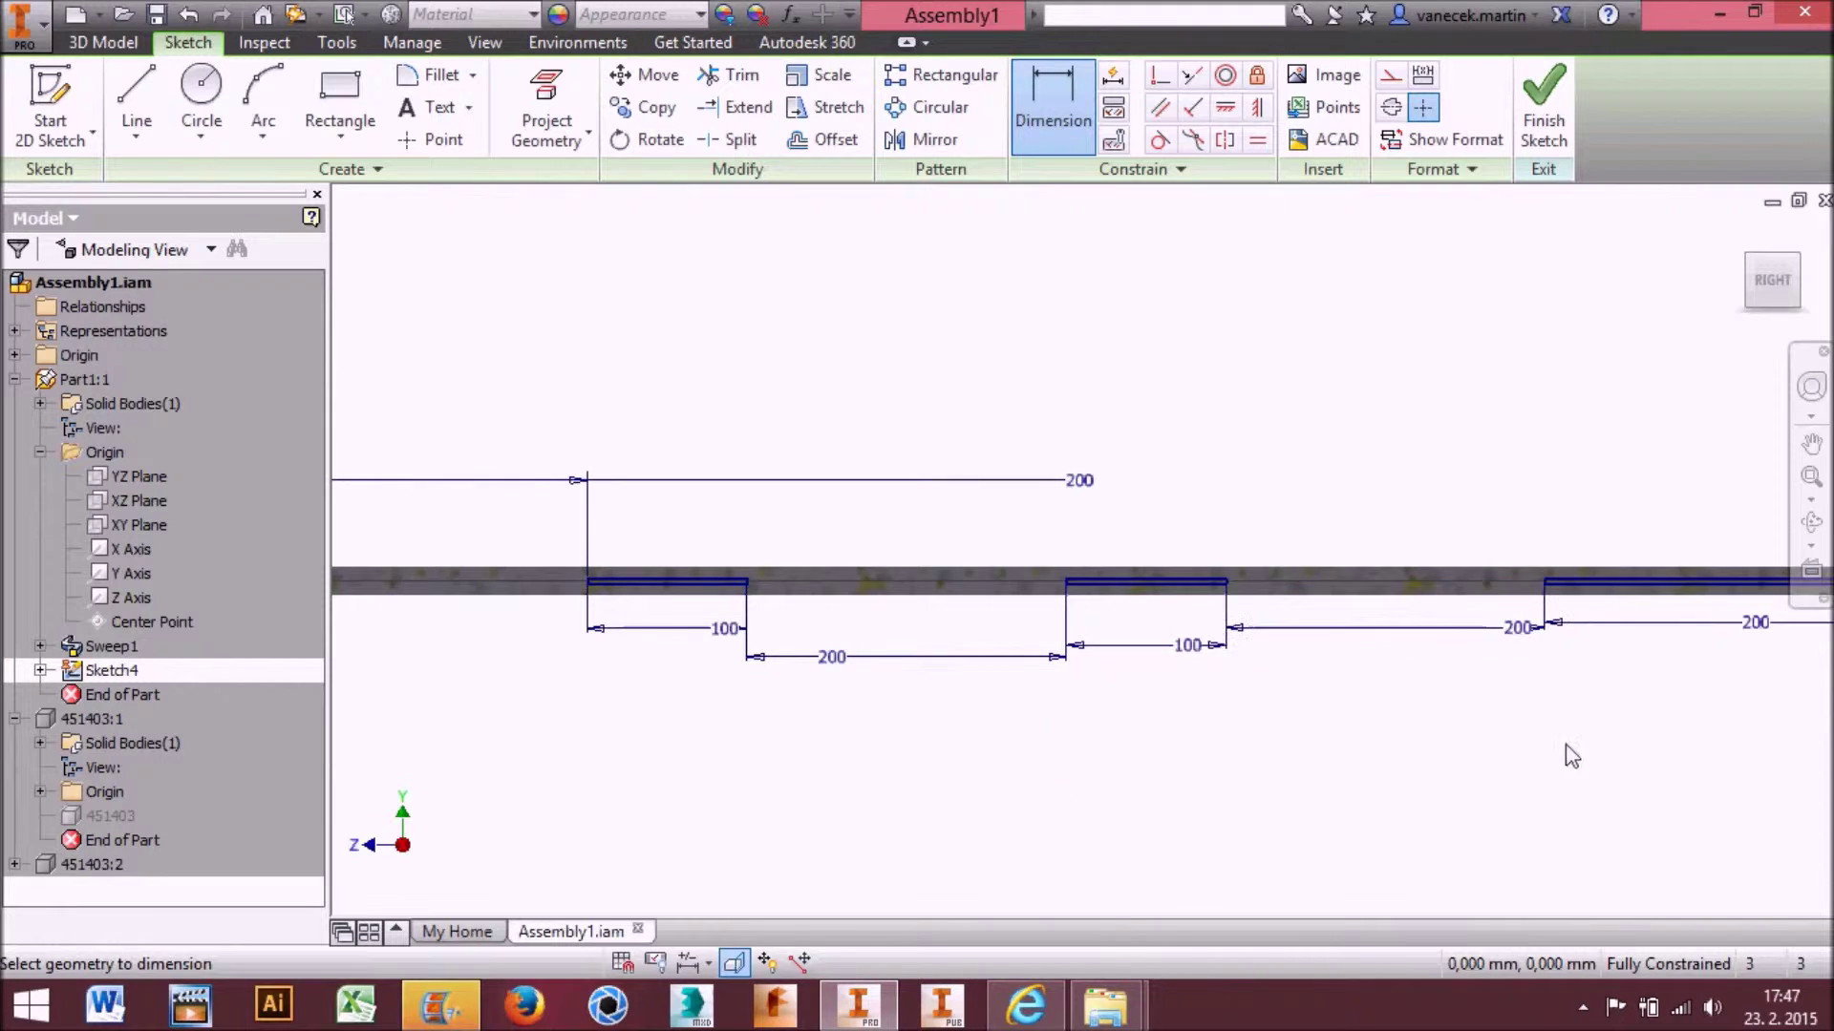
pyautogui.doubleClick(1743, 623)
pyautogui.write('100')
pyautogui.press('Return')
# Set the gap between the first and second rectangles to 300 mm
pyautogui.scroll(-3, 1350, 736)
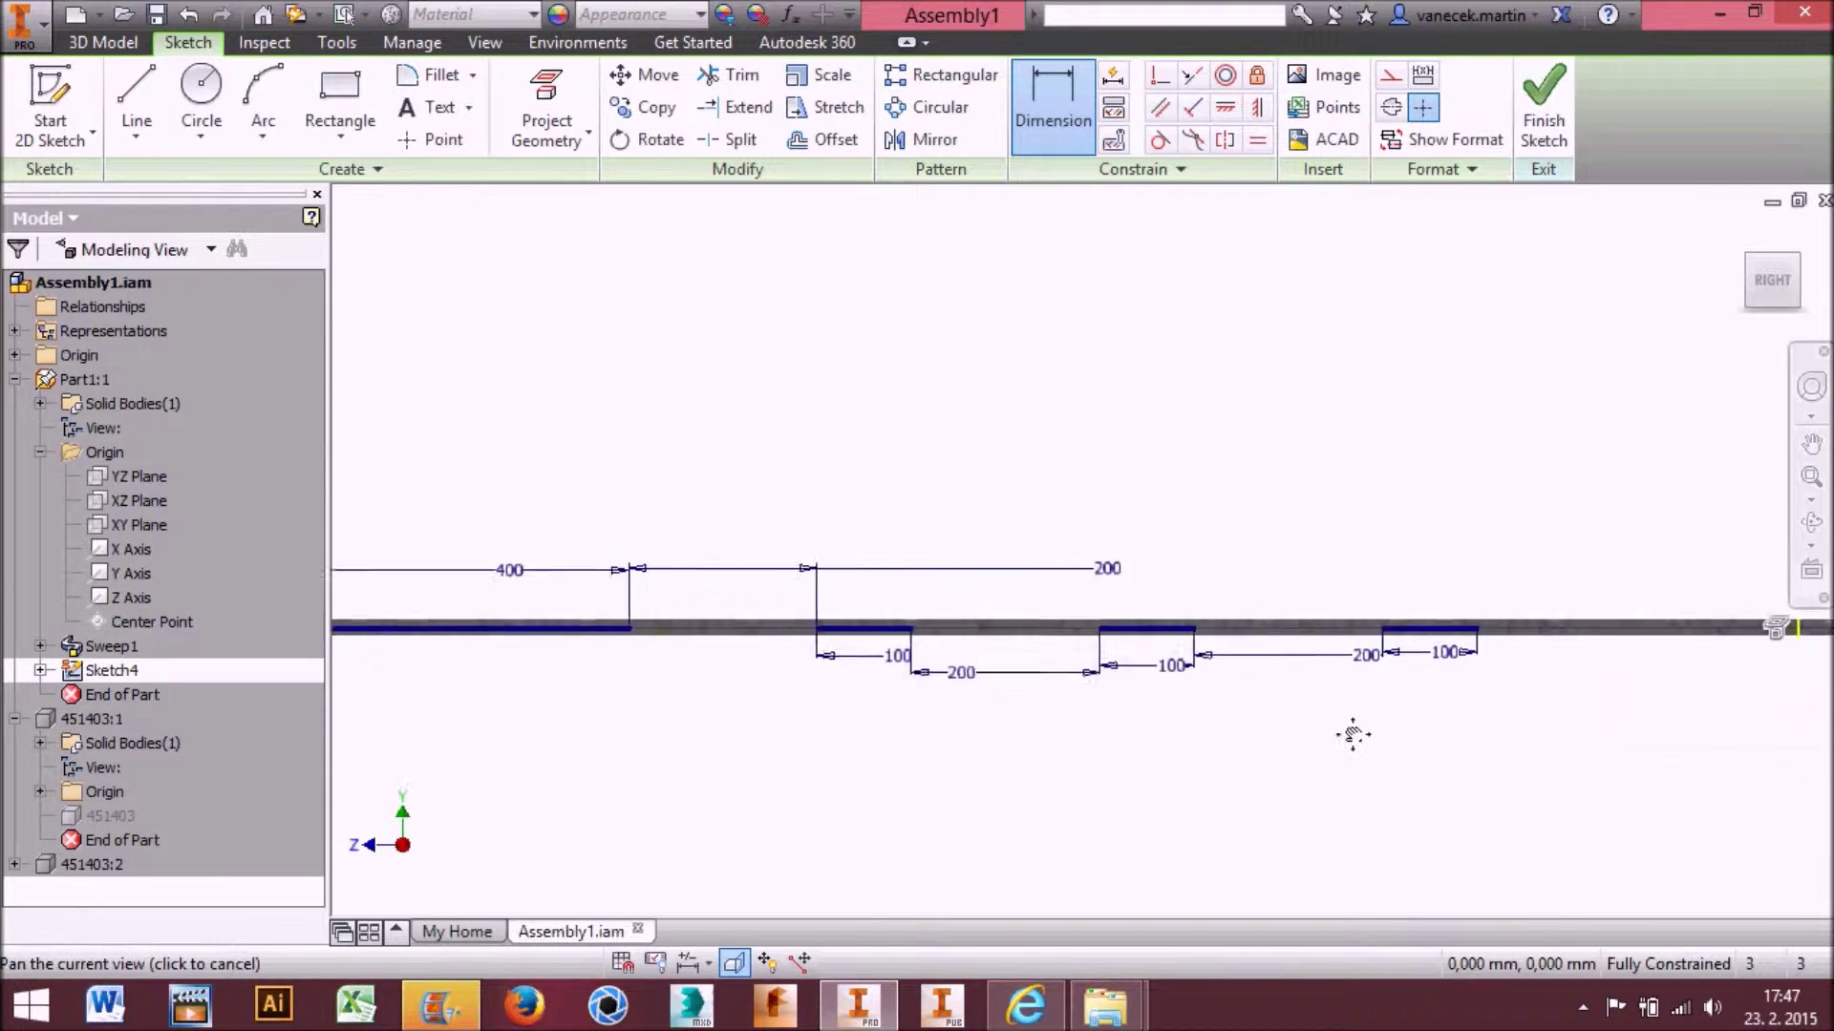
pyautogui.doubleClick(1032, 619)
pyautogui.write('300')
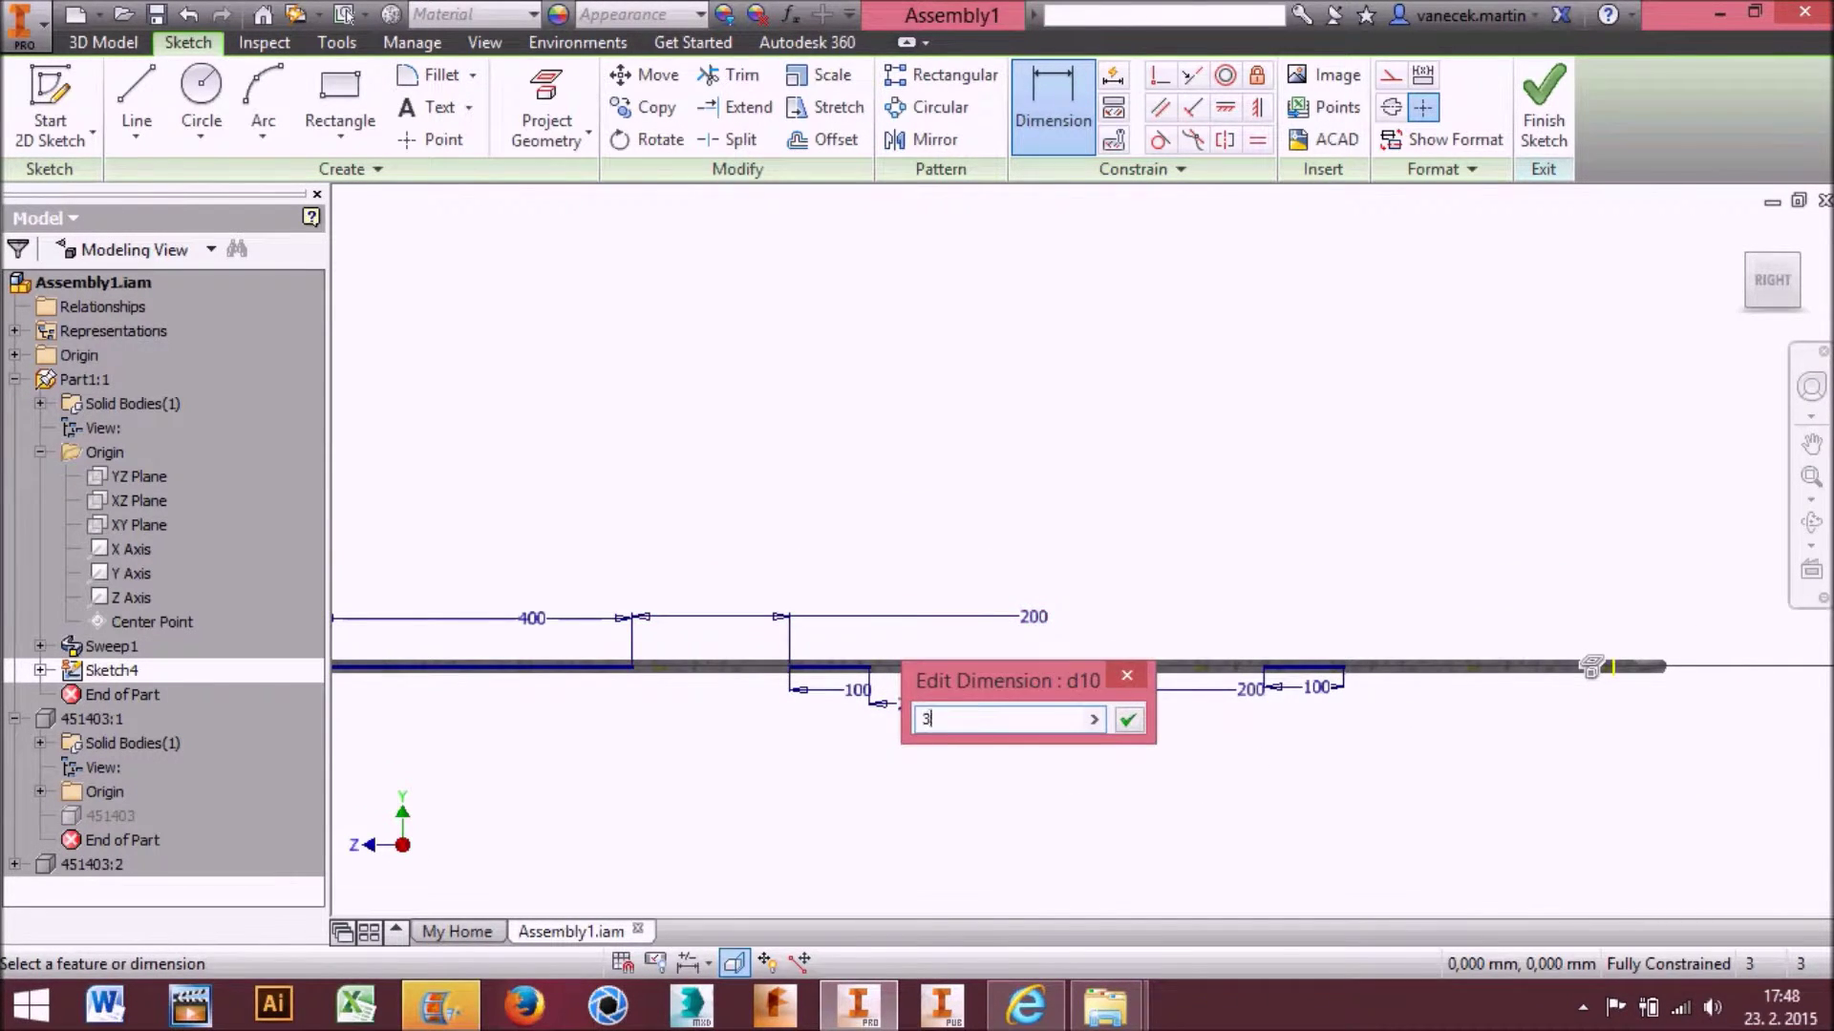
pyautogui.press('Return')
# Set all three gaps between the four rectangles to 250 mm
pyautogui.click(1239, 625)
pyautogui.write('1')
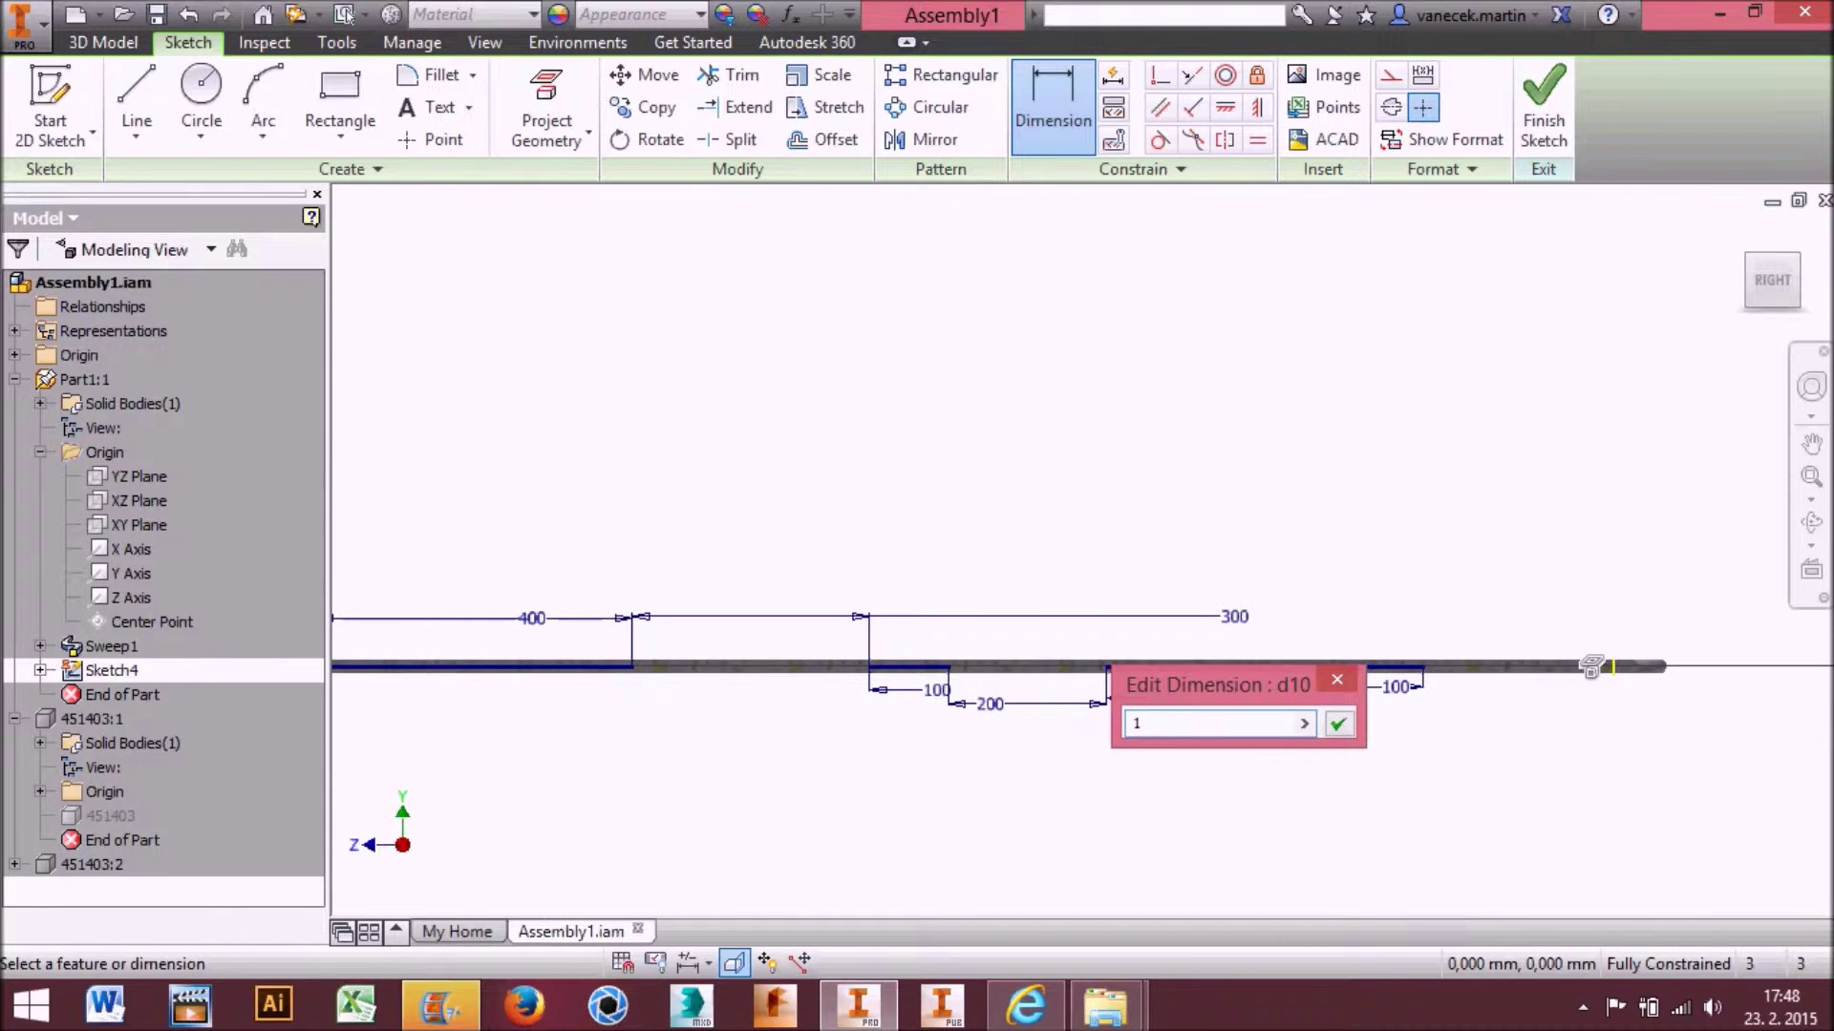
pyautogui.write('100')
pyautogui.press('Return')
pyautogui.doubleClick(1015, 705)
pyautogui.write('250')
pyautogui.press('Return')
pyautogui.doubleClick(1323, 690)
pyautogui.write('250')
pyautogui.press('Return')
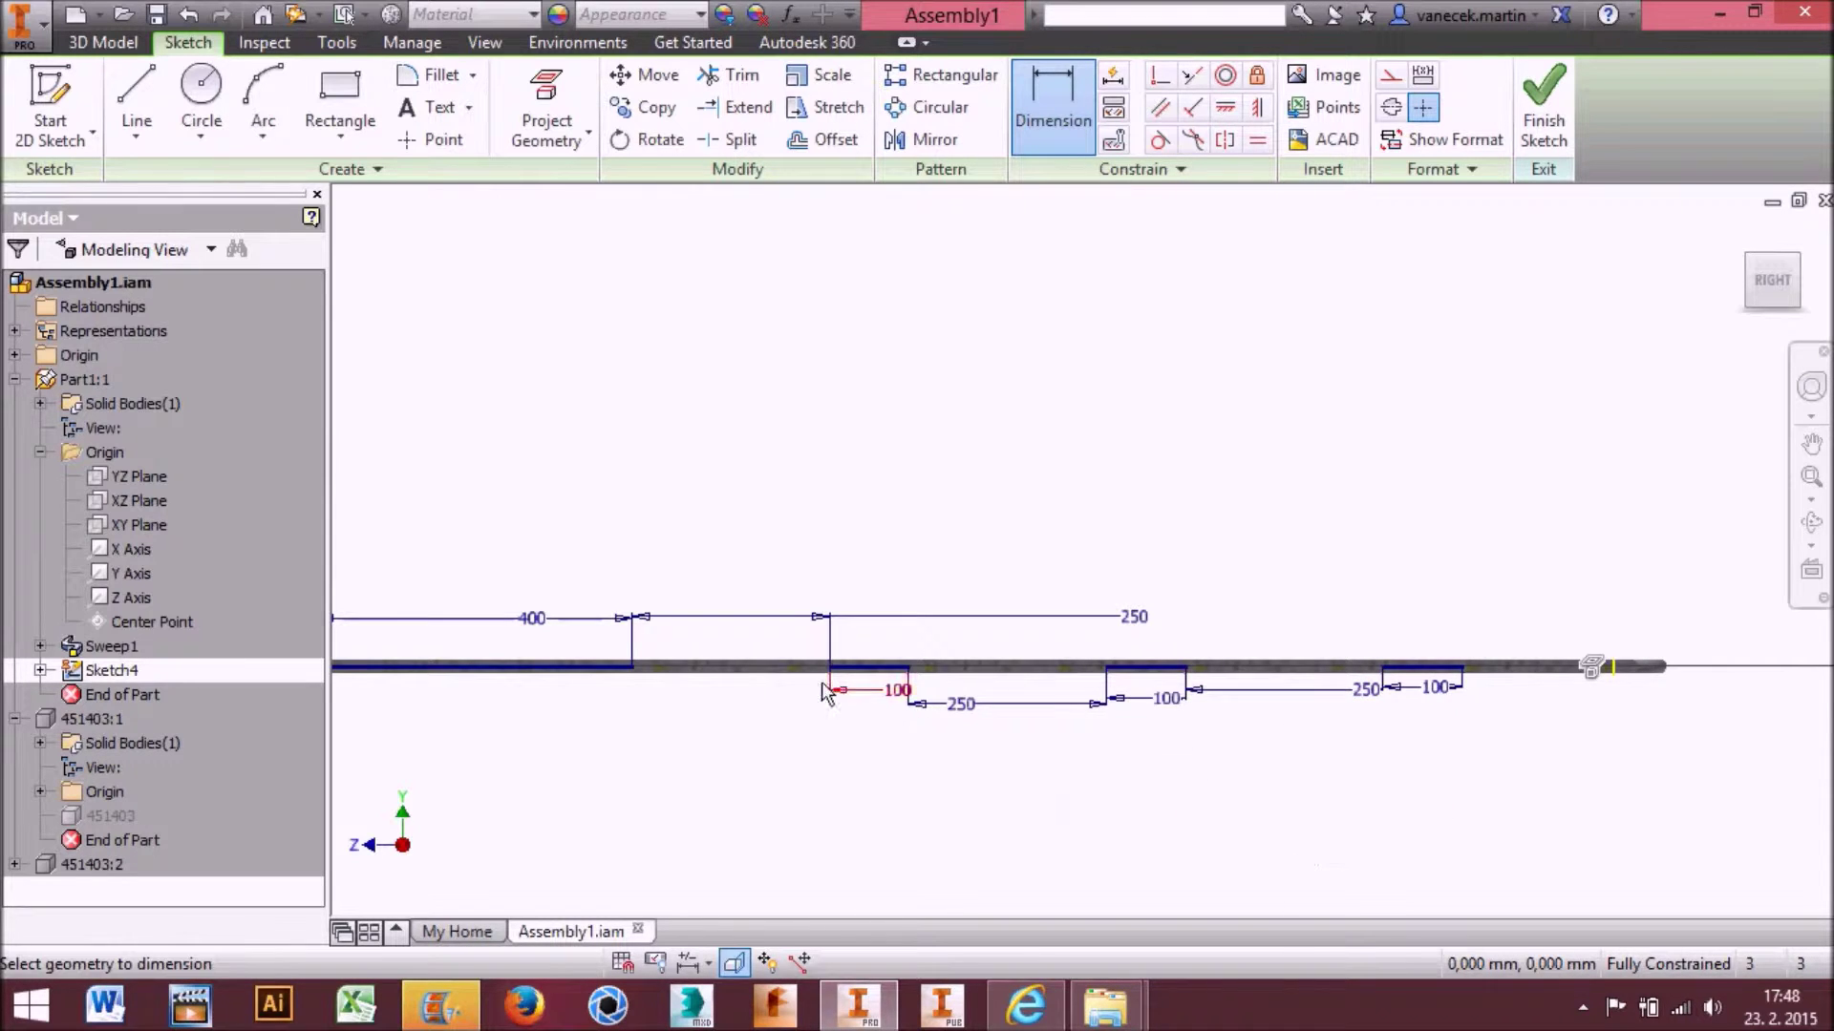
# Set the first rectangle's length to 425 mm and finish the sketch
pyautogui.moveTo(696, 693); pyautogui.dragTo(953, 695, button='middle')
pyautogui.scroll(3, 953, 694)
pyautogui.scroll(-3, 954, 694)
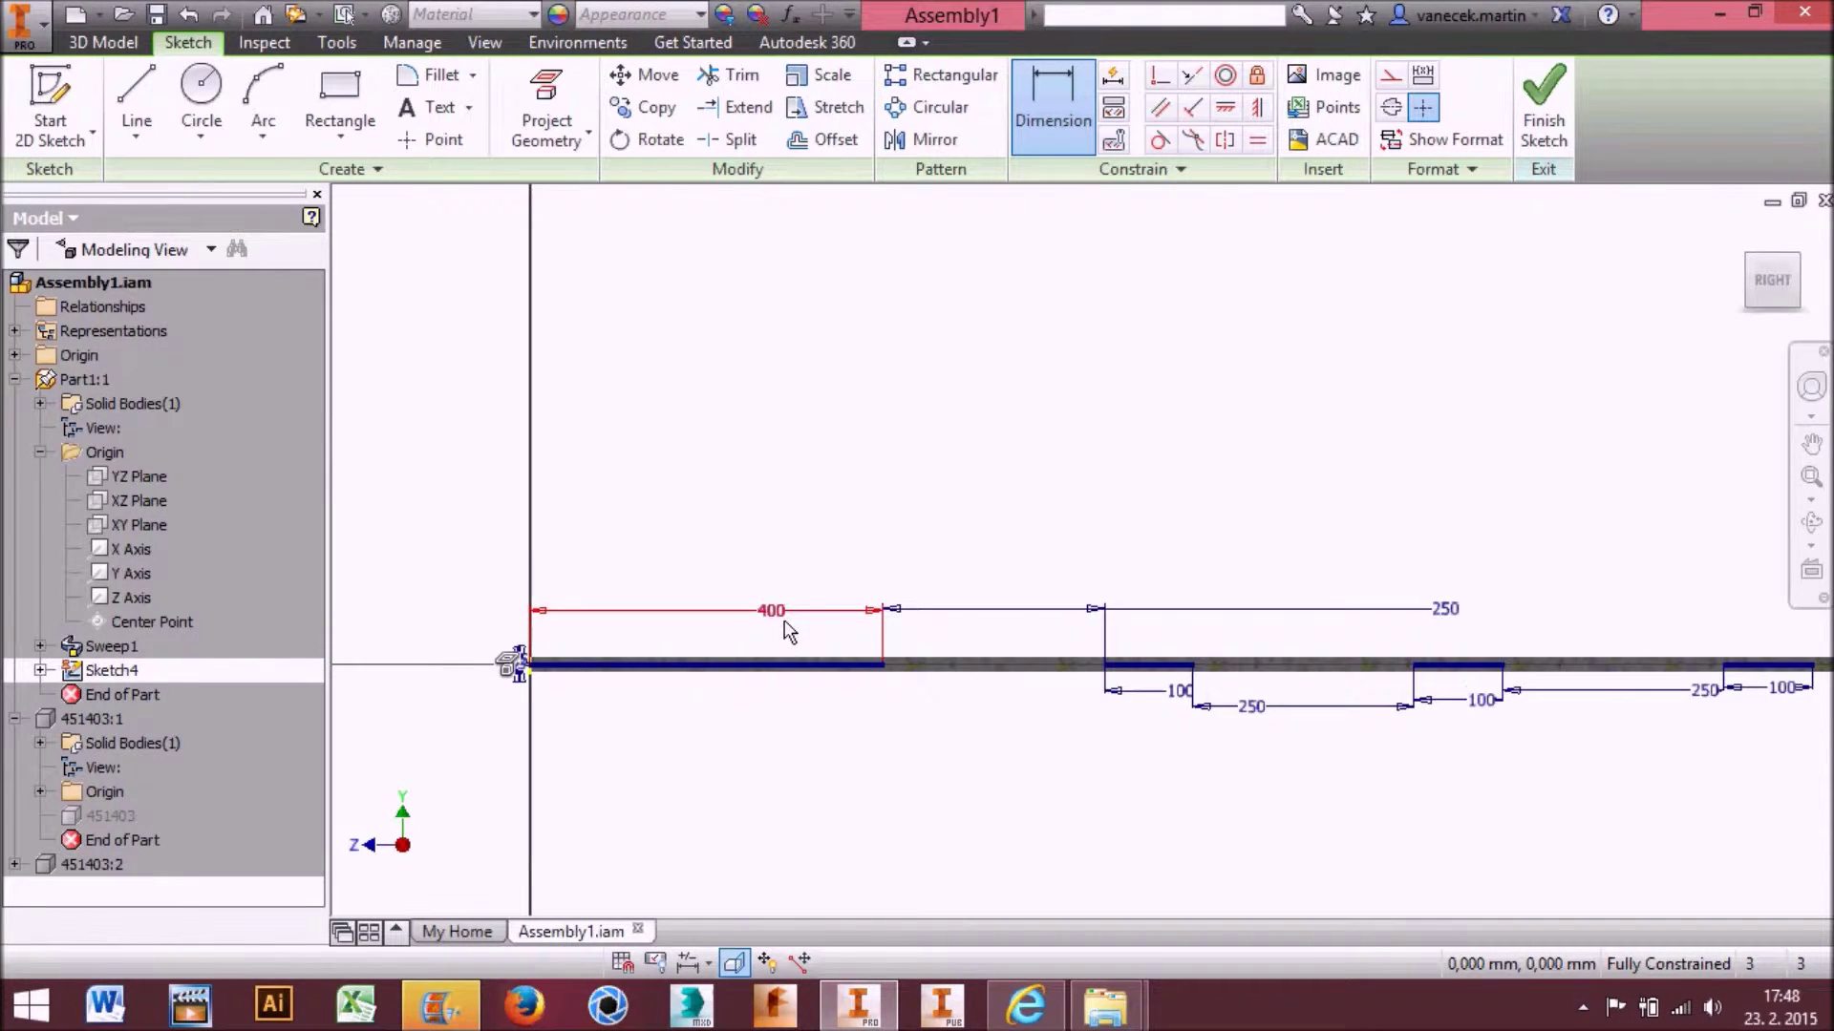
pyautogui.doubleClick(783, 623)
pyautogui.write('425')
pyautogui.press('Return')
pyautogui.click(1543, 95)
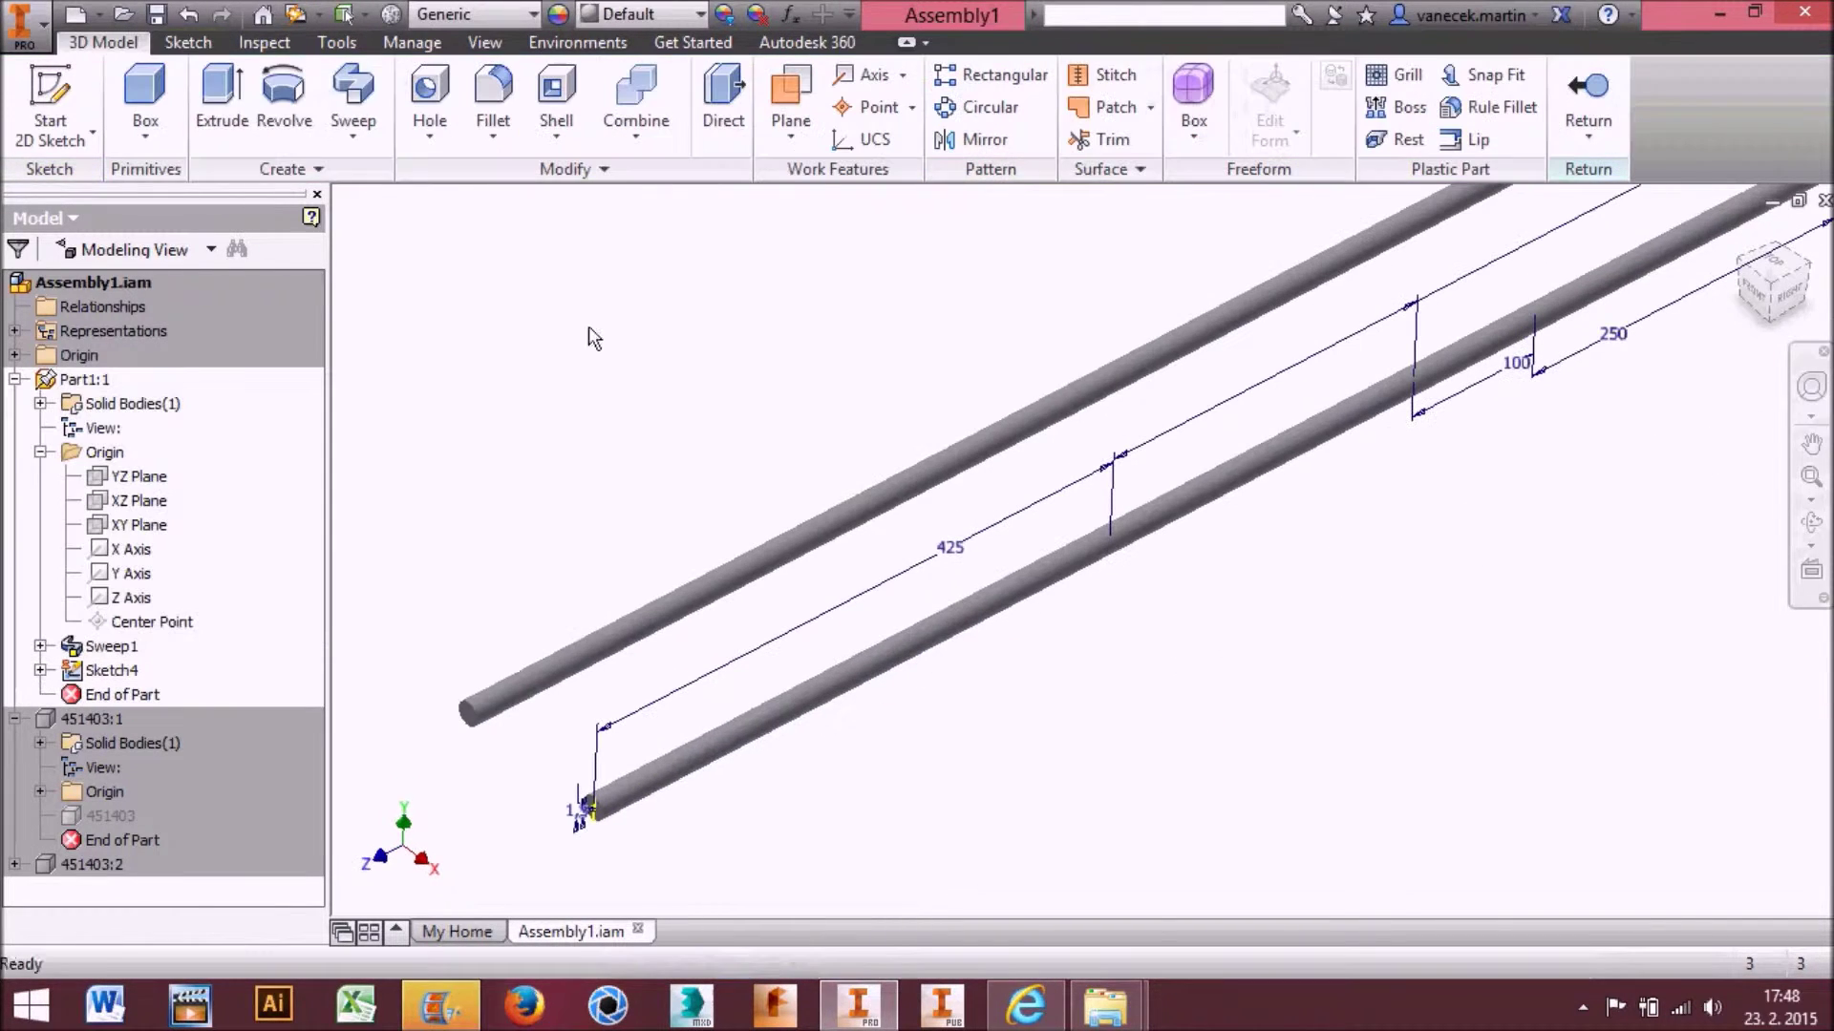
# Set up an extrusion of the first rectangle towards the bar's opposite leg, with the To Next extent
pyautogui.click(222, 101)
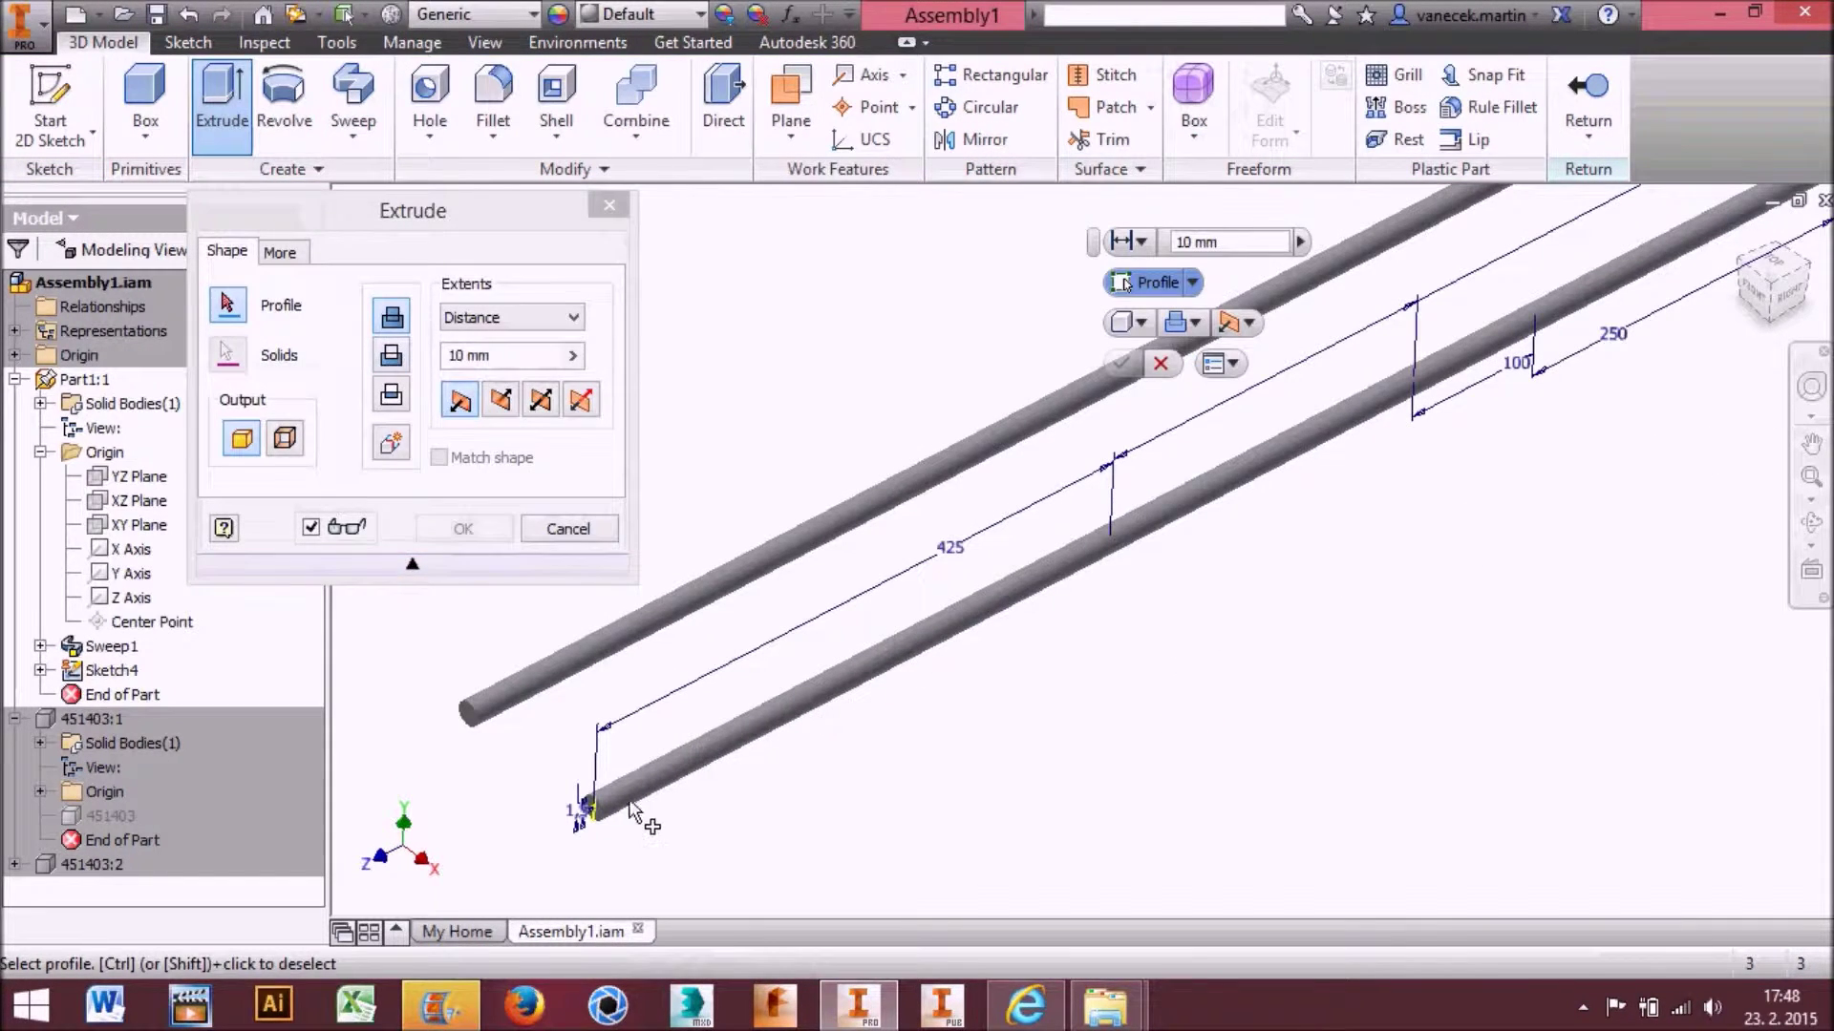
pyautogui.scroll(-5, 594, 814)
pyautogui.click(592, 689)
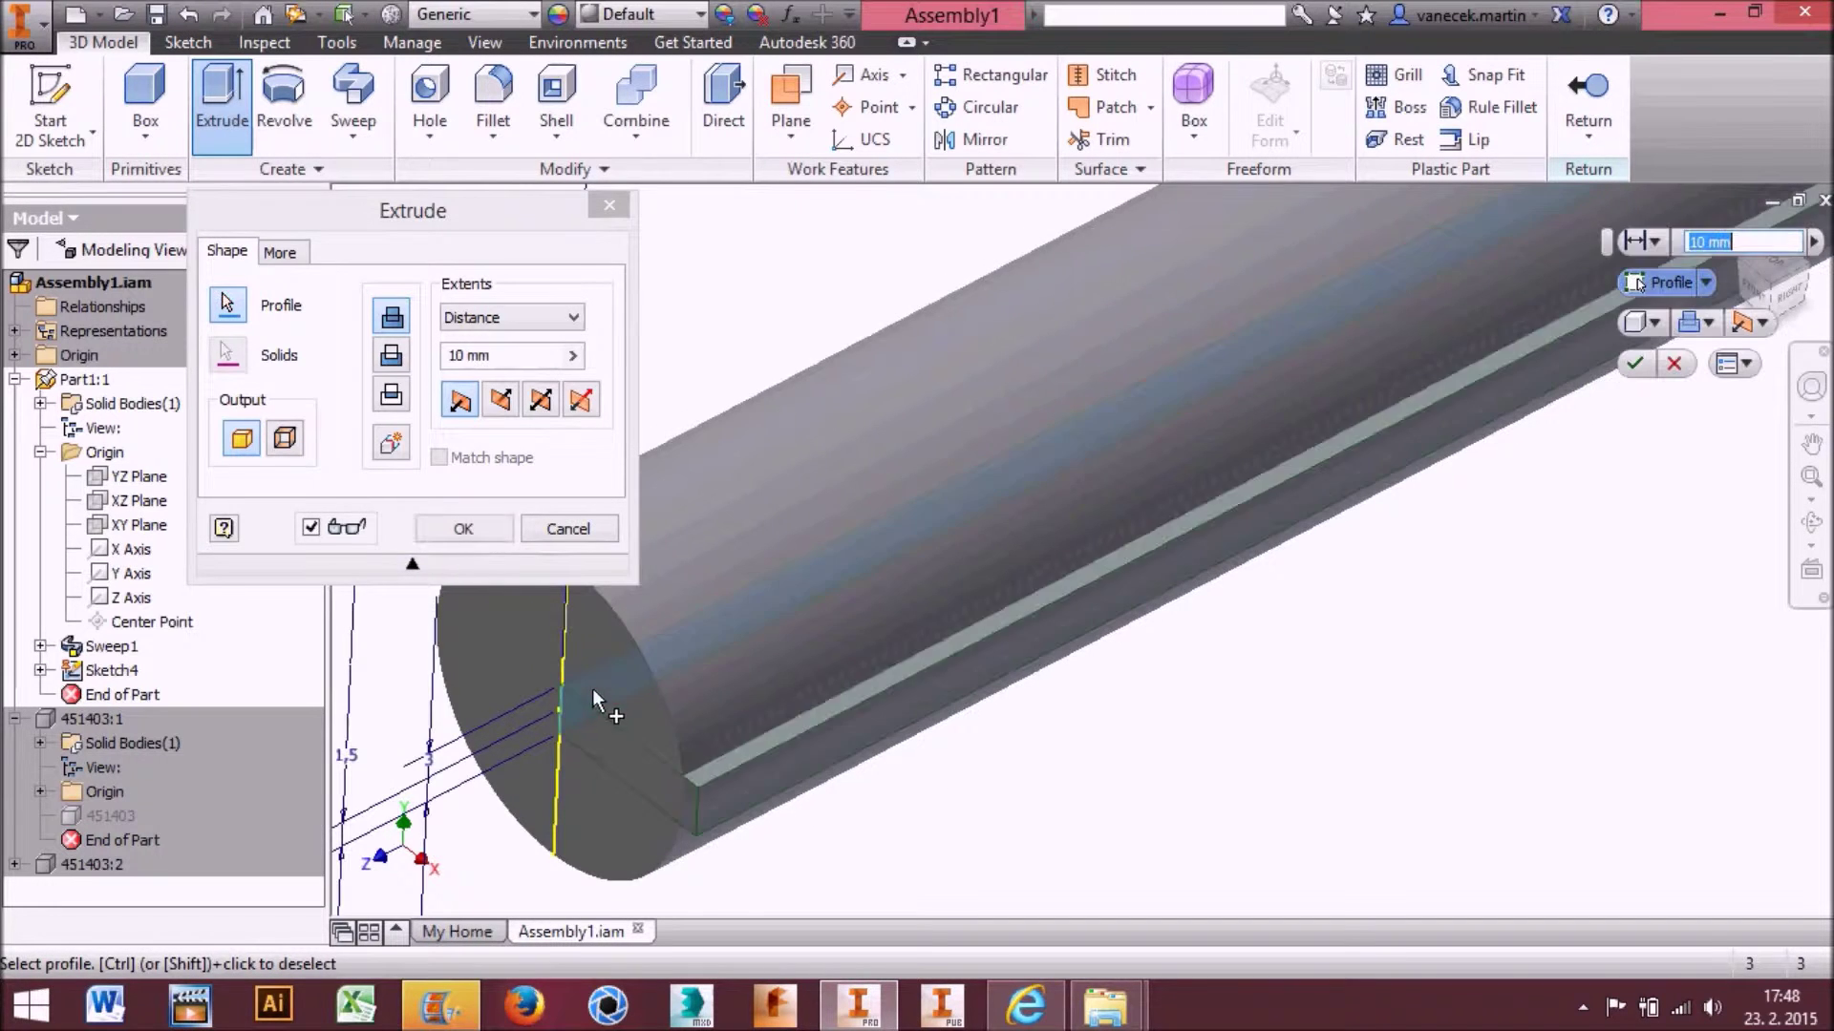
pyautogui.scroll(5, 593, 690)
pyautogui.click(500, 400)
pyautogui.click(528, 323)
pyautogui.click(531, 356)
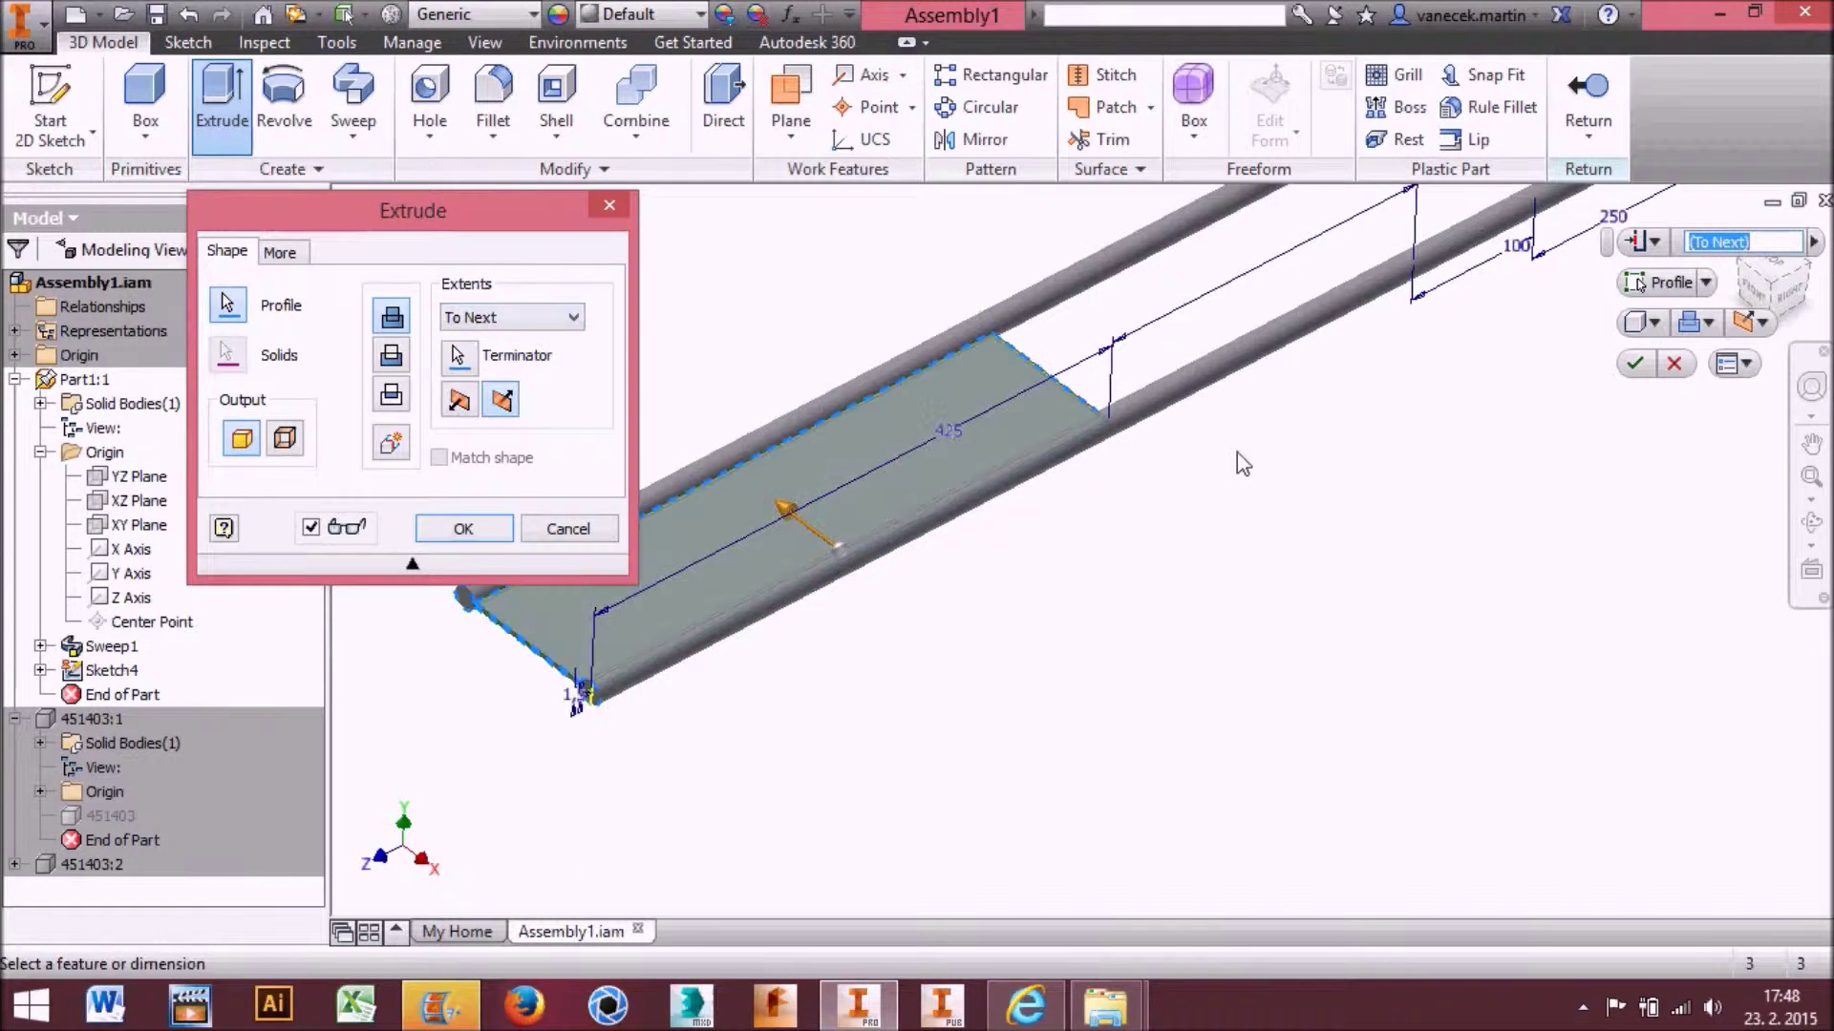
# Add the other three rectangles to the extrusion profile and complete the joined plates between the bar's legs
pyautogui.moveTo(1235, 453); pyautogui.dragTo(783, 708, button='middle')
pyautogui.scroll(3, 1048, 481)
pyautogui.moveTo(1259, 405); pyautogui.dragTo(853, 682, button='middle')
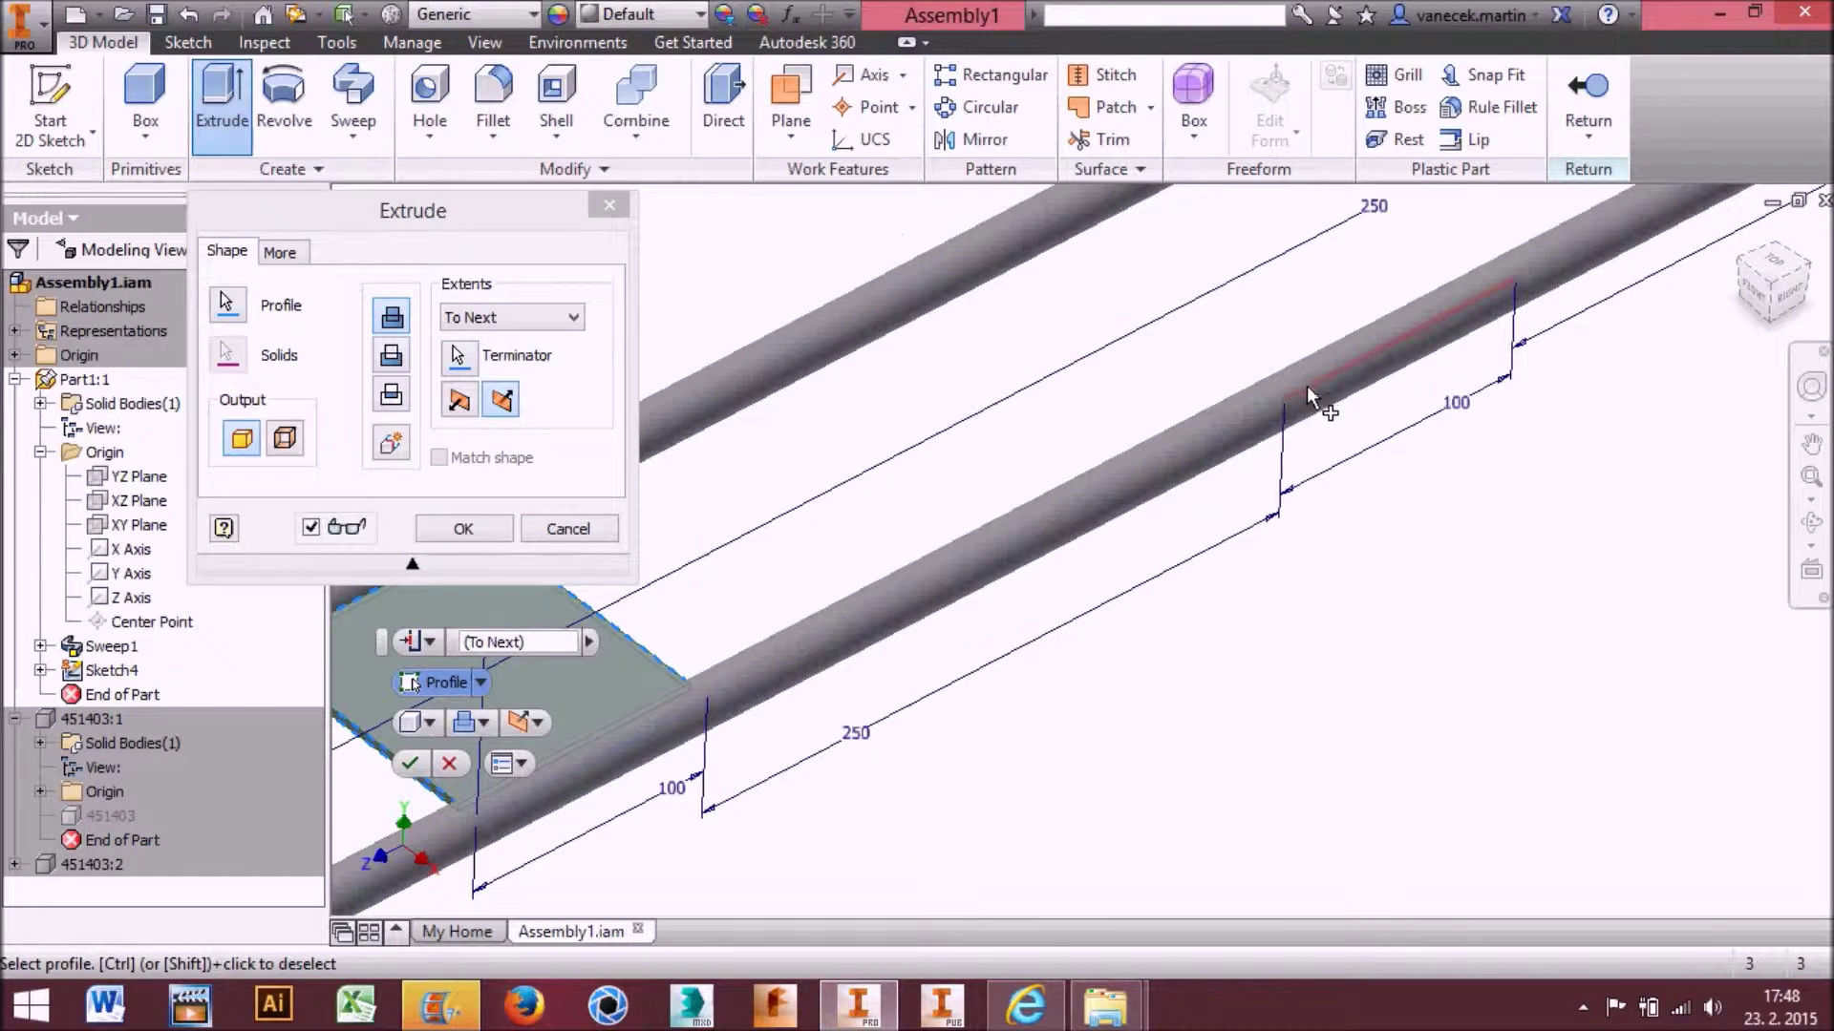
pyautogui.scroll(-5, 1308, 390)
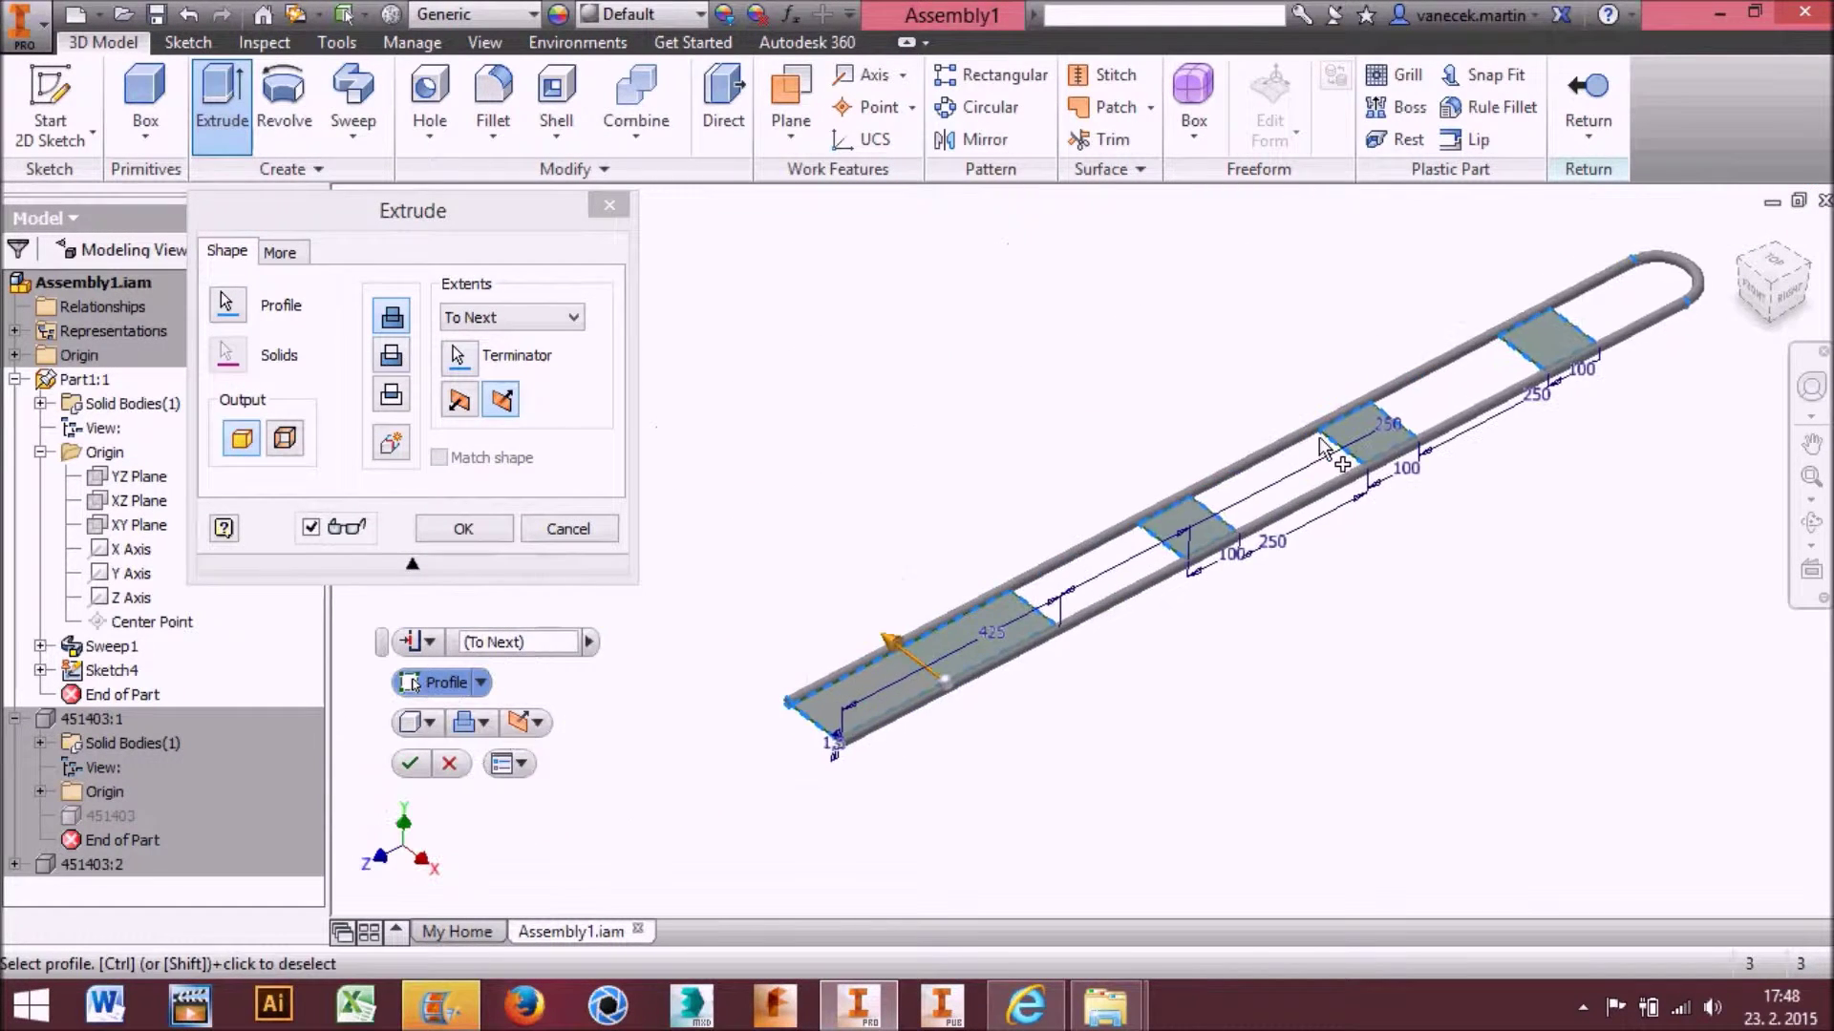
pyautogui.scroll(3, 1015, 704)
pyautogui.click(482, 526)
pyautogui.scroll(-3, 1241, 554)
pyautogui.moveTo(1242, 554); pyautogui.dragTo(913, 740, button='middle')
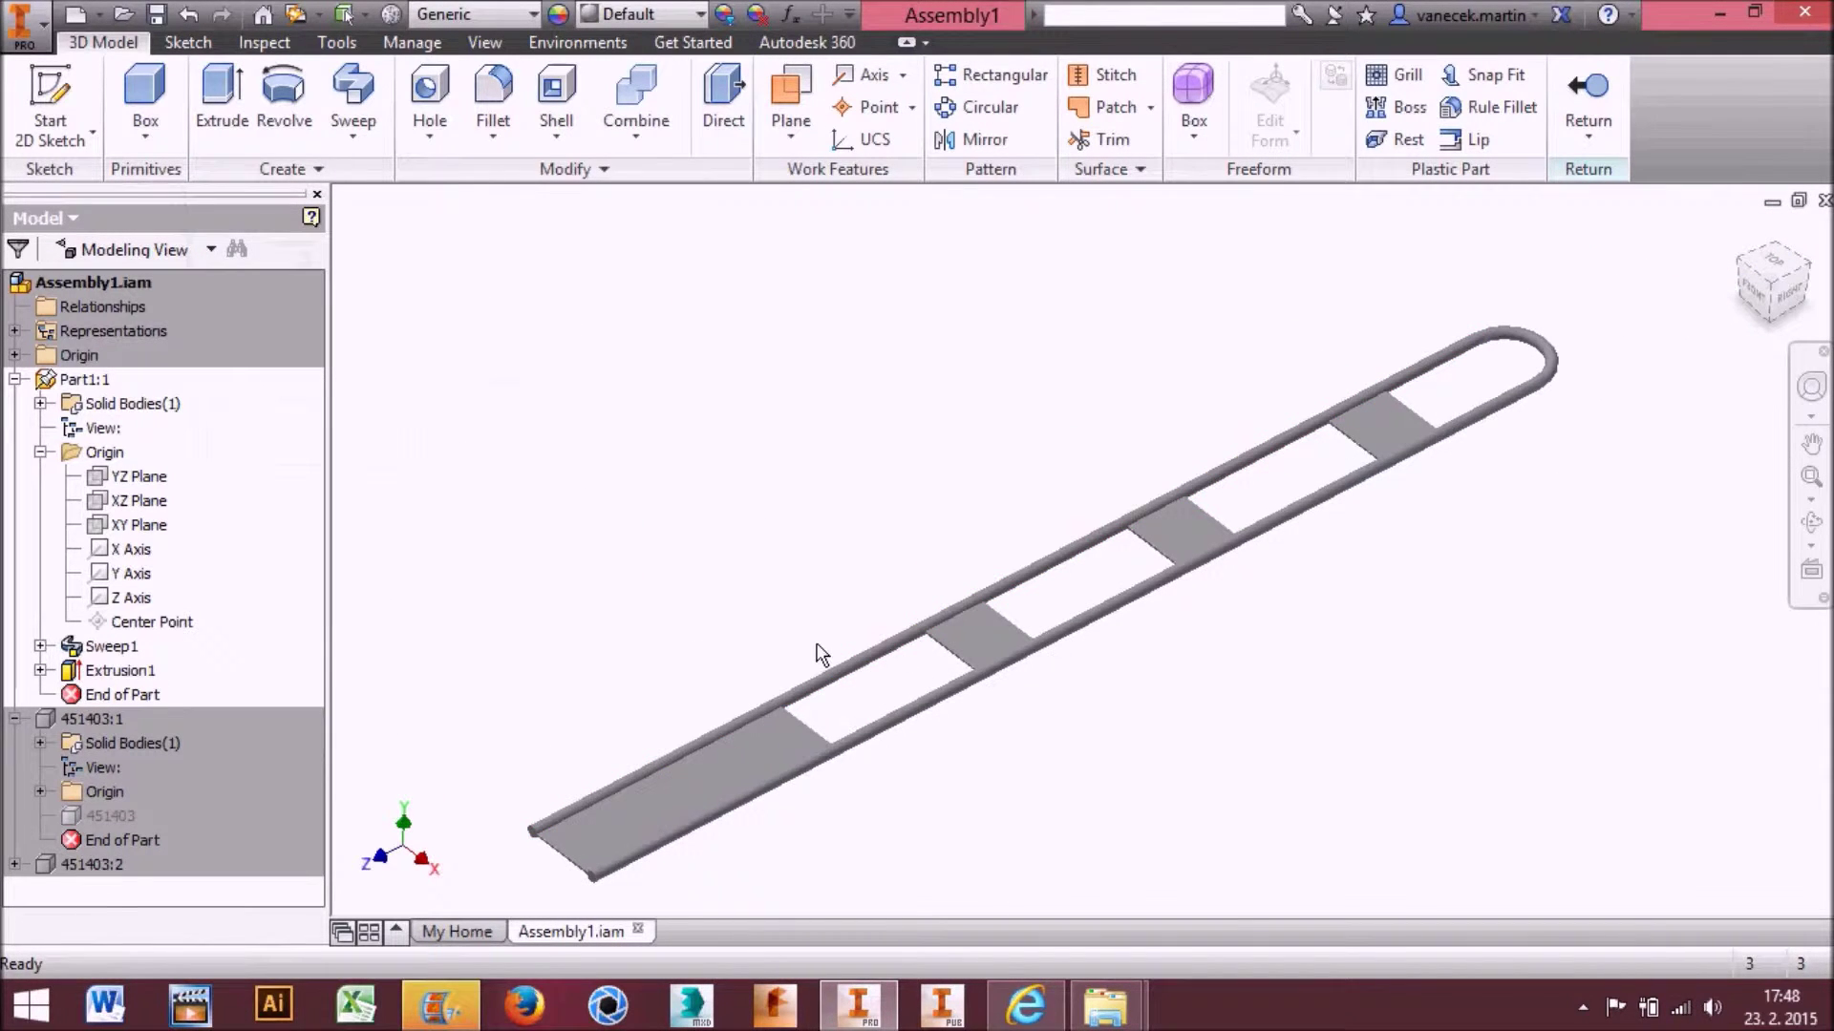
# Start a sketch on the top face of the second plate and place two points side by side at mid-width
pyautogui.moveTo(934, 659); pyautogui.dragTo(896, 502, button='middle')
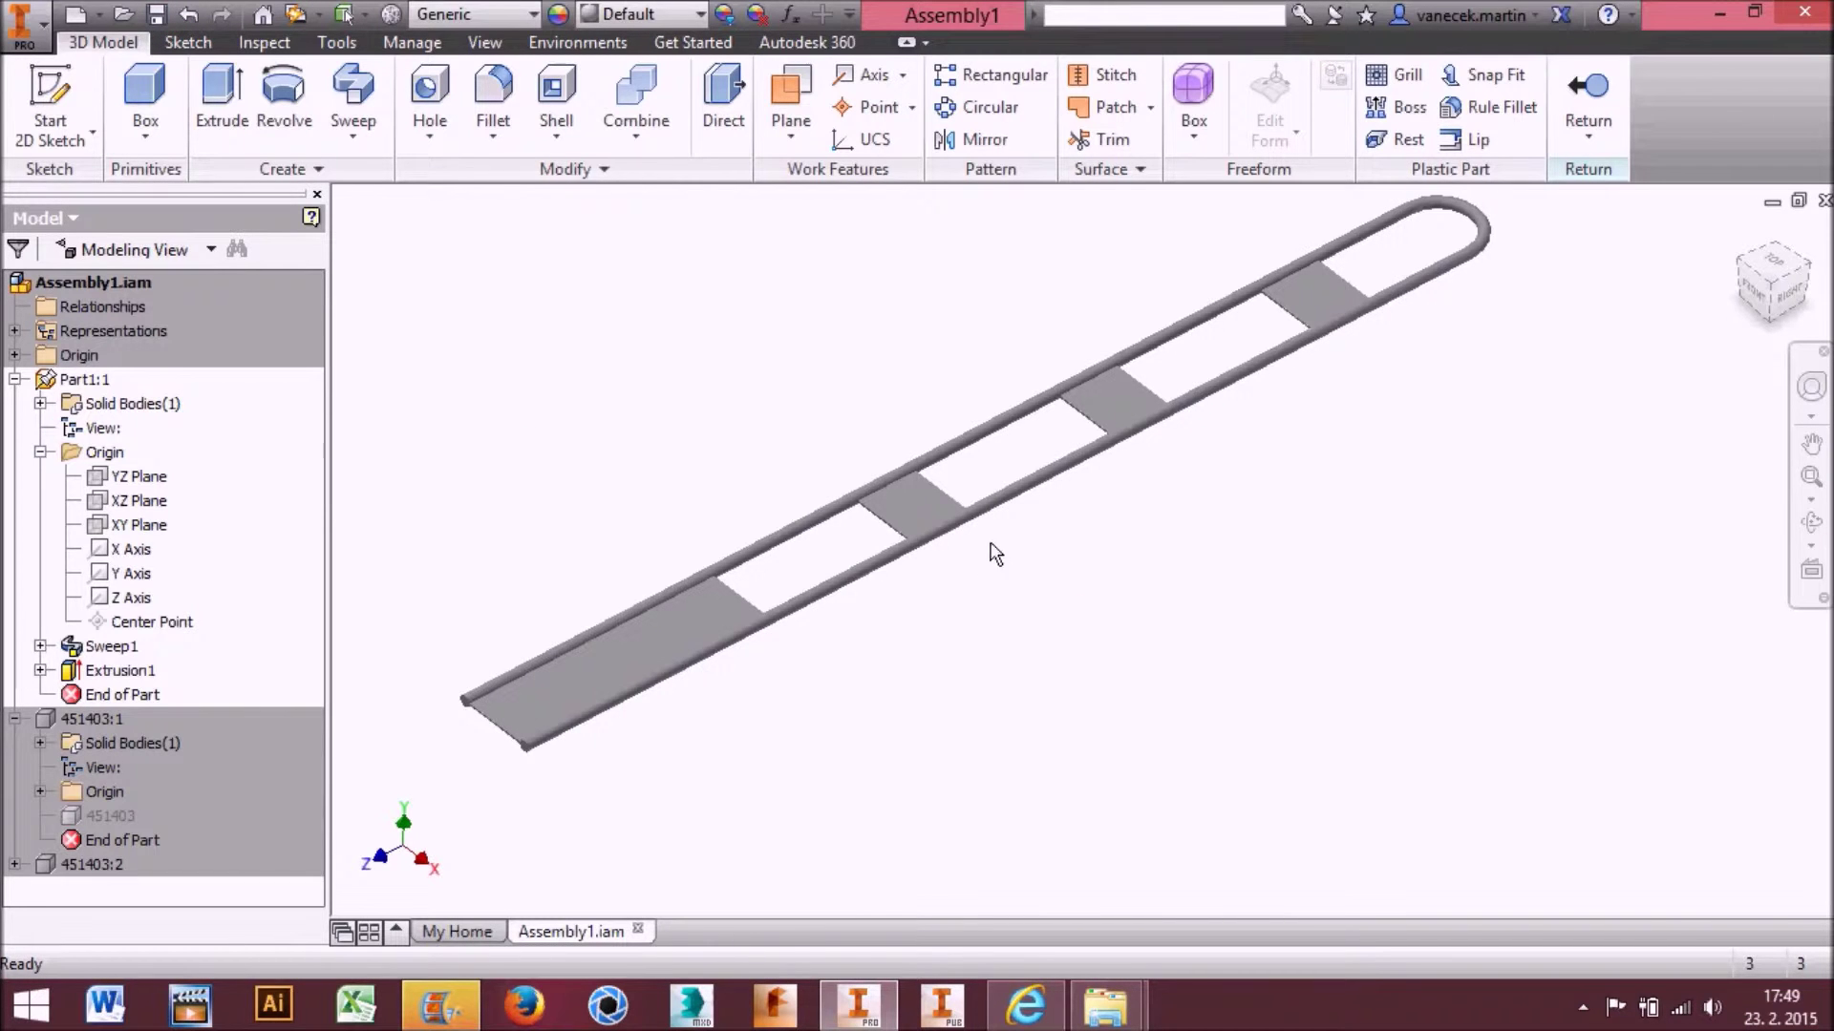
pyautogui.scroll(3, 908, 535)
pyautogui.scroll(-2, 936, 515)
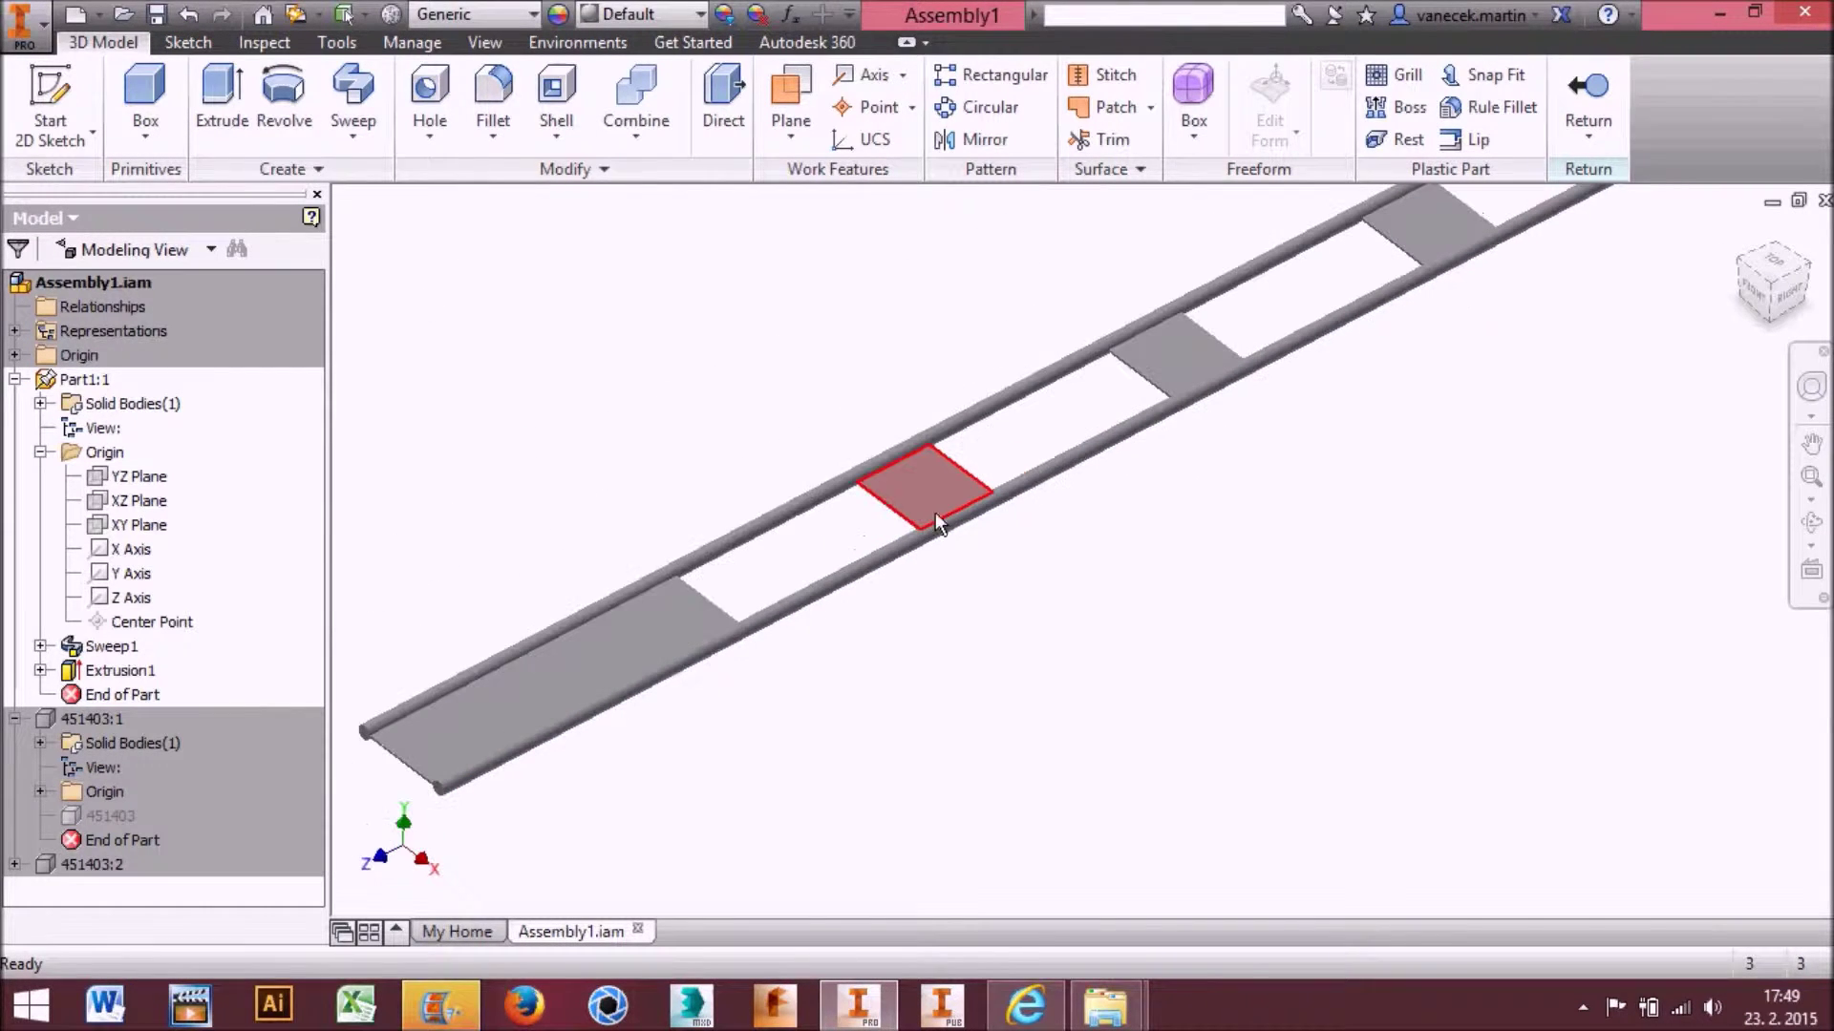
pyautogui.press('s')
pyautogui.click(960, 511)
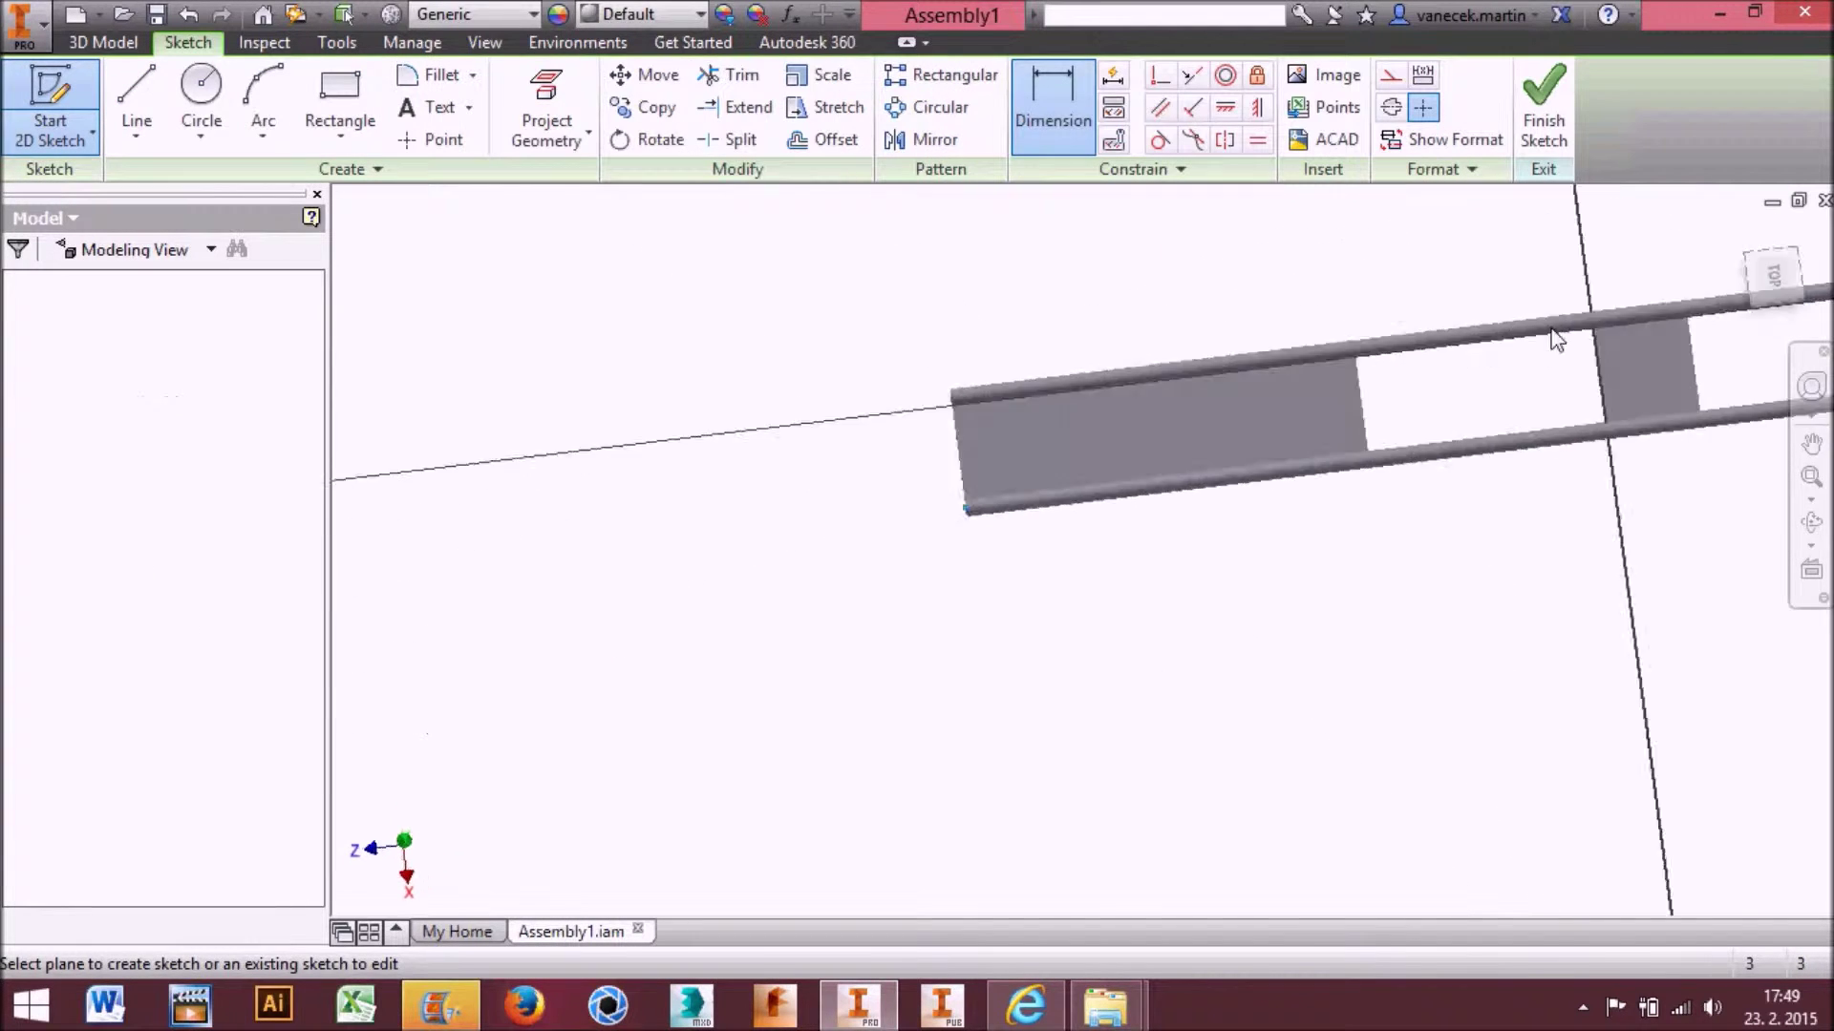
pyautogui.click(432, 140)
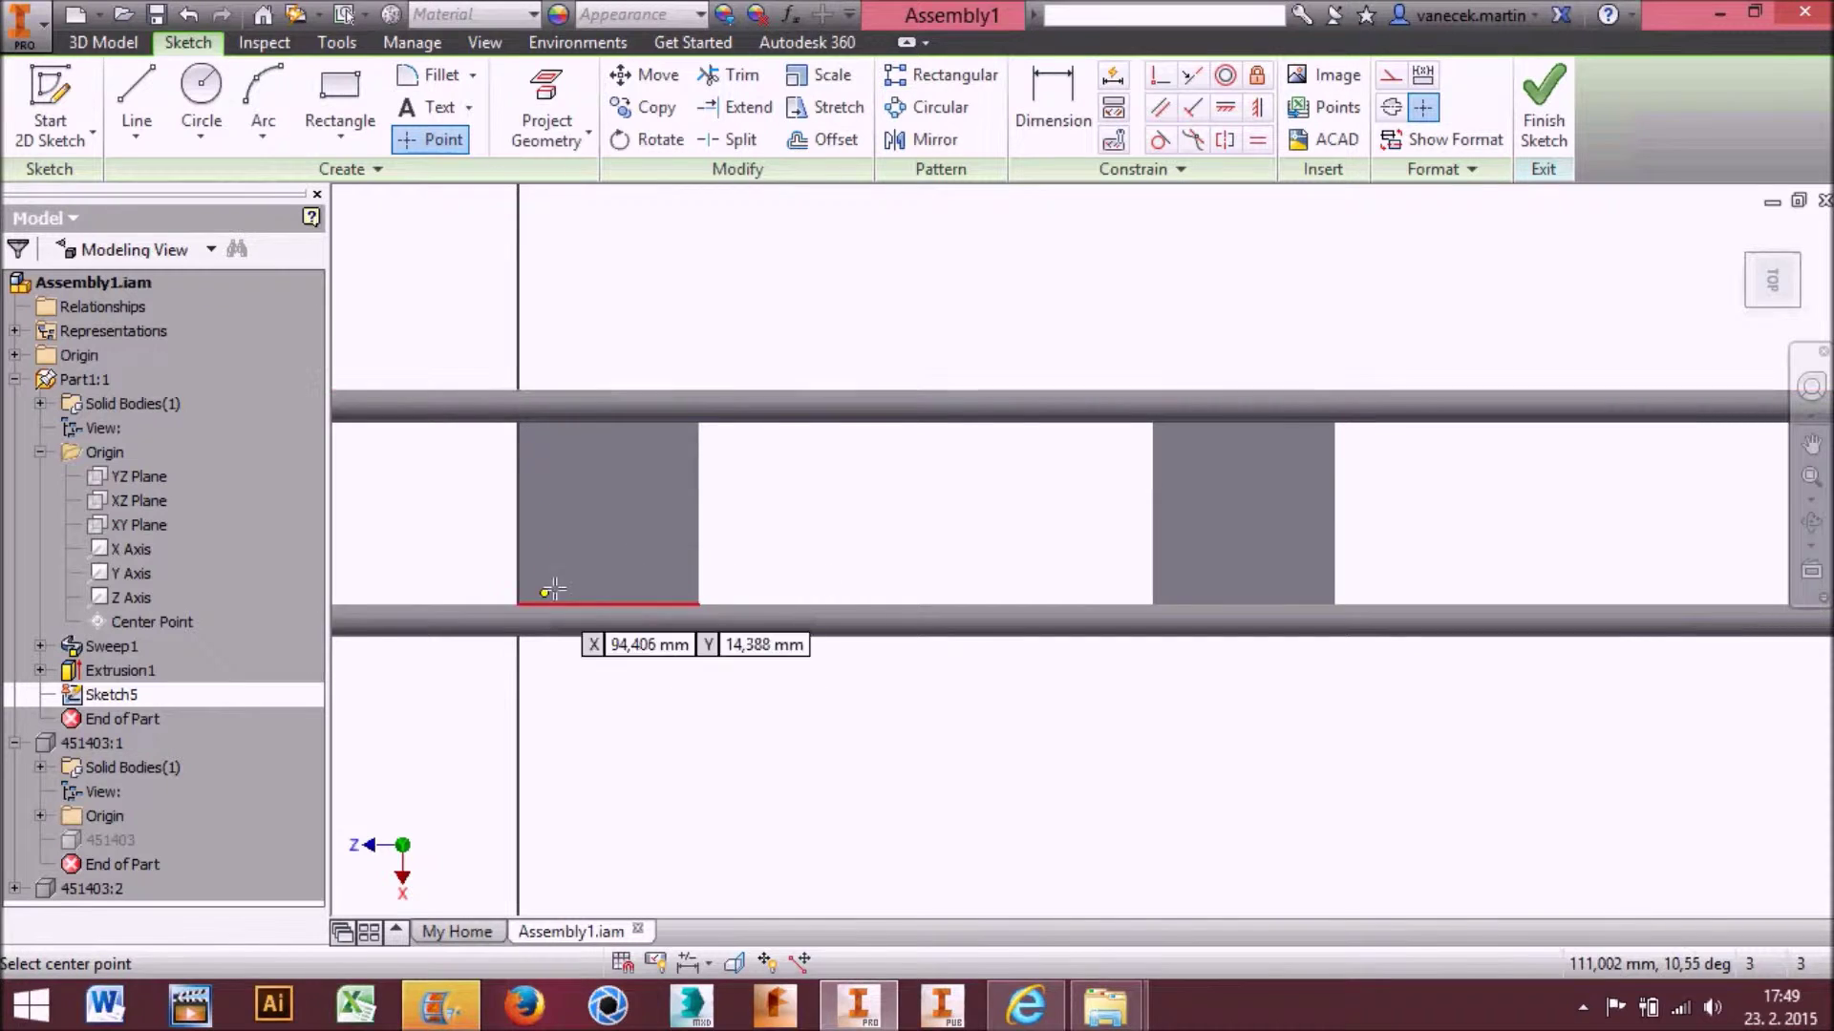
pyautogui.click(553, 511)
pyautogui.click(640, 511)
pyautogui.press('d')
pyautogui.click(661, 604)
pyautogui.click(642, 422)
pyautogui.press('Escape')
# Project the second plate's two edges along the bar and the outer edges of both bar legs into the sketch
pyautogui.moveTo(764, 509); pyautogui.dragTo(1063, 550, button='middle')
pyautogui.scroll(-3, 862, 517)
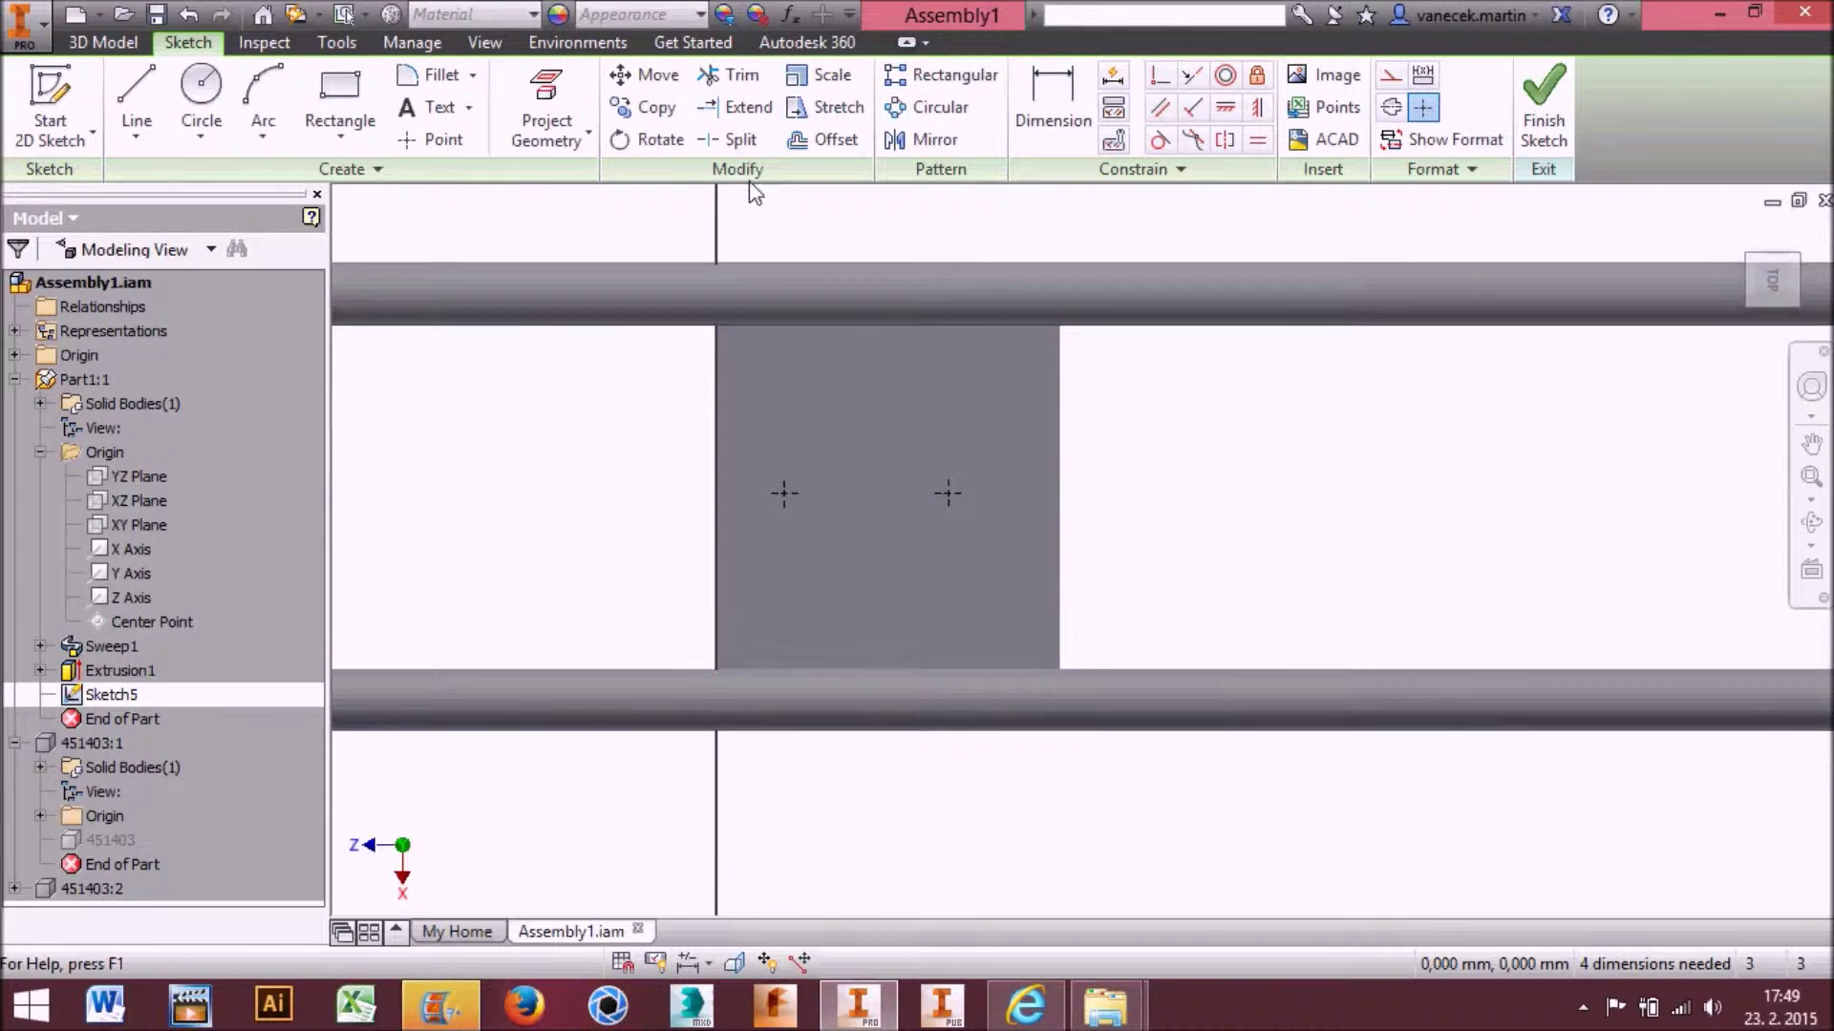
pyautogui.click(545, 133)
pyautogui.click(857, 451)
pyautogui.click(869, 724)
pyautogui.press('d')
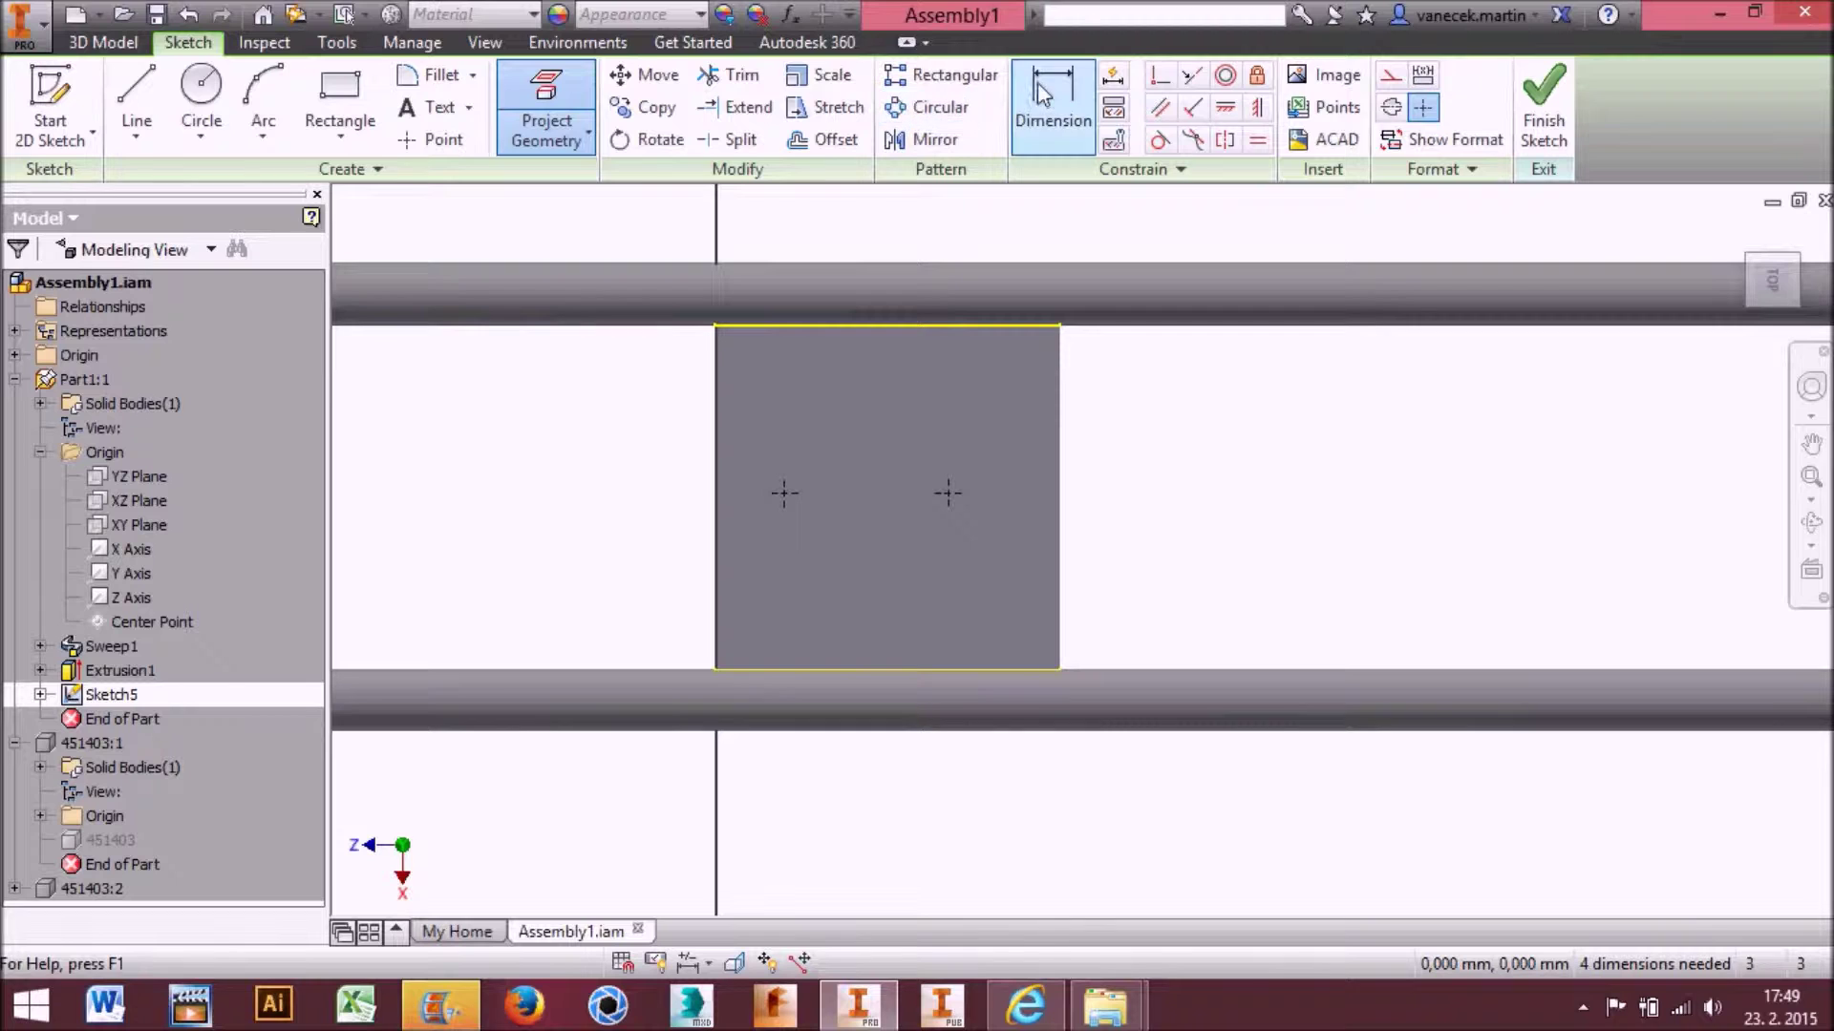
pyautogui.press('p')
pyautogui.click(1177, 733)
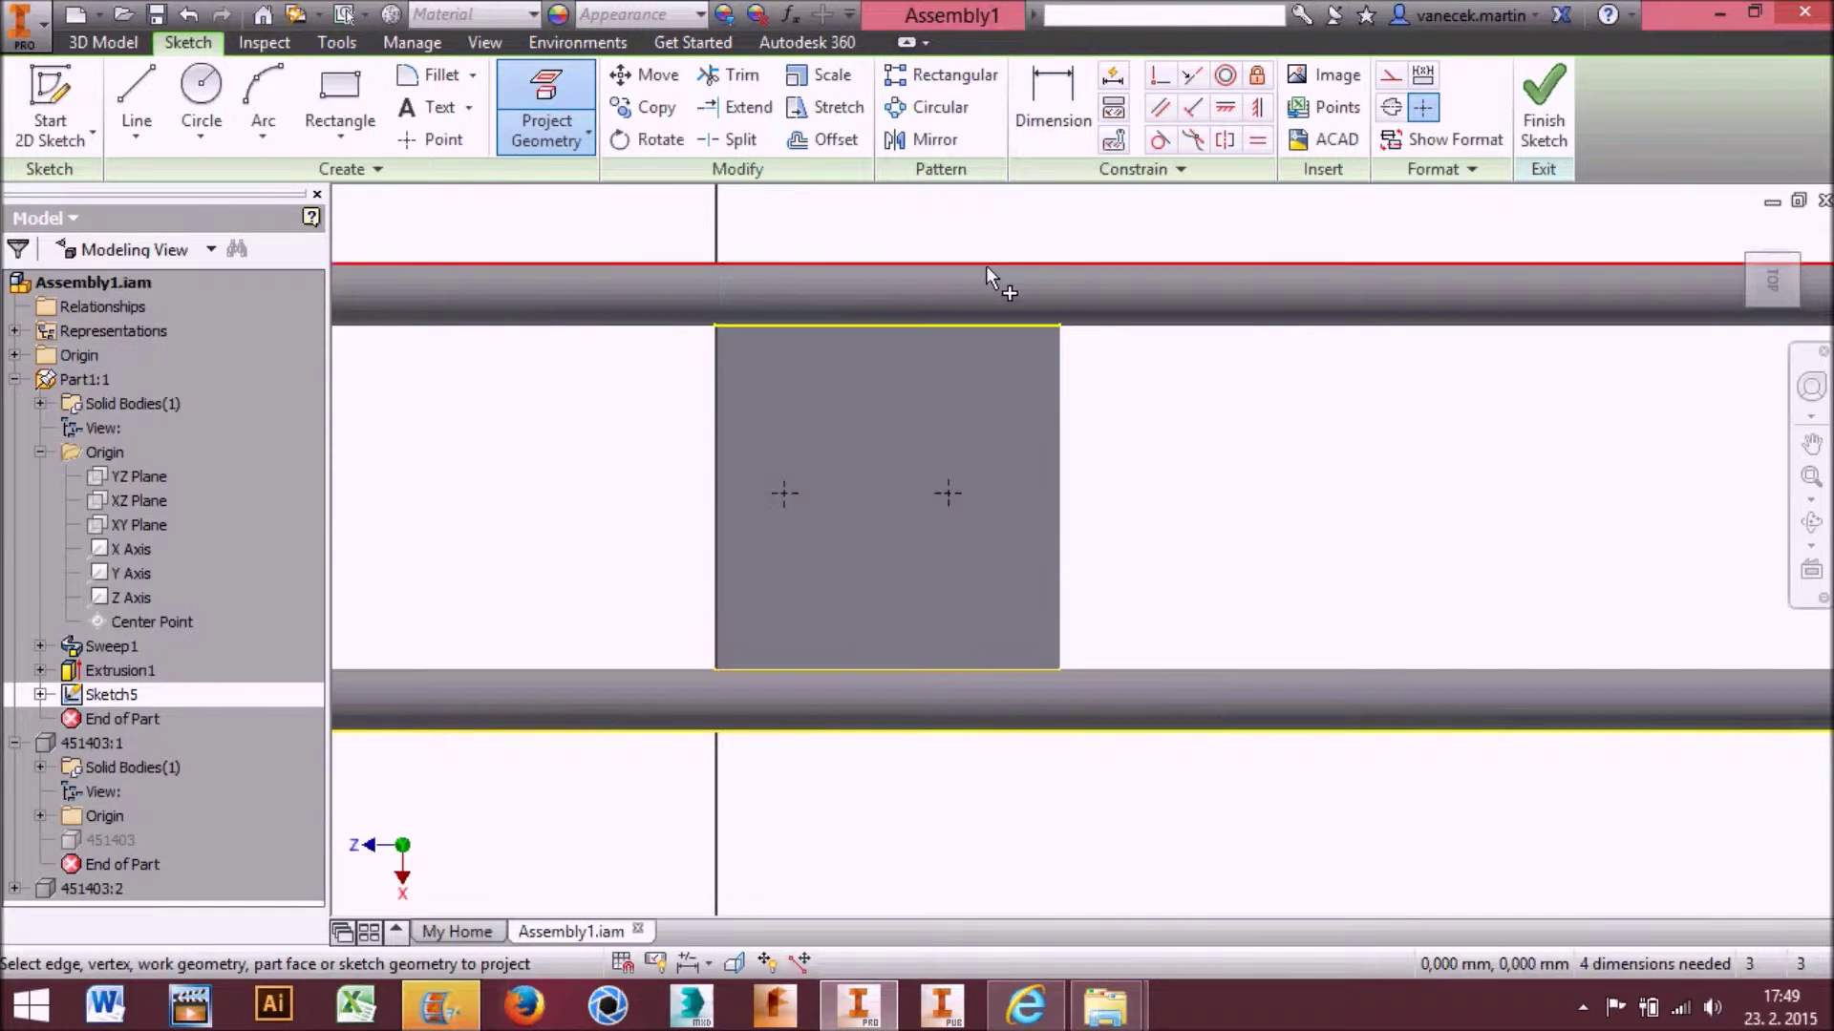
pyautogui.click(989, 277)
pyautogui.press('d')
pyautogui.click(1051, 732)
pyautogui.click(947, 494)
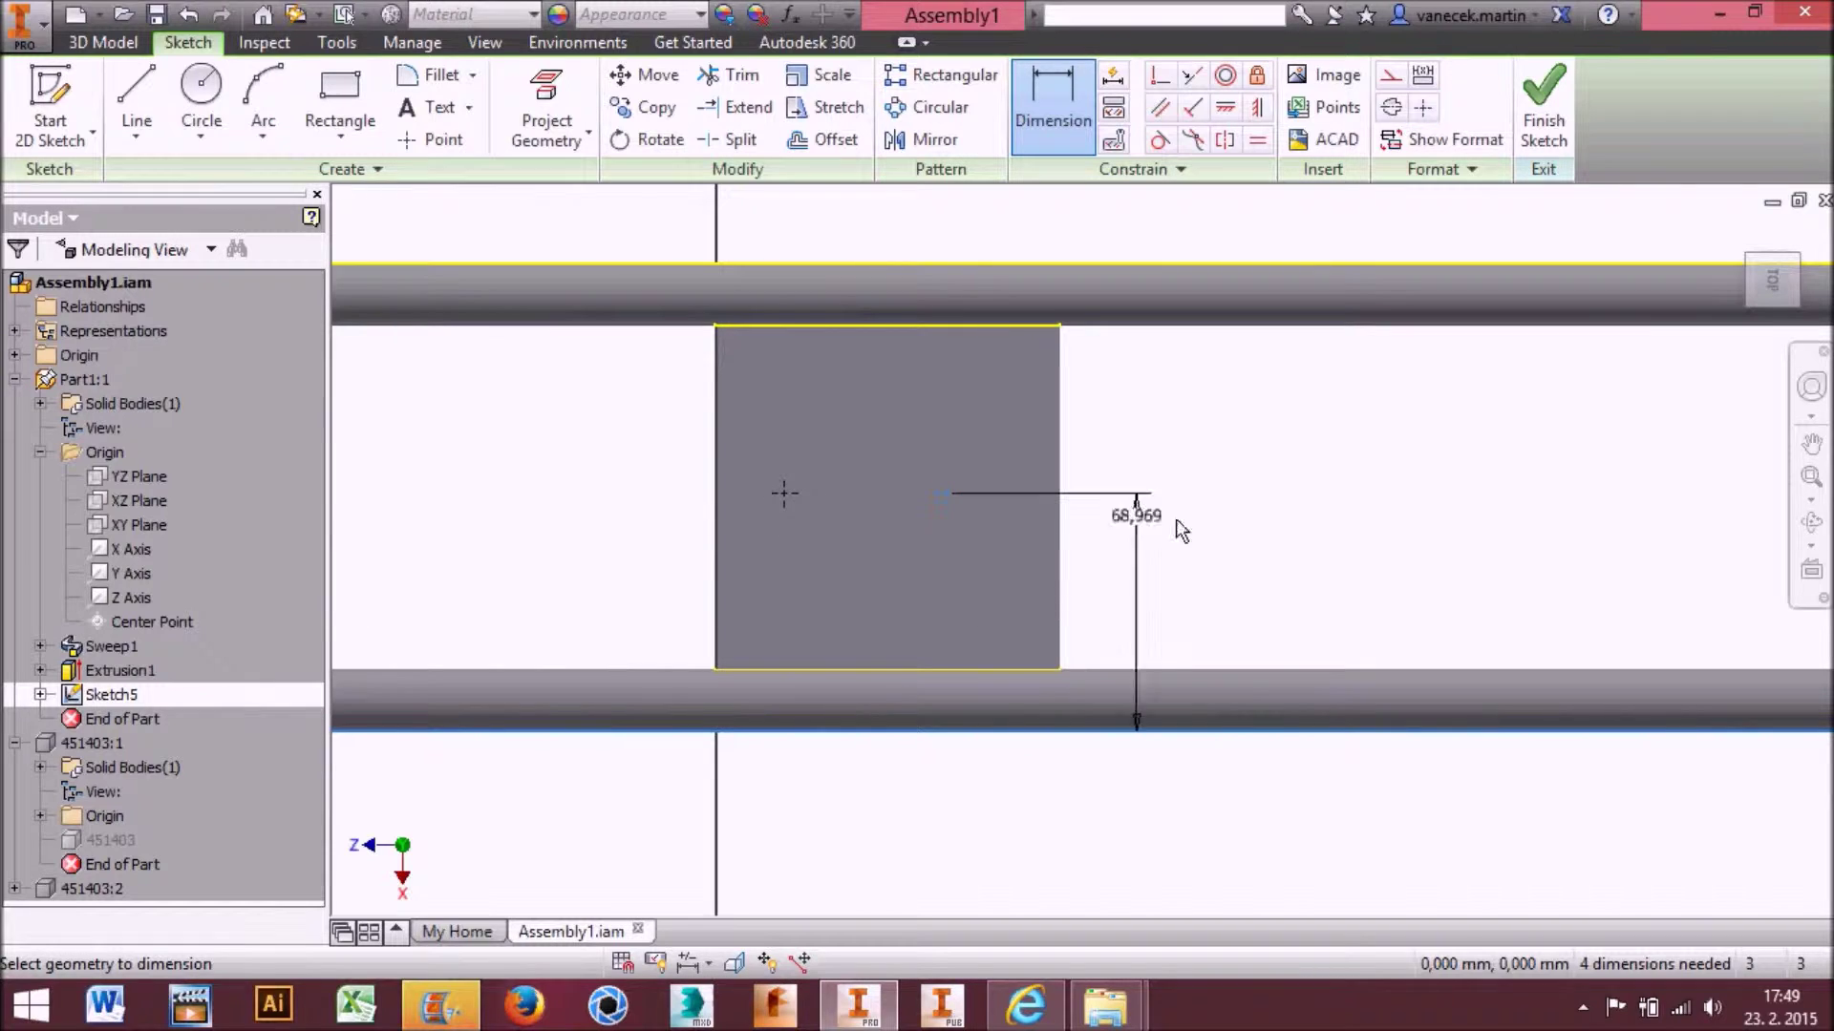
pyautogui.press('Escape')
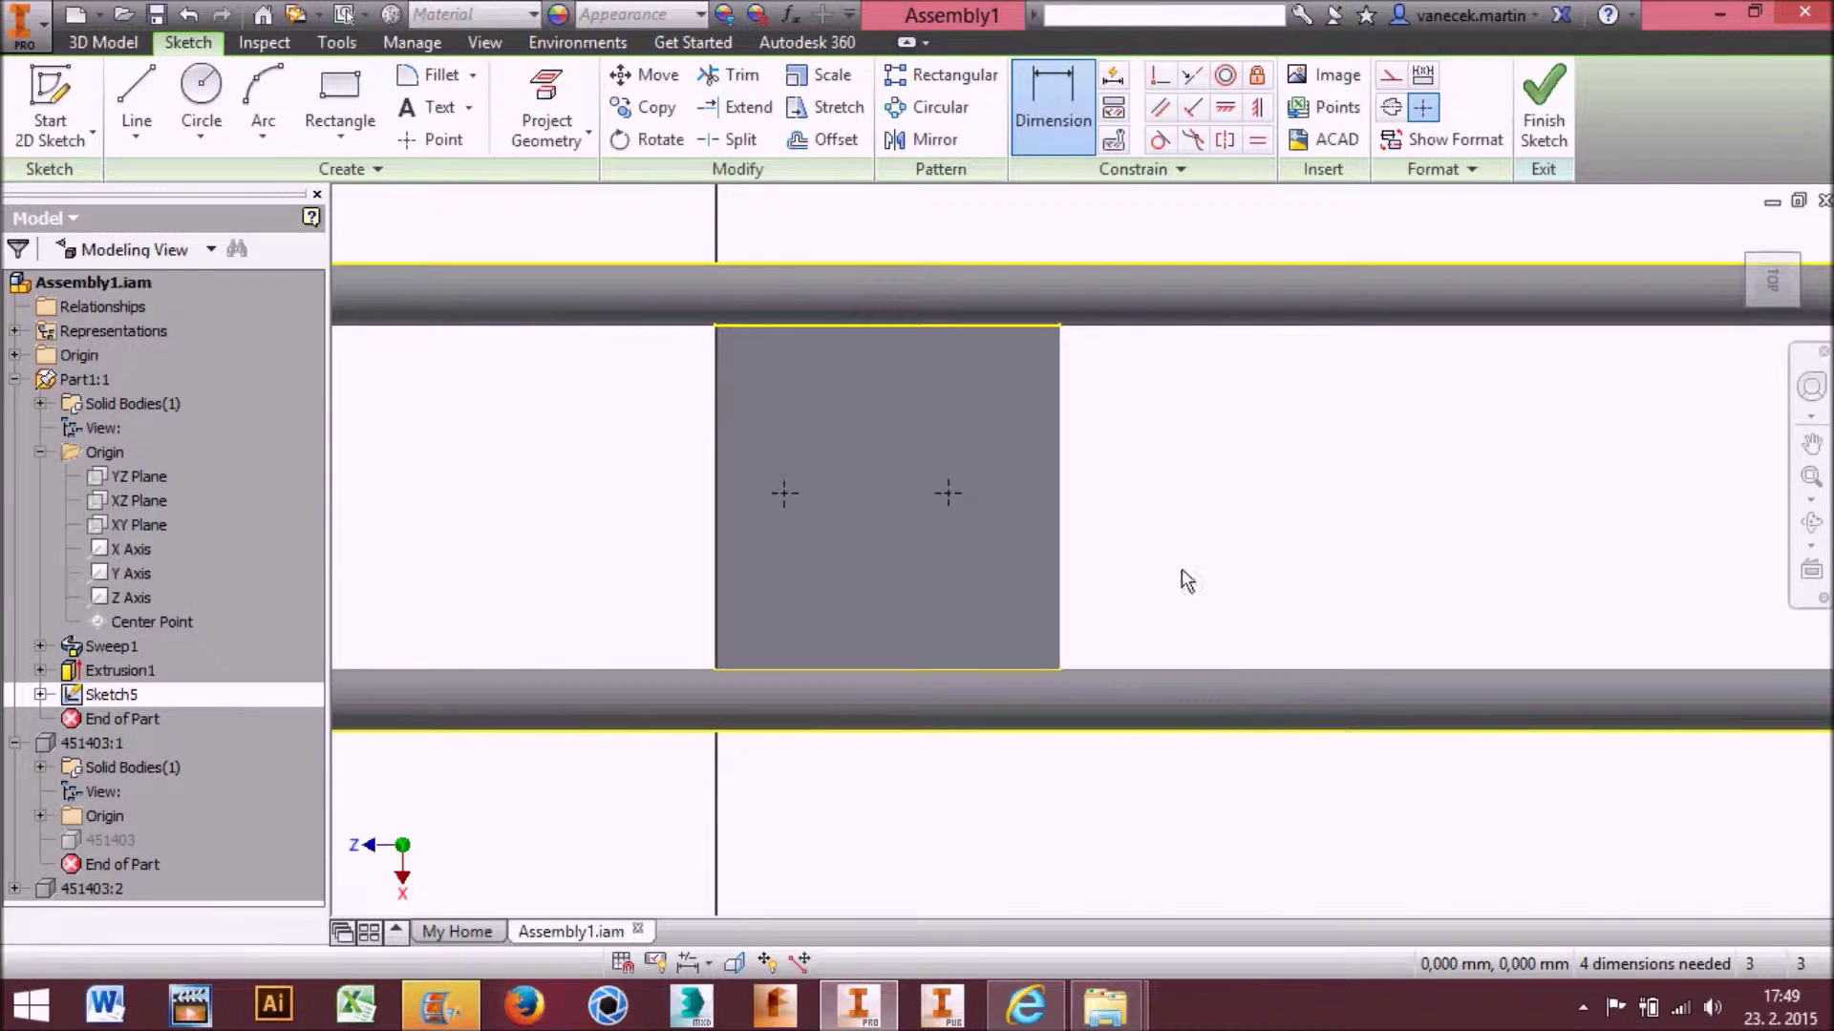
pyautogui.click(1132, 268)
pyautogui.press('Escape')
# Dimension both sketch points 136/2 mm from the projected outer edge of the same bar leg
pyautogui.press('d')
pyautogui.click(947, 493)
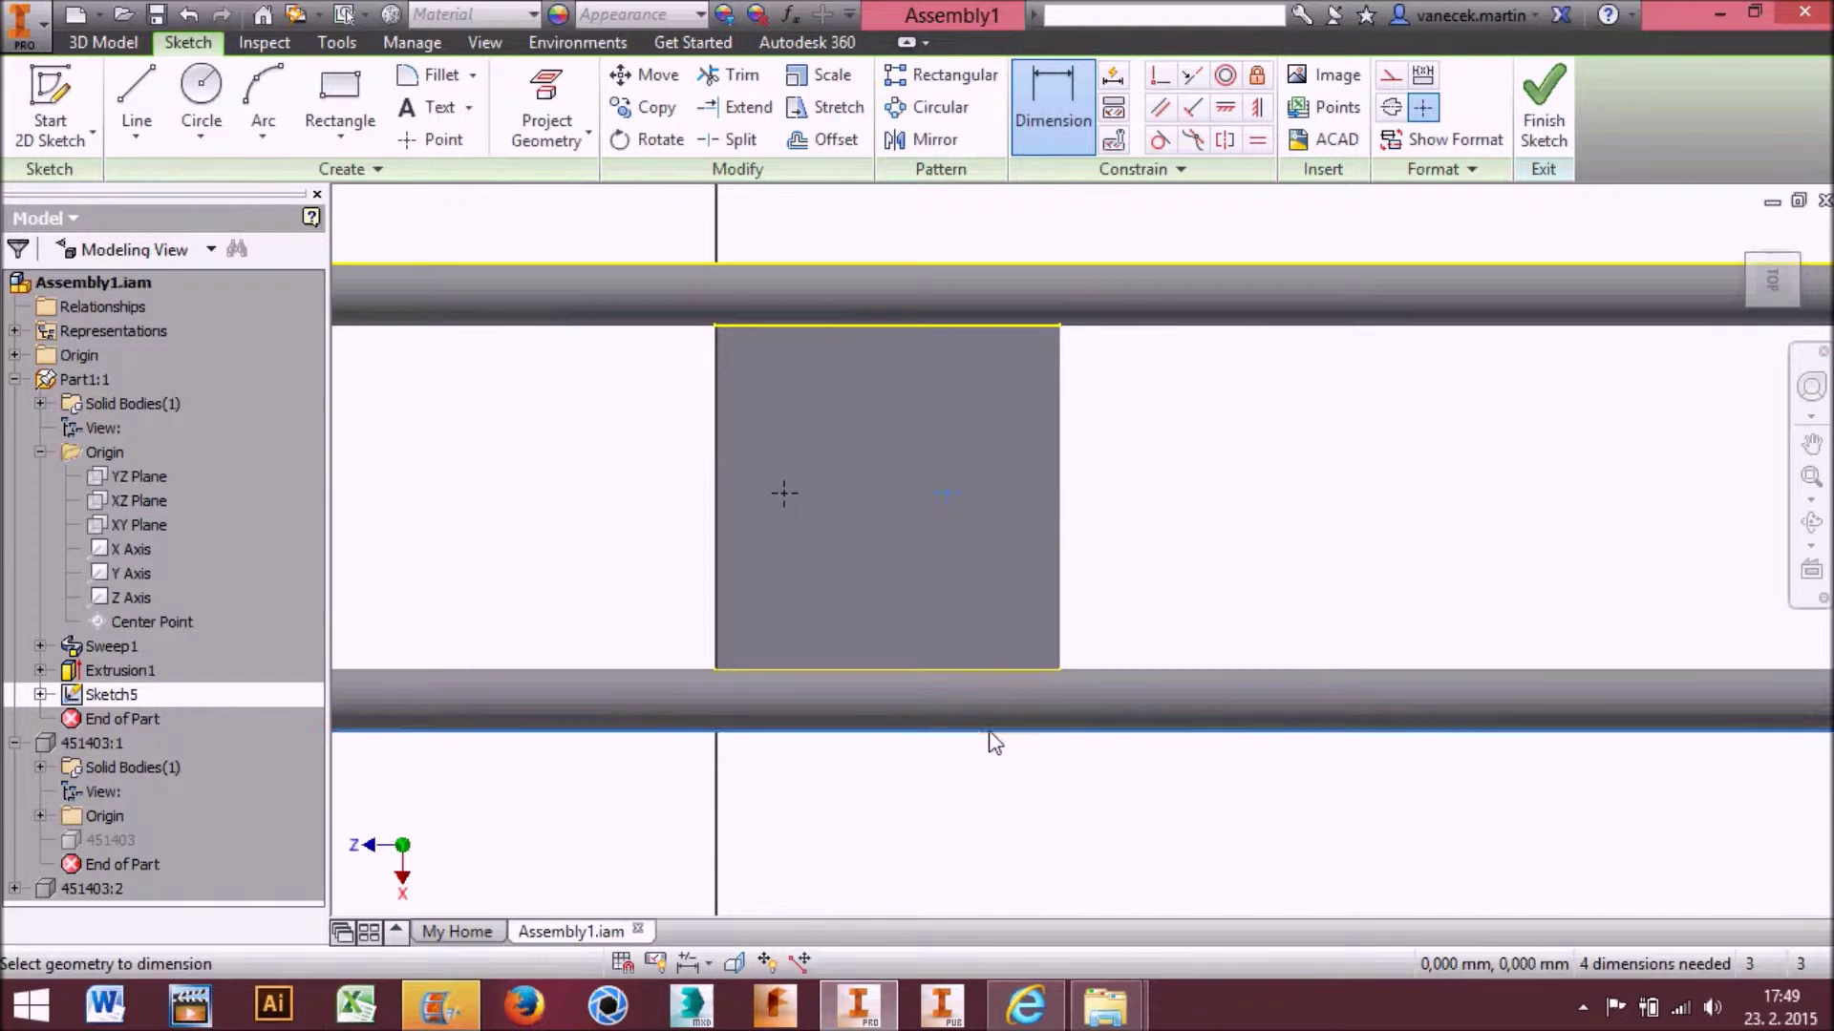
pyautogui.click(987, 734)
pyautogui.click(1239, 593)
pyautogui.write('136/2')
pyautogui.press('Return')
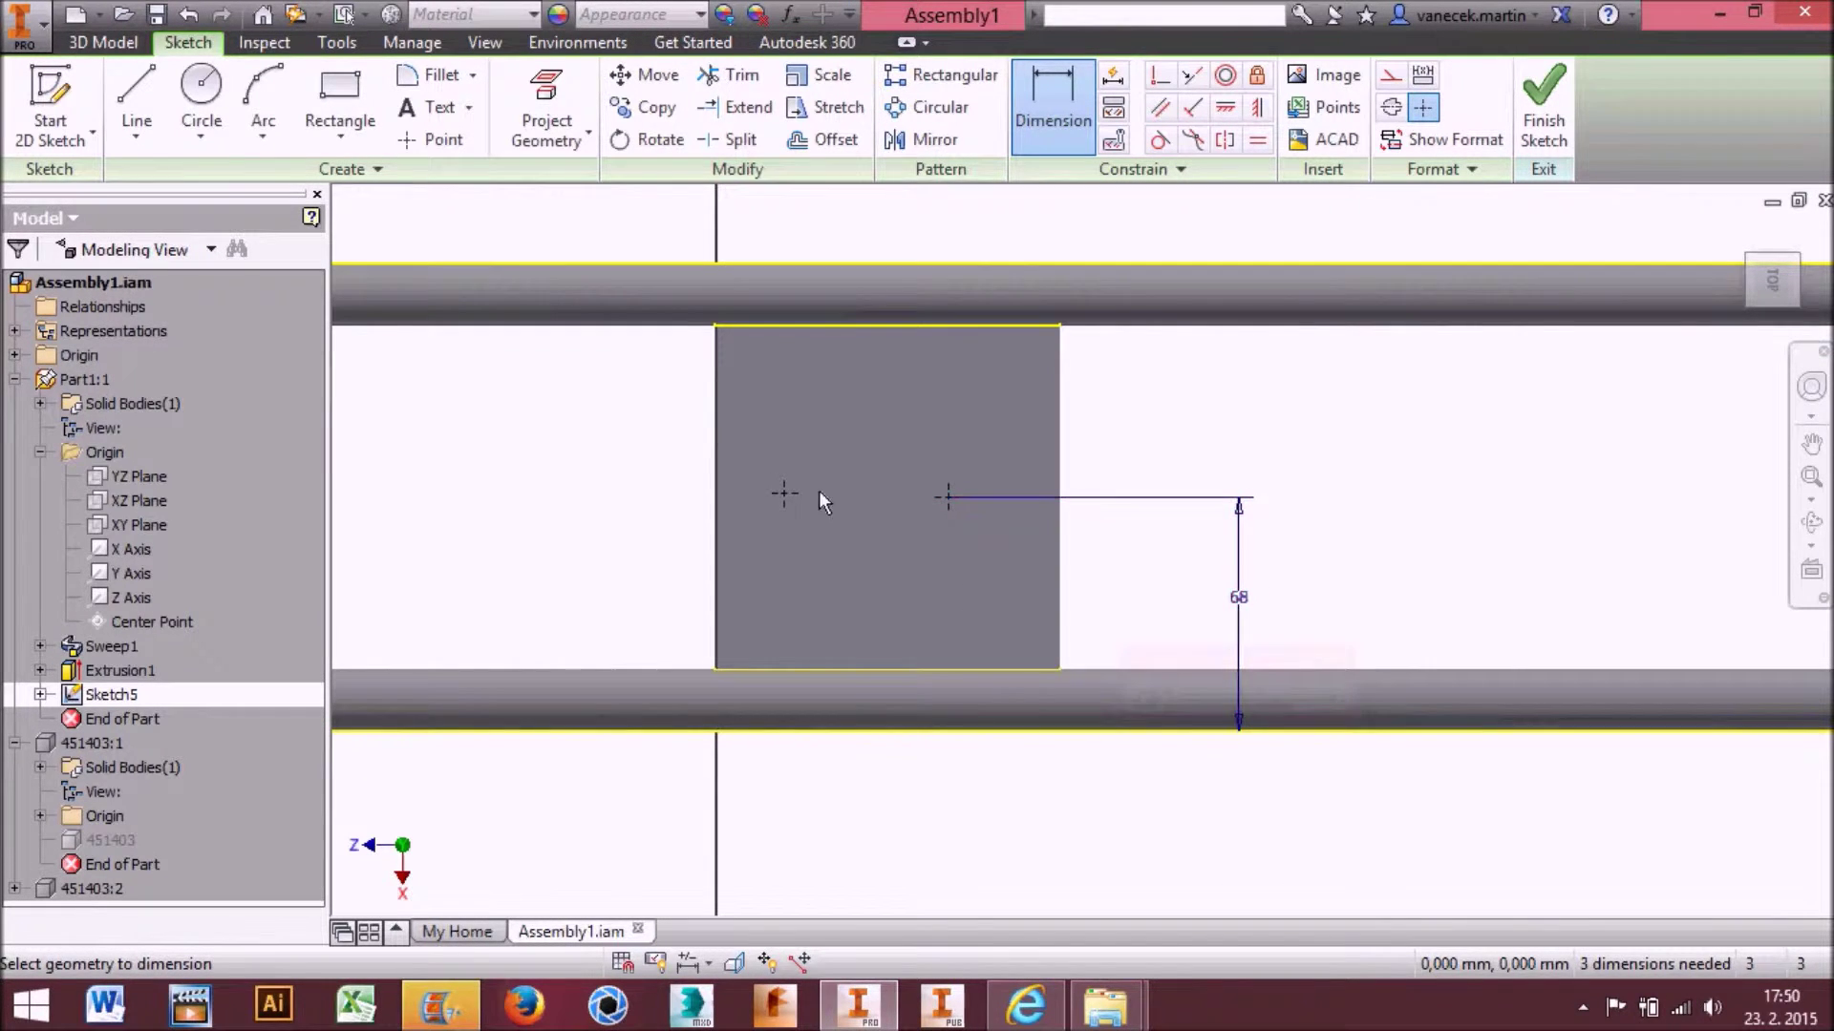
pyautogui.click(982, 734)
pyautogui.click(626, 559)
pyautogui.write('136/2')
pyautogui.press('Return')
# Dimension the two points 50 mm apart and the nearer one 25 mm from the plate's crosswise edge, and finish the sketch
pyautogui.click(946, 495)
pyautogui.click(907, 414)
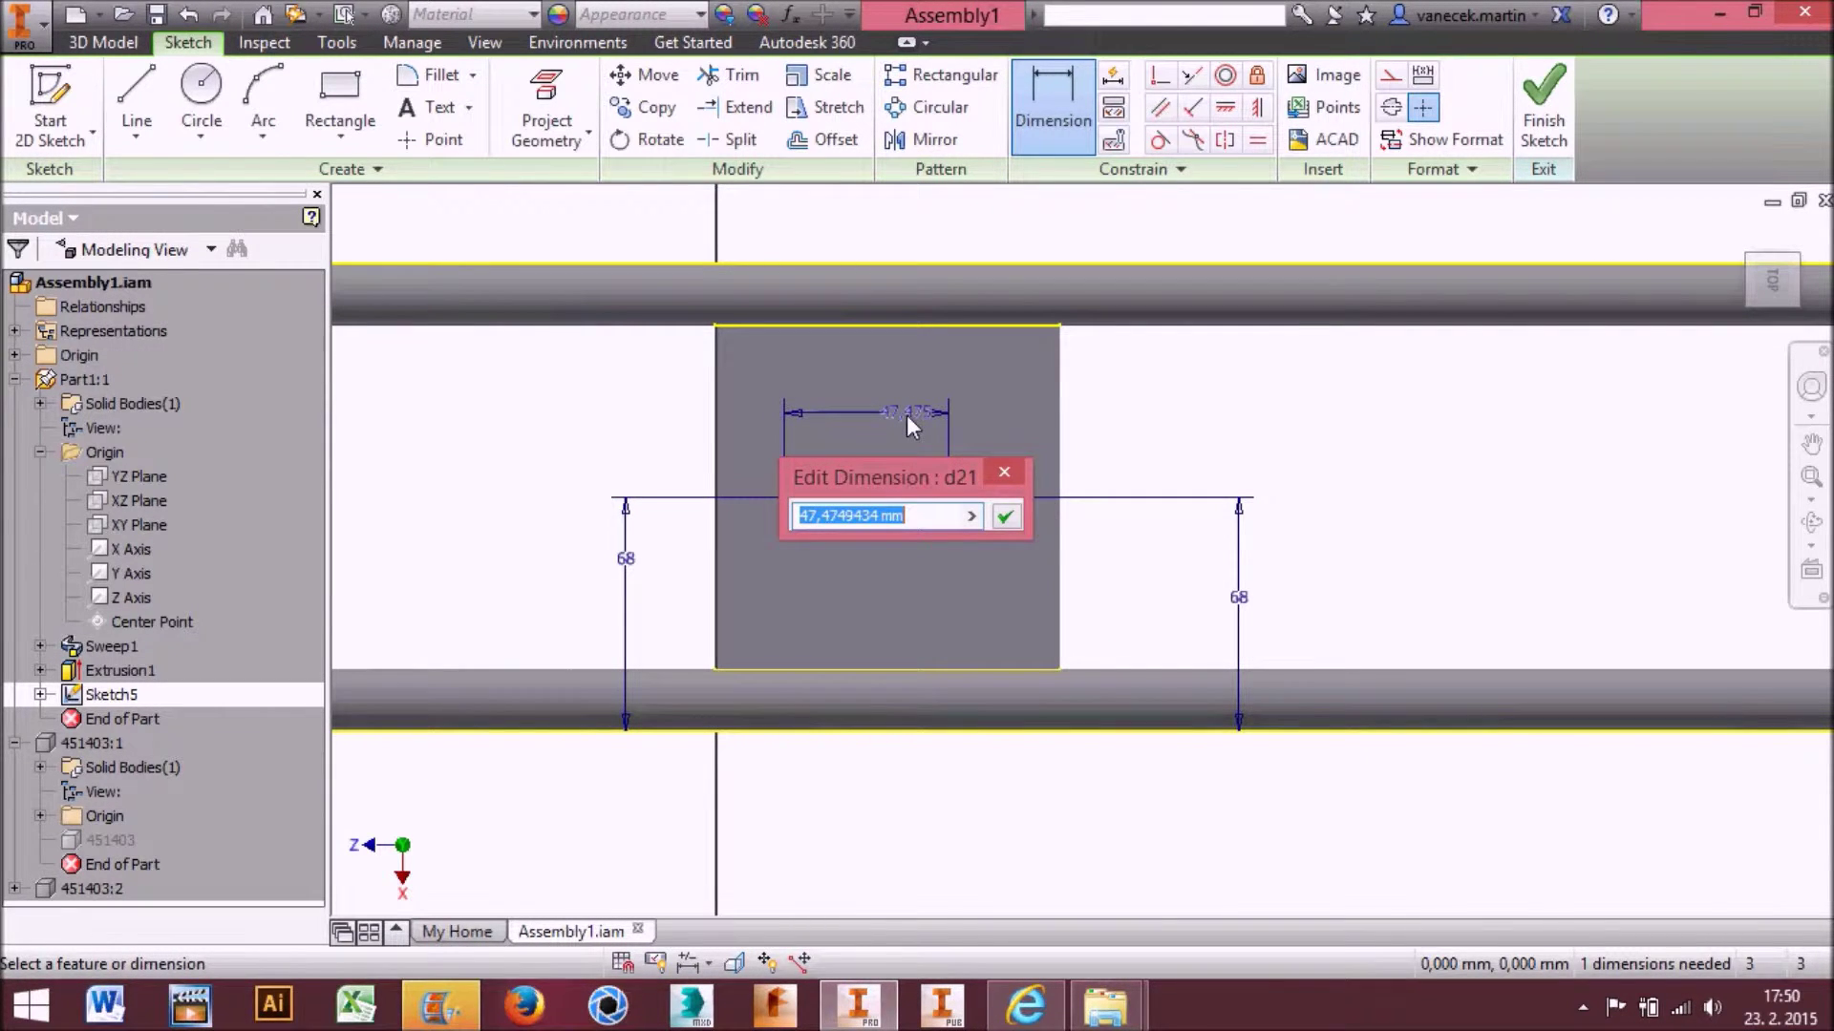
pyautogui.write('50')
pyautogui.press('Return')
pyautogui.click(719, 466)
pyautogui.click(783, 449)
pyautogui.click(781, 360)
pyautogui.write('25')
pyautogui.press('Return')
pyautogui.click(1543, 110)
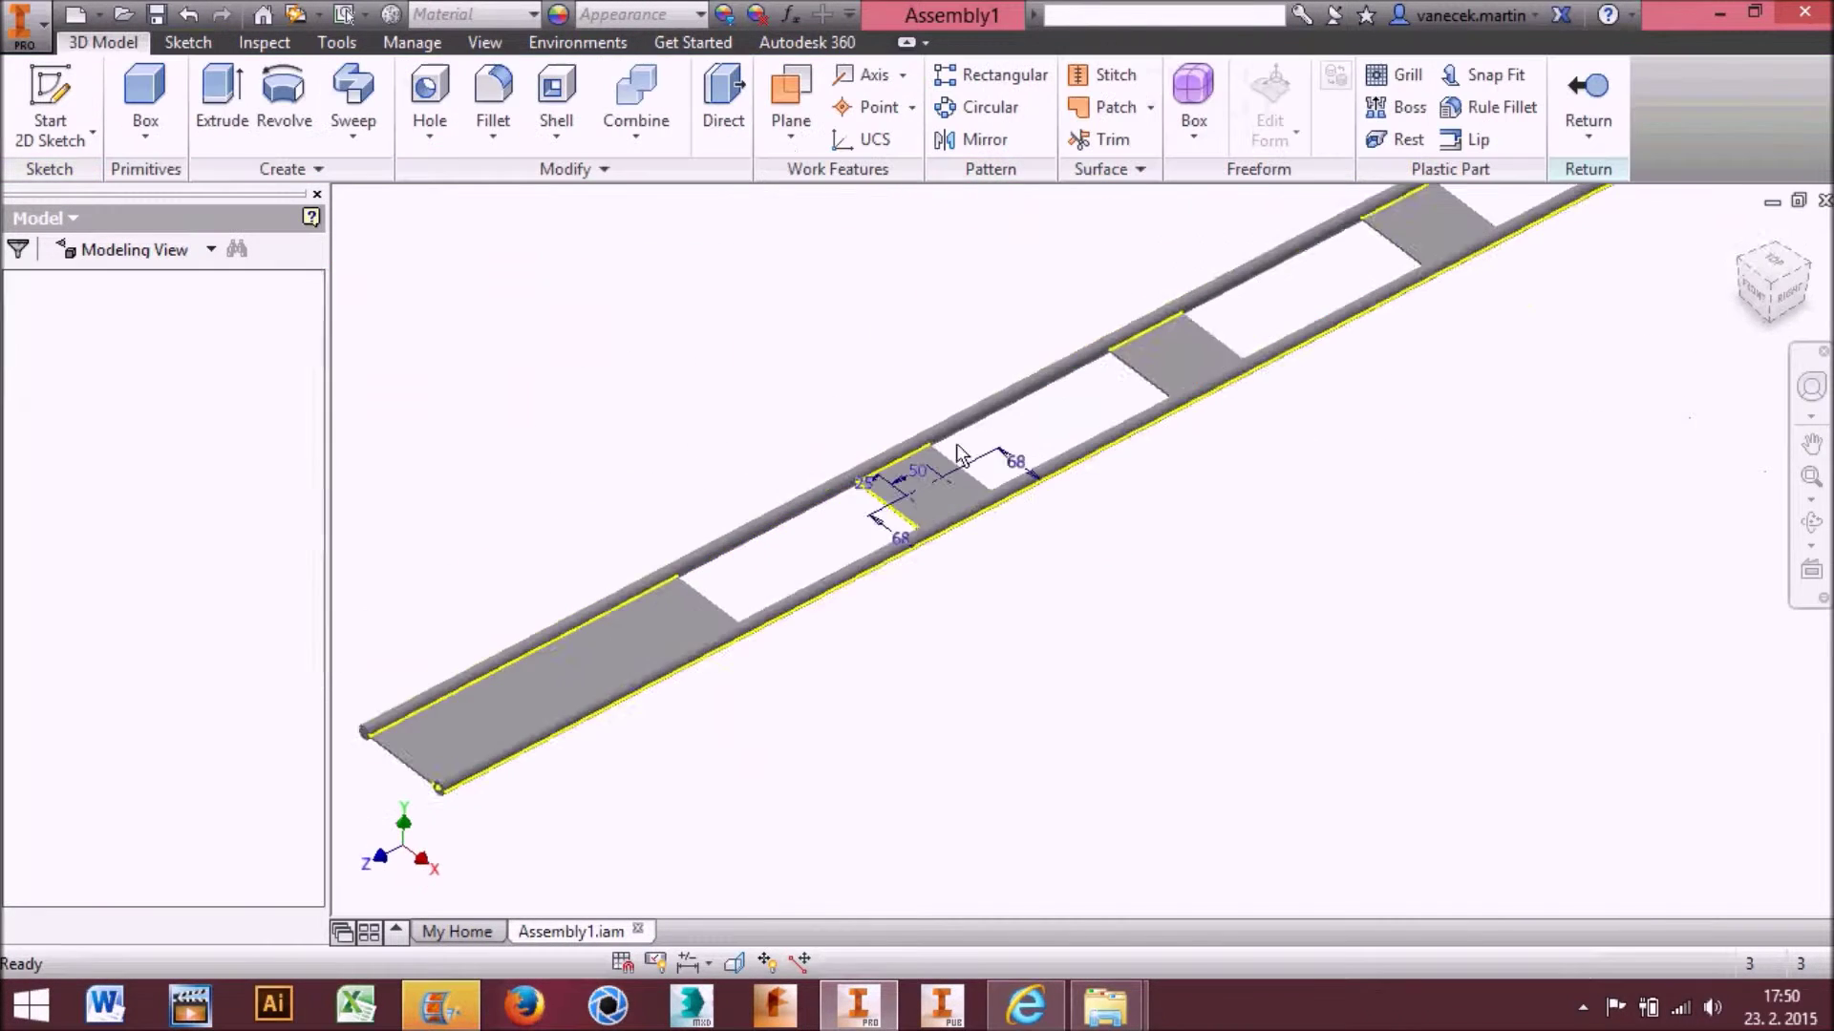
# Create plain 15 mm holes through all at the two sketched points on the second plate
pyautogui.moveTo(1013, 468); pyautogui.dragTo(1342, 435, button='middle')
pyautogui.scroll(-4, 1253, 513)
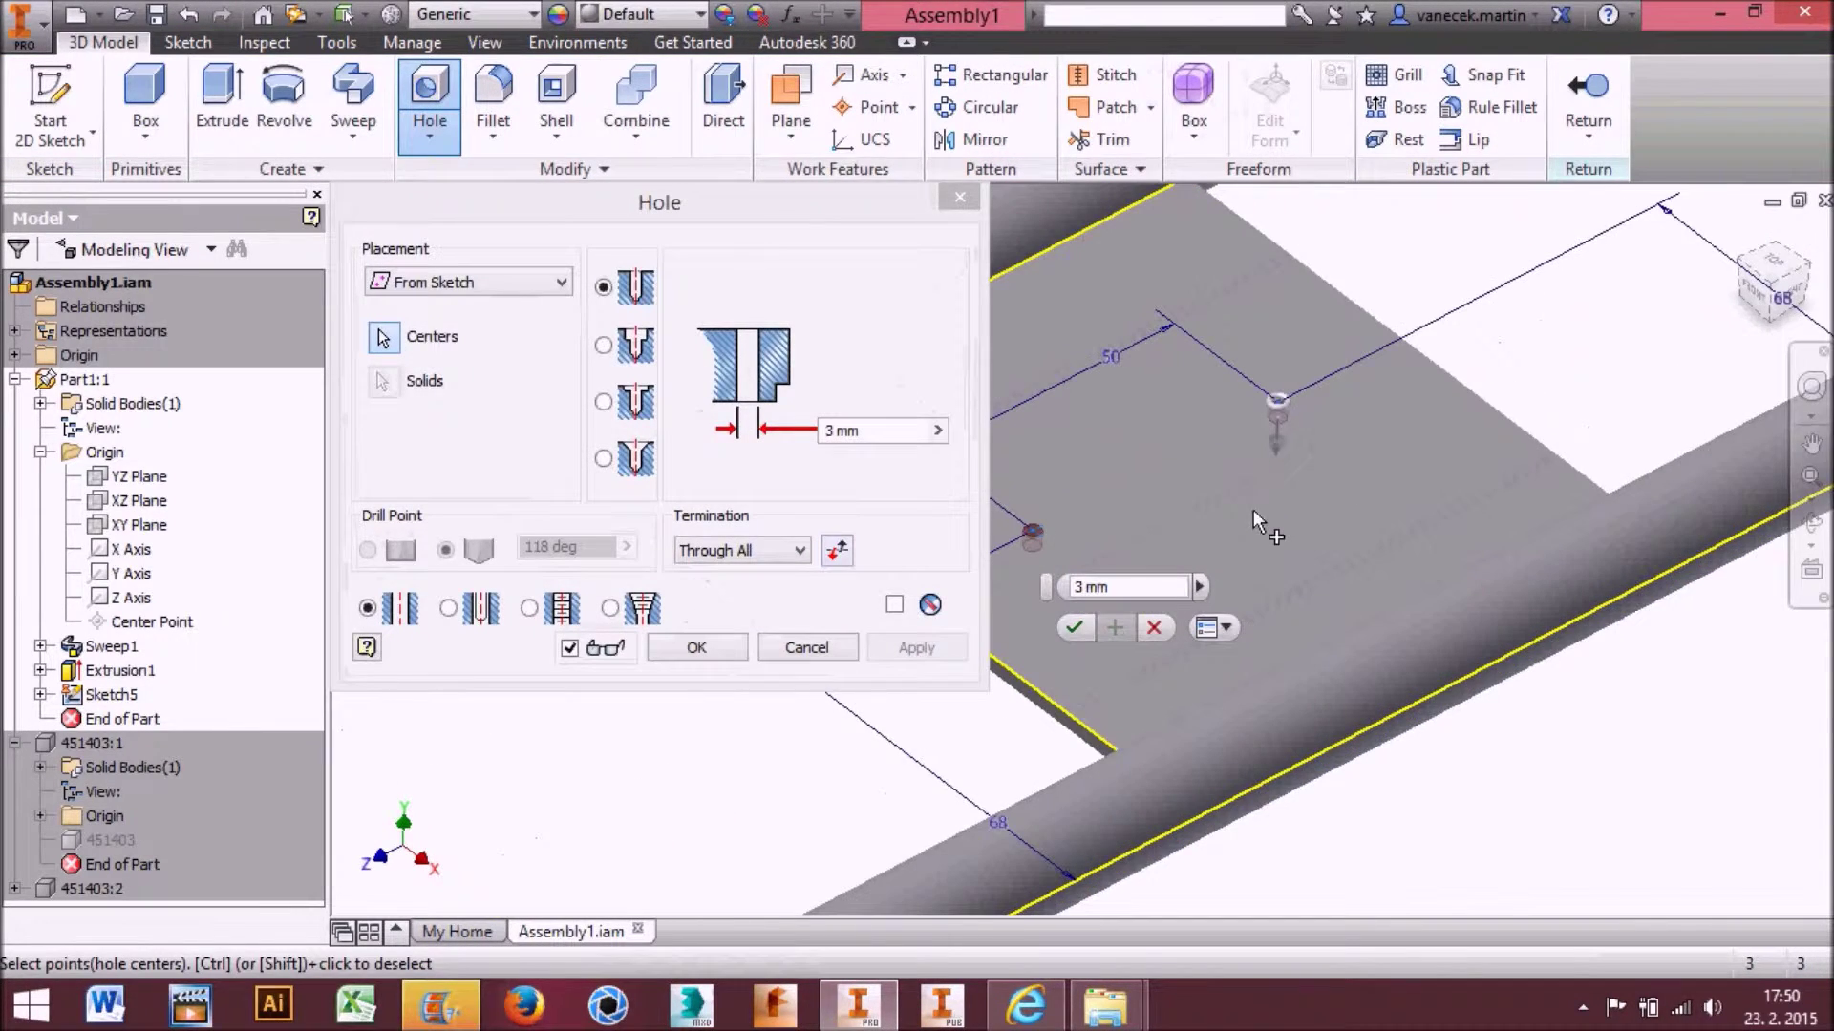
pyautogui.click(894, 442)
pyautogui.write('1')
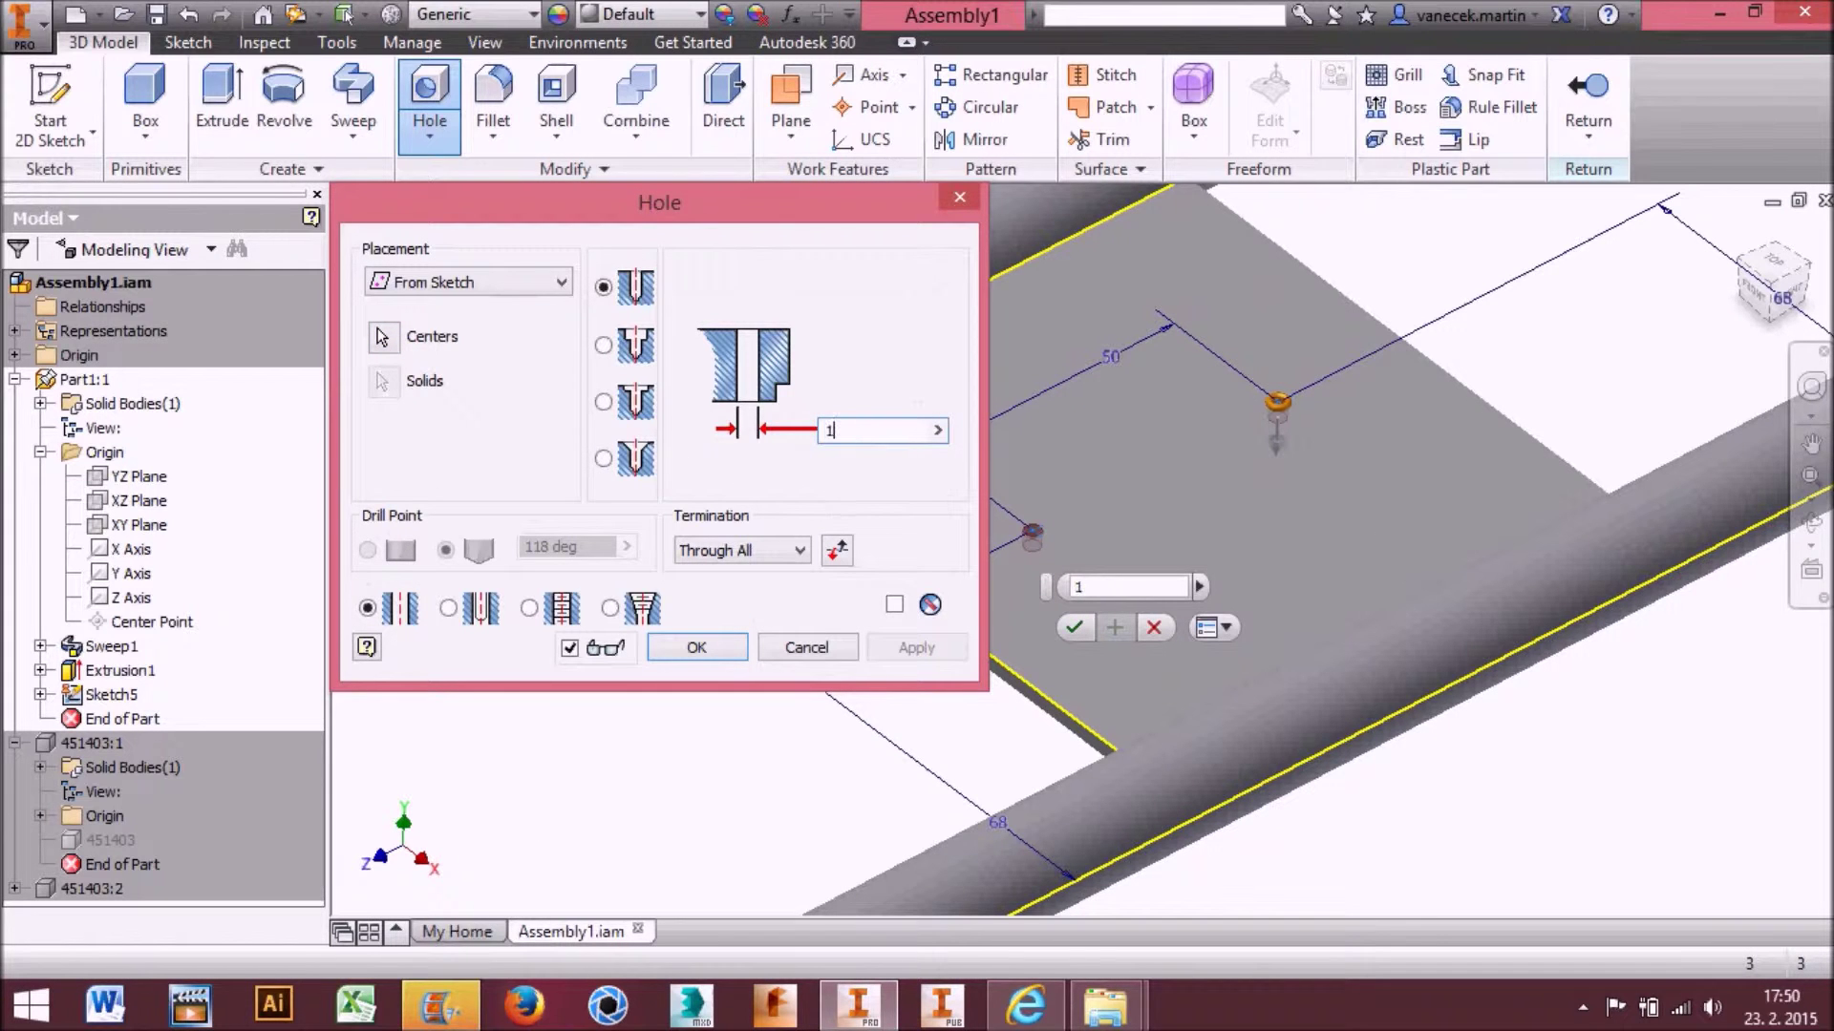
pyautogui.write('5')
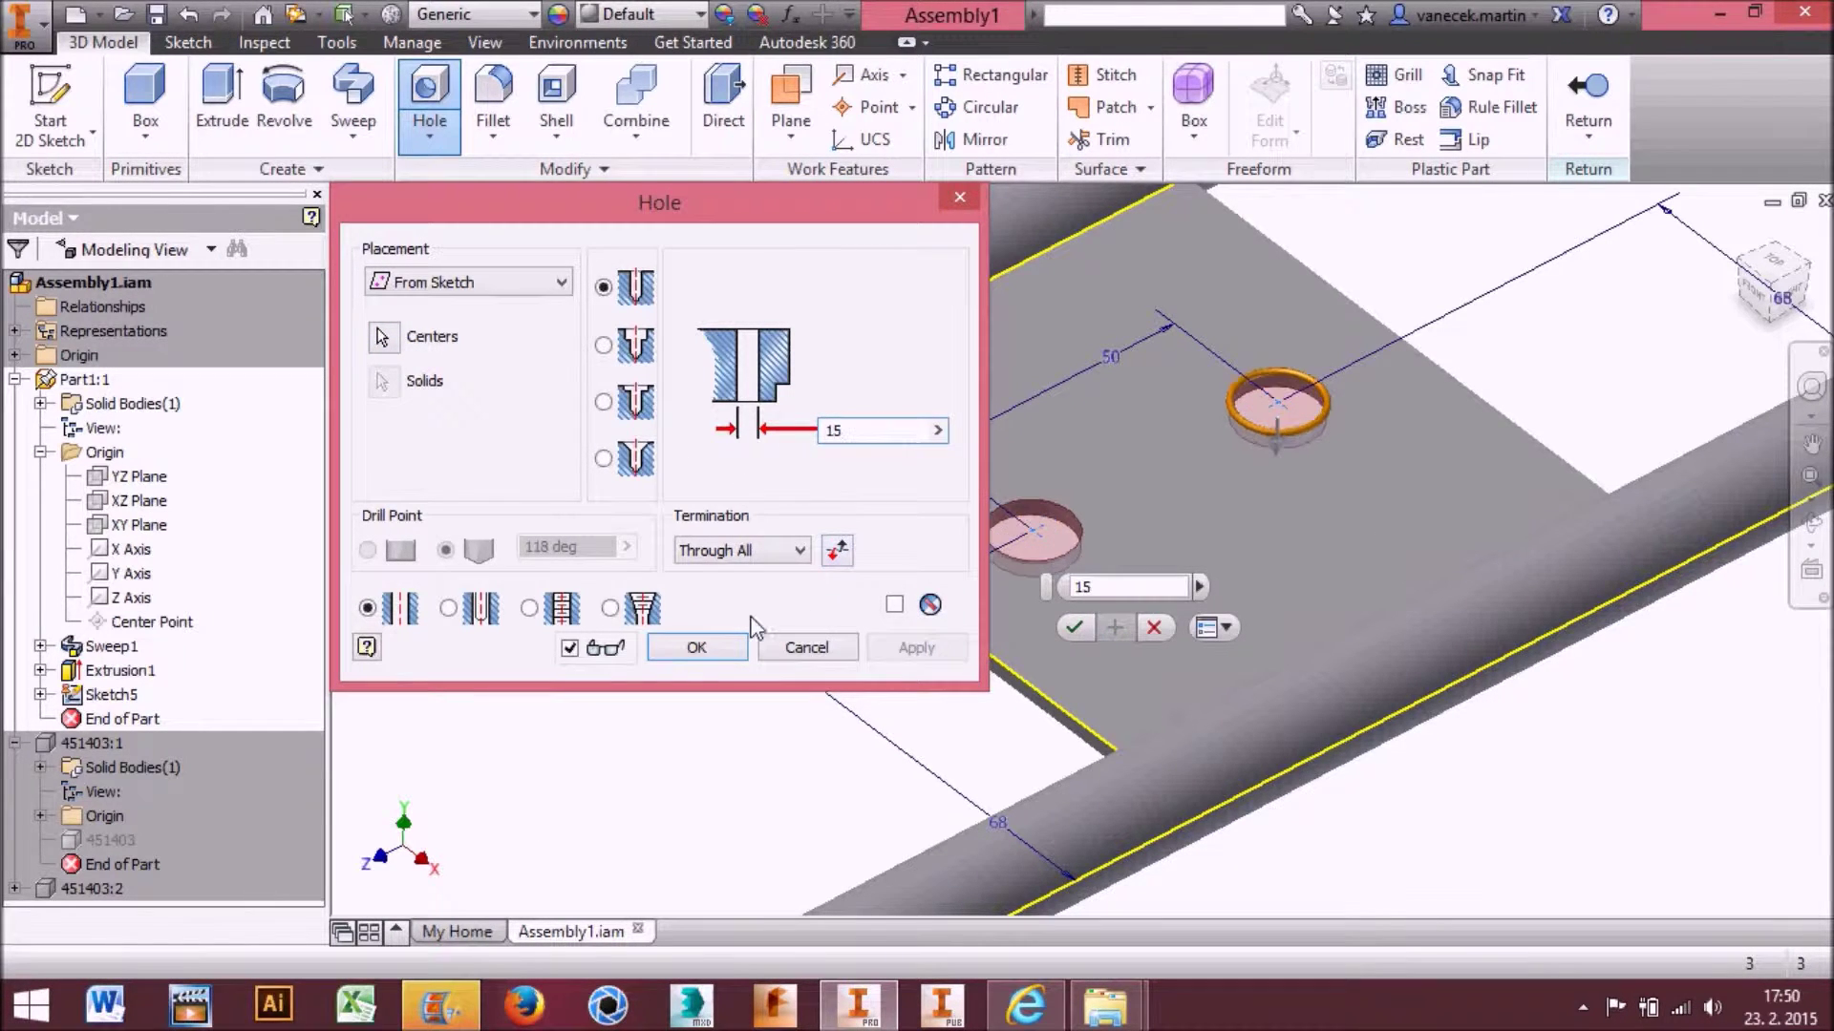
pyautogui.click(697, 648)
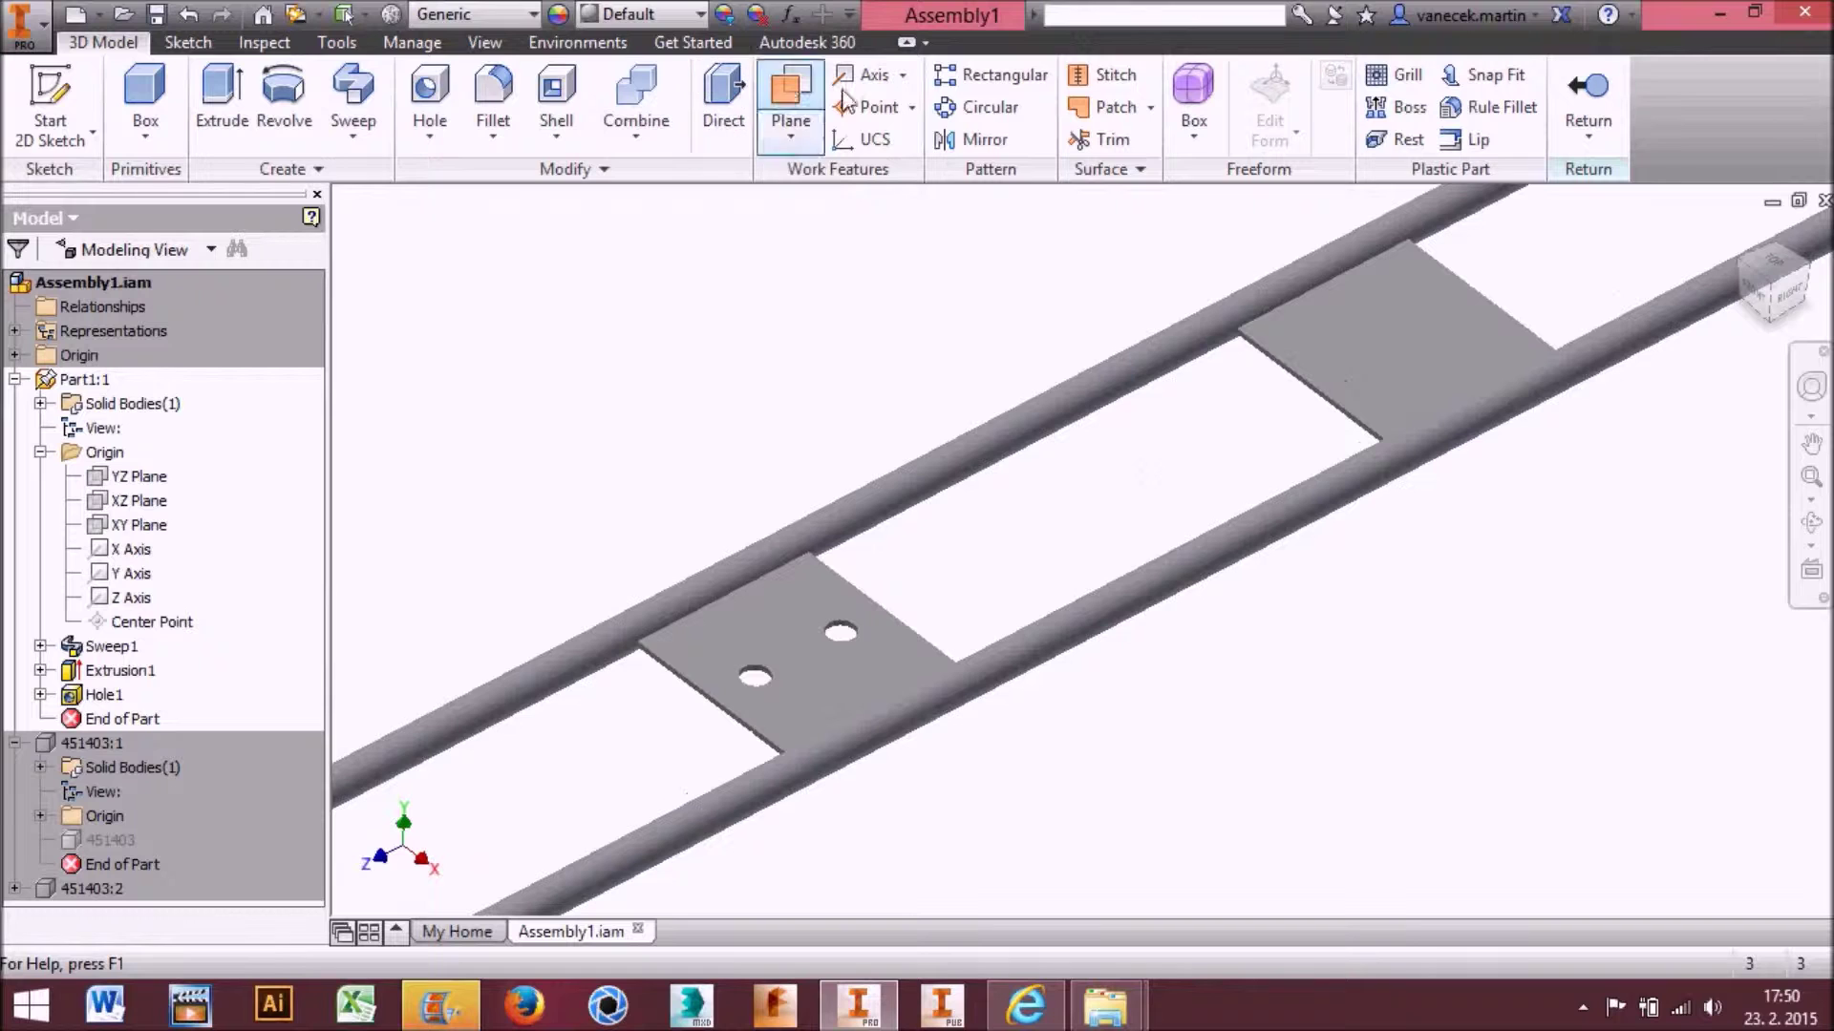
# Set up a rectangular pattern of the two holes along the plate's lengthwise edge with 3 occurrences
pyautogui.click(993, 74)
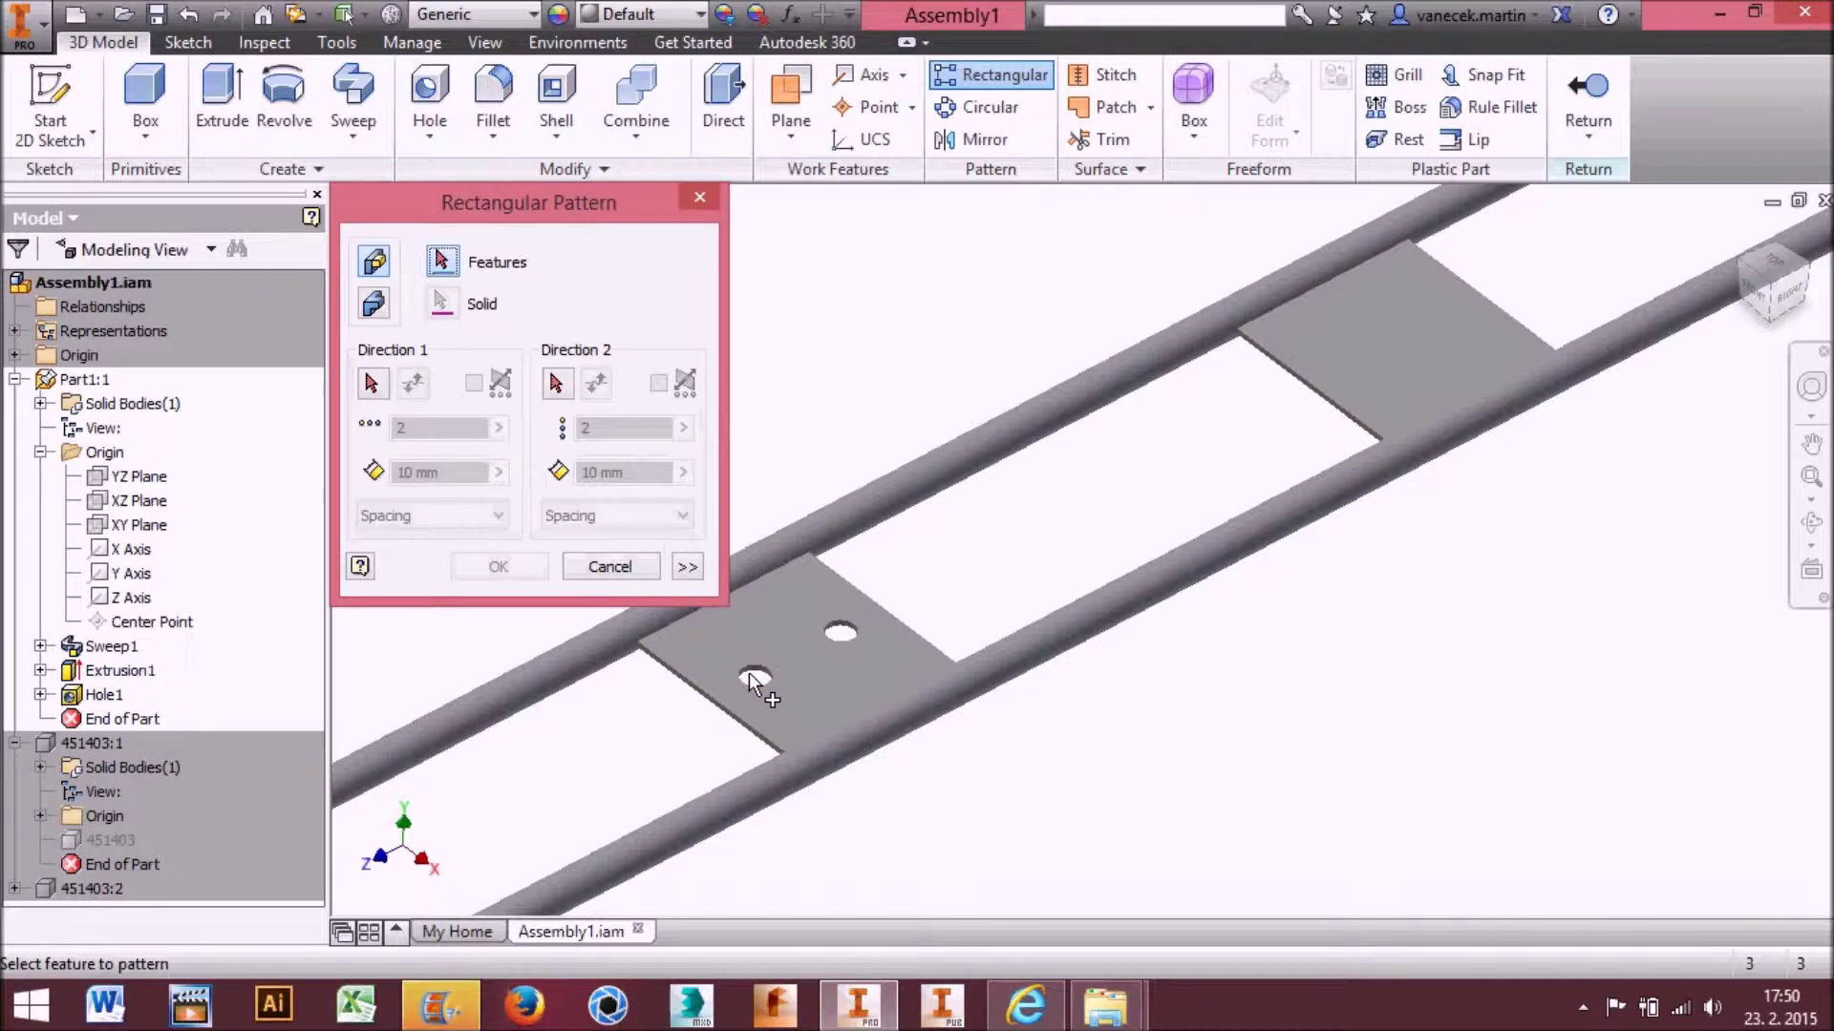
pyautogui.click(749, 672)
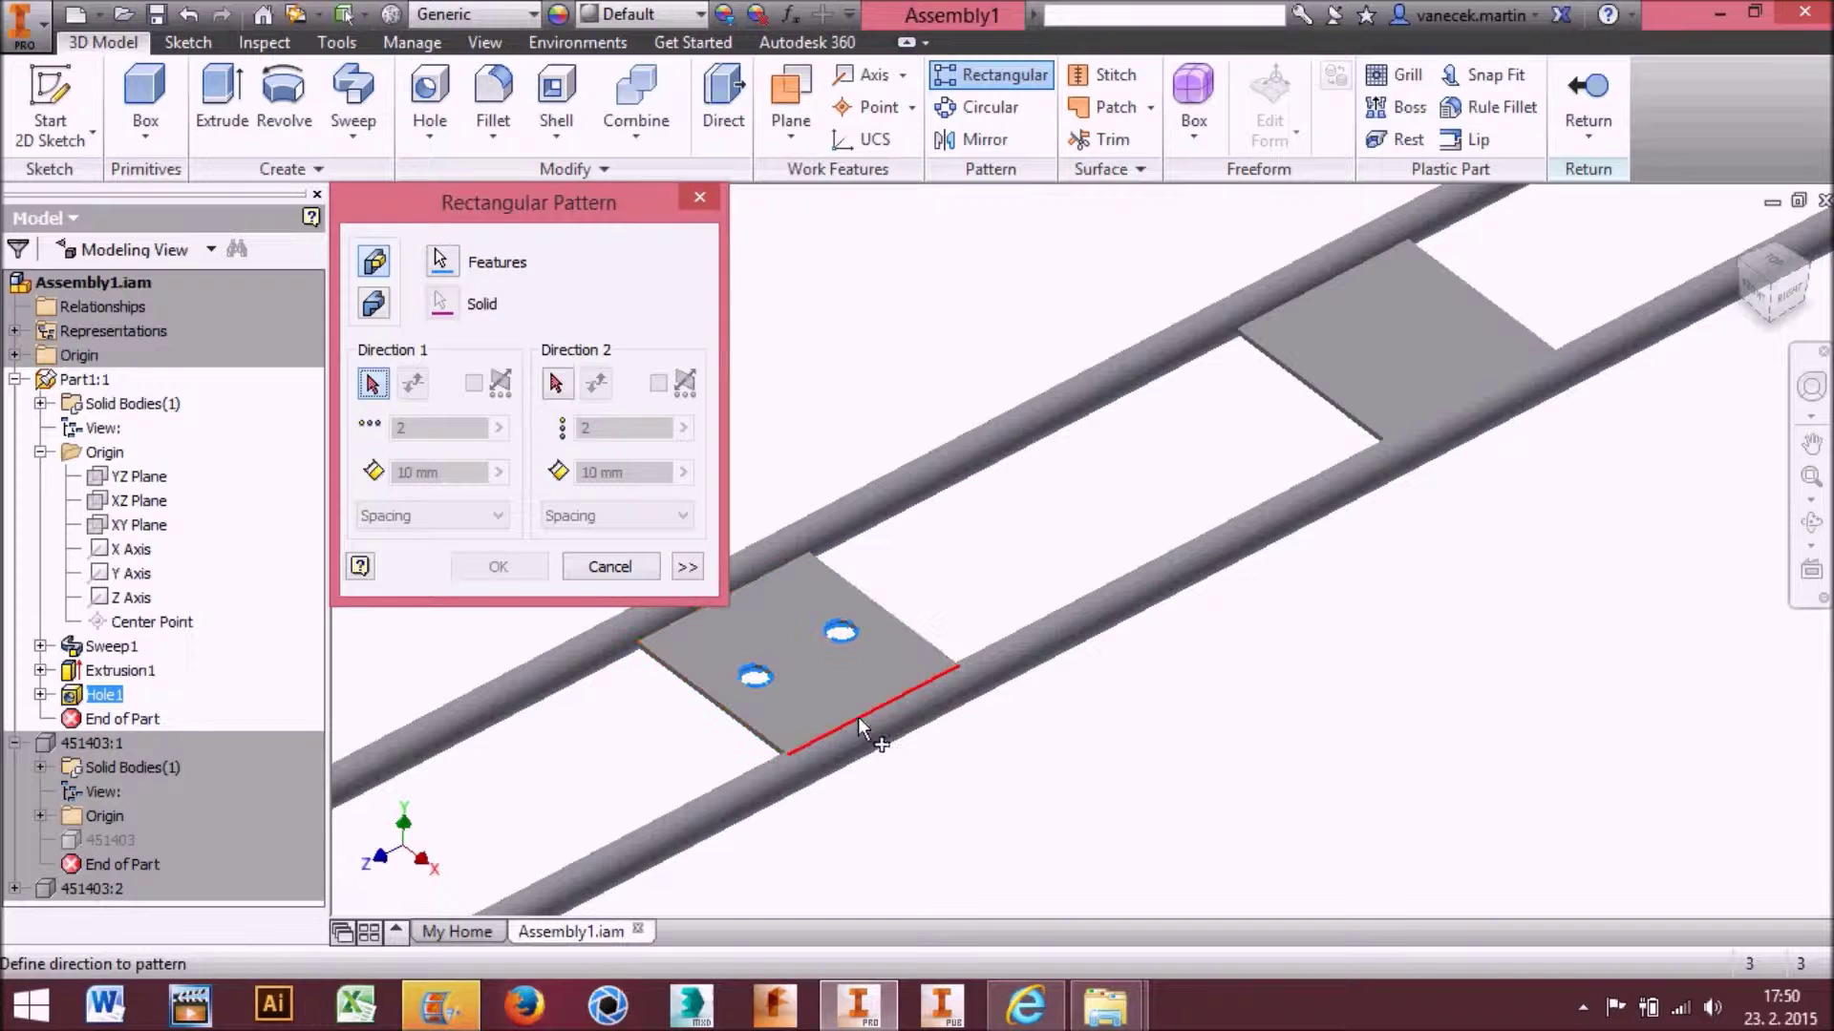
pyautogui.click(858, 718)
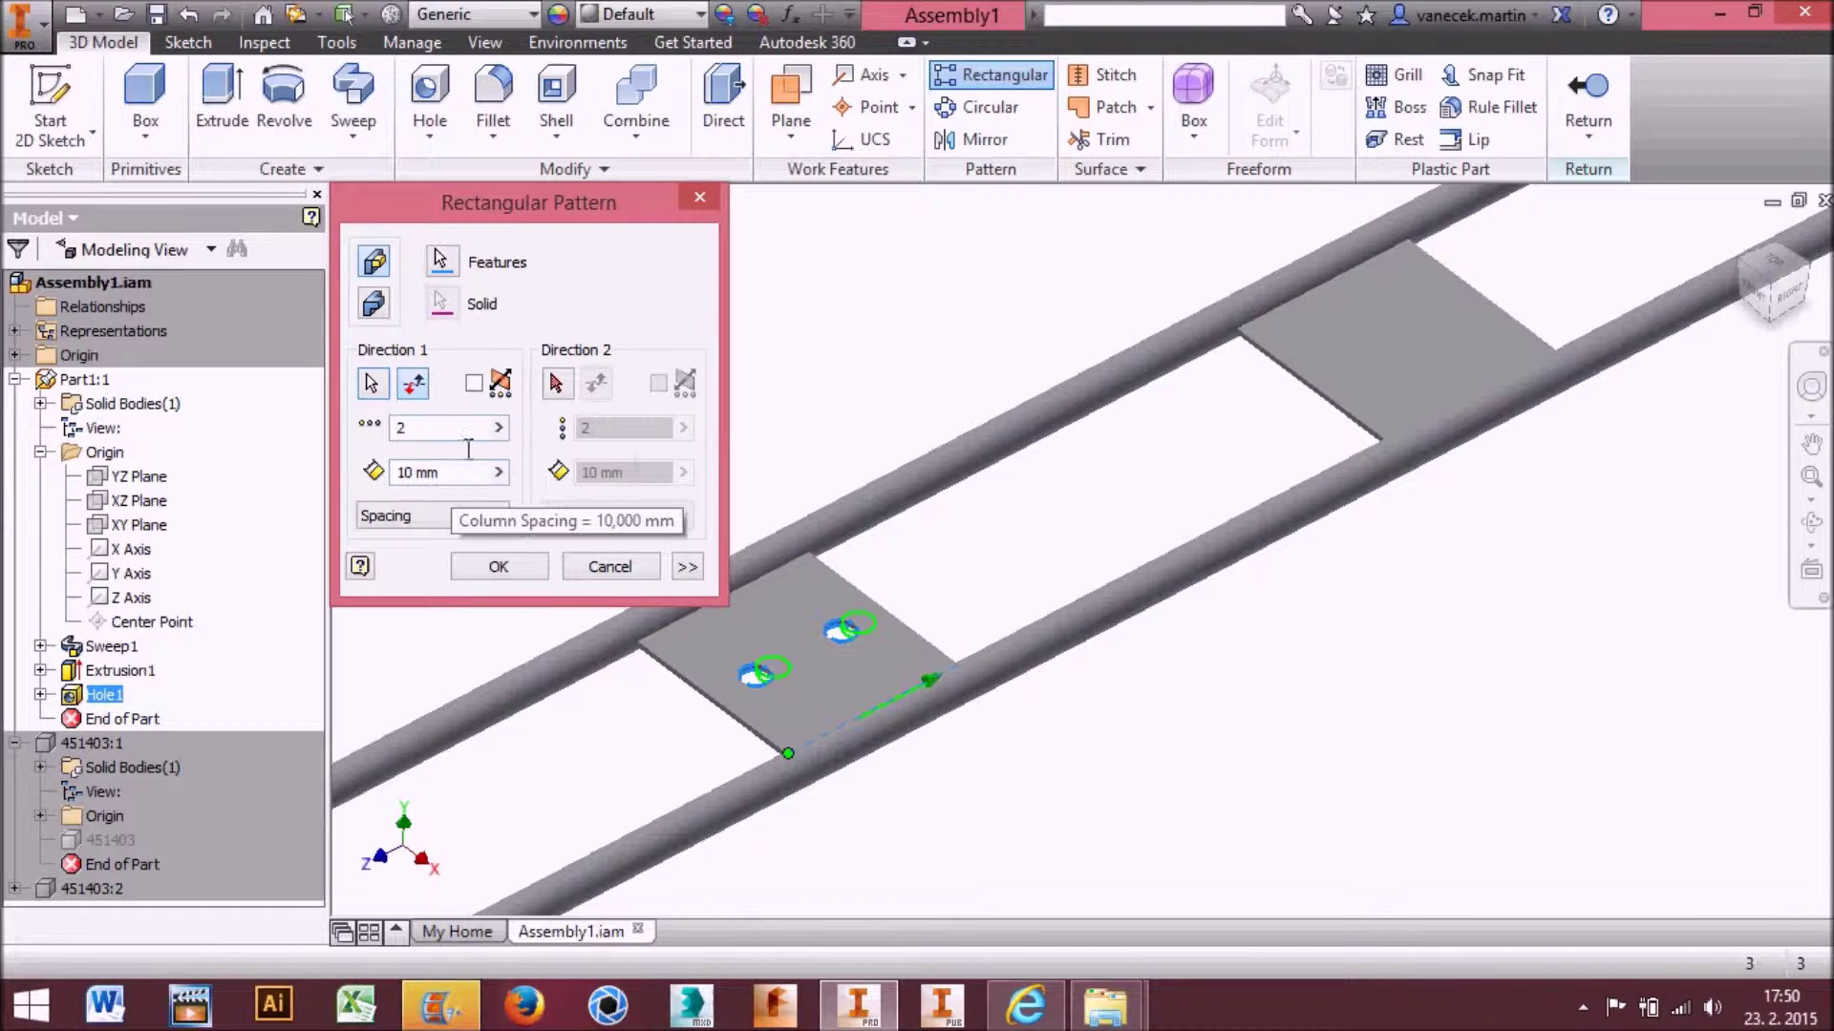
pyautogui.press('Tab')
pyautogui.write('200')
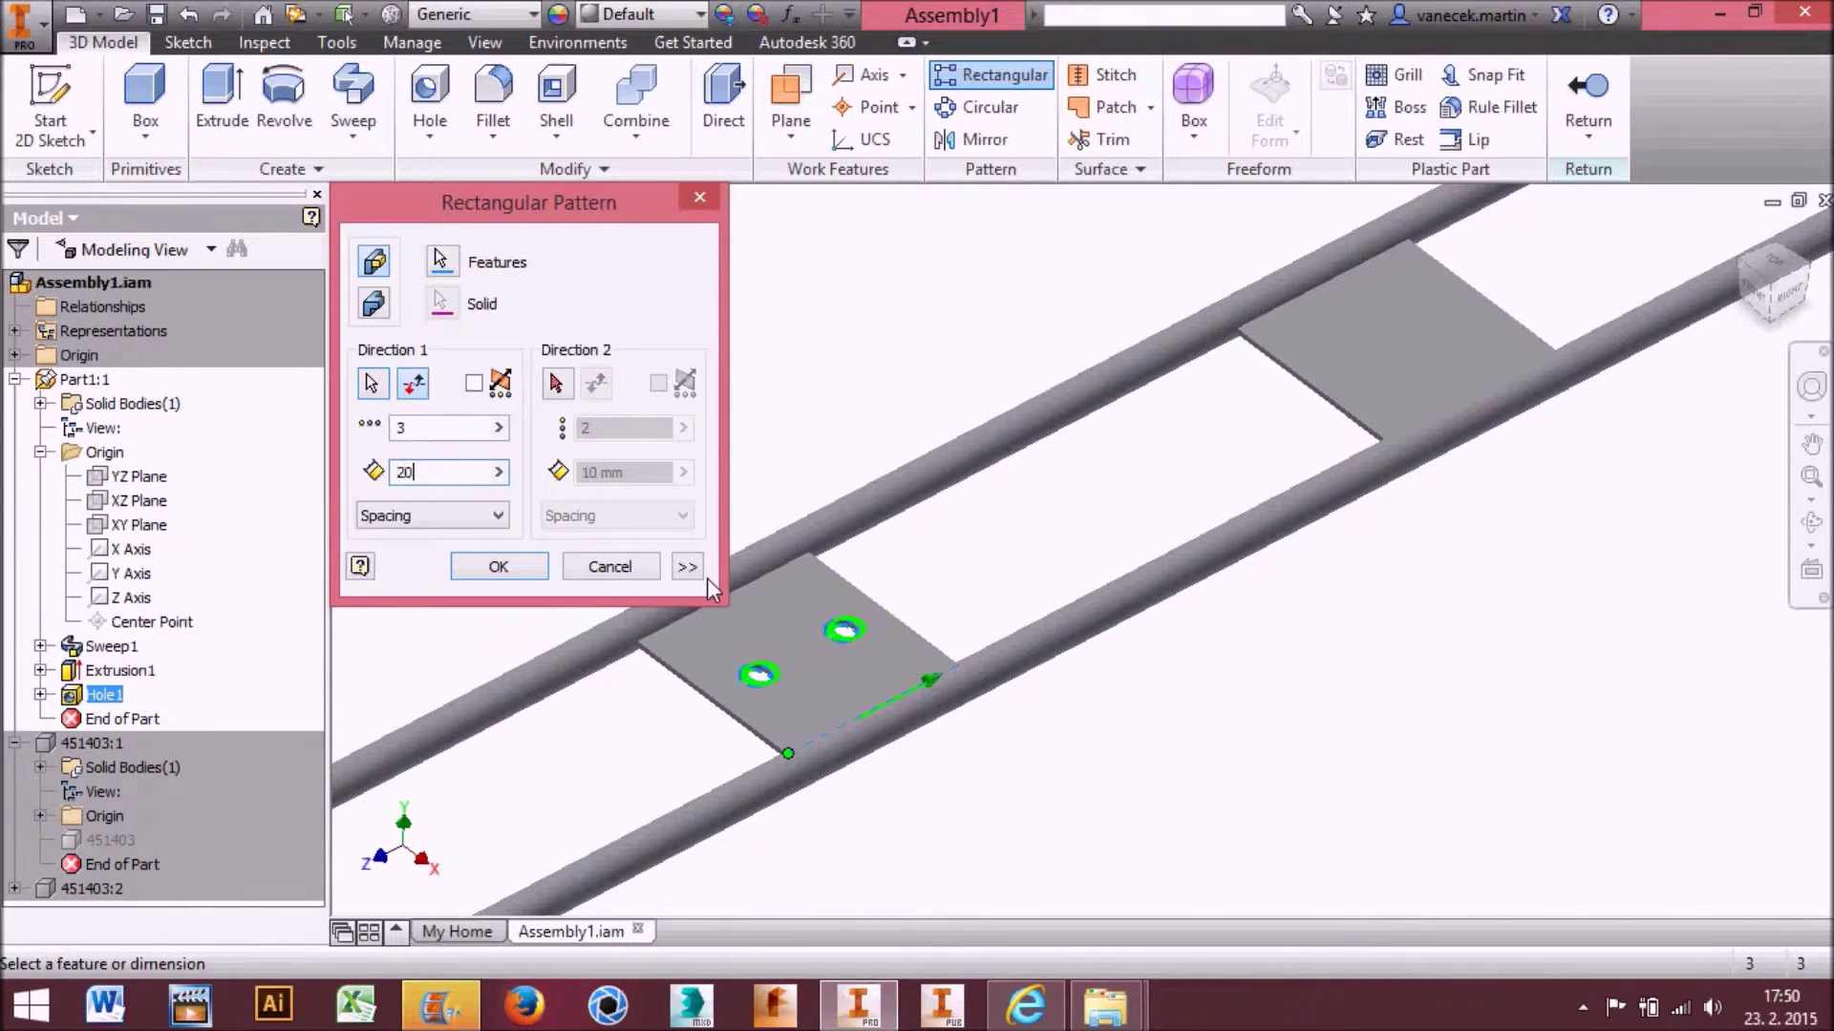
# Adjust the pattern spacing so the holes land on the third and fourth plates, and complete the pattern
pyautogui.doubleClick(466, 479)
pyautogui.write('250')
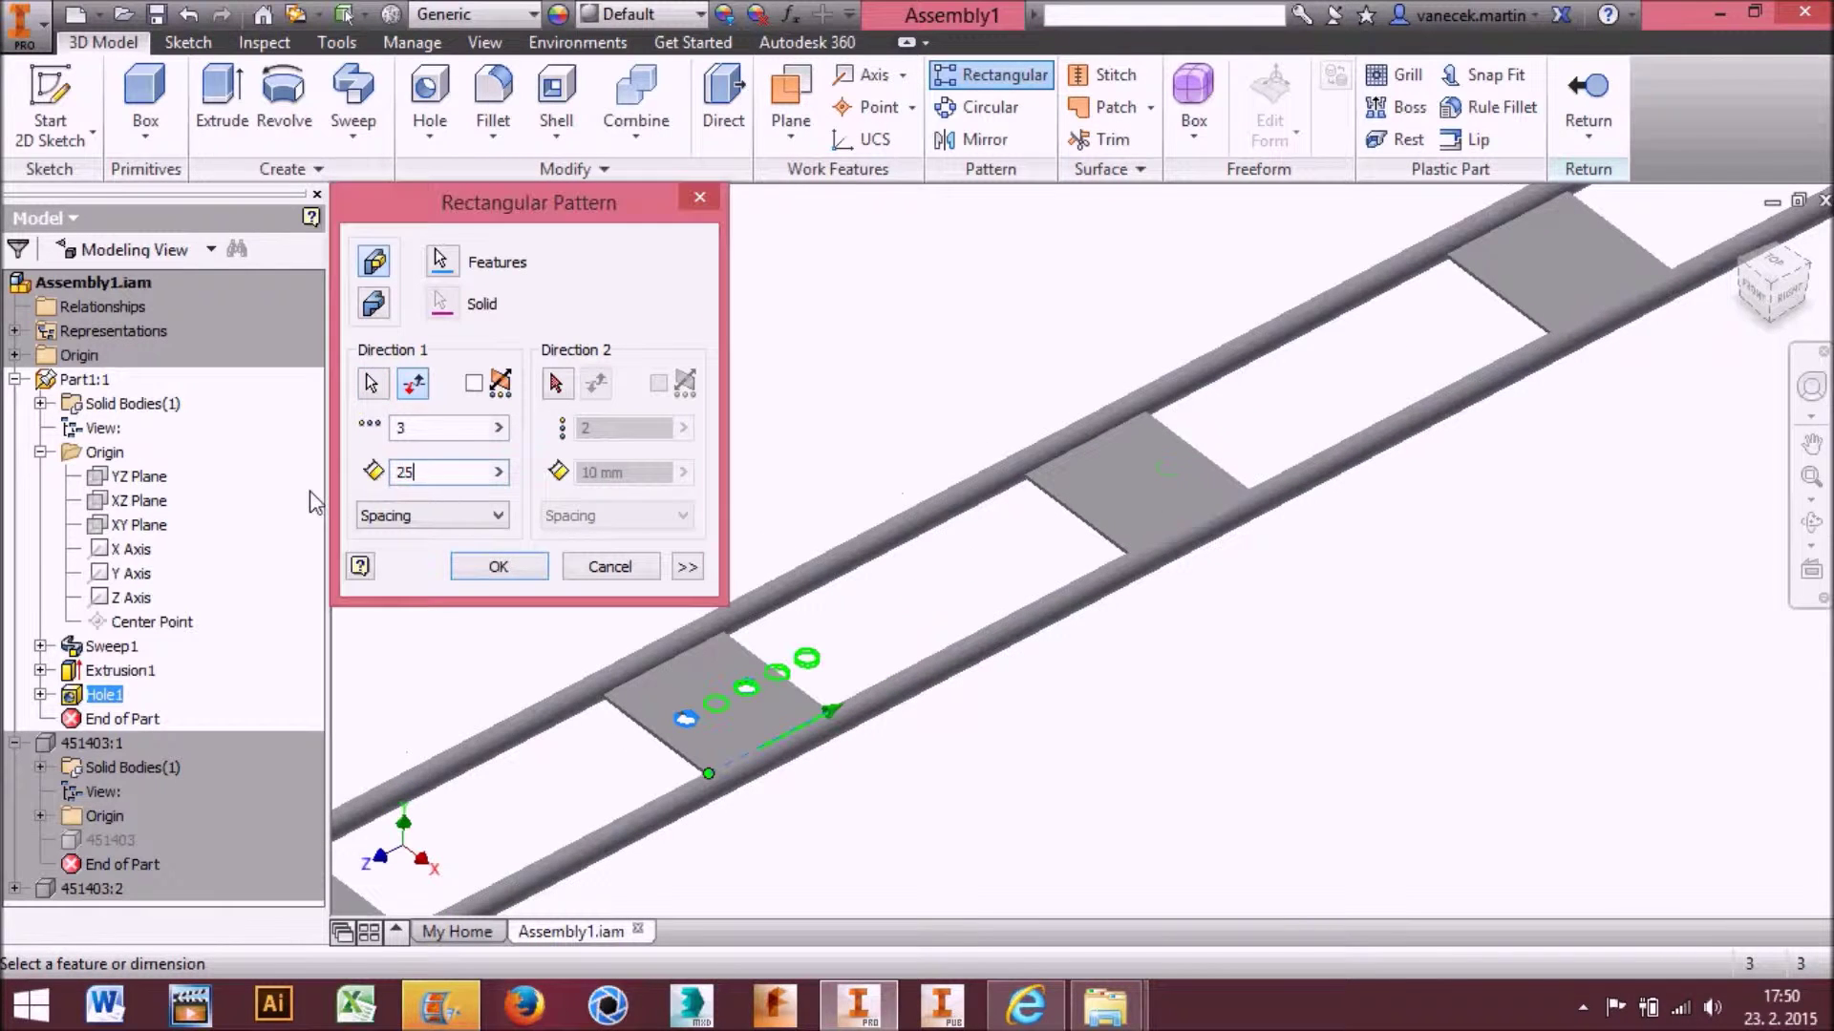
pyautogui.press('BackSpace')
pyautogui.press('BackSpace')
pyautogui.press('BackSpace')
pyautogui.write('35')
pyautogui.scroll(2, 882, 596)
pyautogui.click(499, 568)
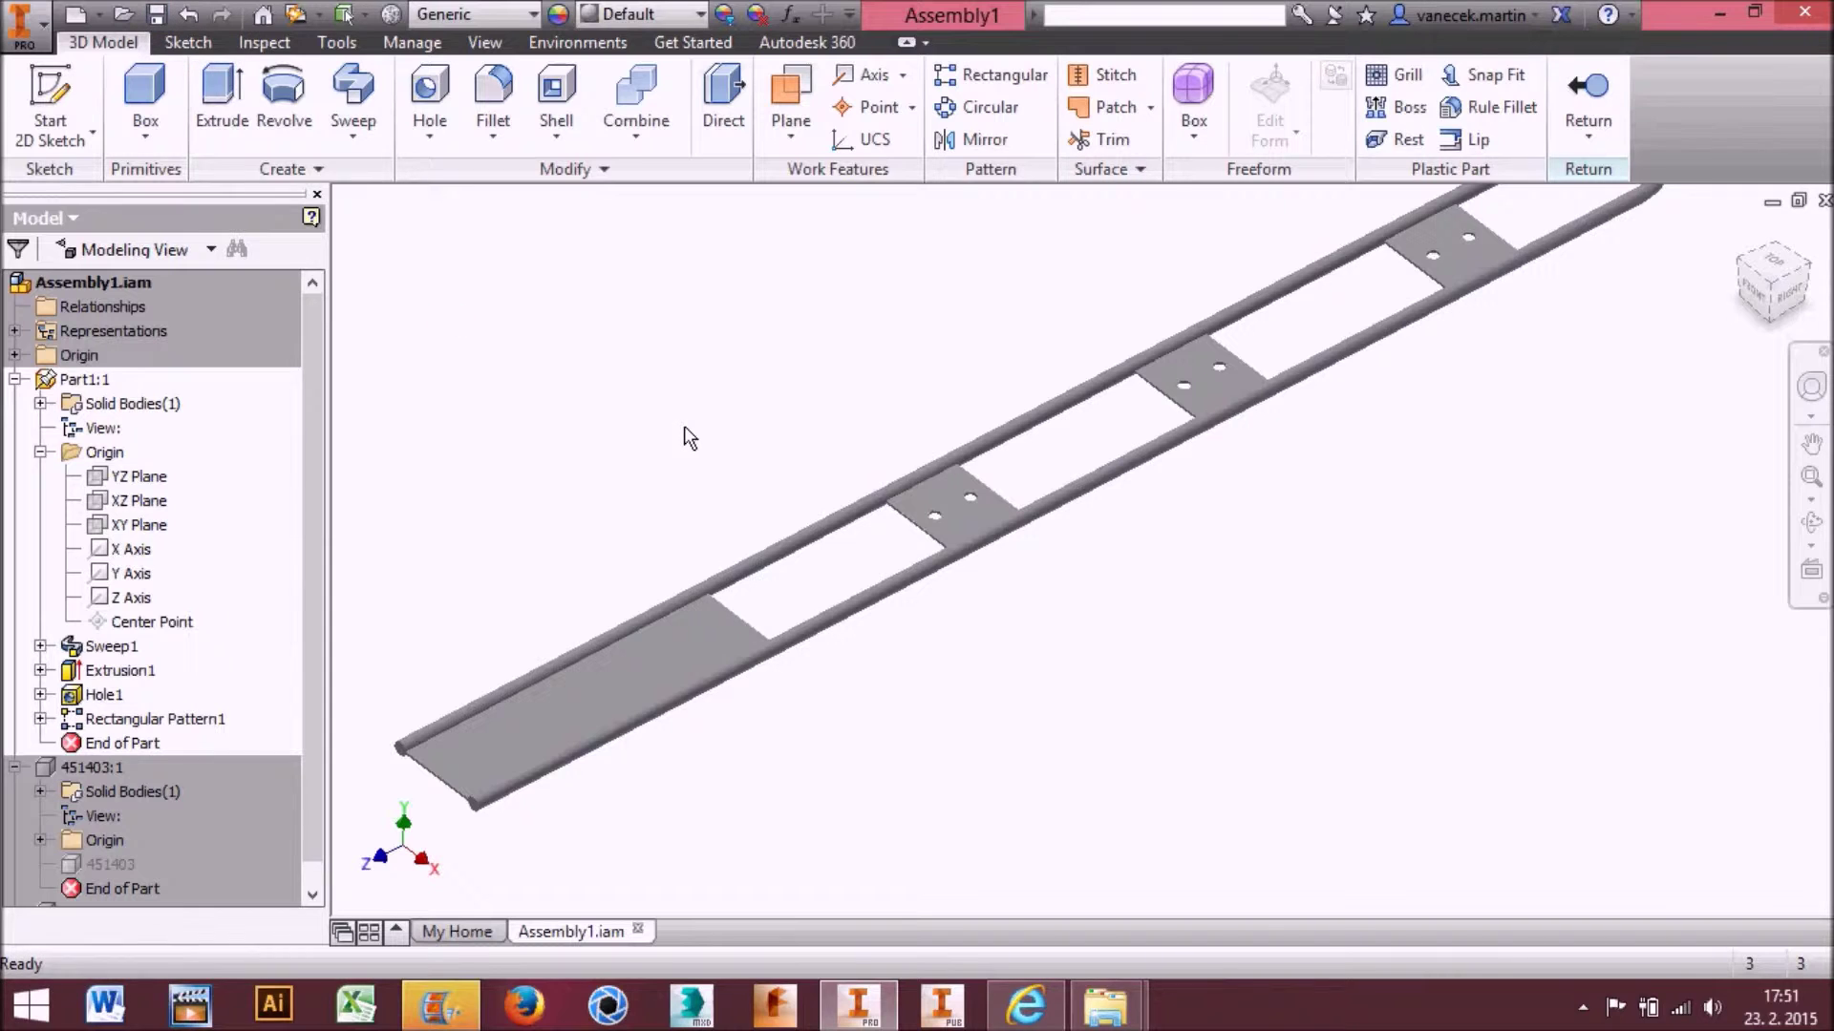
# Create a work plane offset 600-18 mm above the part's XZ Plane
pyautogui.scroll(3, 999, 584)
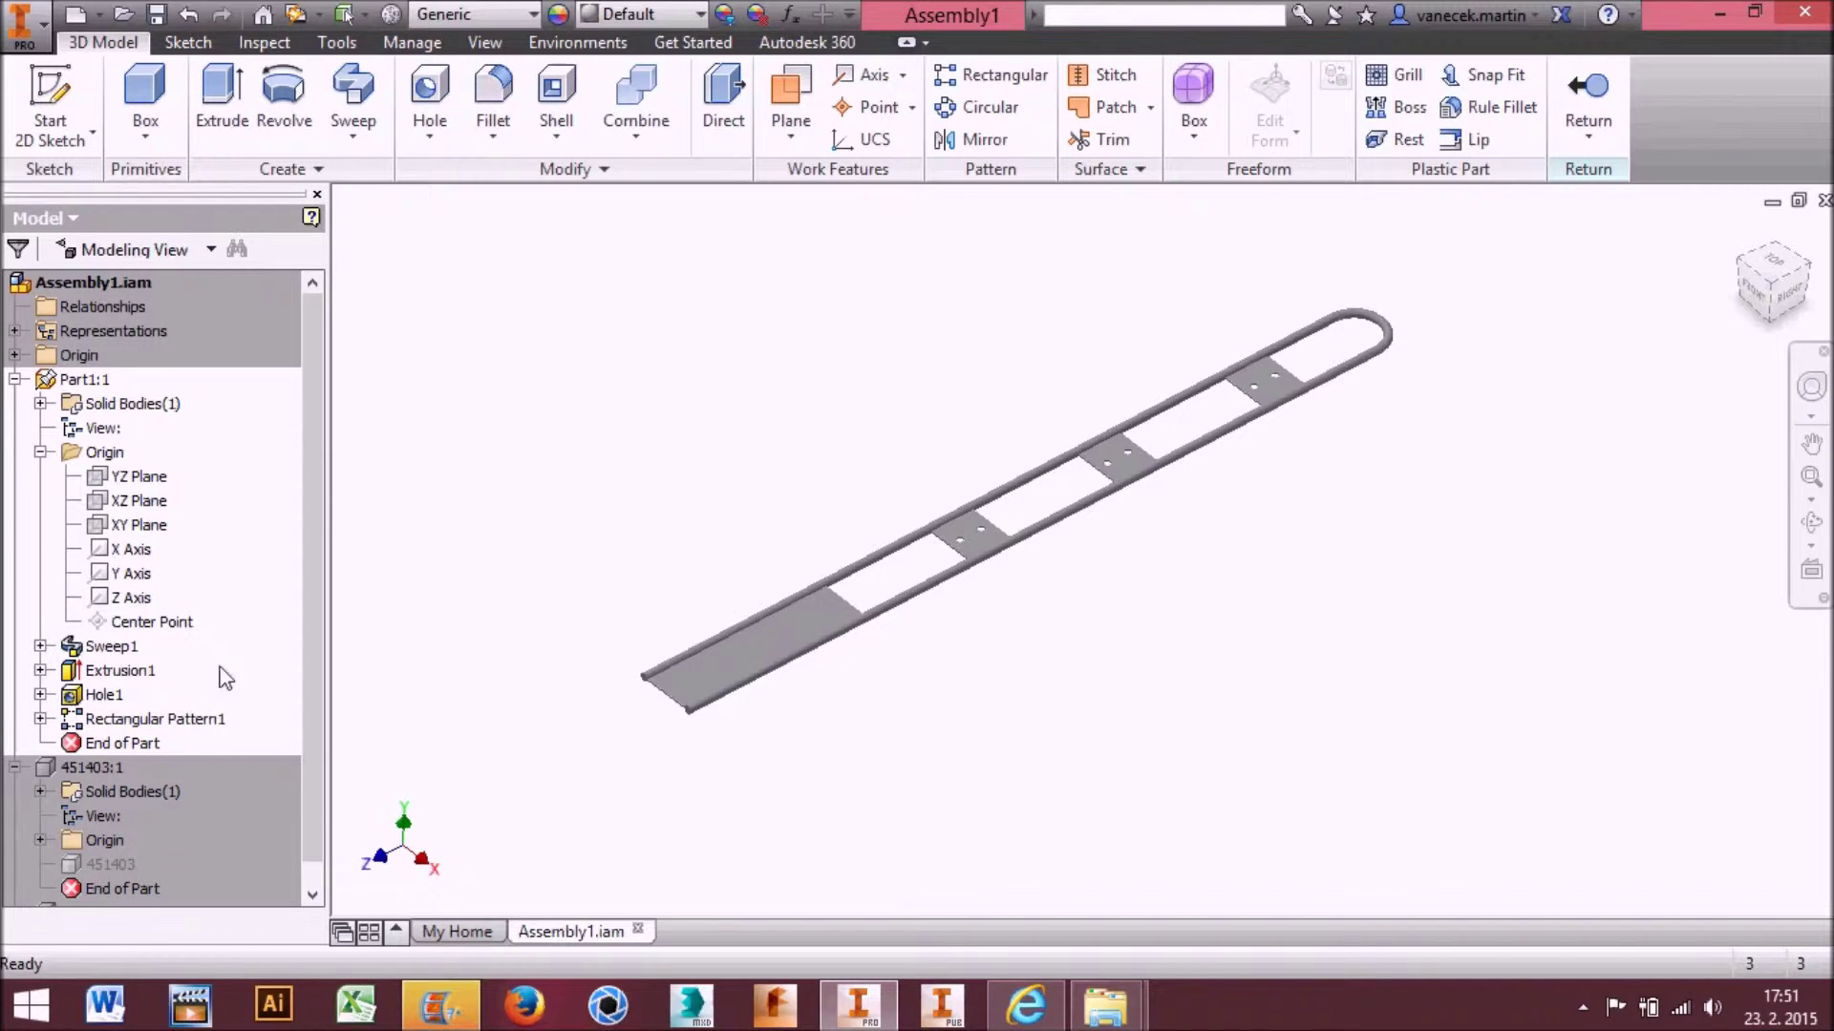
pyautogui.click(41, 403)
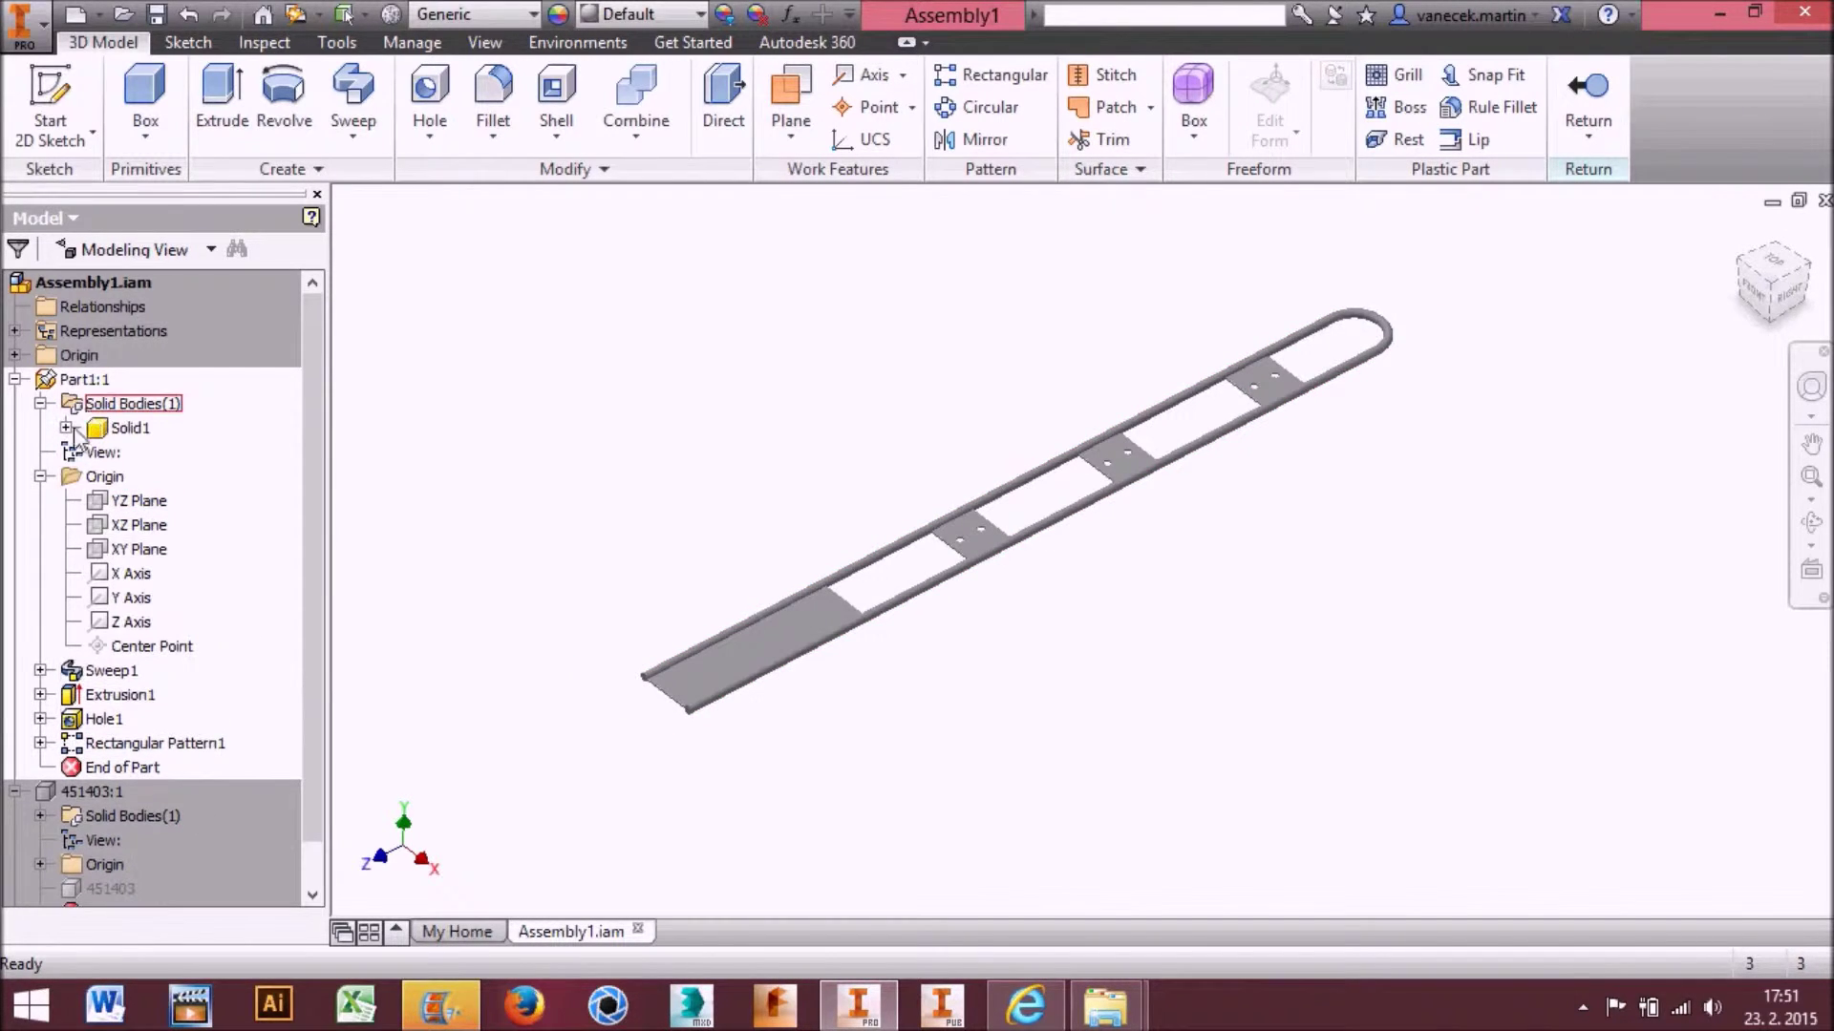
pyautogui.click(139, 524)
pyautogui.keyDown('shift'); pyautogui.moveTo(1217, 598); pyautogui.dragTo(1073, 496, button='middle'); pyautogui.keyUp('shift')
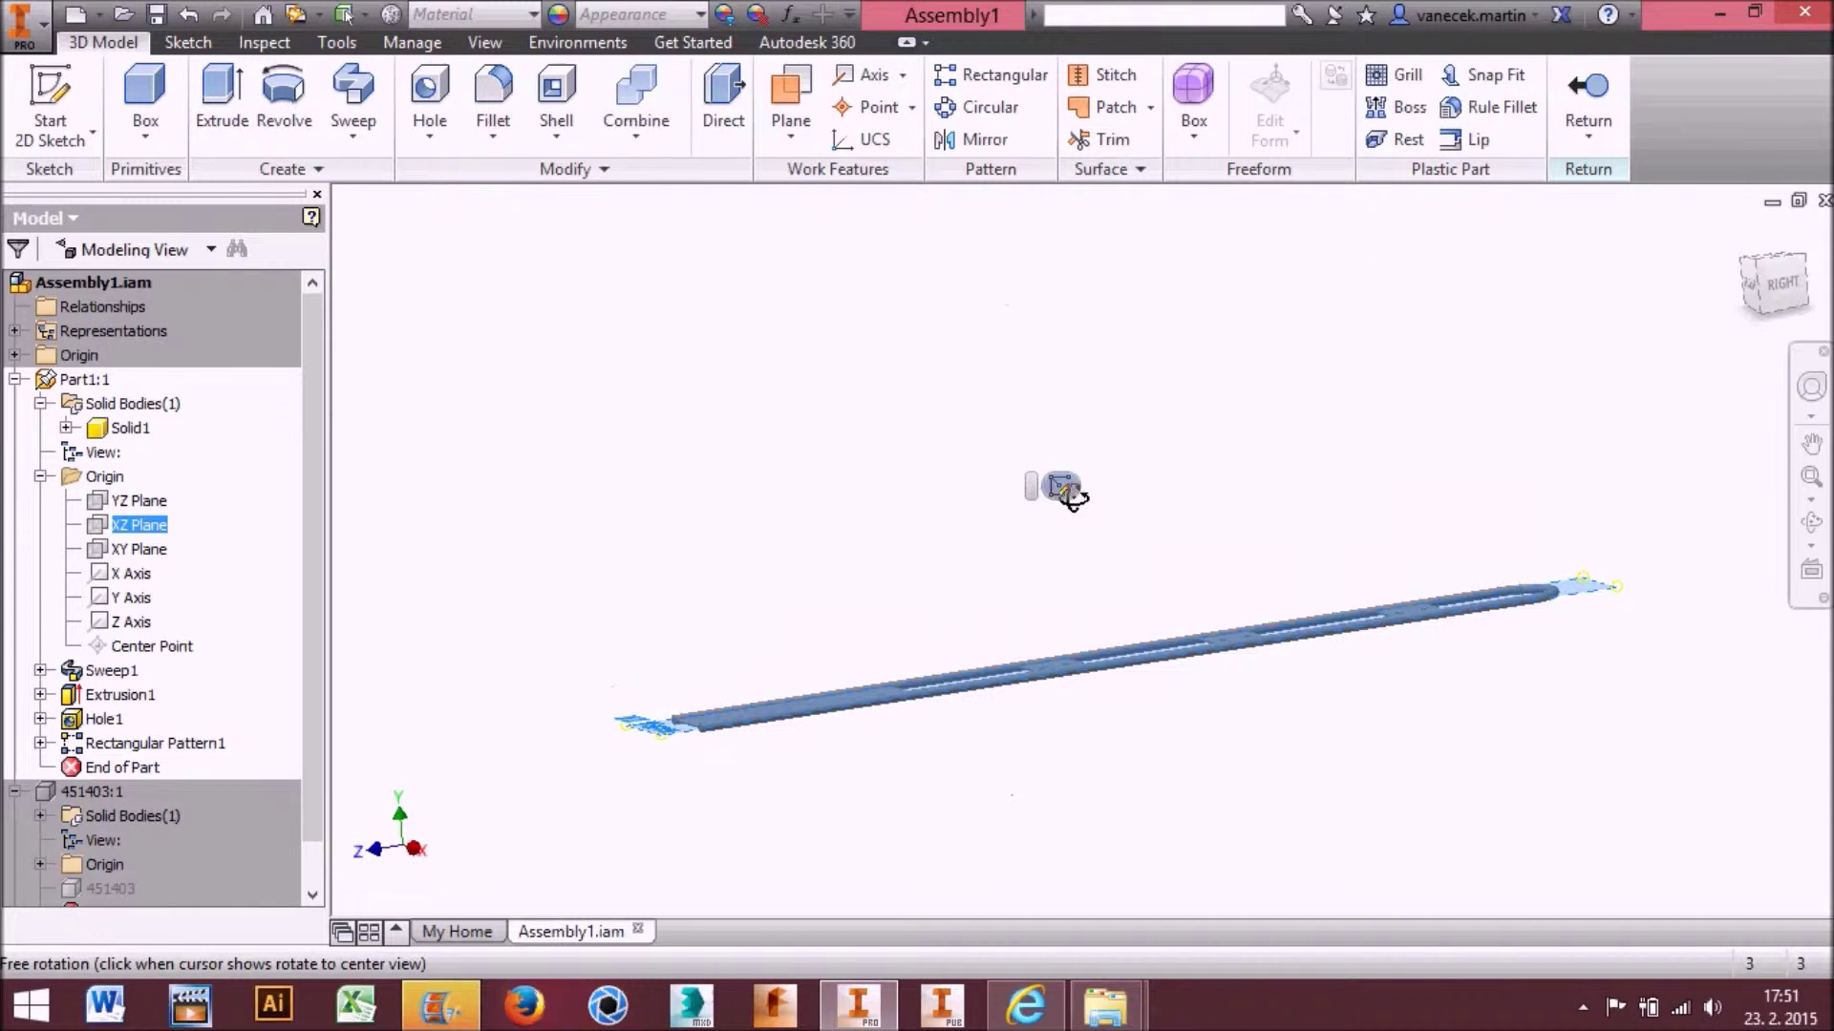
pyautogui.click(791, 107)
pyautogui.moveTo(1585, 585); pyautogui.dragTo(1493, 463)
pyautogui.write('600-')
pyautogui.press('Return')
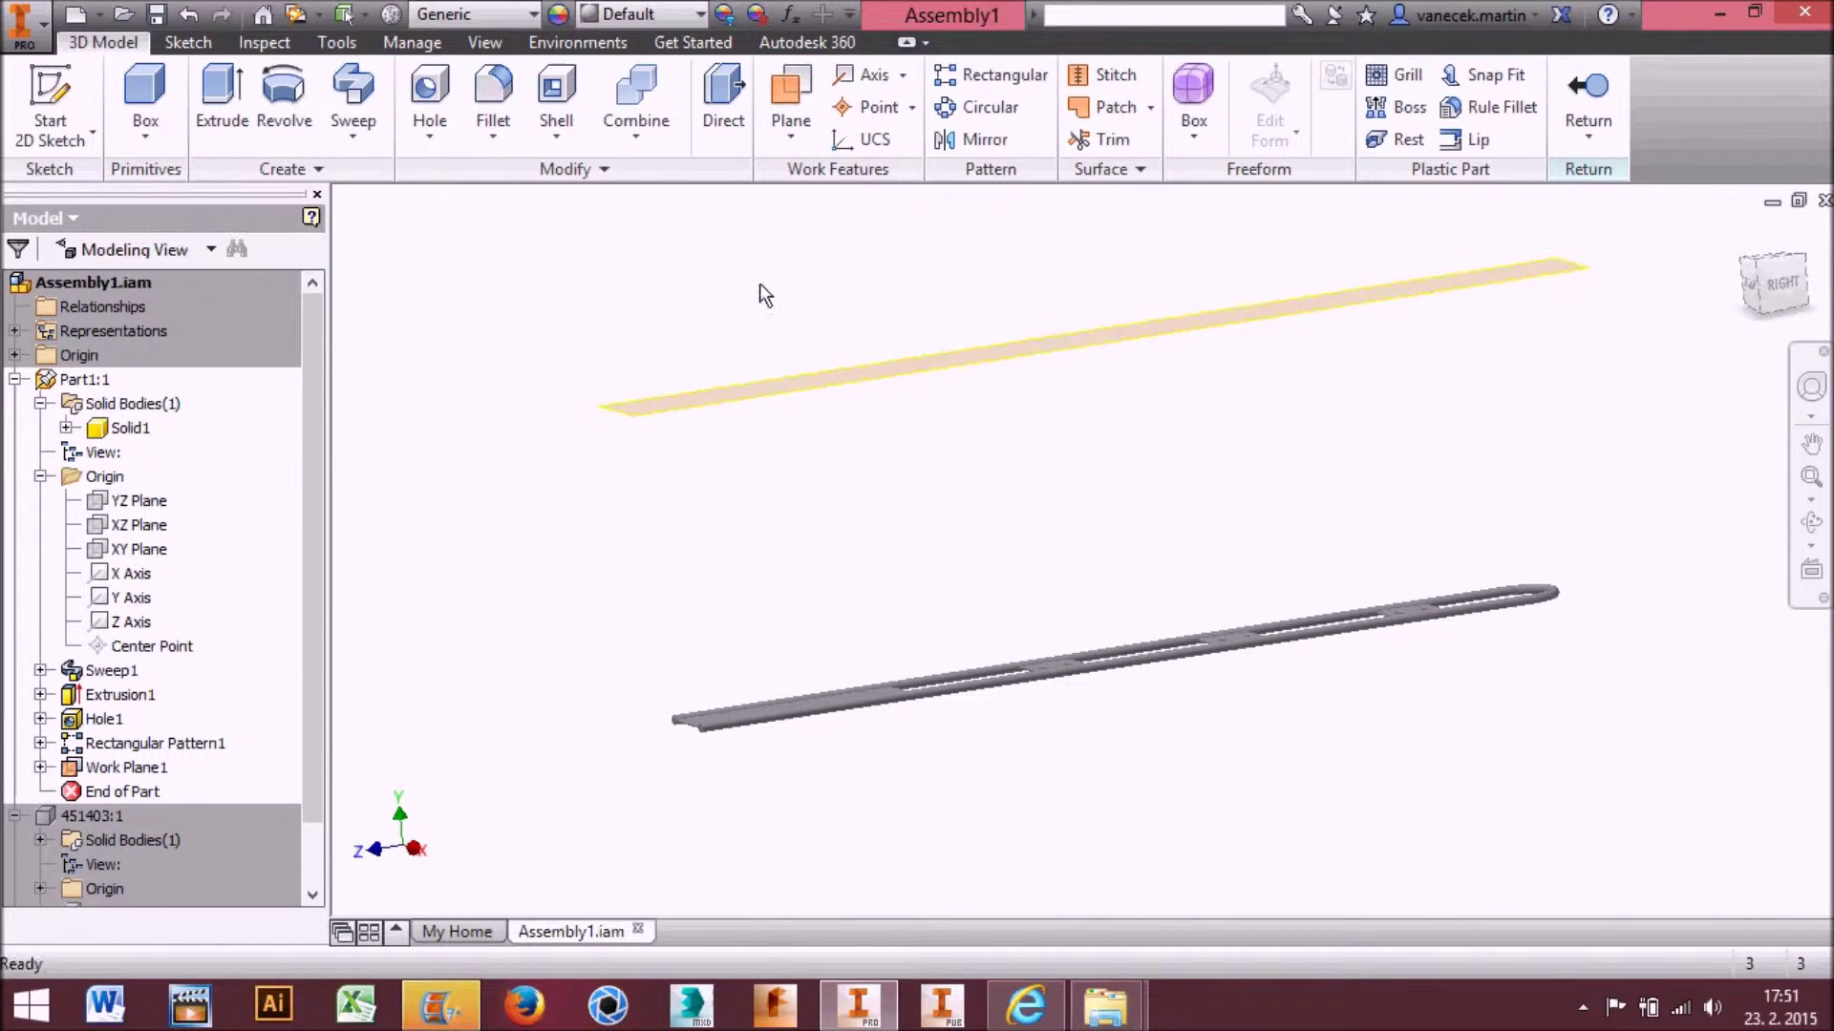
# Try to offset a second work plane from the first by (600-18)/2 mm, and undo it
pyautogui.press(']')
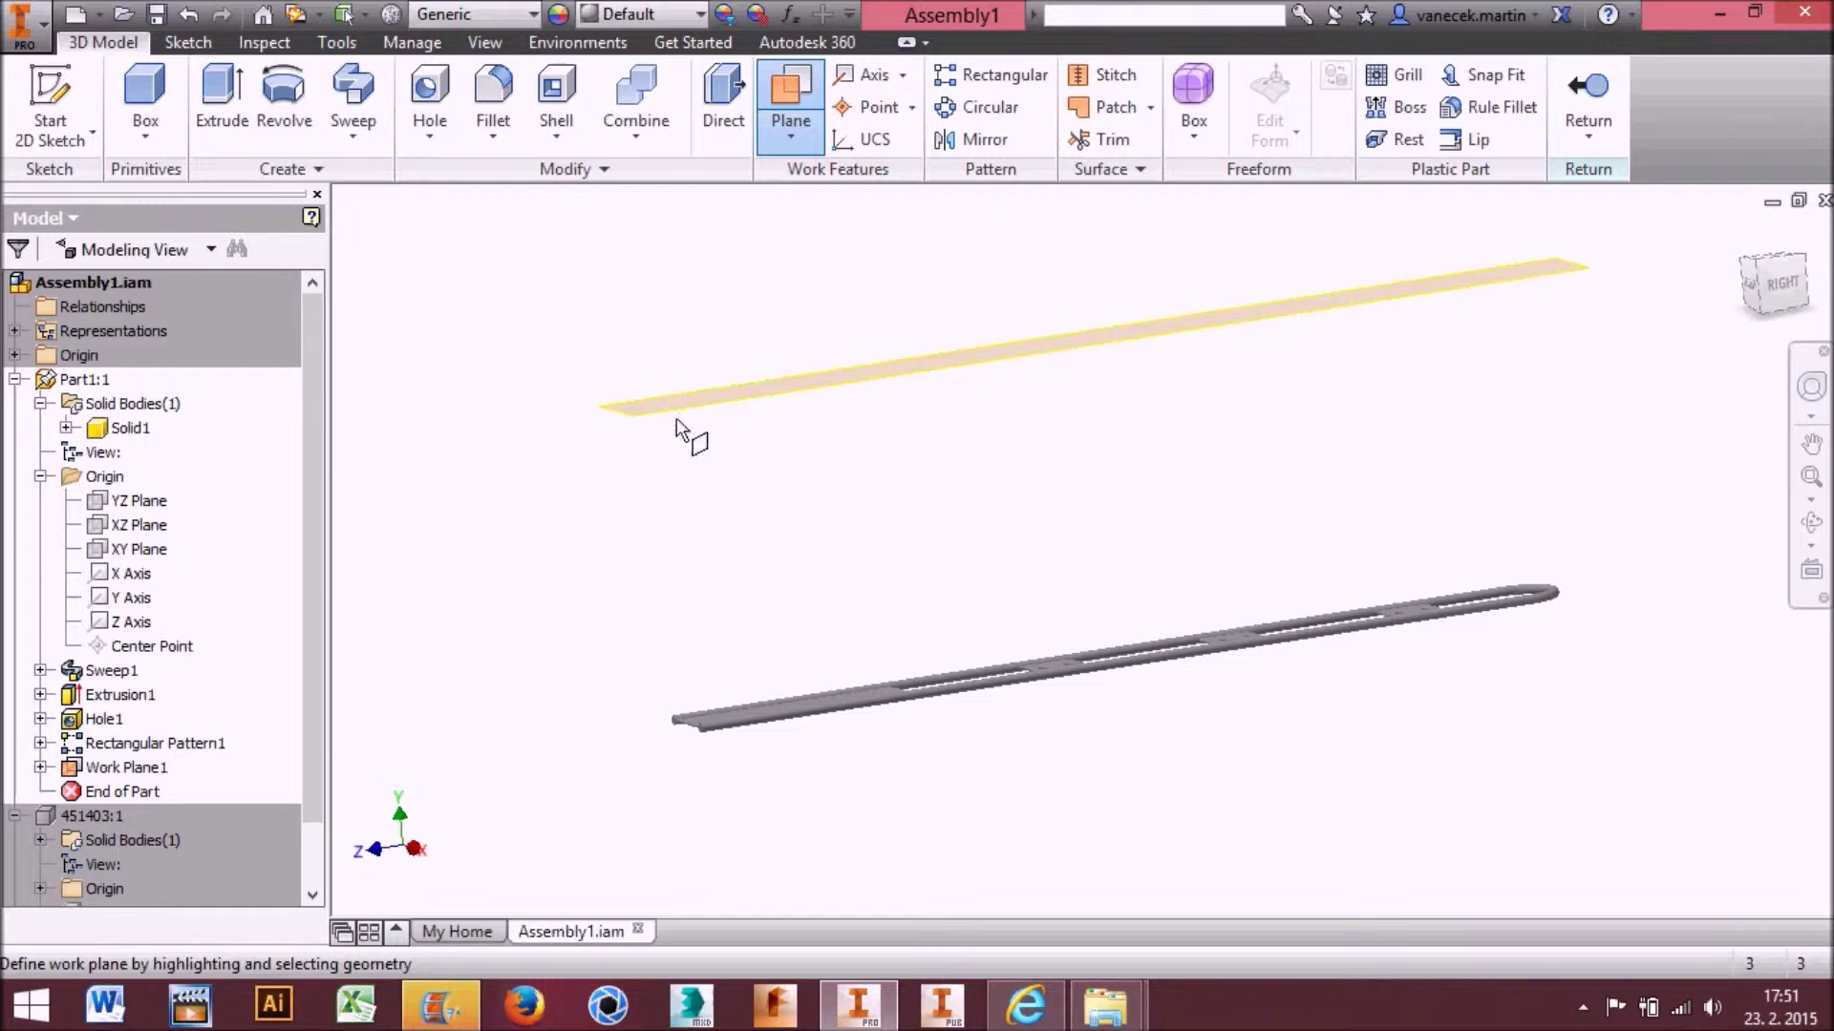
pyautogui.moveTo(728, 413); pyautogui.dragTo(773, 611)
pyautogui.write('600')
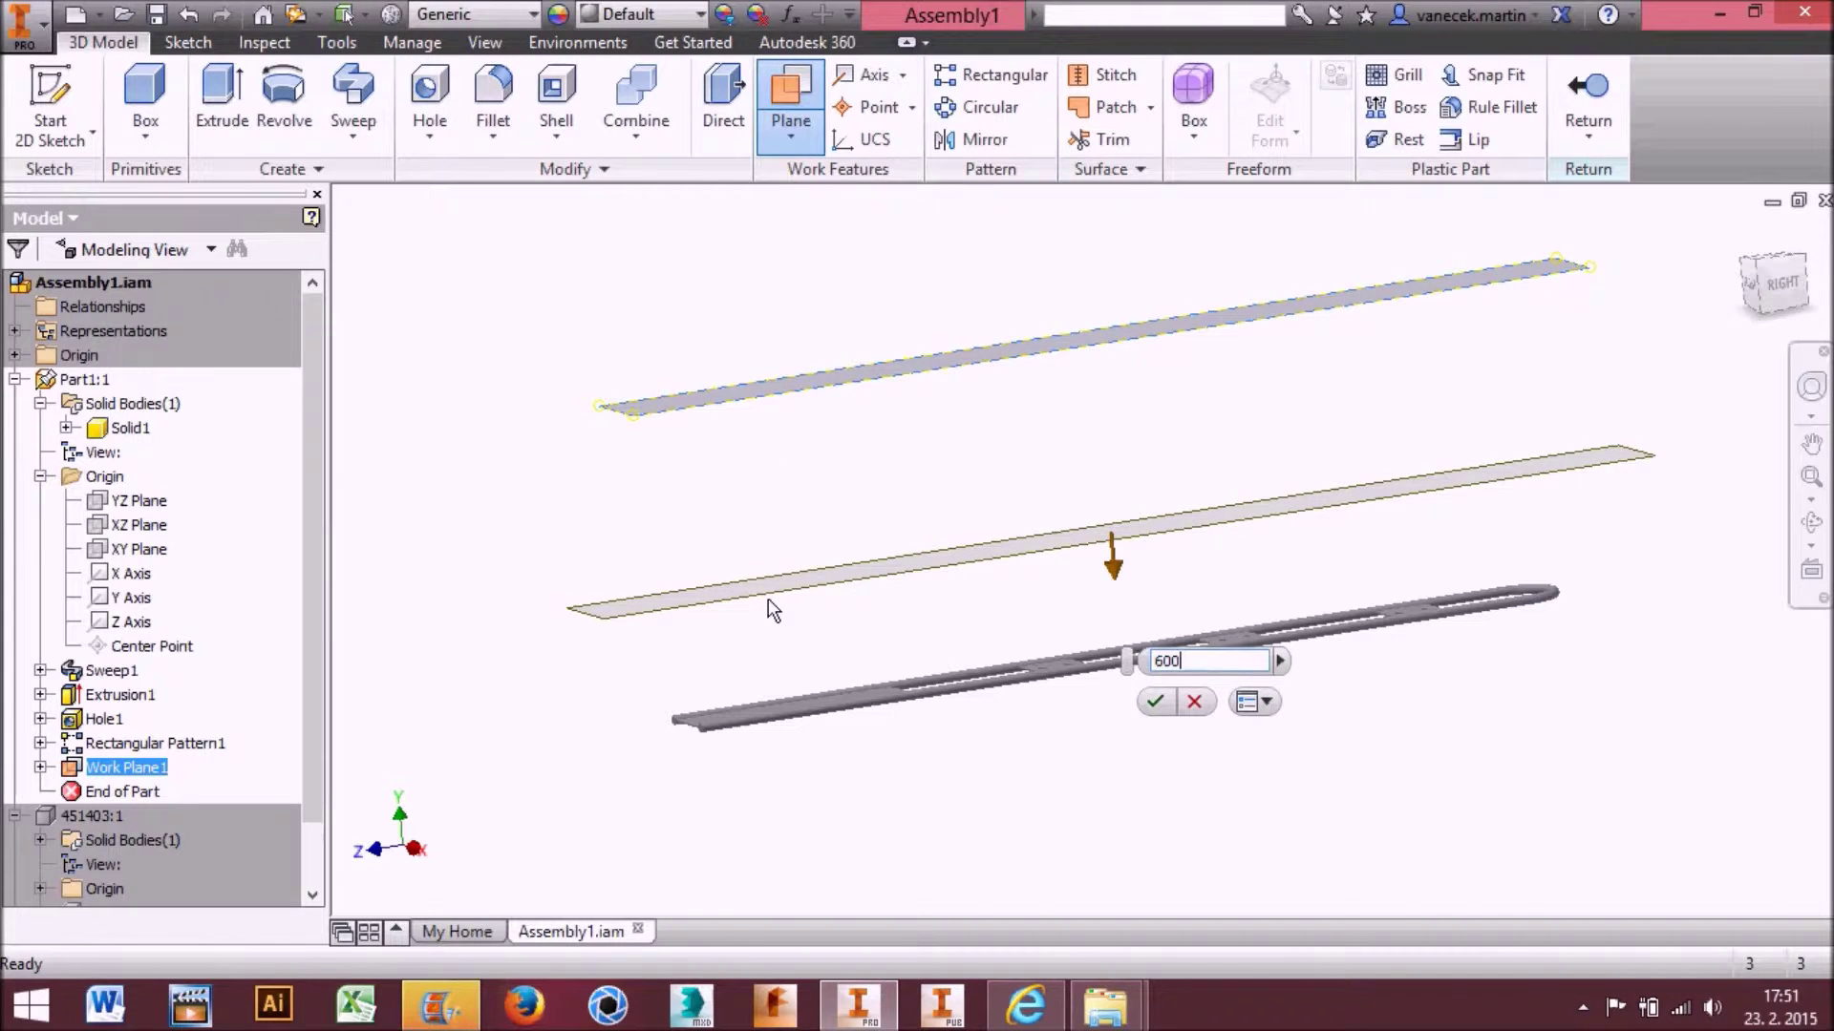
pyautogui.write('-18')
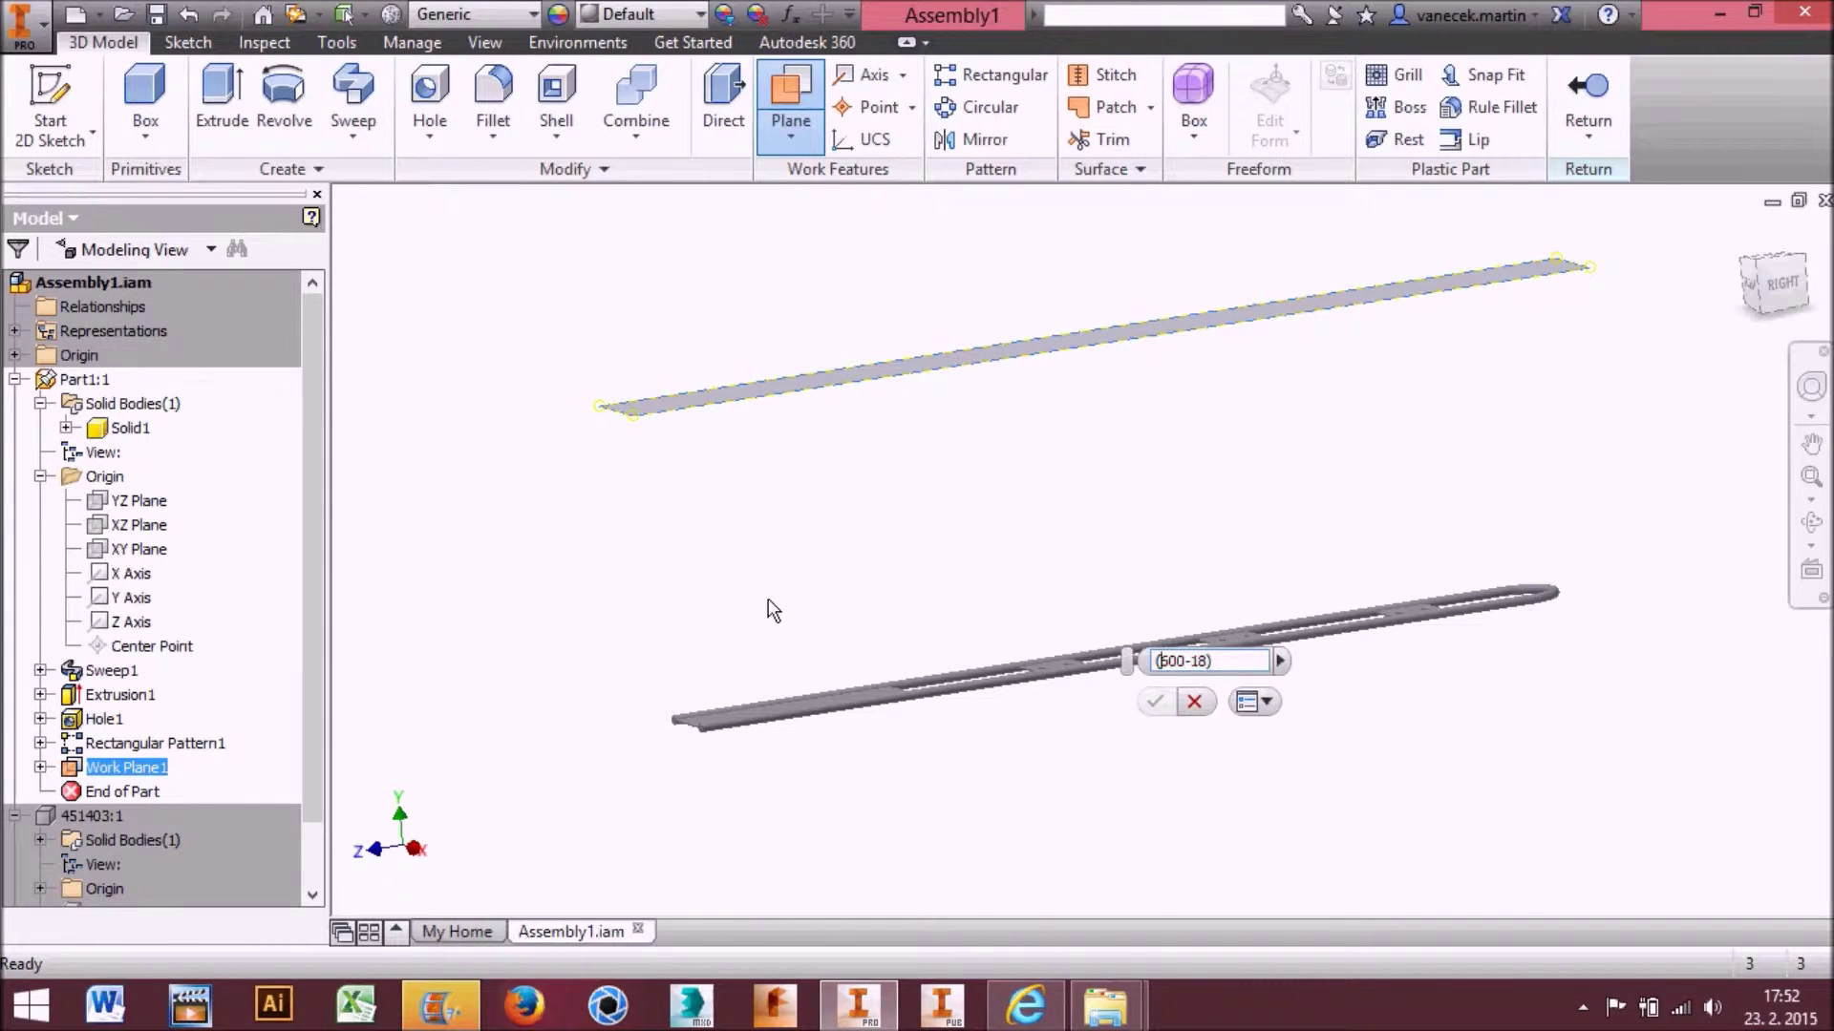
pyautogui.write('2')
pyautogui.press('Return')
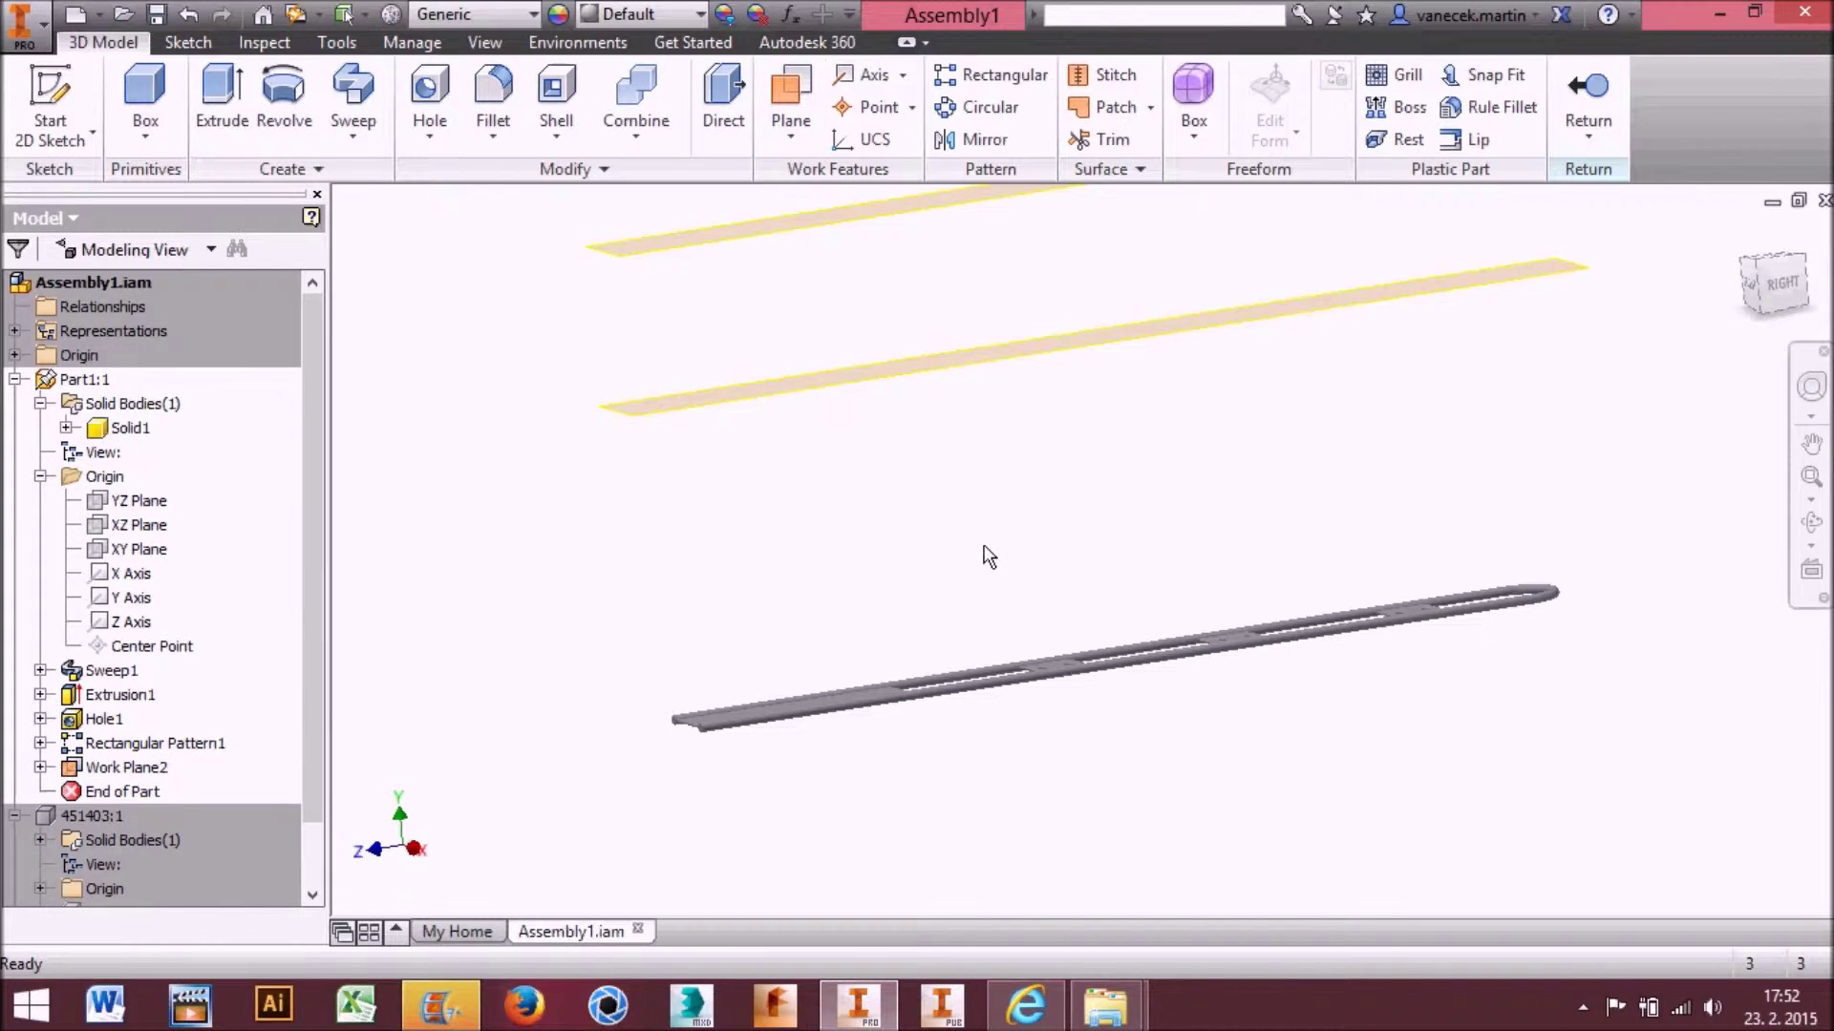
pyautogui.hotkey('ctrl', 'z')
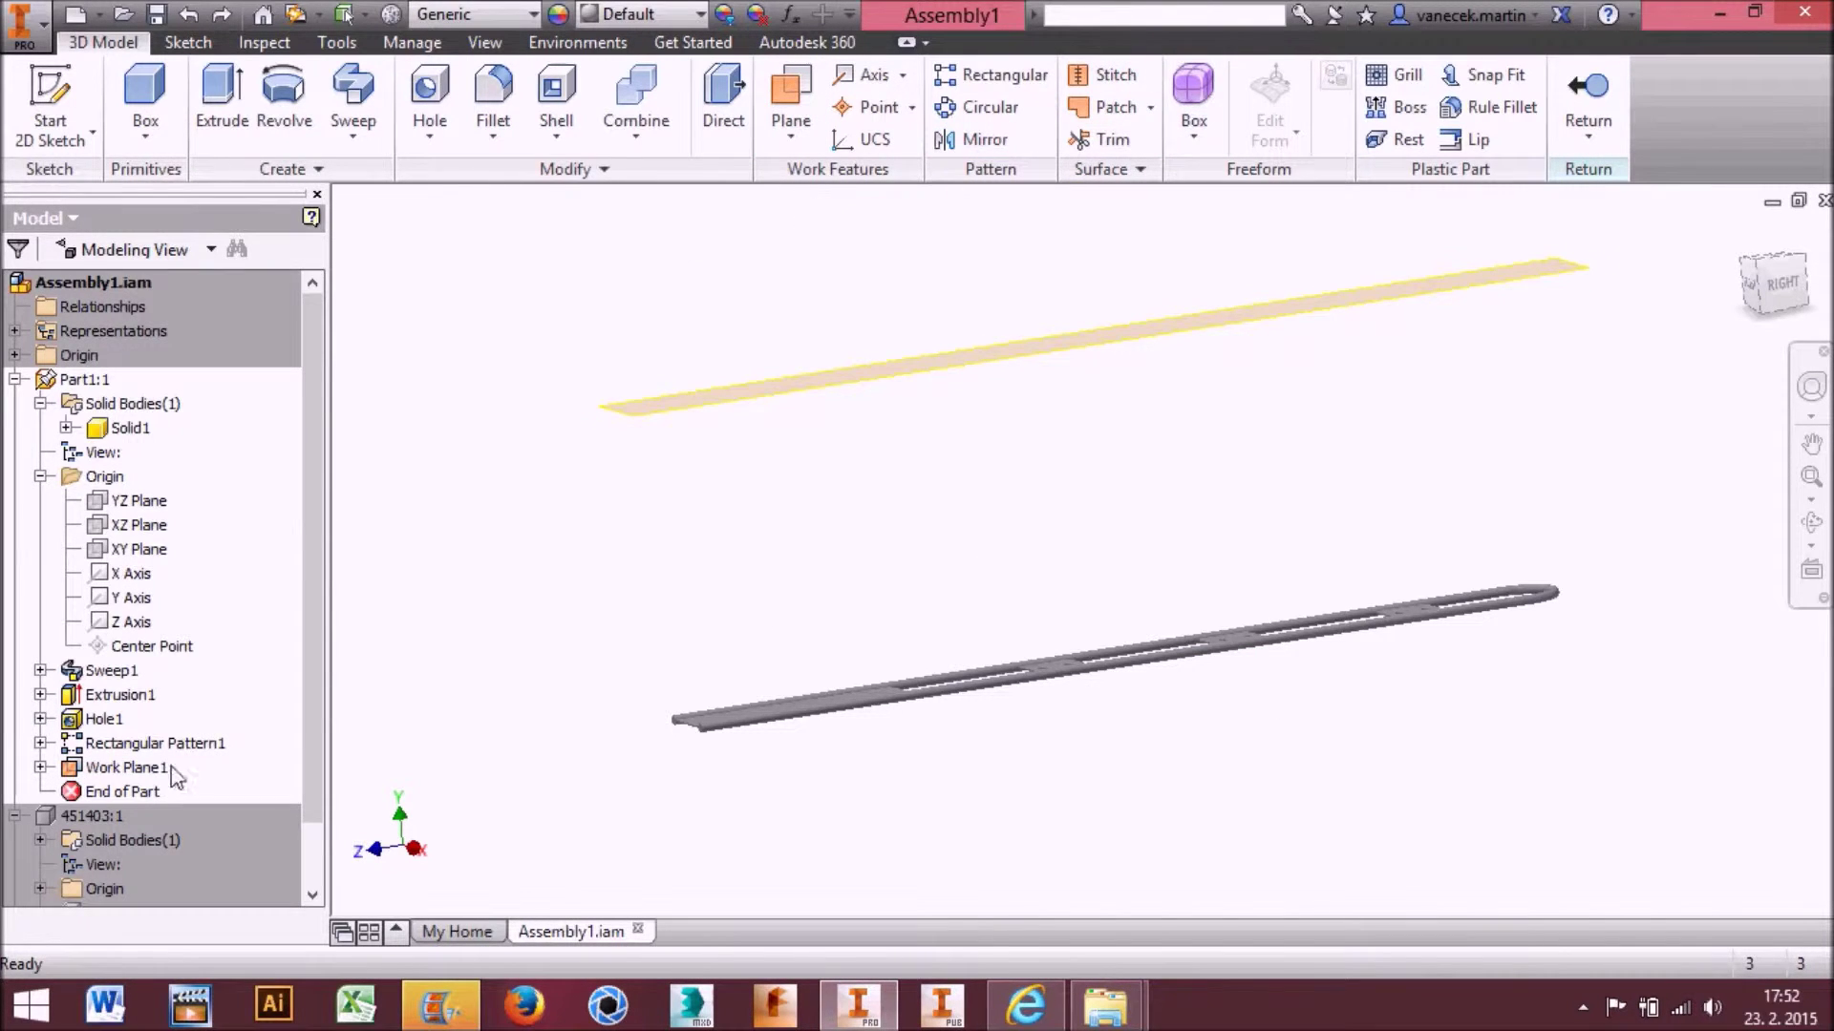
# Create a midplane between the part's XZ Plane and the offset work plane
pyautogui.click(139, 524)
pyautogui.click(779, 140)
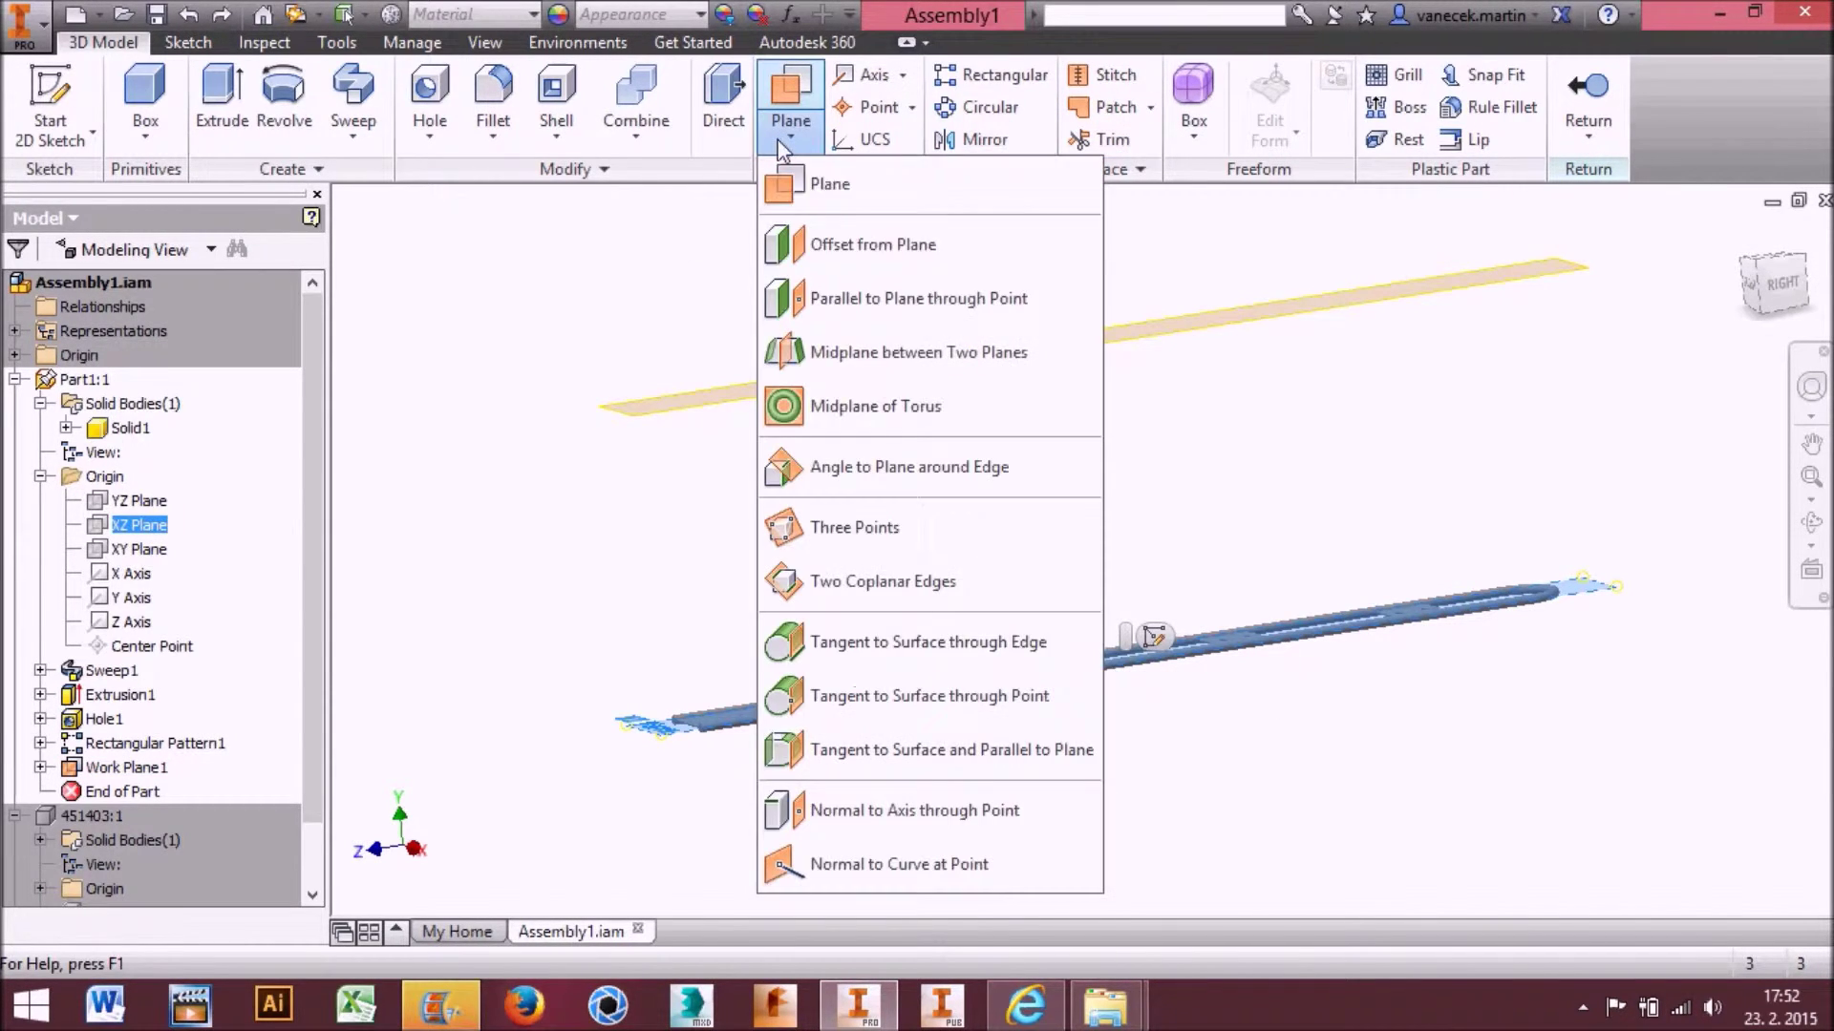
pyautogui.click(915, 352)
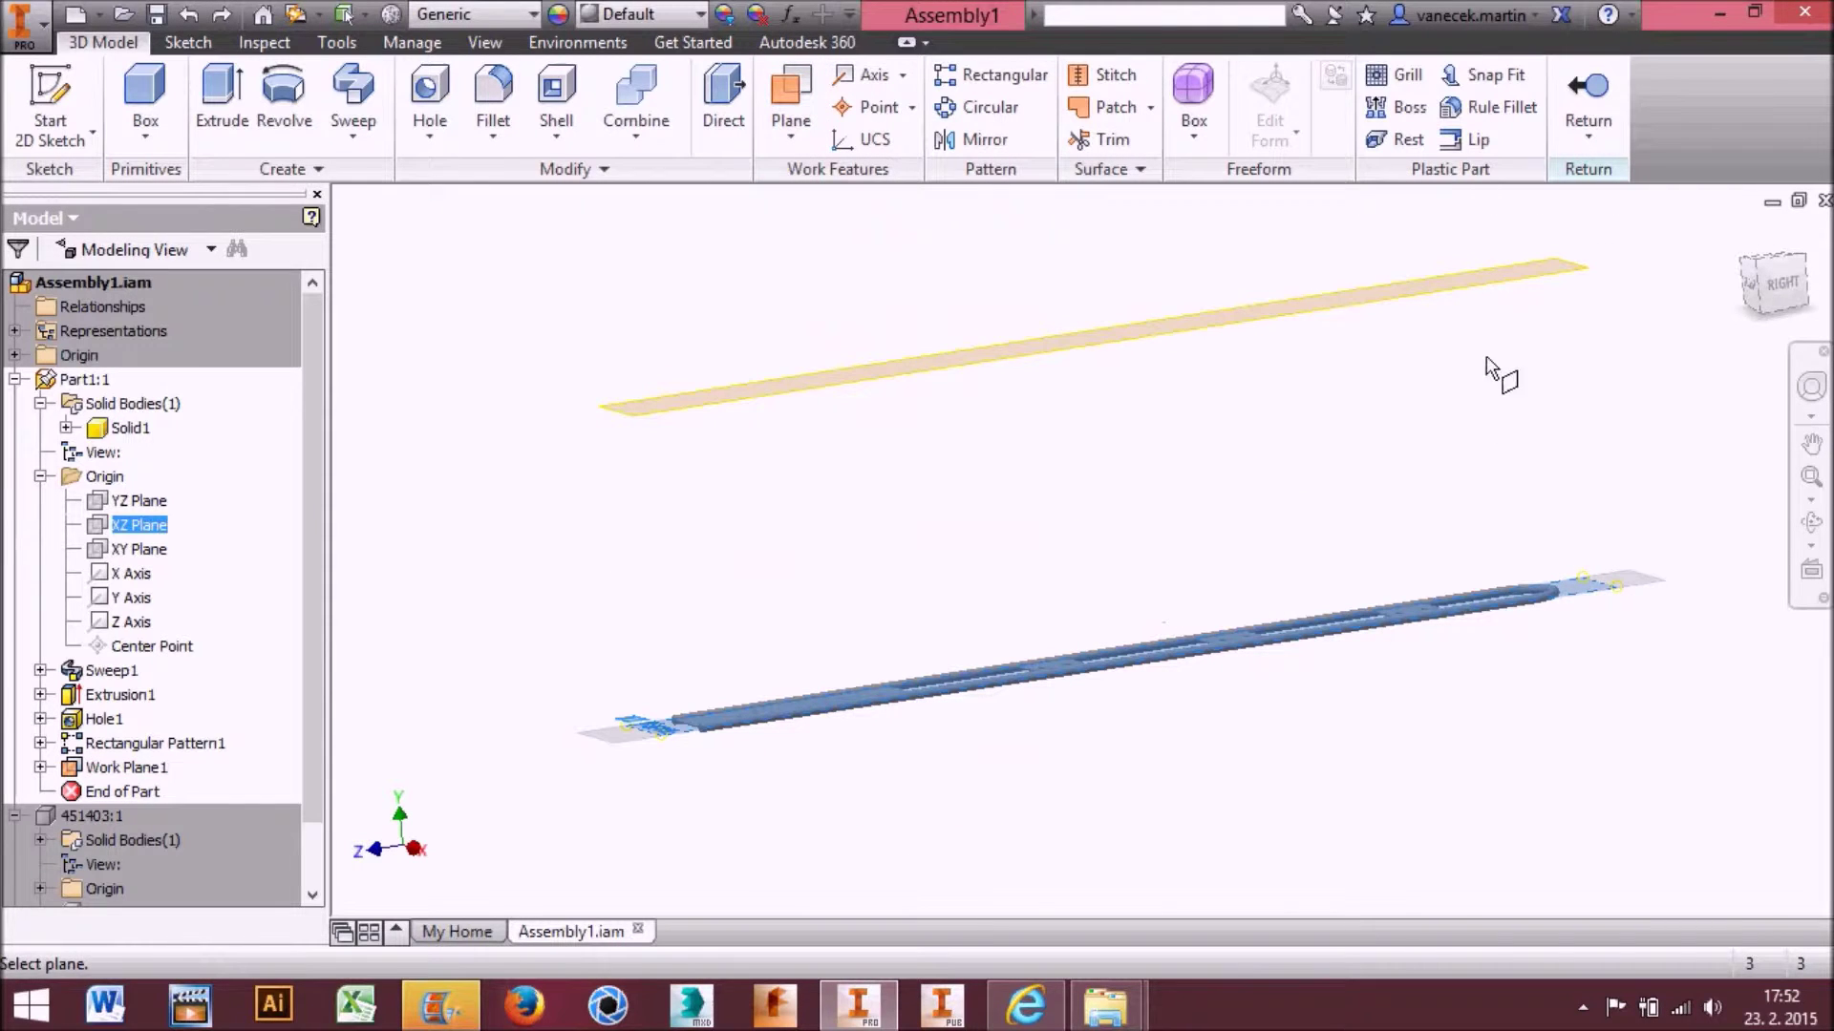
pyautogui.click(1465, 292)
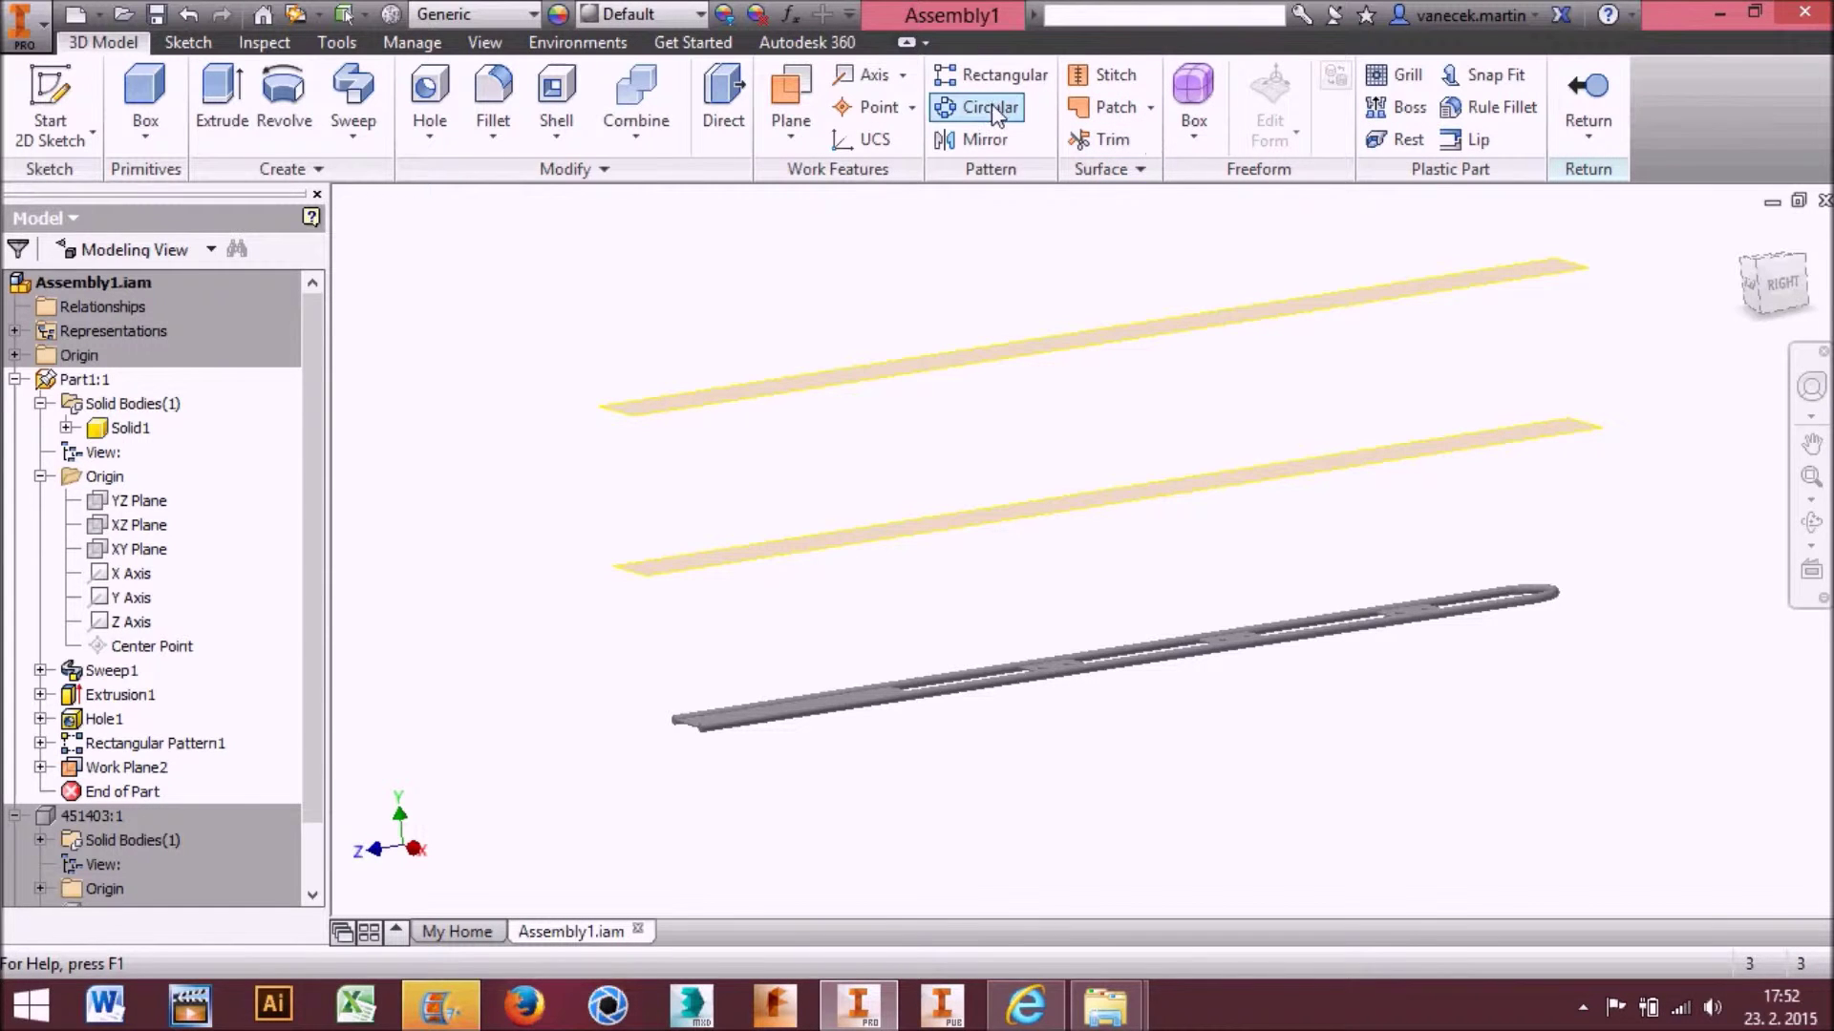
# Mirror the sweep, the plate extrusion, the holes and their rectangular pattern about the midplane
pyautogui.click(974, 140)
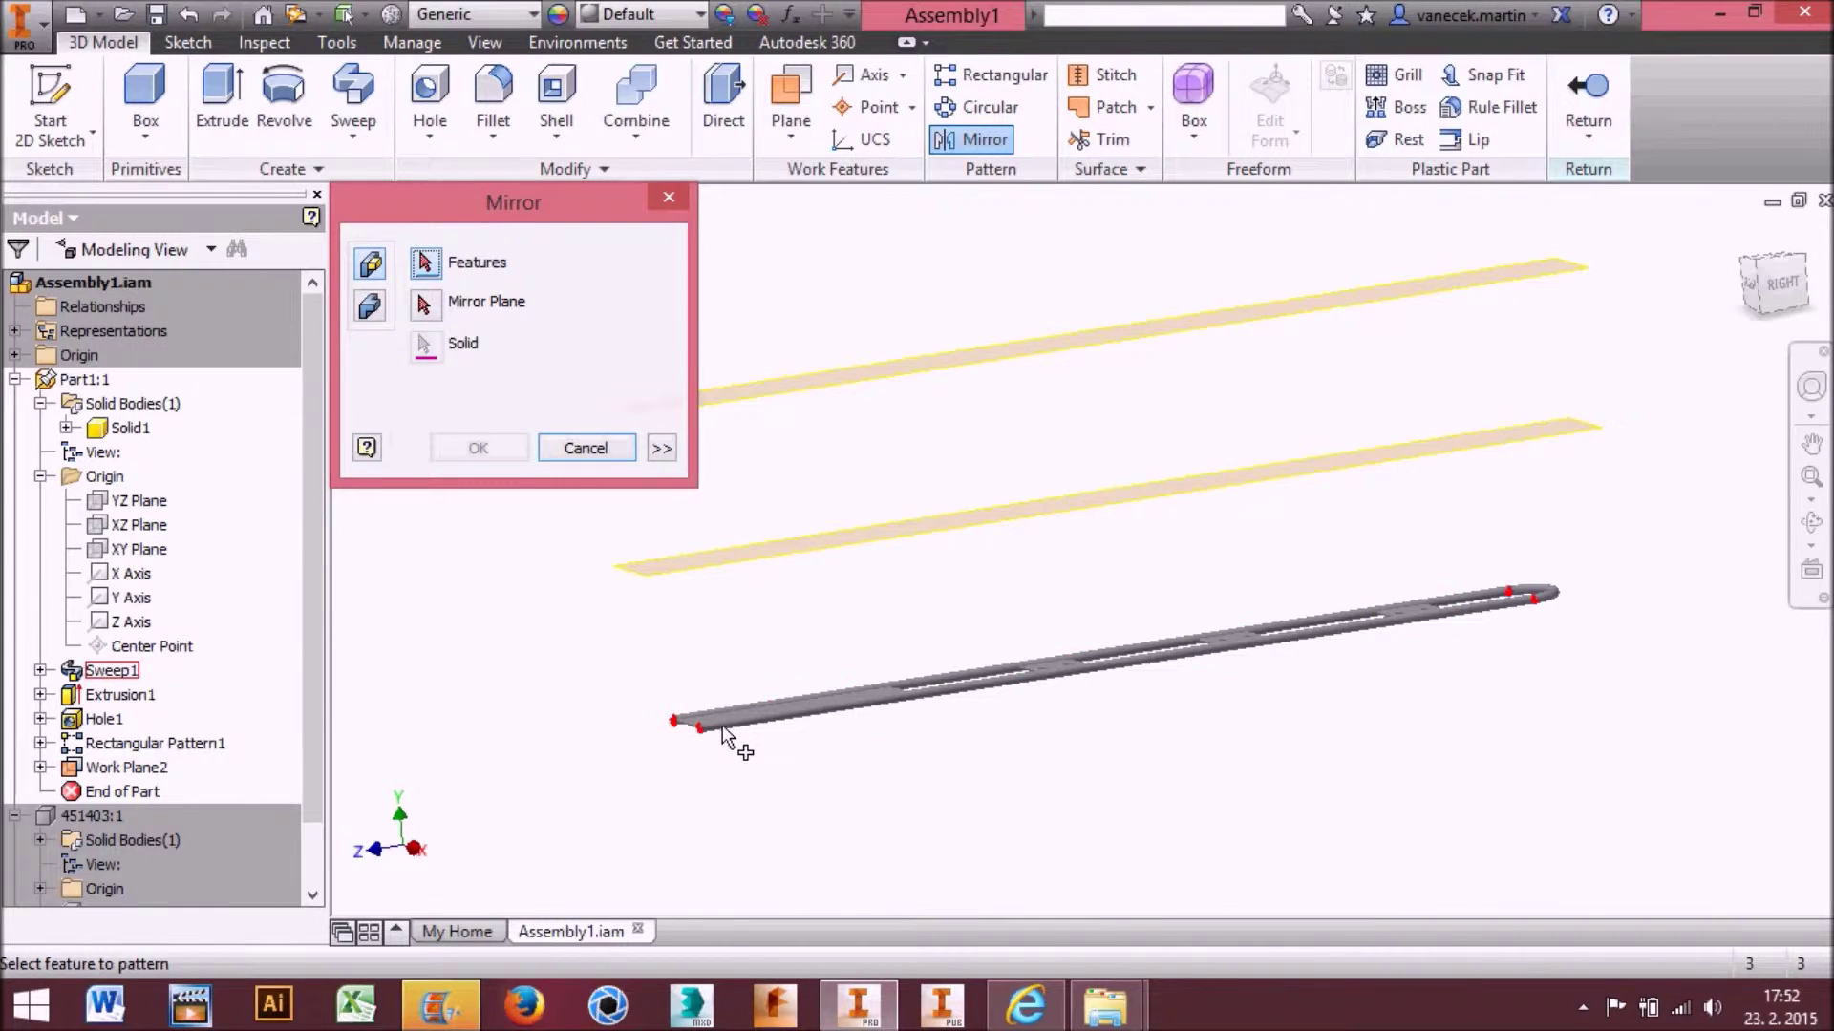
pyautogui.click(112, 671)
pyautogui.keyDown('ctrl'); pyautogui.click(120, 694); pyautogui.keyUp('ctrl')
pyautogui.keyDown('ctrl'); pyautogui.click(104, 718); pyautogui.keyUp('ctrl')
pyautogui.keyDown('ctrl'); pyautogui.click(153, 743); pyautogui.keyUp('ctrl')
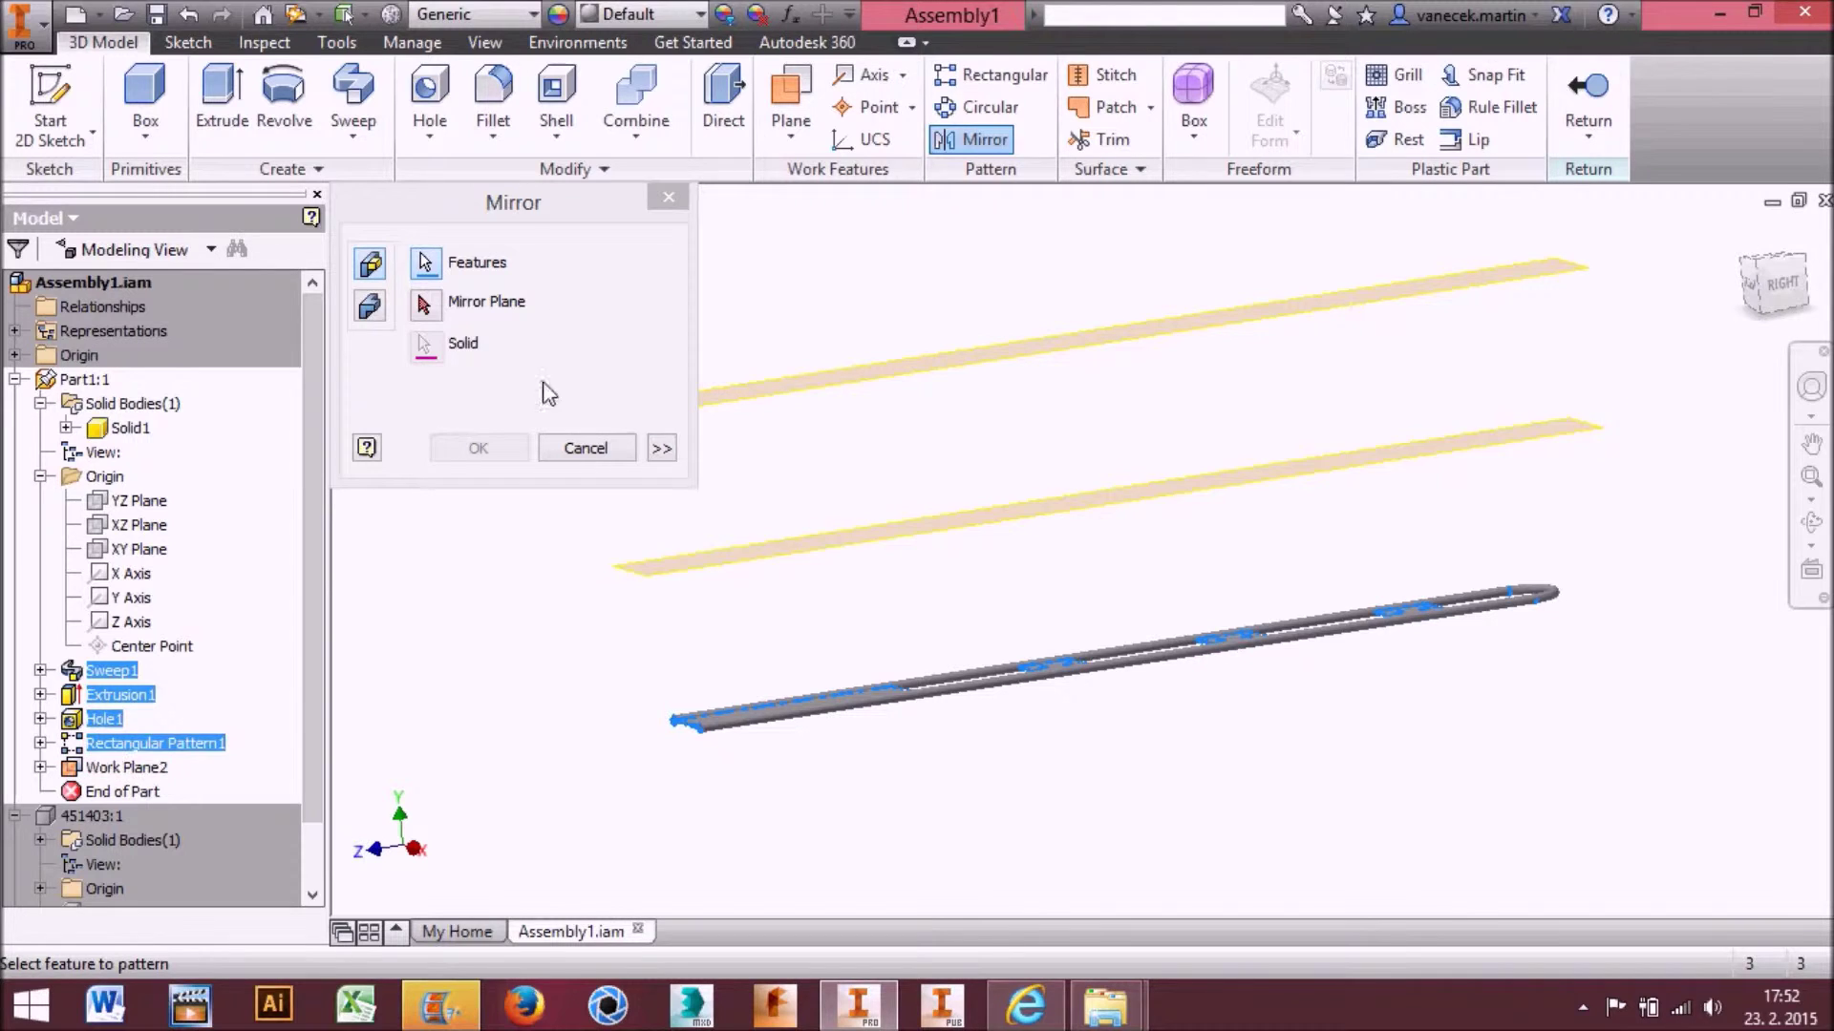
pyautogui.click(446, 319)
pyautogui.click(925, 545)
pyautogui.click(477, 448)
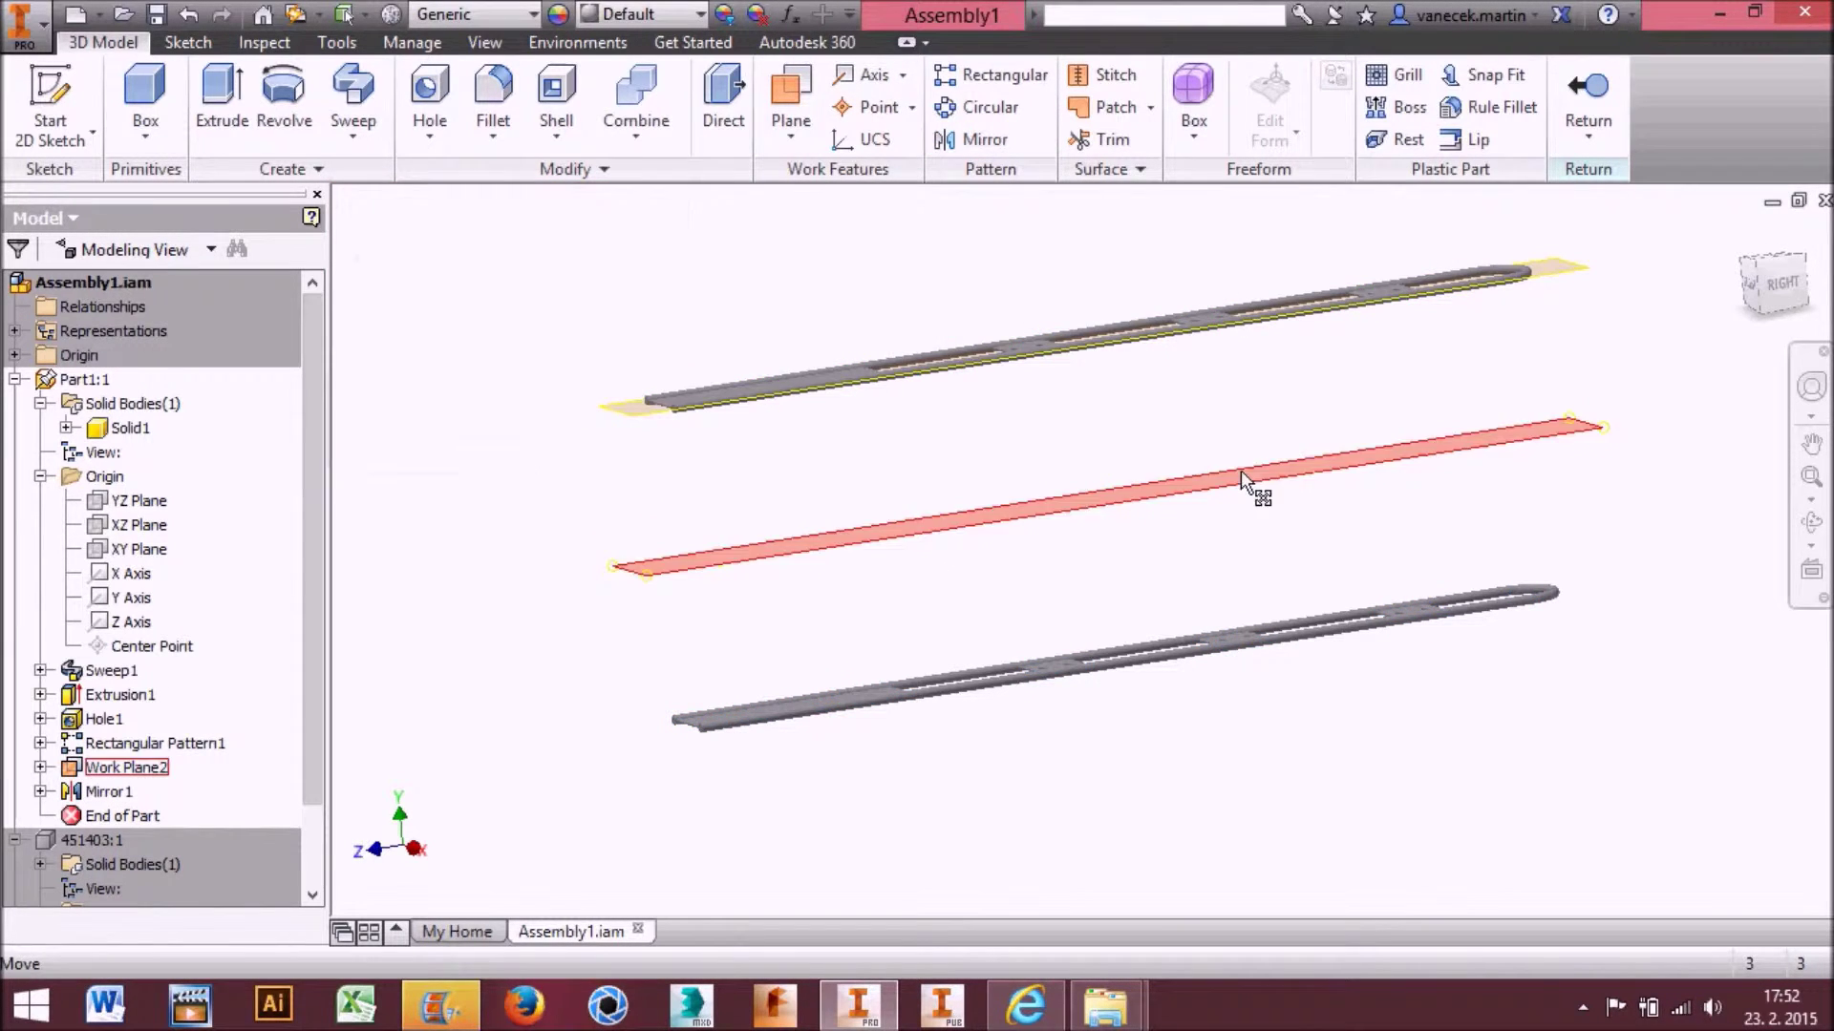
# Hide the offset work plane and the midplane
pyautogui.keyDown('shift'); pyautogui.moveTo(1092, 585); pyautogui.dragTo(1005, 576, button='middle'); pyautogui.keyUp('shift')
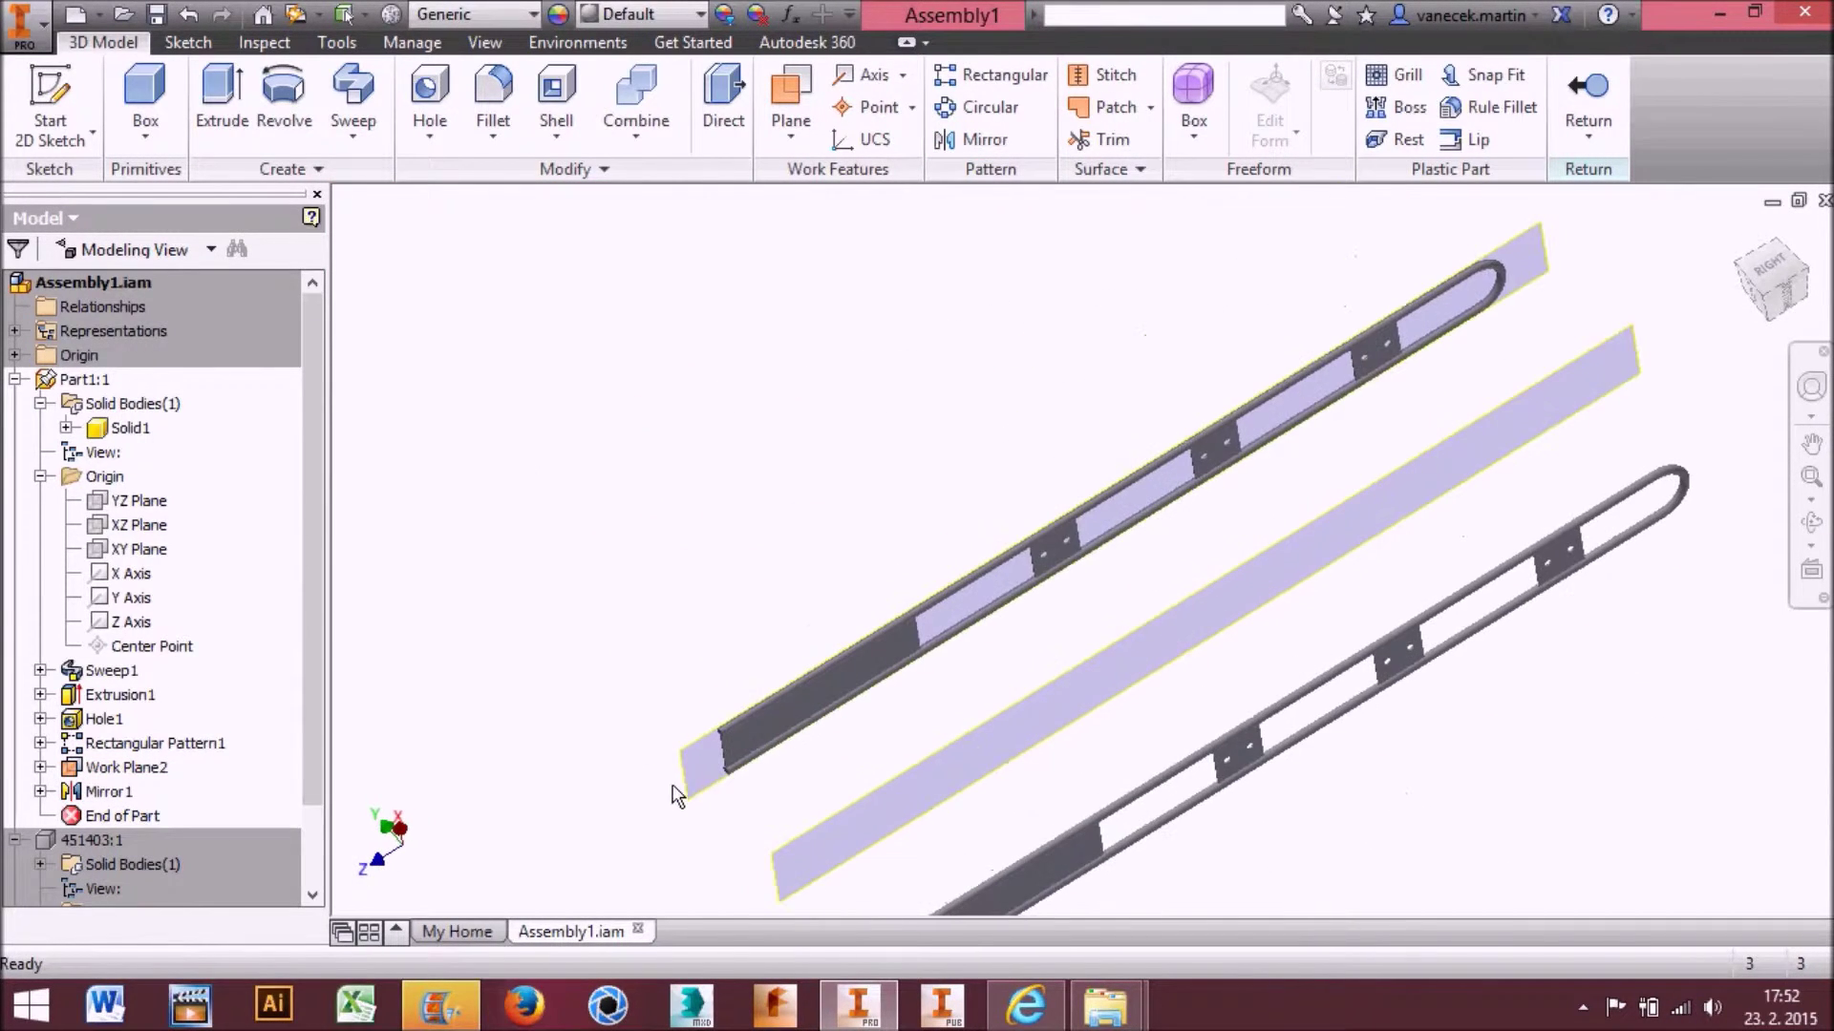
pyautogui.rightClick(683, 783)
pyautogui.click(755, 822)
pyautogui.rightClick(781, 873)
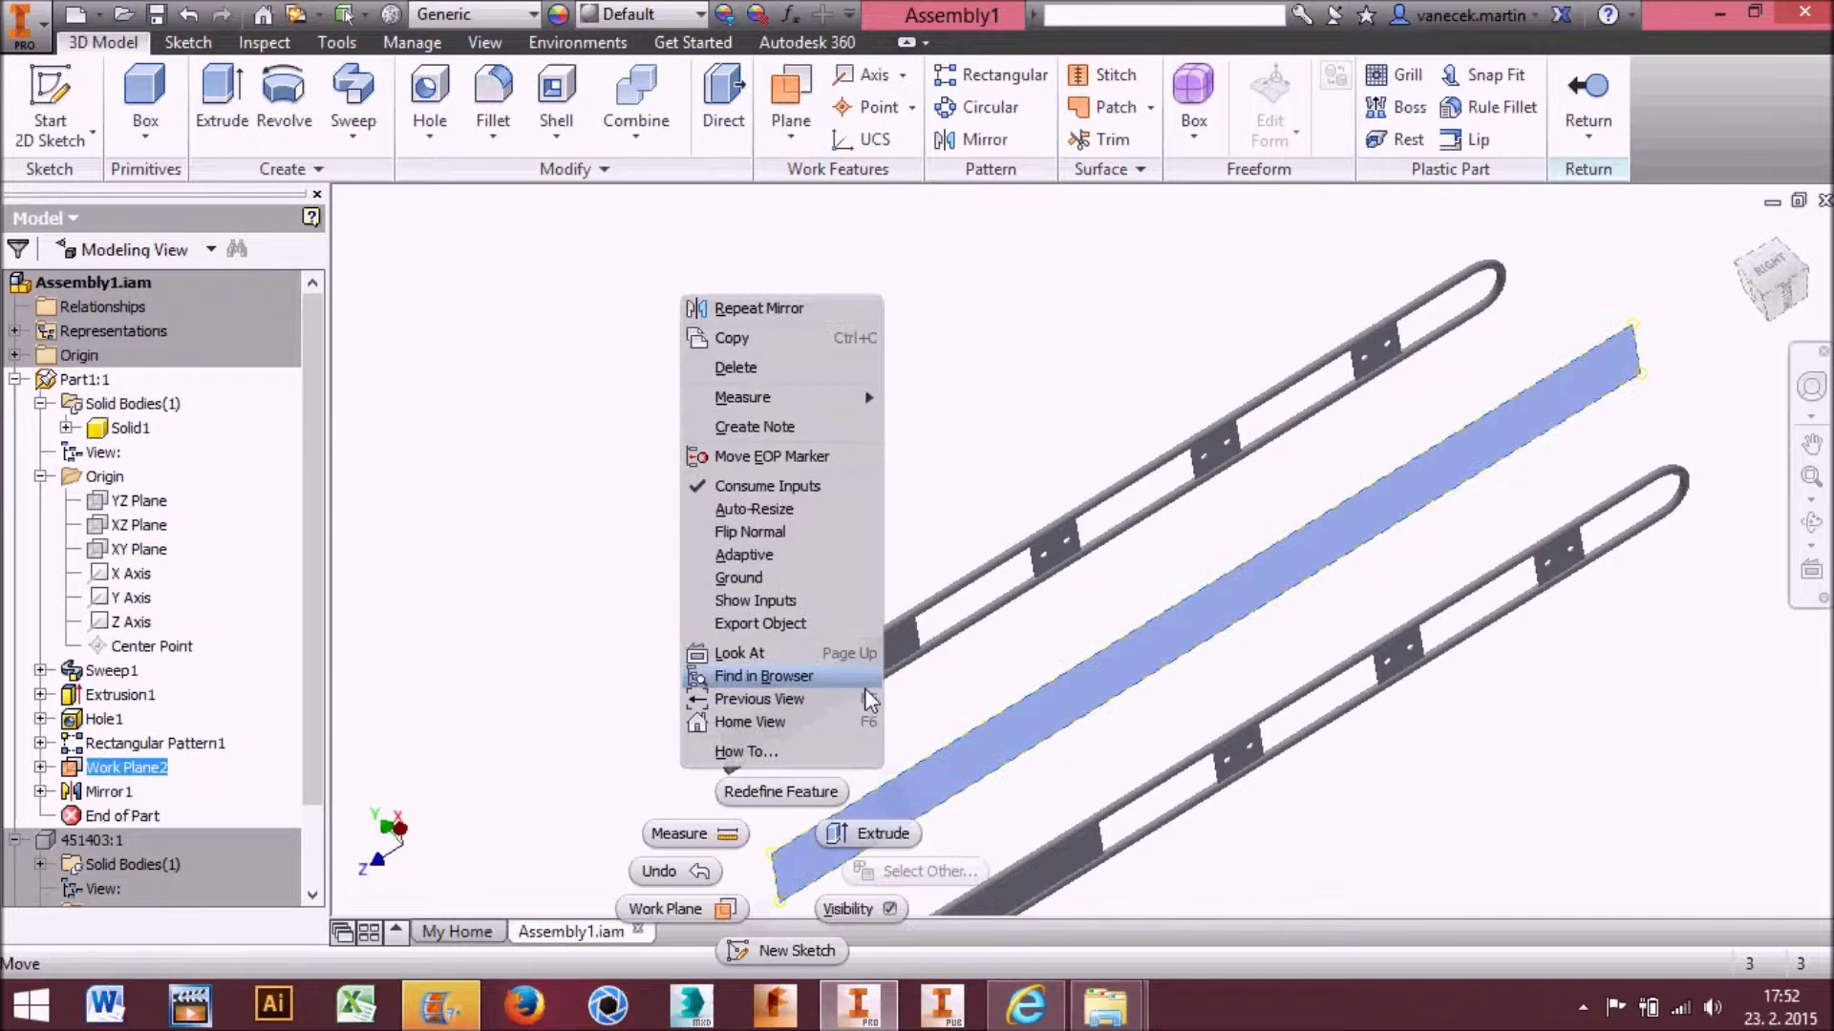
pyautogui.click(848, 908)
pyautogui.moveTo(958, 606); pyautogui.dragTo(934, 391, button='middle')
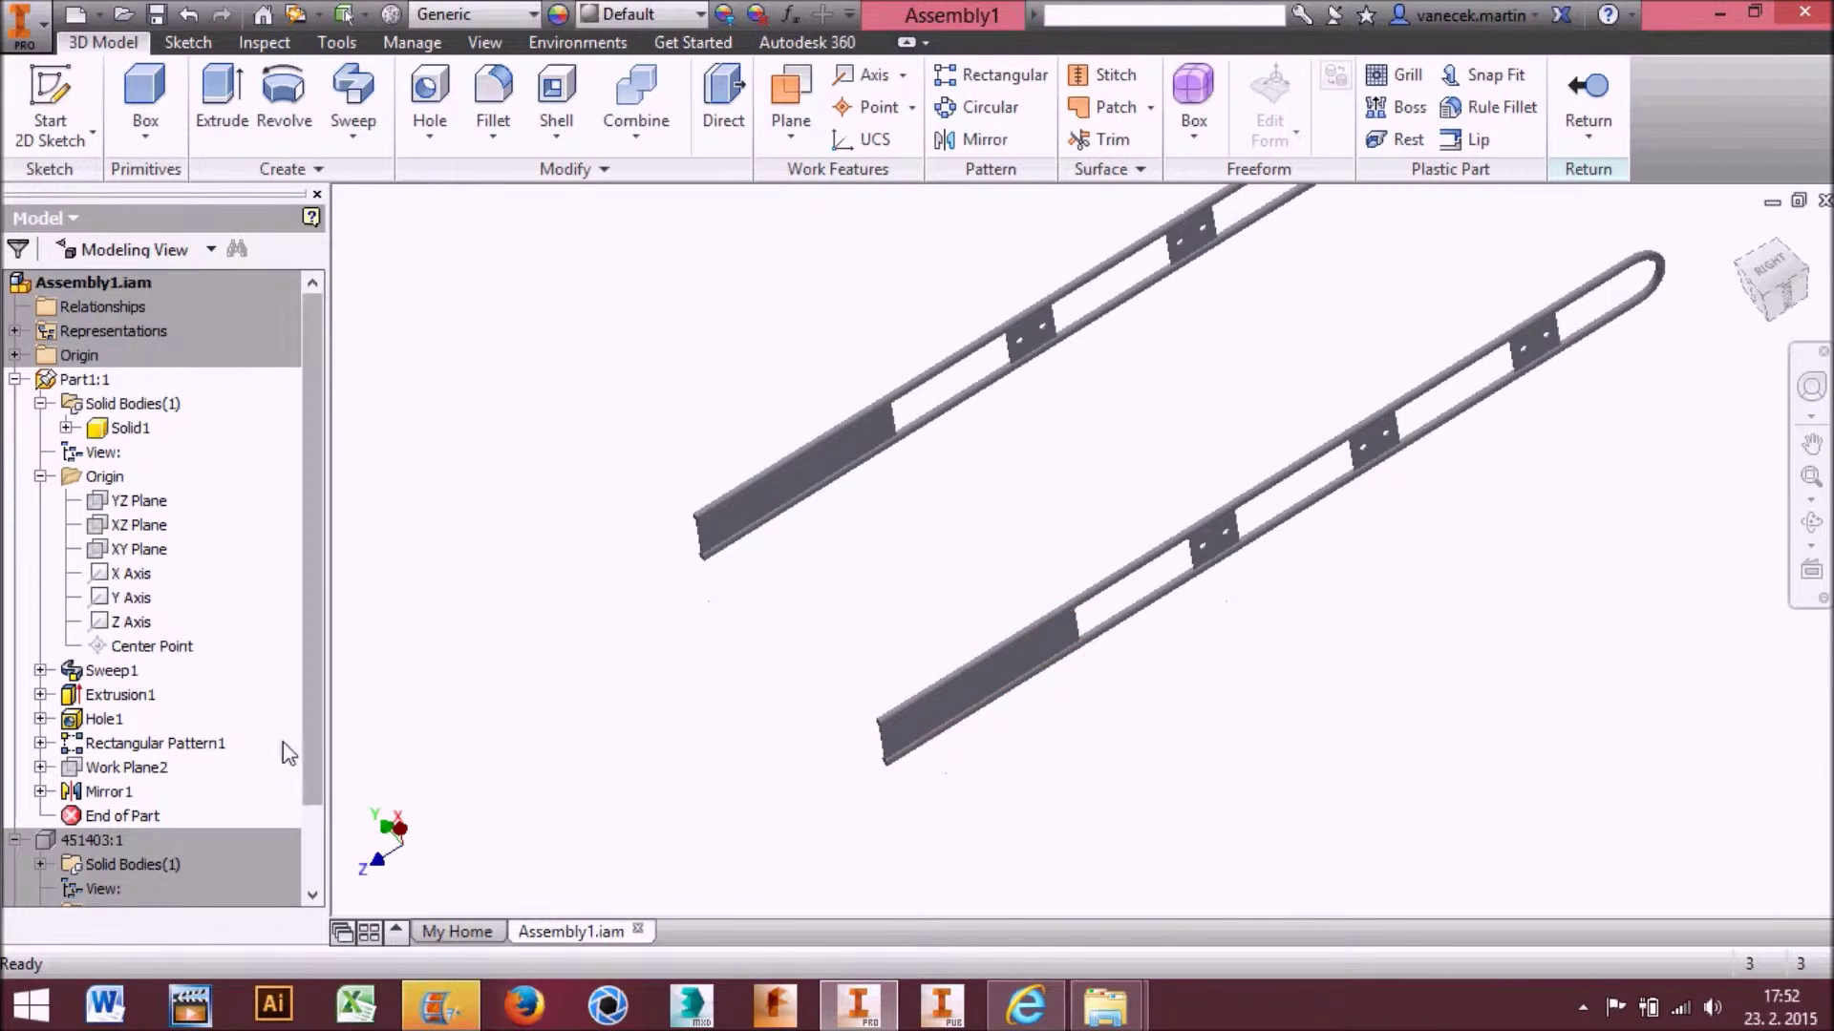
pyautogui.scroll(-2, 286, 754)
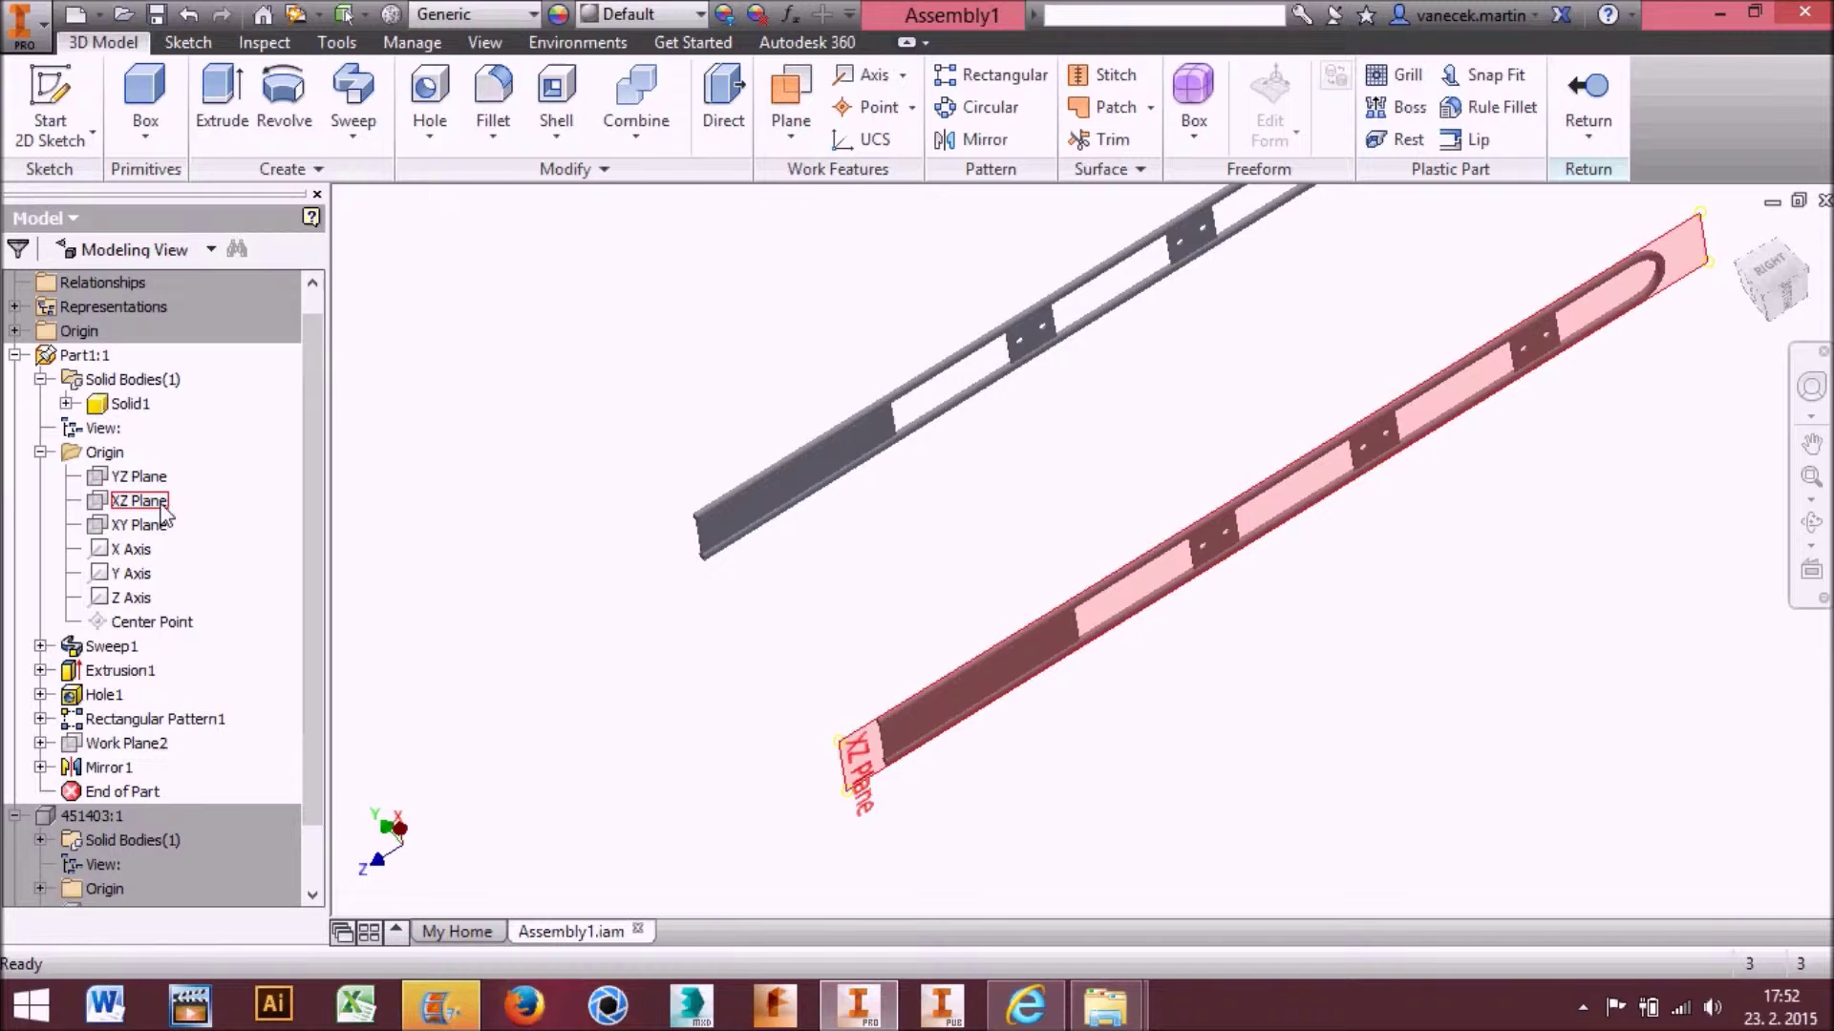
# Start a sketch on the part's XZ Plane and project the edges of the long end plate and the lower bar
pyautogui.click(1232, 530)
pyautogui.scroll(-5, 1330, 654)
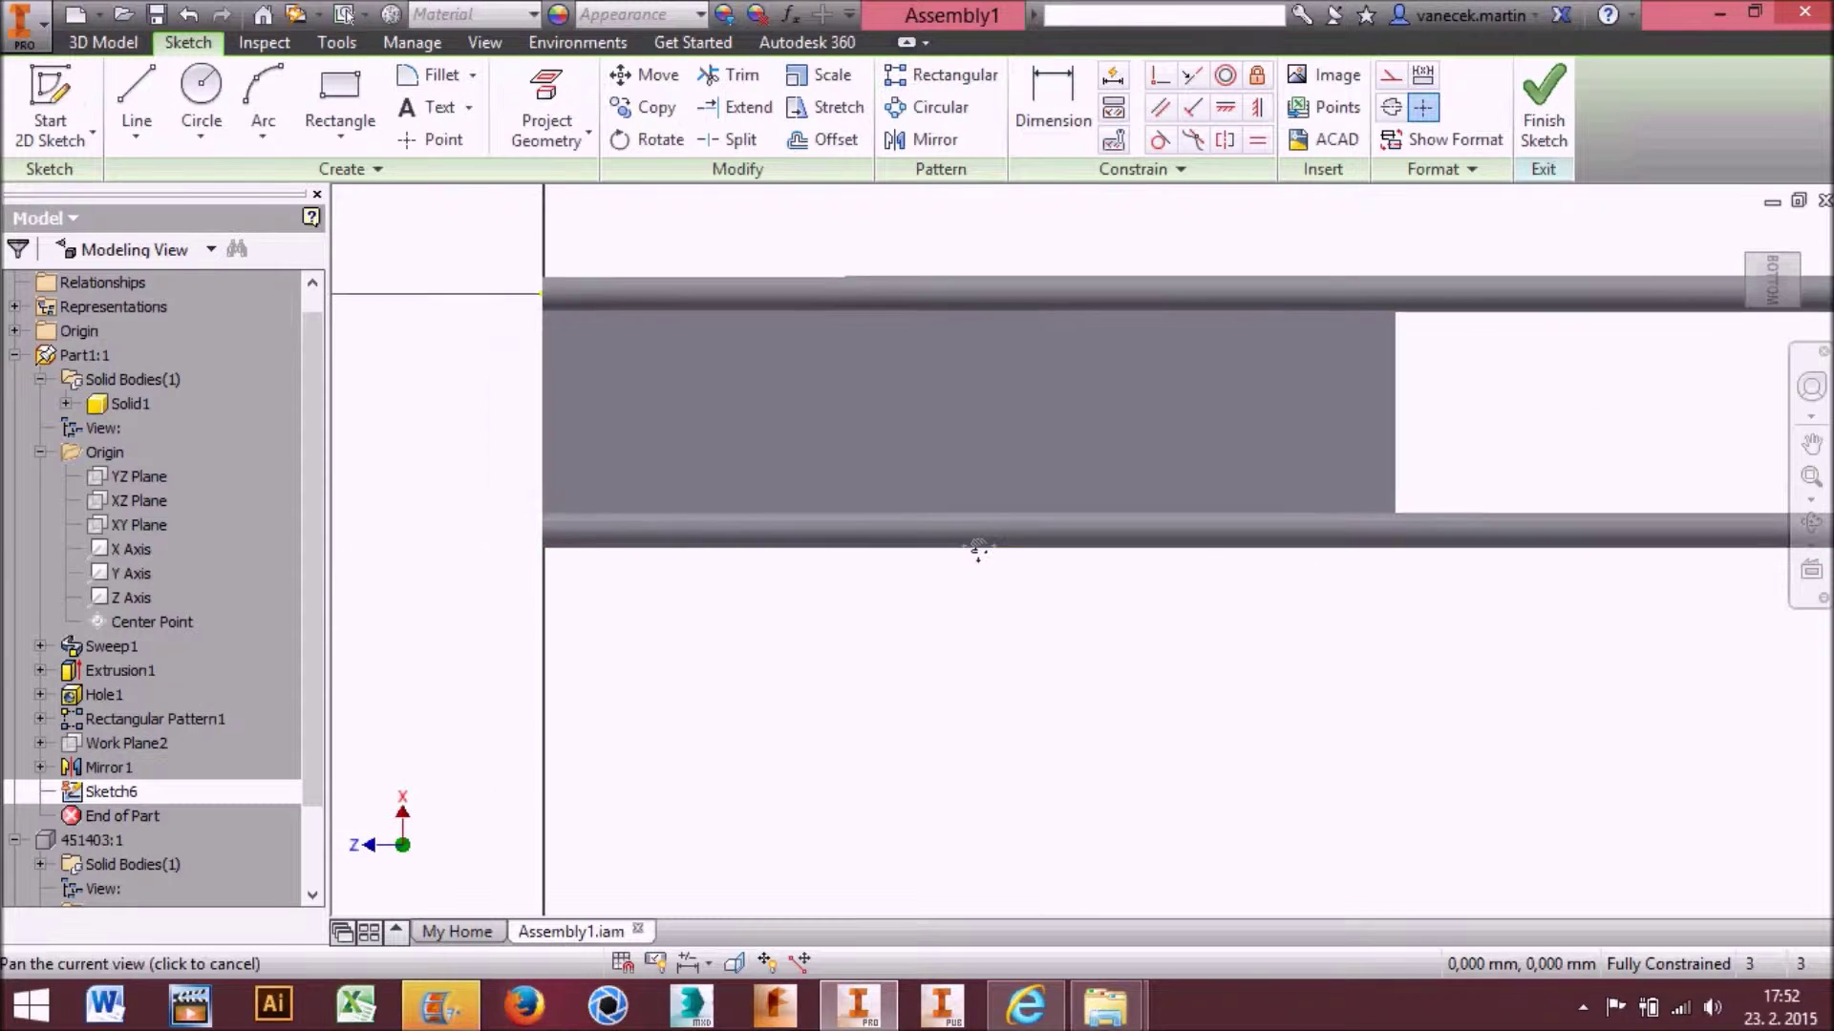
pyautogui.click(546, 105)
pyautogui.click(740, 441)
pyautogui.press('Escape')
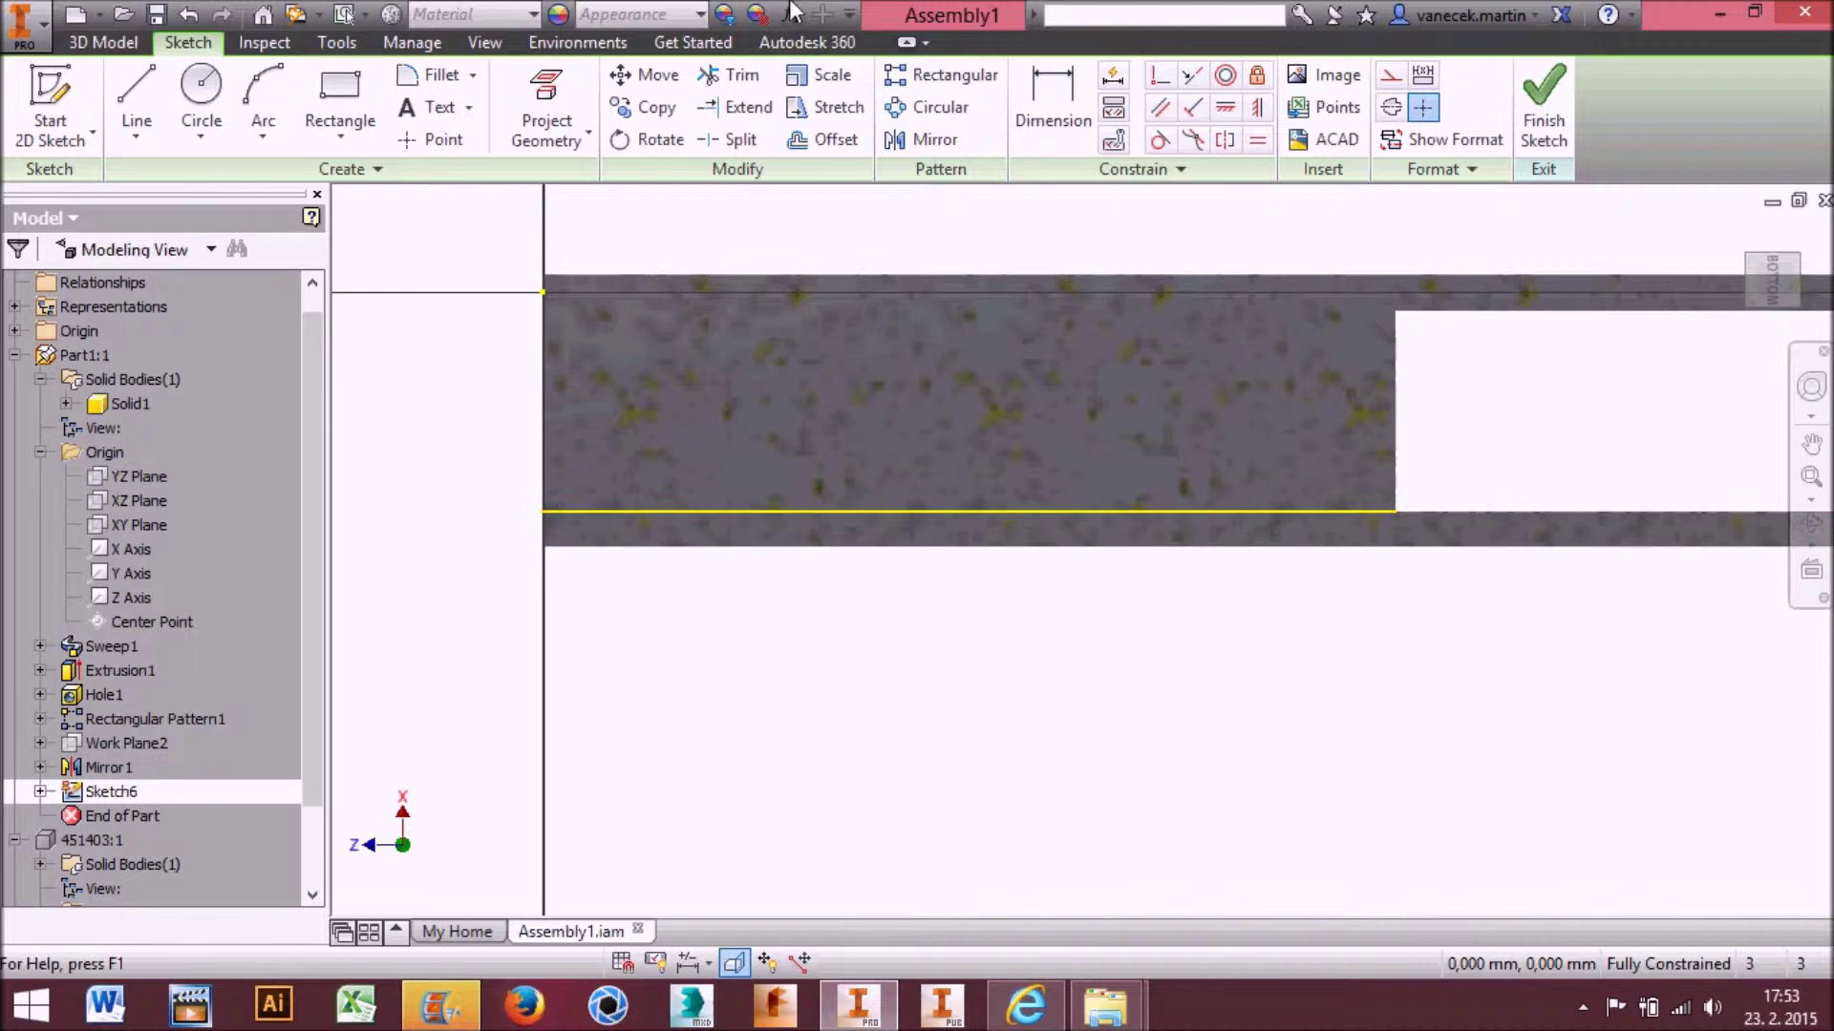
pyautogui.click(546, 105)
pyautogui.click(549, 543)
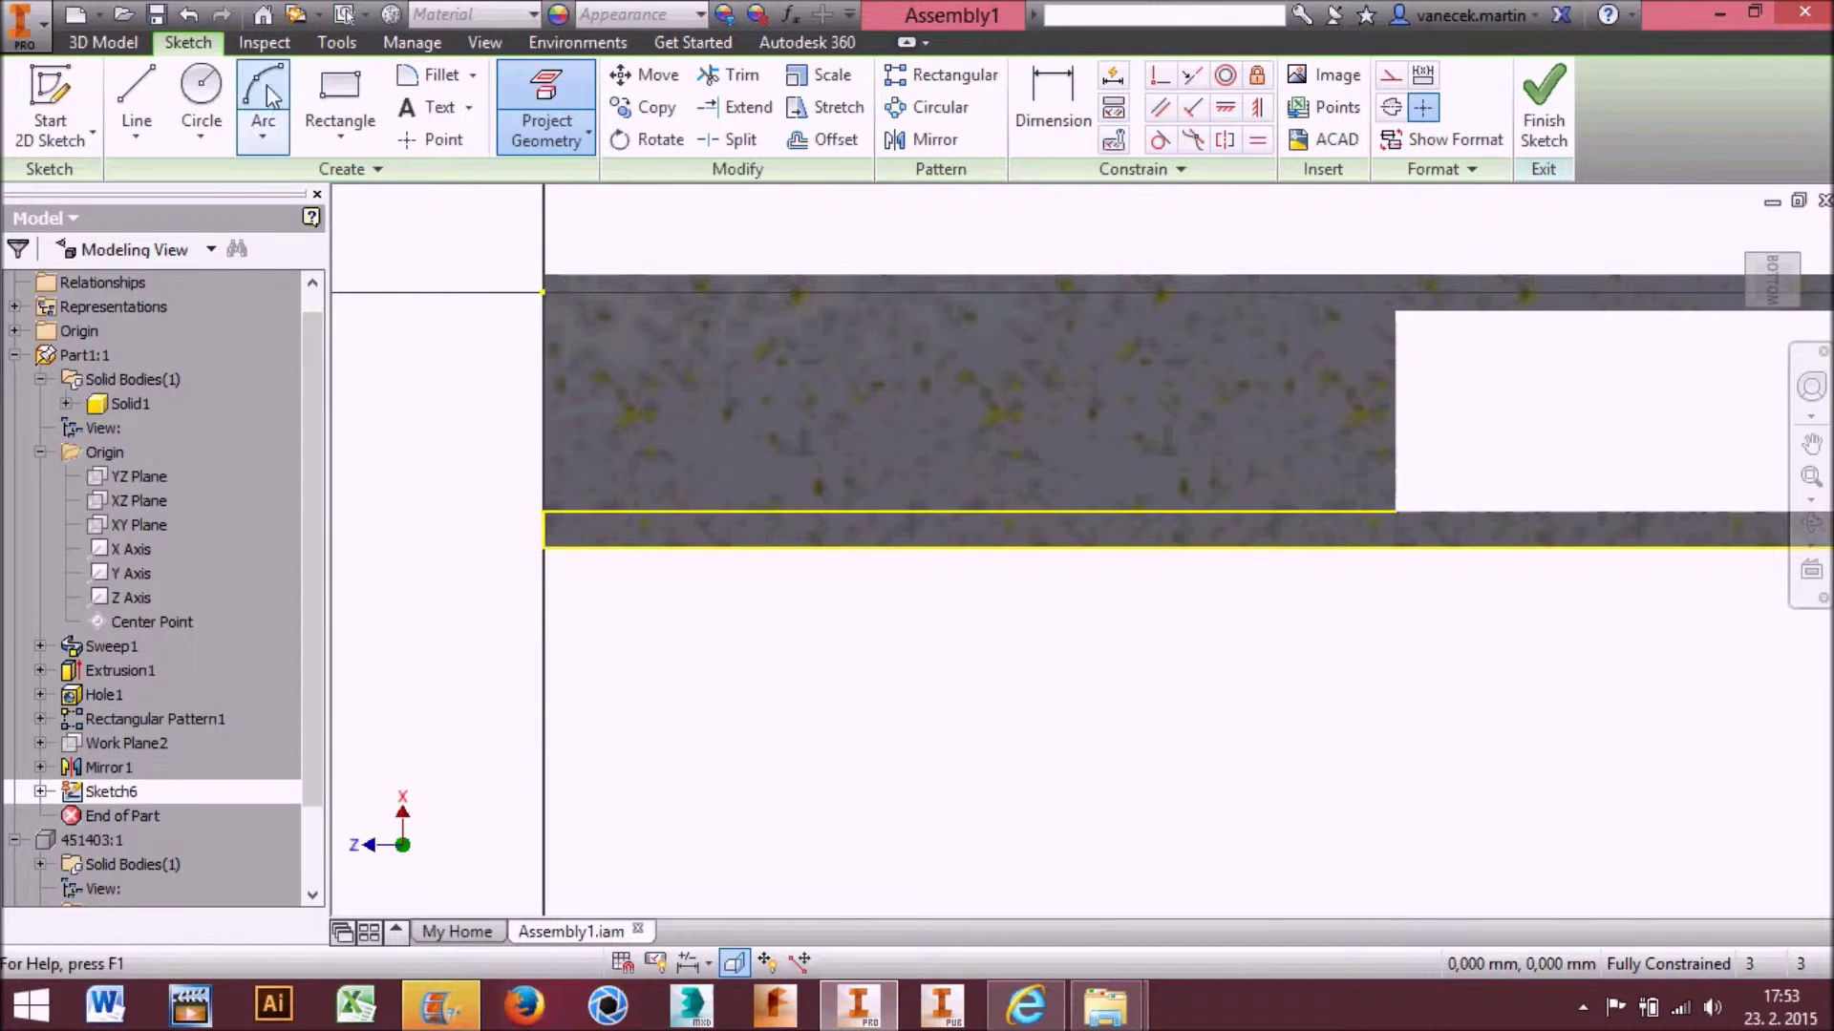
# Sketch a thin horizontal rectangle inside the lower bar, running from its open end to about the end of the long plate
pyautogui.click(339, 105)
pyautogui.scroll(-3, 665, 671)
pyautogui.click(436, 387)
pyautogui.scroll(3, 888, 411)
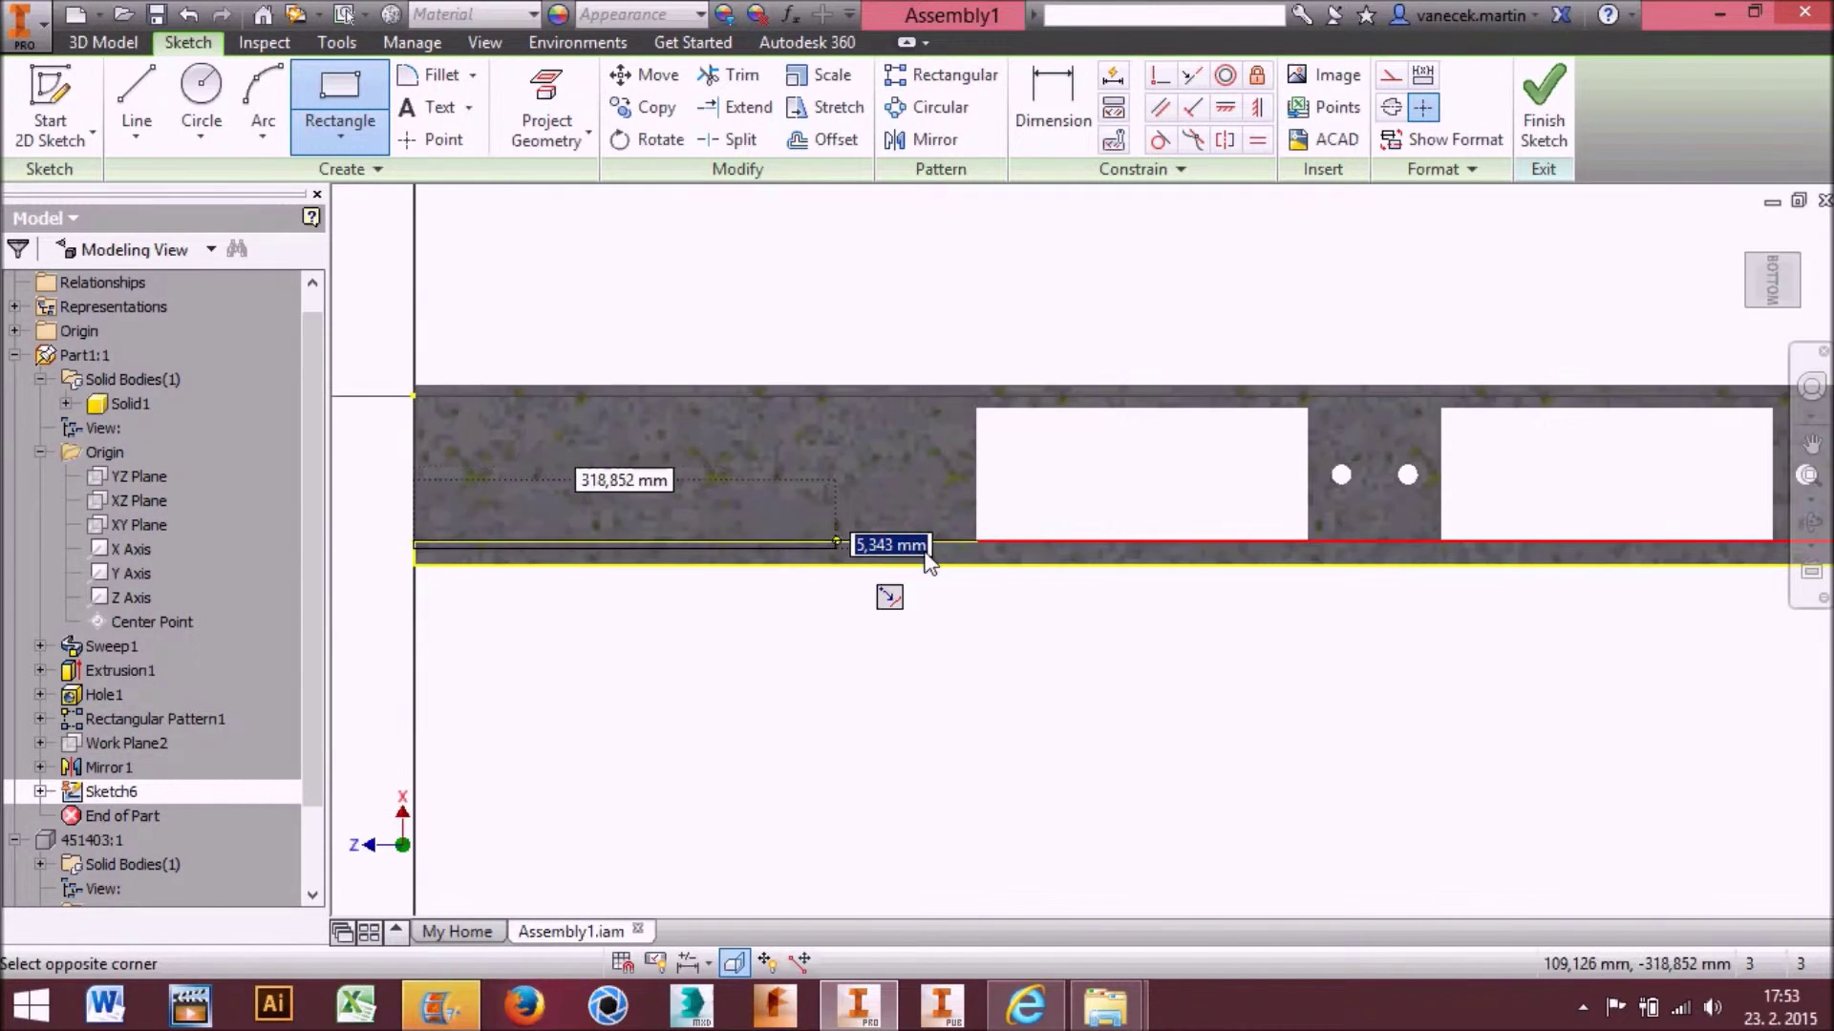
pyautogui.scroll(-3, 983, 520)
pyautogui.click(969, 548)
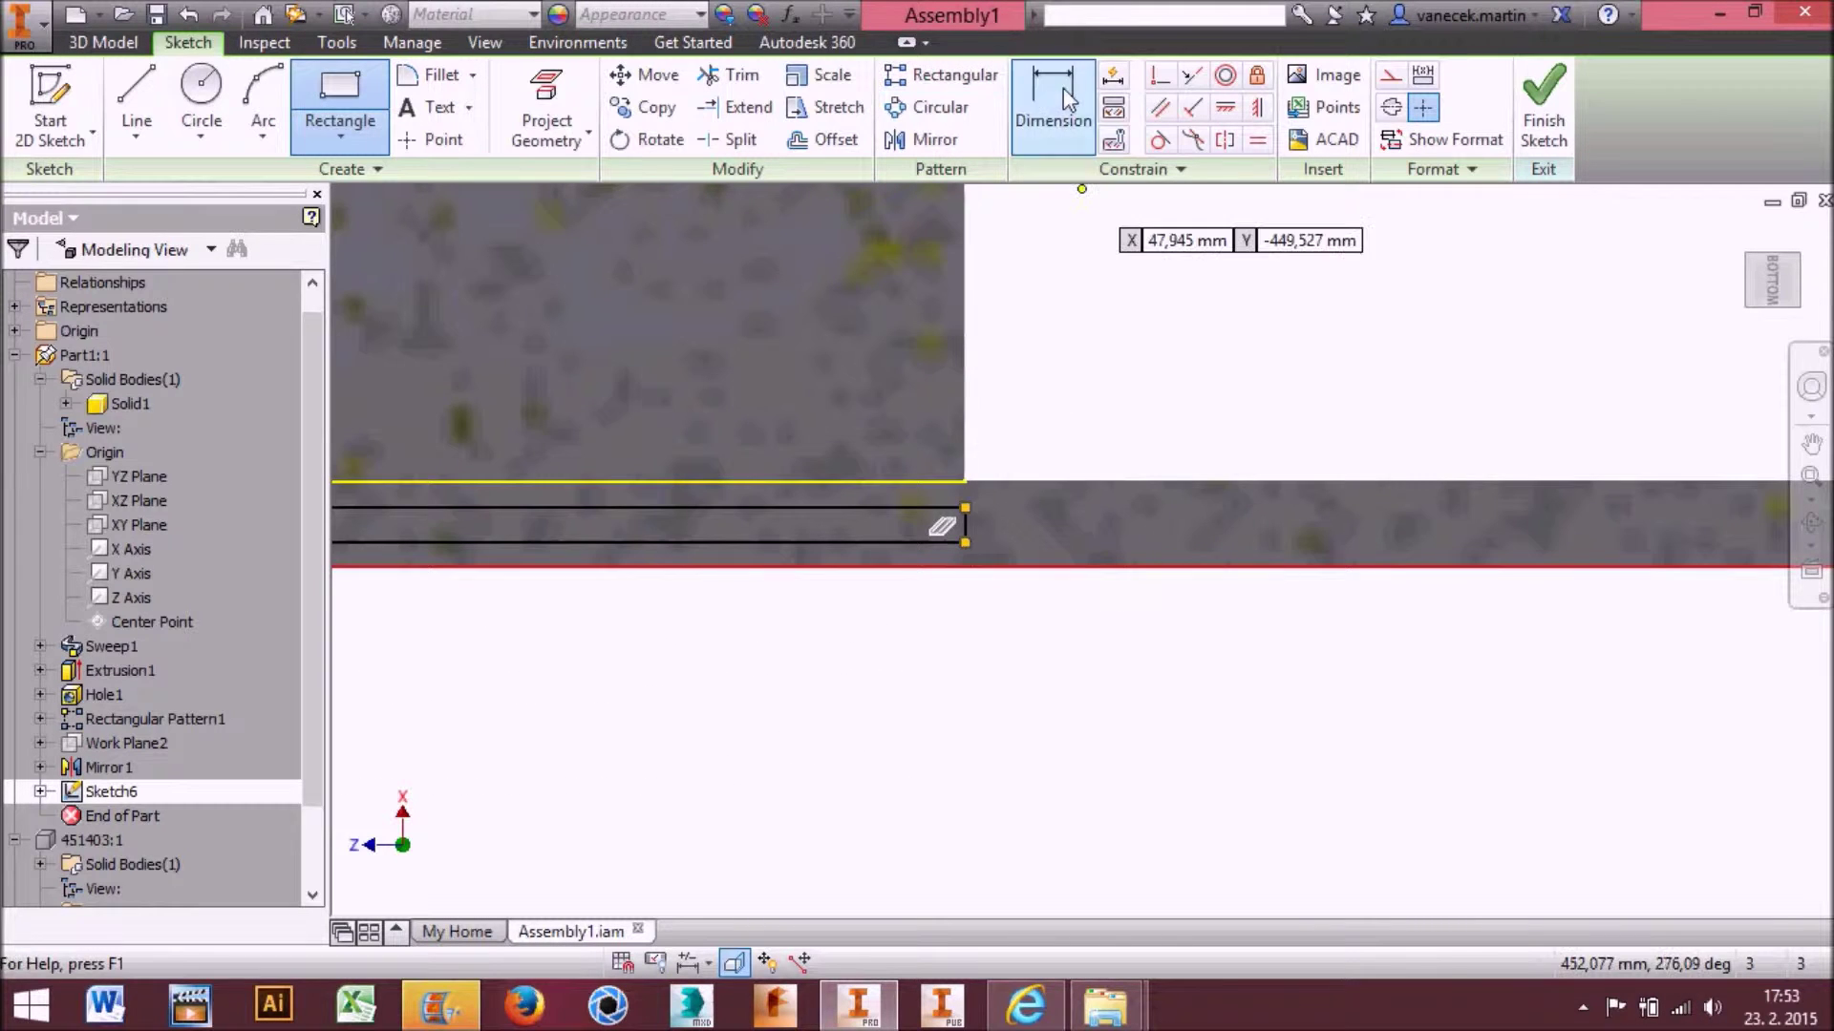
# Dimension the rectangle's thickness as 3 mm and its lower edge 7.5 mm from the lower bar's outer edge
pyautogui.press('d')
pyautogui.scroll(-3, 974, 523)
pyautogui.click(1046, 479)
pyautogui.press('Return')
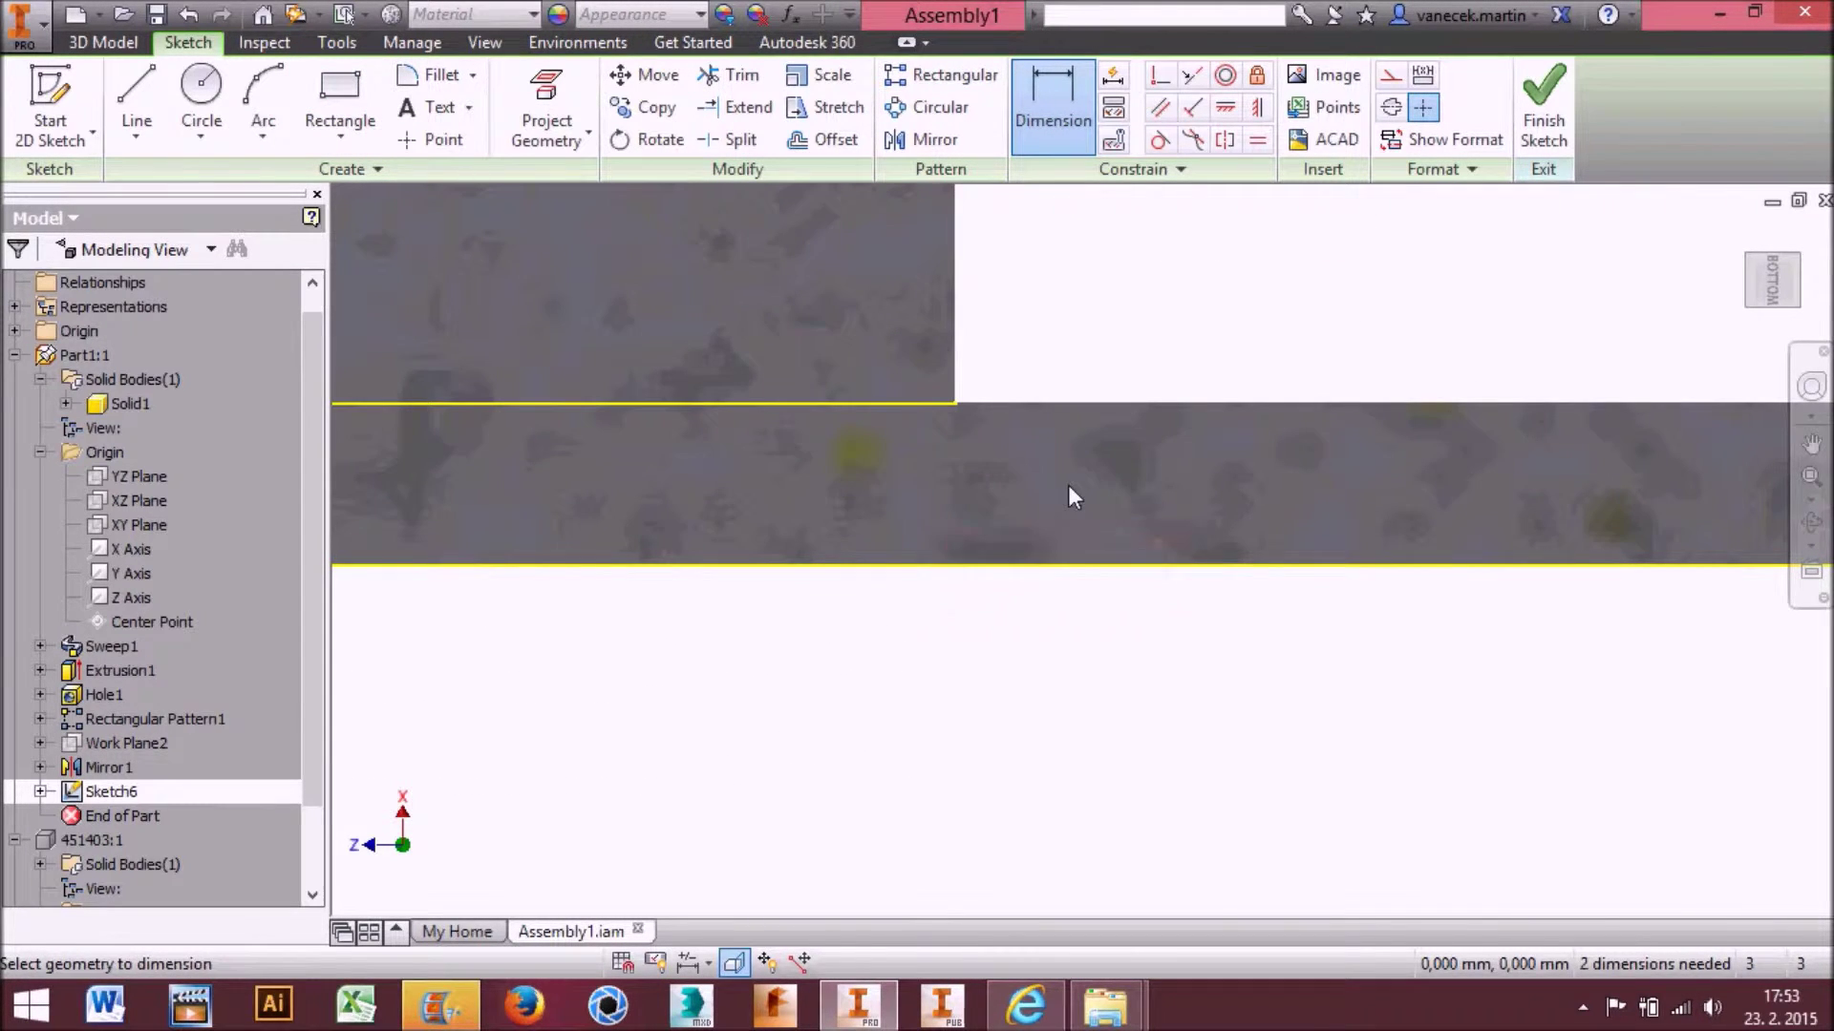
pyautogui.scroll(3, 1068, 485)
pyautogui.scroll(-5, 573, 439)
pyautogui.click(539, 421)
pyautogui.moveTo(632, 554); pyautogui.dragTo(735, 374, button='middle')
pyautogui.click(686, 824)
pyautogui.click(402, 779)
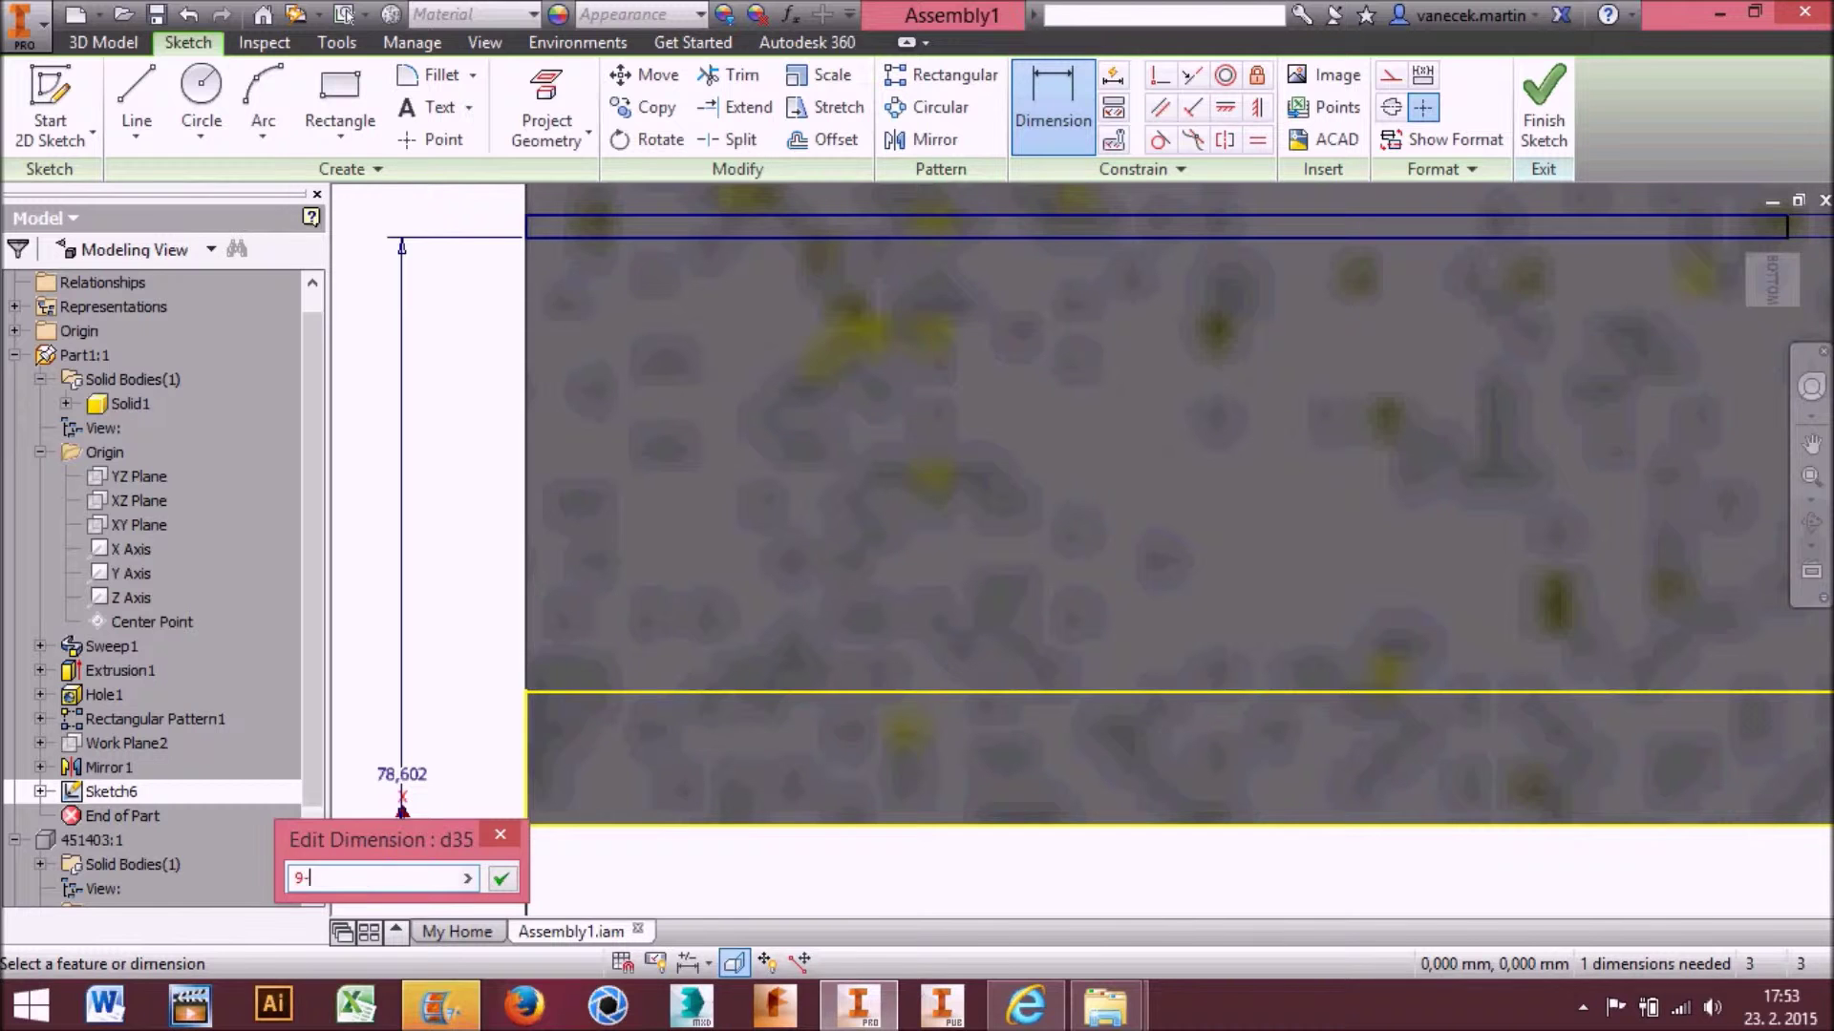
pyautogui.press('Return')
pyautogui.scroll(5, 816, 622)
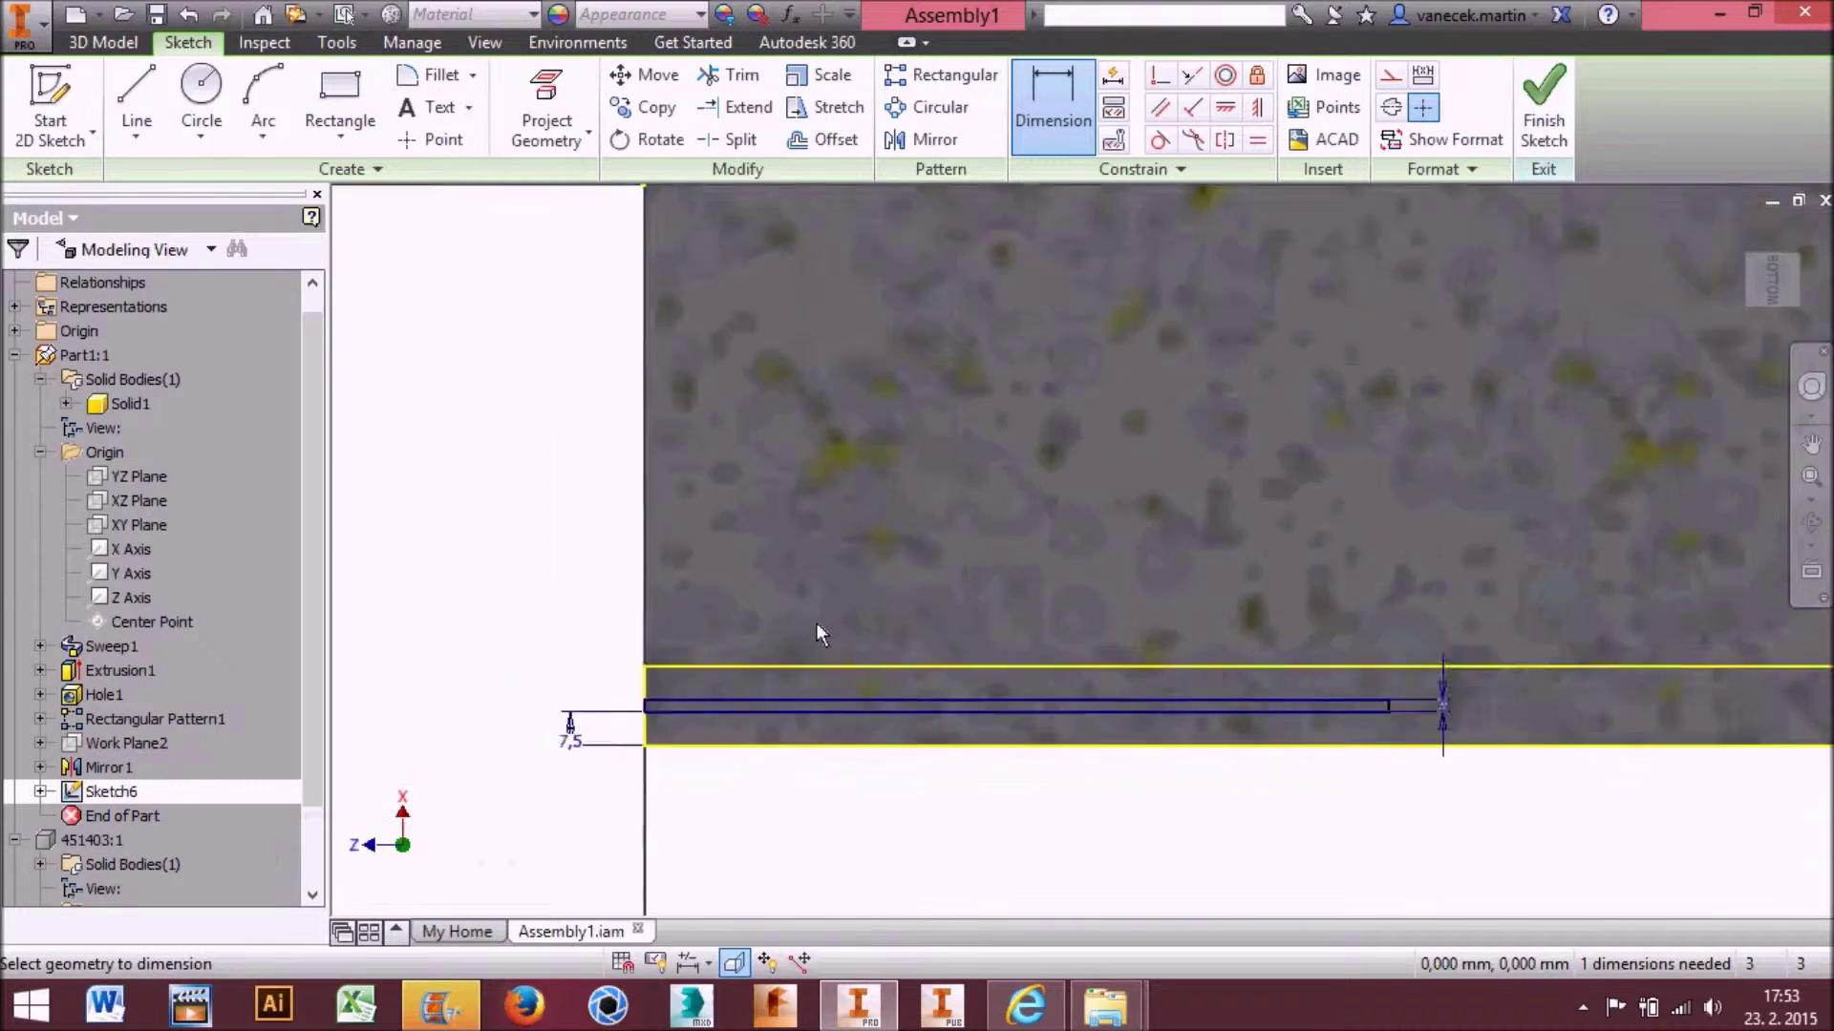
# Align the rectangle's end with the long plate's edge using a 0 mm dimension, and finish the sketch
pyautogui.scroll(-5, 803, 623)
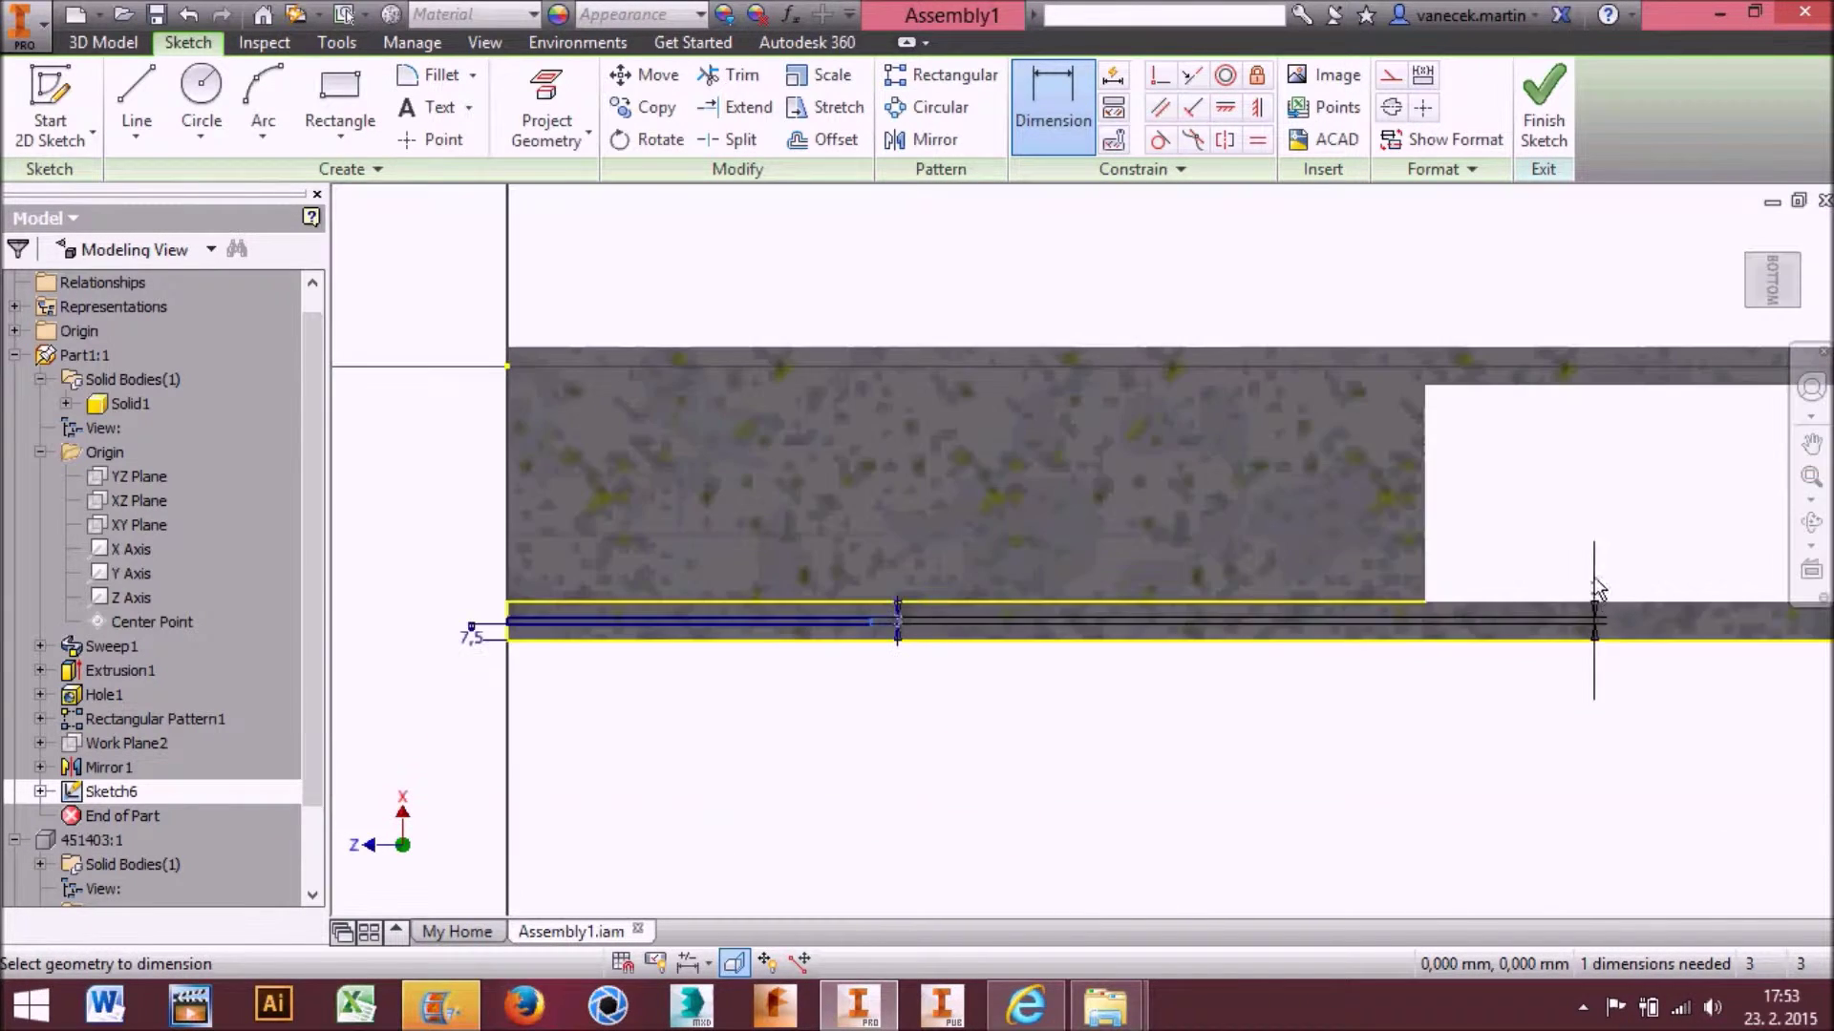
pyautogui.click(1423, 604)
pyautogui.click(1390, 756)
pyautogui.write('0')
pyautogui.press('Return')
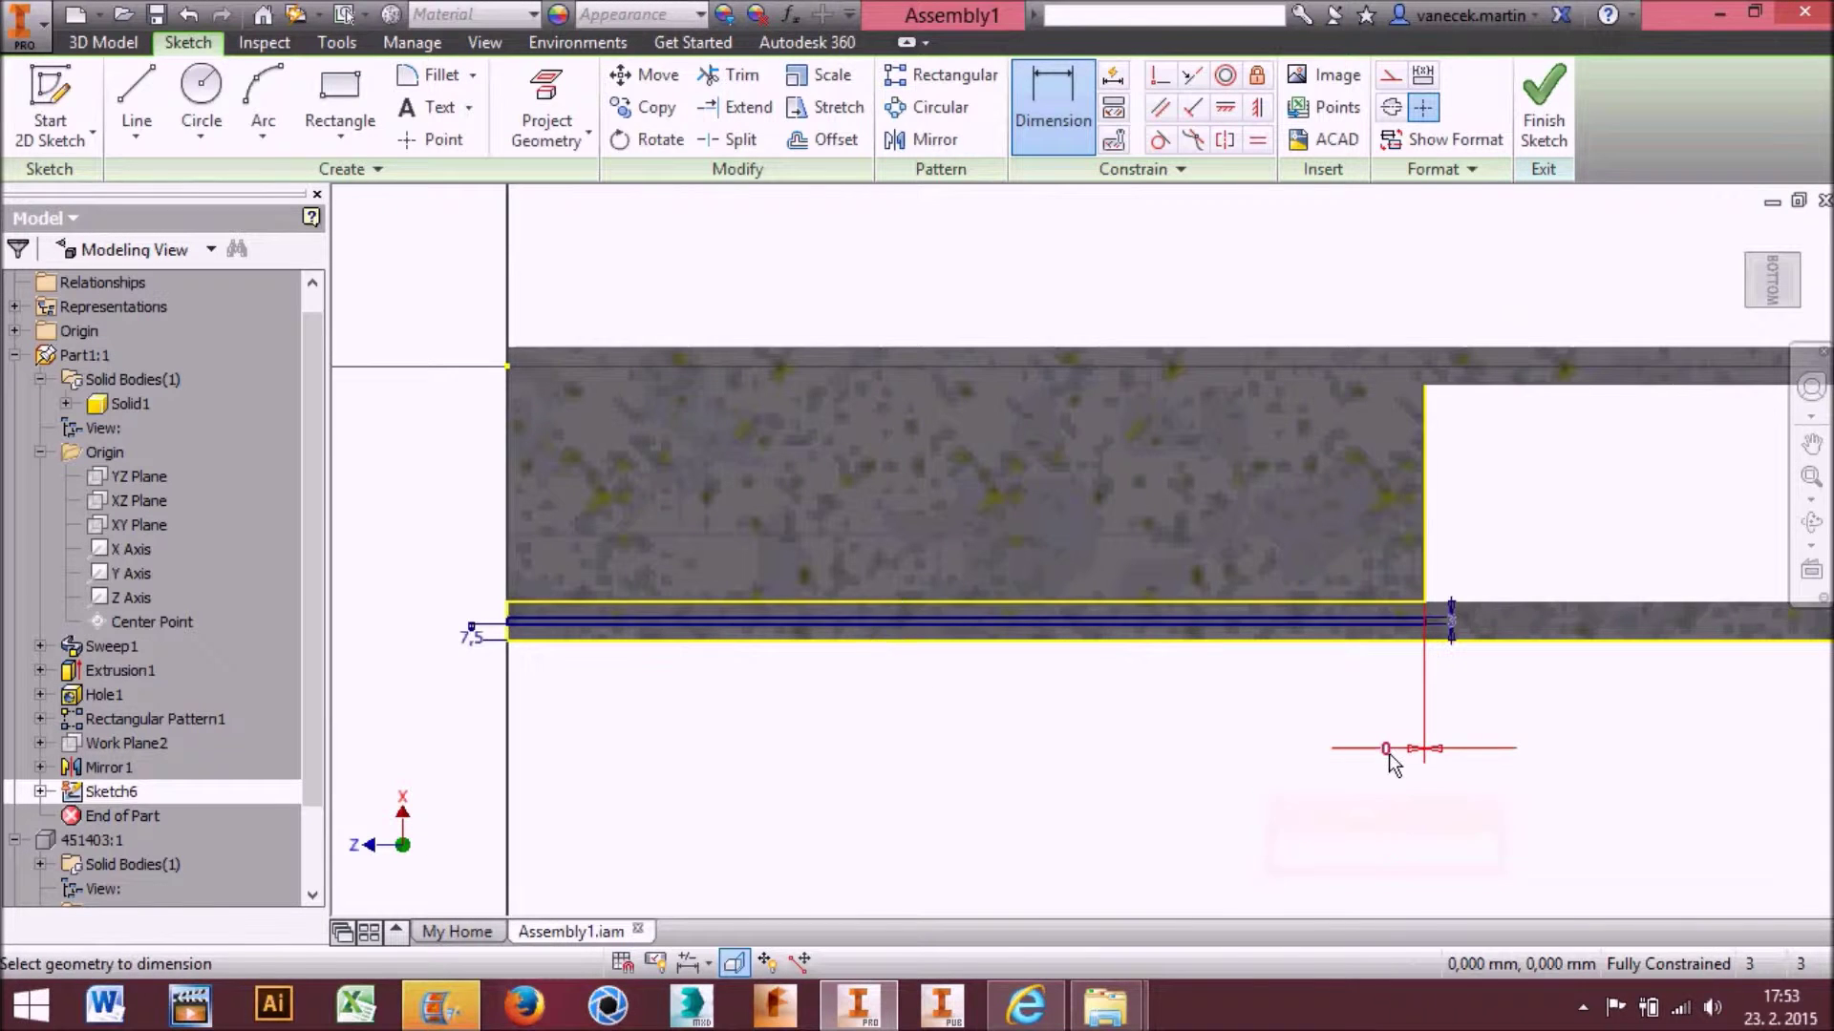
pyautogui.click(1571, 137)
# Extrude the thin rectangle with the To Next extent to bridge both sides of the frame
pyautogui.press('e')
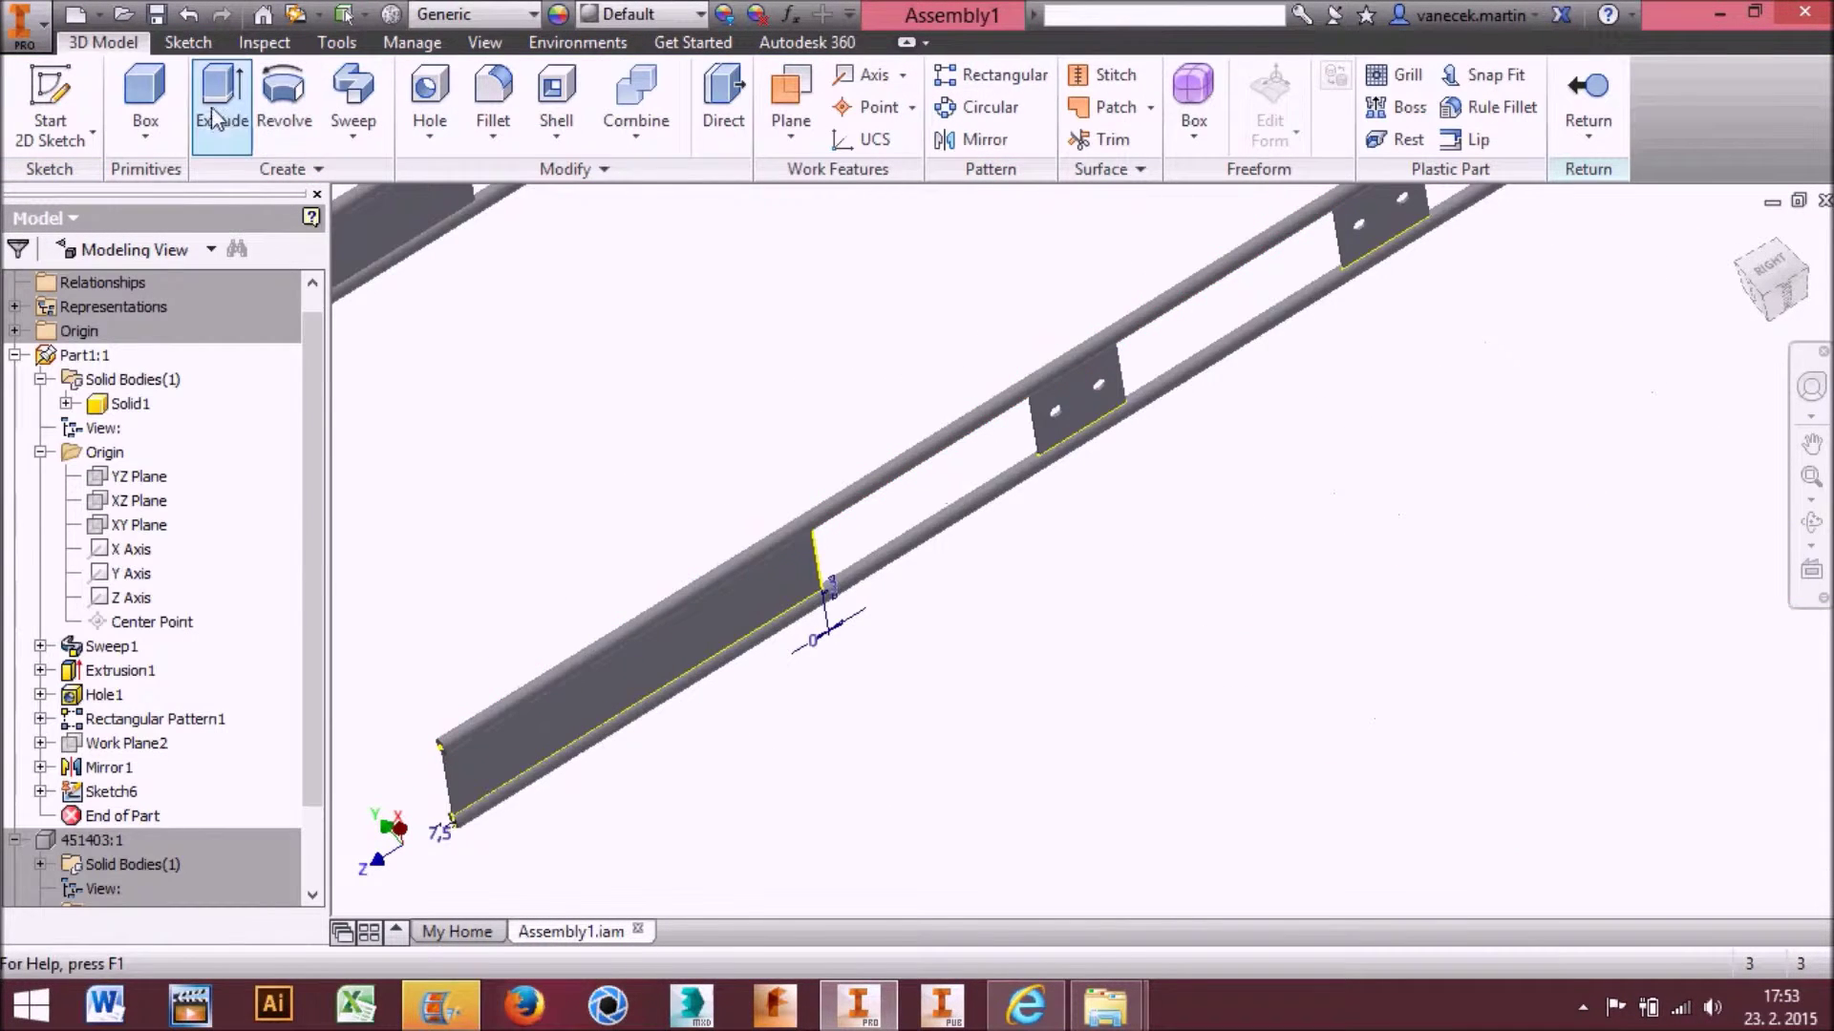
pyautogui.click(535, 317)
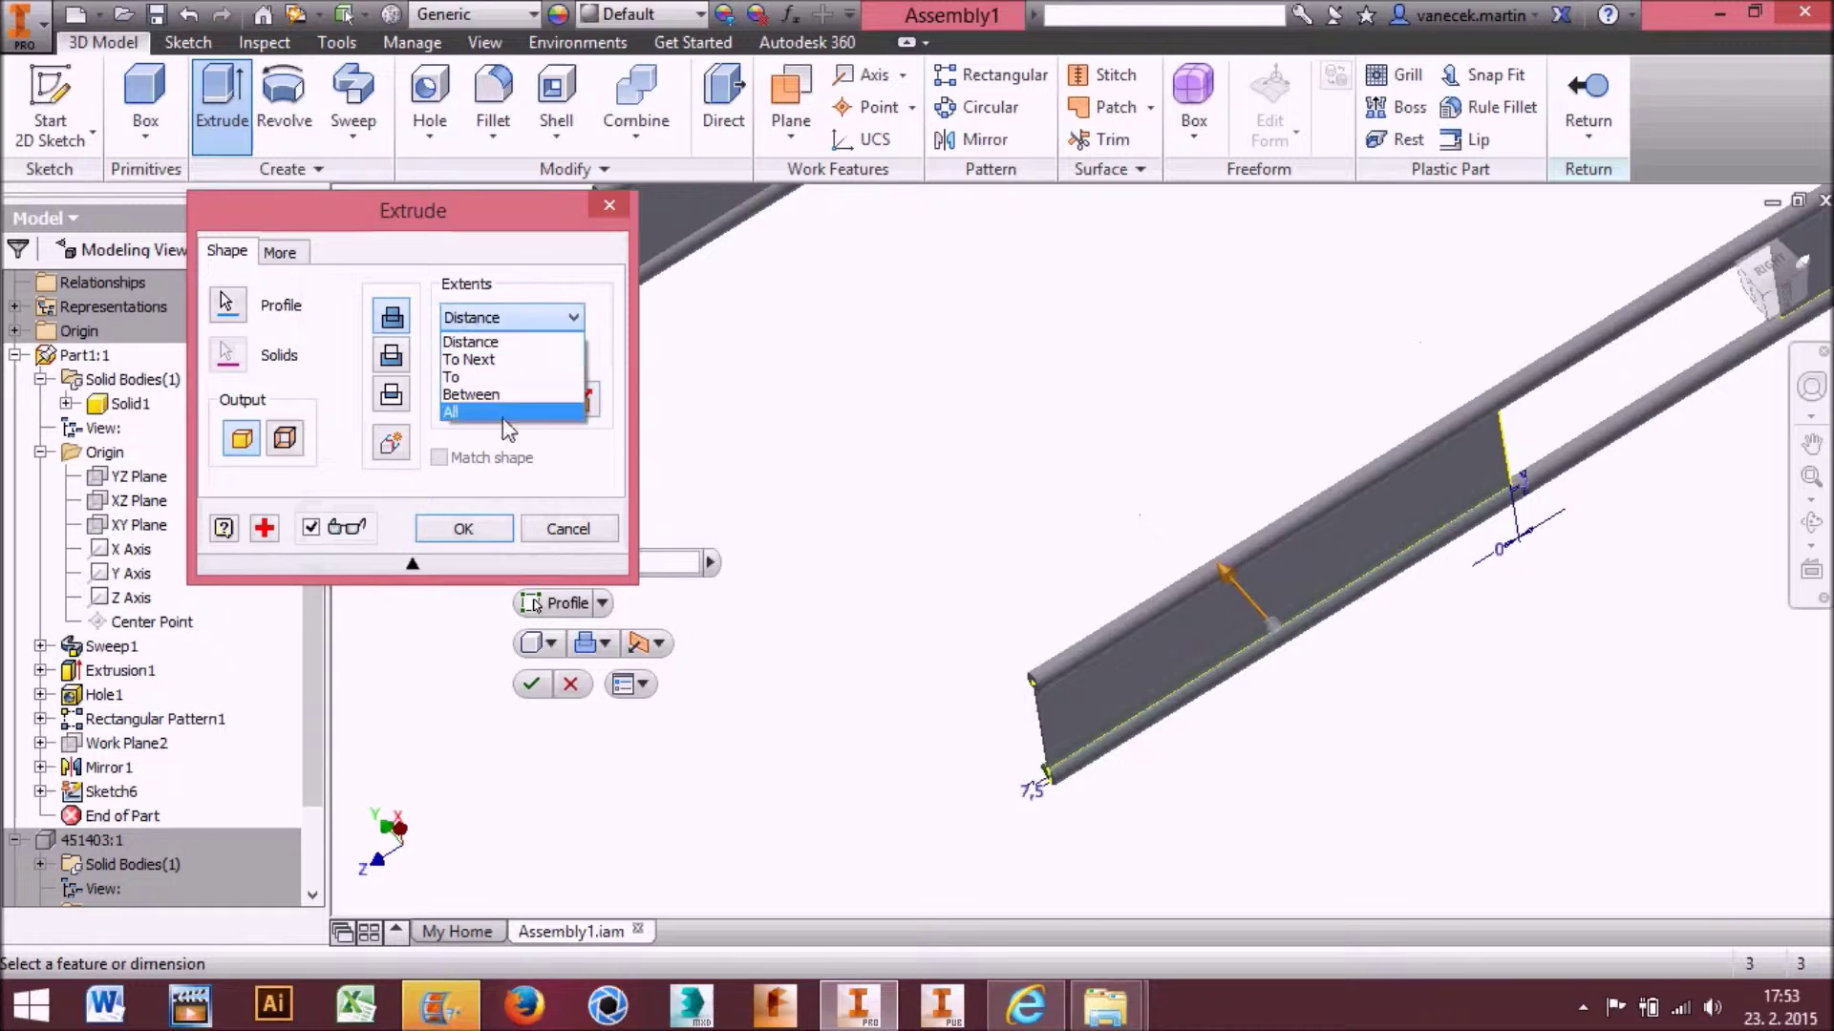
pyautogui.click(523, 368)
pyautogui.click(489, 534)
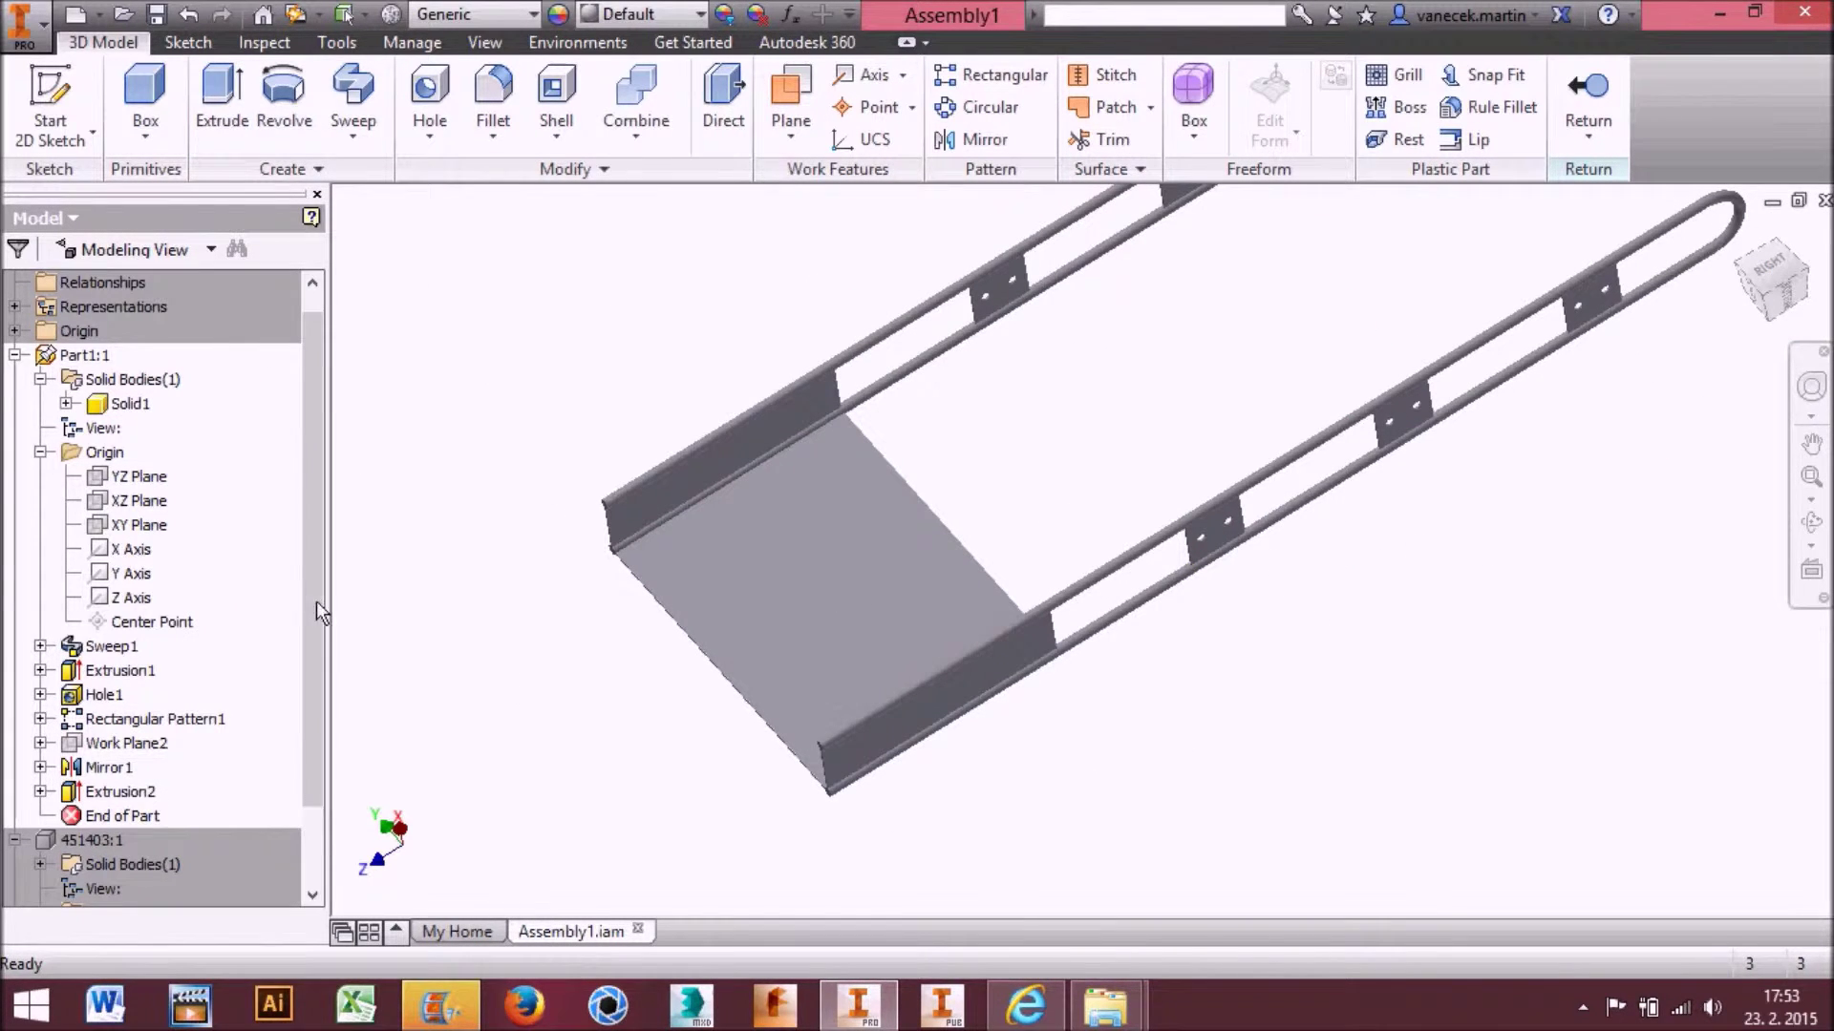
# Start a sketch on the XZ Plane and project the edges of the lower bar, the extruded floor plate and the drilled plates
pyautogui.click(53, 88)
pyautogui.click(138, 524)
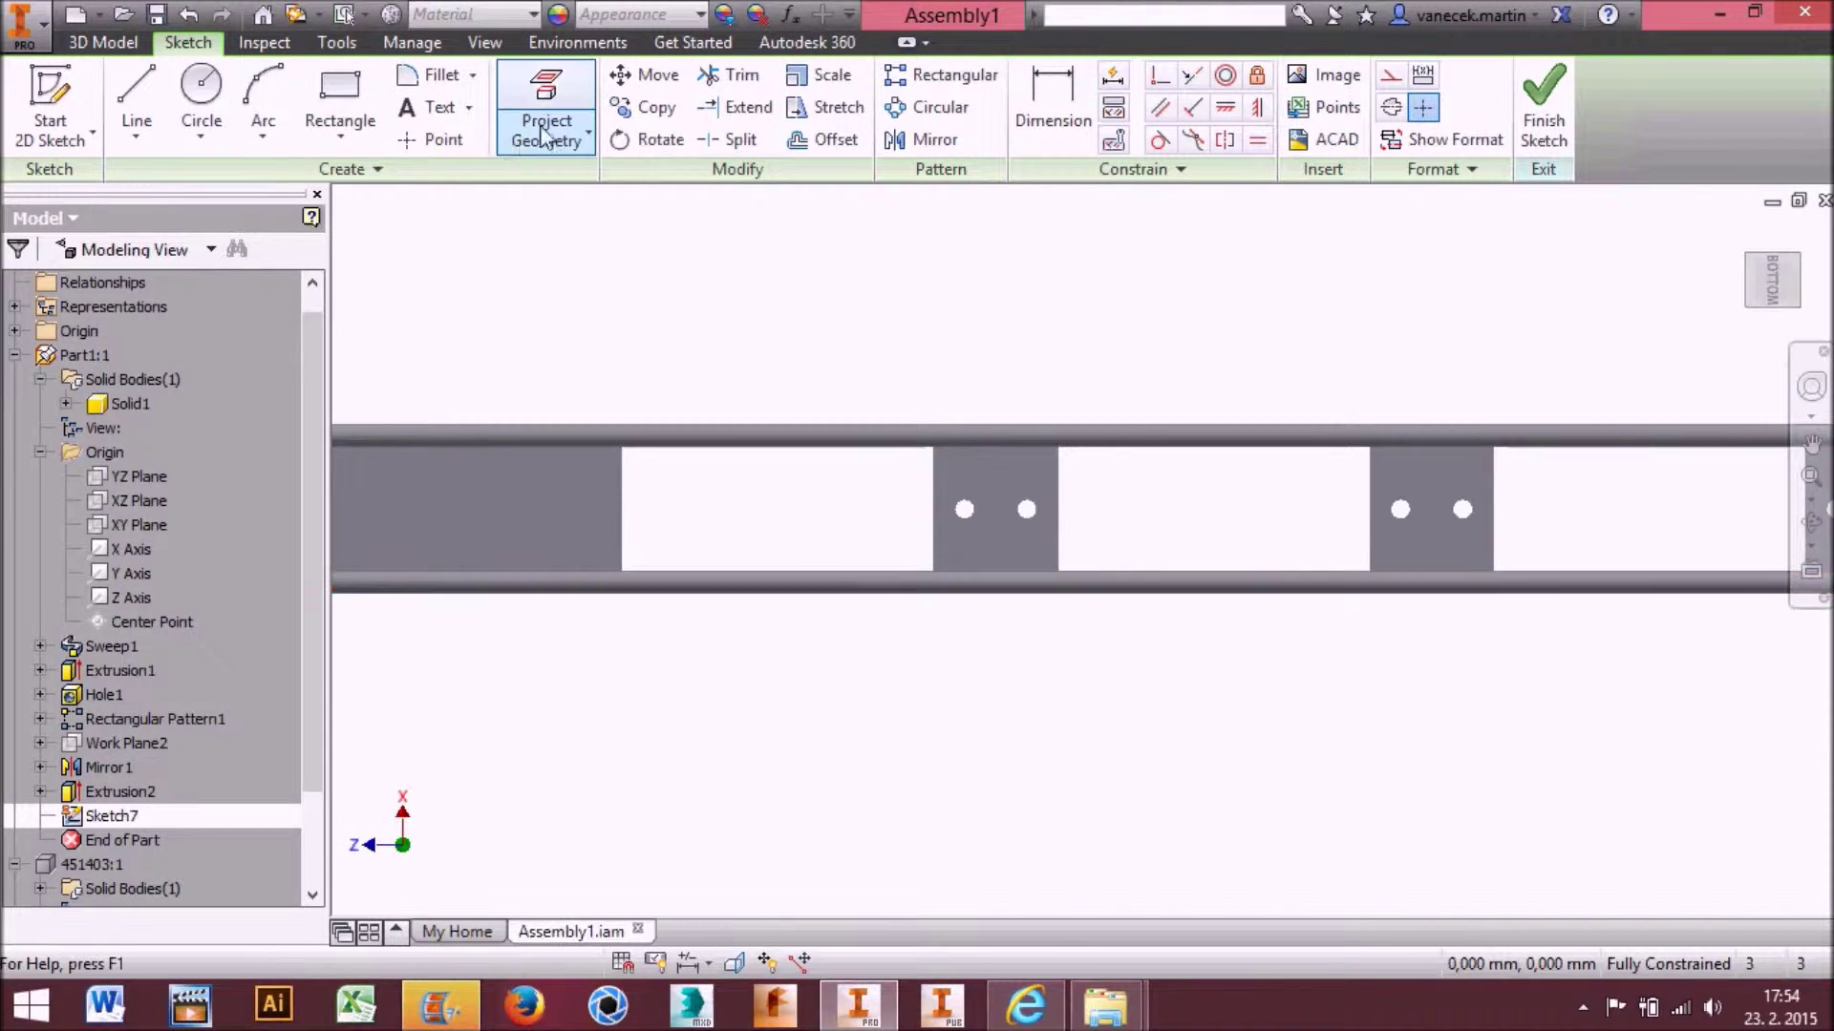
pyautogui.click(545, 101)
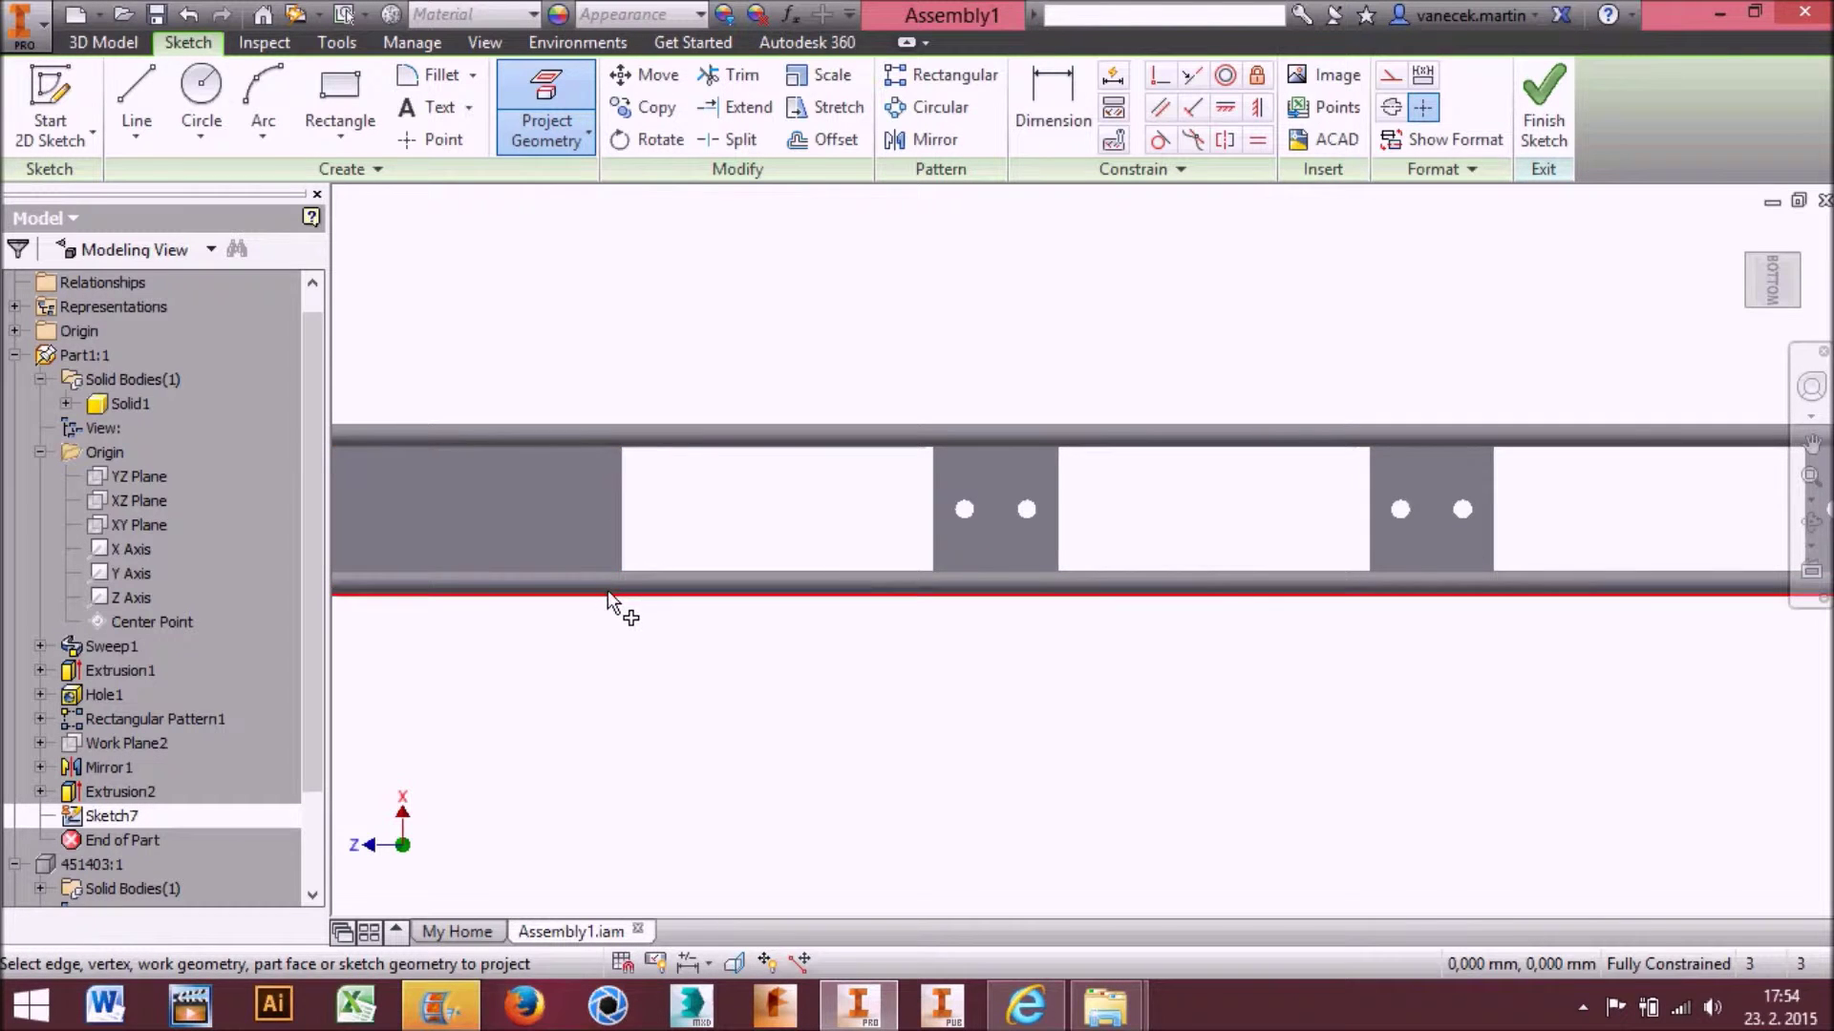
pyautogui.scroll(5, 609, 593)
pyautogui.click(671, 610)
pyautogui.press('F7')
pyautogui.press('Escape')
pyautogui.scroll(-3, 668, 577)
pyautogui.scroll(4, 603, 525)
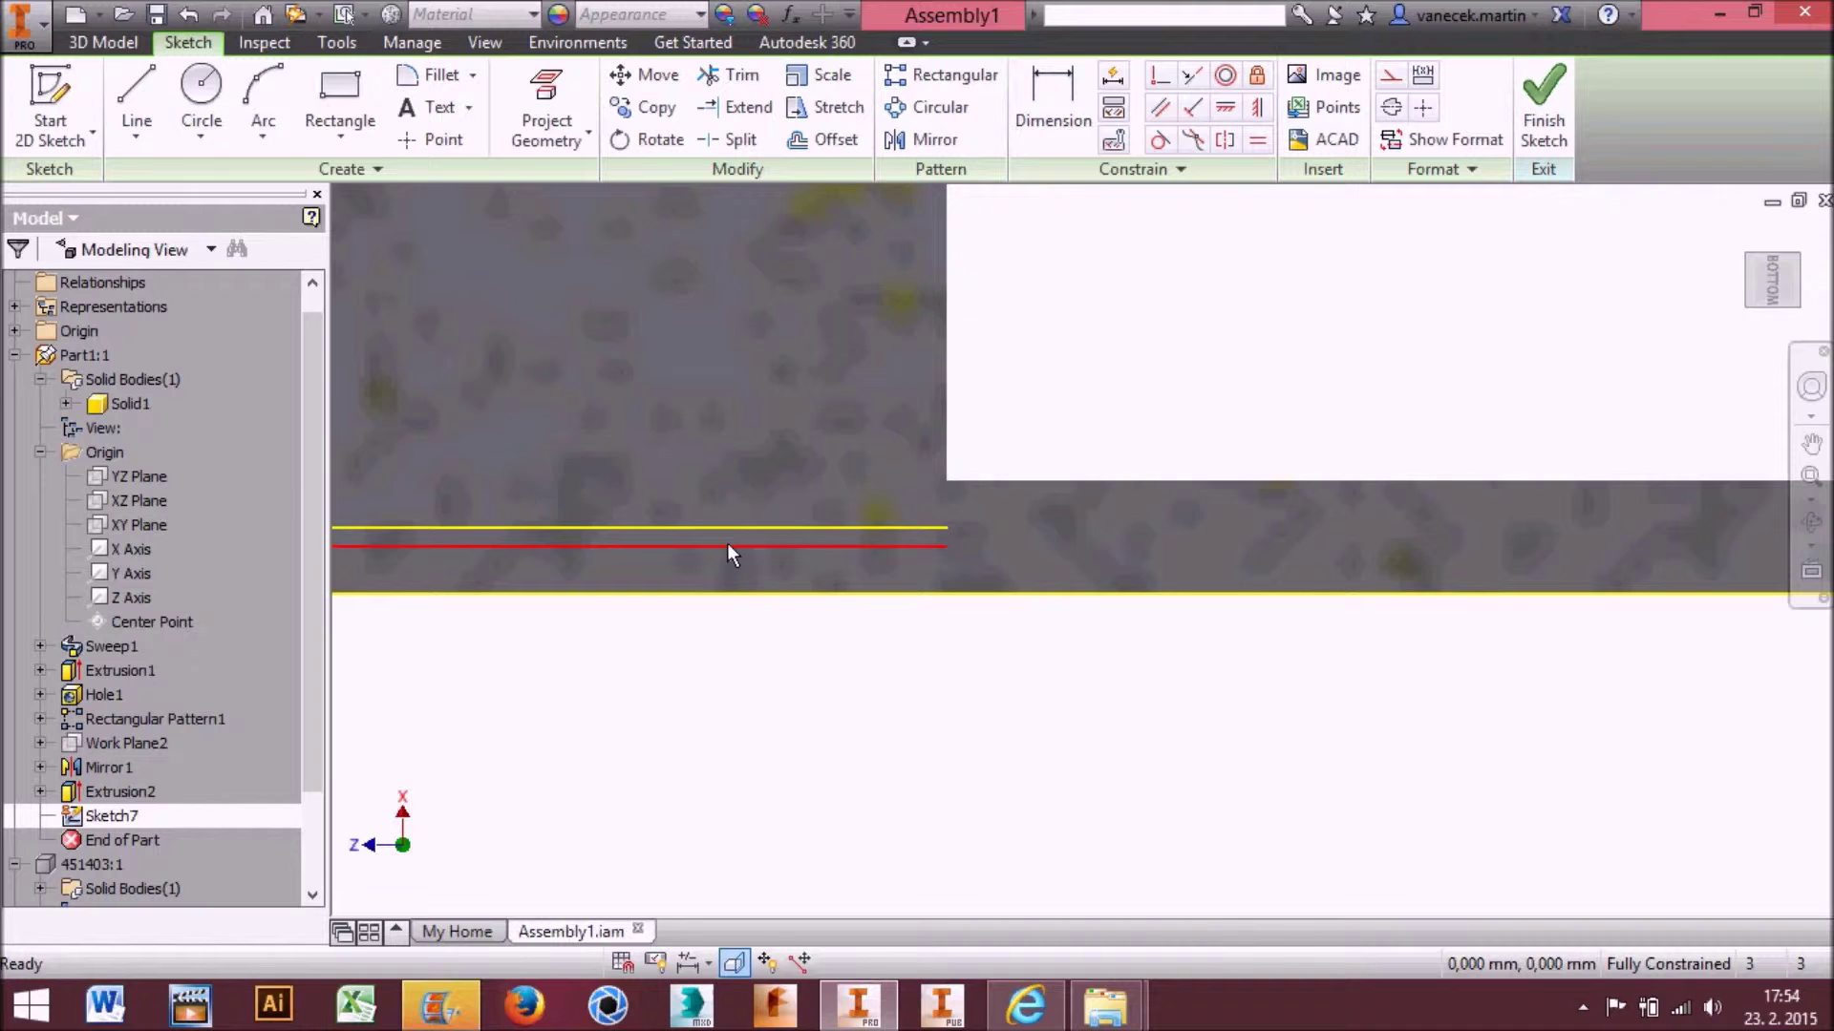
pyautogui.click(945, 538)
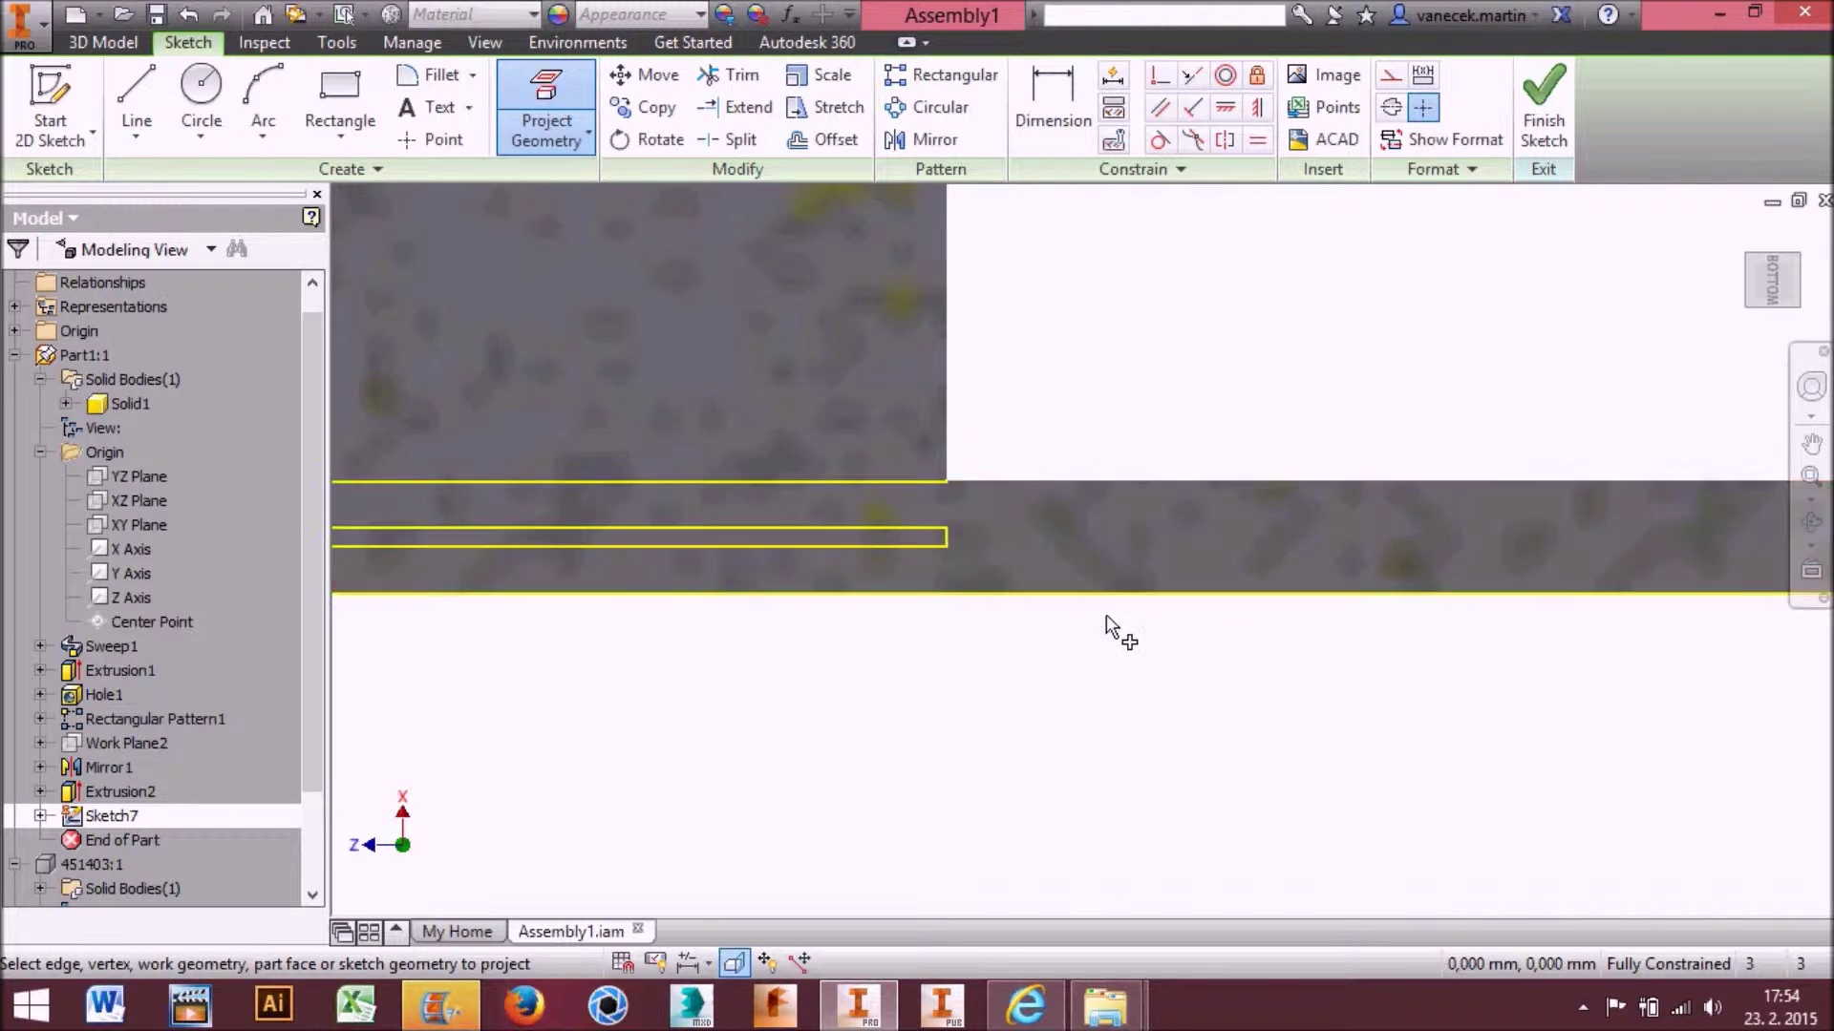
pyautogui.scroll(-3, 1106, 615)
pyautogui.moveTo(1320, 586); pyautogui.dragTo(803, 623, button='middle')
pyautogui.scroll(-3, 1023, 614)
# Sketch a 3 mm high rectangle inside the lower bar beneath the first drilled plate, level with the projected floor plate
pyautogui.press('r')
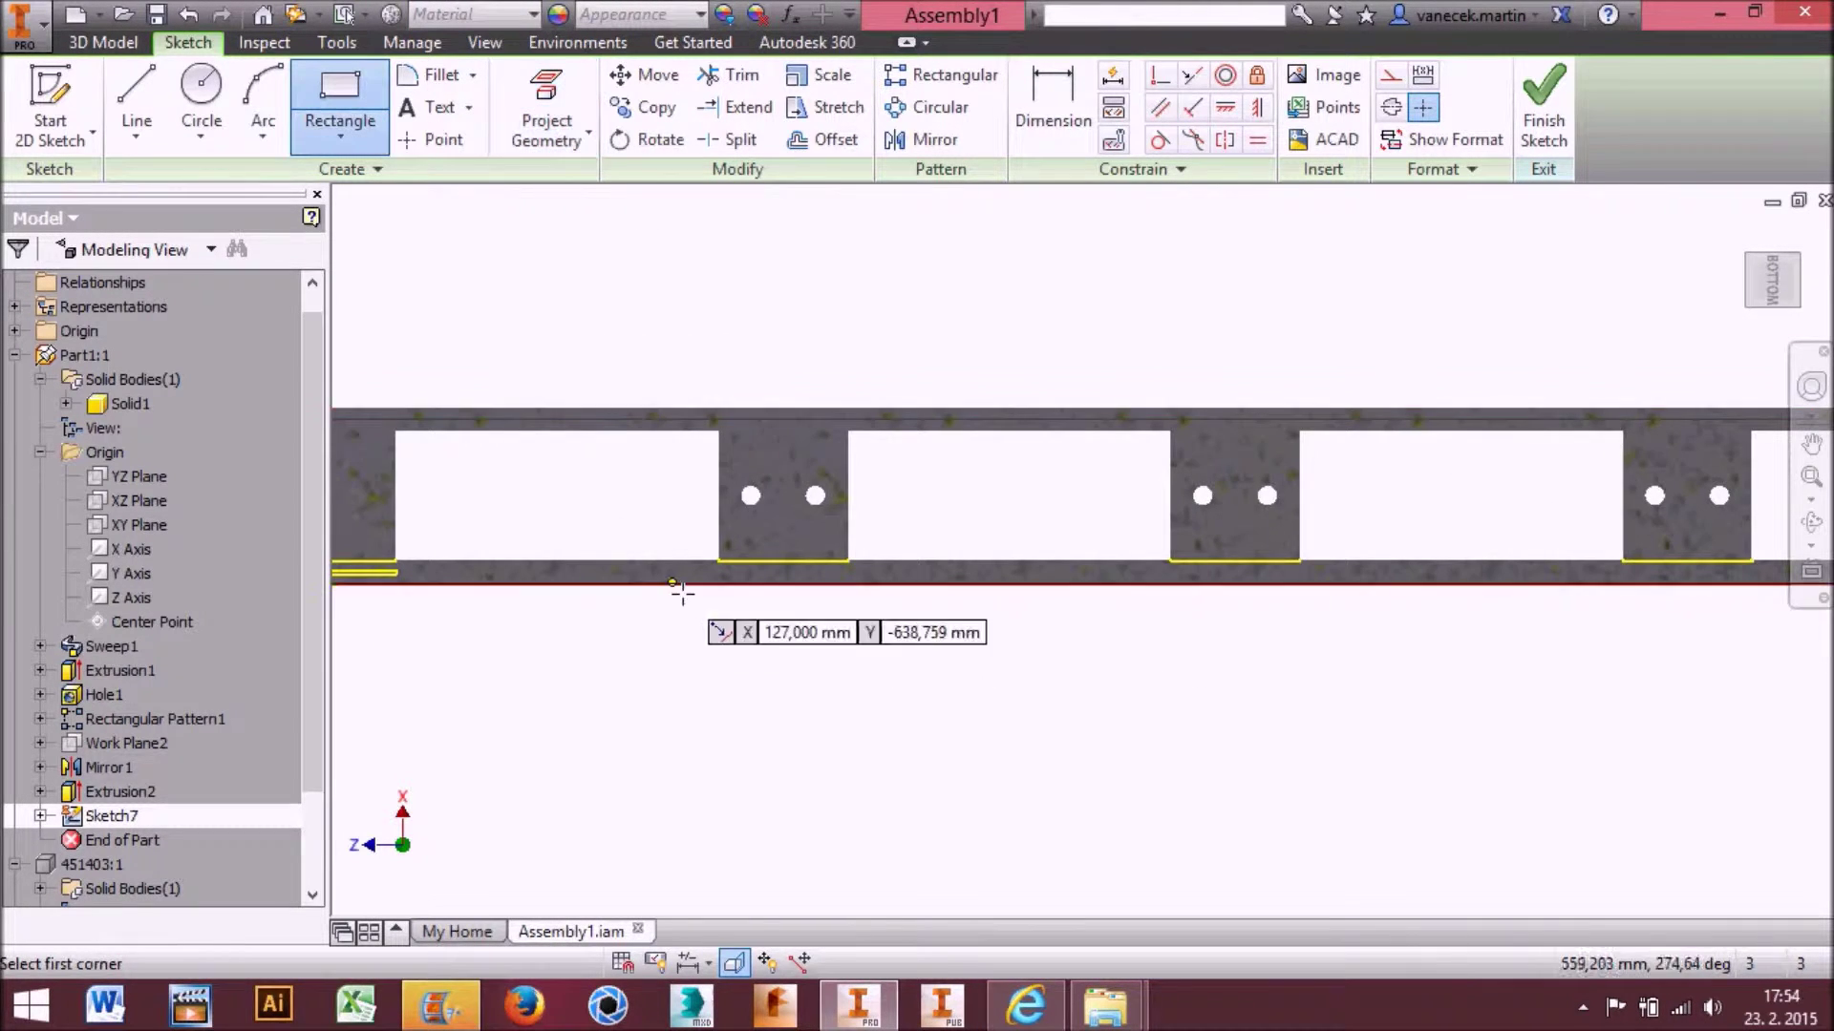
pyautogui.scroll(5, 716, 564)
pyautogui.click(709, 516)
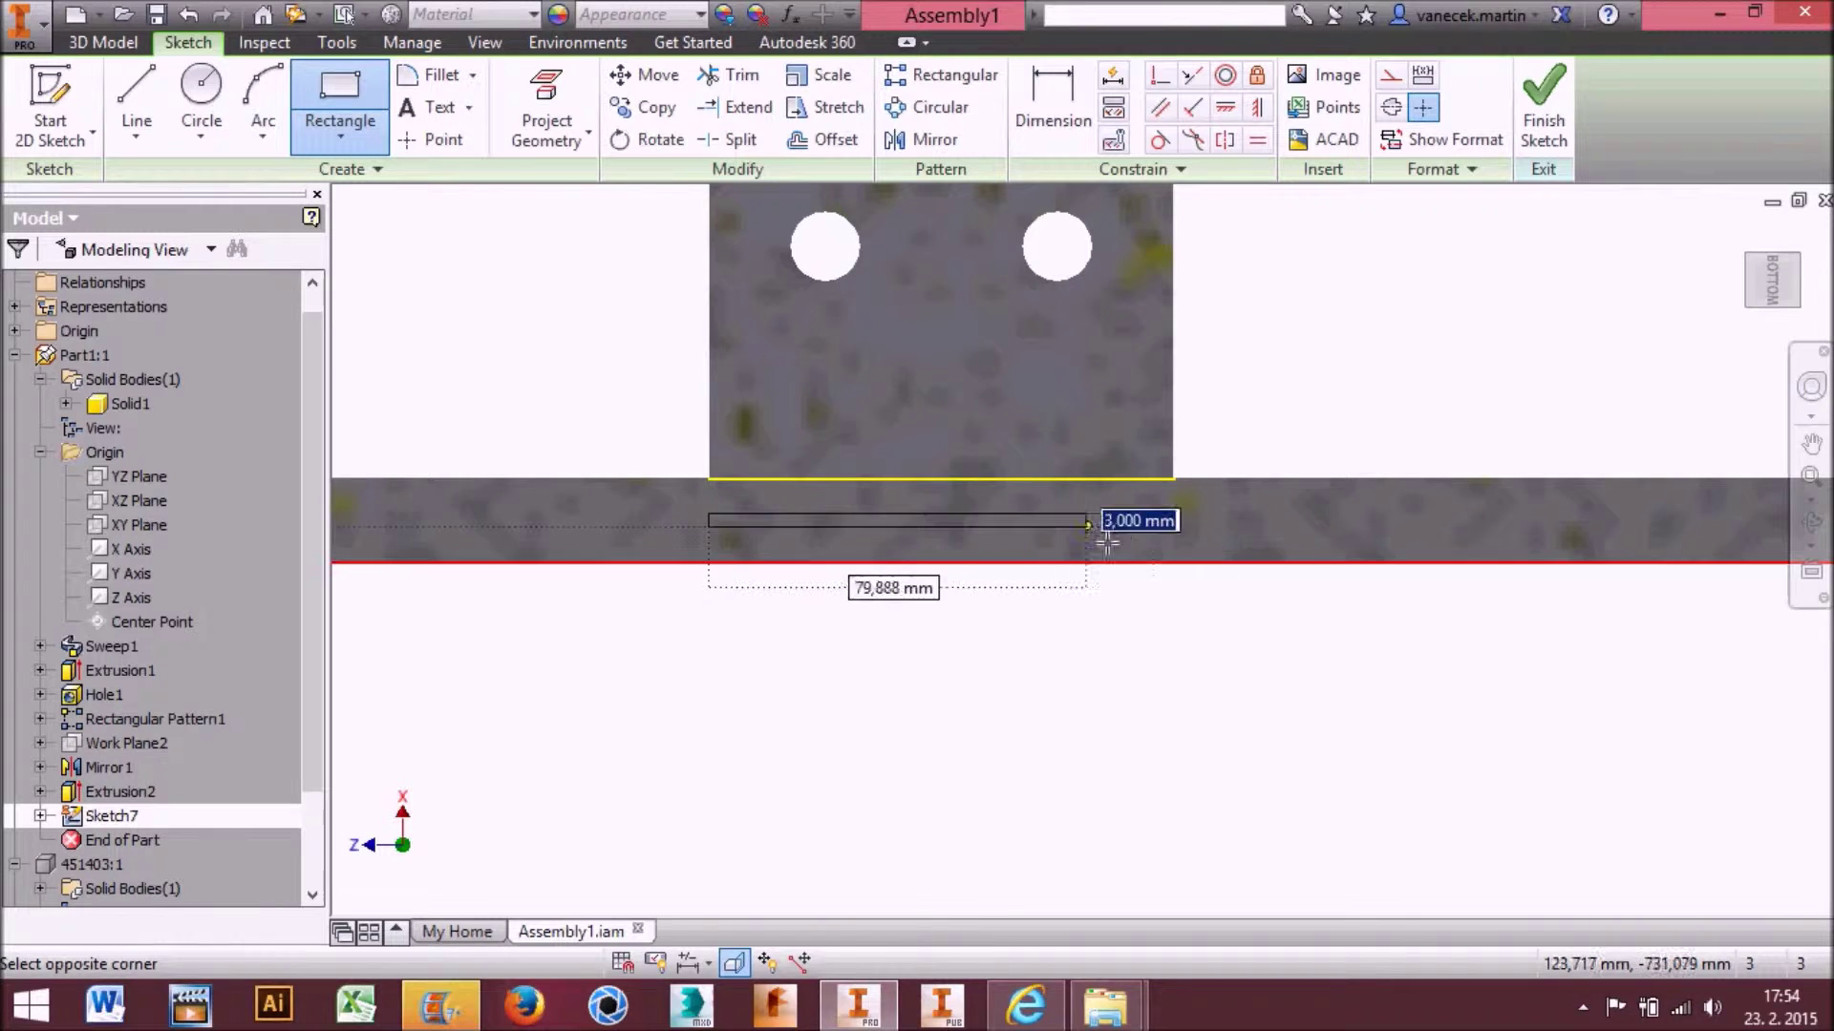
pyautogui.click(1172, 537)
pyautogui.scroll(-5, 1168, 539)
pyautogui.scroll(5, 1397, 552)
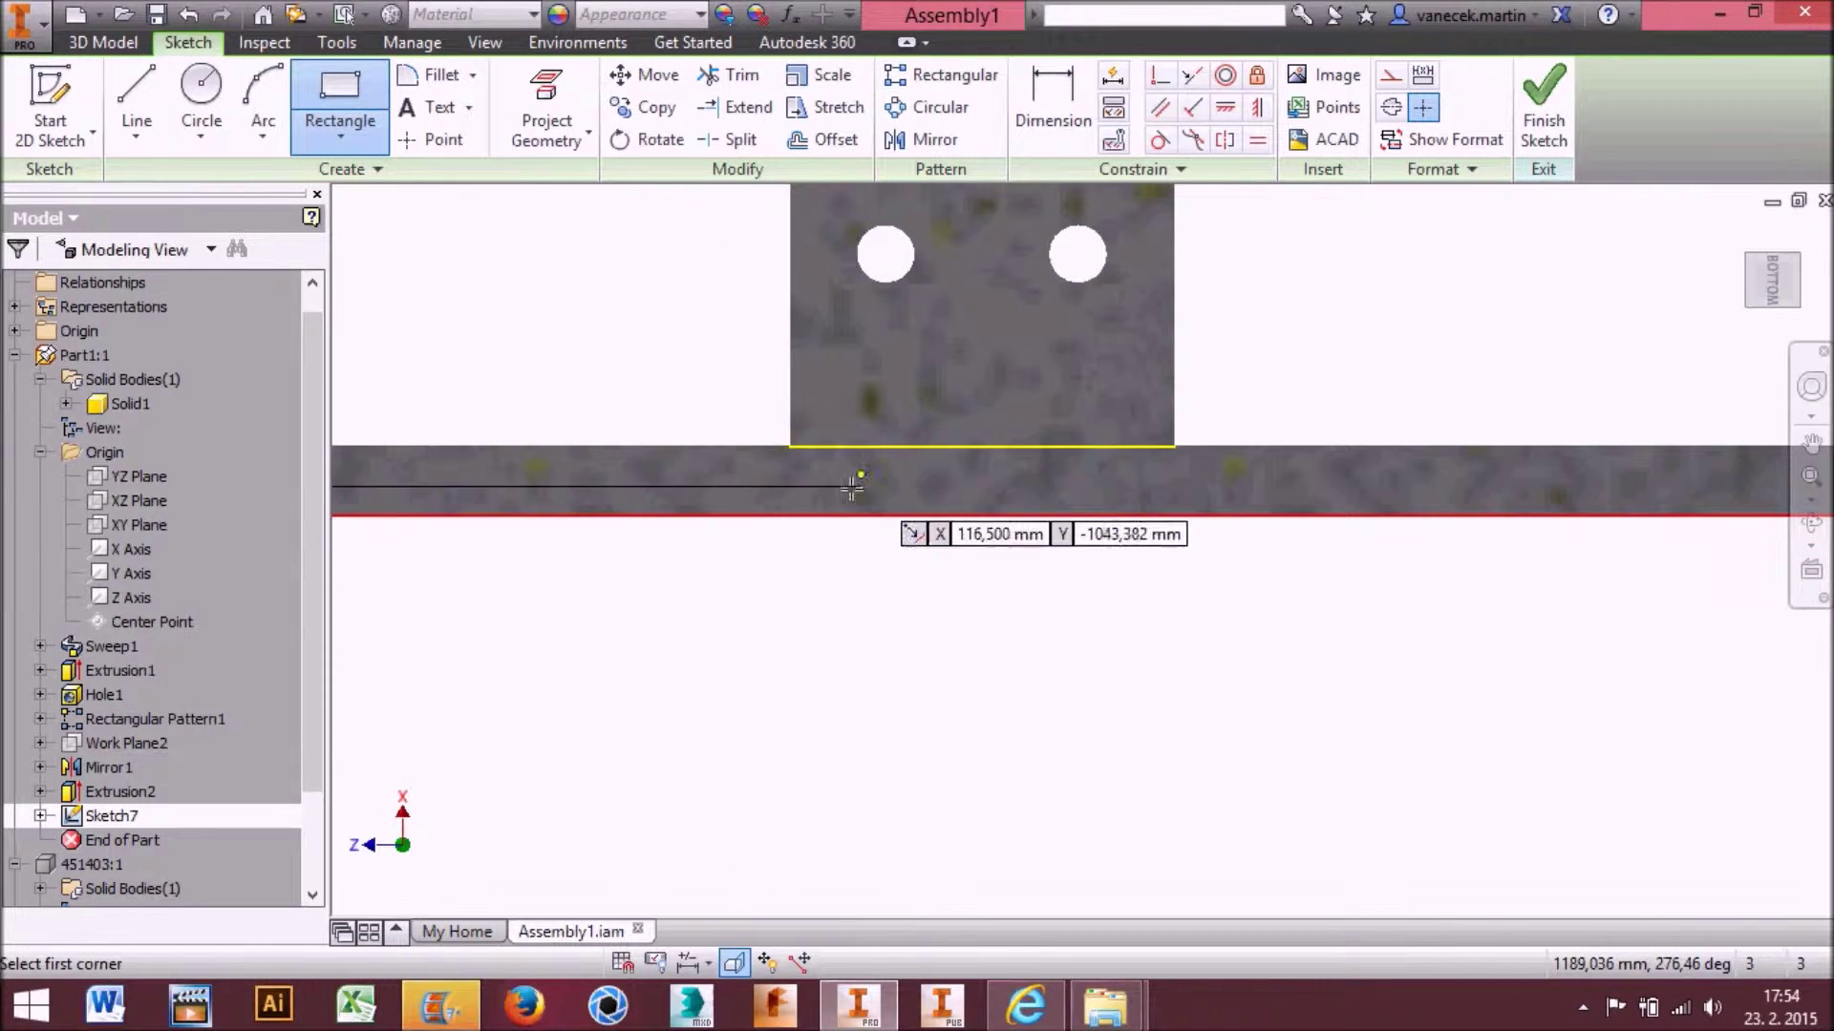
pyautogui.scroll(-3, 941, 483)
pyautogui.scroll(2, 1064, 516)
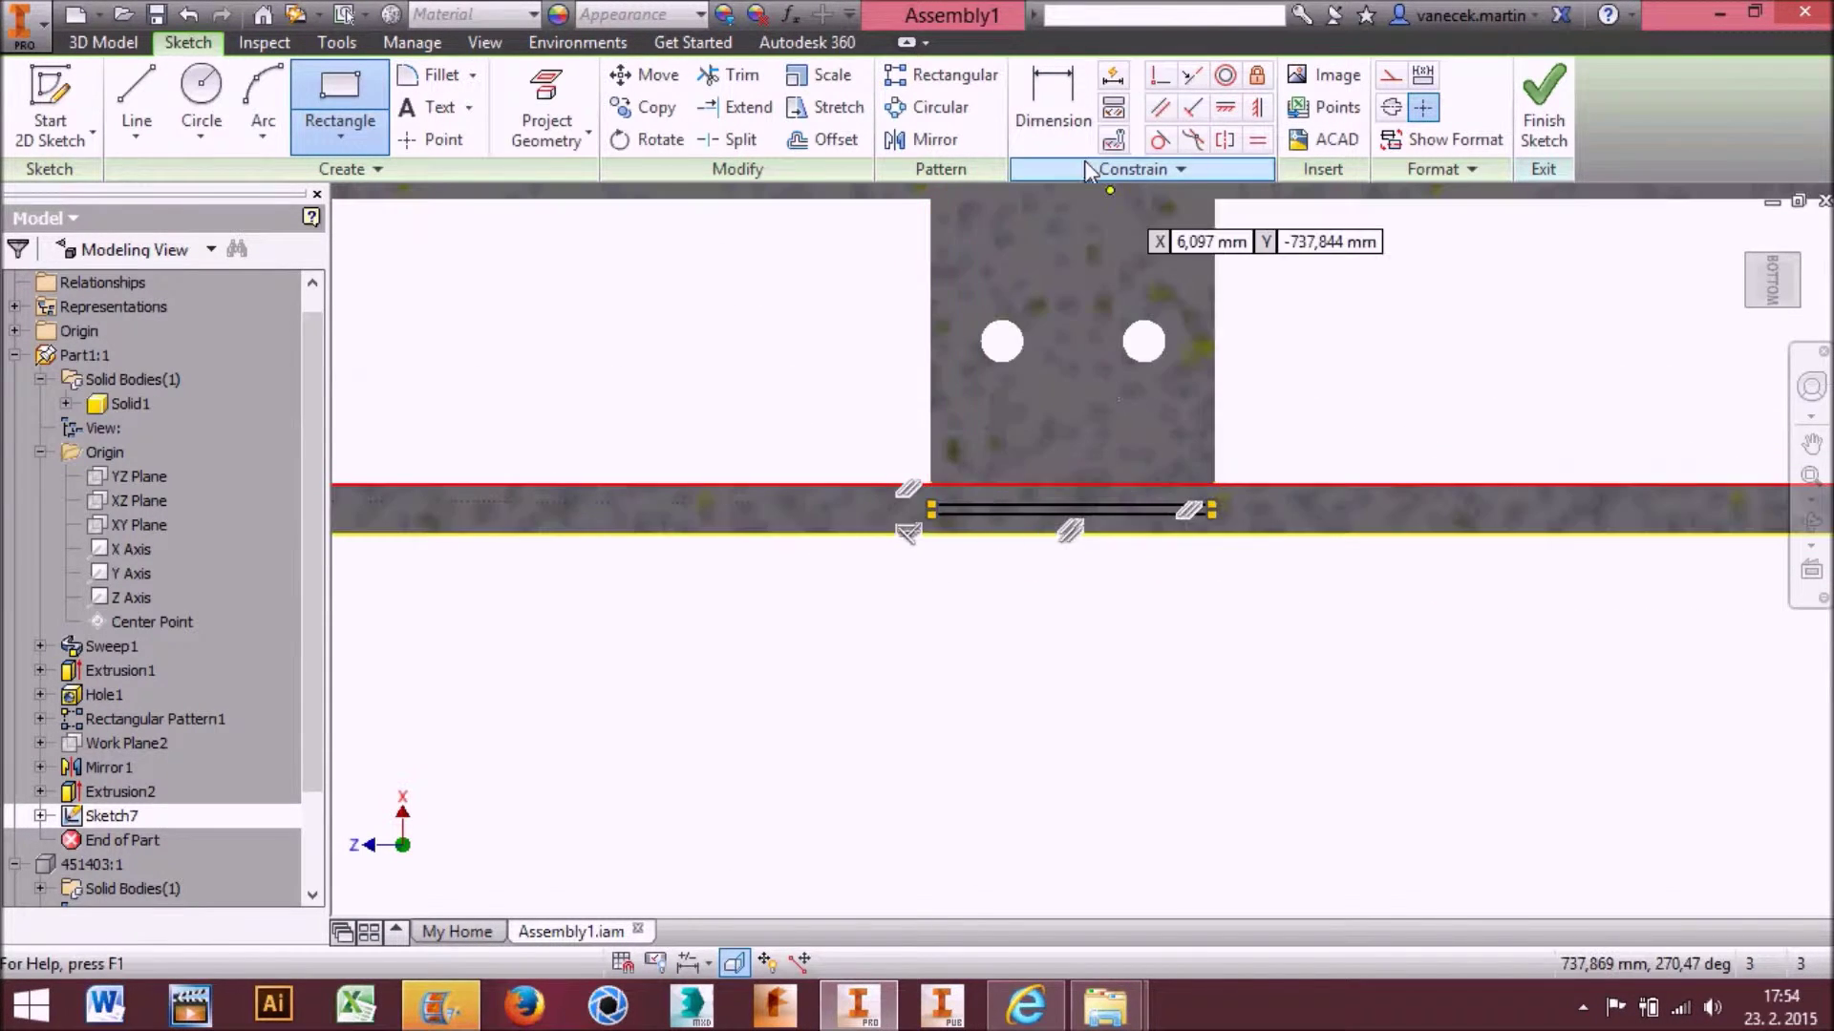
# Dimension the new rectangle's height as 3 mm
pyautogui.press('d')
pyautogui.scroll(3, 1066, 510)
pyautogui.click(1066, 515)
pyautogui.click(1066, 502)
pyautogui.click(1245, 670)
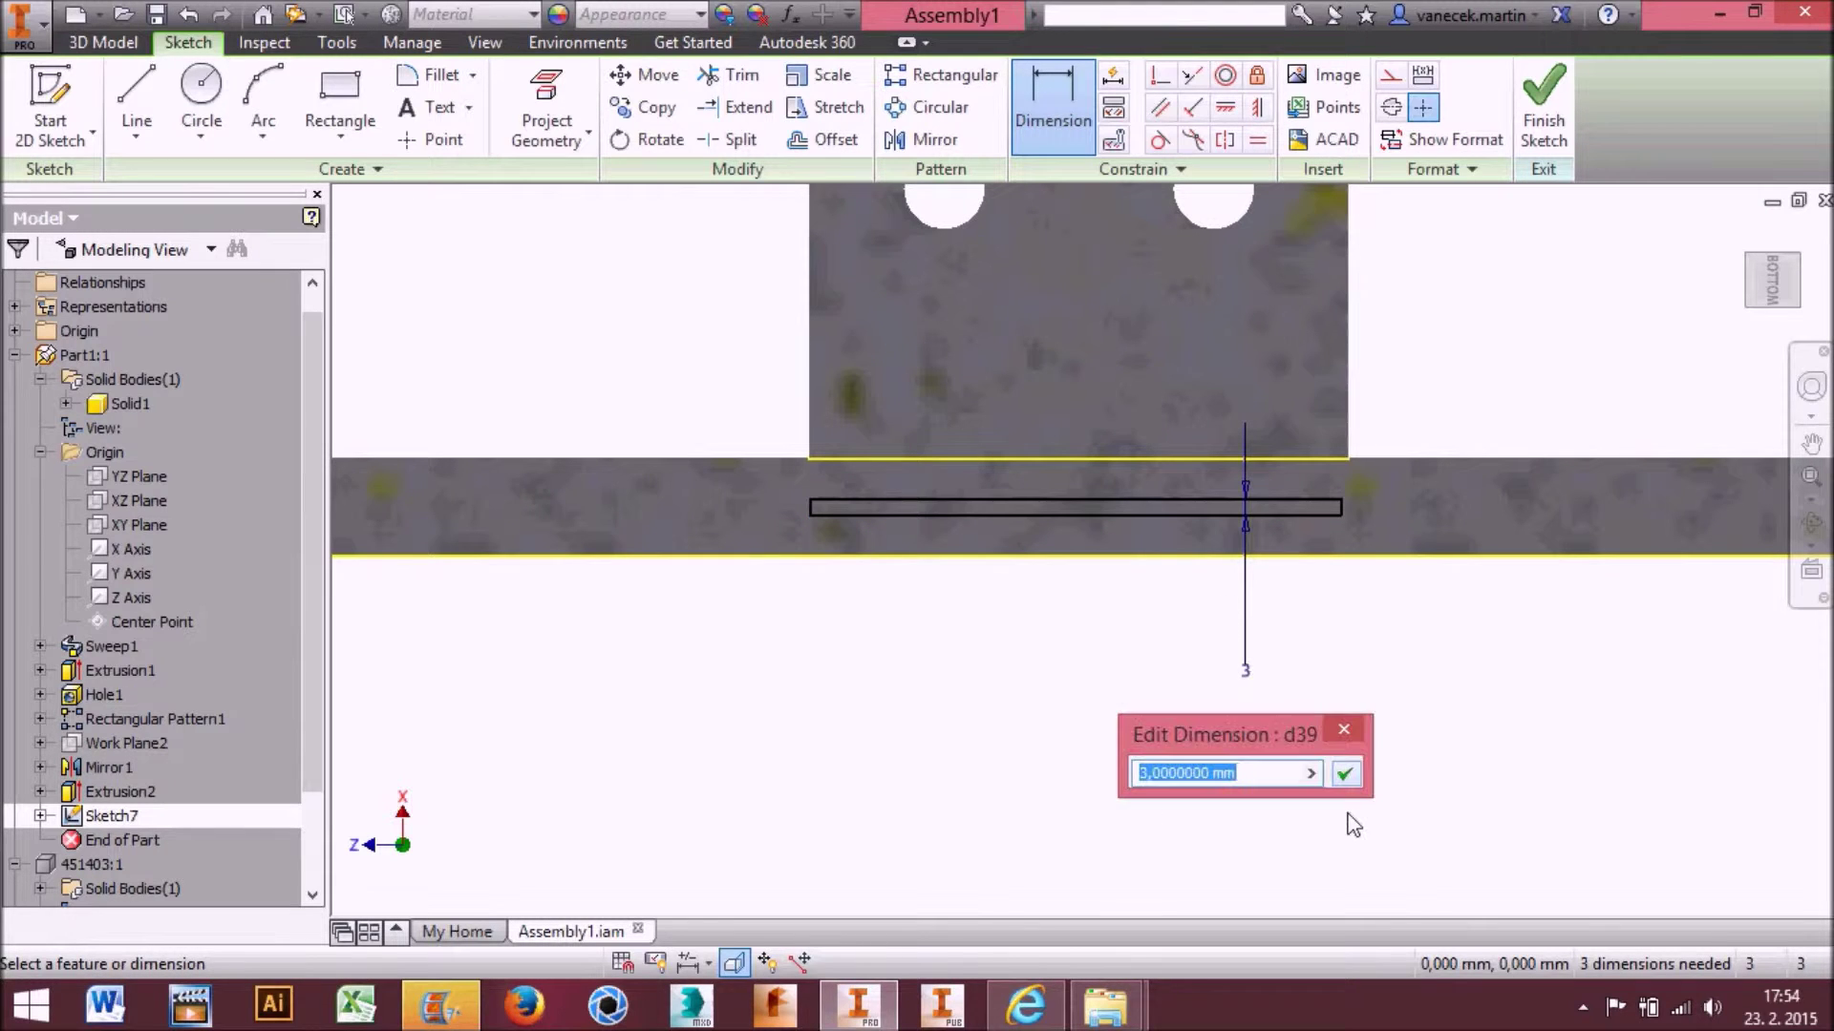
pyautogui.press('Return')
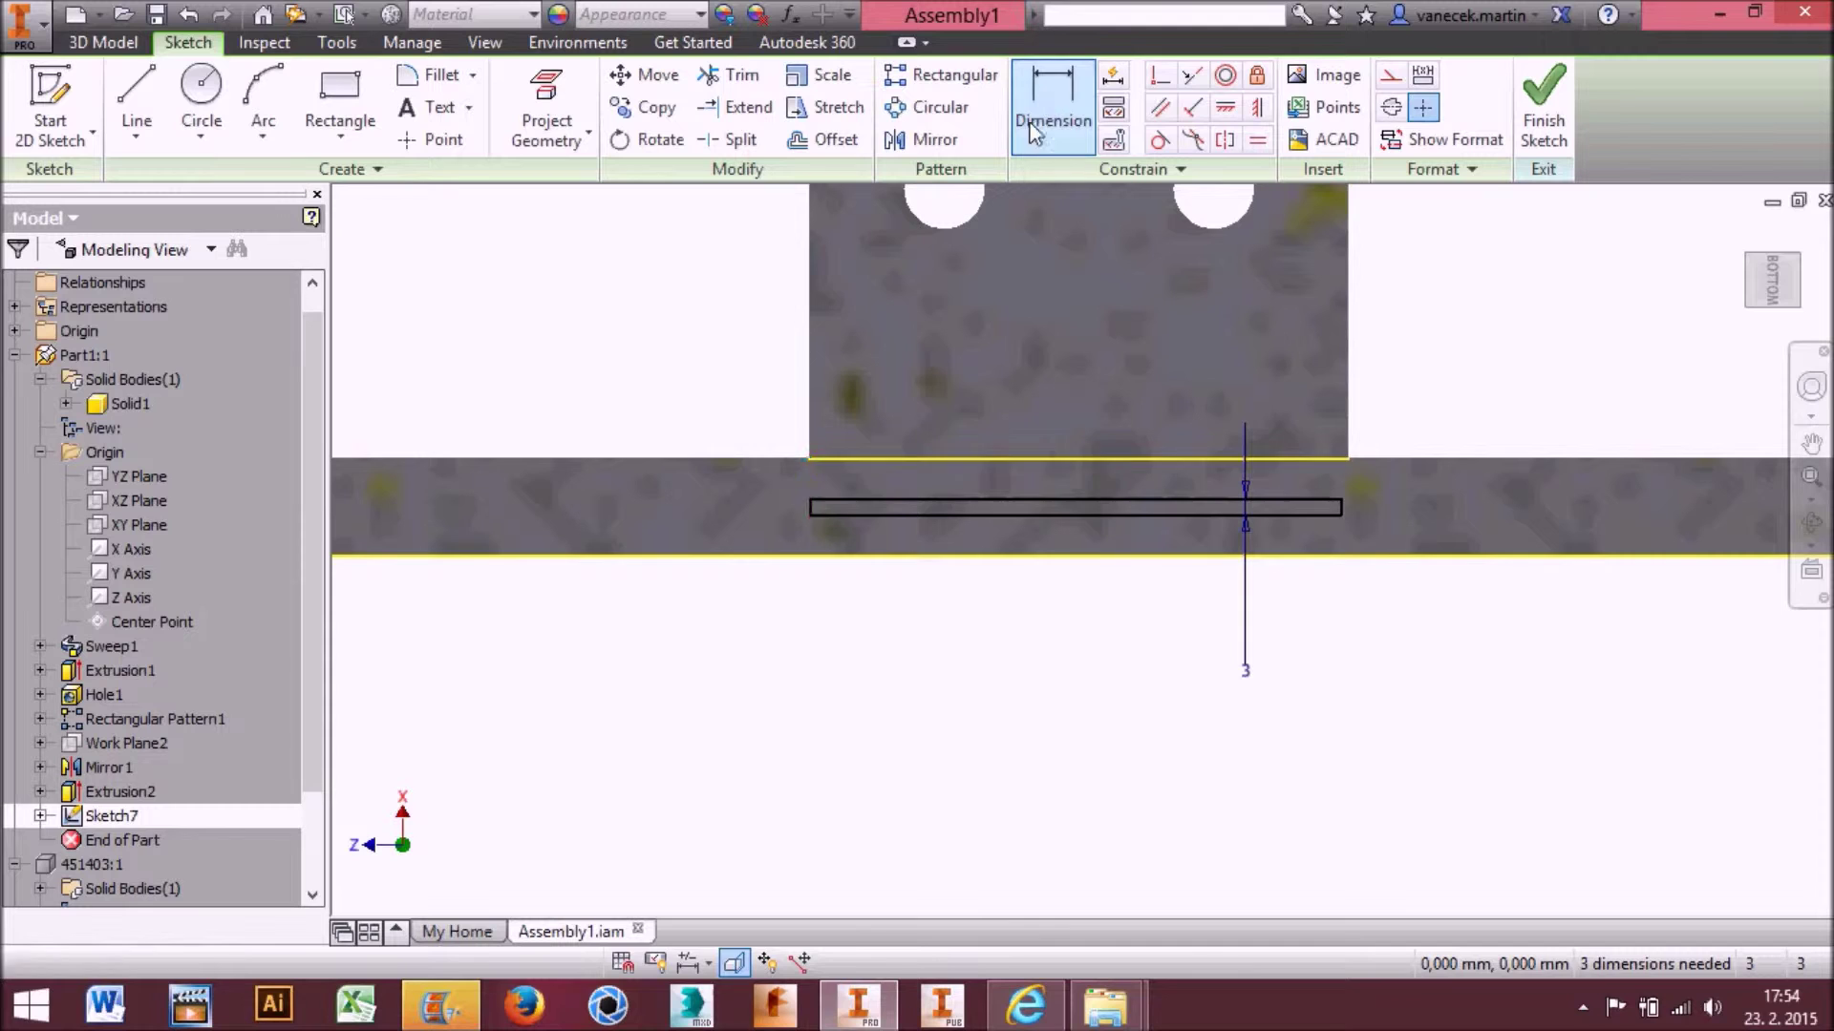
# Align both ends of the rectangle with the drilled plate's edges using 0 mm dimensions, and finish the sketch
pyautogui.click(1349, 459)
pyautogui.click(1356, 674)
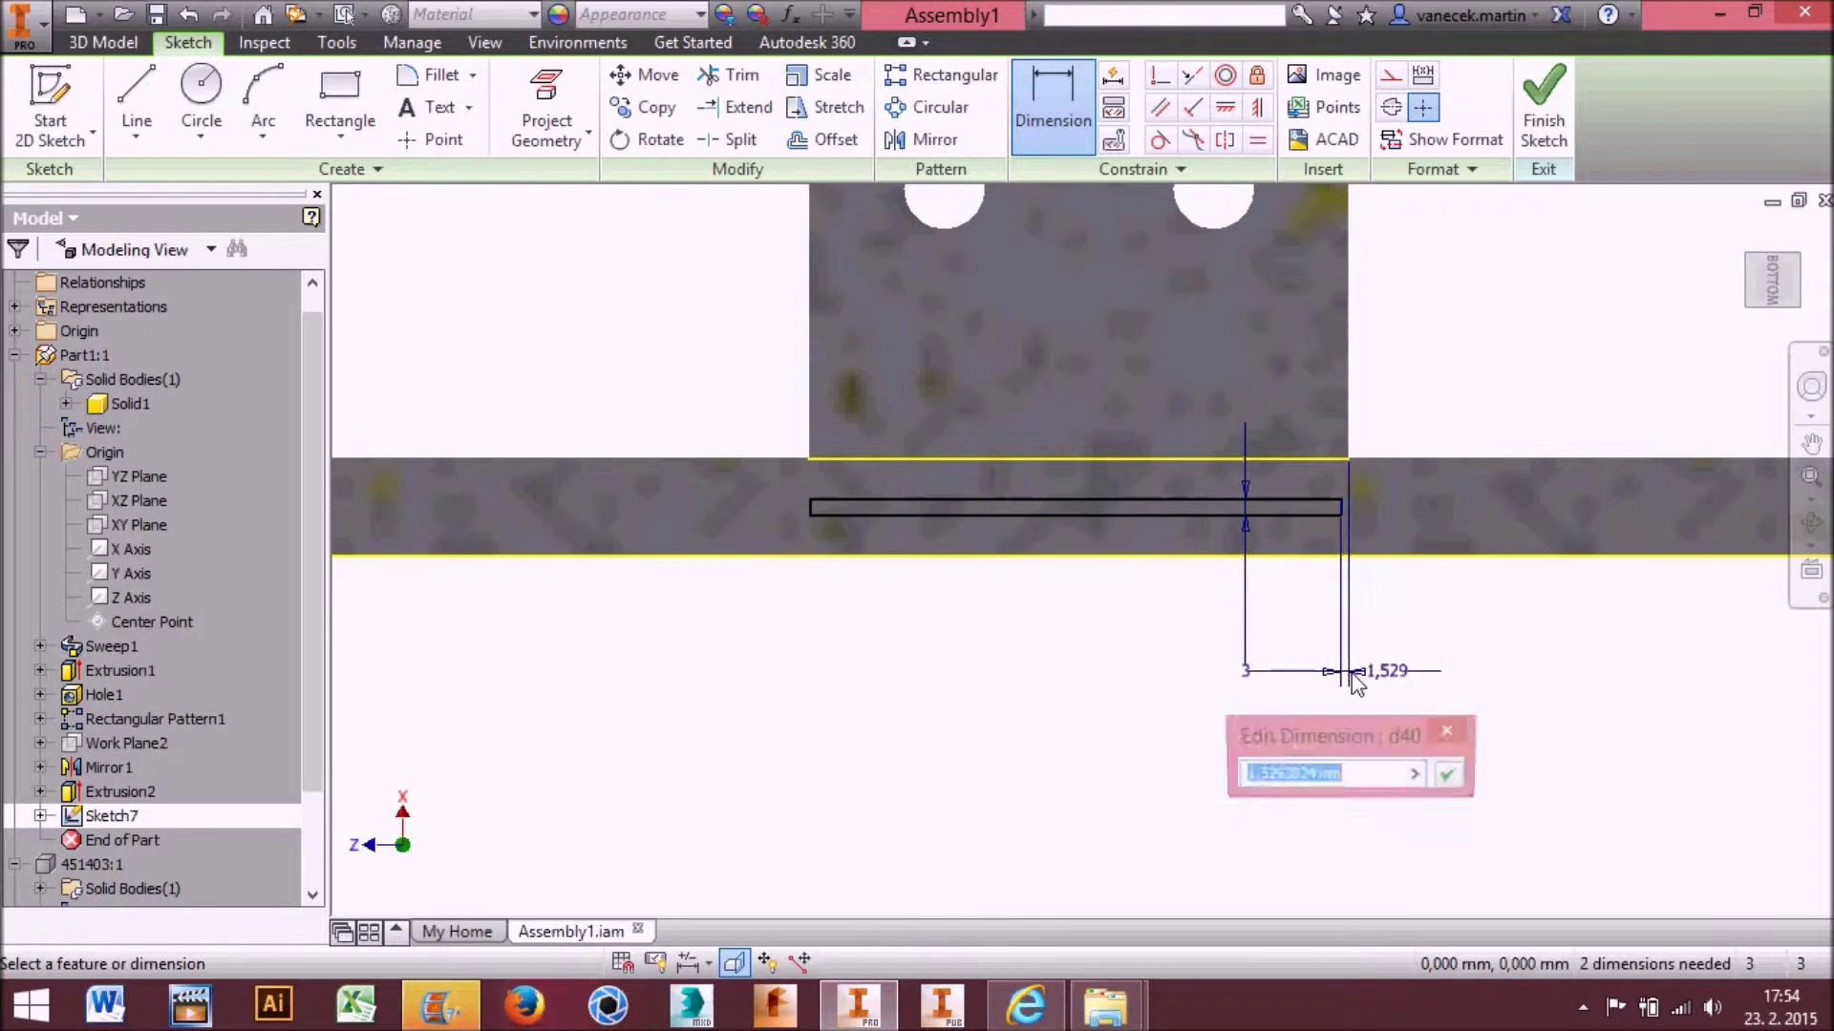
pyautogui.write('0')
pyautogui.press('Return')
pyautogui.click(817, 512)
pyautogui.click(809, 459)
pyautogui.click(807, 666)
pyautogui.write('0')
pyautogui.press('Return')
pyautogui.click(1544, 105)
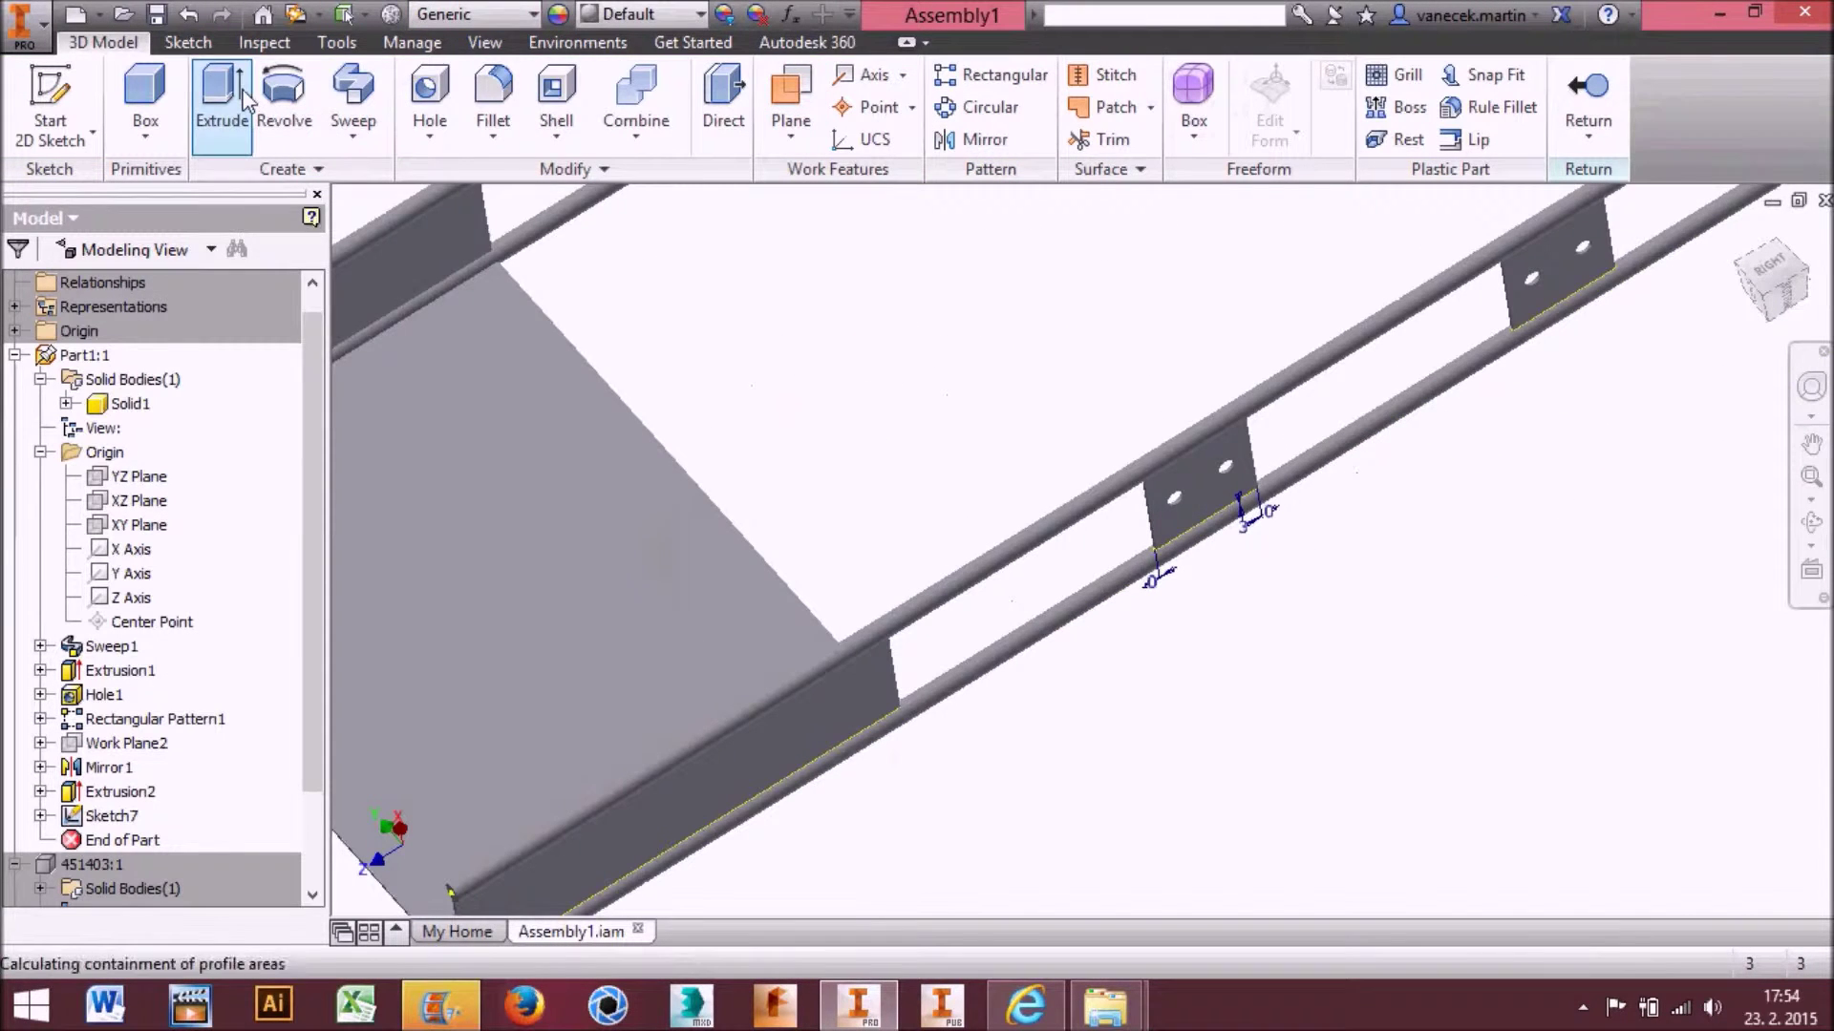
# Extrude the rectangle under the first drilled plate with the To Next extent to form a cross strip
pyautogui.click(244, 93)
pyautogui.moveTo(940, 311); pyautogui.dragTo(937, 584, button='middle')
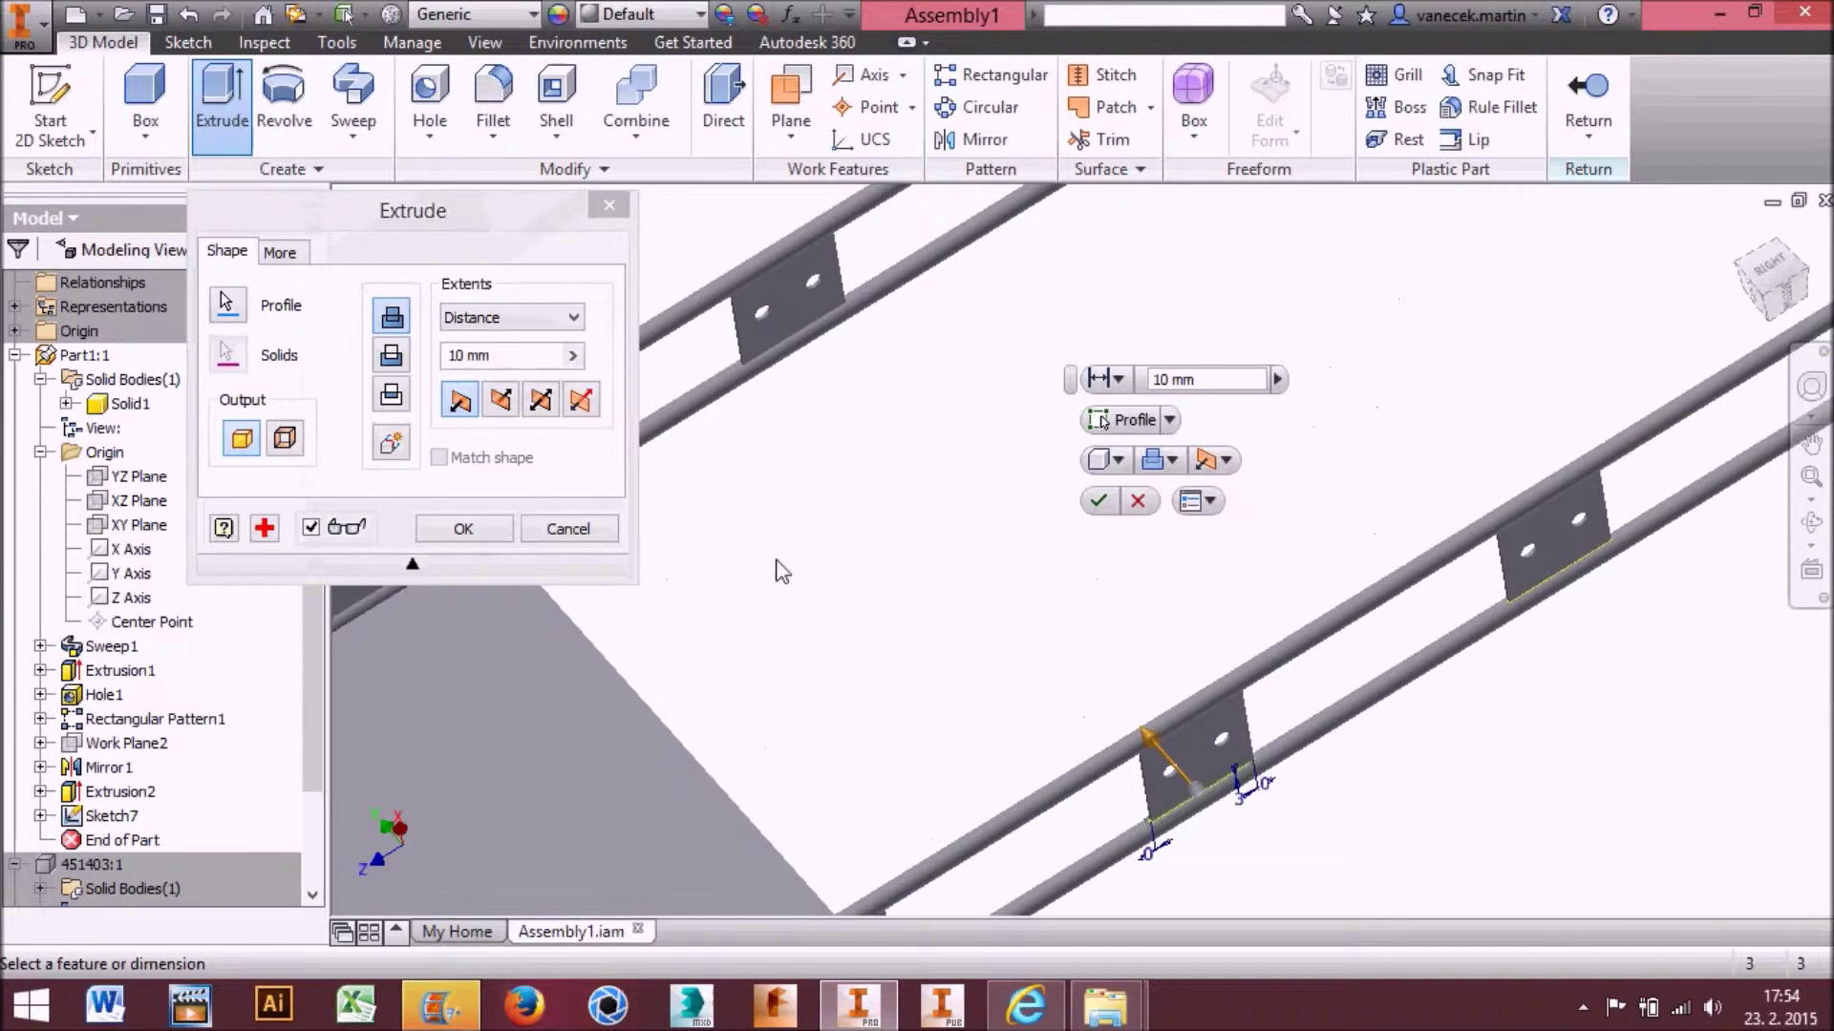
pyautogui.click(508, 319)
pyautogui.click(505, 360)
pyautogui.click(467, 532)
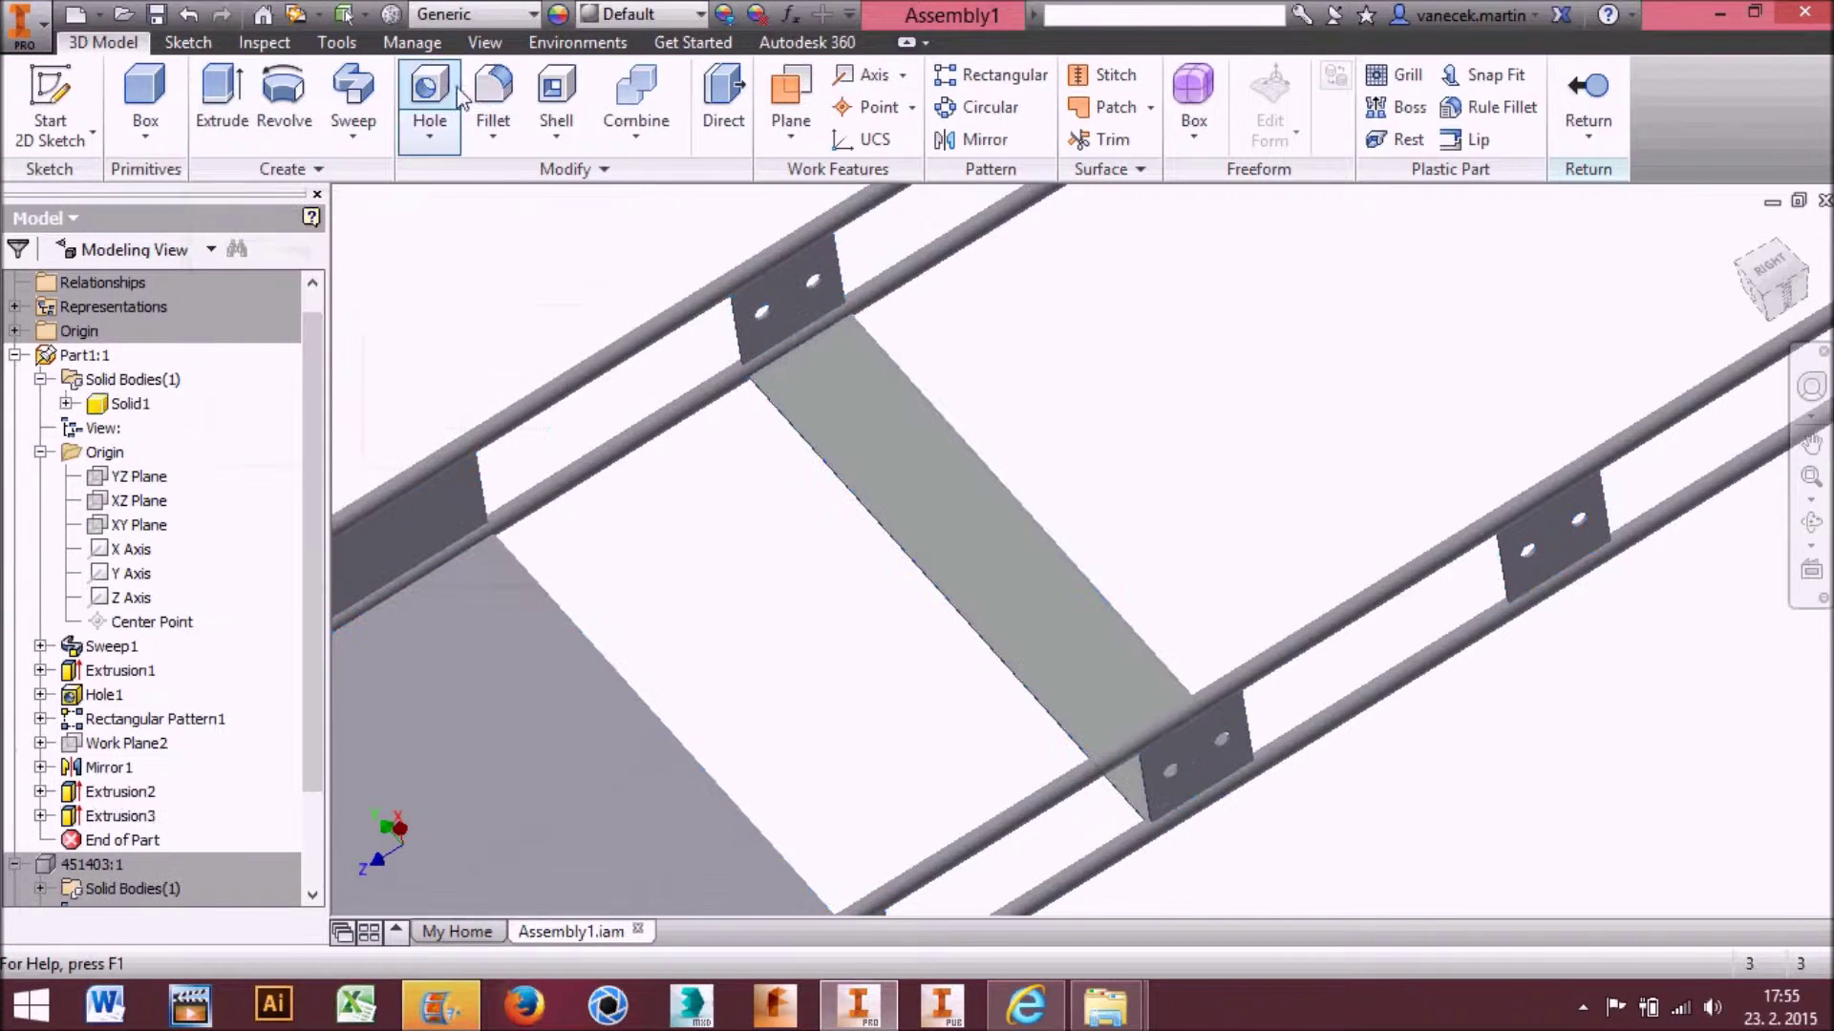
# Pattern the cross strip along the bar with 3 instances spaced 350 mm apart
pyautogui.click(993, 75)
pyautogui.click(979, 549)
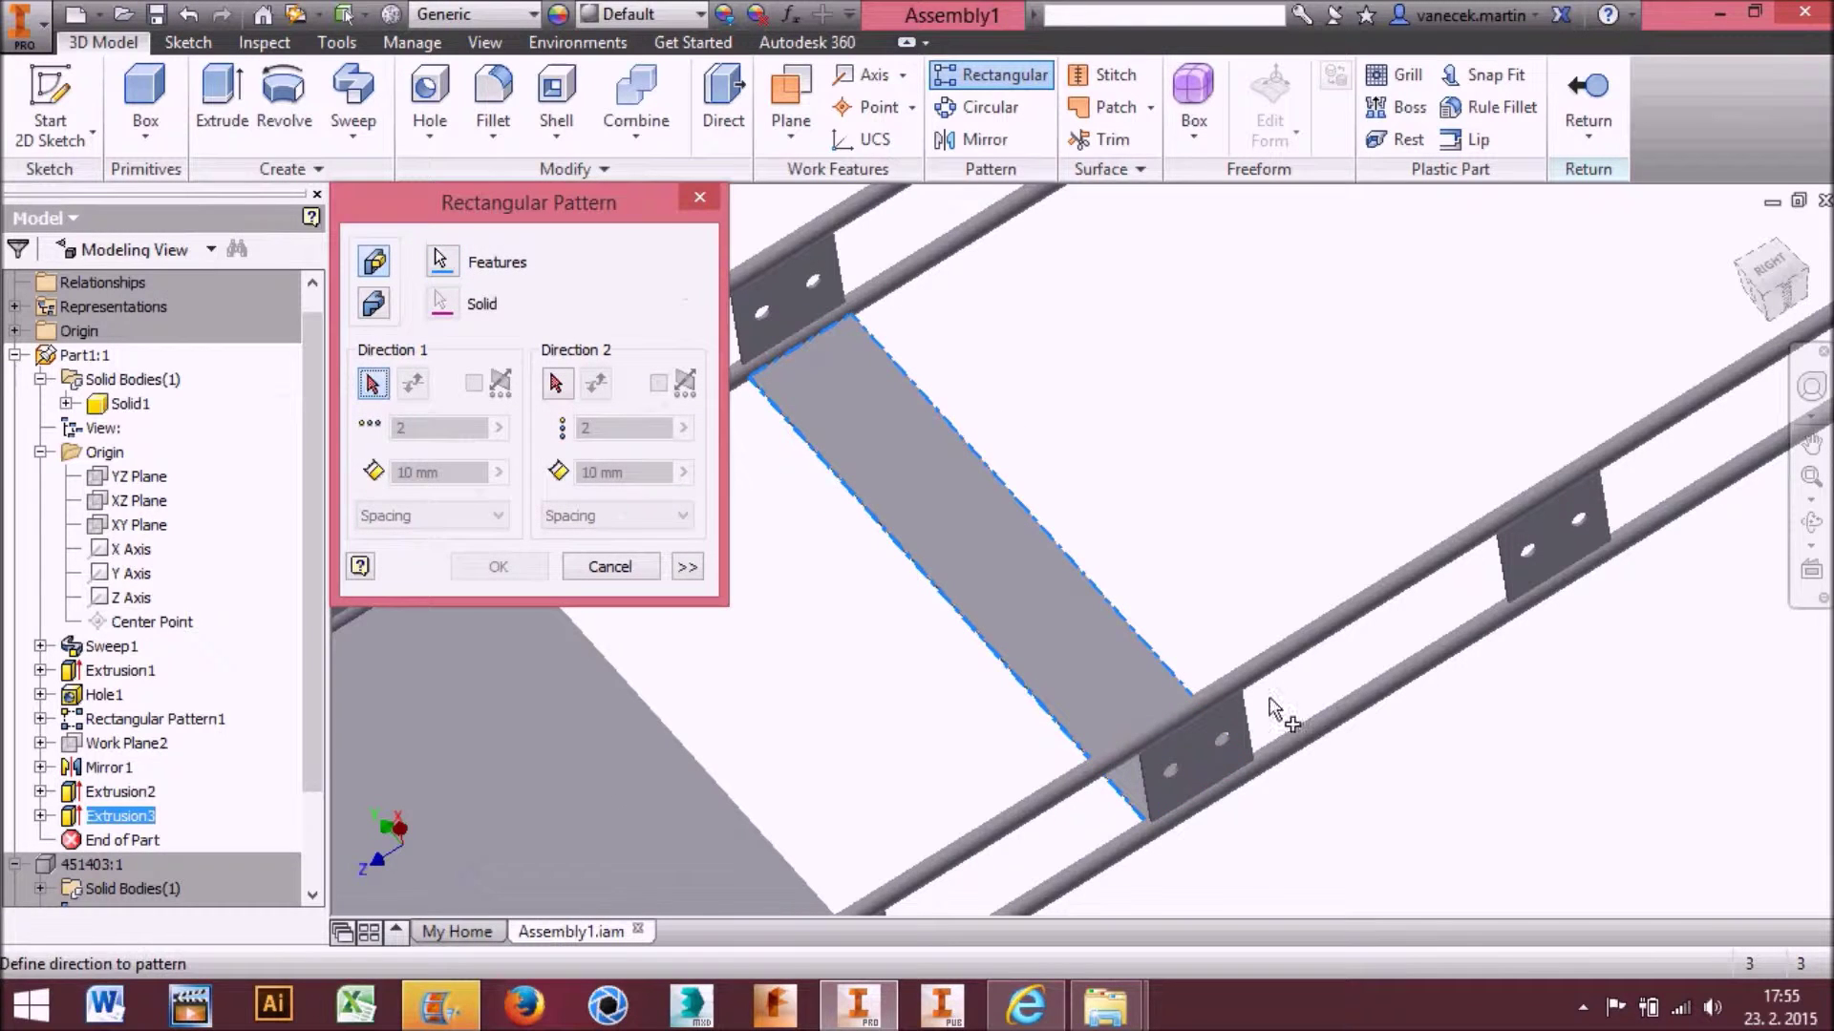
pyautogui.click(1563, 575)
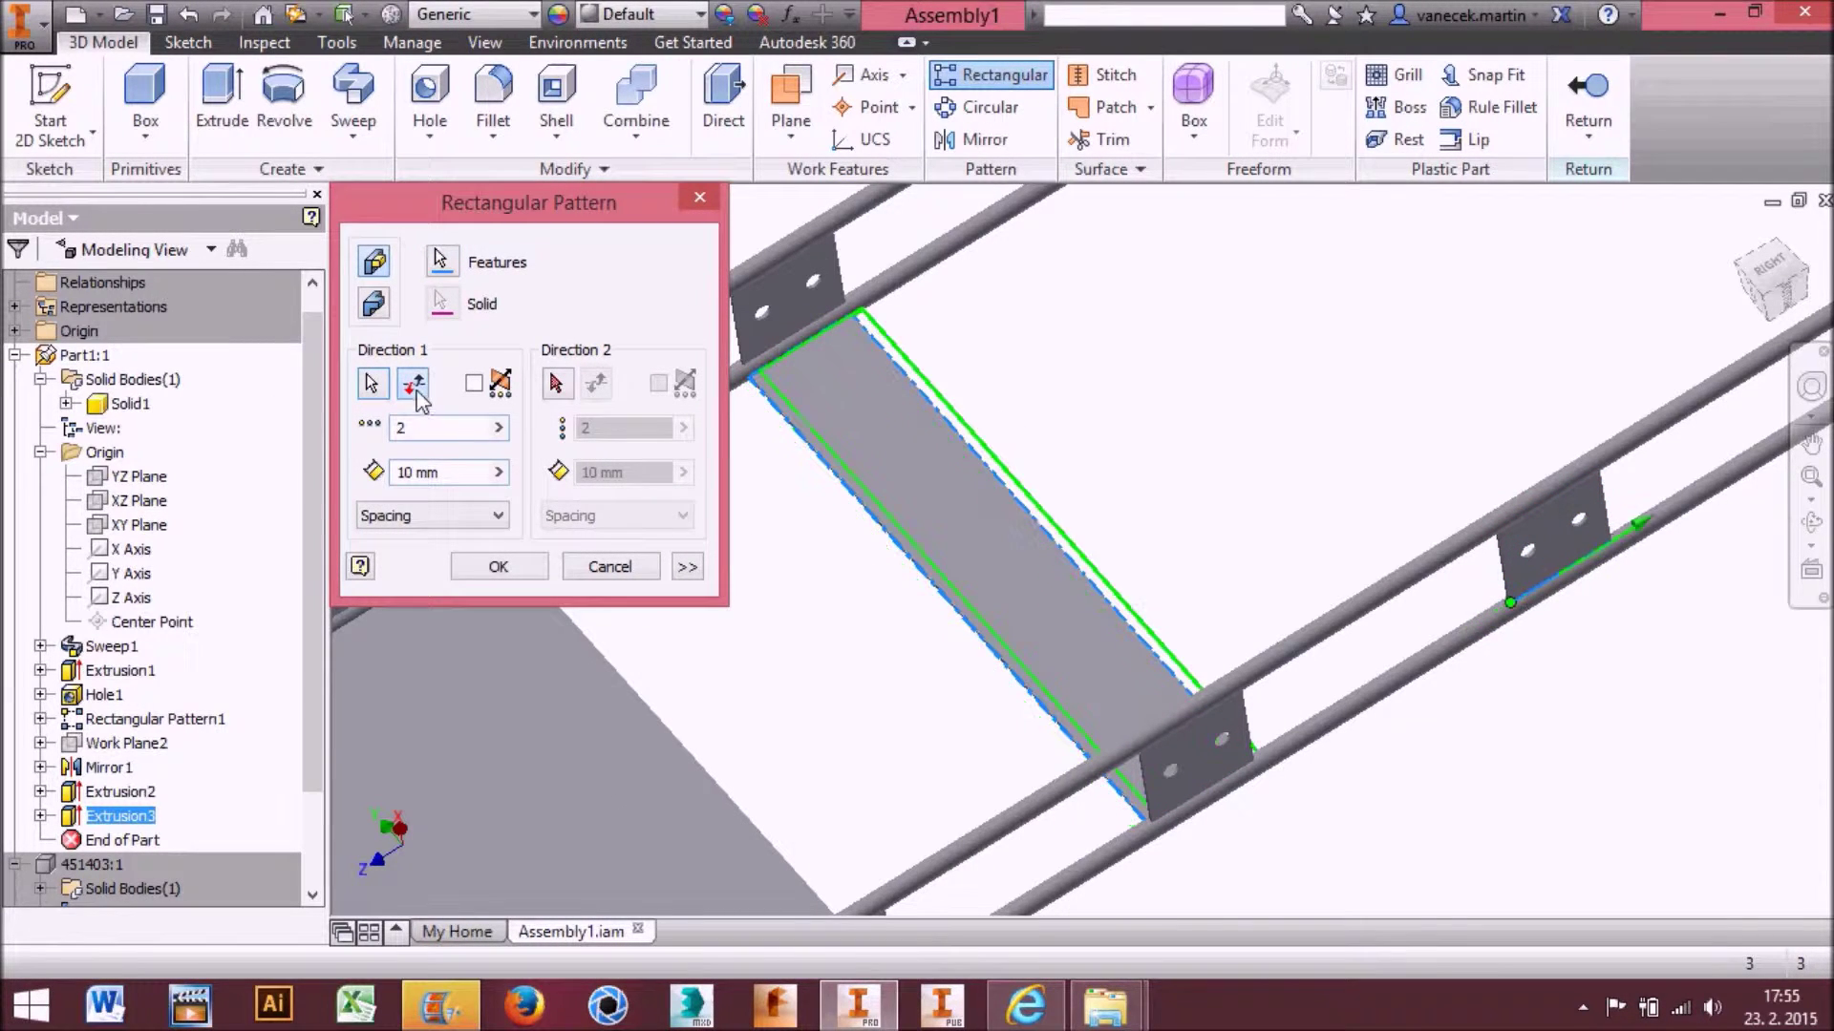
pyautogui.write('350')
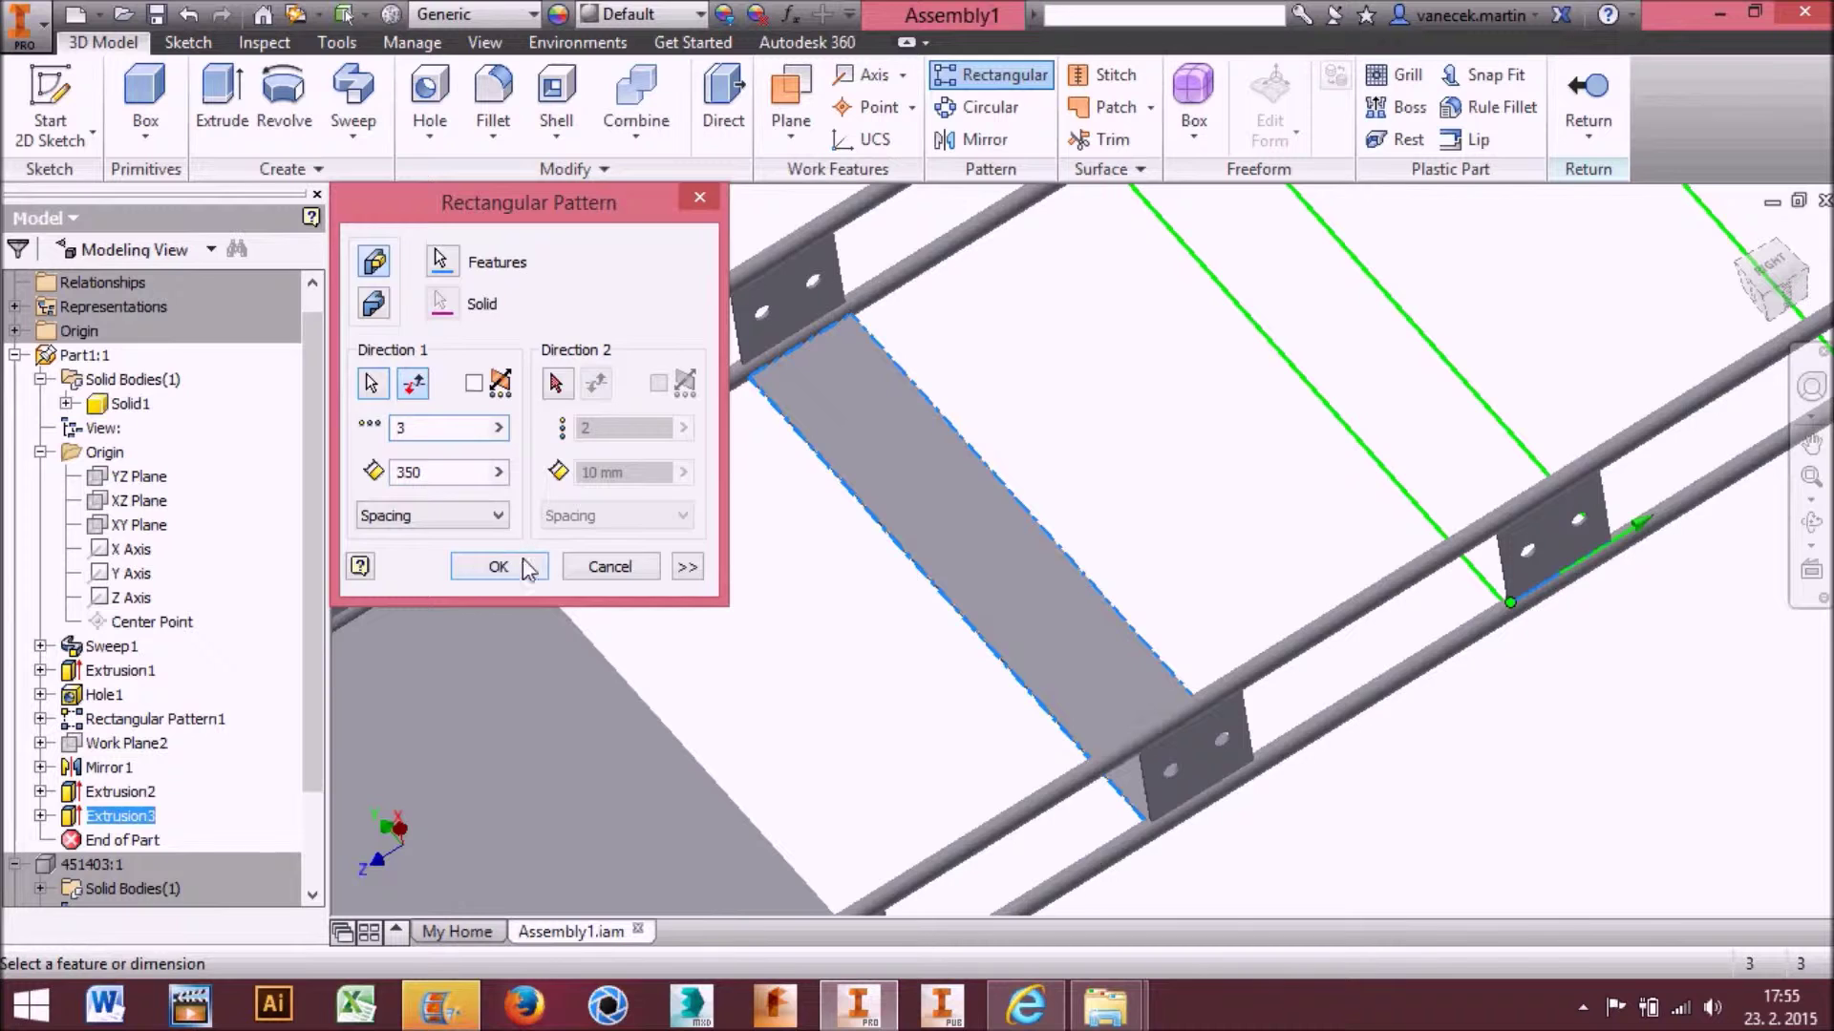
pyautogui.click(529, 563)
# Start a sketch on the part's XZ plane, project the geometry of the rounded bar end and slice the graphics
pyautogui.scroll(-5, 1121, 536)
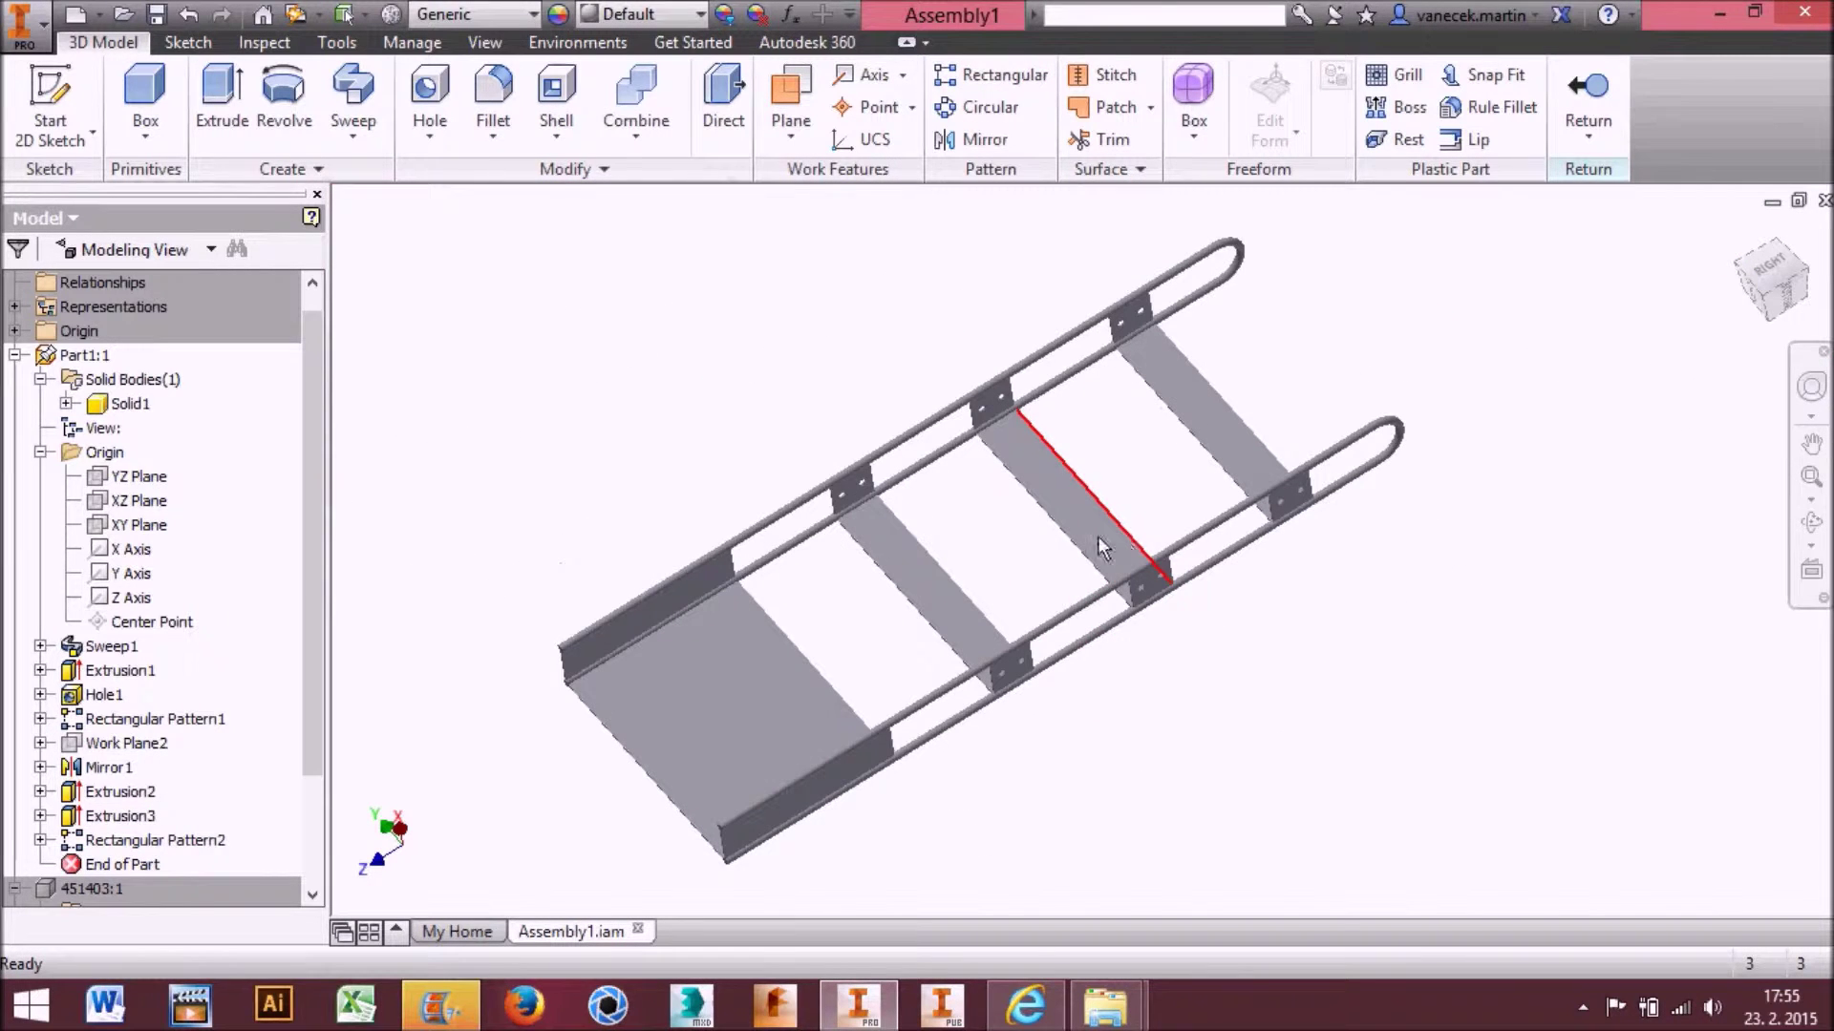
pyautogui.scroll(-3, 968, 529)
pyautogui.scroll(3, 1246, 464)
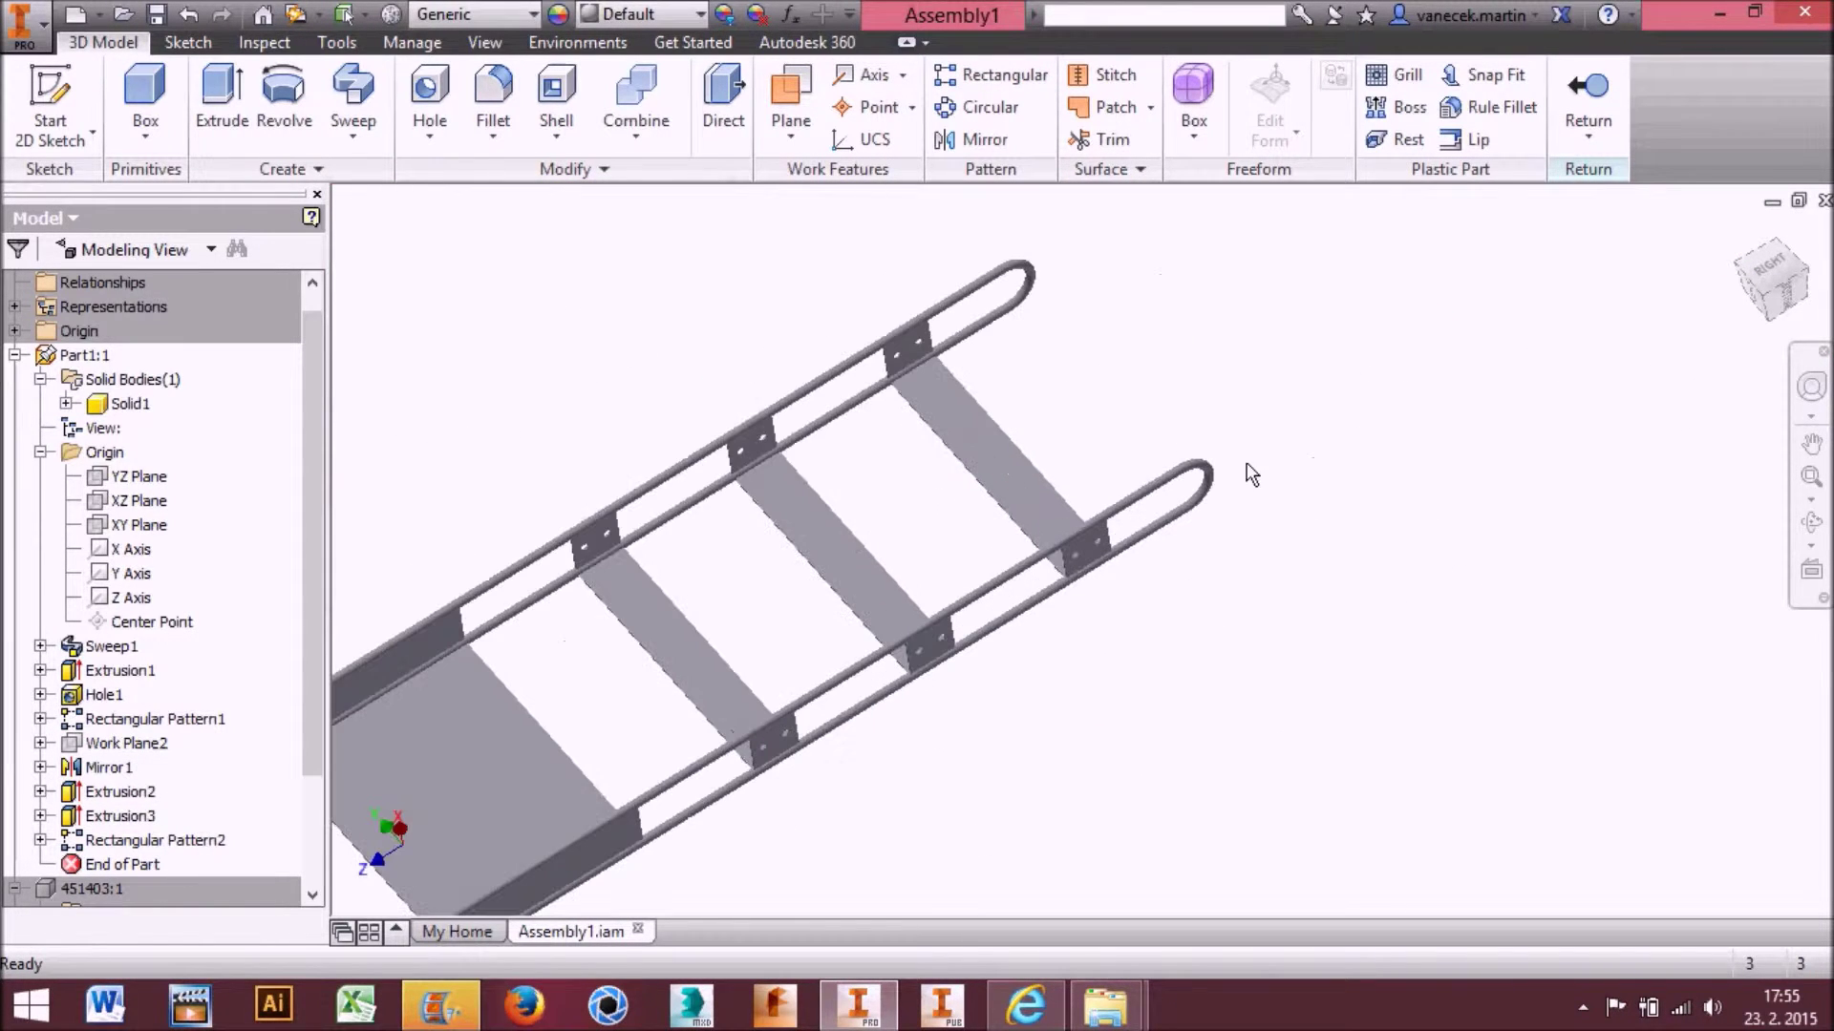
pyautogui.click(139, 501)
pyautogui.click(69, 122)
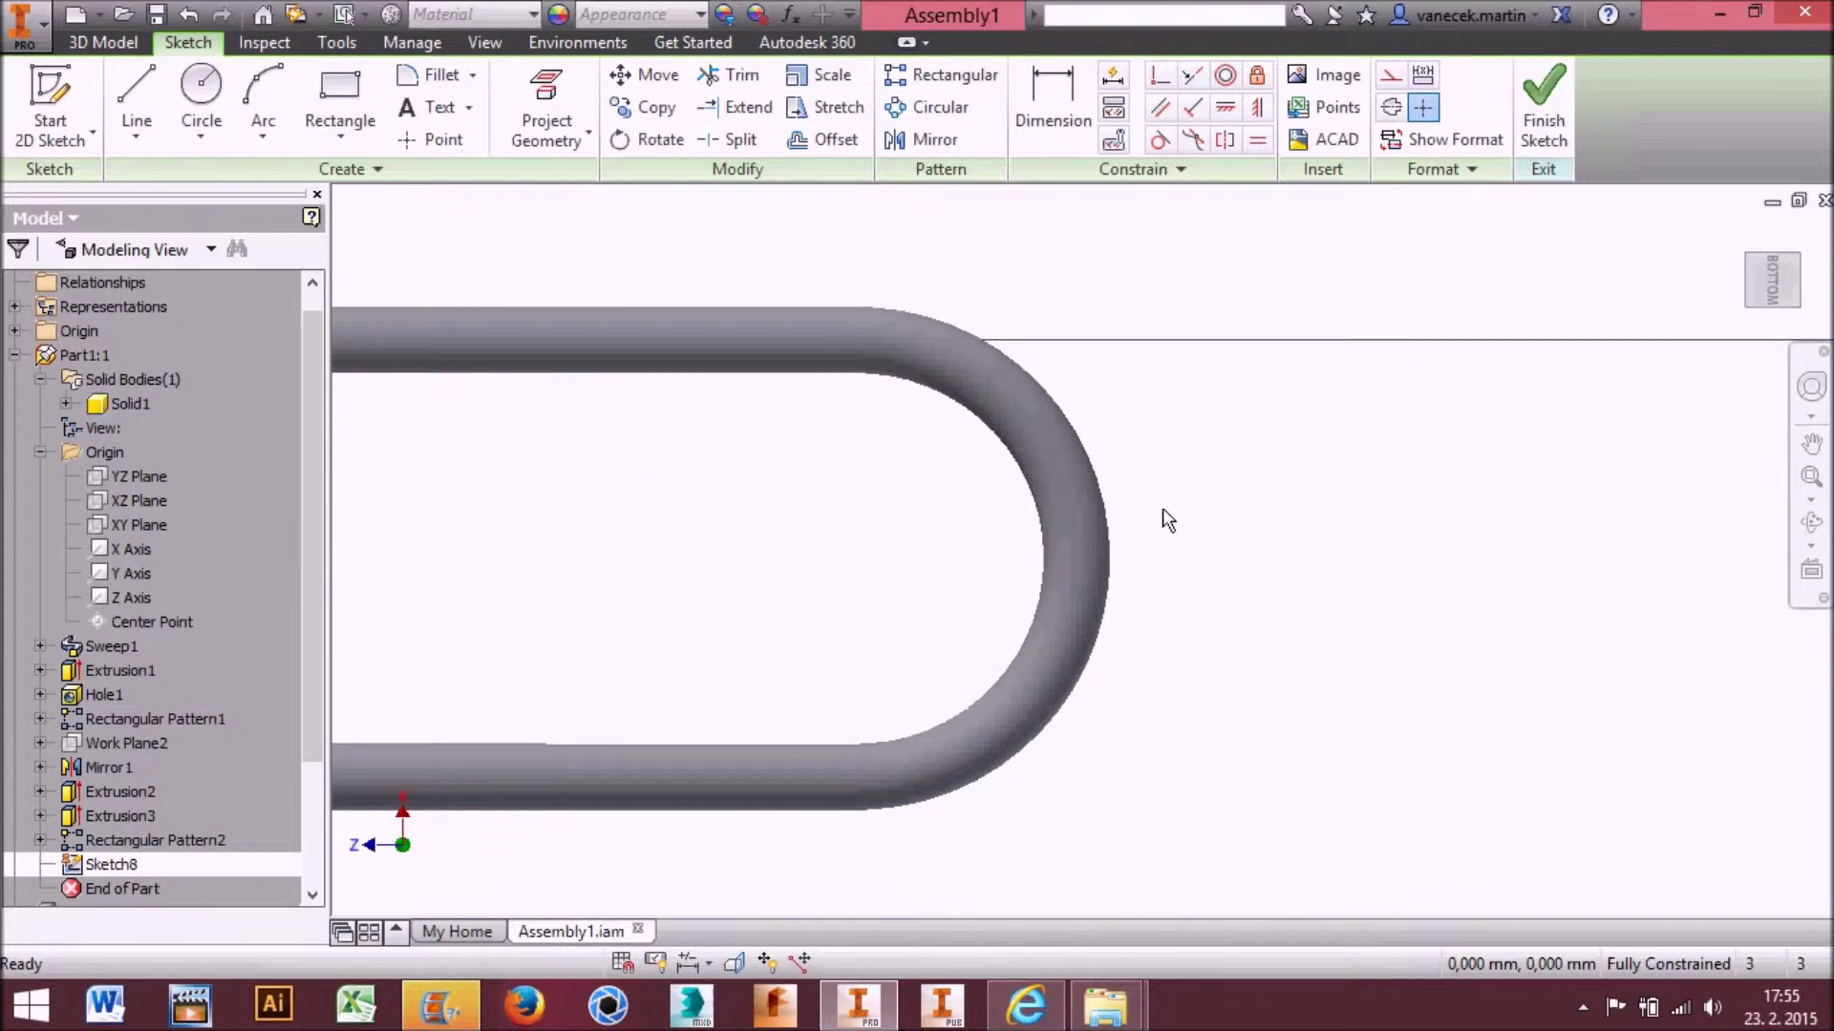
pyautogui.press('p')
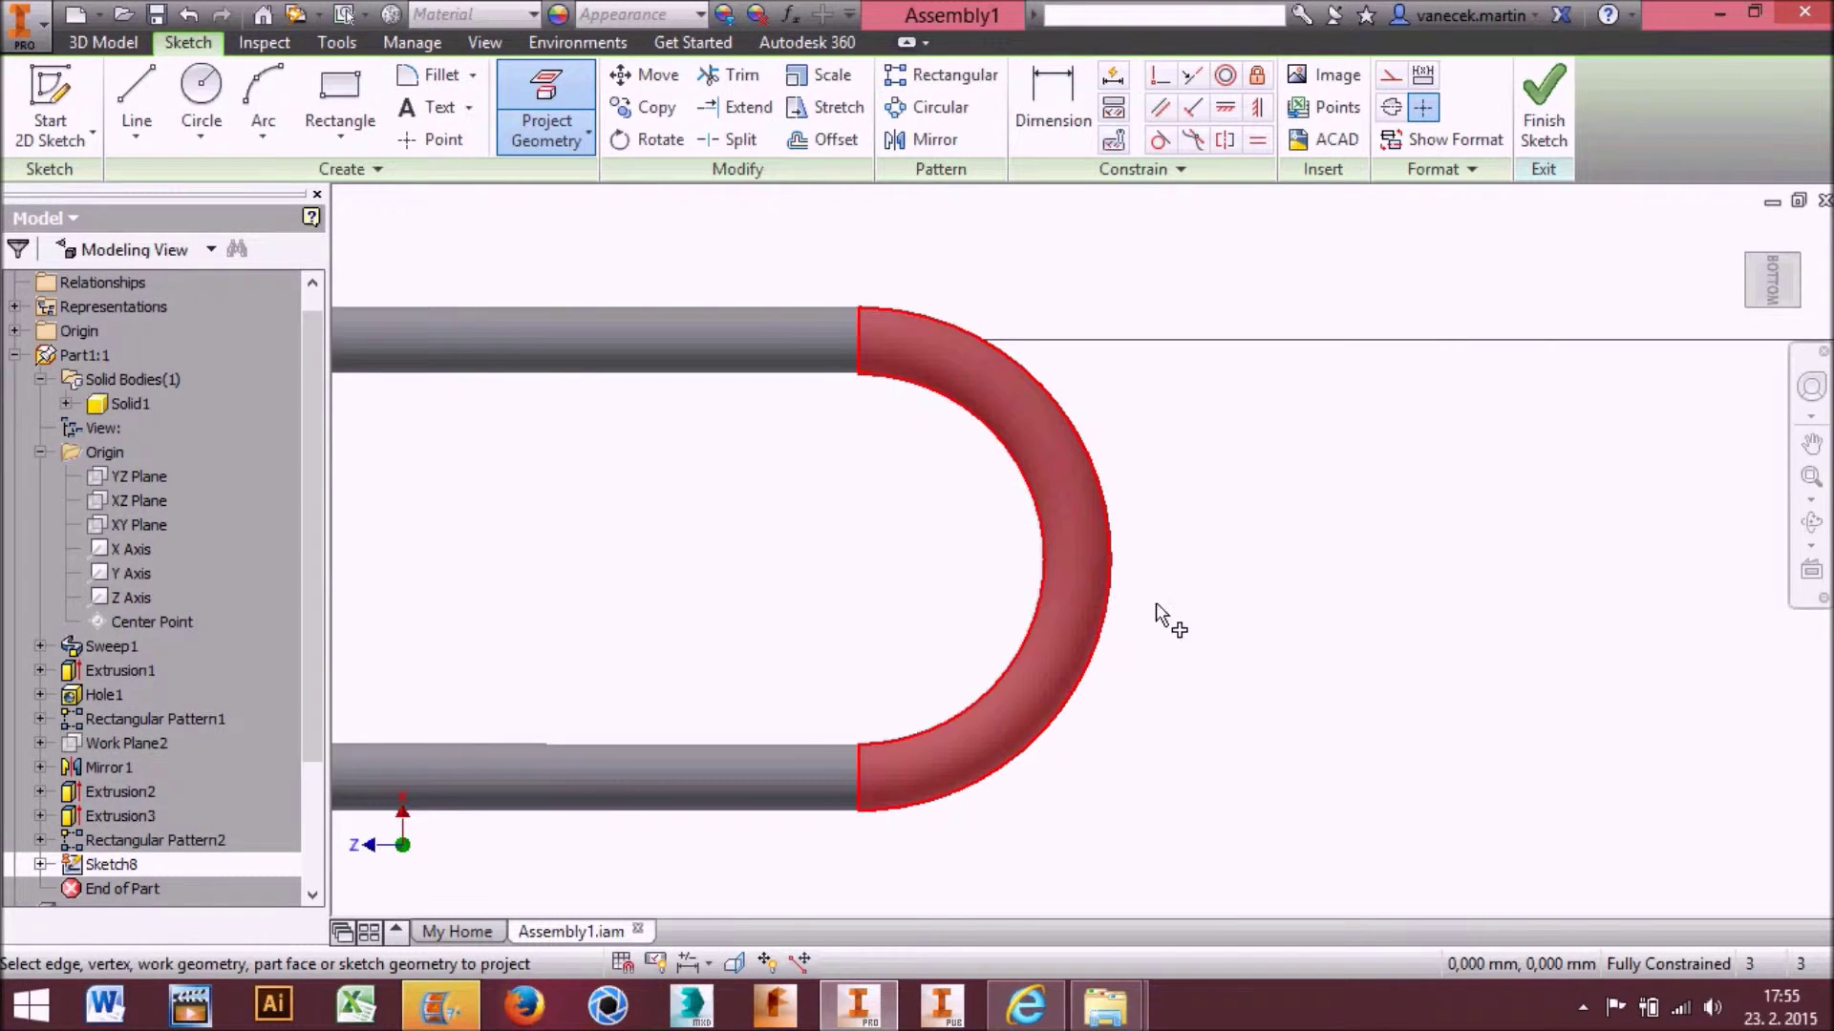
pyautogui.press('F7')
# Draw an 18 mm diameter circle just beyond the rounded bar end, level with the bend's centre
pyautogui.press('c')
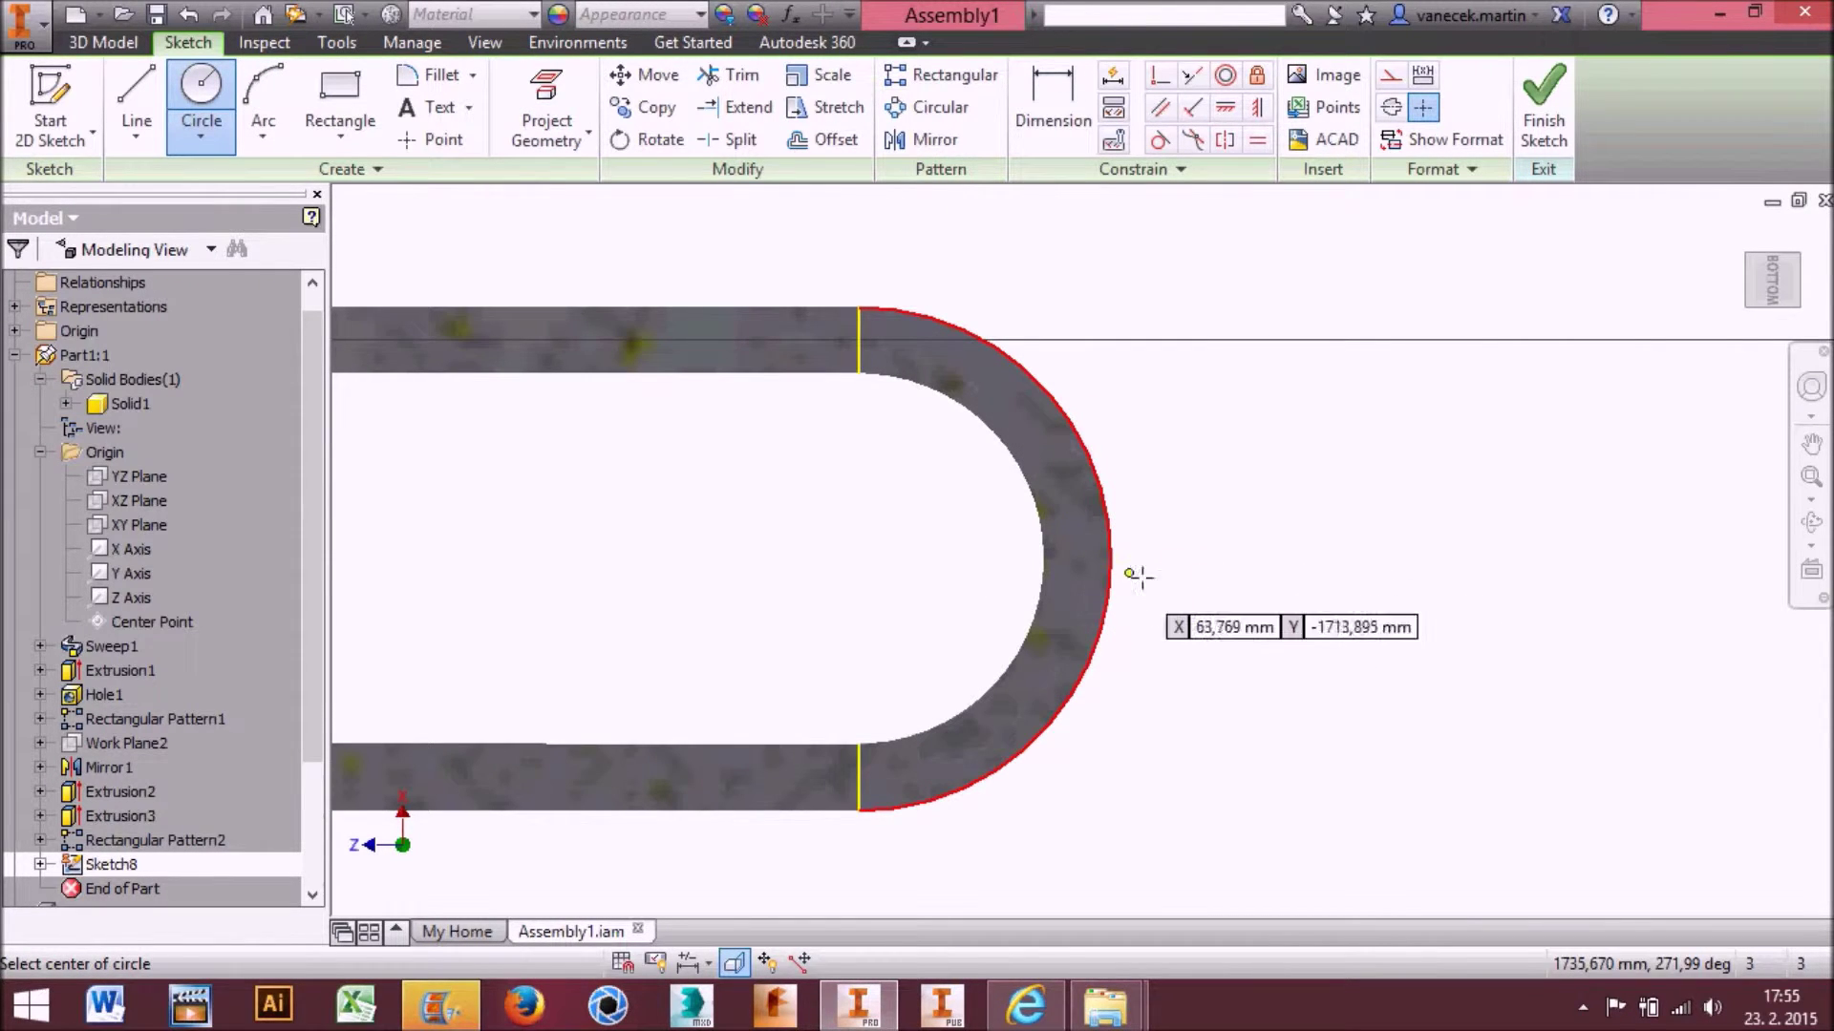
pyautogui.click(1198, 558)
pyautogui.write('18')
pyautogui.press('Return')
# Dimension the circle's horizontal distance from the start of the bend as 118/2 and finish the sketch
pyautogui.click(1051, 100)
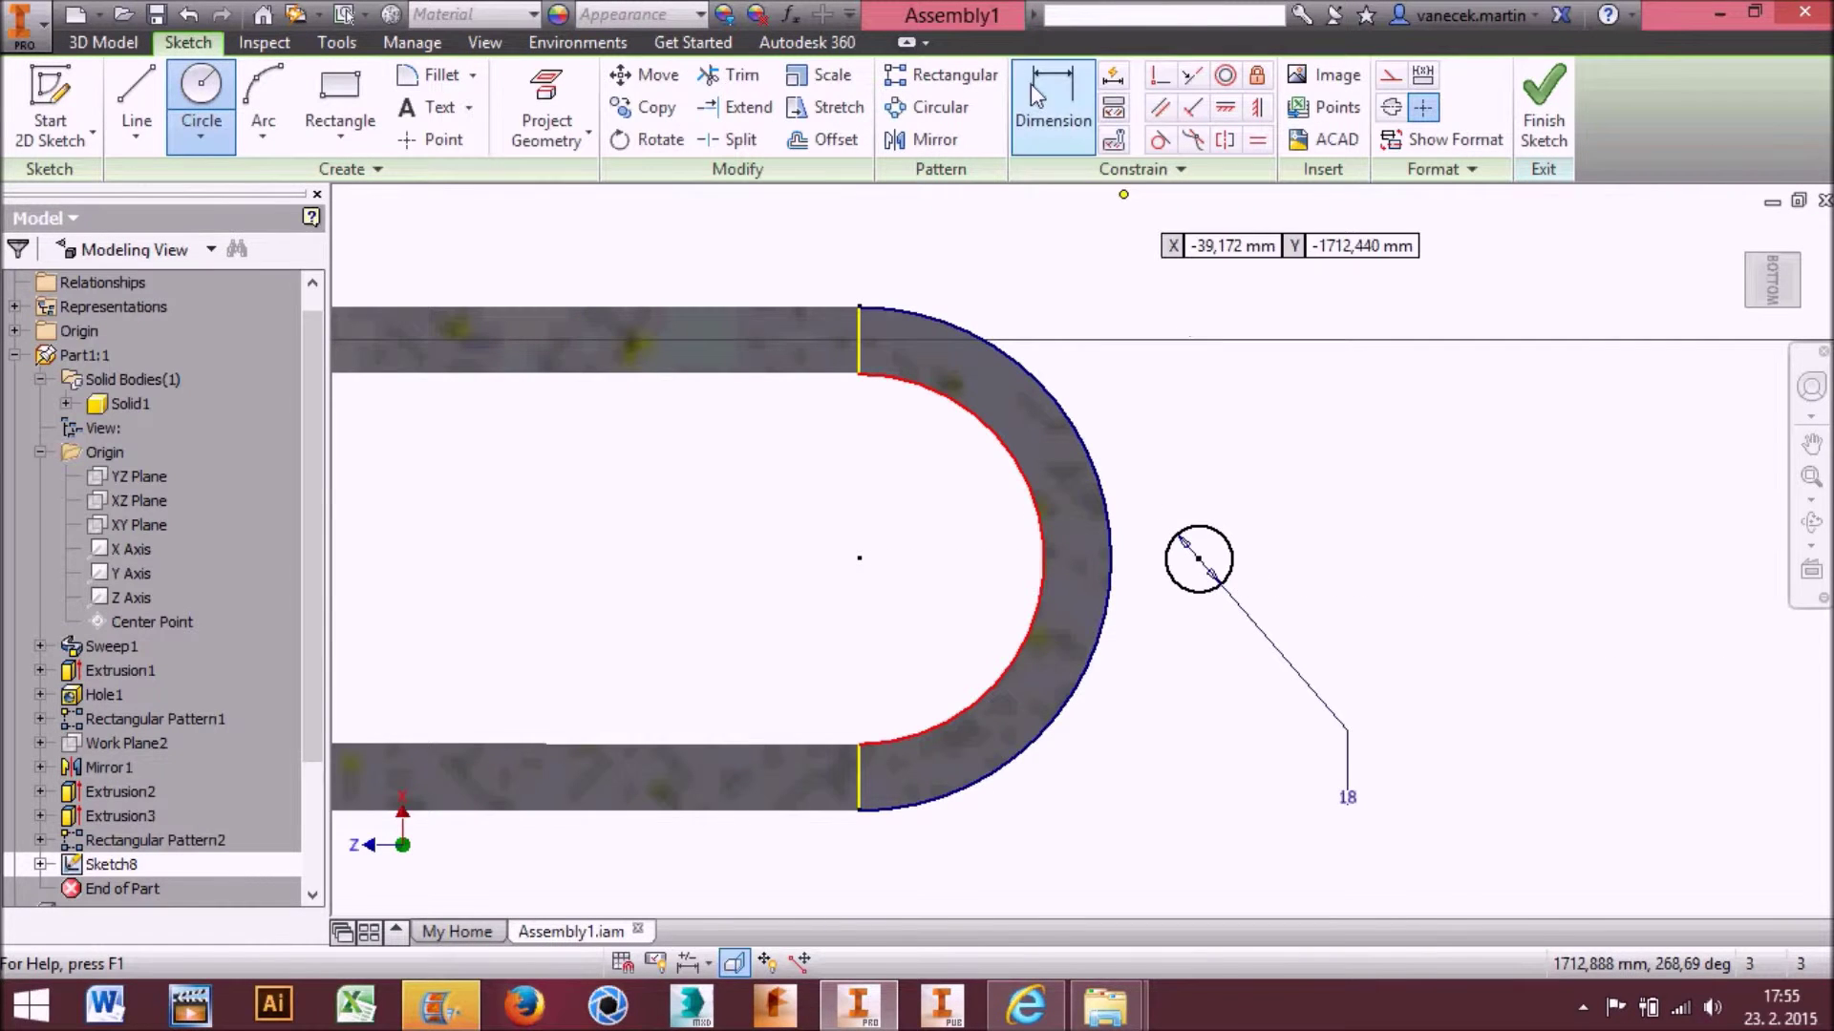
pyautogui.click(1053, 871)
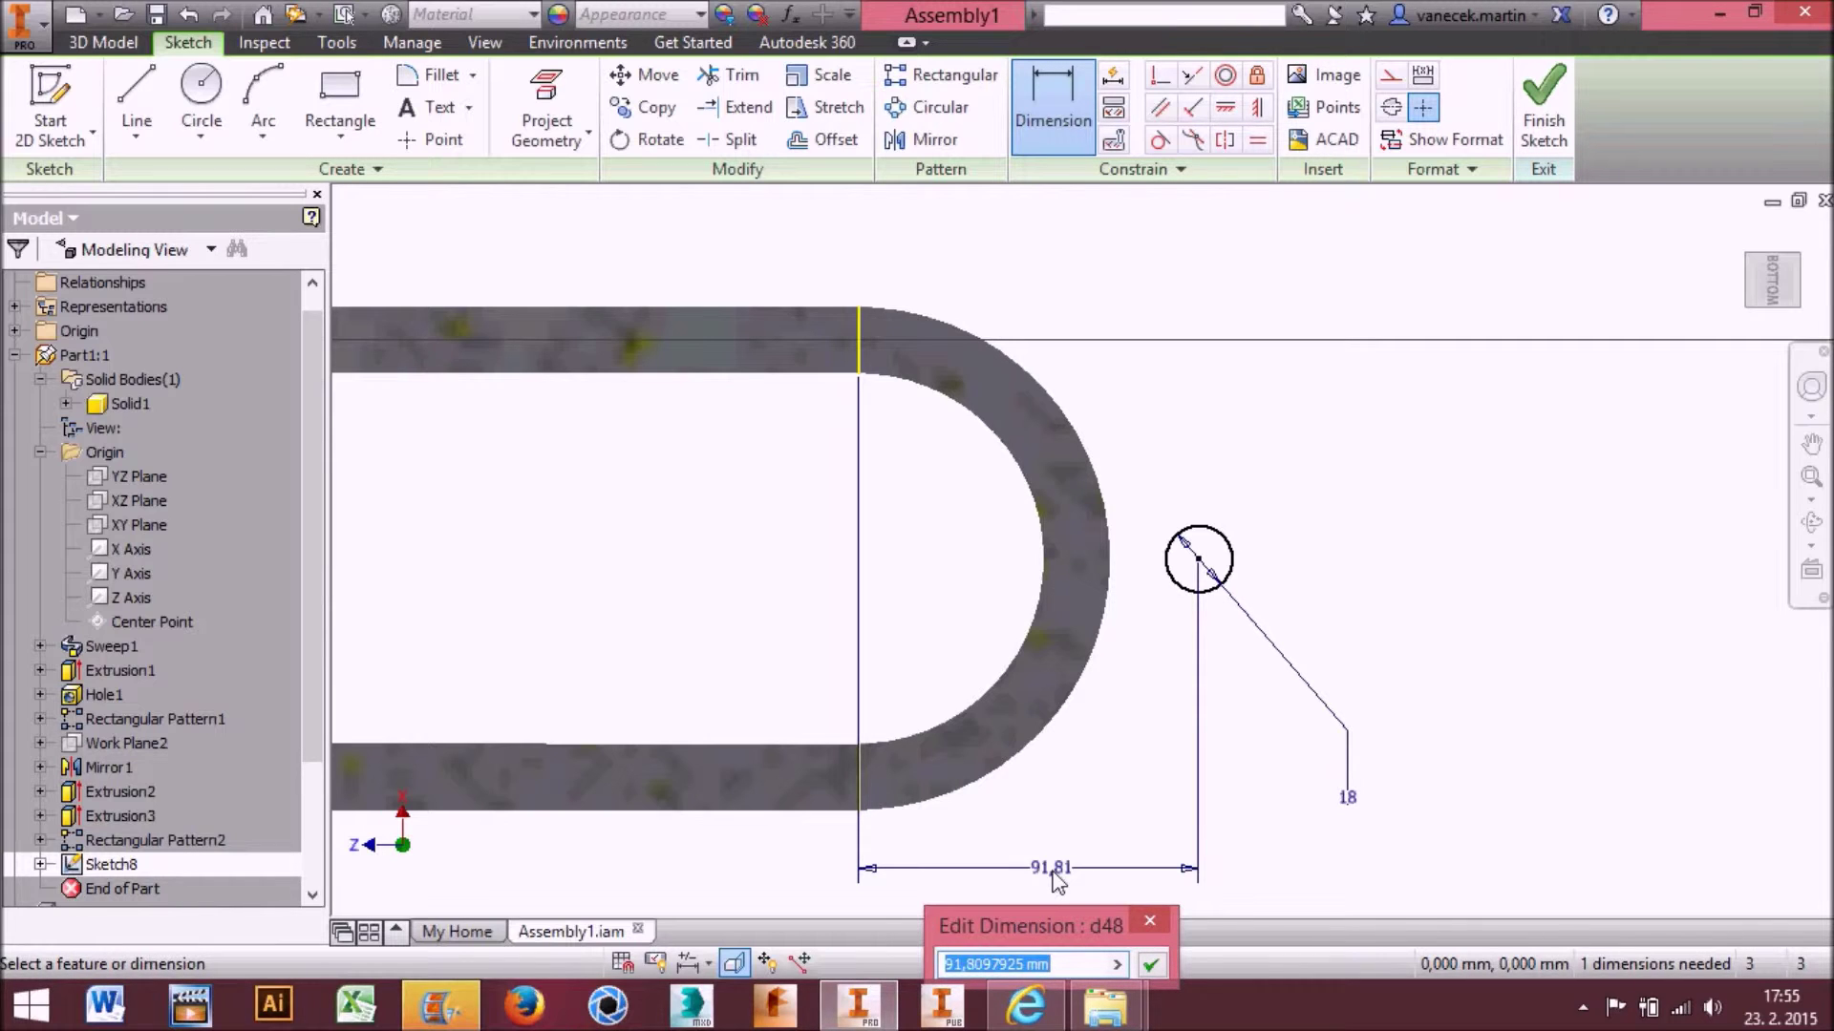
pyautogui.write('59')
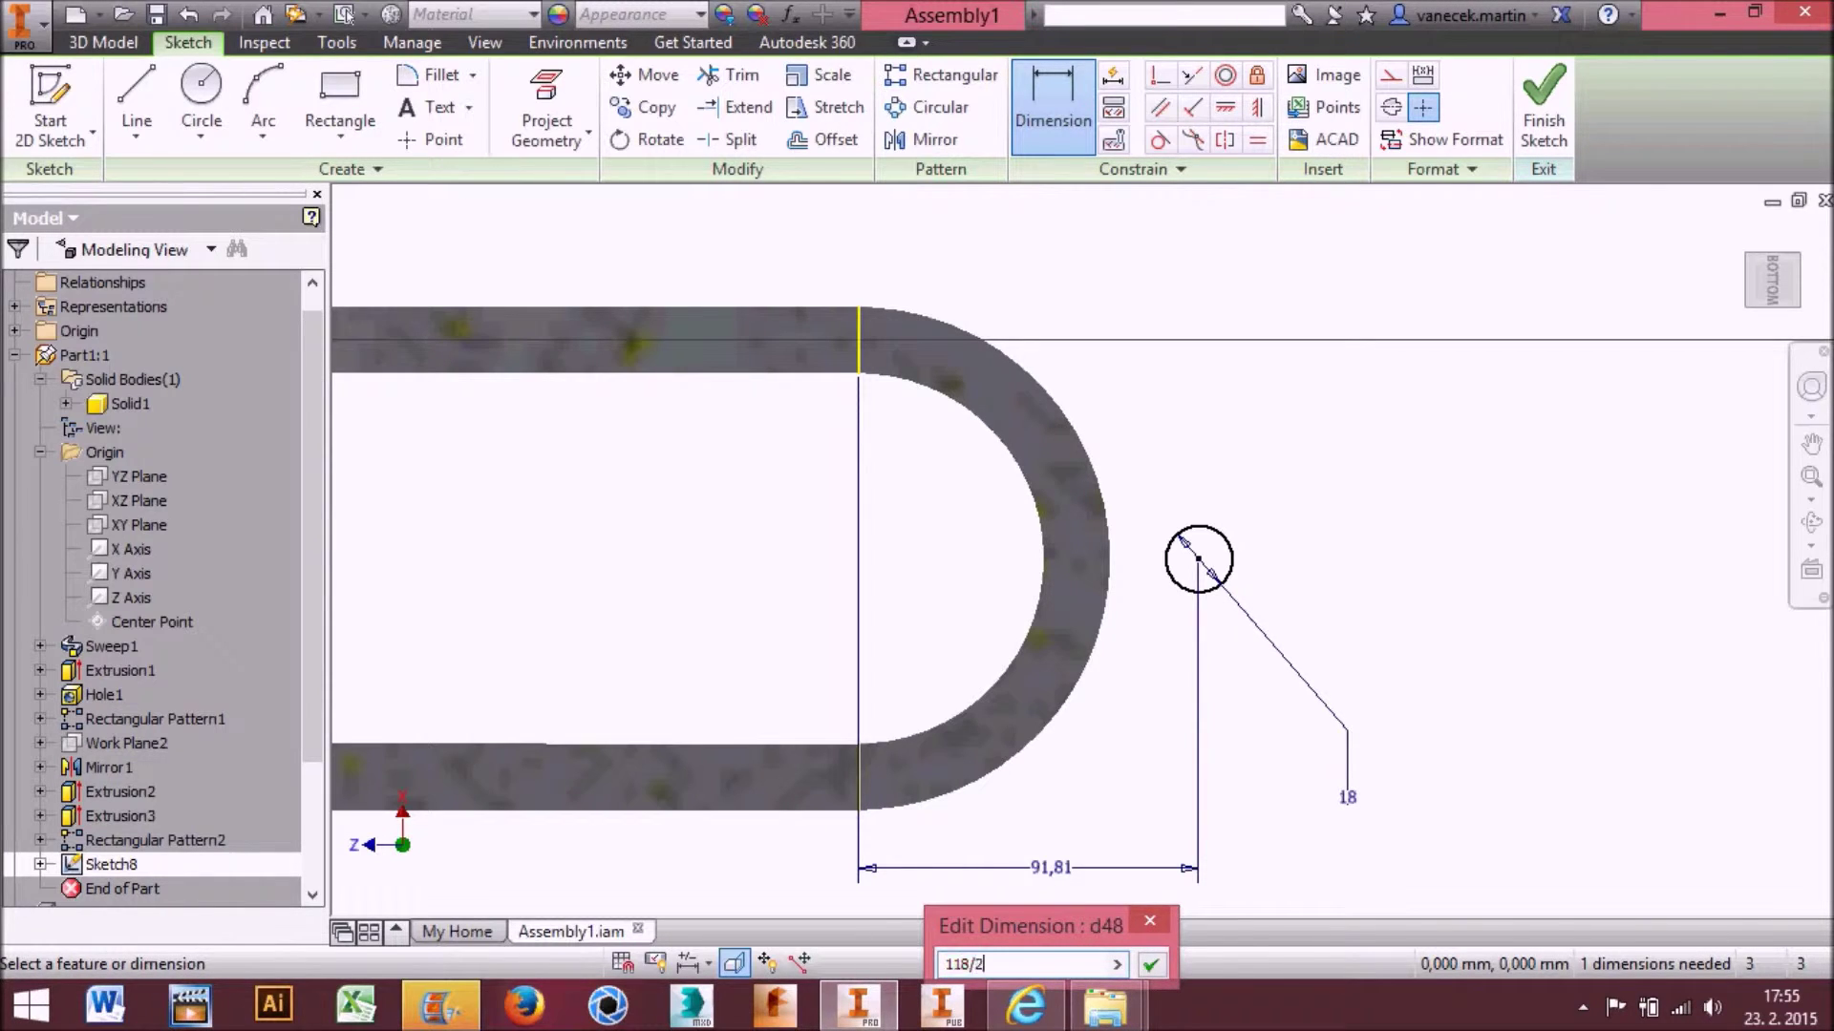
pyautogui.press('Return')
pyautogui.click(1541, 124)
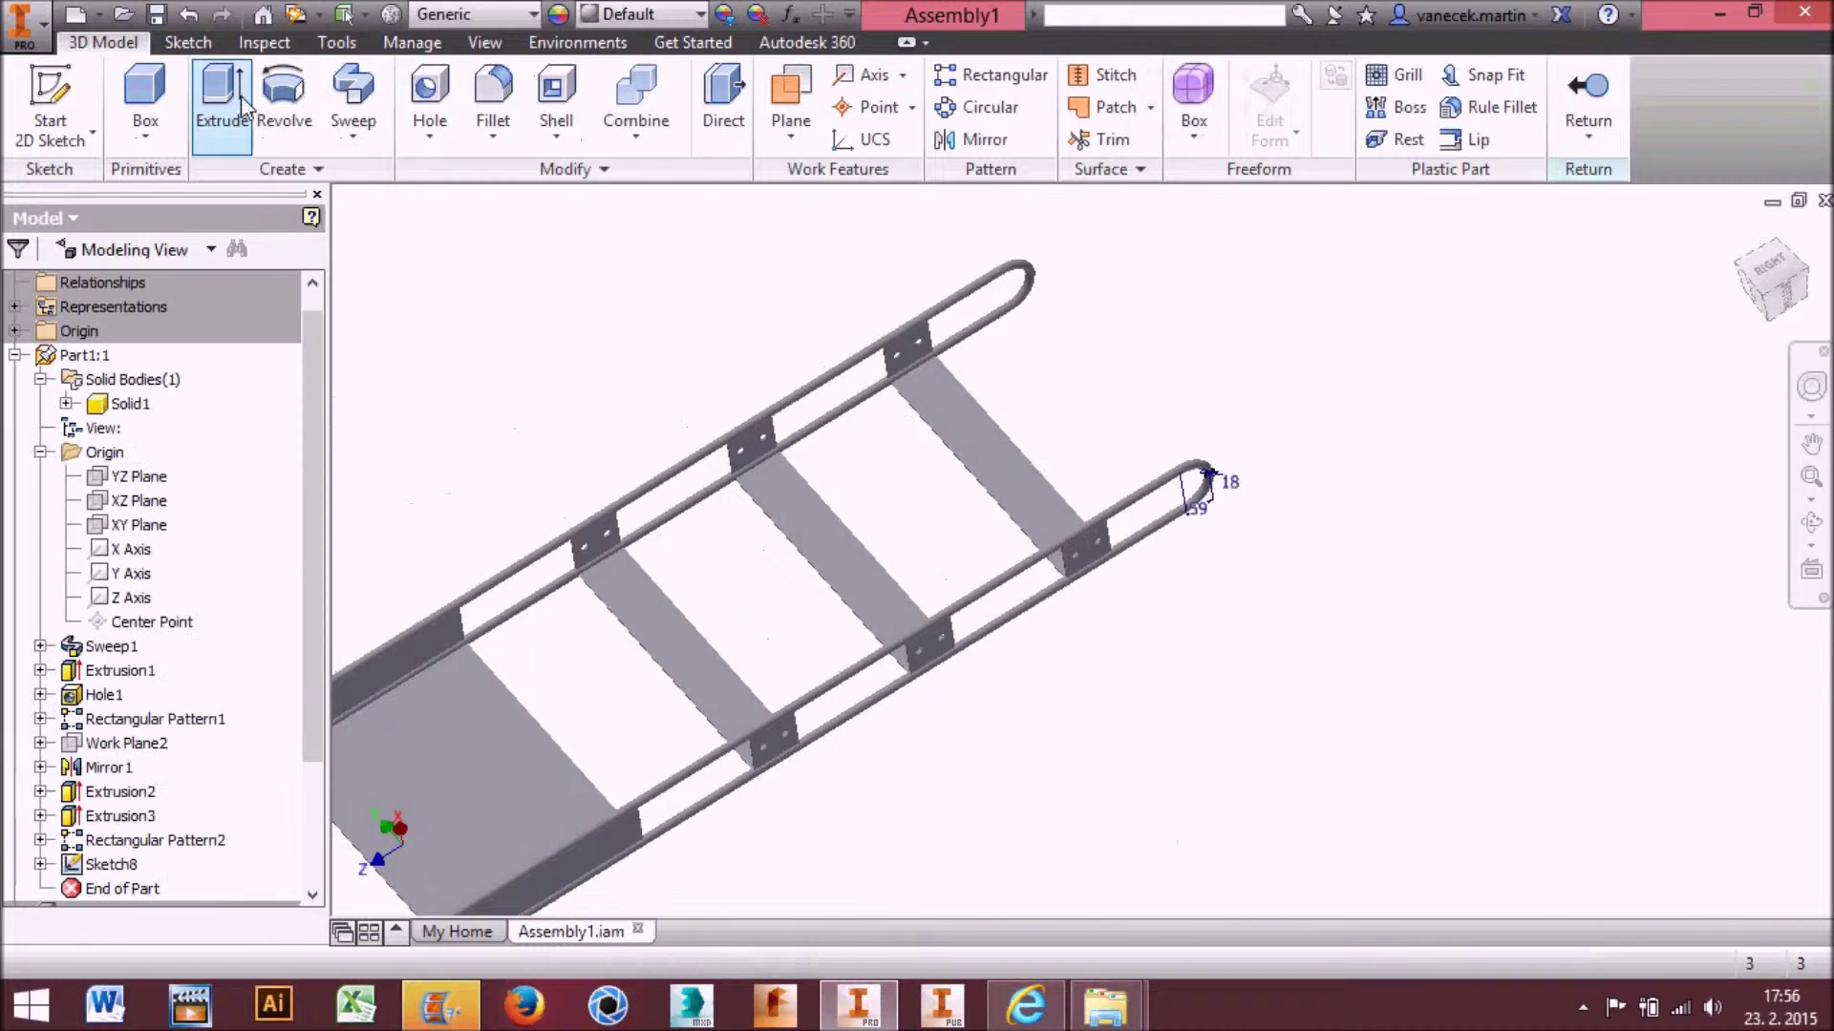
# Extrude the circle with the To Next extent to form a round crossbar between the rounded bar ends
pyautogui.click(221, 105)
pyautogui.click(506, 317)
pyautogui.click(468, 359)
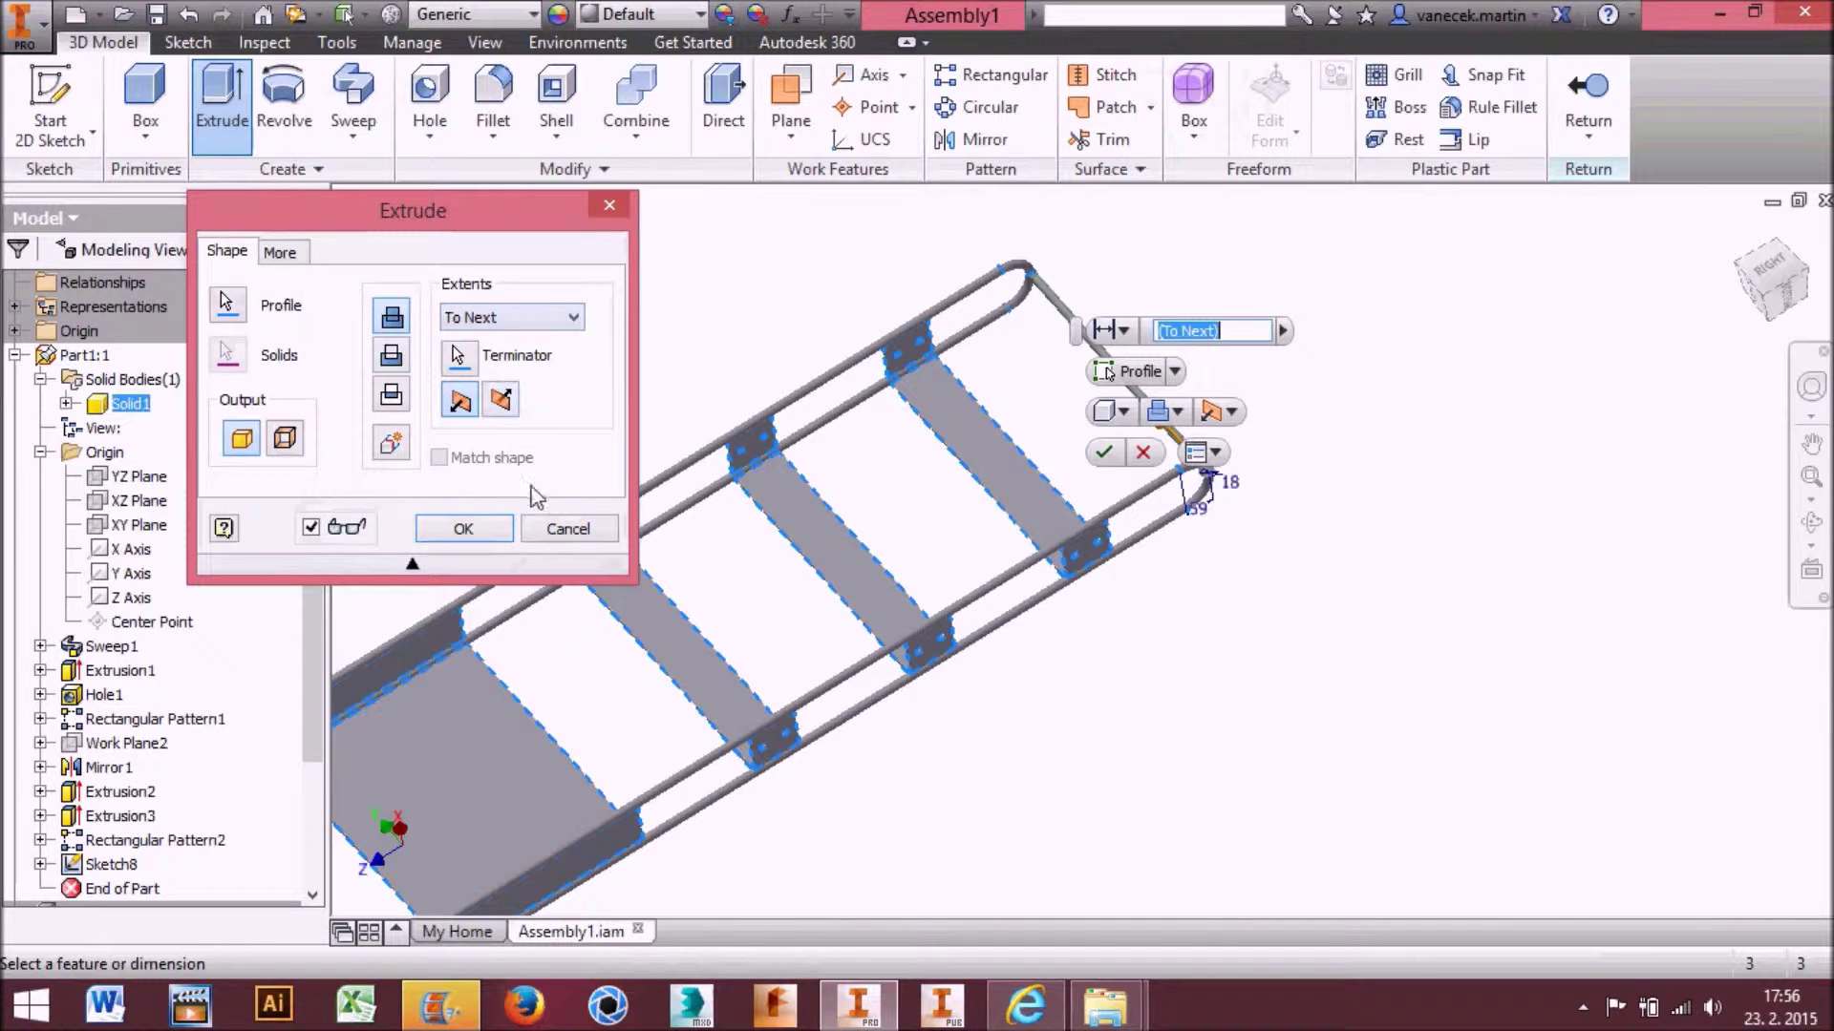
pyautogui.click(463, 528)
# Start another sketch on the part's XZ plane and project the geometry around the upper bar and first drilled plate
pyautogui.moveTo(1072, 474); pyautogui.dragTo(1211, 456, button='middle')
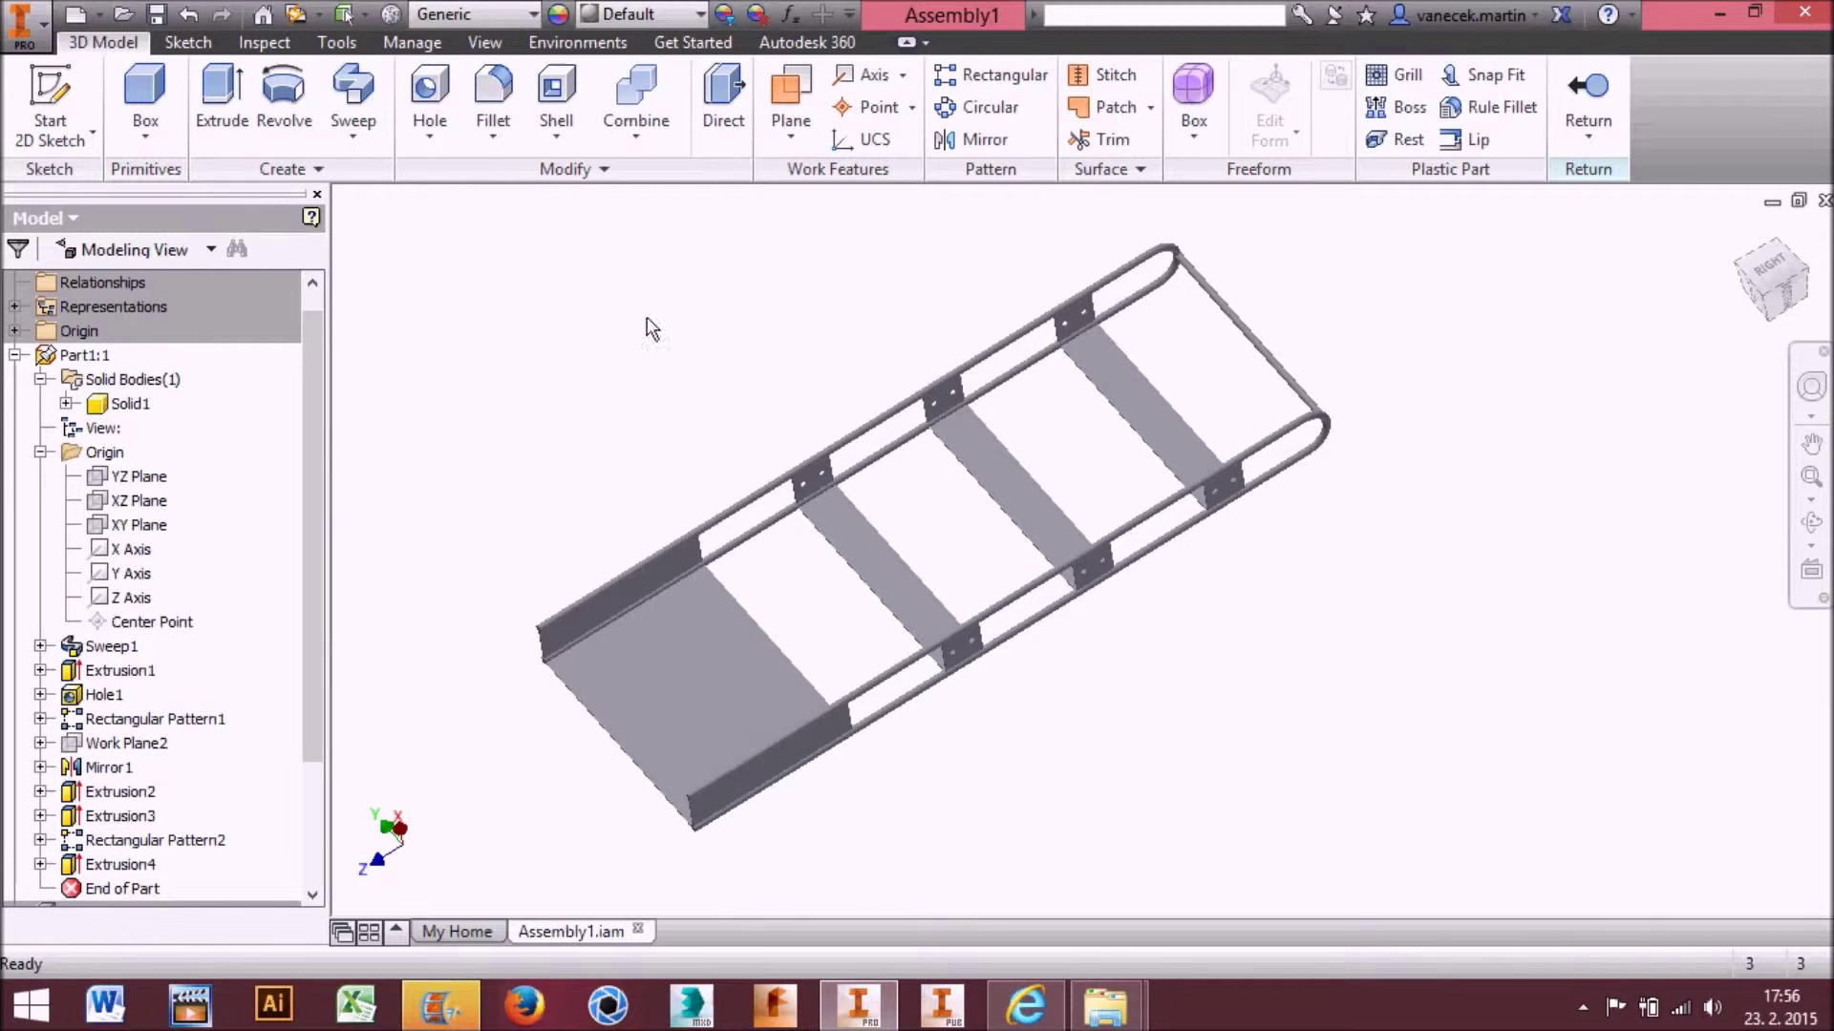
pyautogui.click(133, 501)
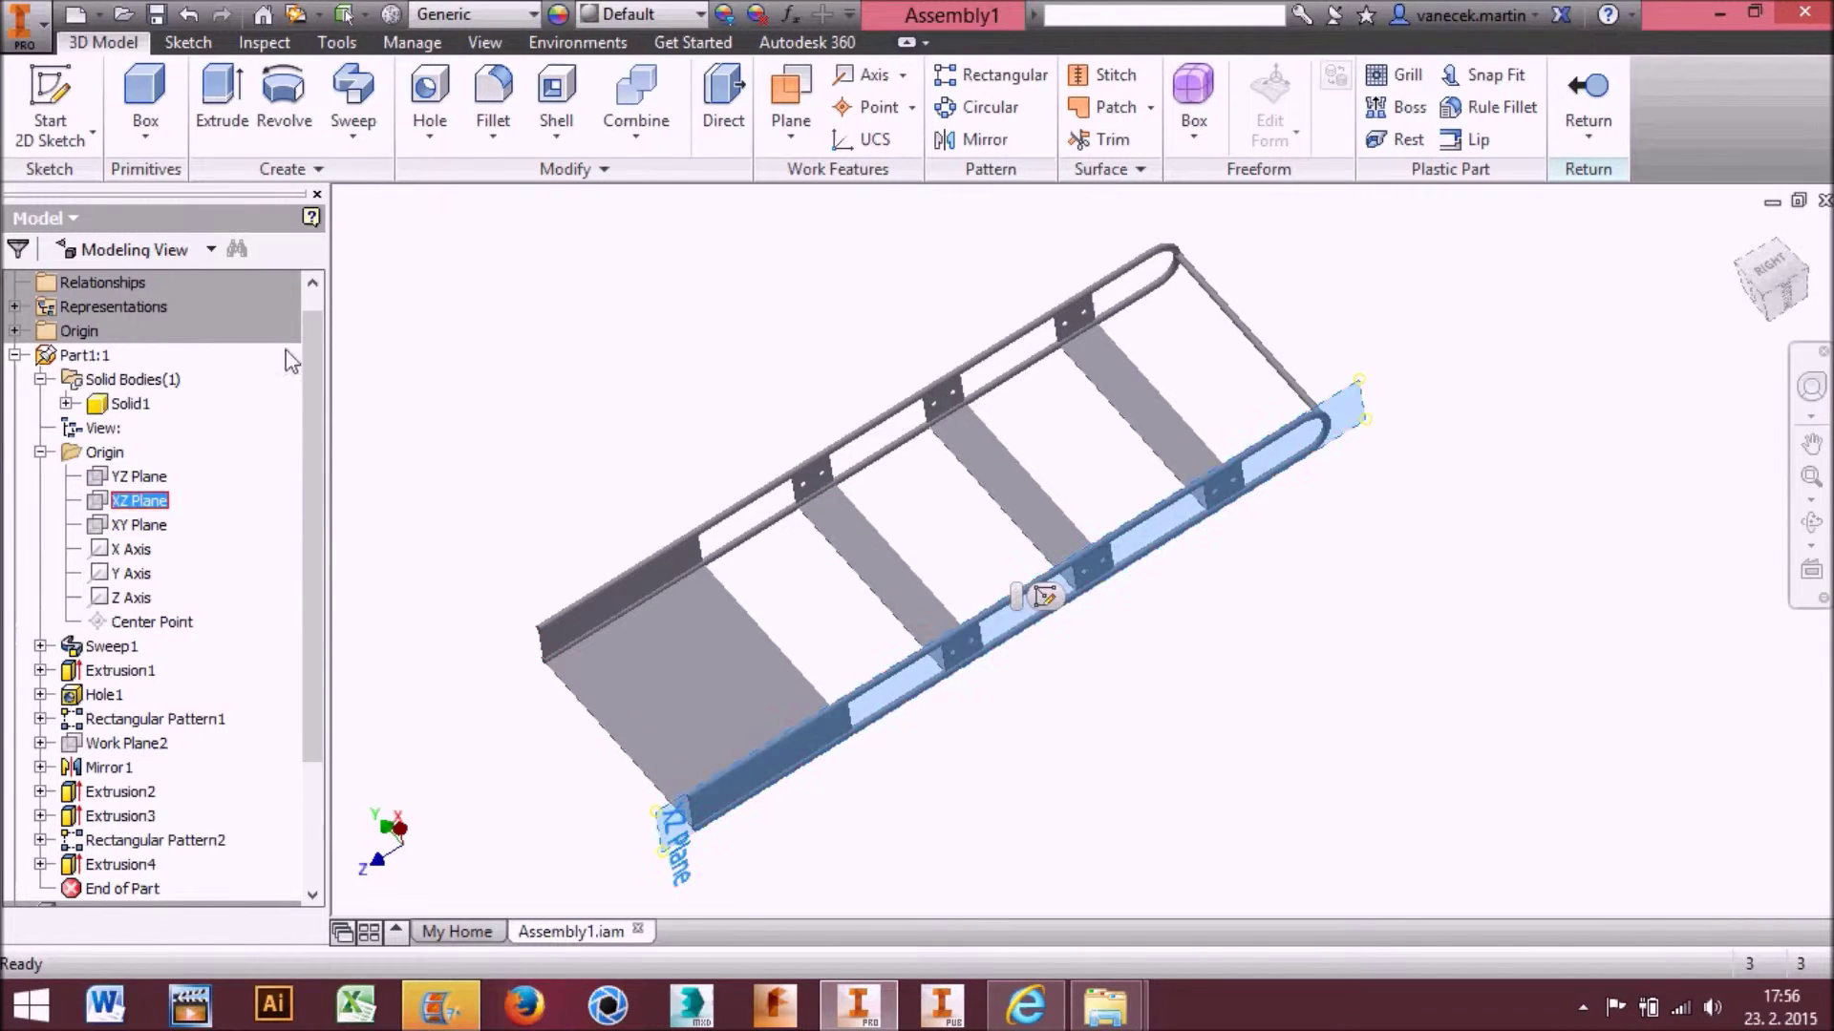
pyautogui.click(49, 105)
pyautogui.scroll(3, 589, 462)
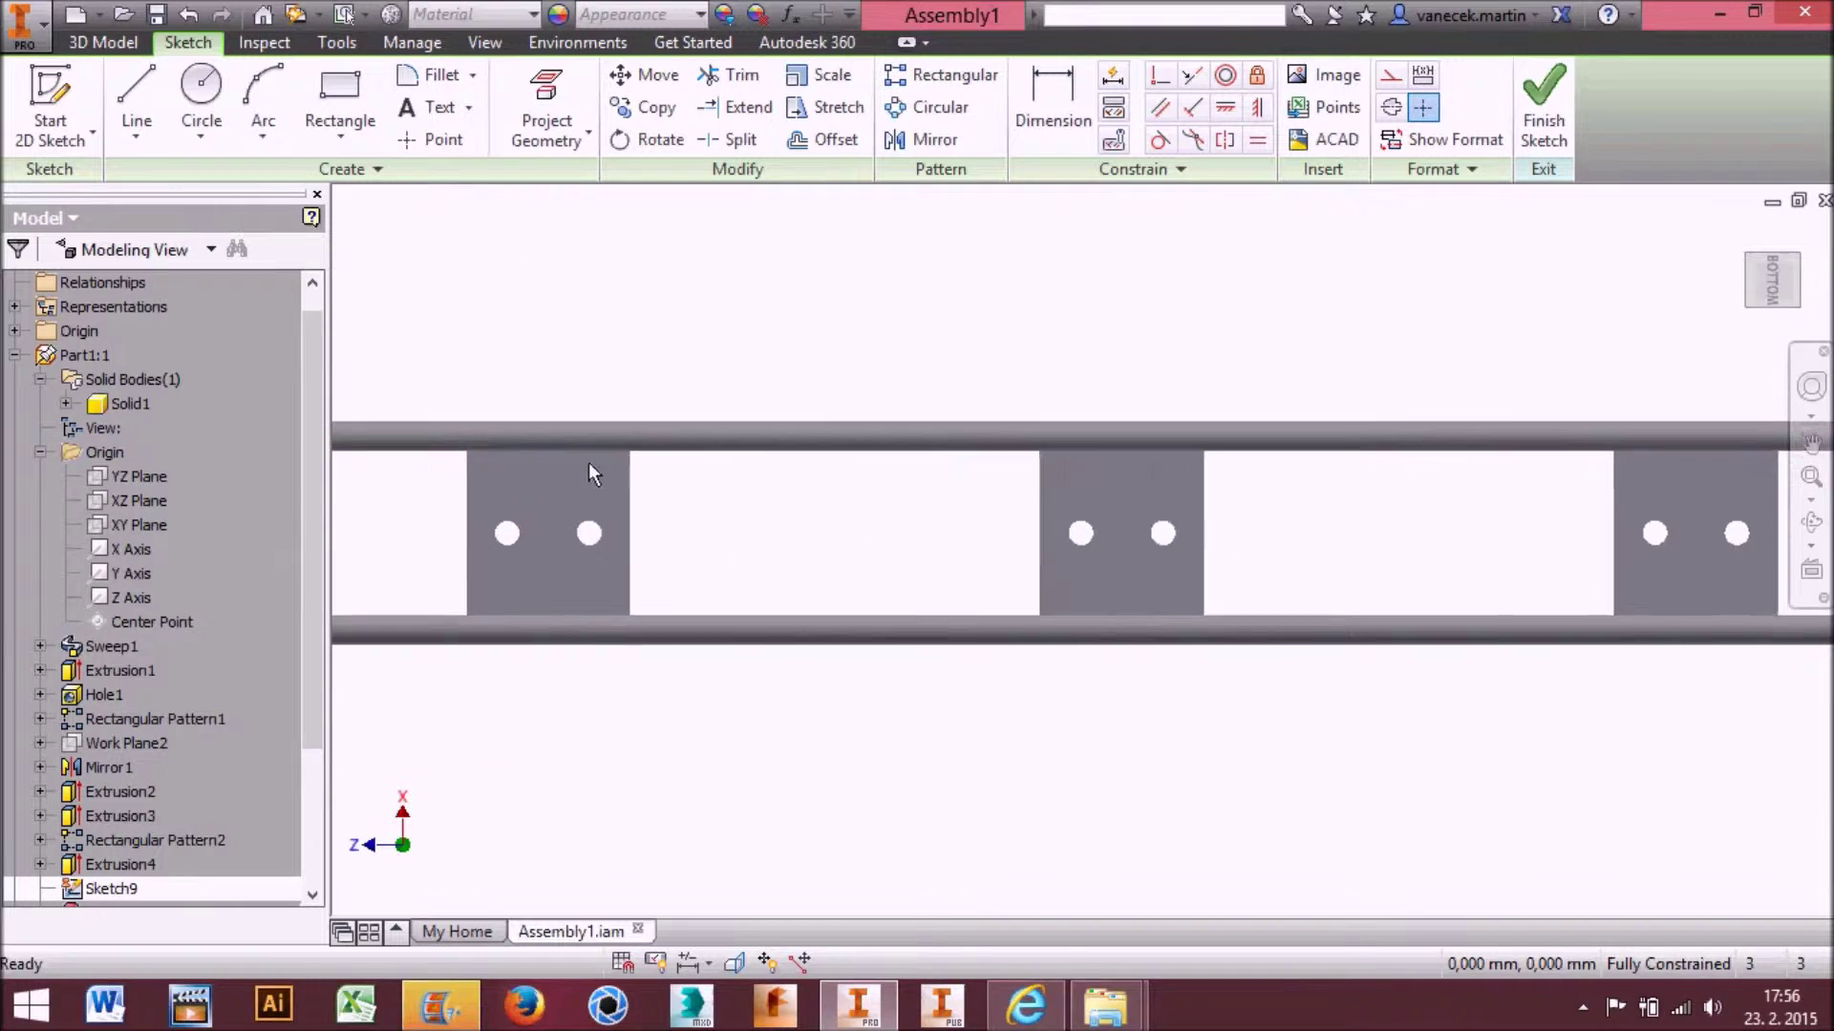
pyautogui.click(547, 105)
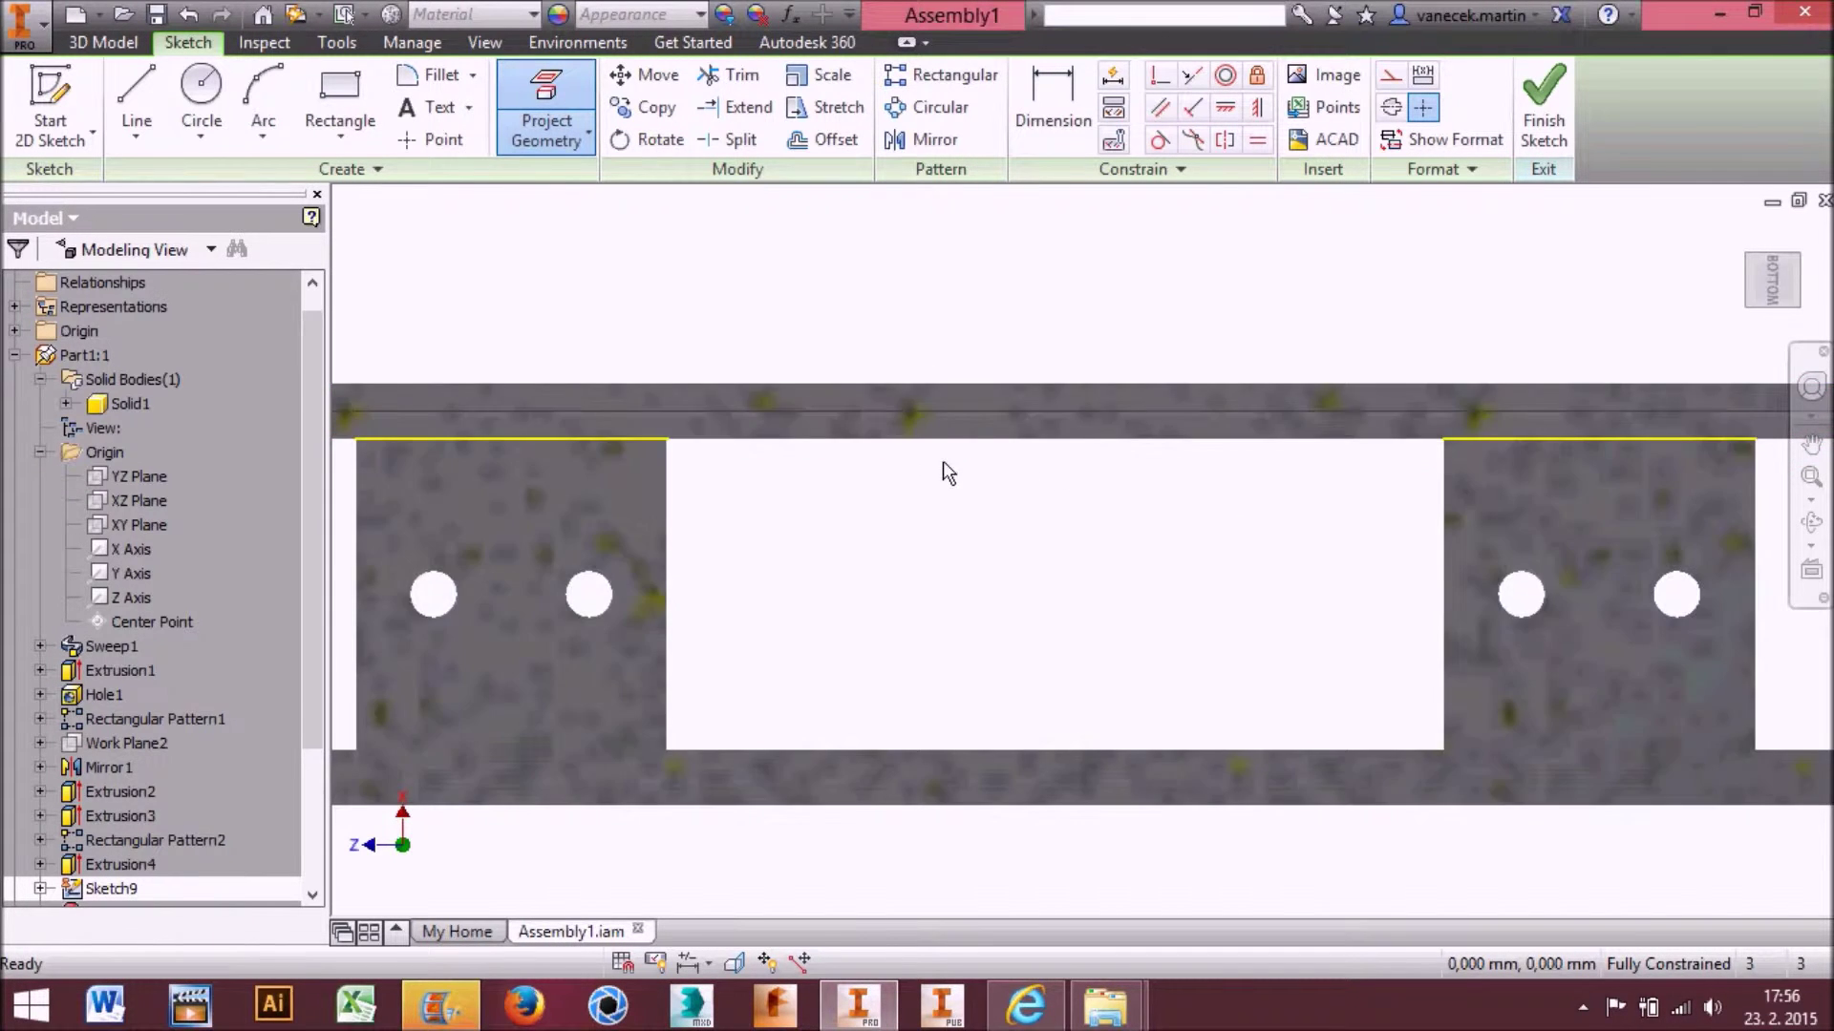
pyautogui.scroll(4, 741, 489)
pyautogui.click(853, 423)
pyautogui.click(585, 248)
# Draw an 18 mm diameter circle on the upper bar's centreline, in line with the drilled plate's edge nearest the bend
pyautogui.click(201, 99)
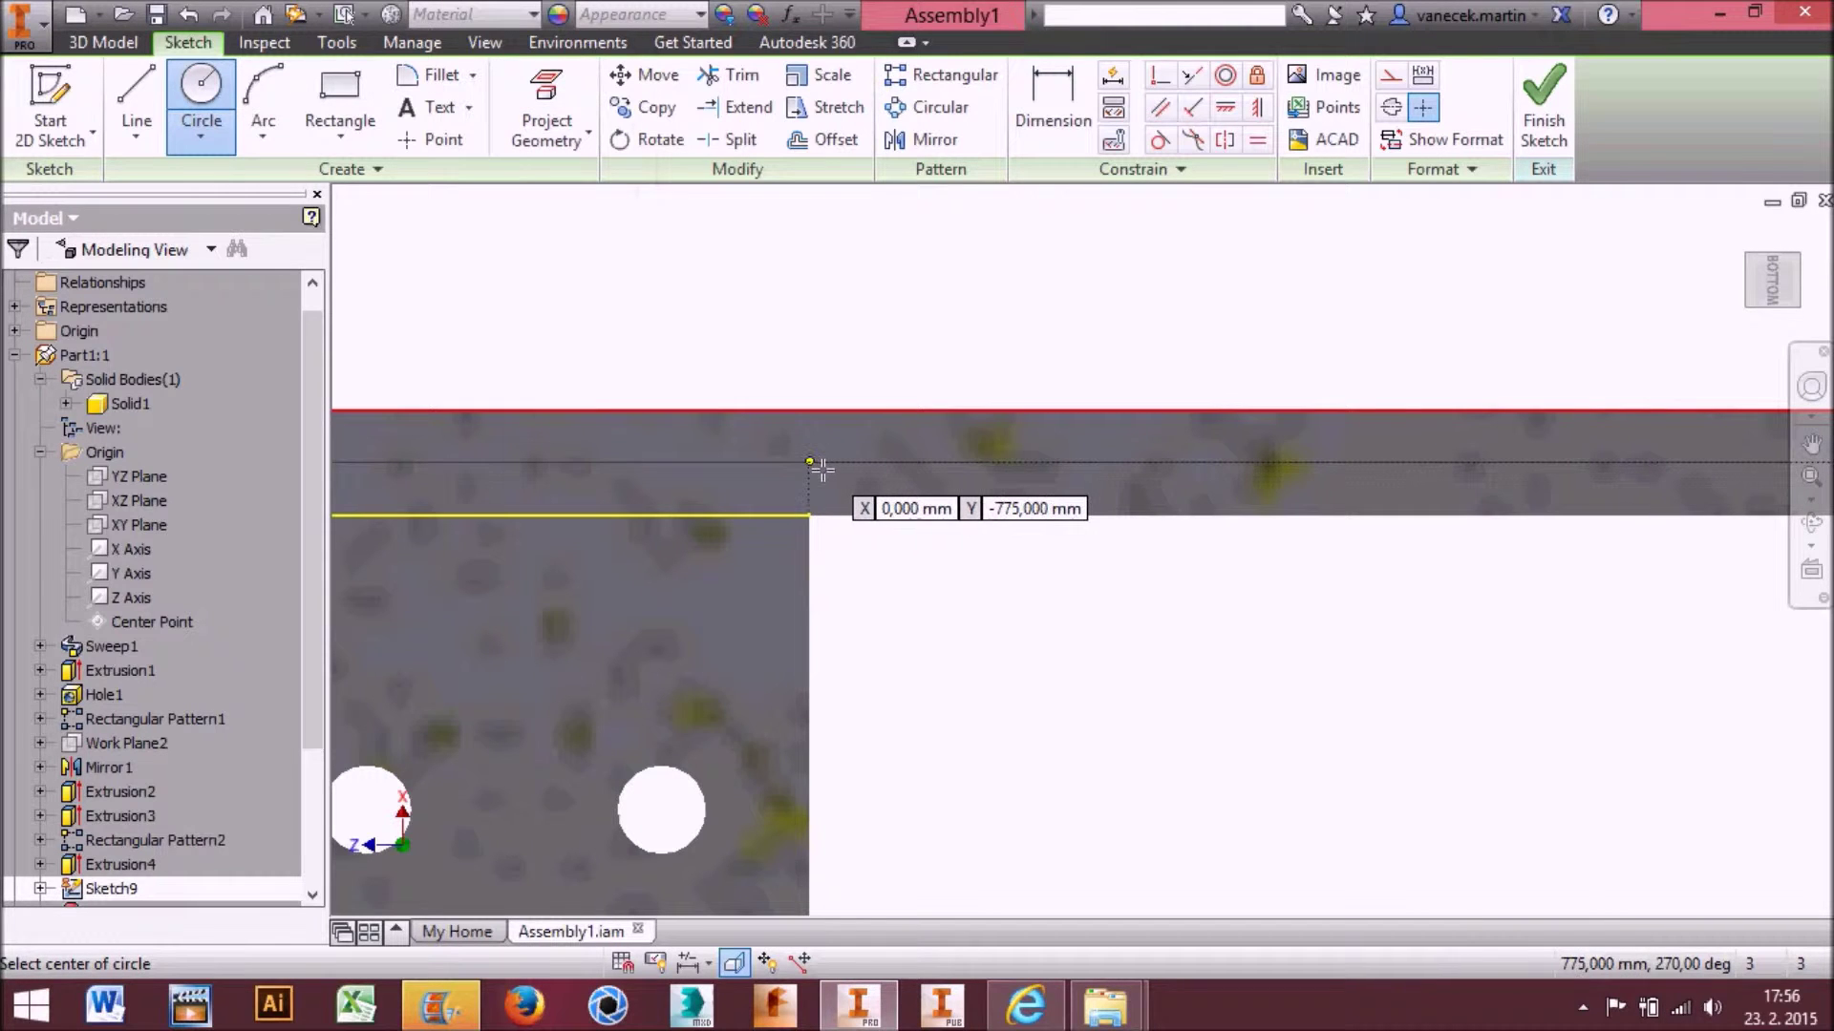
pyautogui.click(812, 464)
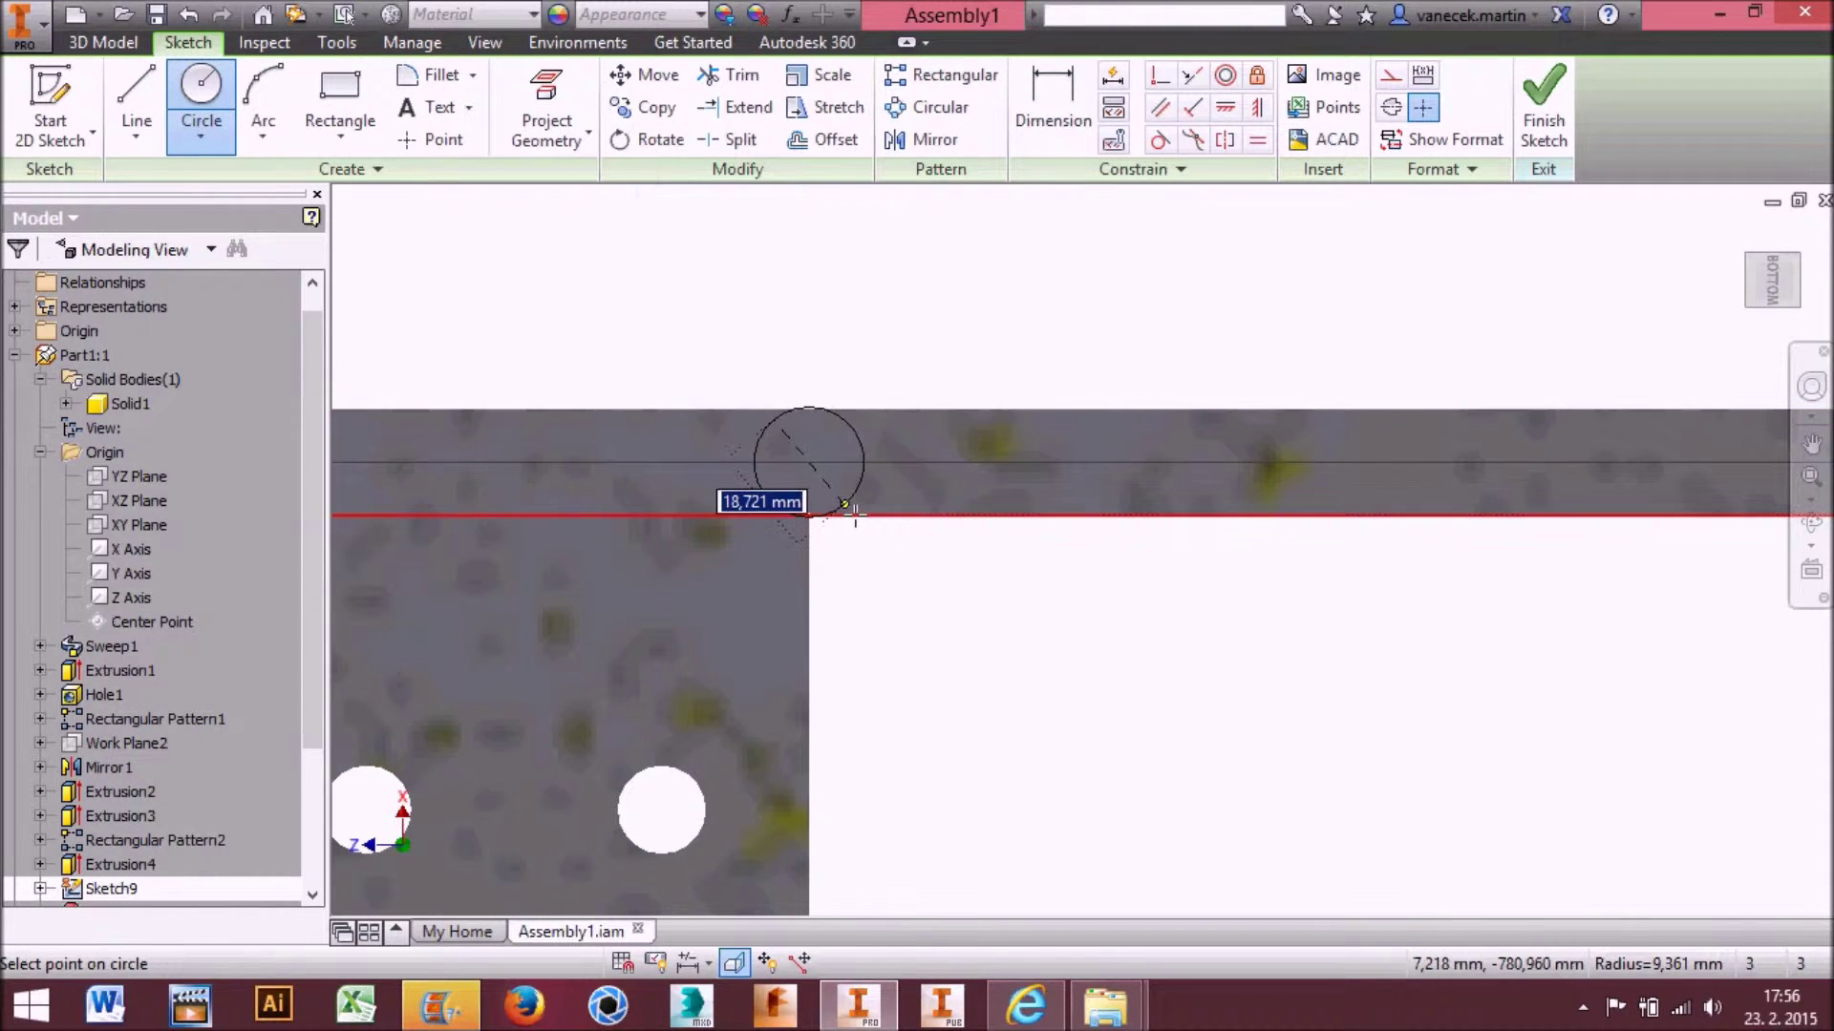
pyautogui.write('18')
pyautogui.press('Return')
# Dimension the circle's centre from the plate's far edge as 100-9 and finish the sketch
pyautogui.scroll(-2, 848, 504)
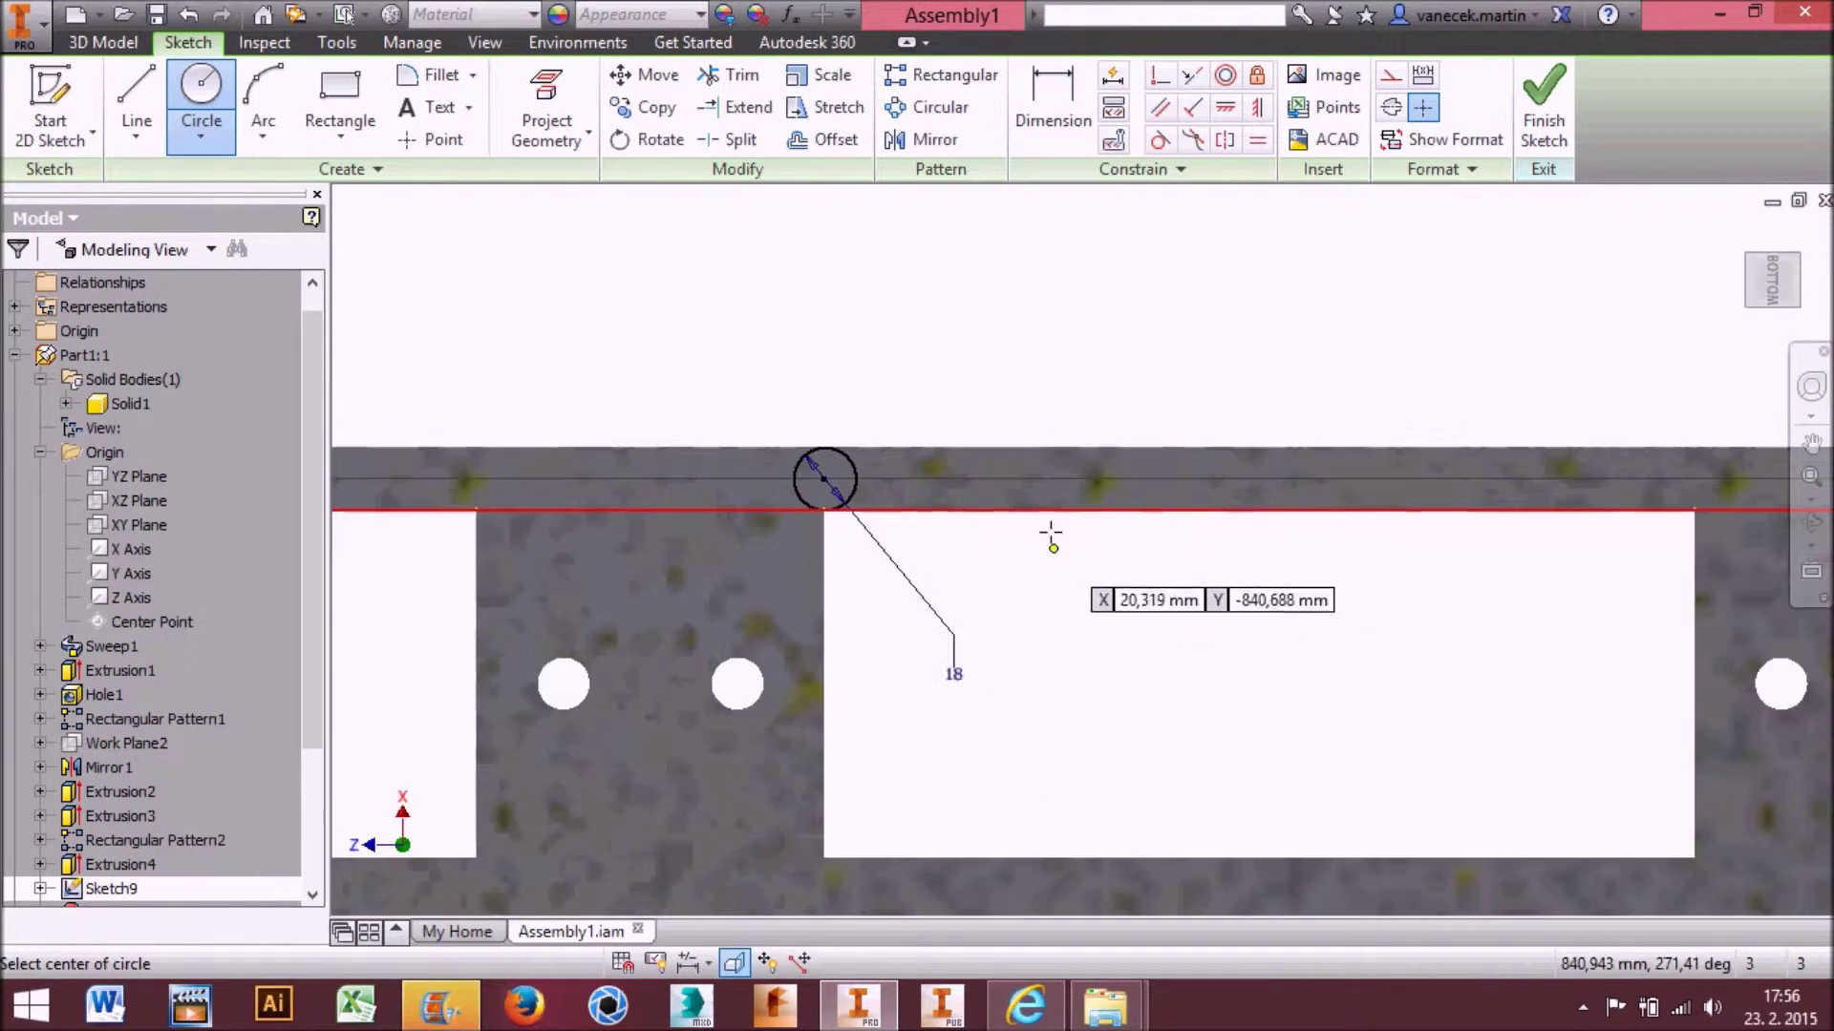
pyautogui.click(1039, 113)
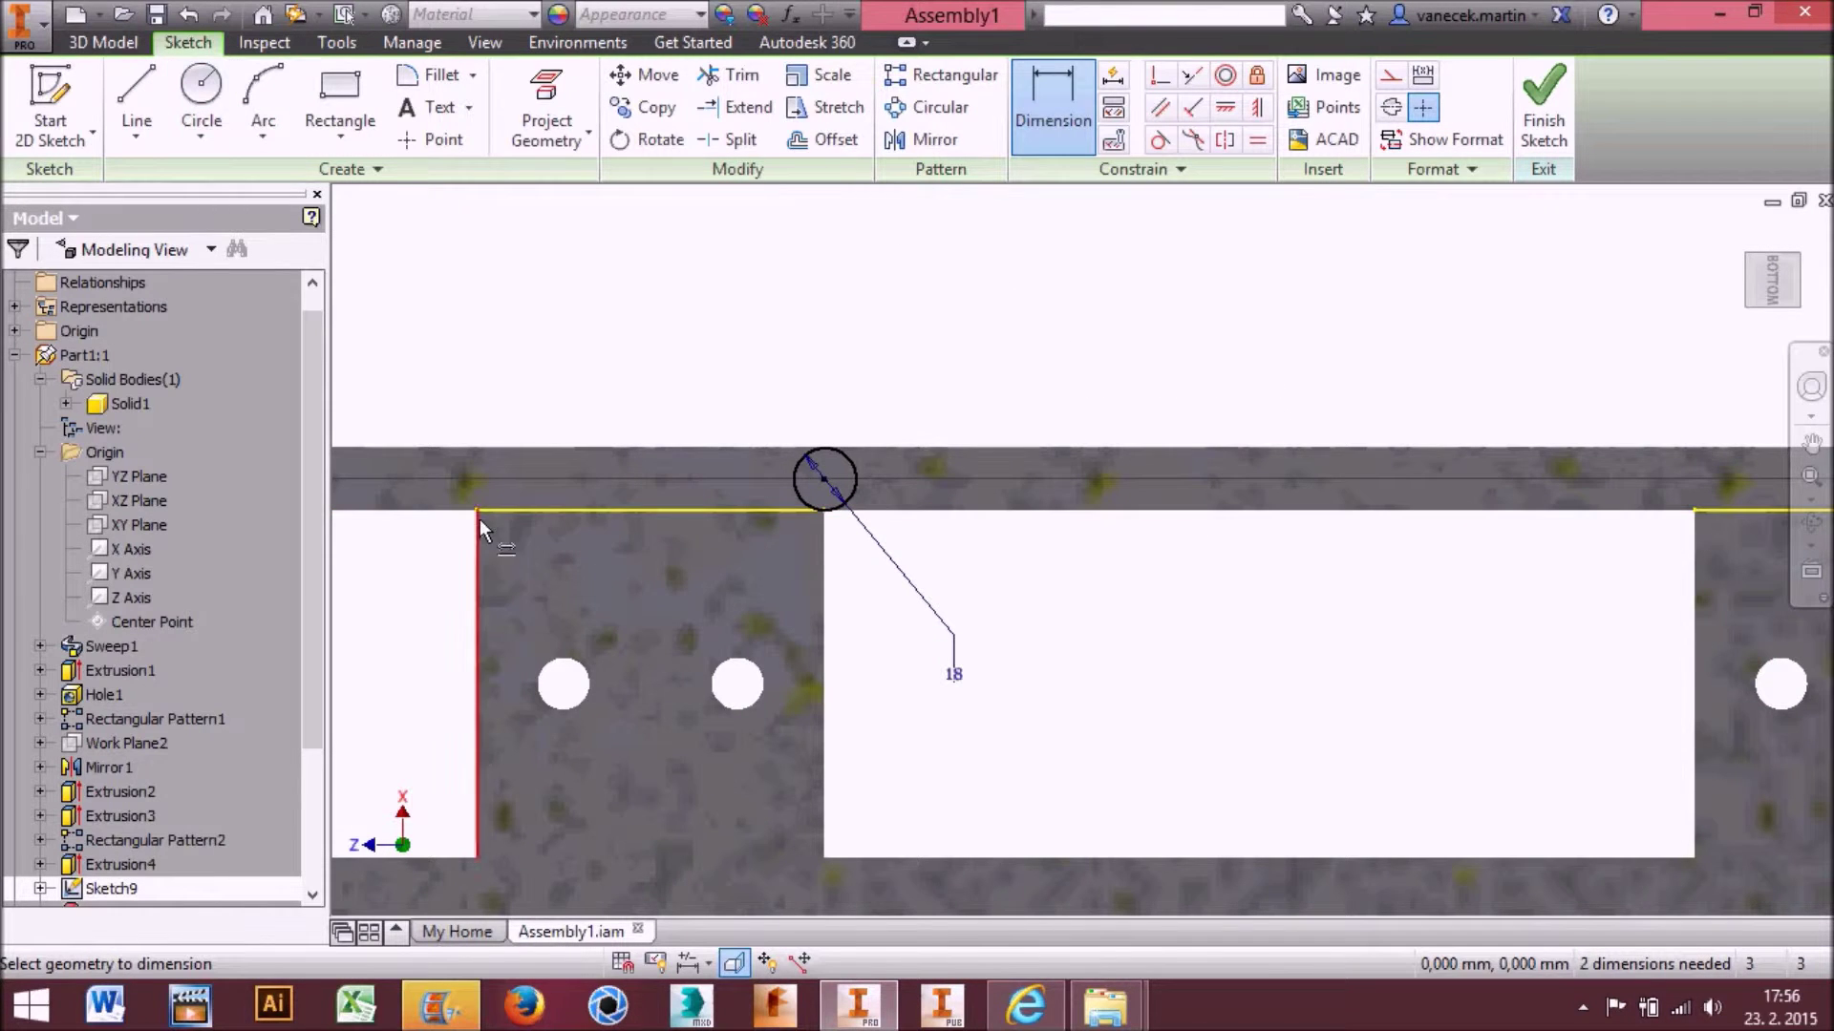
pyautogui.click(829, 479)
pyautogui.click(841, 381)
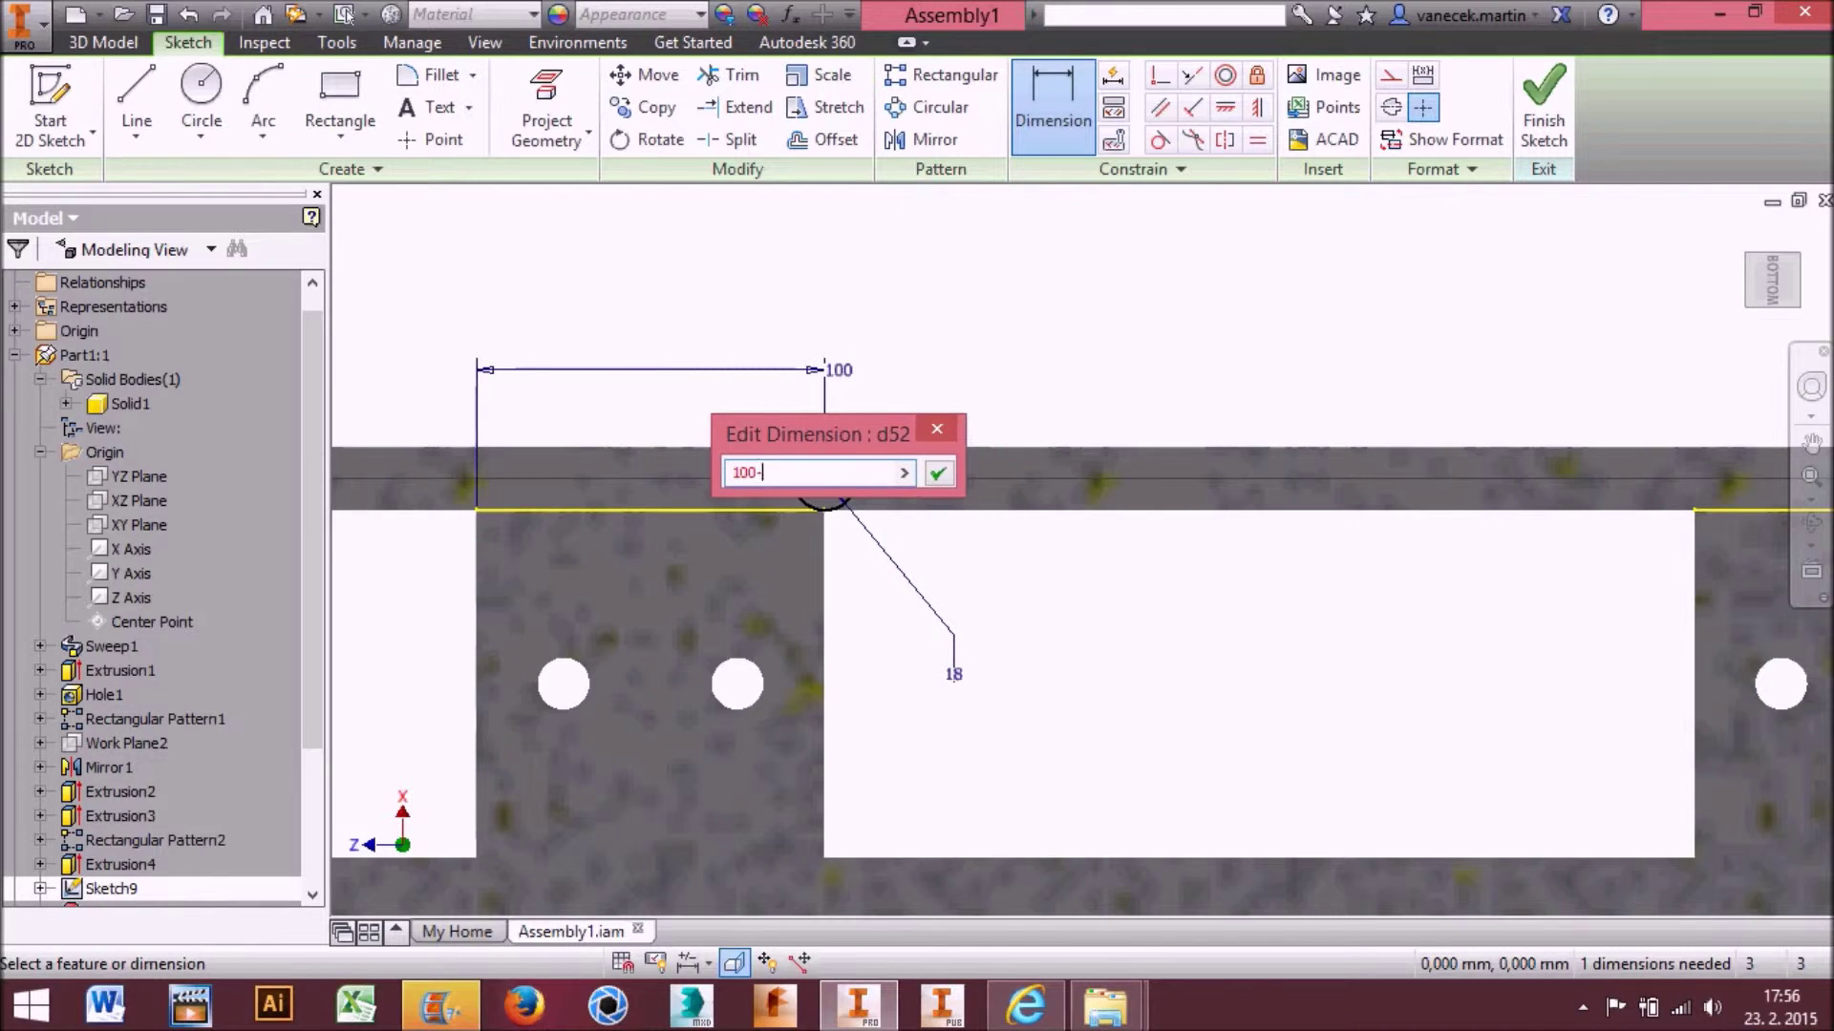
pyautogui.write('-9')
pyautogui.press('Return')
pyautogui.click(1544, 105)
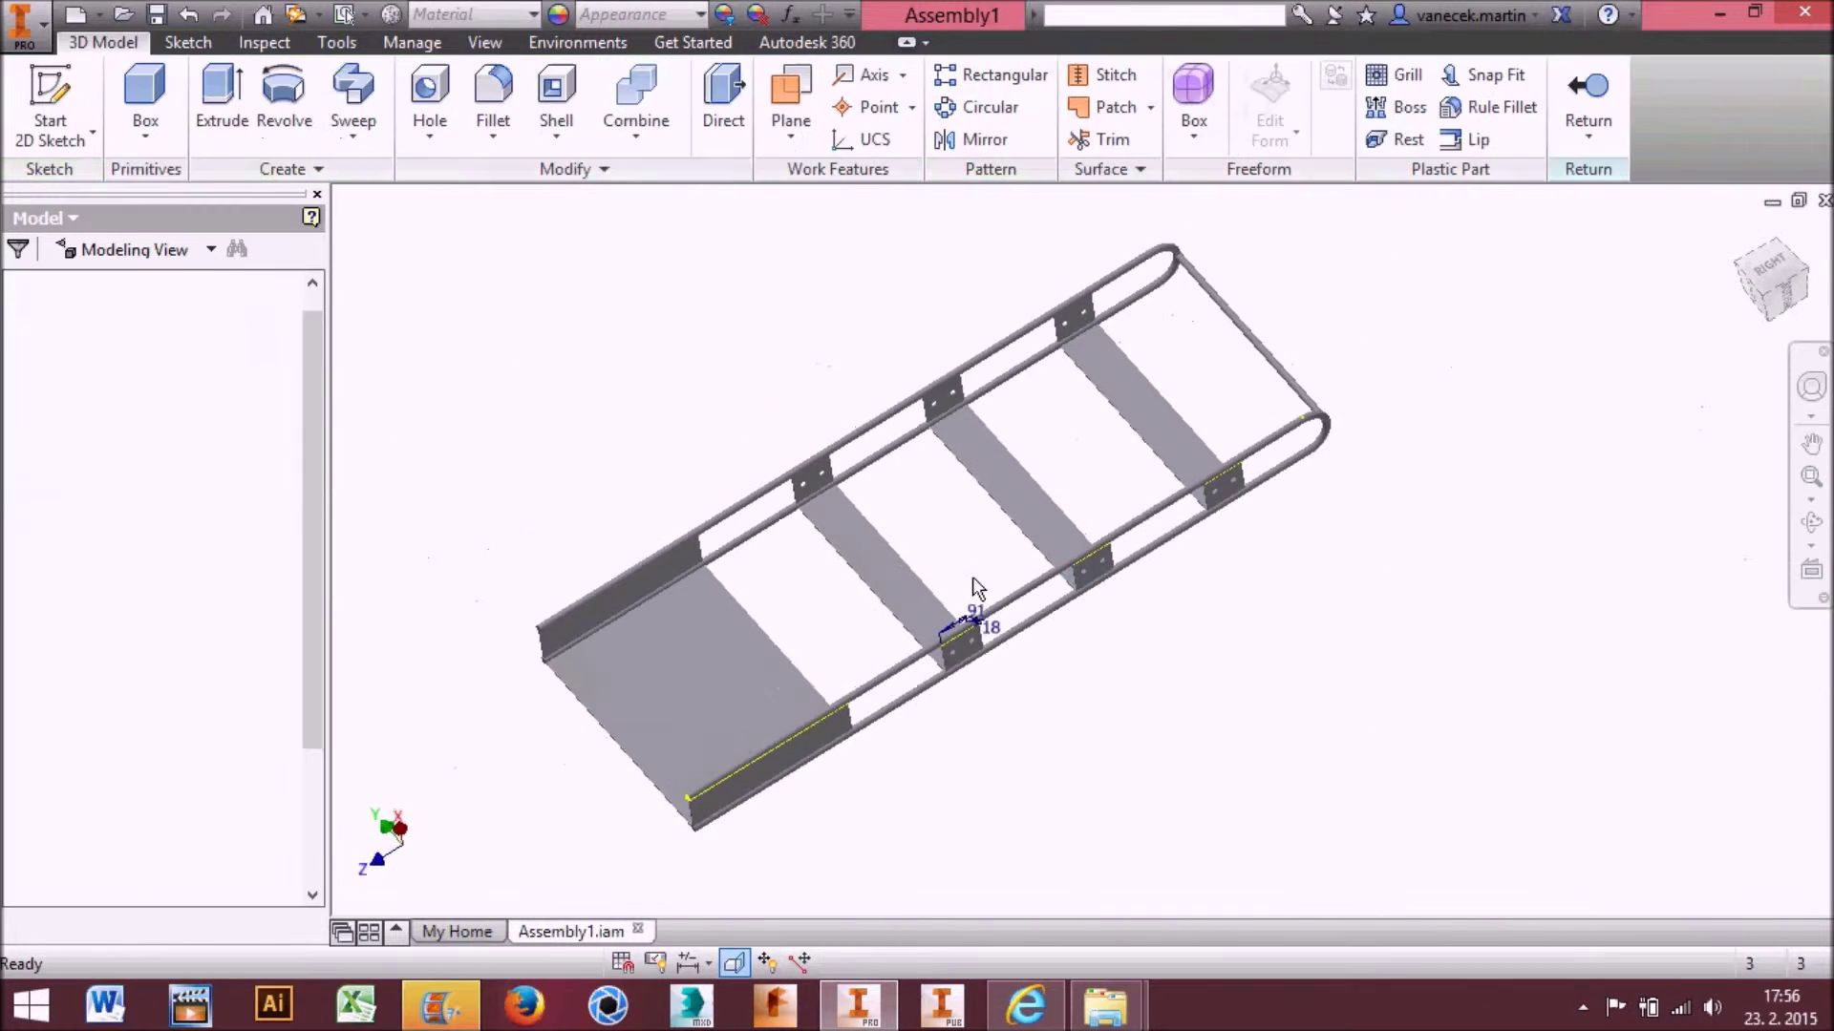
# Extrude the circle above the first drilled plate with the To Next extent to form a round crossbar
pyautogui.click(221, 105)
pyautogui.click(523, 317)
pyautogui.click(497, 359)
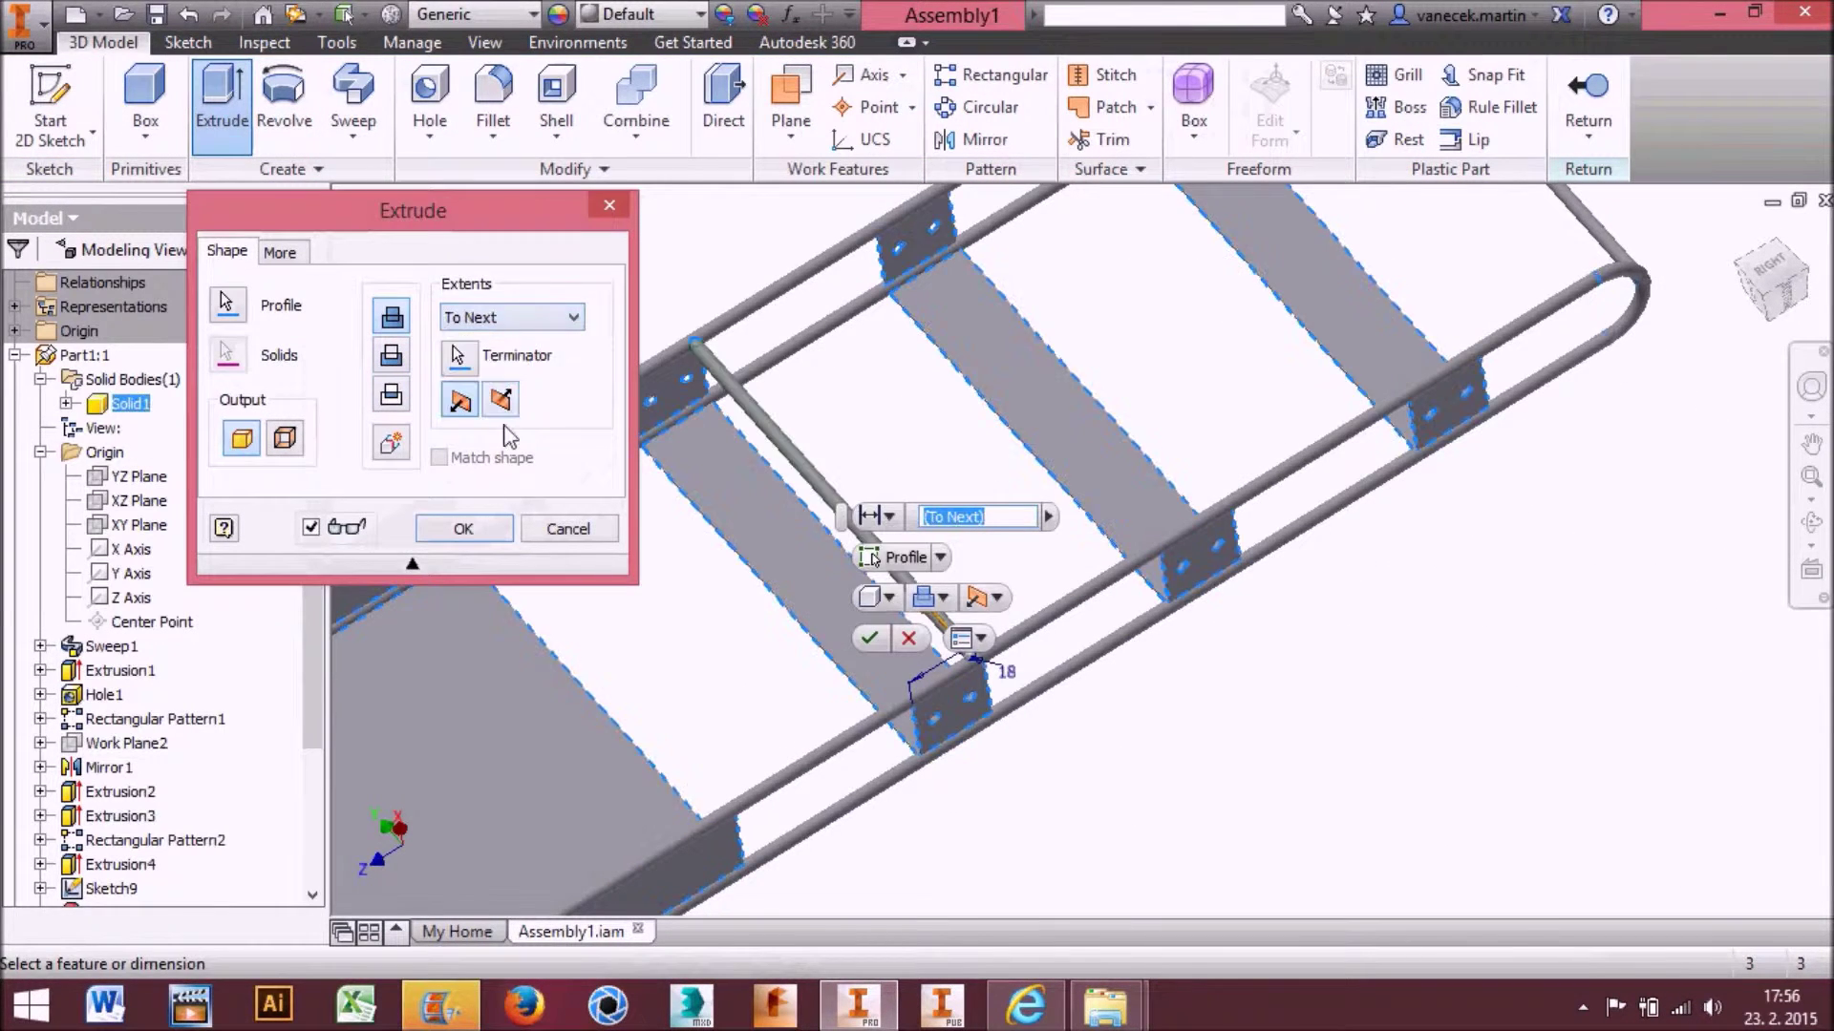
pyautogui.click(463, 528)
# Pattern the round crossbar along the bar with 3 instances, one at each drilled plate
pyautogui.click(992, 75)
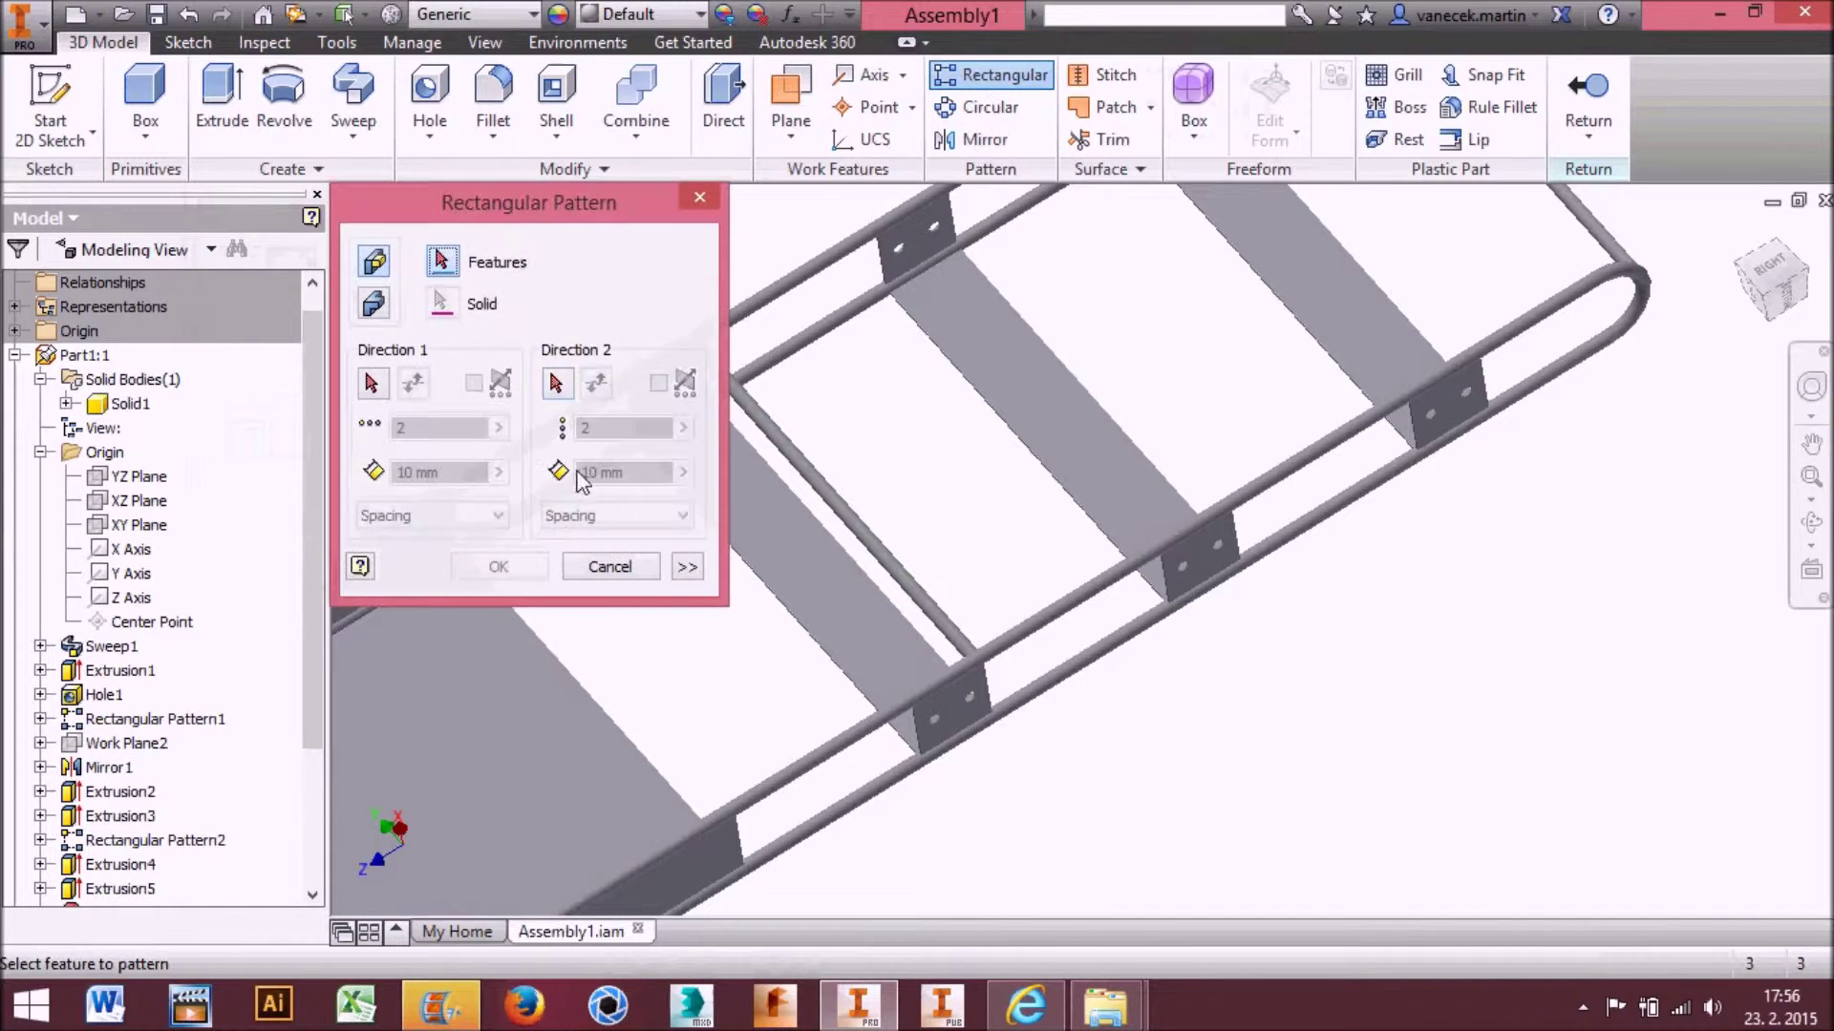
pyautogui.click(879, 549)
pyautogui.click(993, 726)
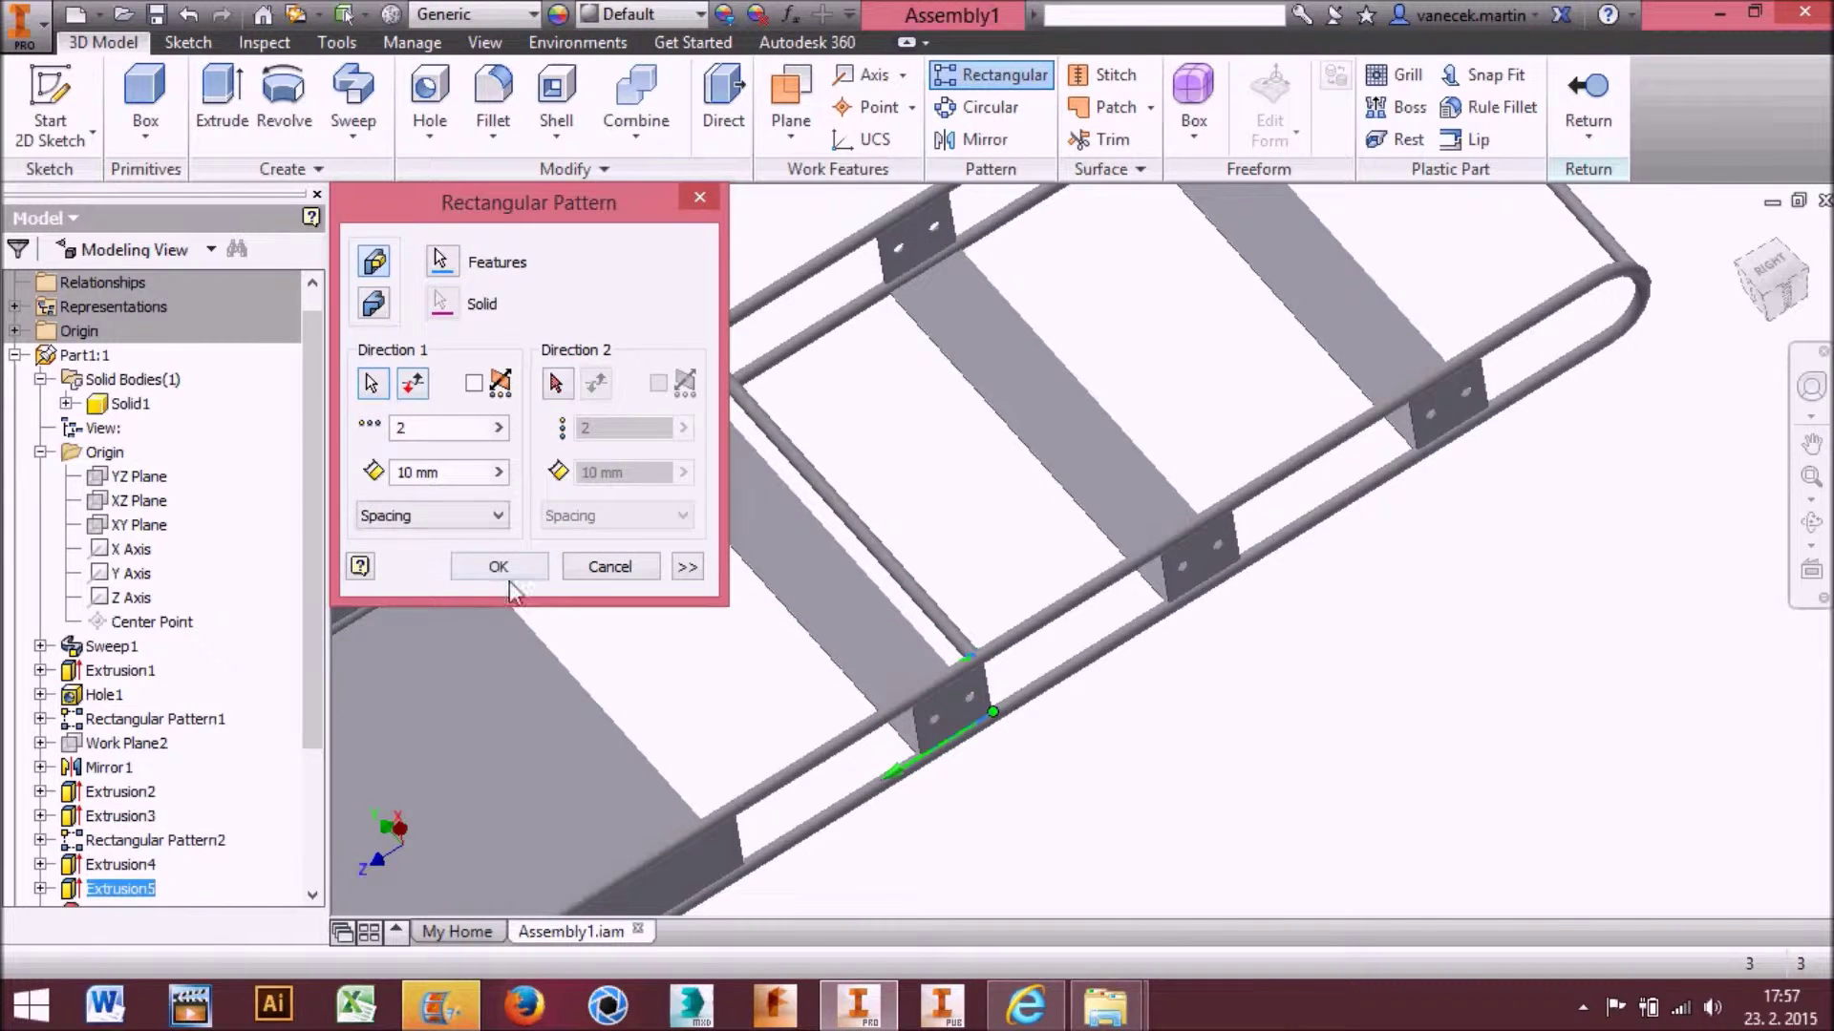
pyautogui.write('3')
pyautogui.moveTo(457, 474); pyautogui.dragTo(319, 501)
pyautogui.write('200')
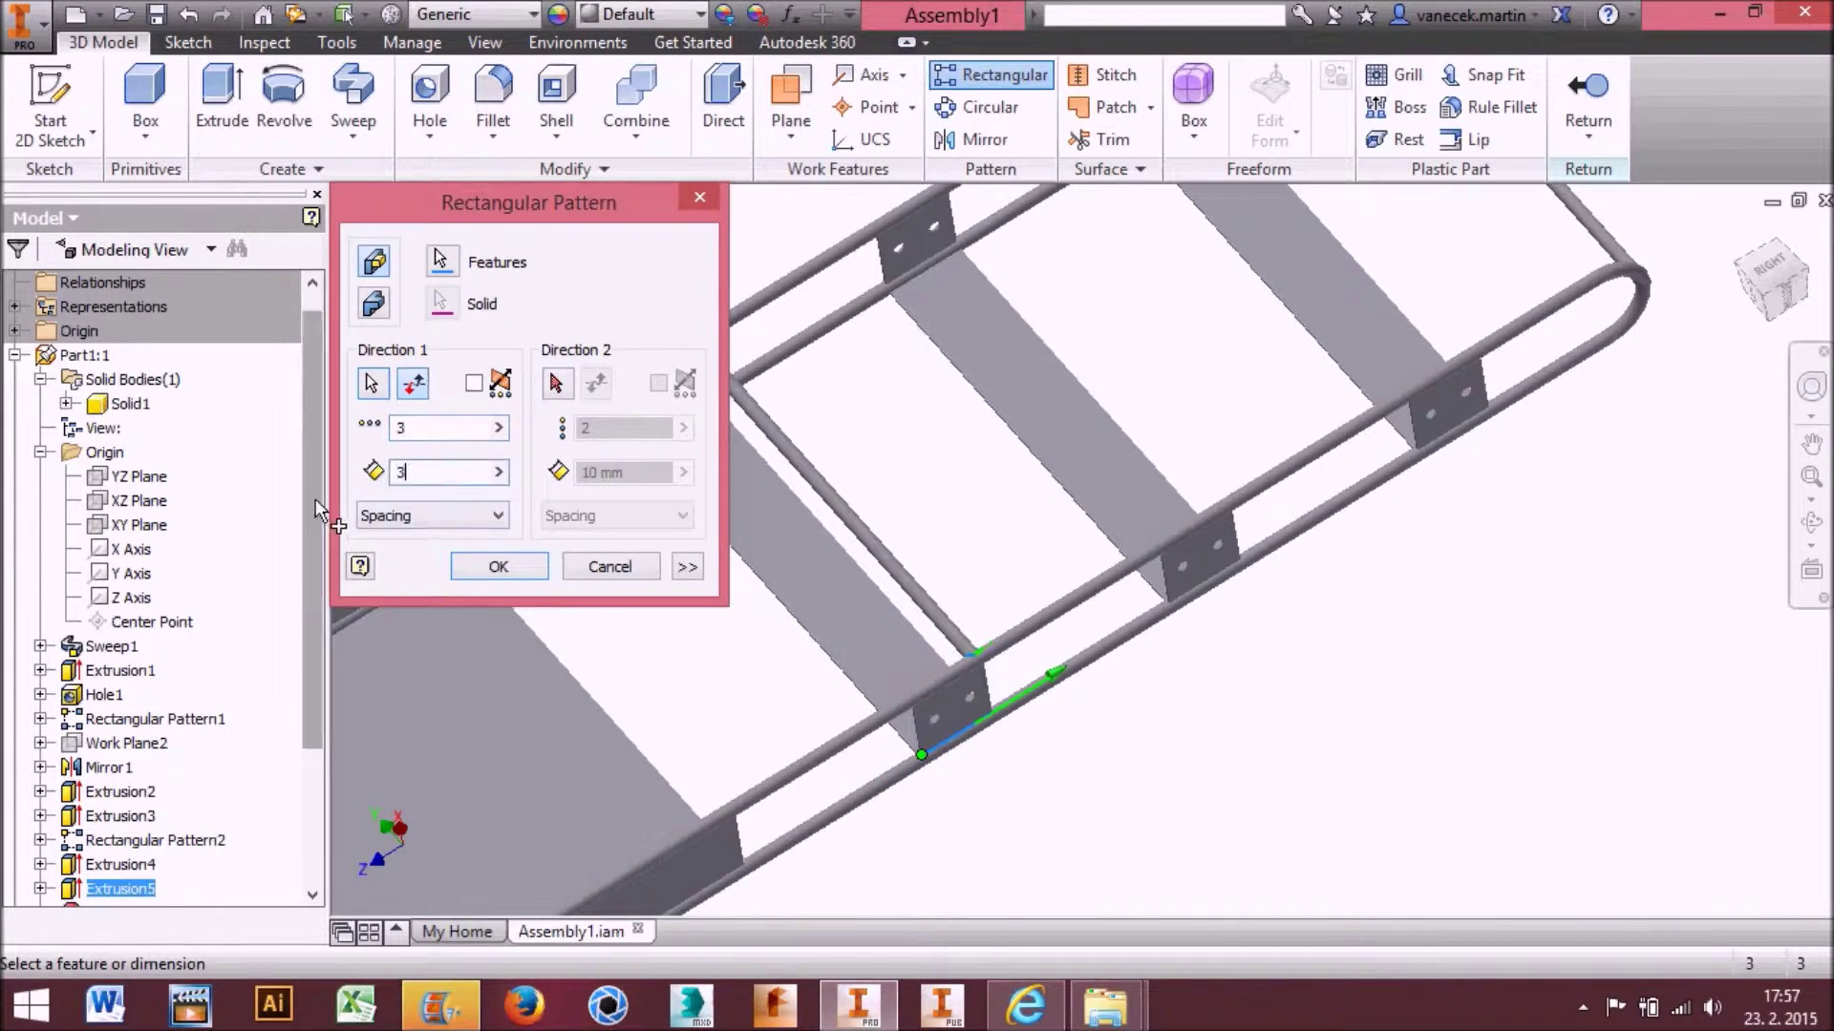
pyautogui.click(513, 565)
# Apply a smooth orange appearance to the whole frame part
pyautogui.scroll(3, 945, 608)
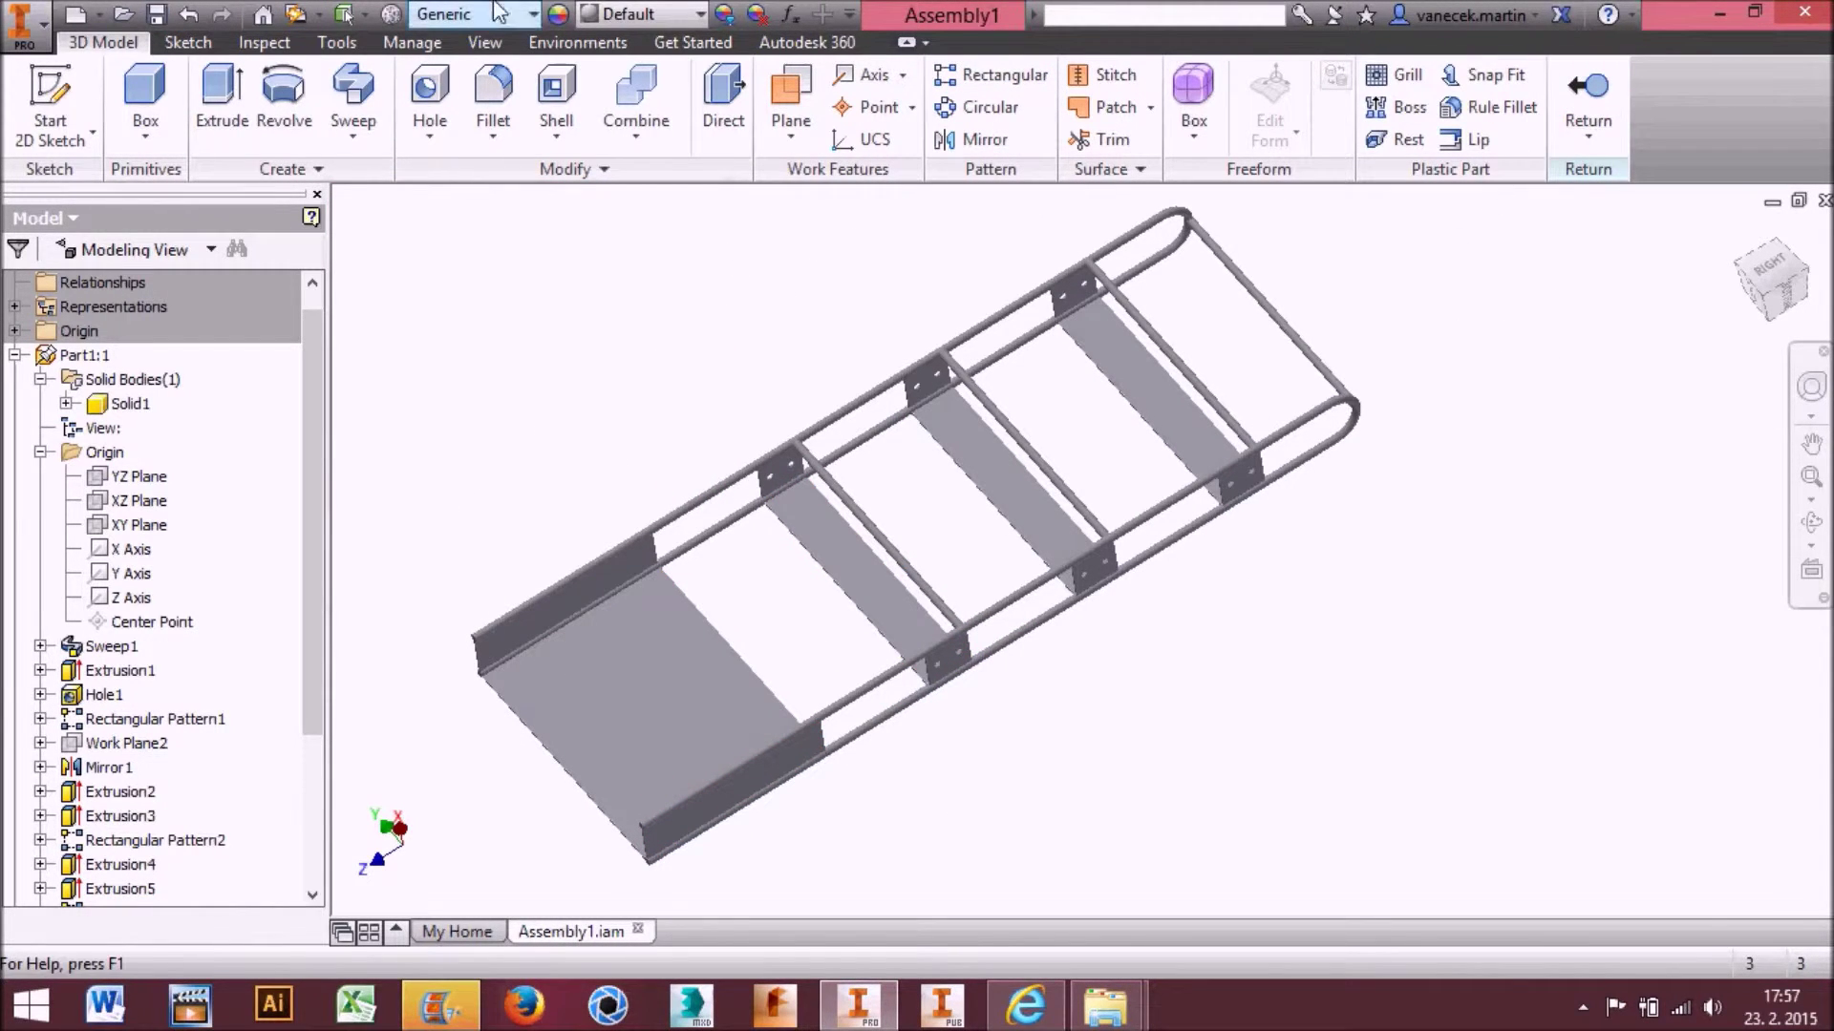
pyautogui.click(647, 15)
pyautogui.scroll(-15, 732, 530)
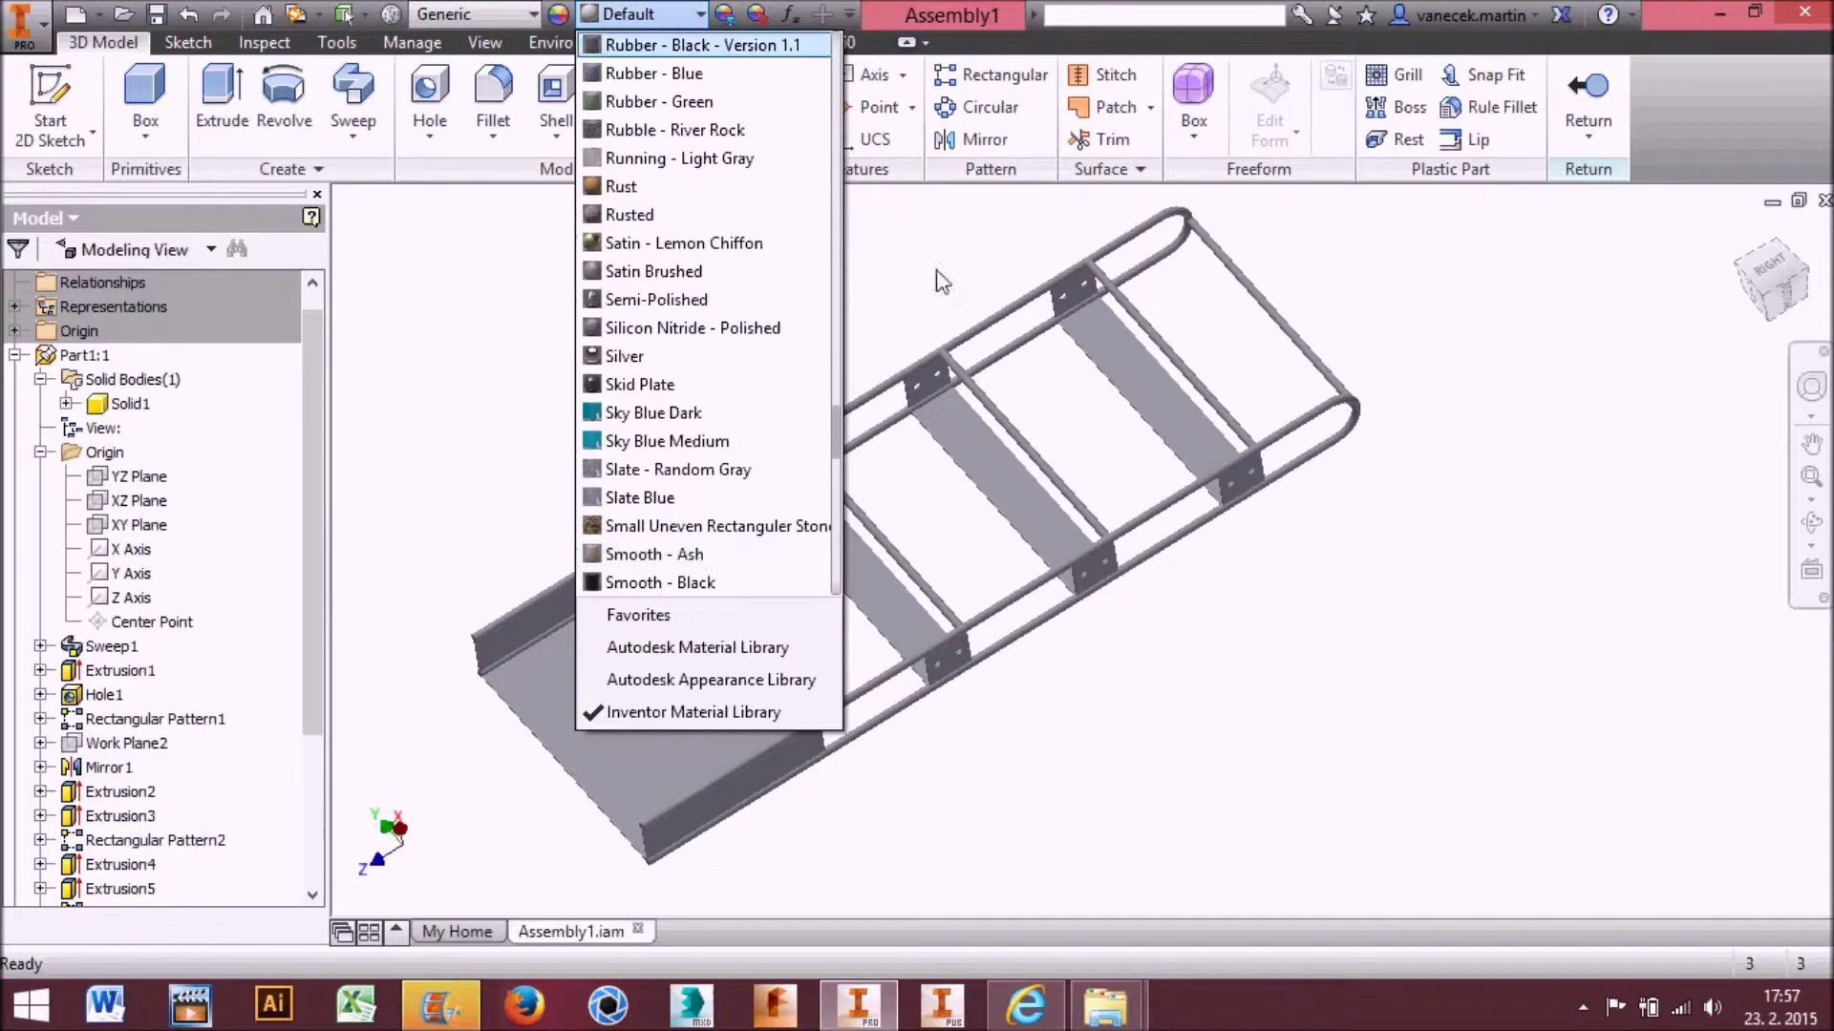
pyautogui.click(754, 526)
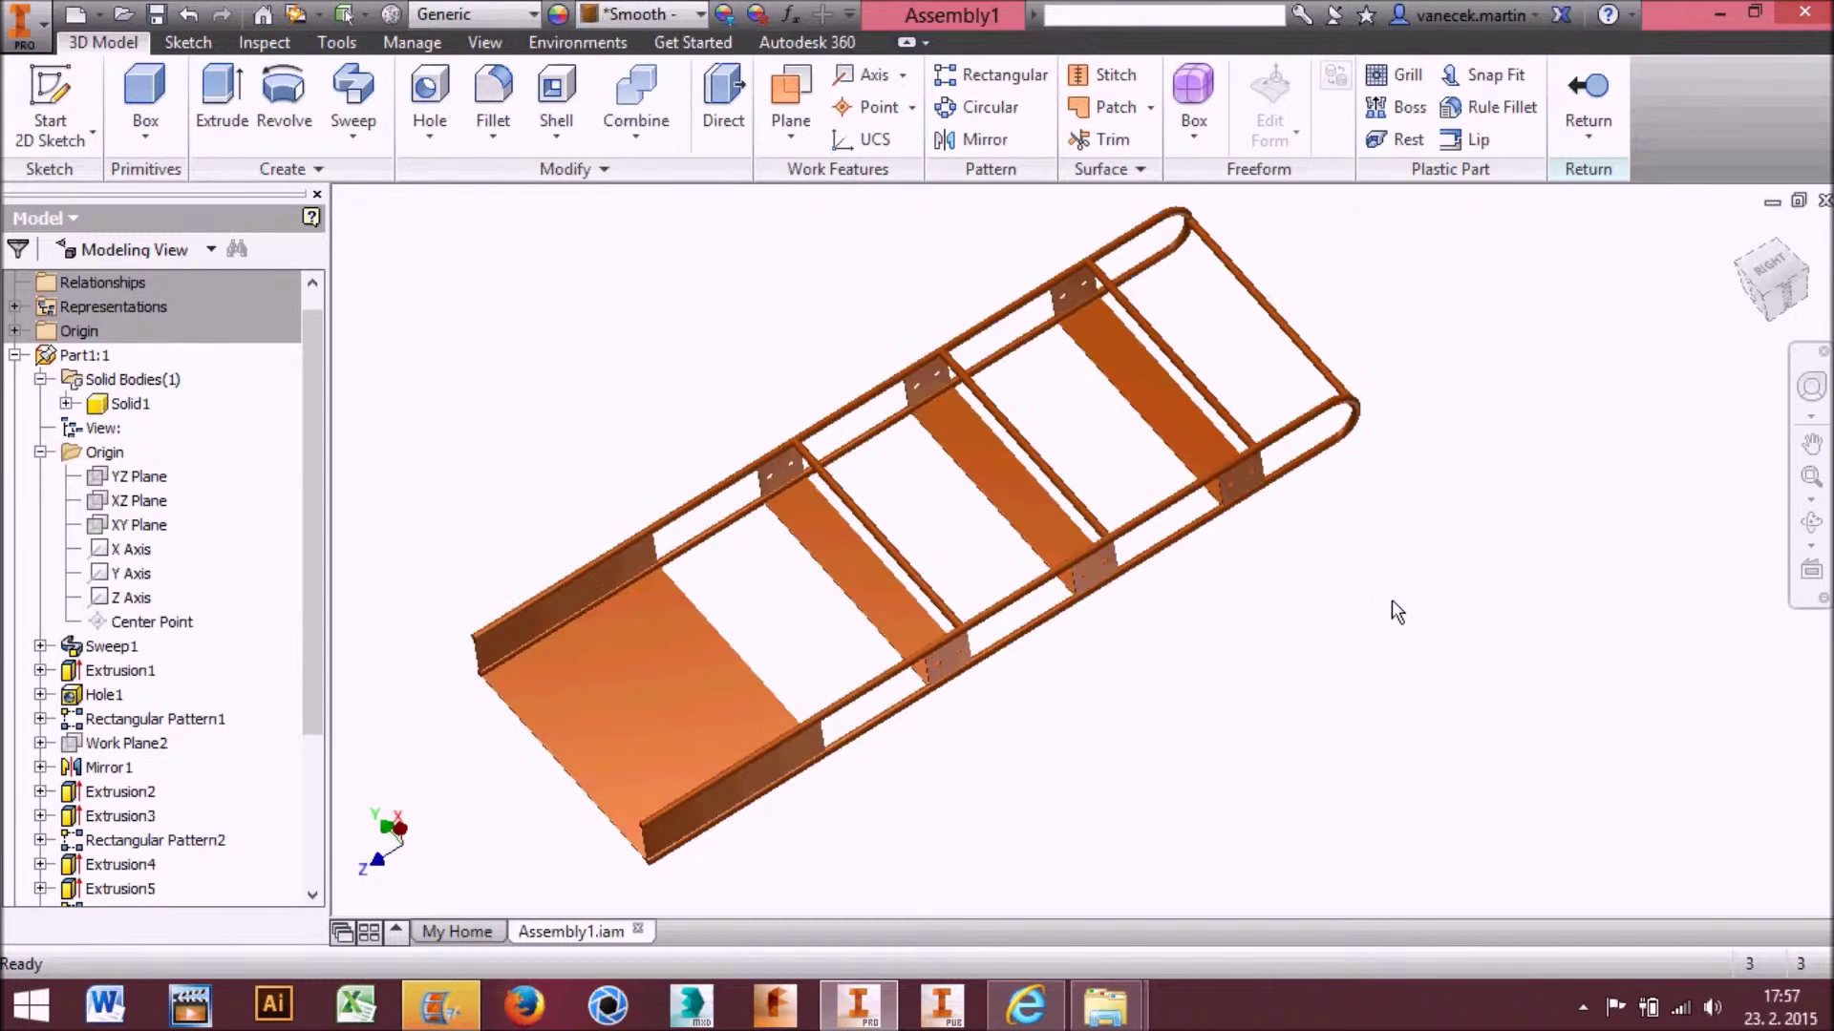
# Return to the assembly and turn on the visibility of wheels 451403:1 and 451403:2
pyautogui.scroll(2, 934, 613)
pyautogui.moveTo(934, 613); pyautogui.dragTo(941, 494, button='middle')
pyautogui.scroll(-2, 919, 484)
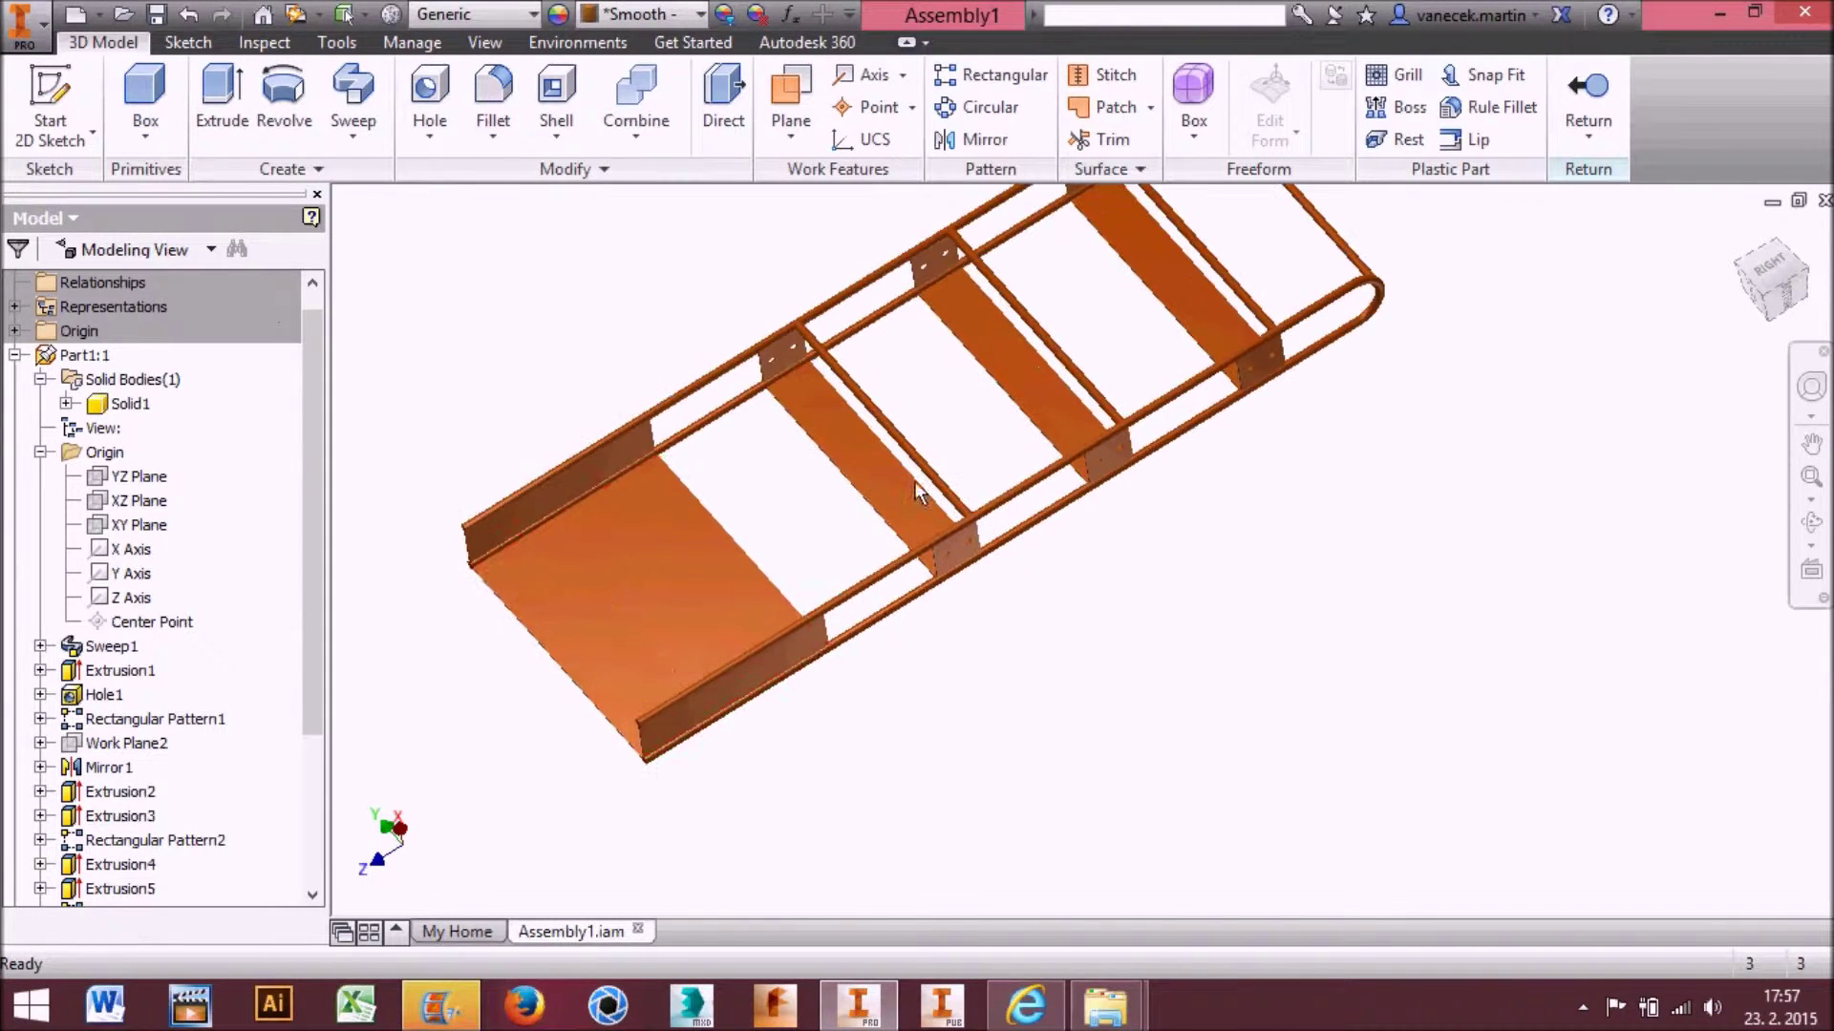
pyautogui.click(1587, 95)
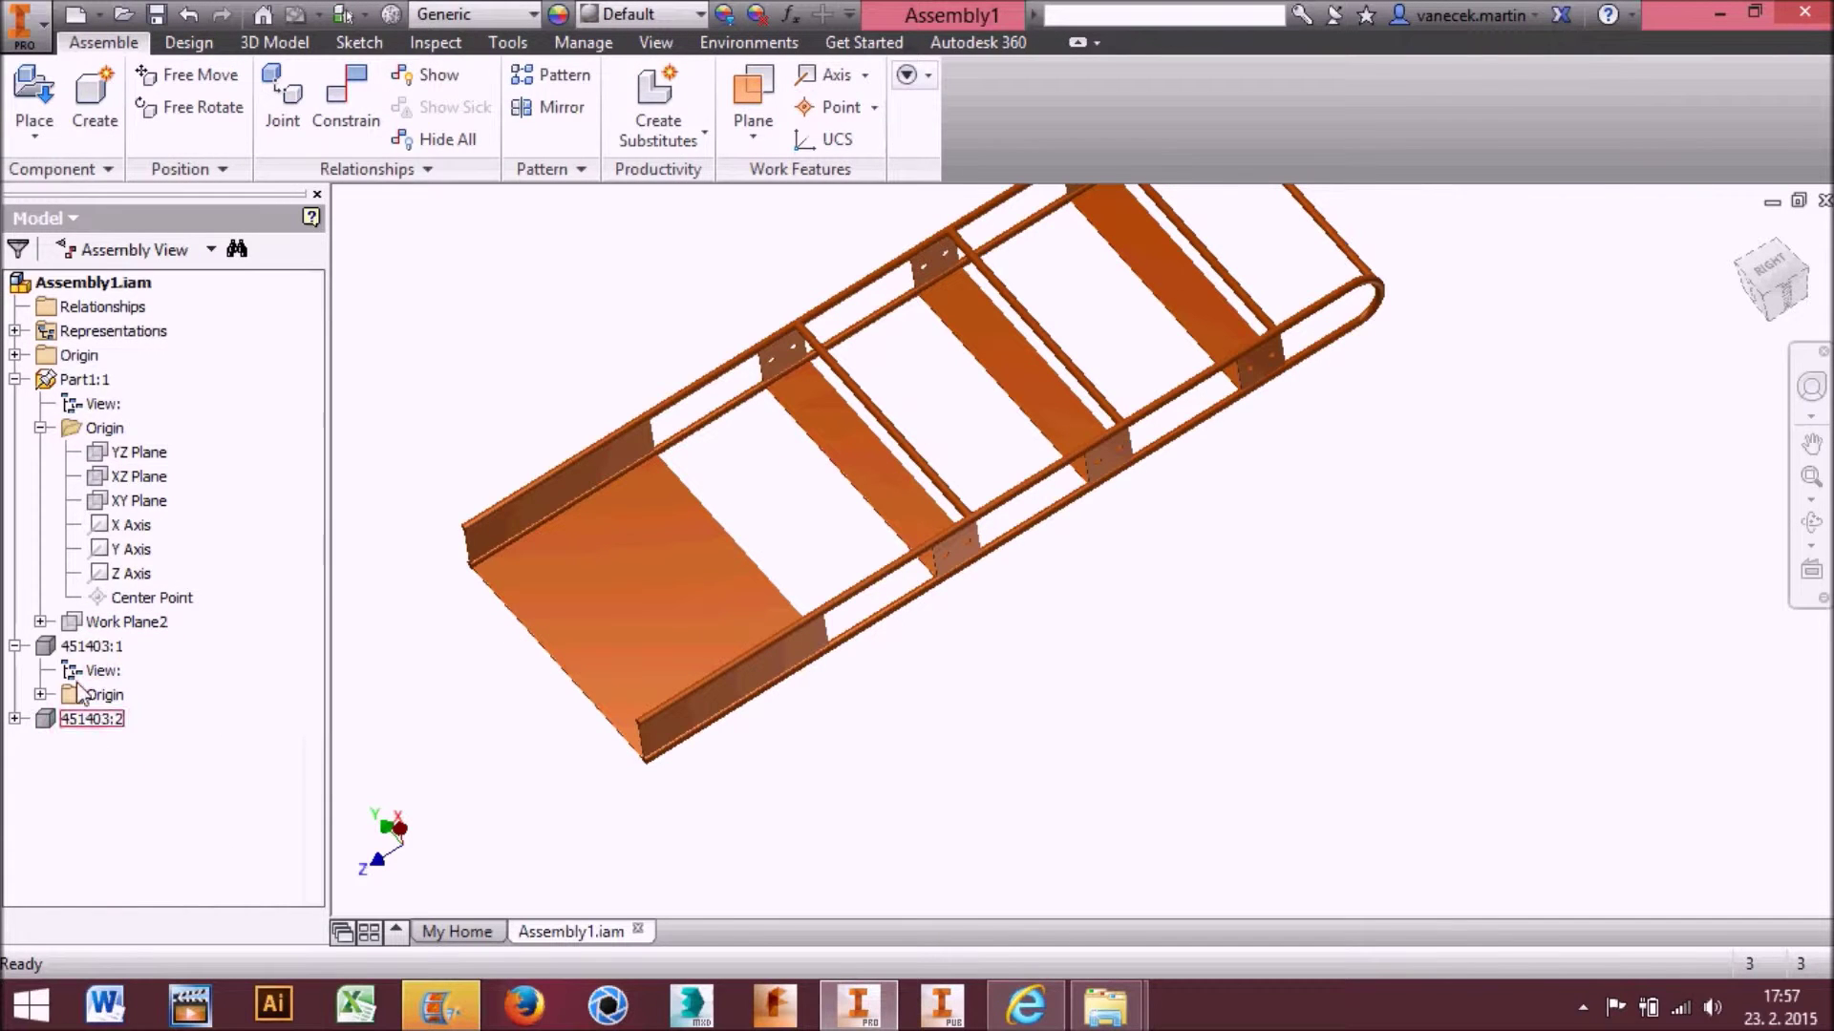
pyautogui.rightClick(83, 648)
pyautogui.click(191, 699)
pyautogui.rightClick(92, 718)
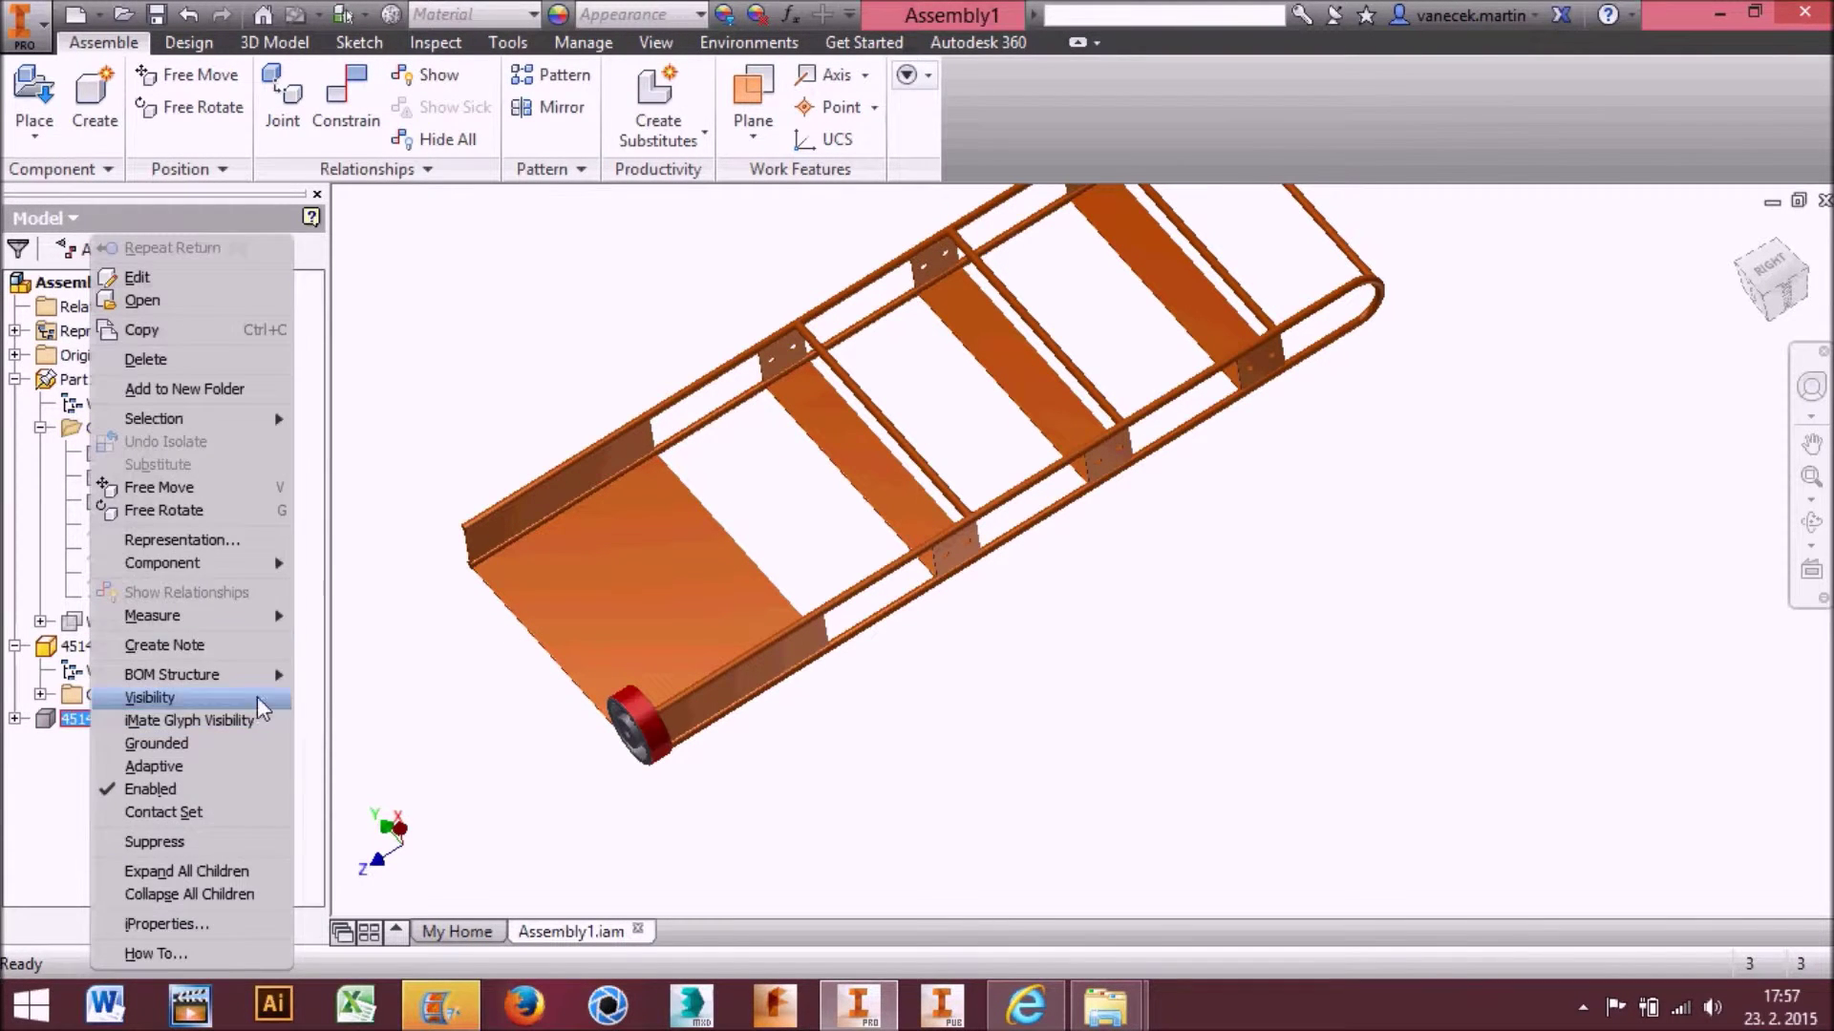
pyautogui.click(257, 700)
# Edit wheel 451403:2, set its tread face to a smooth orange appearance, and return to the assembly
pyautogui.doubleClick(638, 666)
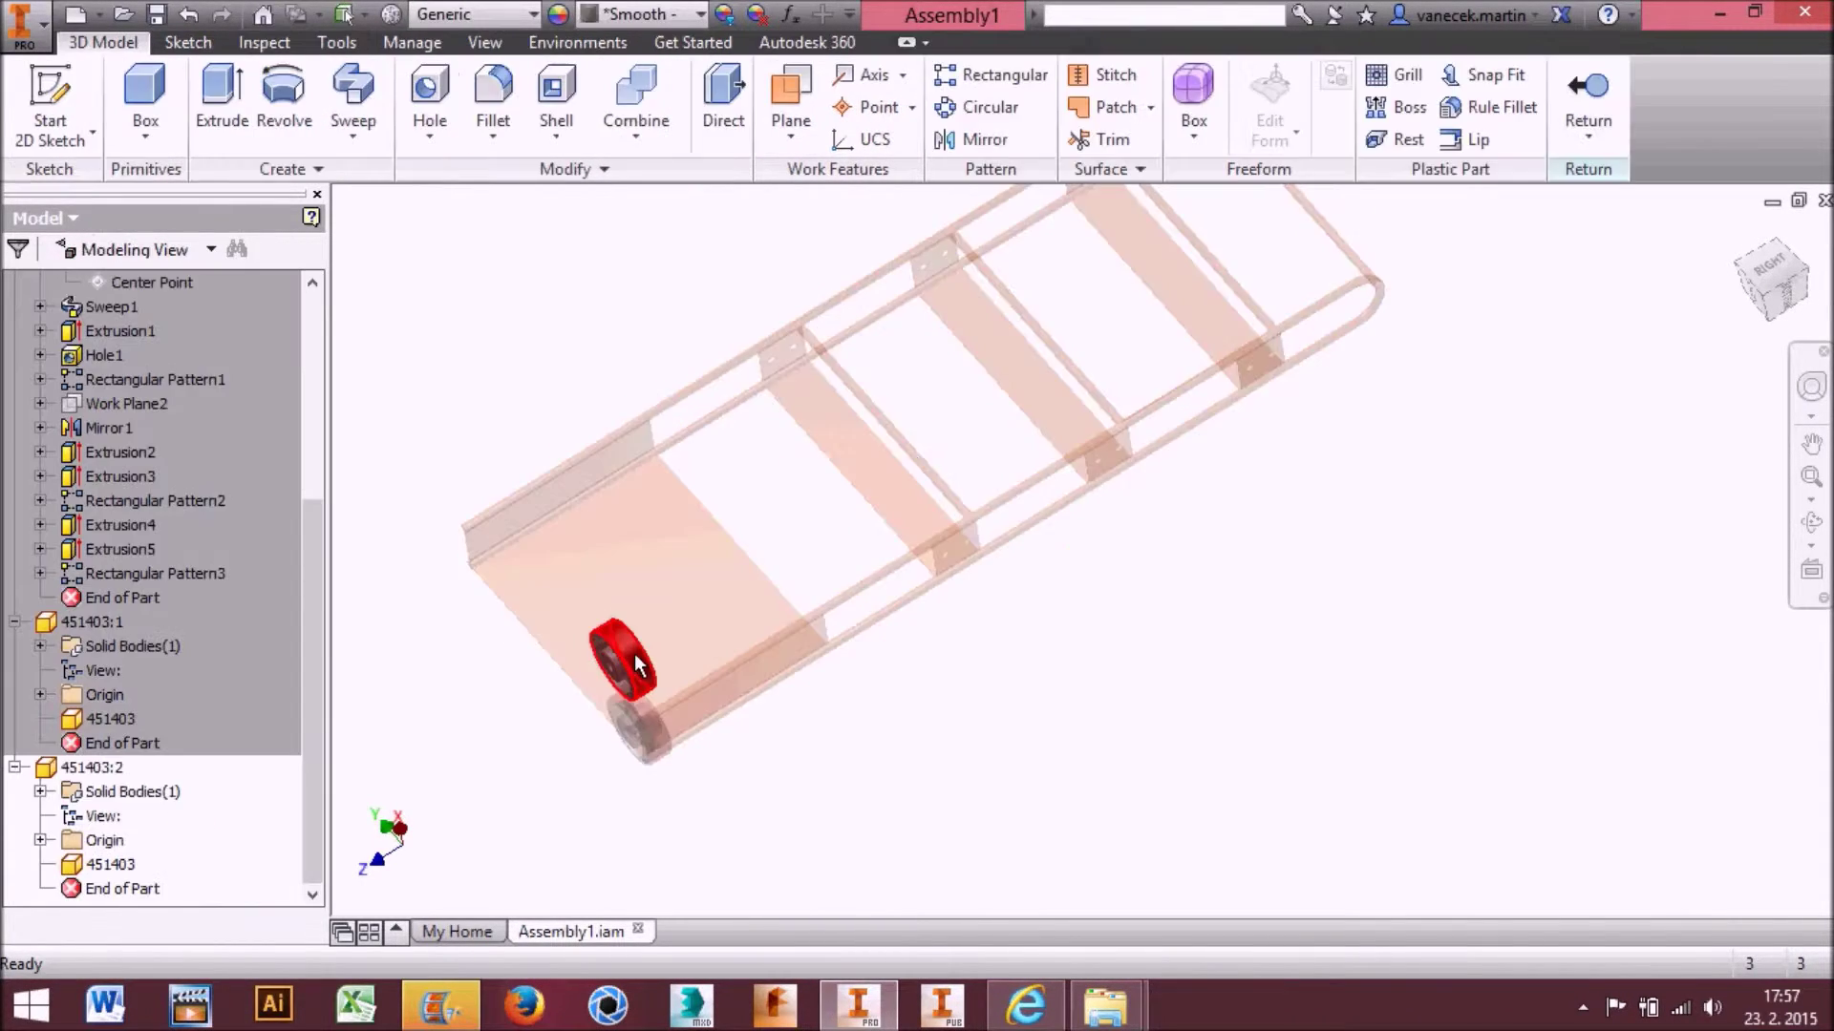
pyautogui.rightClick(638, 665)
pyautogui.click(642, 909)
pyautogui.click(543, 282)
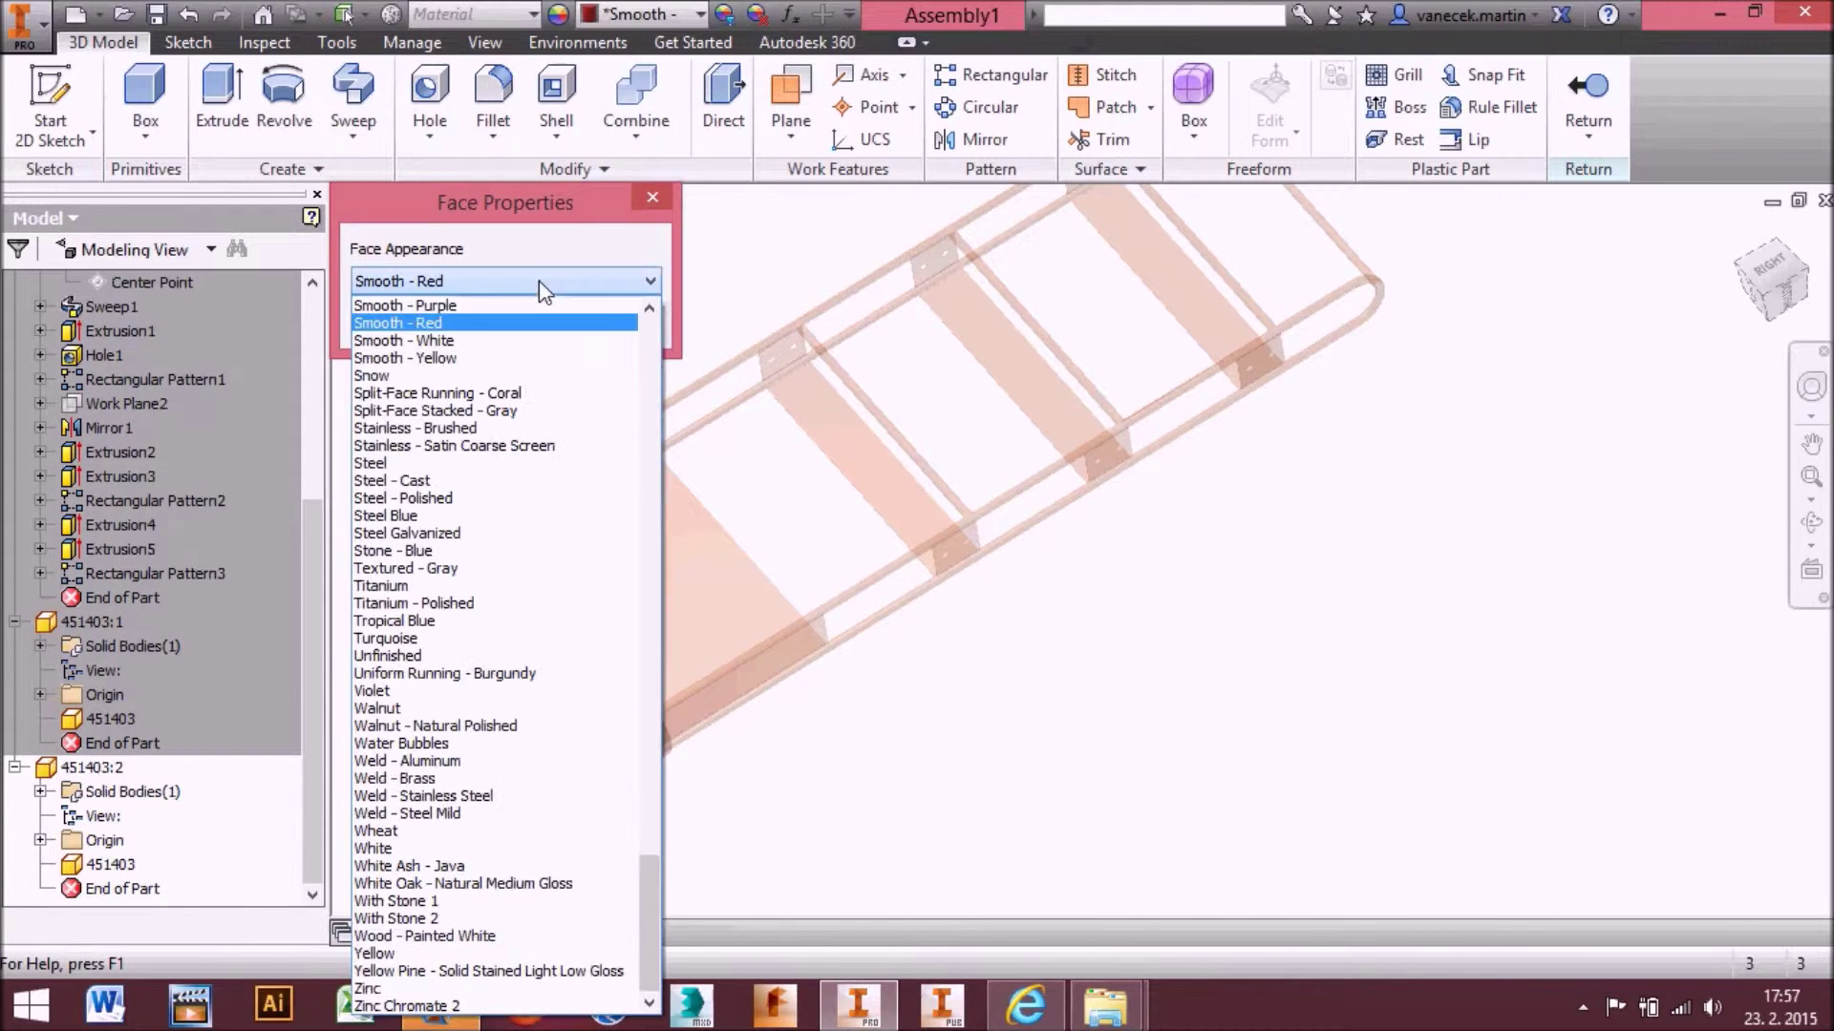
pyautogui.scroll(3, 541, 372)
pyautogui.scroll(1, 542, 385)
pyautogui.click(541, 403)
pyautogui.click(527, 320)
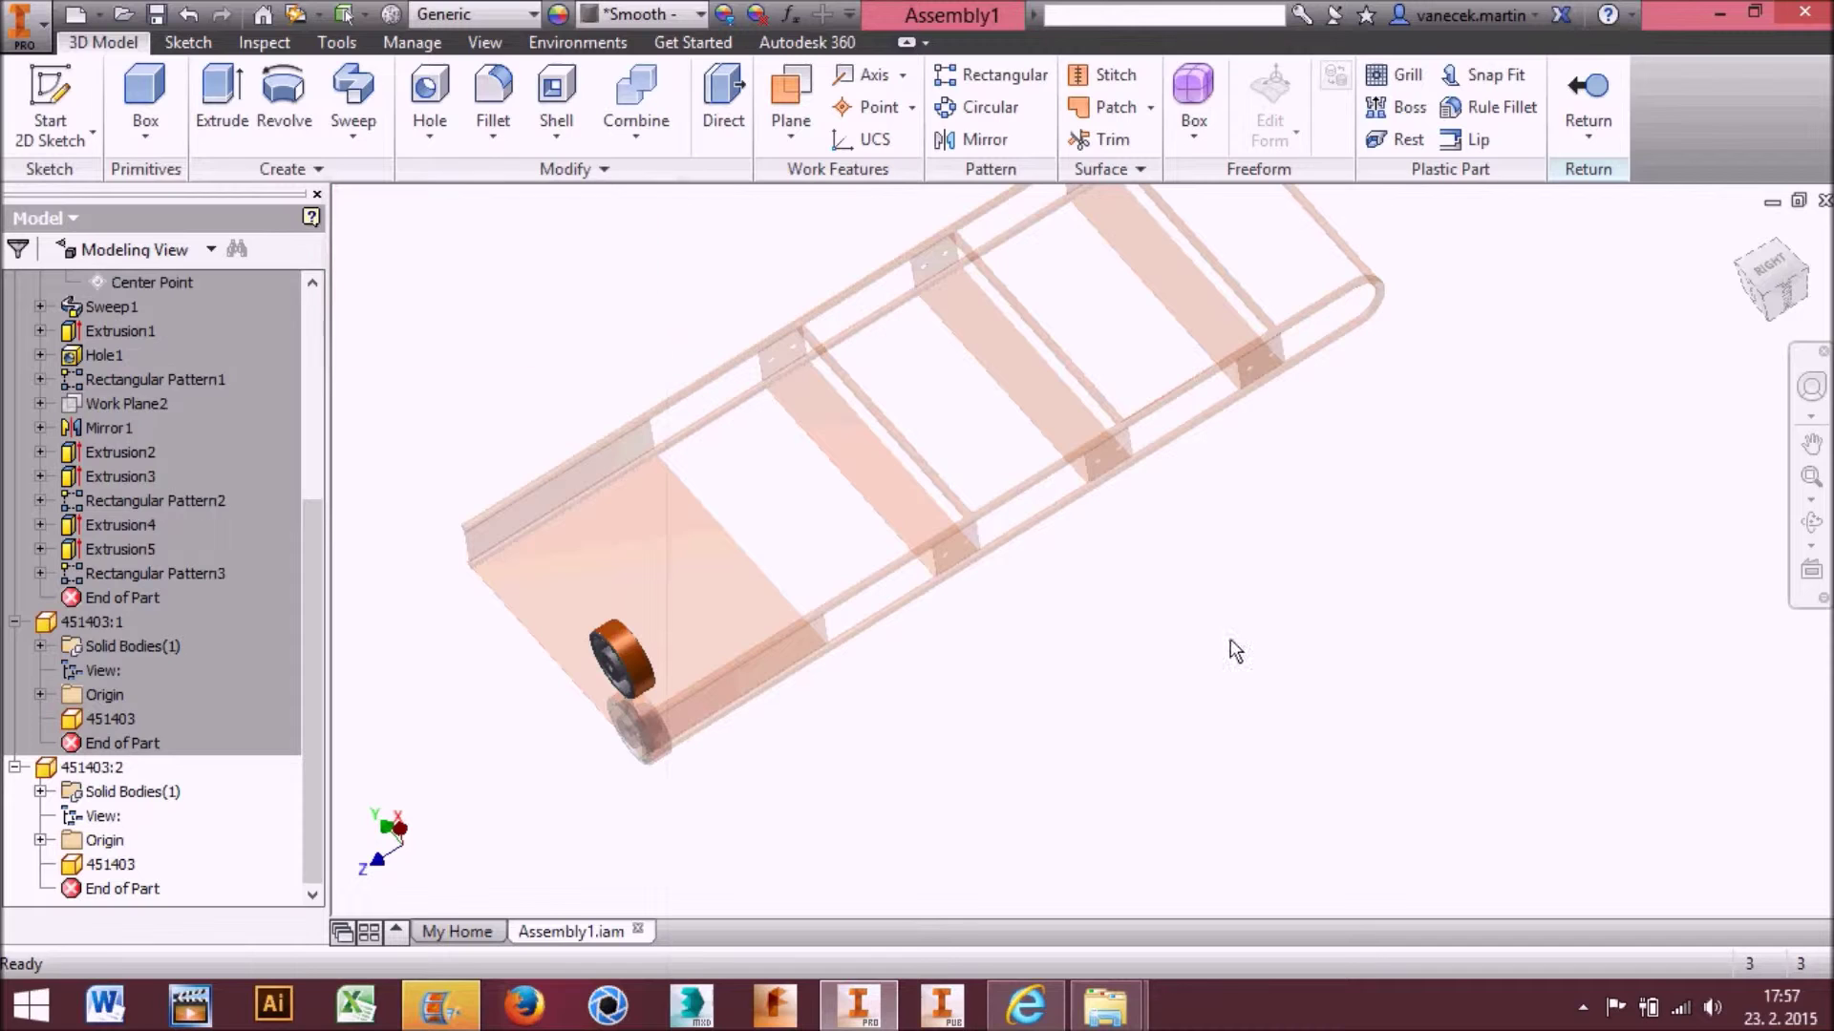
pyautogui.click(1588, 96)
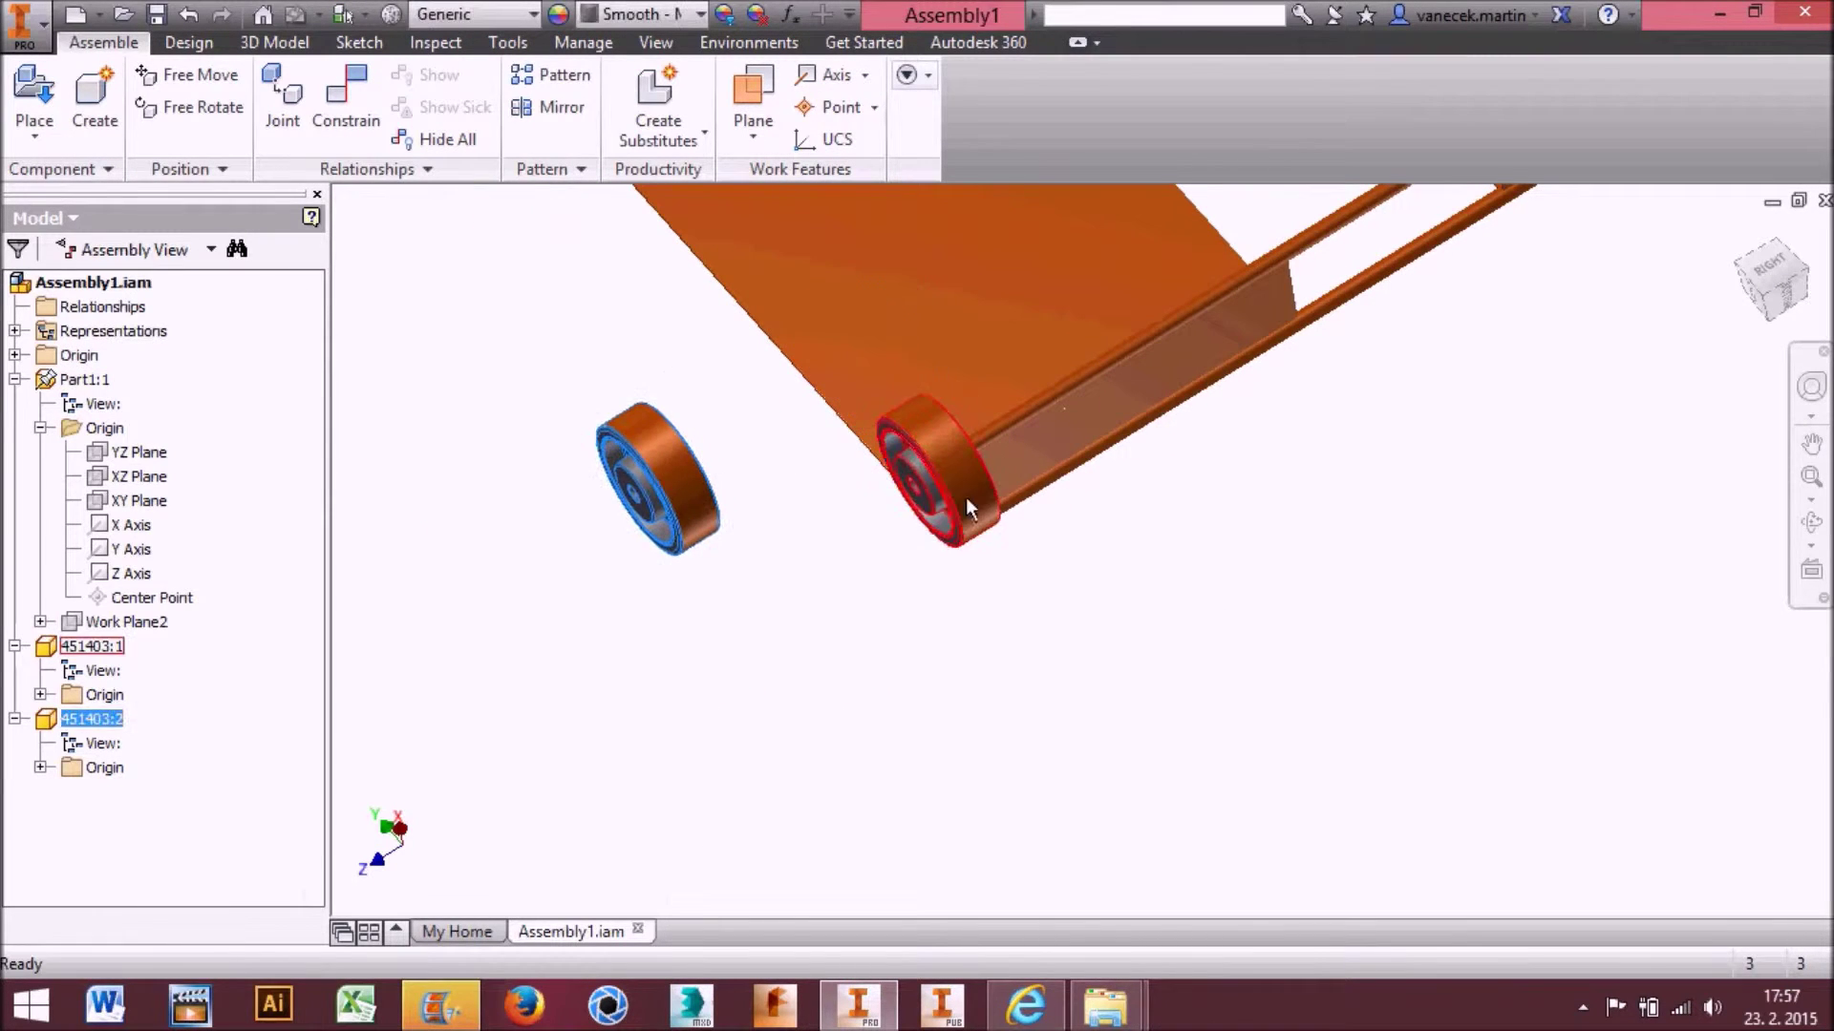
# Mate the hub hole centre of wheel 451403:1 to the end centre of the frame's lower round bar with 0 mm offset
pyautogui.click(346, 103)
pyautogui.scroll(5, 820, 506)
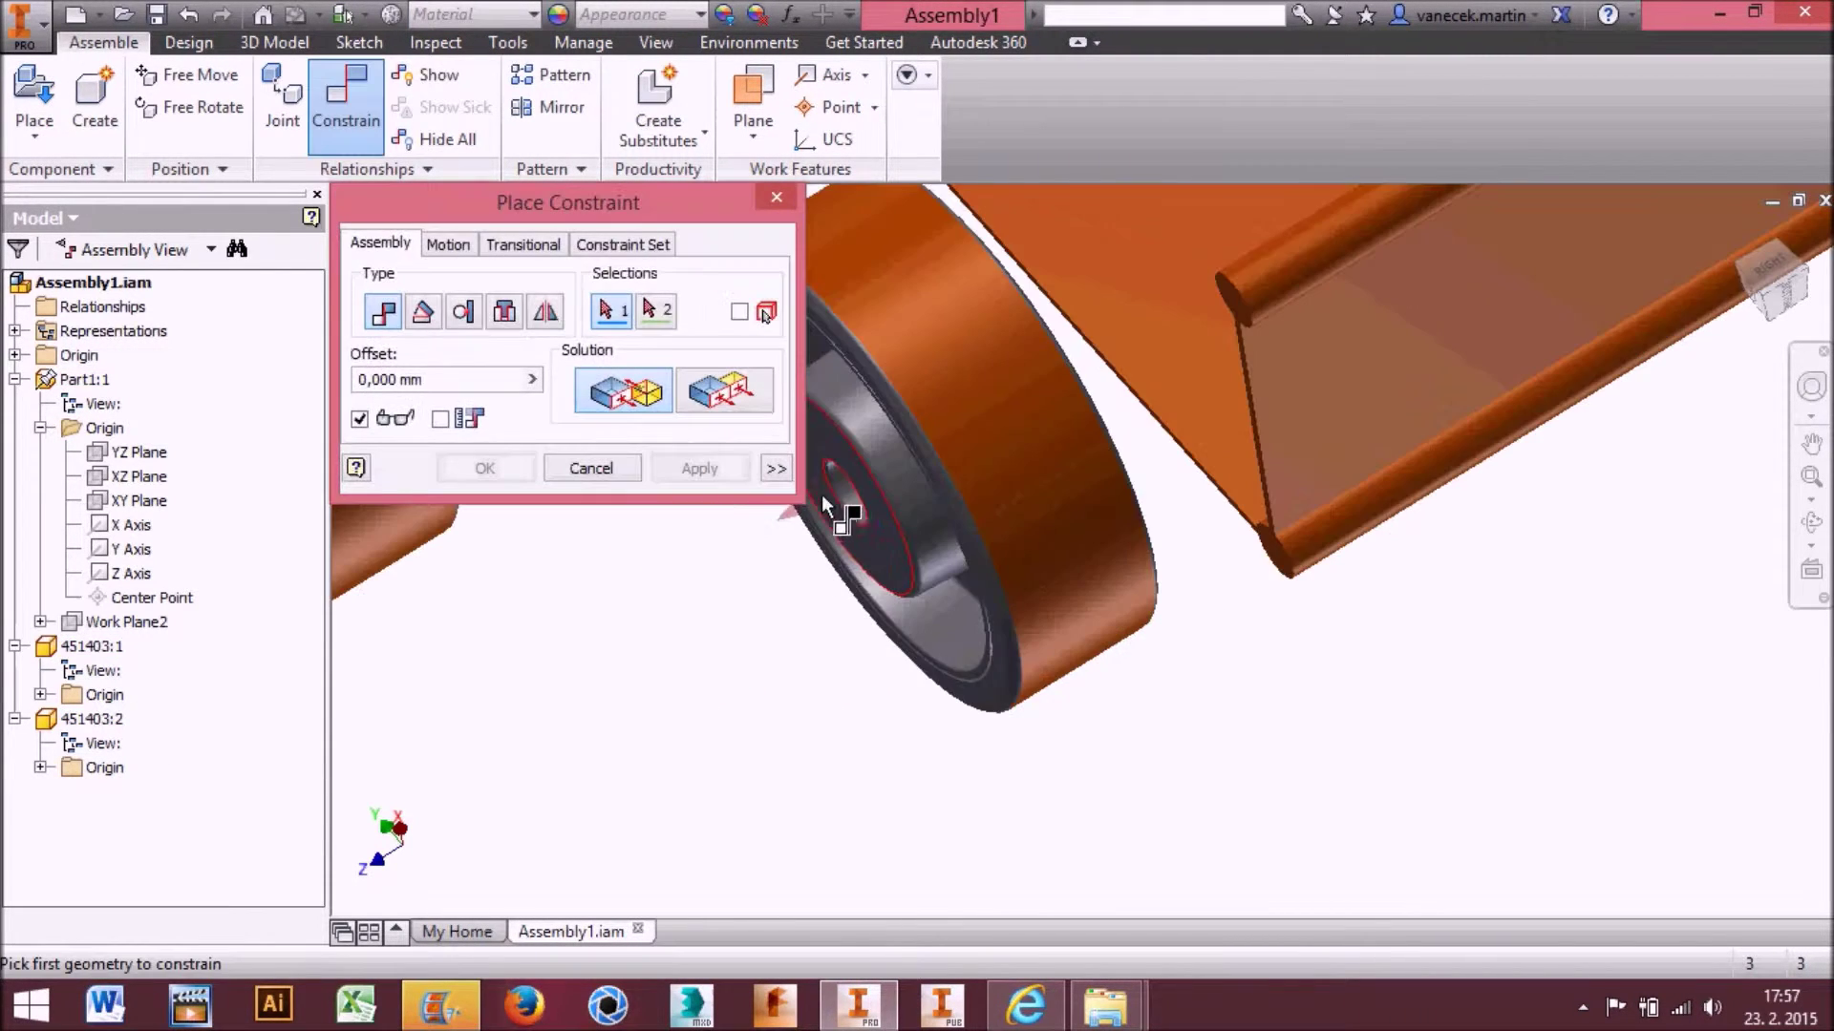
pyautogui.click(857, 518)
pyautogui.click(1297, 571)
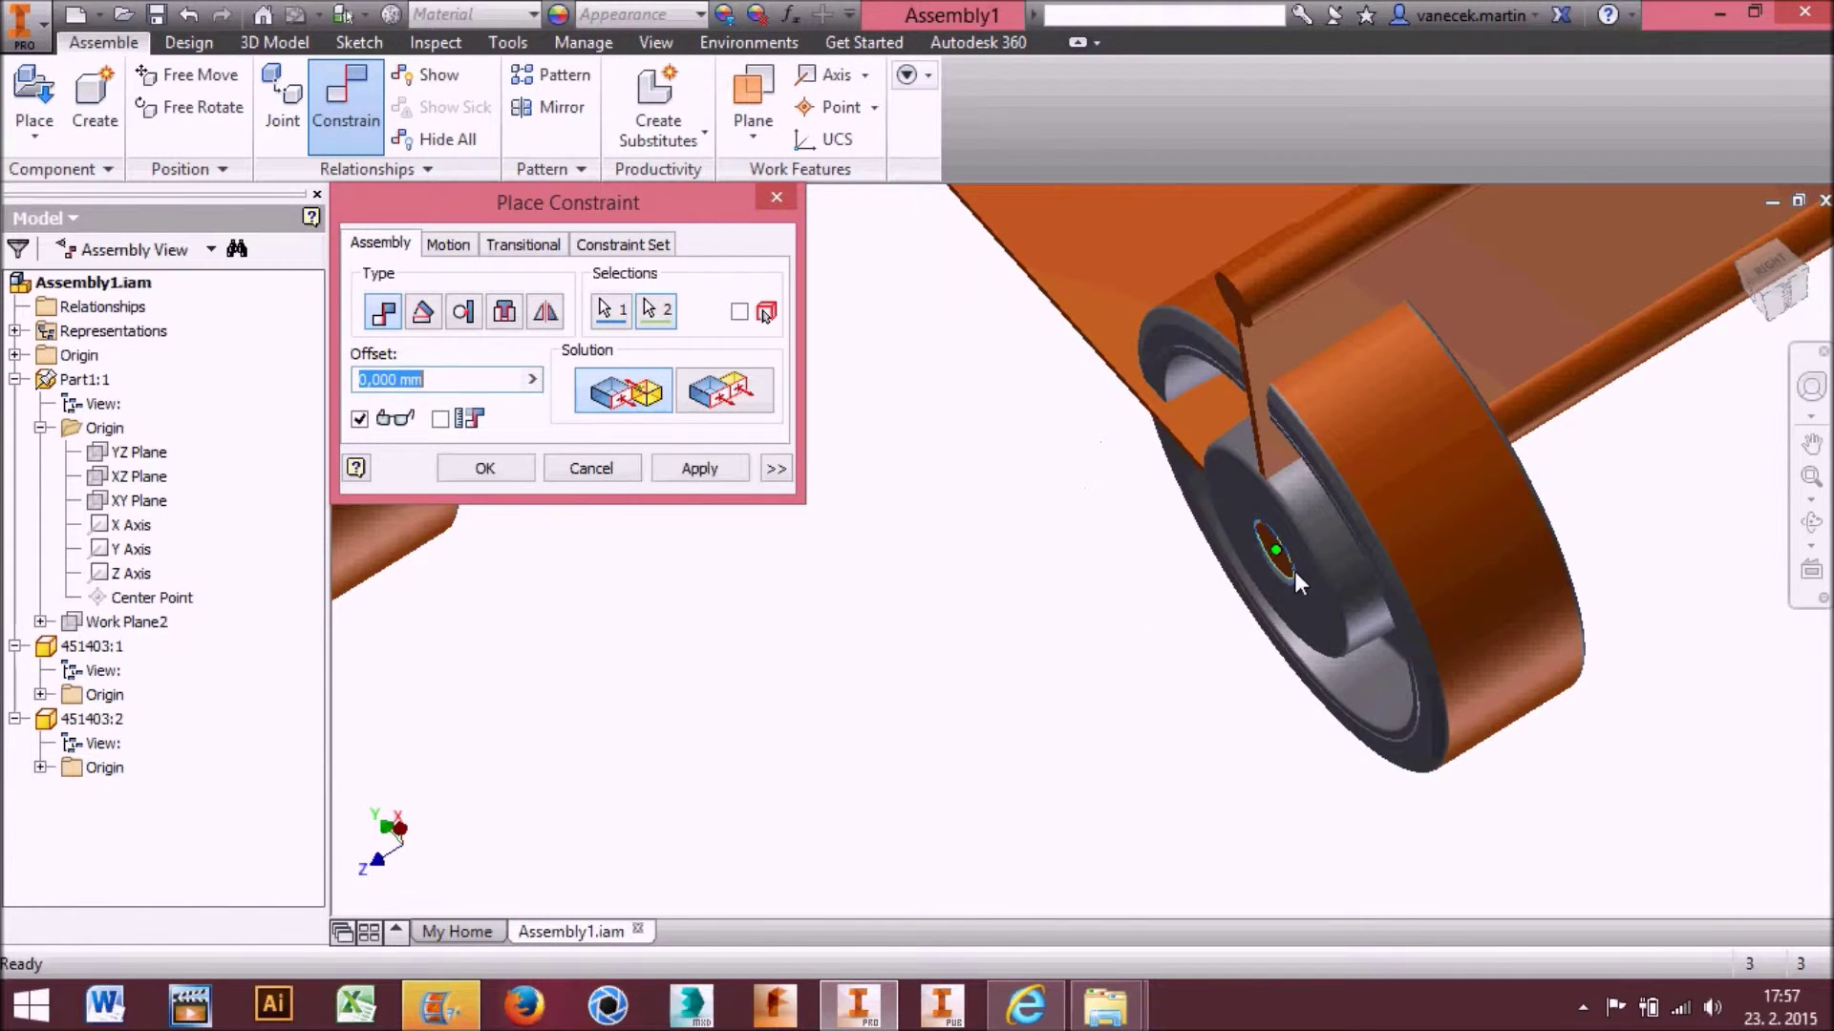
pyautogui.click(700, 468)
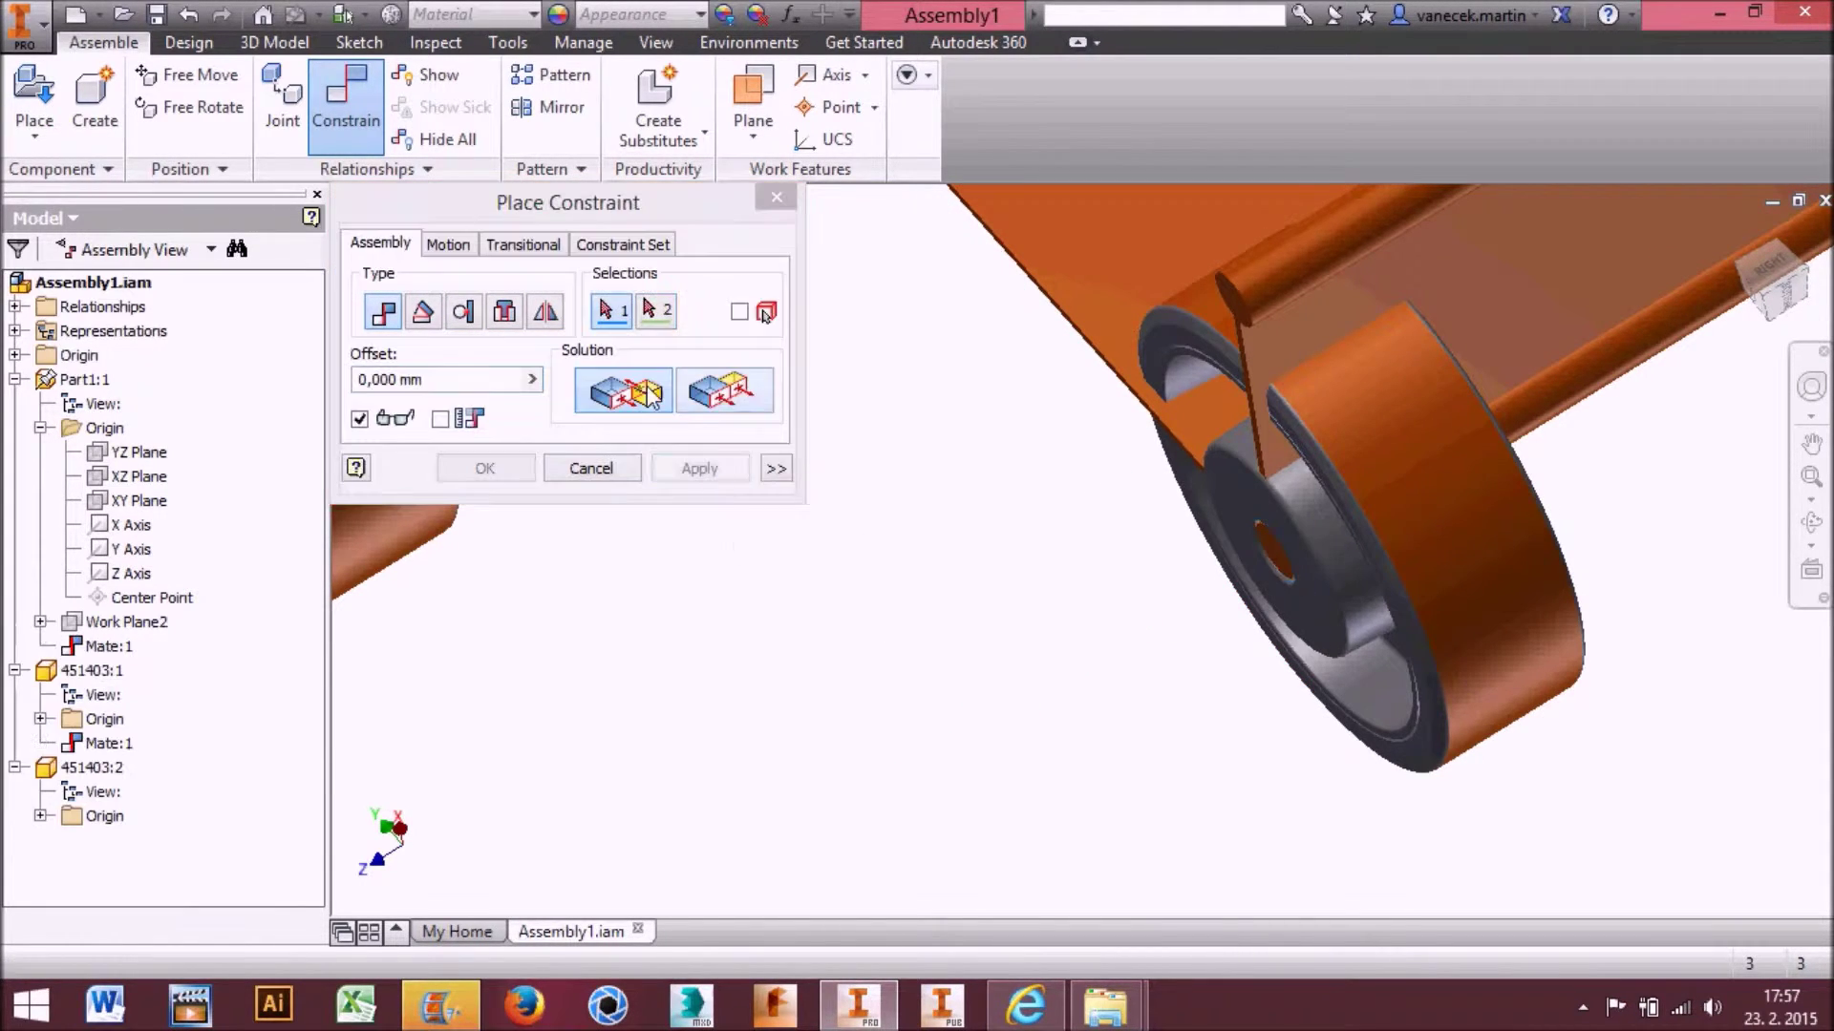
# Try to mate the hub face of wheel 451403:1 to the flat side plate between the round bars with 0 mm offset
pyautogui.click(1320, 605)
pyautogui.click(1284, 333)
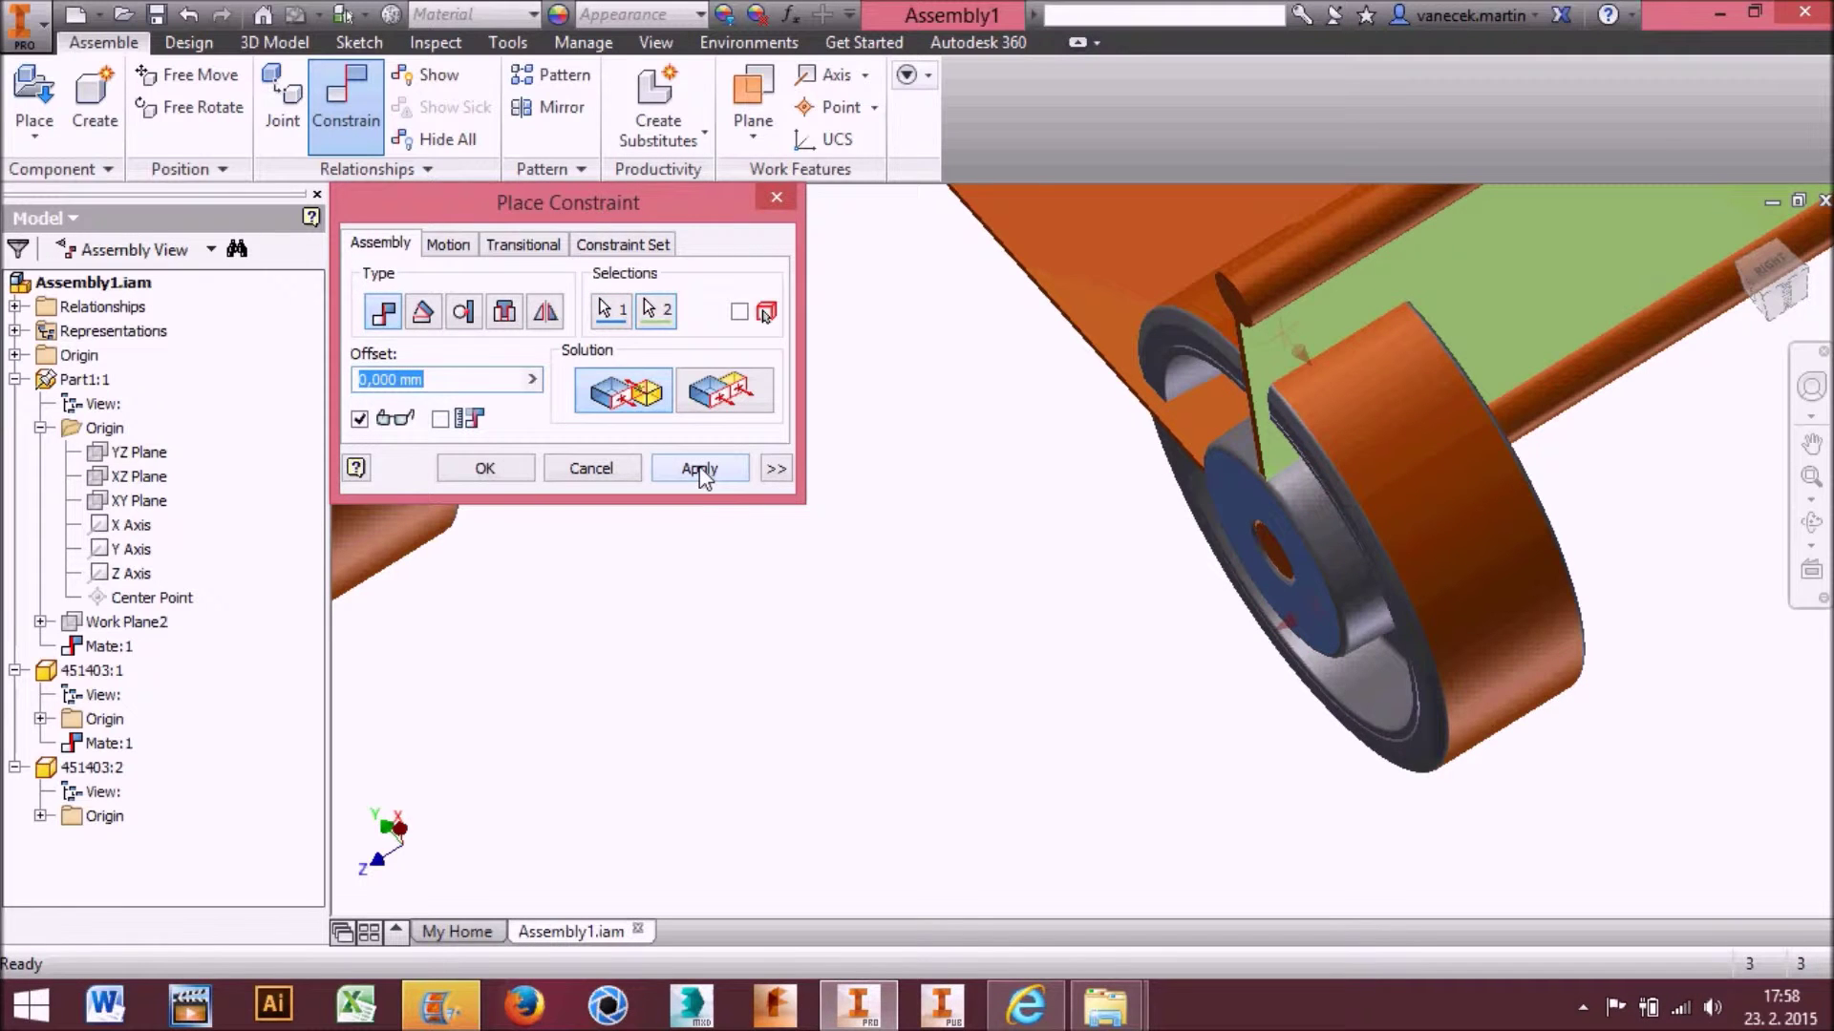
pyautogui.click(704, 472)
pyautogui.click(1252, 185)
# Constrain the hub face of wheel 451403:1 at a directed angle of 180 degrees to the flat side plate between the round bars
pyautogui.click(430, 318)
pyautogui.click(580, 379)
pyautogui.click(1316, 626)
pyautogui.click(1505, 324)
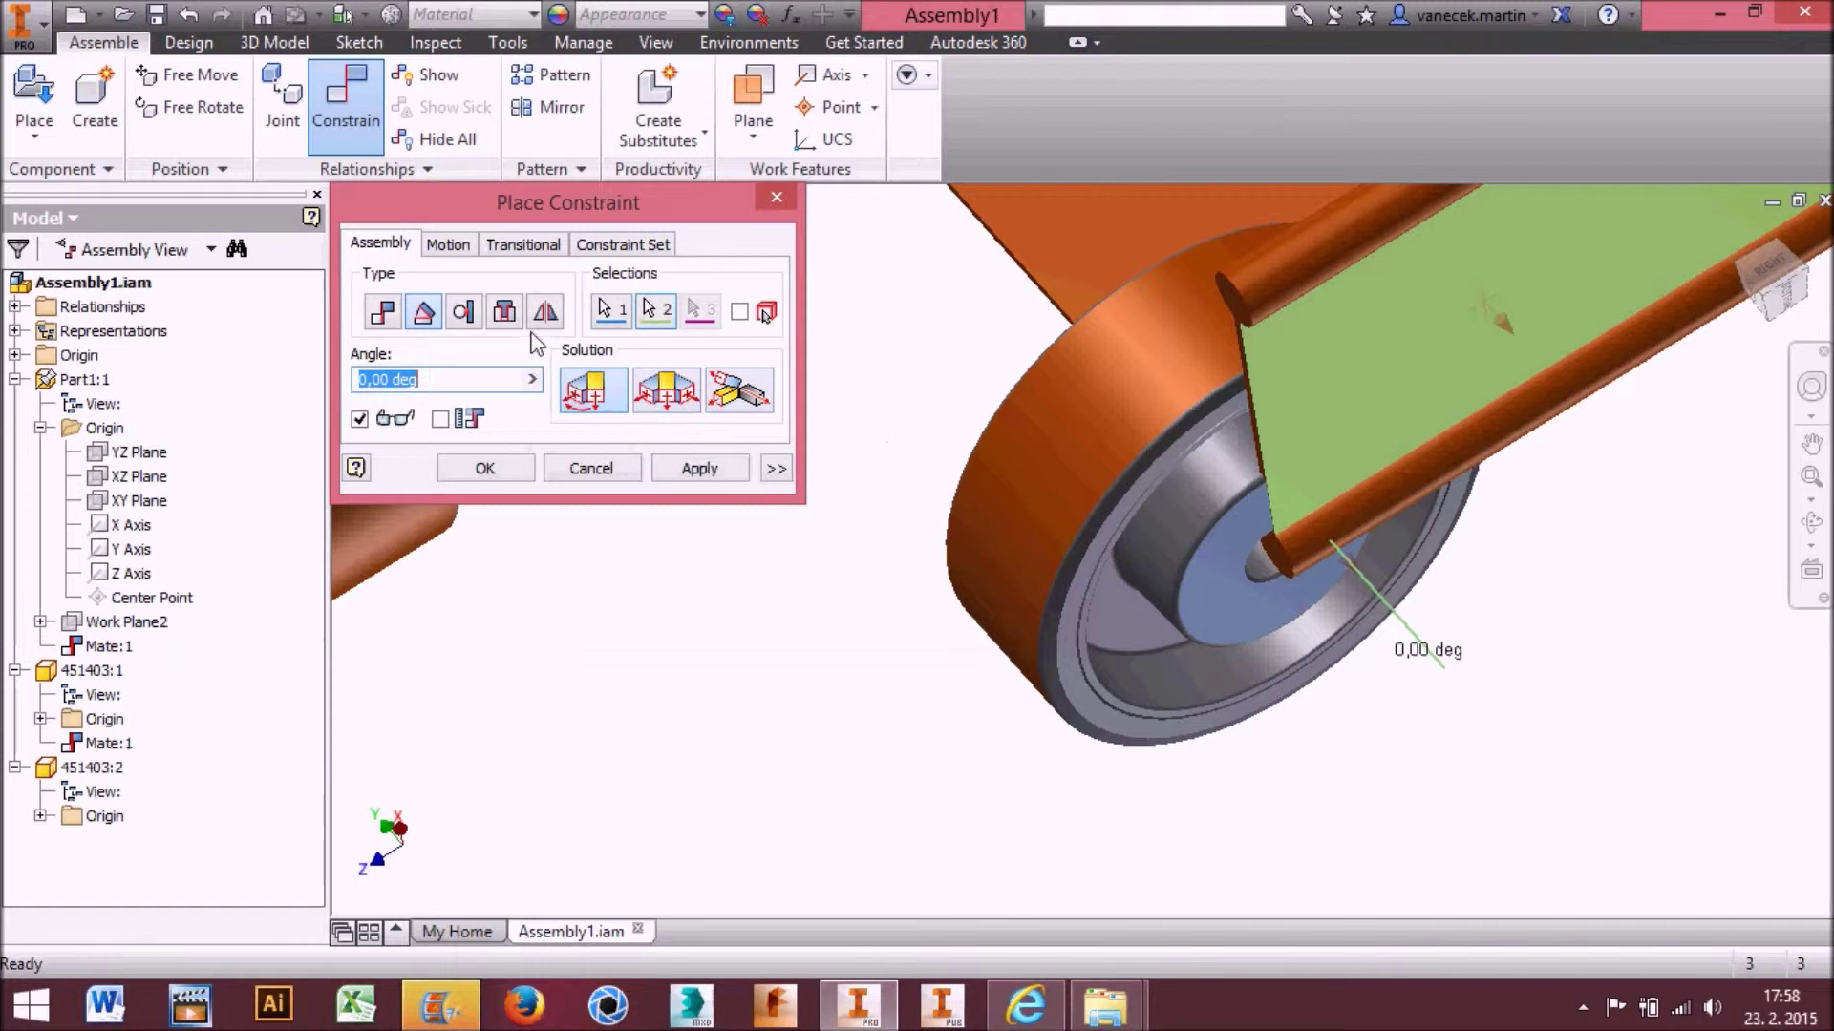
pyautogui.write('180')
pyautogui.click(687, 468)
# Mate the hub hole centre of wheel 451403:2 to the round bar's end centre at another frame corner with 0 mm offset
pyautogui.scroll(4, 1105, 841)
pyautogui.moveTo(1105, 841); pyautogui.dragTo(1253, 786, button='middle')
pyautogui.click(391, 316)
pyautogui.scroll(-4, 983, 772)
pyautogui.click(858, 398)
pyautogui.scroll(4, 858, 398)
pyautogui.keyDown('shift'); pyautogui.moveTo(1255, 565); pyautogui.dragTo(1278, 594, button='middle'); pyautogui.keyUp('shift')
pyautogui.moveTo(1279, 594); pyautogui.dragTo(1480, 833, button='middle')
pyautogui.scroll(3, 1480, 833)
pyautogui.scroll(-6, 1341, 638)
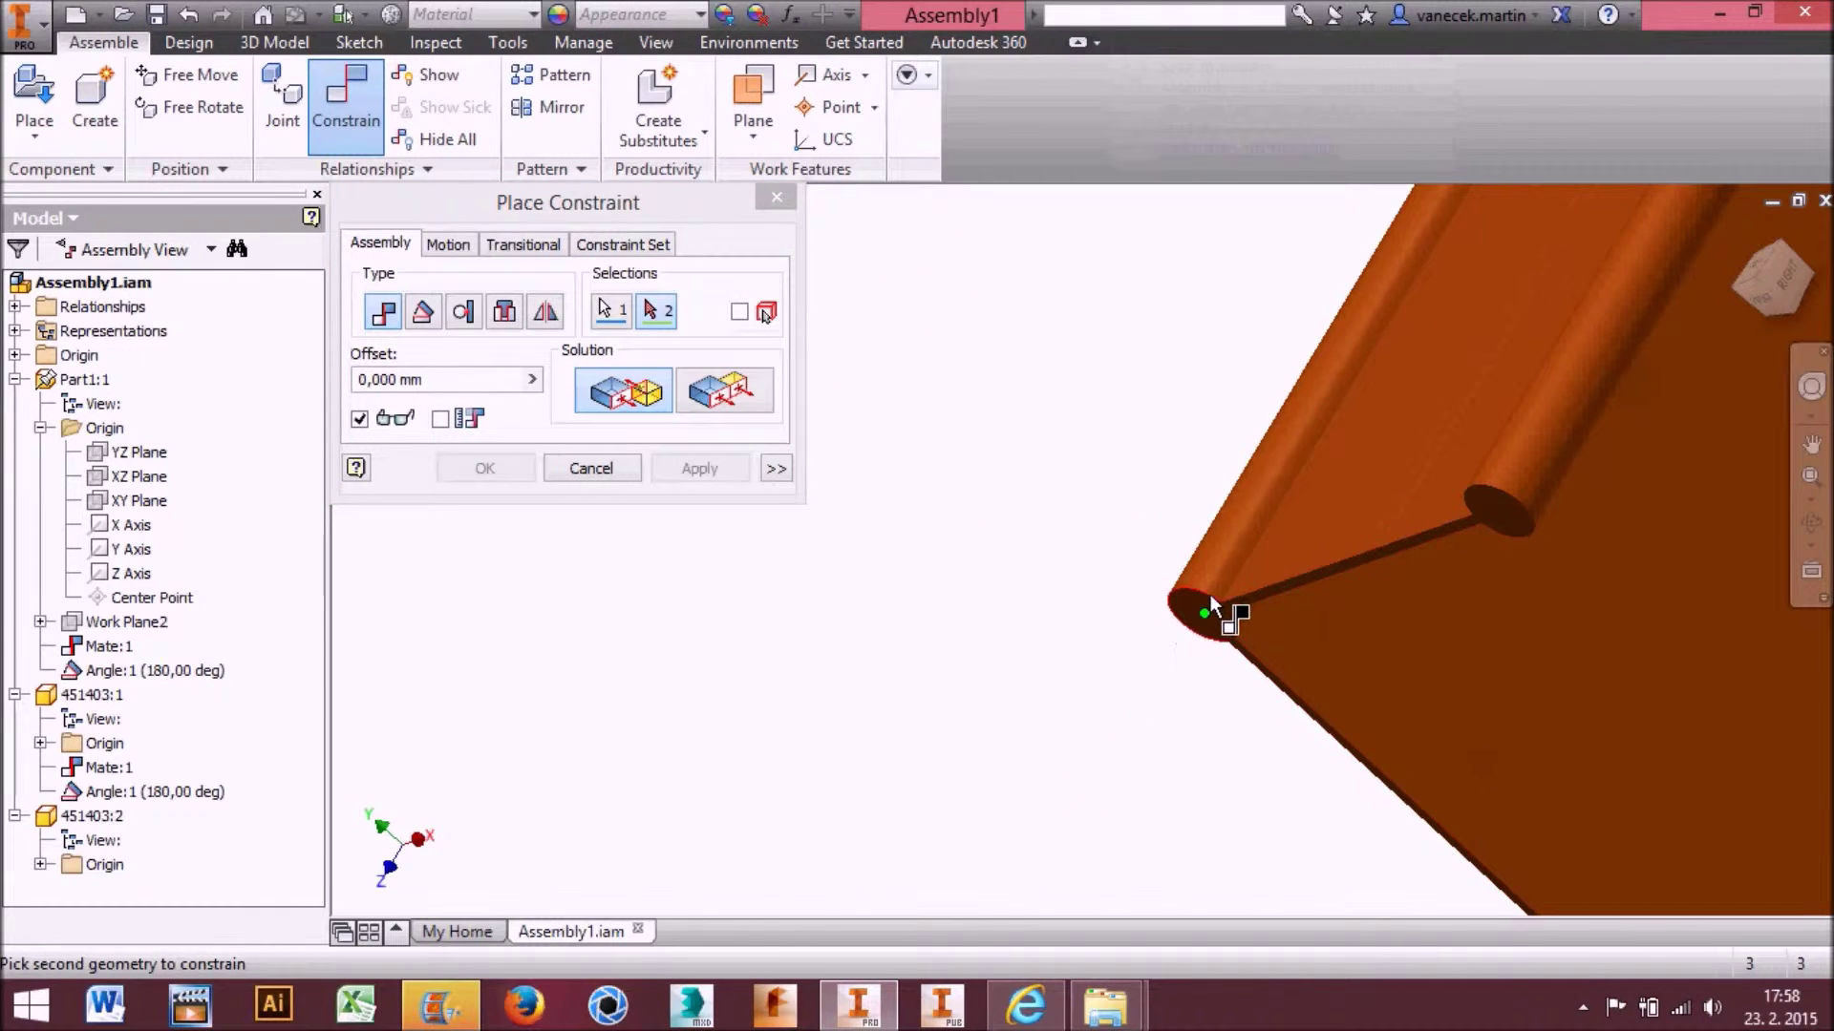
pyautogui.click(1211, 608)
pyautogui.click(700, 470)
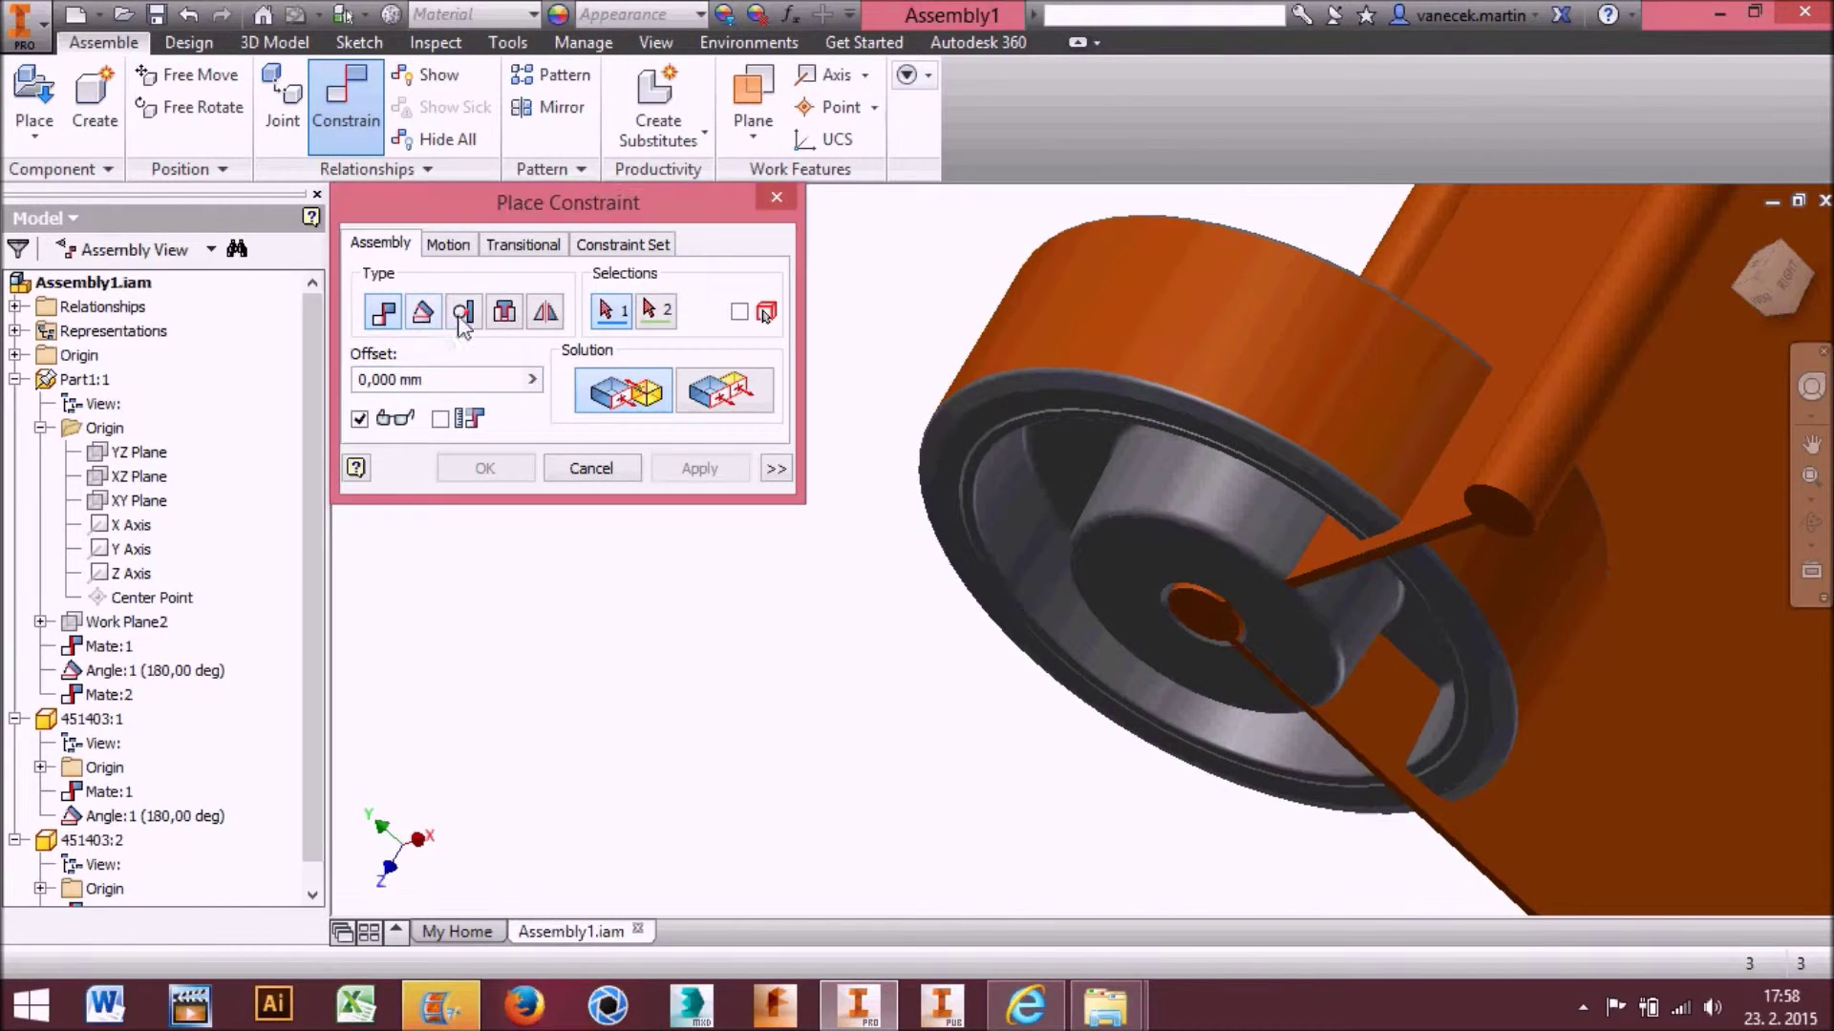
# Constrain the hub face of wheel 451403:2 at a directed angle of 180 degrees to the adjacent flat side plate and finish constraining
pyautogui.click(423, 311)
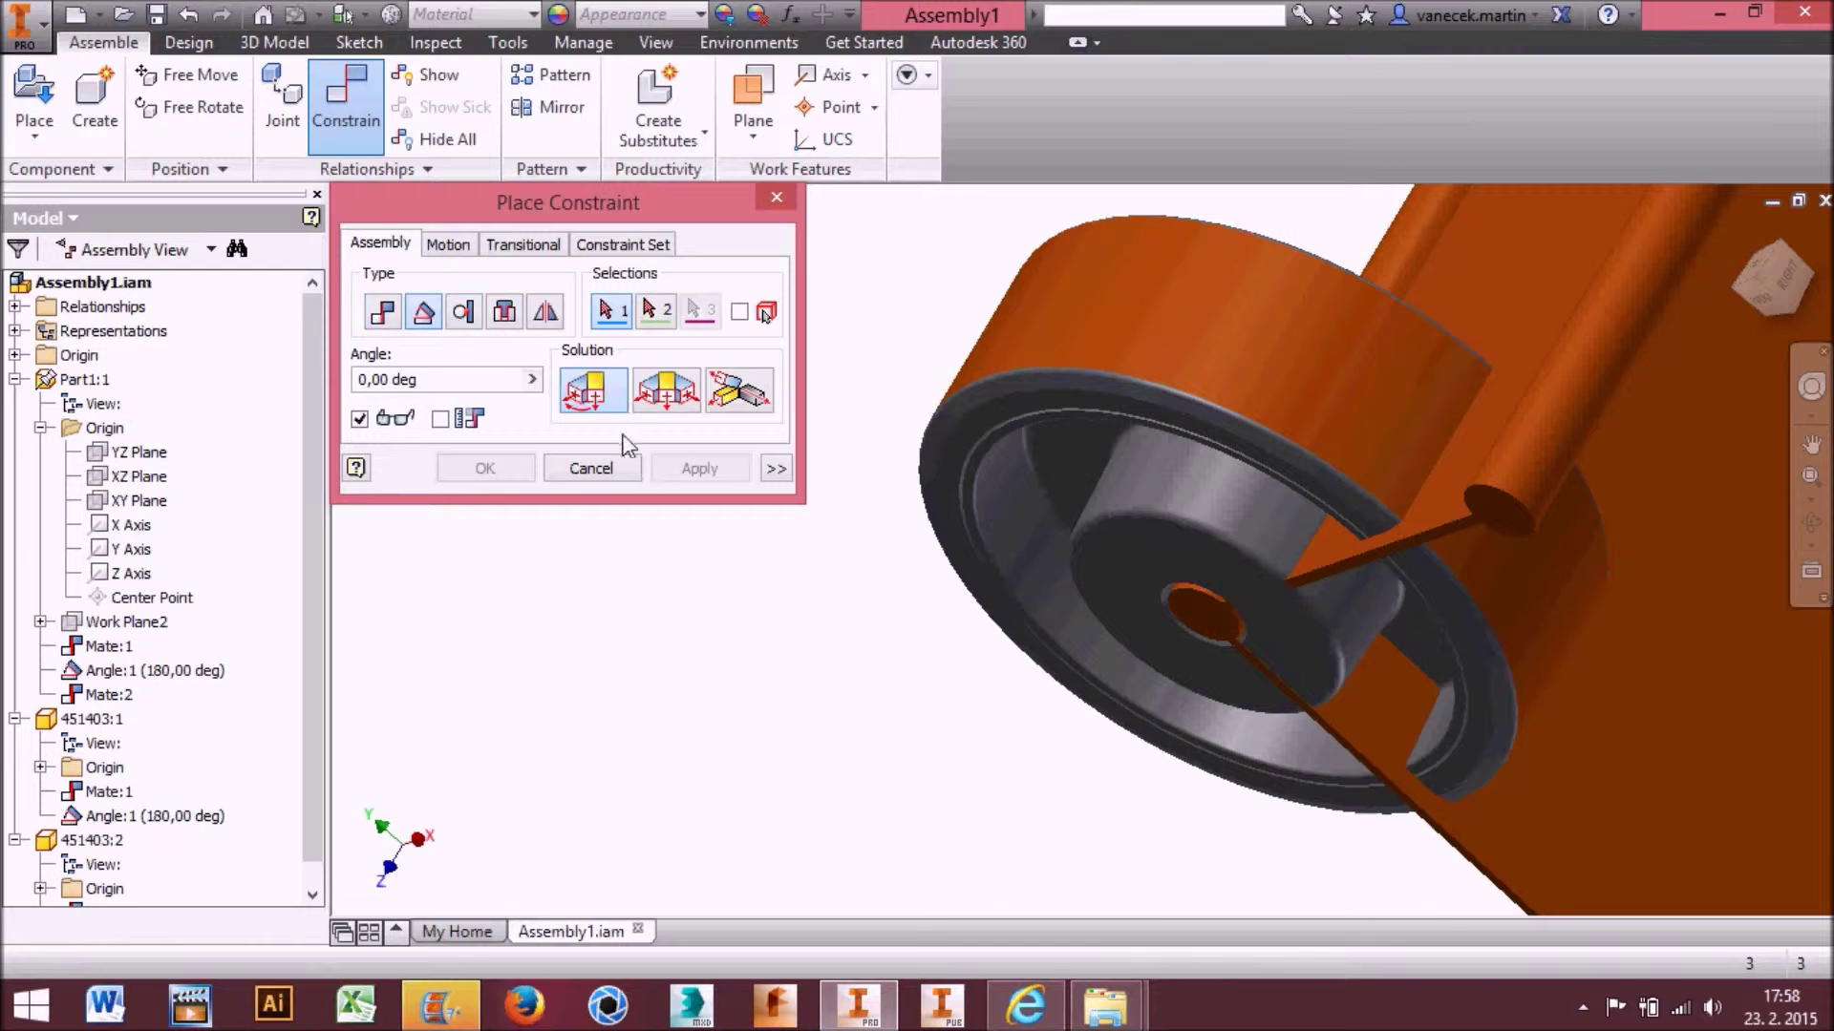
pyautogui.click(1169, 552)
pyautogui.click(1516, 296)
pyautogui.write('1')
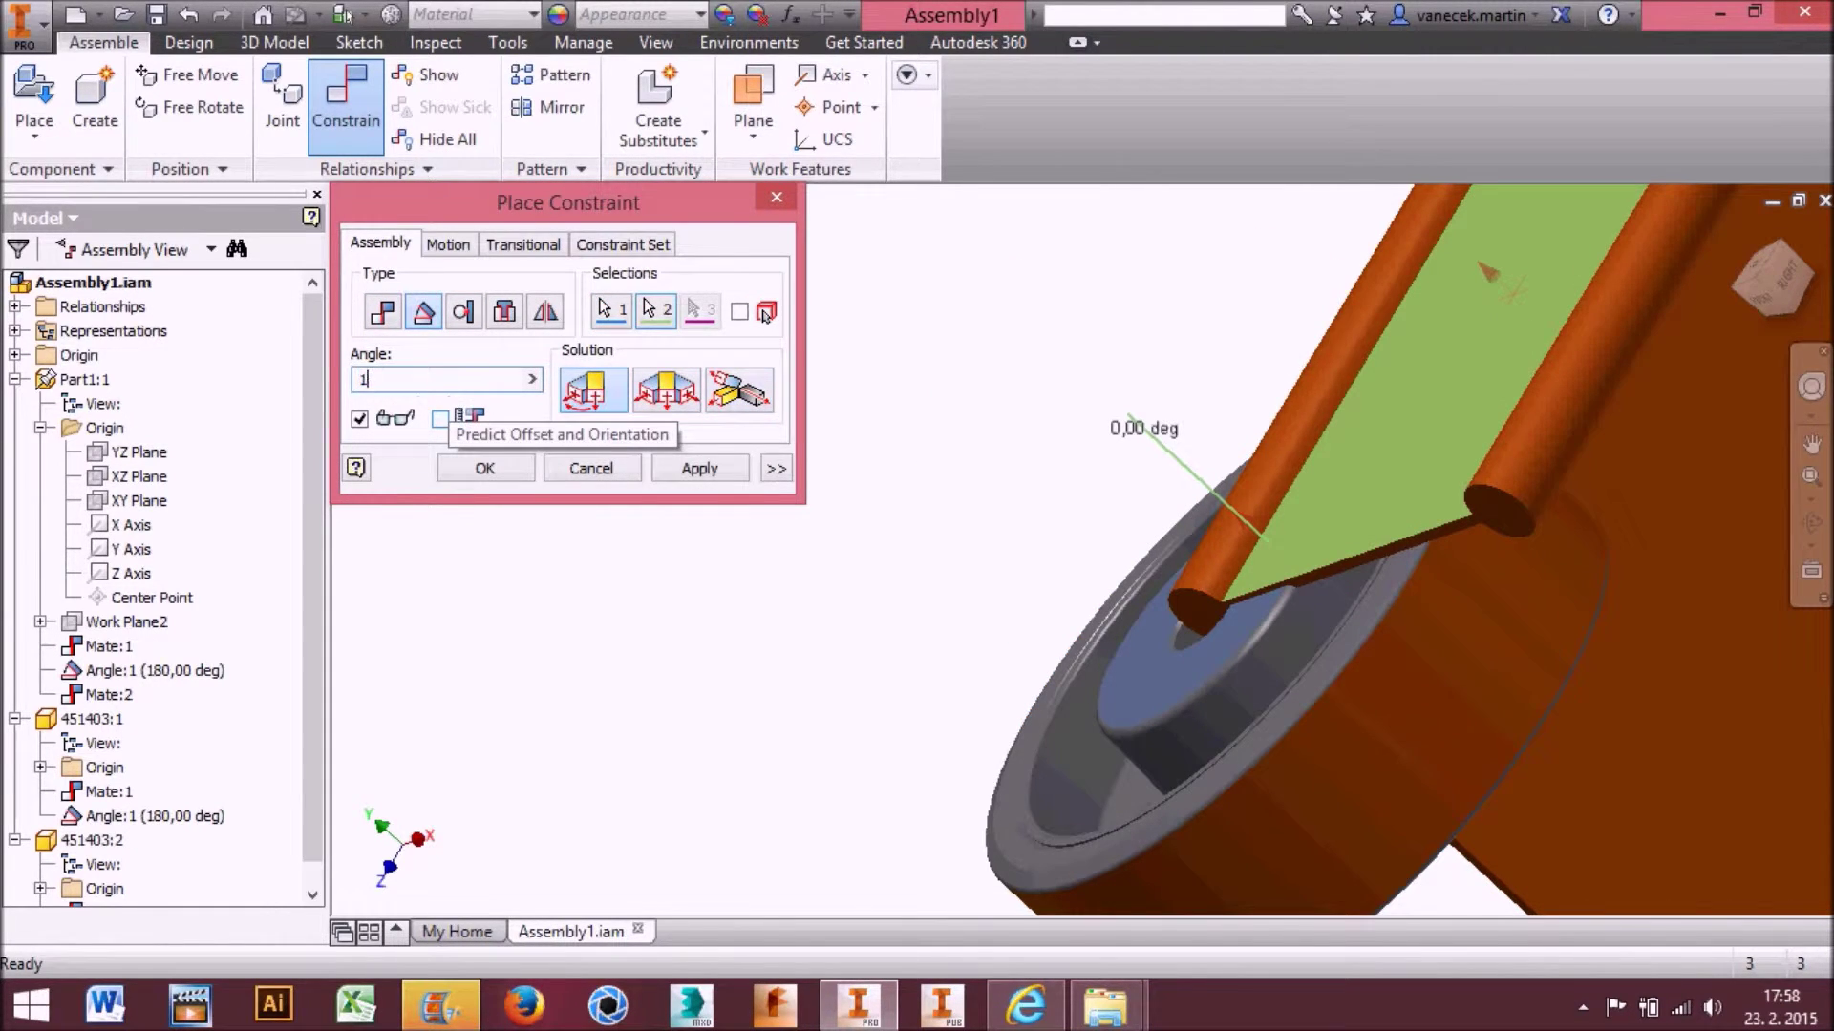
pyautogui.write('80')
pyautogui.click(702, 469)
pyautogui.click(612, 469)
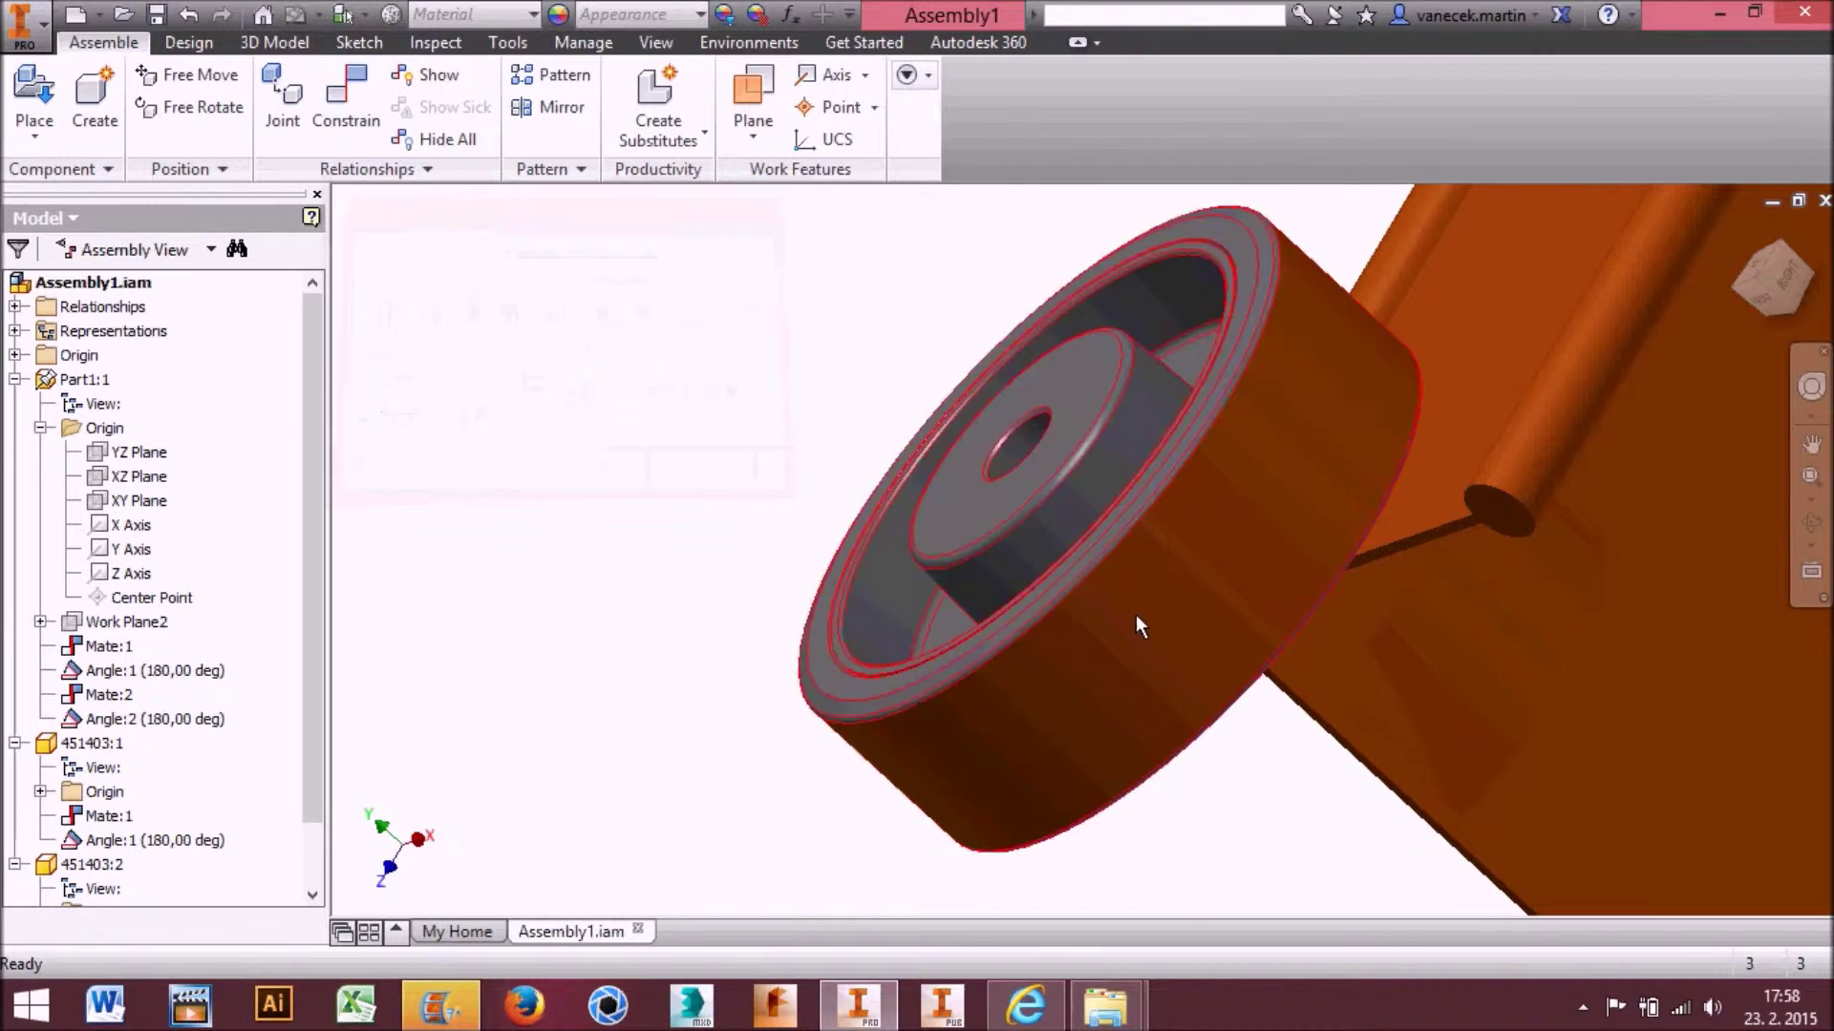